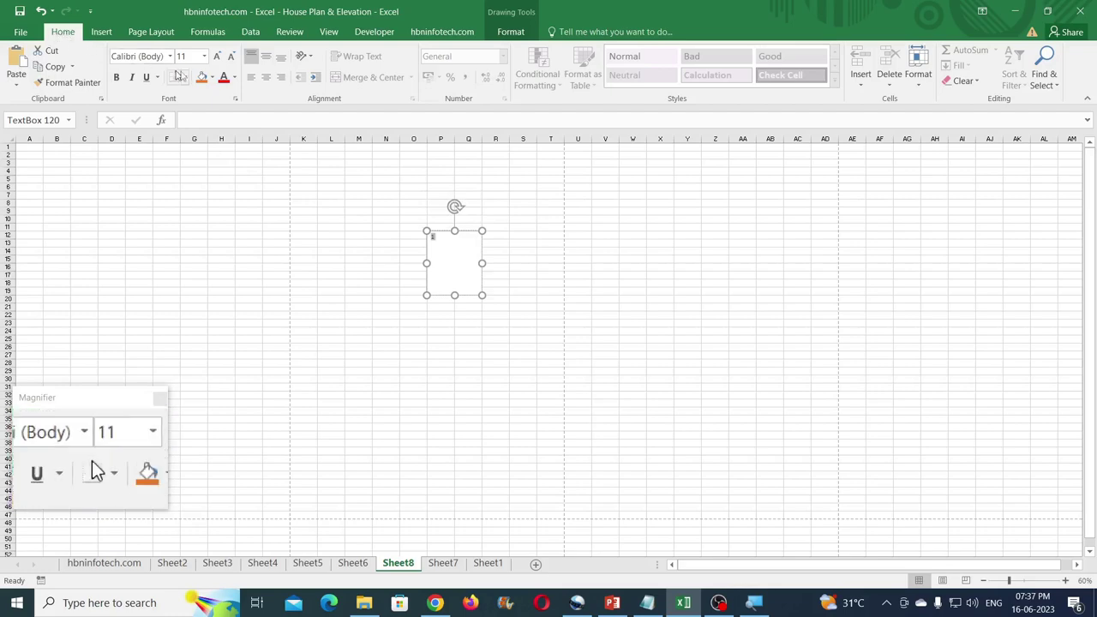
# Step: Set the text box number's font size to 20 and centre it horizontally
pyautogui.click(204, 56)
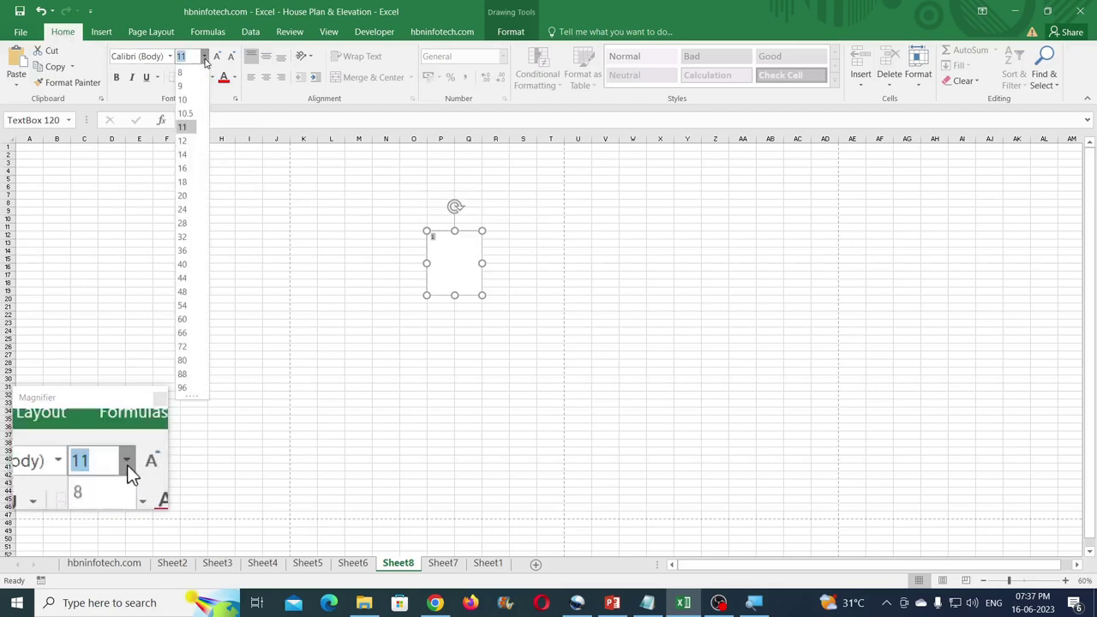
pyautogui.click(185, 195)
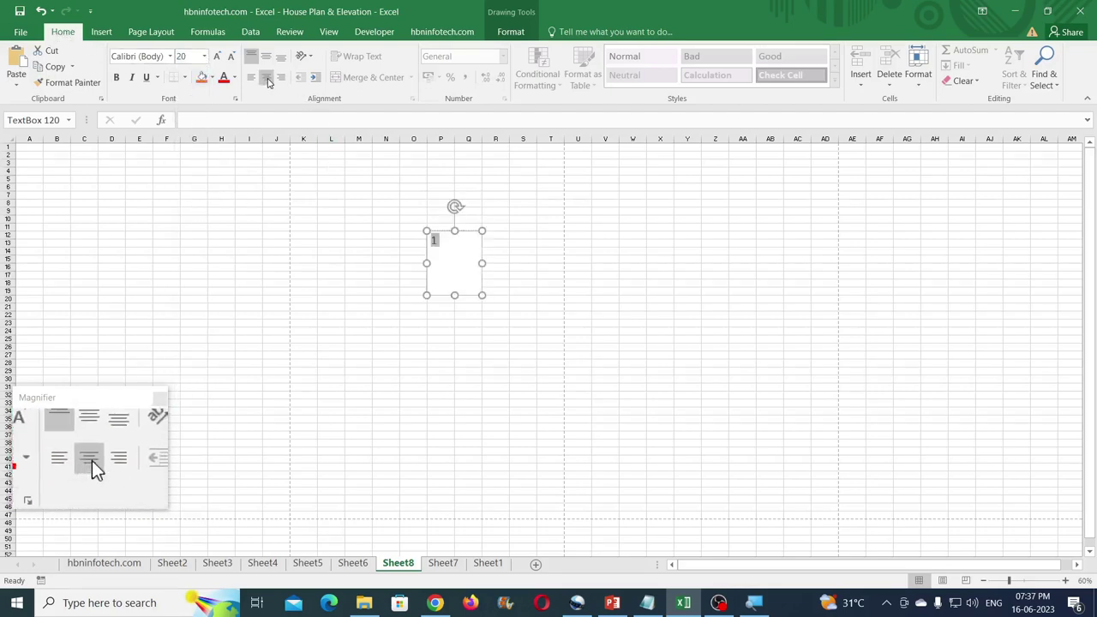
# Step: Set the text box's left, right, top and bottom internal margins to 0 cm
pyautogui.click(517, 33)
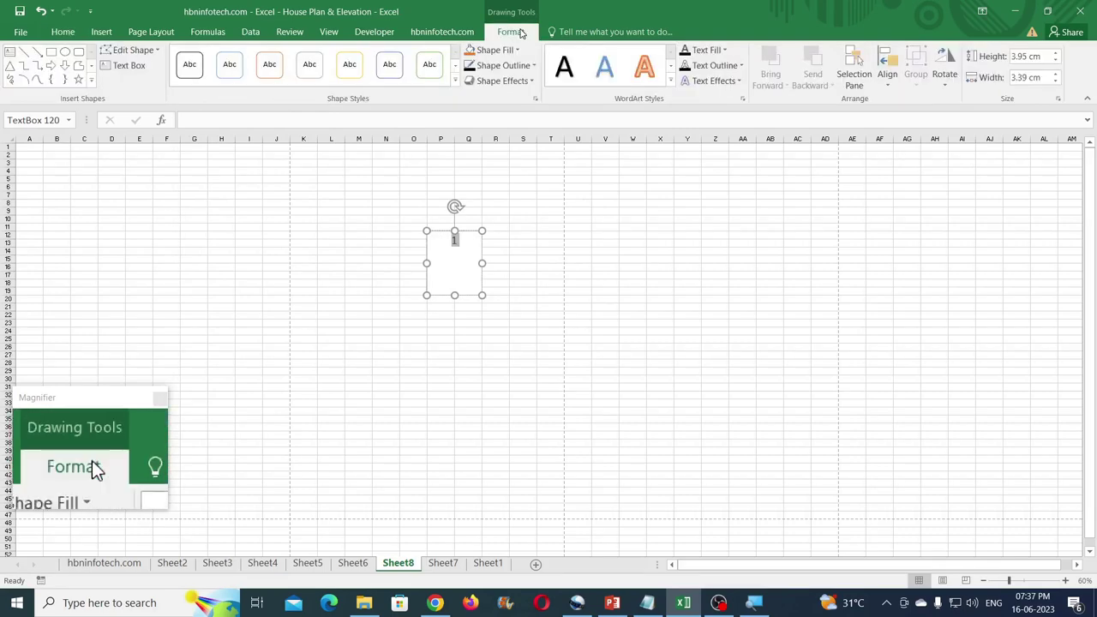
pyautogui.click(536, 100)
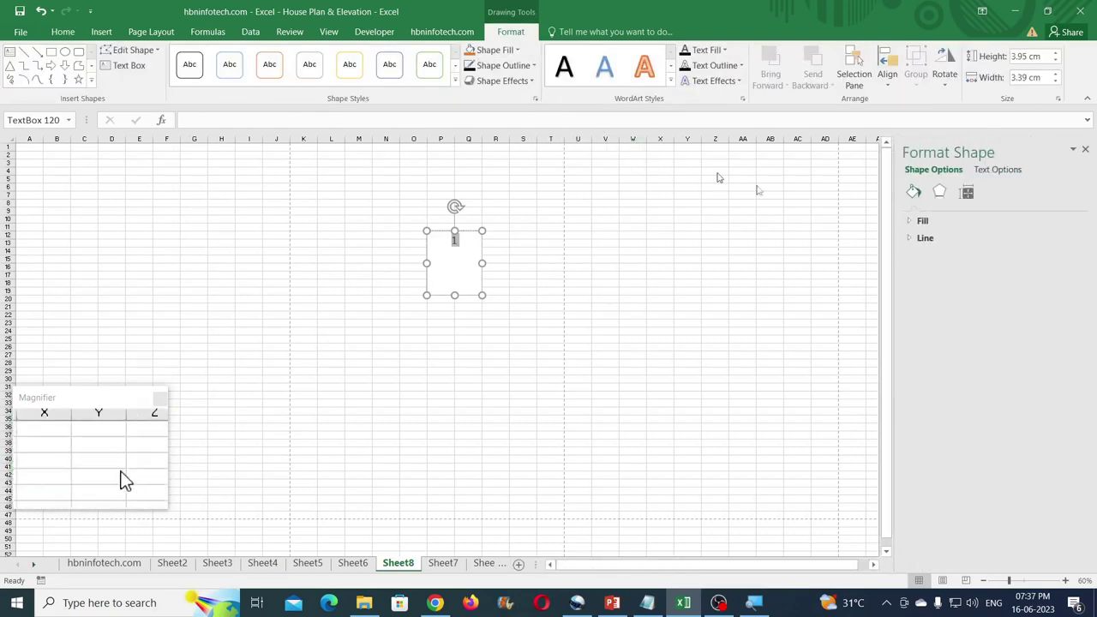
pyautogui.click(967, 194)
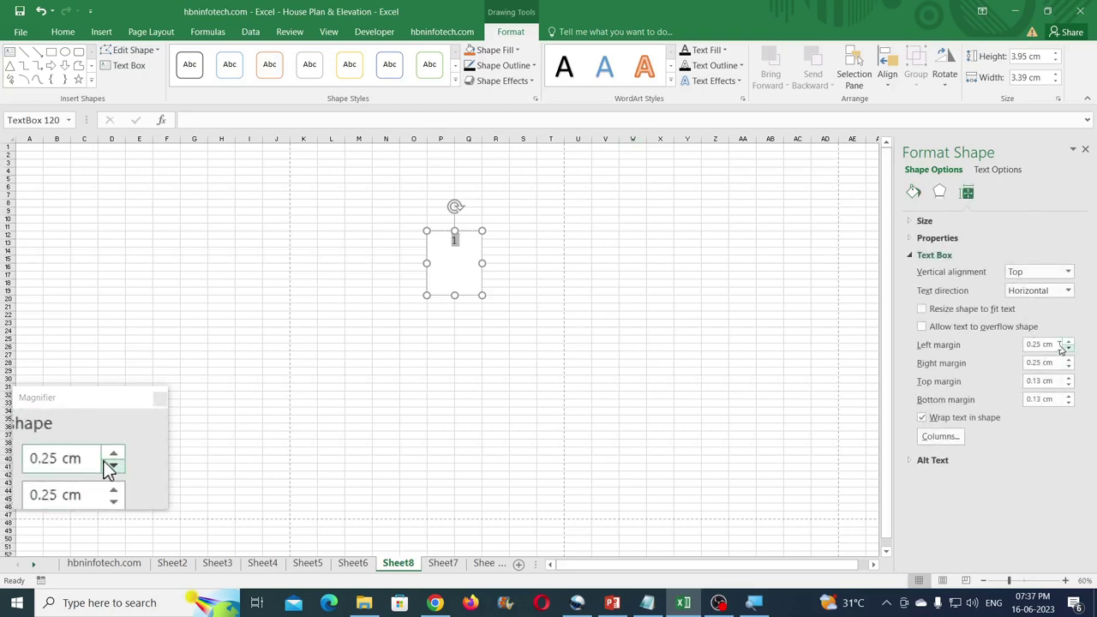
pyautogui.moveTo(1049, 343); pyautogui.dragTo(964, 372)
pyautogui.write('000')
pyautogui.click(1056, 400)
pyautogui.moveTo(1052, 399); pyautogui.dragTo(977, 400)
pyautogui.write('0')
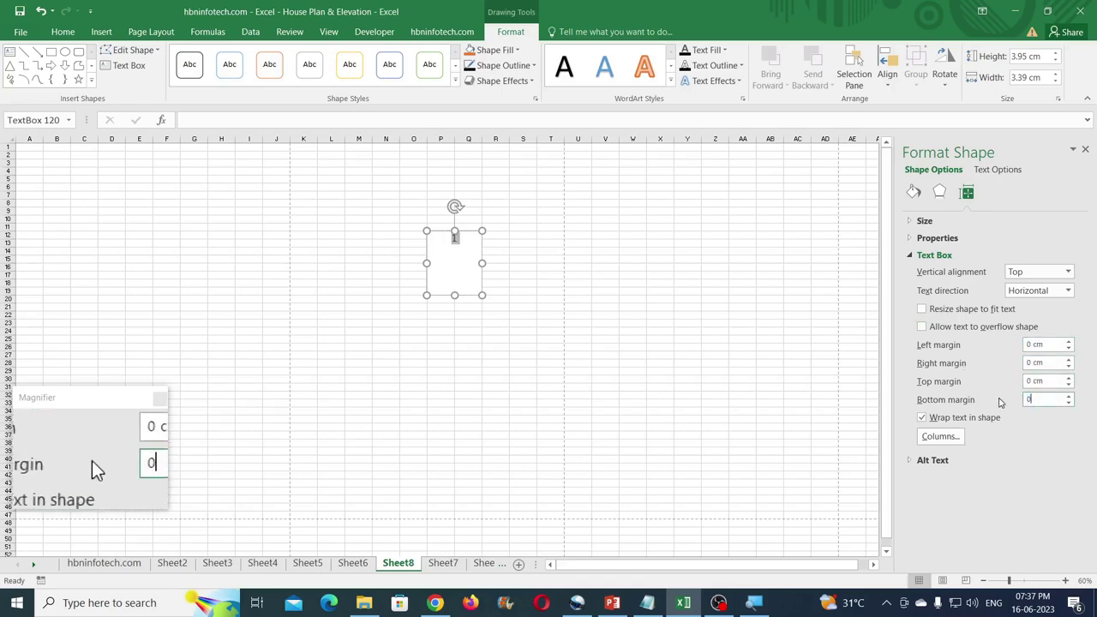
# Step: Set the text box's vertical alignment to Middle and close the shape formatting options
pyautogui.click(1016, 271)
pyautogui.click(1027, 349)
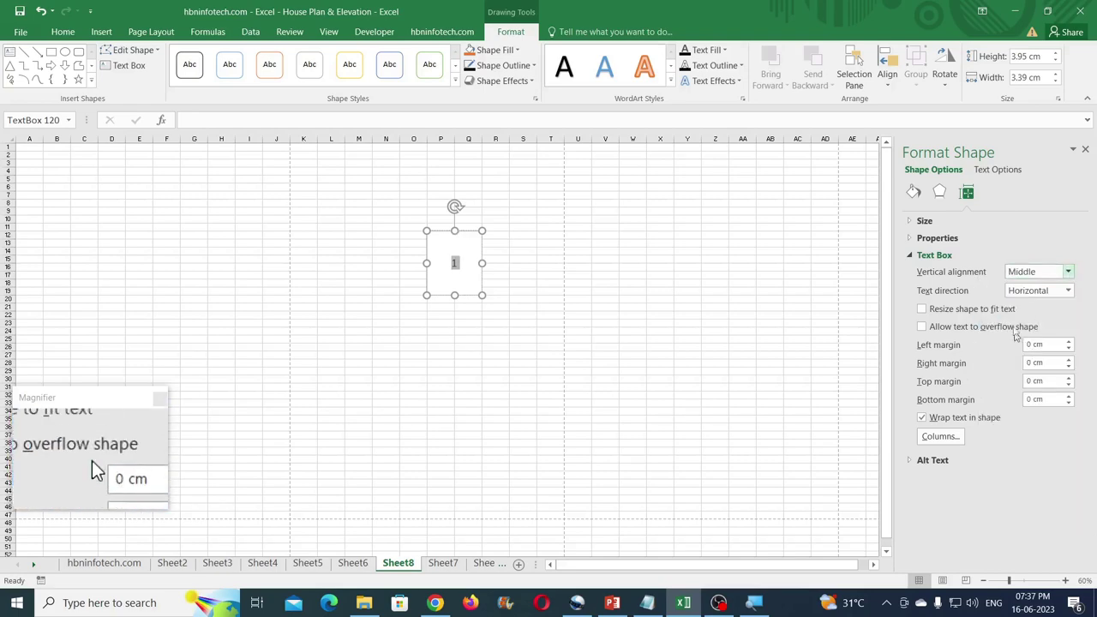
pyautogui.click(1086, 148)
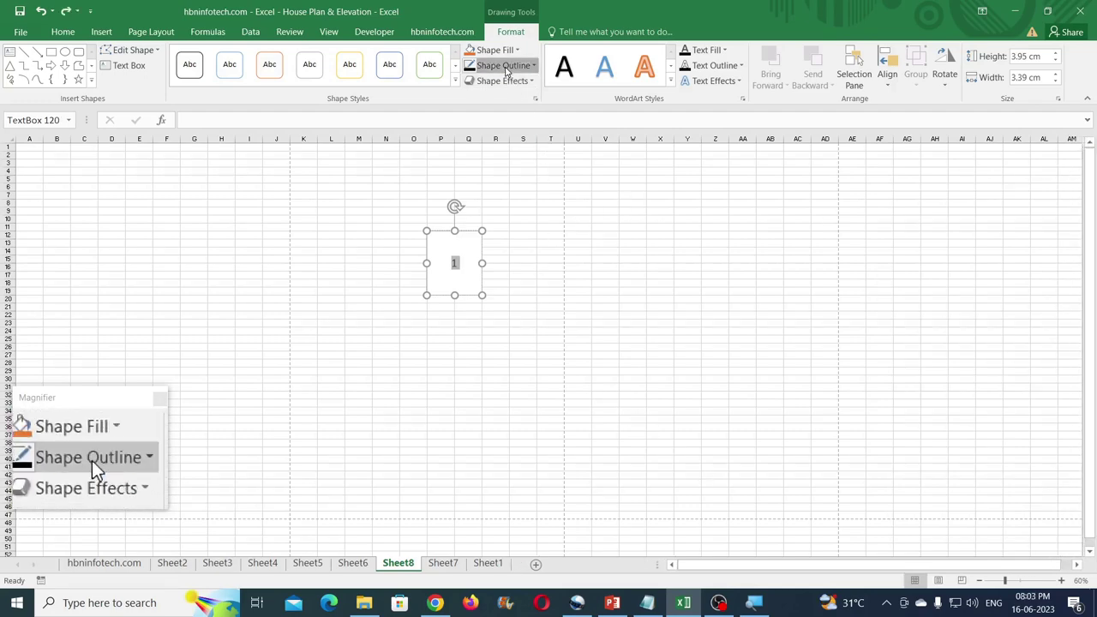
# Step: Give the text box a black outline with a weight of ¼ pt
pyautogui.click(505, 66)
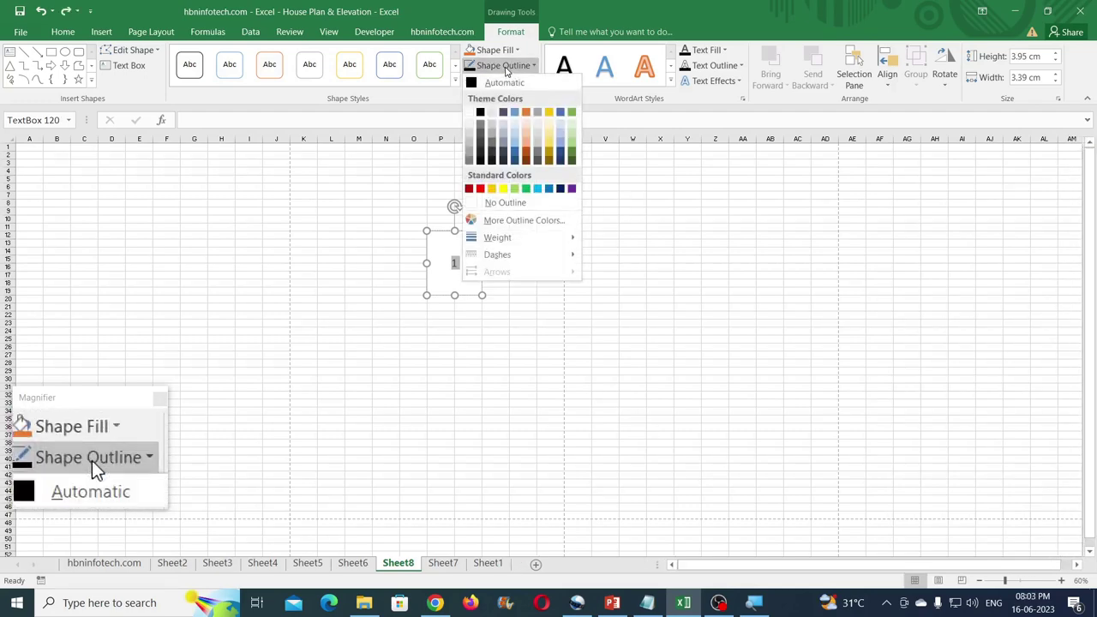
pyautogui.click(484, 111)
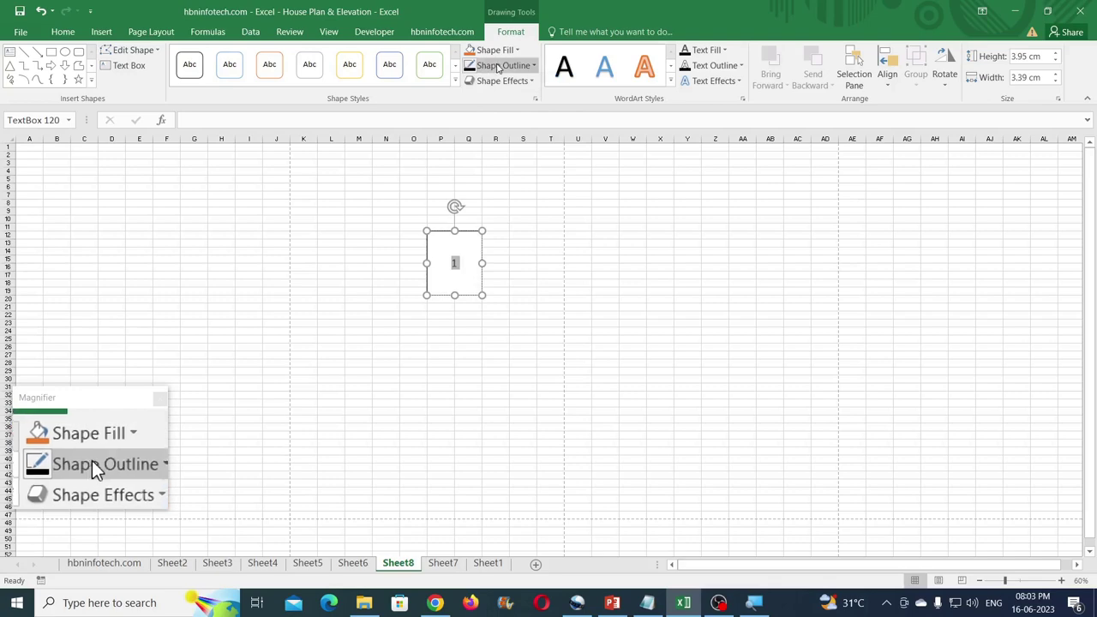
pyautogui.click(500, 66)
pyautogui.moveTo(506, 237)
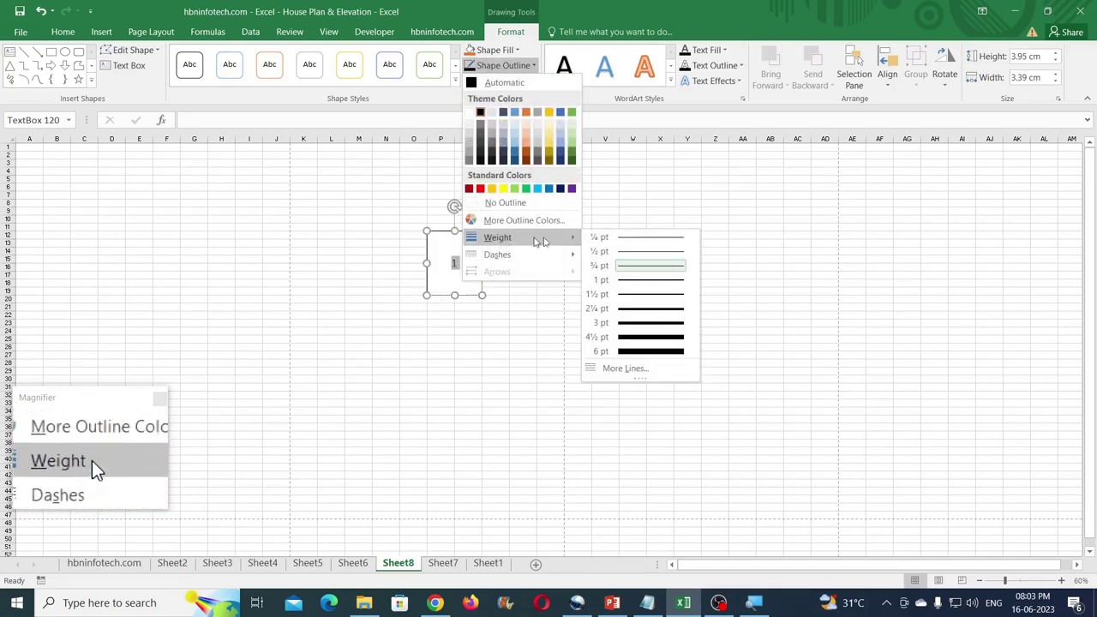
pyautogui.click(634, 240)
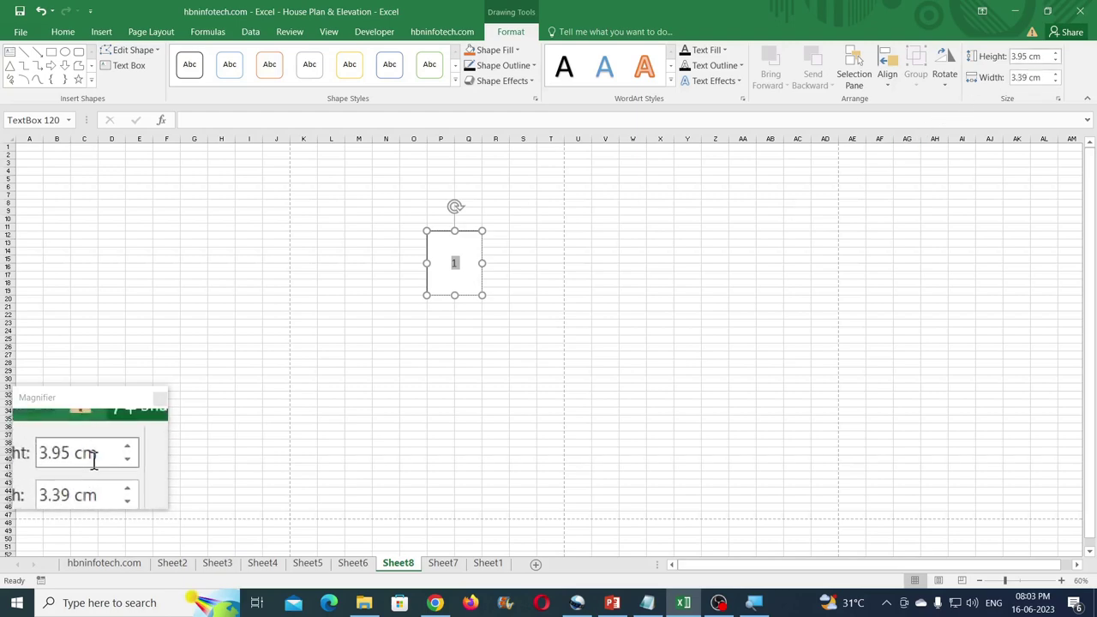
# Step: Resize the text box to a height of 1 cm and a width of 1 cm
pyautogui.click(1041, 56)
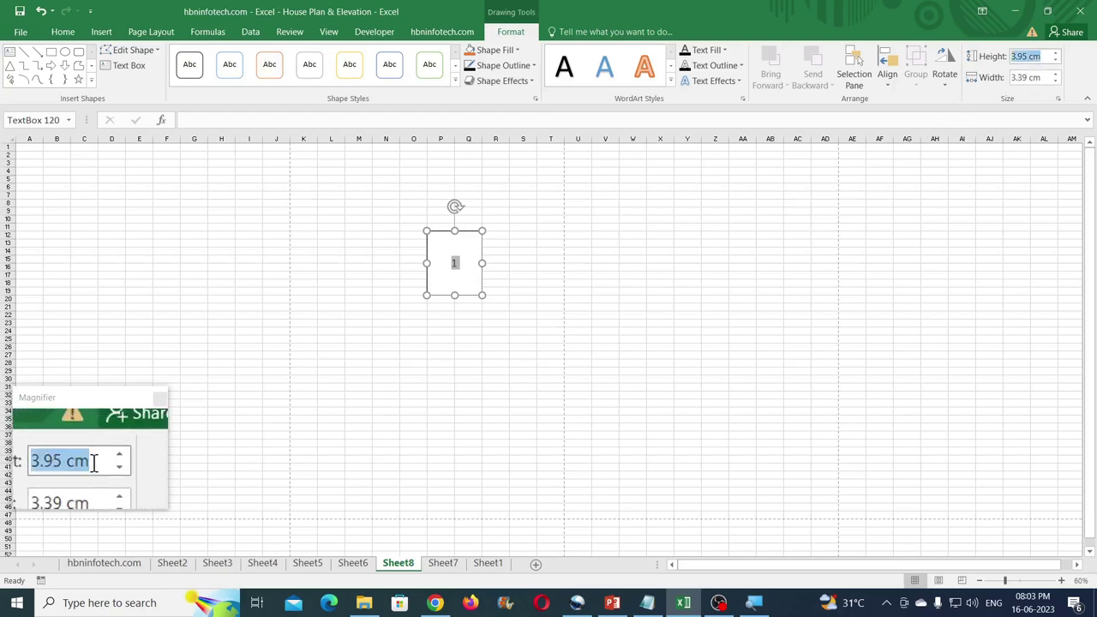
pyautogui.write('1')
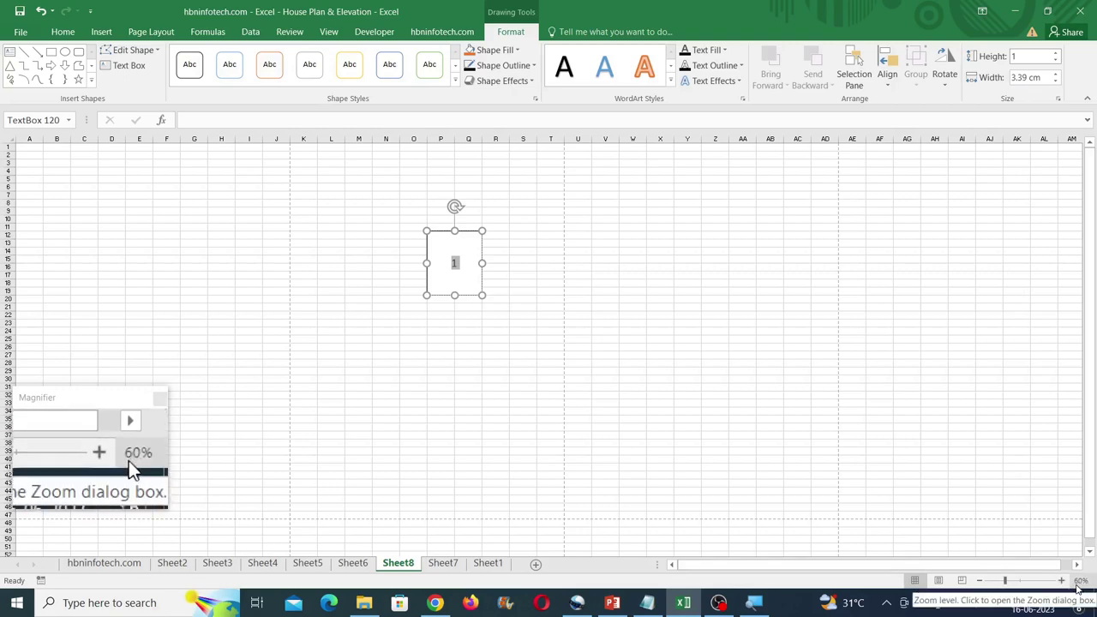
pyautogui.click(1025, 78)
pyautogui.write('1')
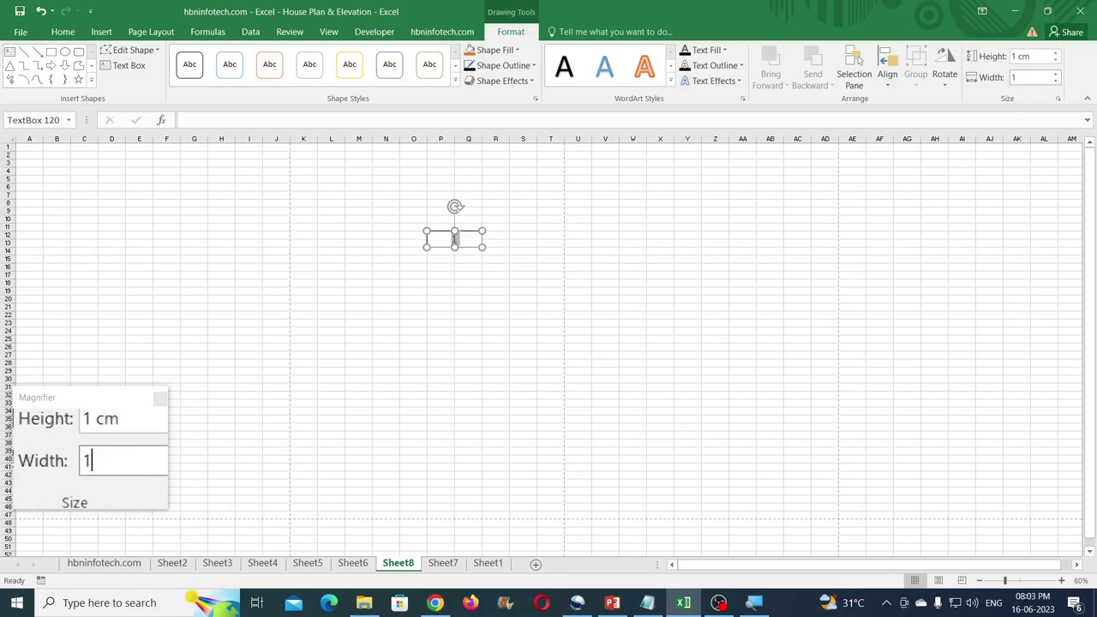
pyautogui.press('Return')
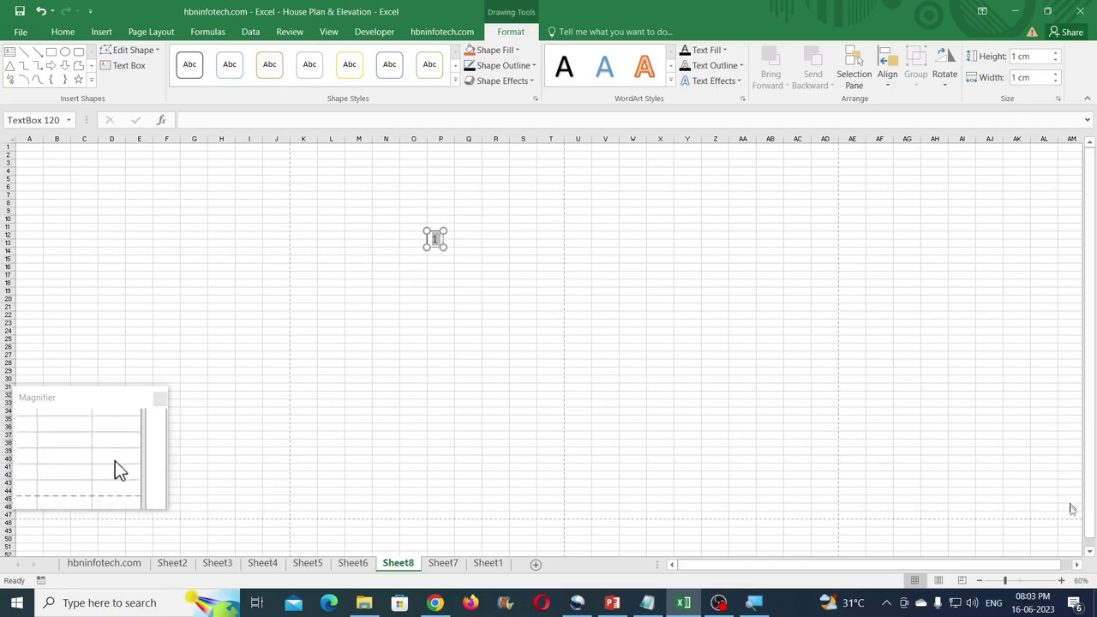
# Step: Compare the text box's height and width readings at zoom levels between 60% and 100%
pyautogui.click(1063, 581)
pyautogui.click(1063, 581)
pyautogui.click(1063, 581)
pyautogui.click(1063, 581)
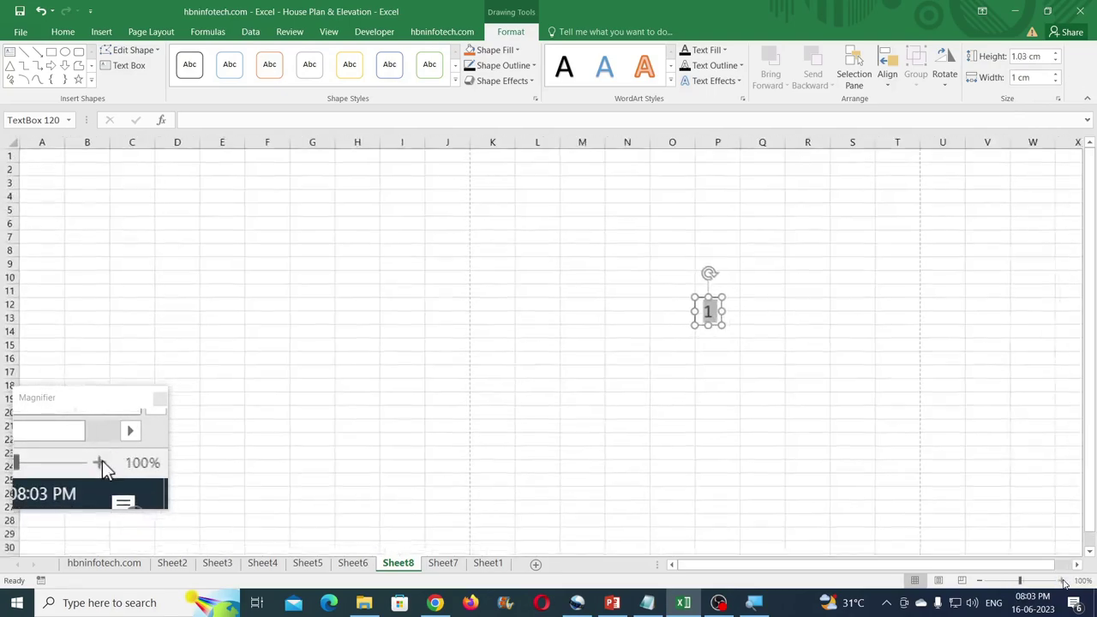
pyautogui.click(1022, 65)
pyautogui.write('1')
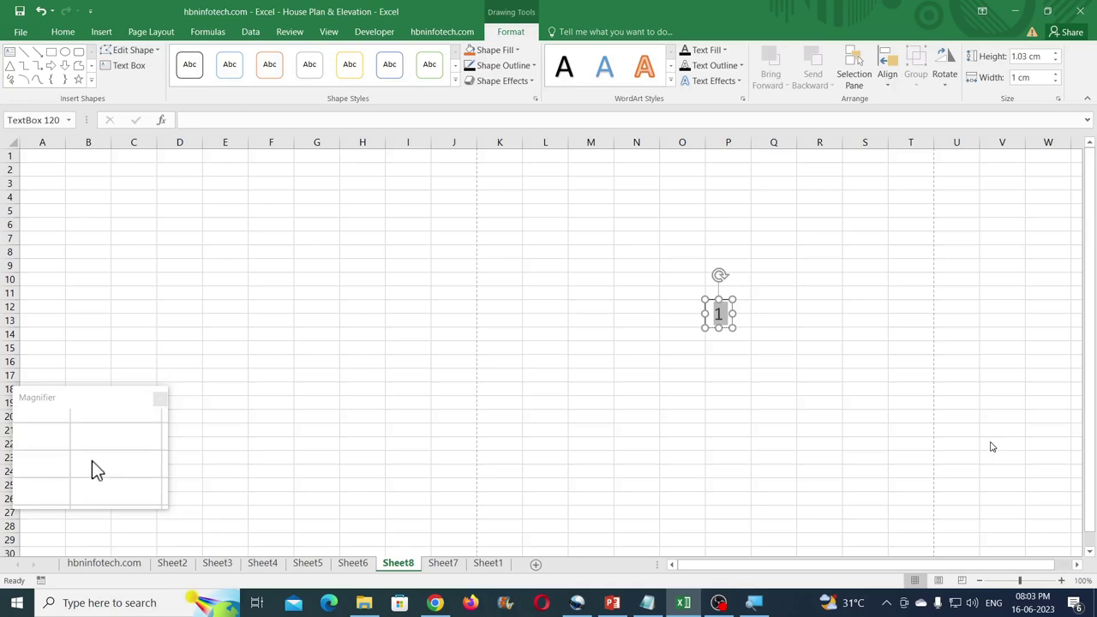
pyautogui.click(980, 581)
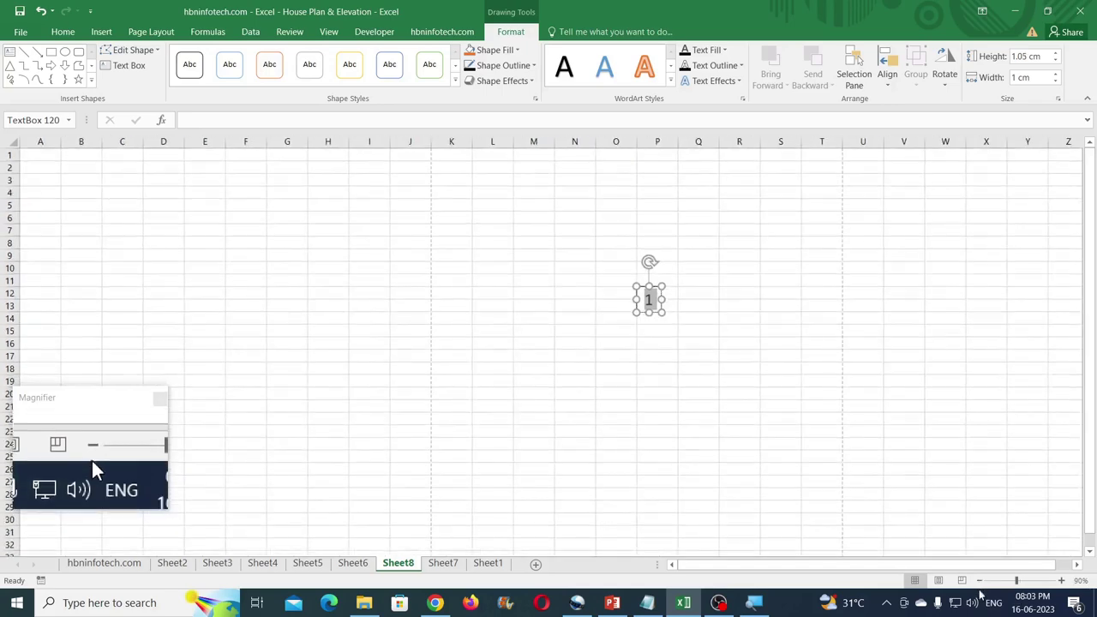
pyautogui.click(979, 581)
pyautogui.click(979, 581)
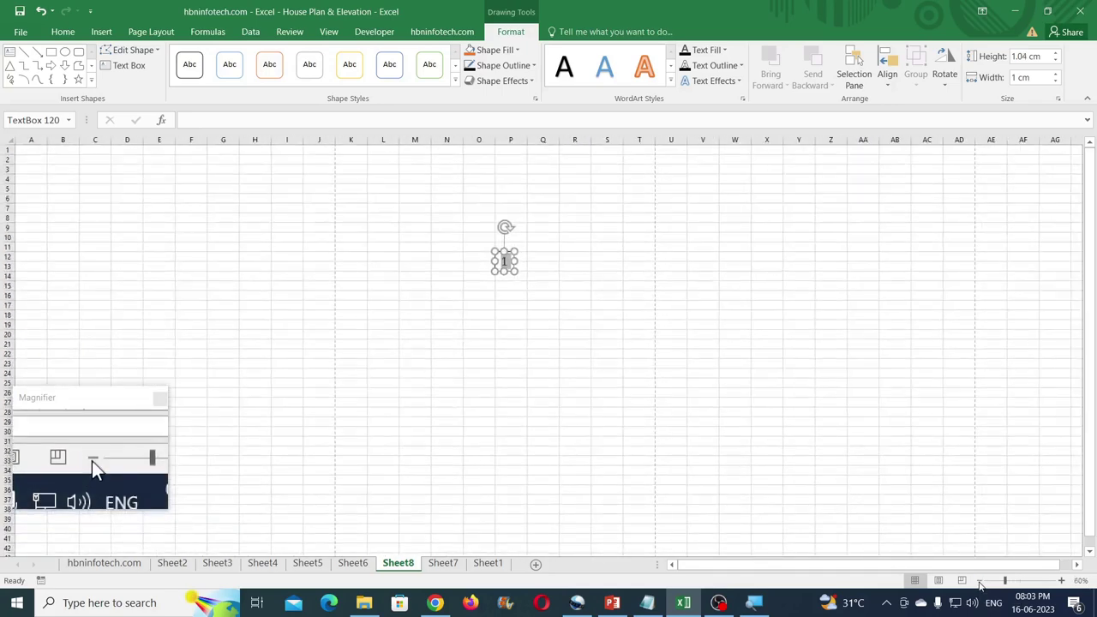
pyautogui.click(979, 581)
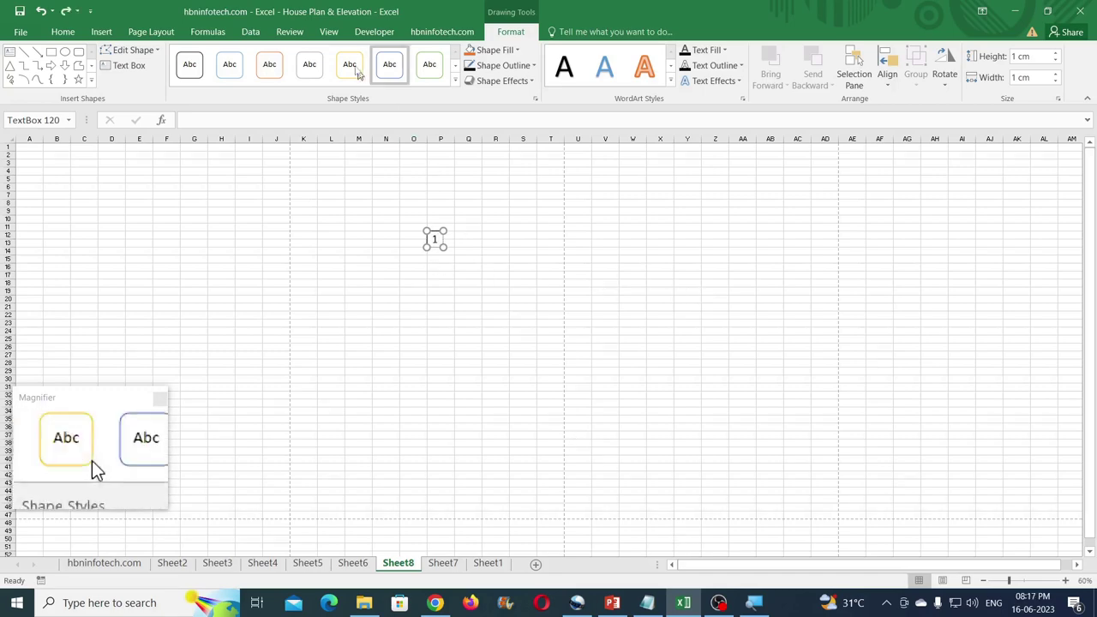
# Step: Hide Sheet8's gridlines and turn off Show page breaks in the advanced display options for this worksheet
pyautogui.click(328, 31)
pyautogui.click(160, 78)
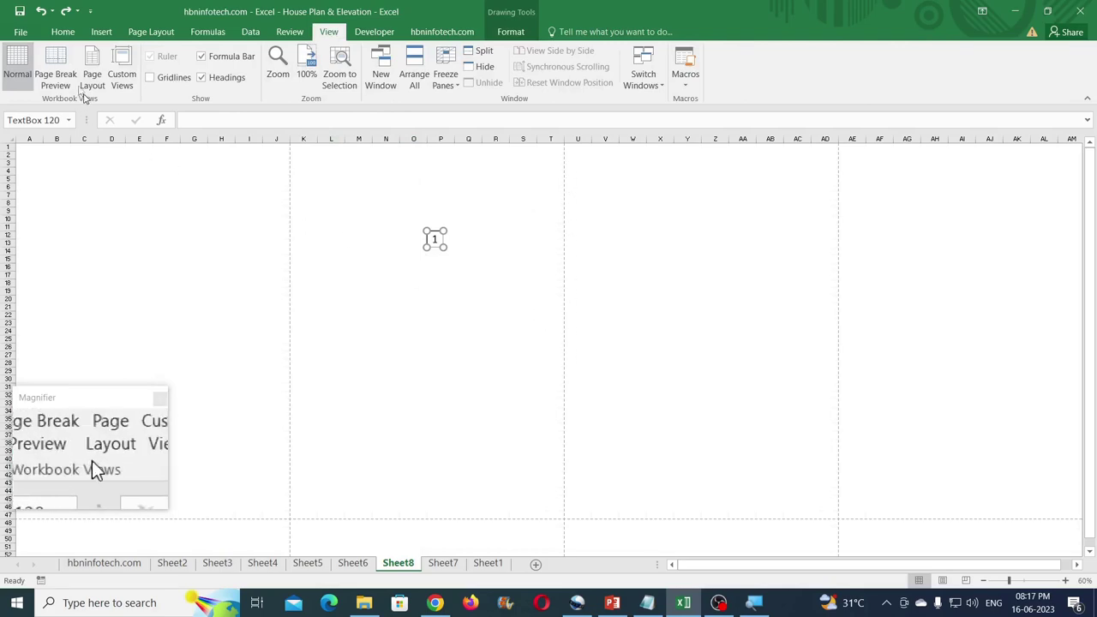
pyautogui.click(21, 32)
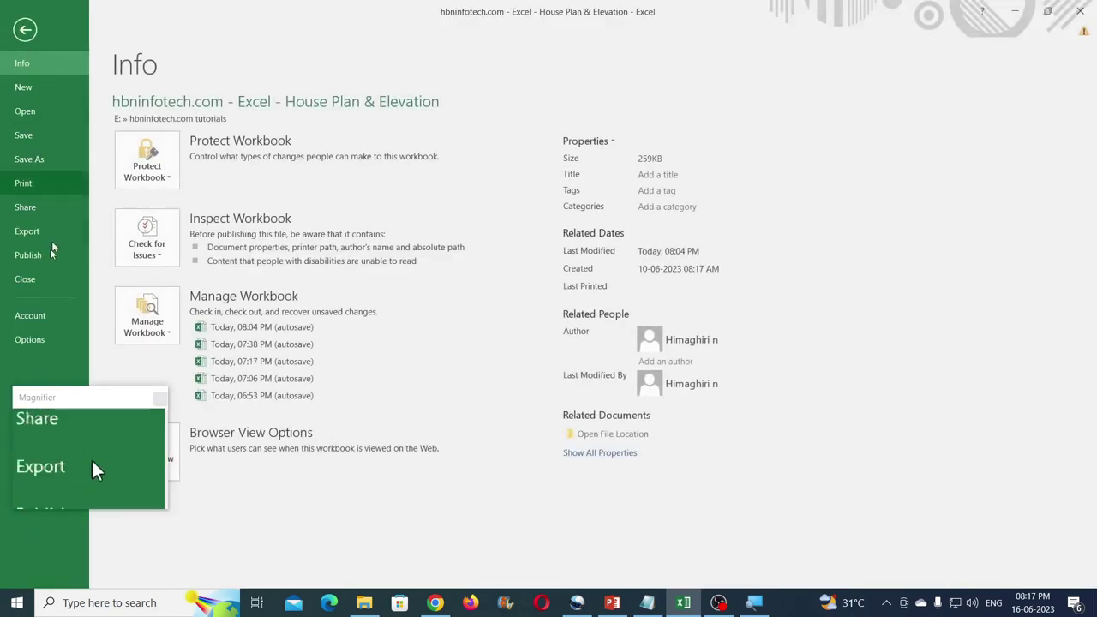
pyautogui.click(40, 338)
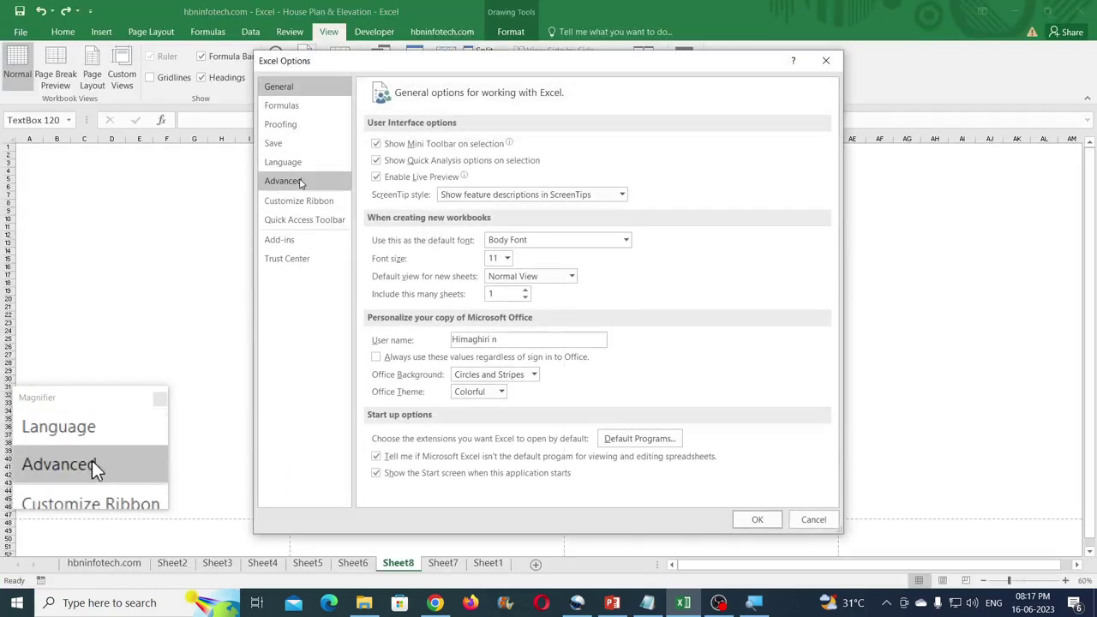
pyautogui.click(302, 180)
pyautogui.moveTo(836, 139); pyautogui.dragTo(808, 358)
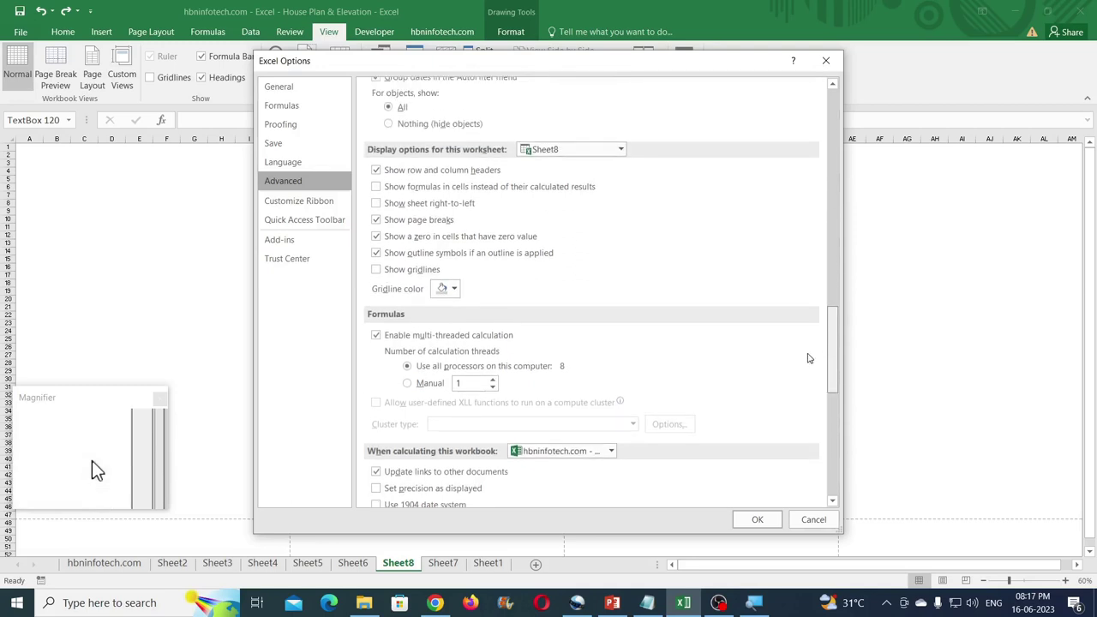
pyautogui.click(399, 223)
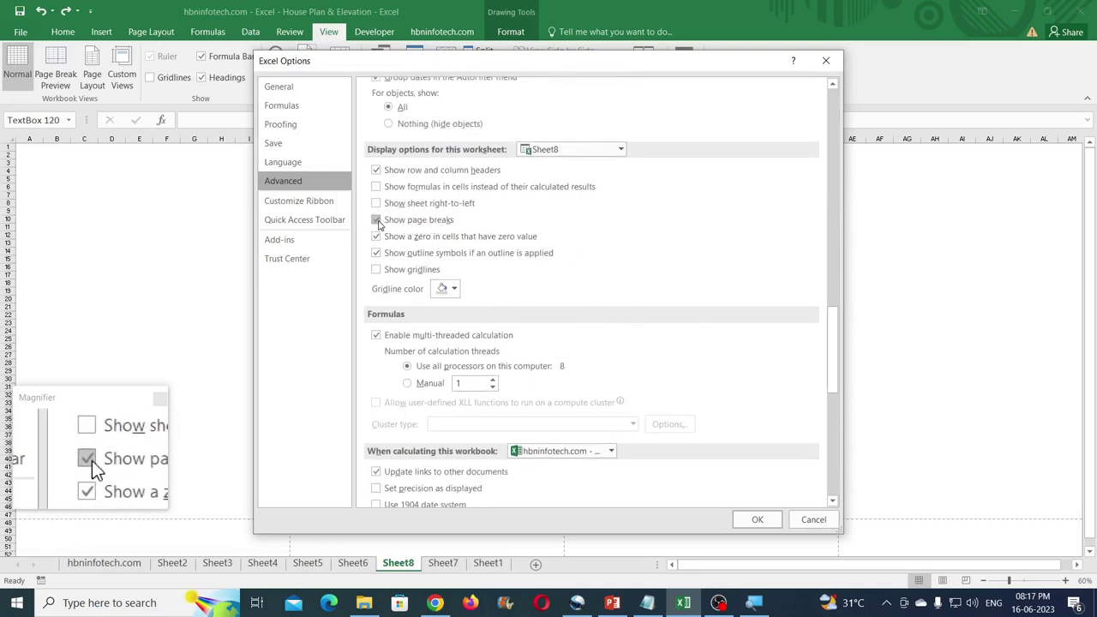
pyautogui.click(752, 519)
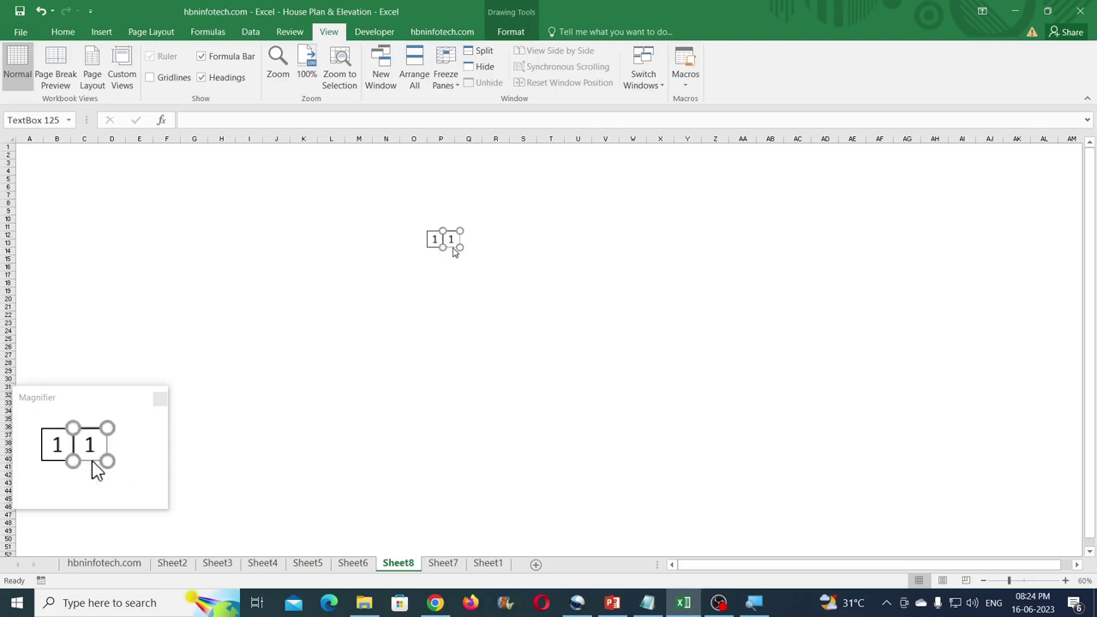
# Step: Duplicate the second text box and place the copy flush against its right edge as the third box in the row
pyautogui.hotkey('ctrl', 'd')
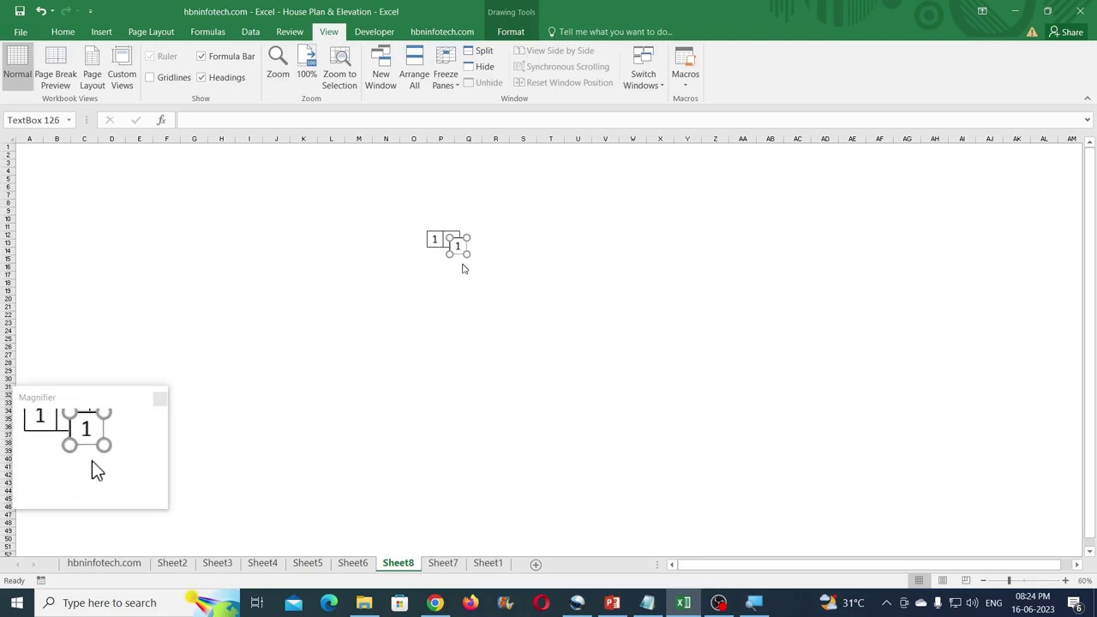
pyautogui.moveTo(458, 253); pyautogui.dragTo(470, 248)
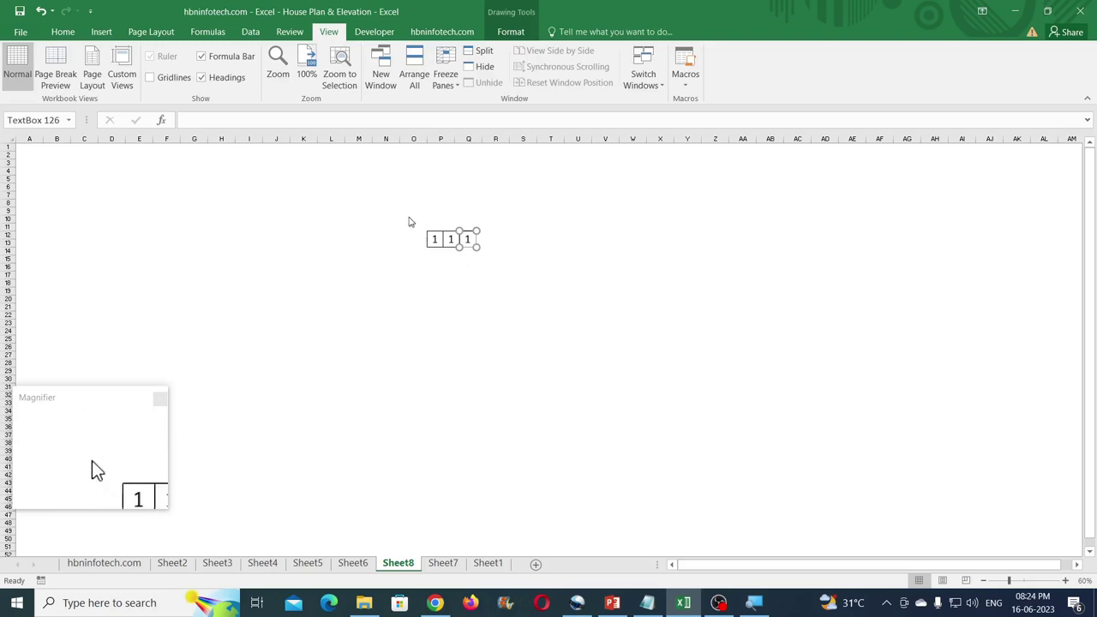
# Step: Select all three text boxes as objects and copy them twice to the right, extending the row to nine adjoining boxes
pyautogui.click(63, 32)
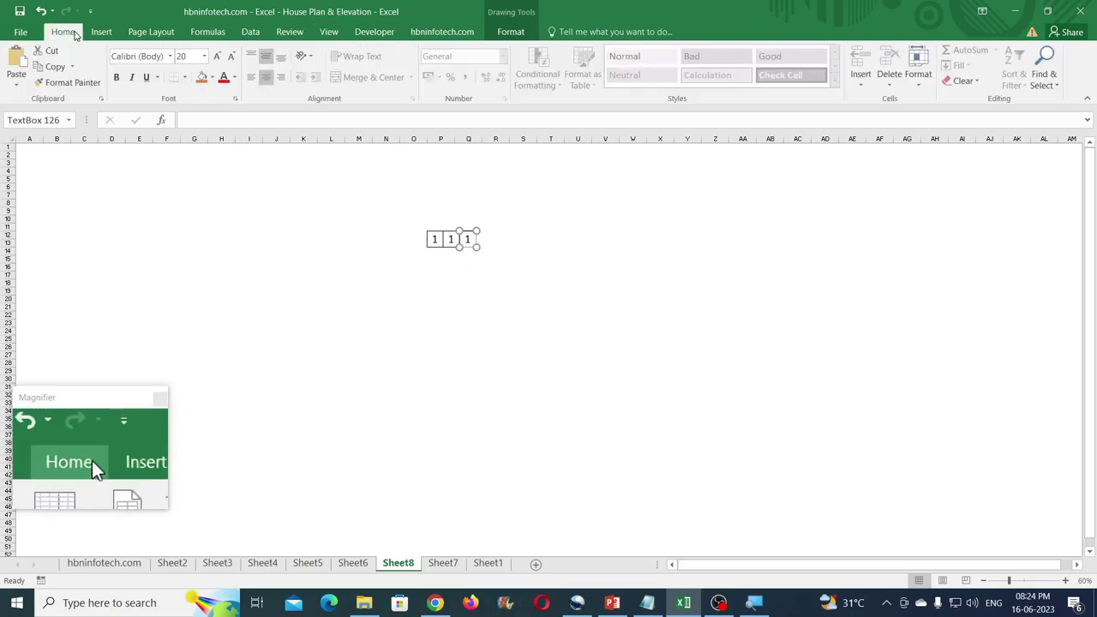
pyautogui.click(1049, 86)
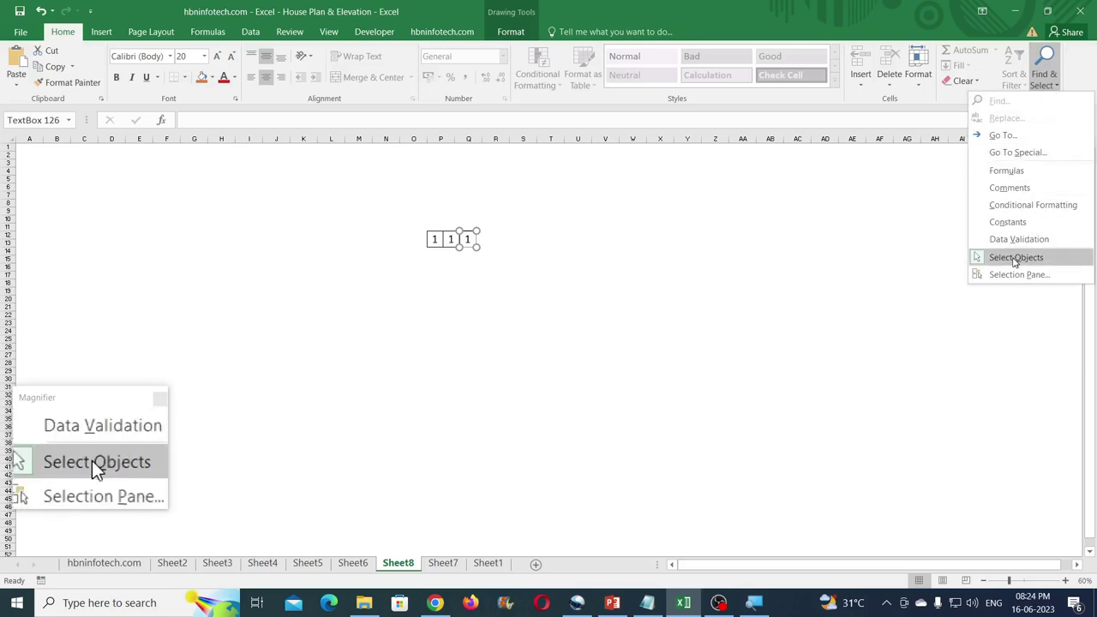
pyautogui.press('Escape')
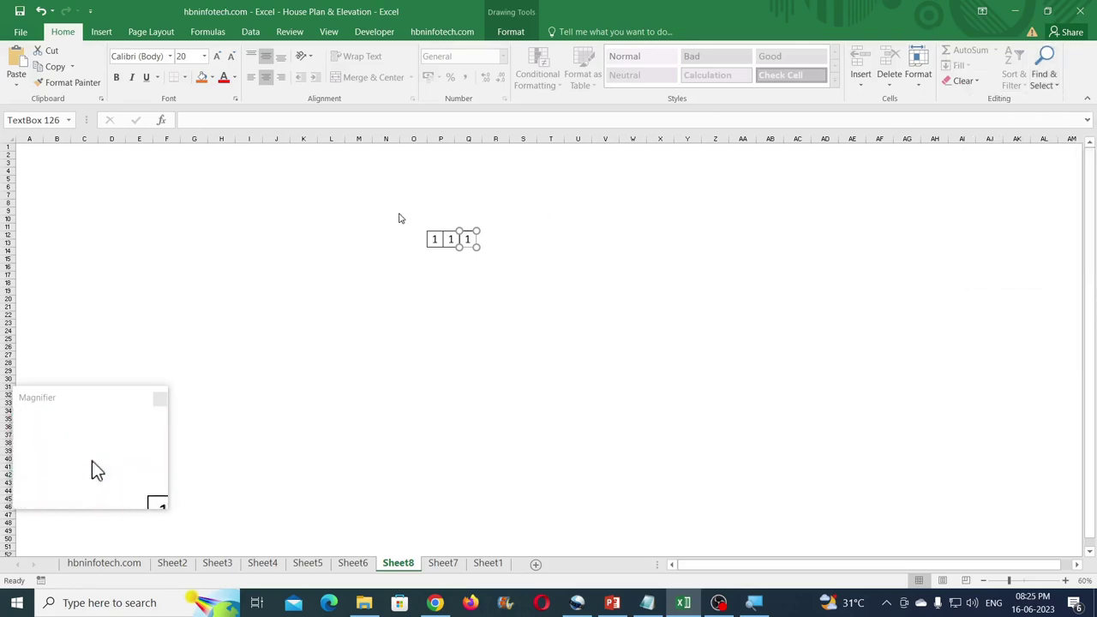
pyautogui.moveTo(413, 225); pyautogui.dragTo(516, 274)
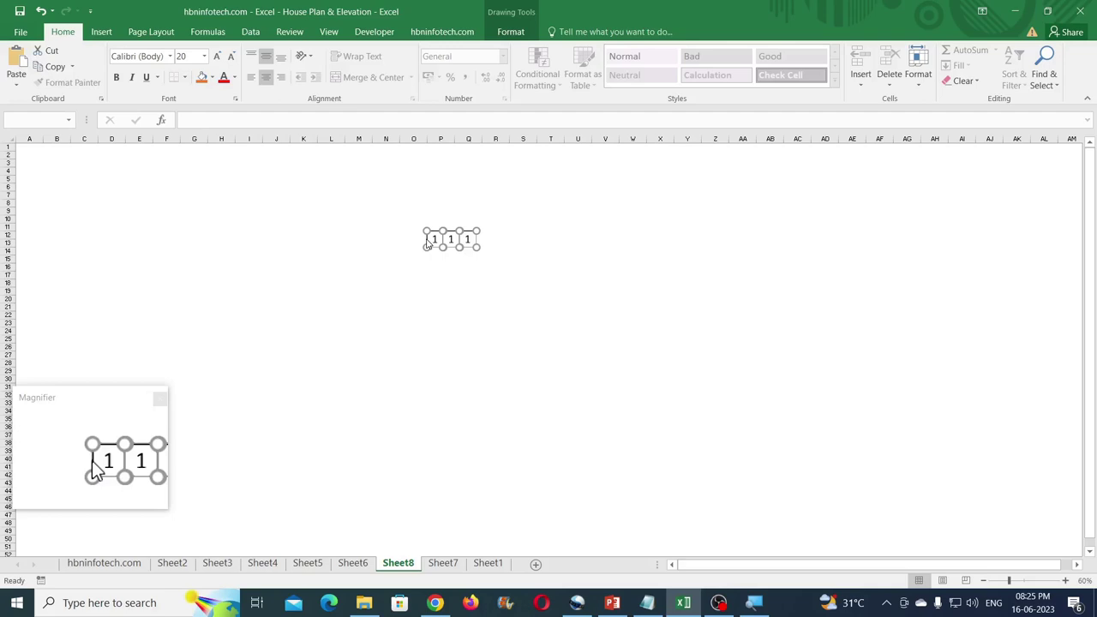
pyautogui.moveTo(427, 246)
pyautogui.mouseDown()
pyautogui.moveTo(571, 240)
pyautogui.moveTo(530, 244)
pyautogui.mouseUp()
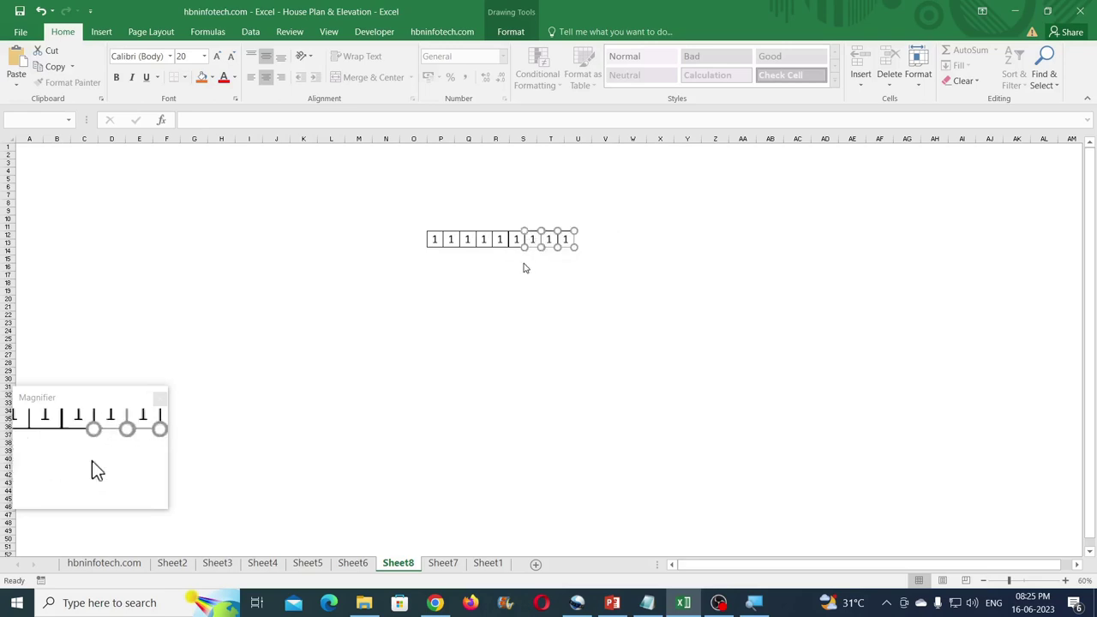
pyautogui.click(522, 263)
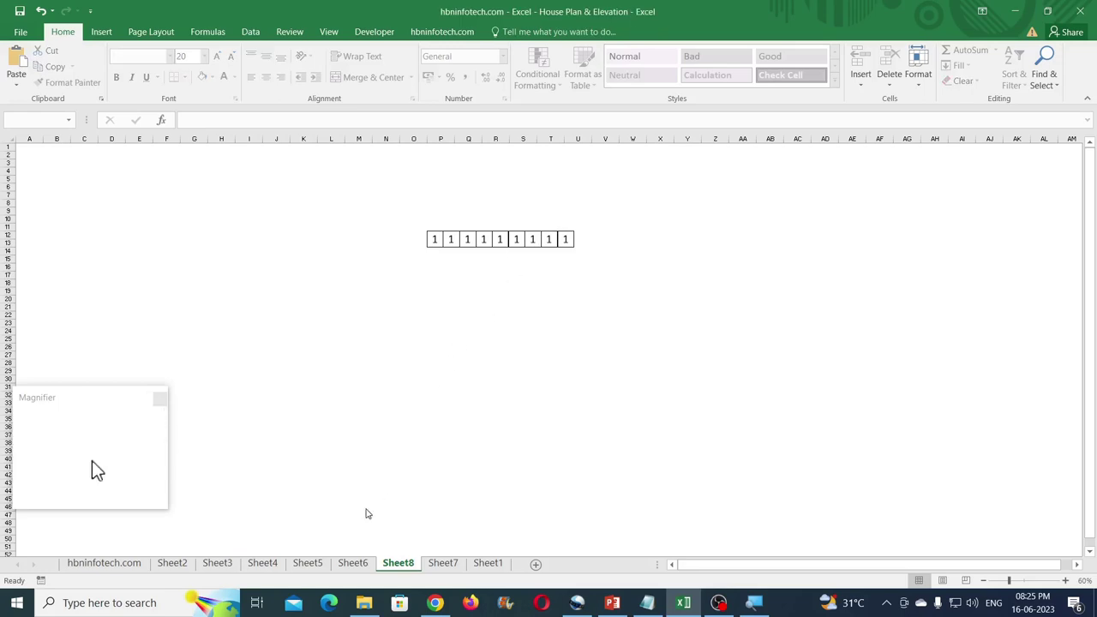
# Step: Examine Sheet6's finished horizontal and vertical numbered scales and the house plan and elevation drawings beside them, and return to Sheet8
pyautogui.click(352, 562)
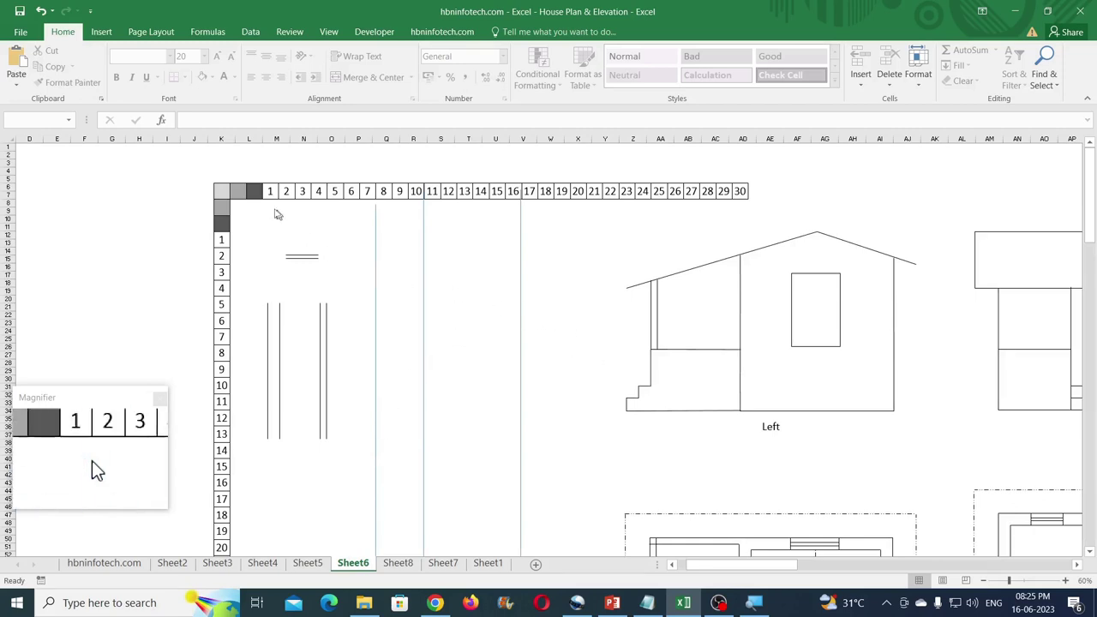
pyautogui.scroll(-5, 485, 358)
pyautogui.scroll(5, 606, 482)
pyautogui.moveTo(761, 563); pyautogui.dragTo(975, 562)
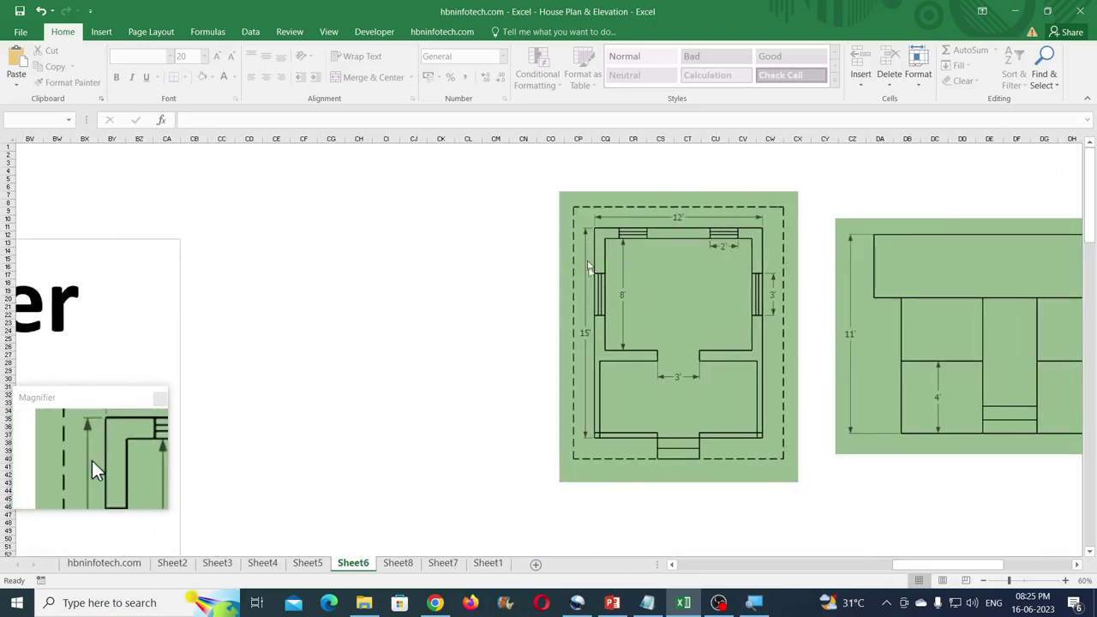
pyautogui.moveTo(923, 563); pyautogui.dragTo(701, 569)
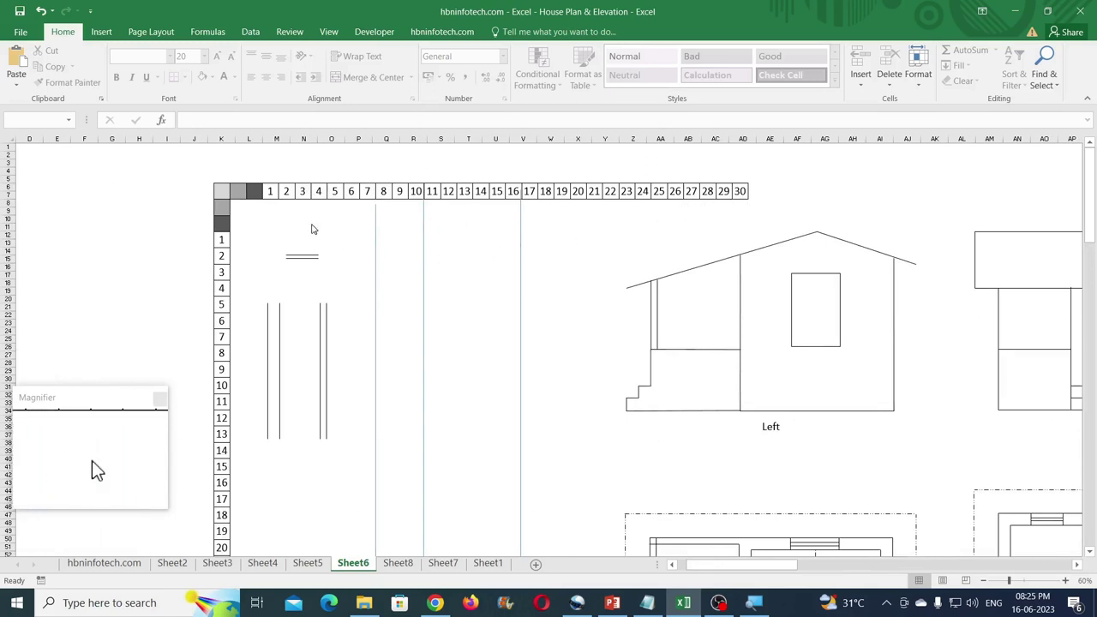
pyautogui.scroll(-4, 248, 233)
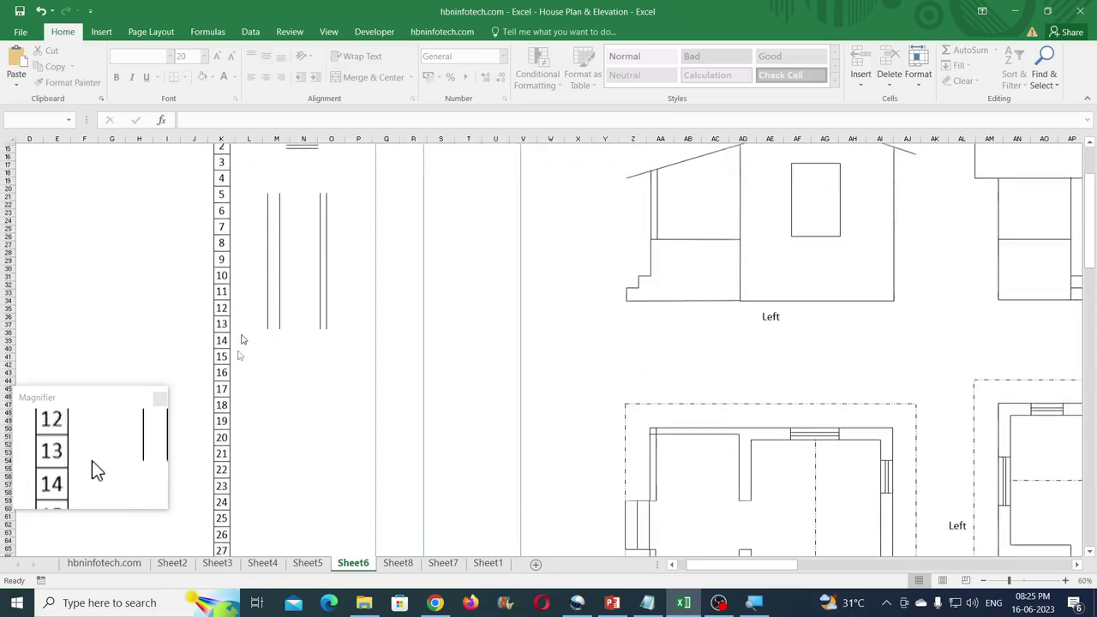
pyautogui.scroll(3, 239, 359)
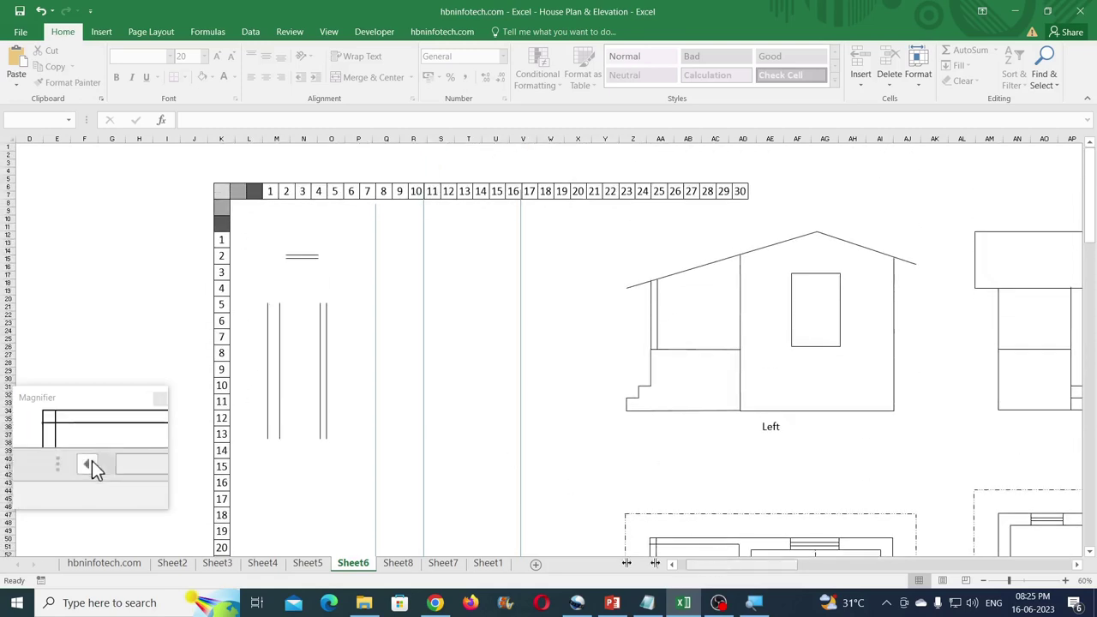
pyautogui.click(404, 561)
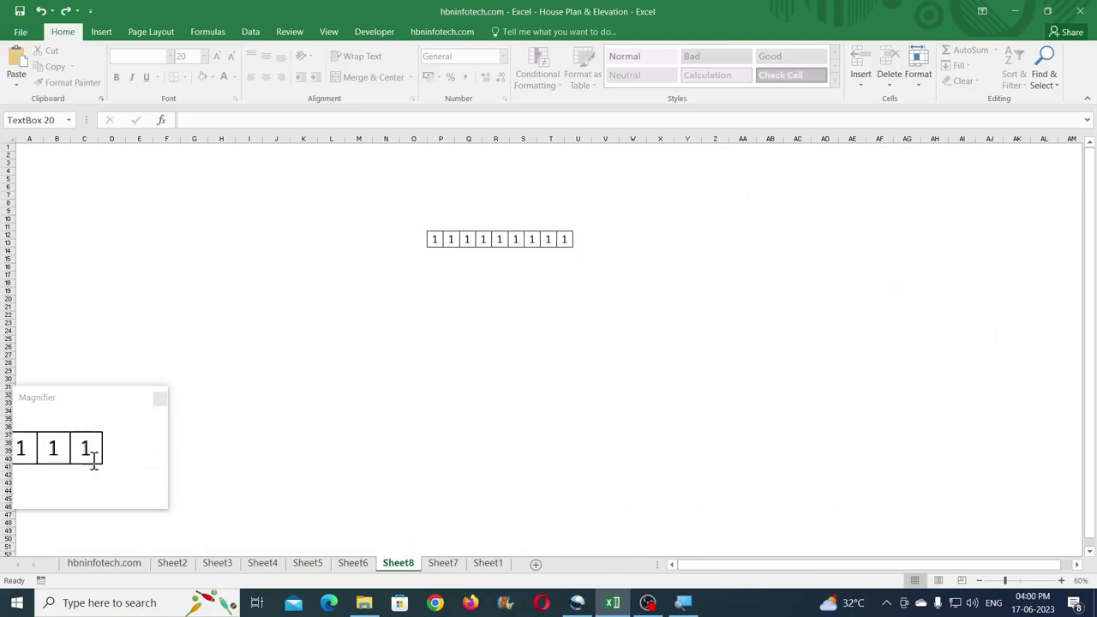
# Step: Duplicate the last text box flush against its right edge as the tenth box, and group all ten boxes
pyautogui.click(566, 244)
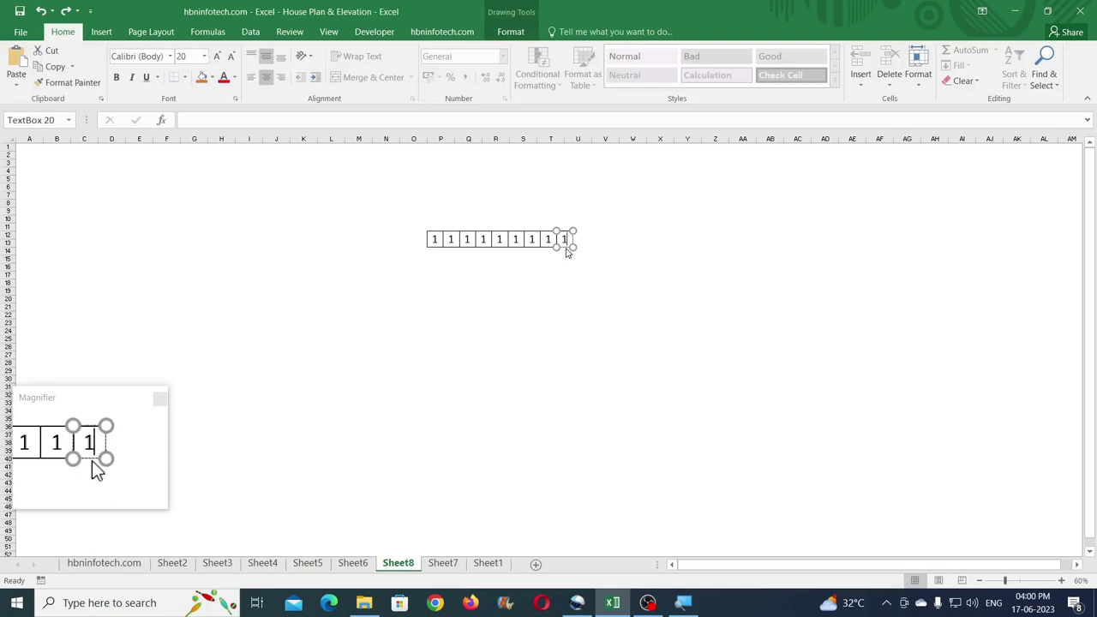
pyautogui.moveTo(589, 247); pyautogui.dragTo(580, 246)
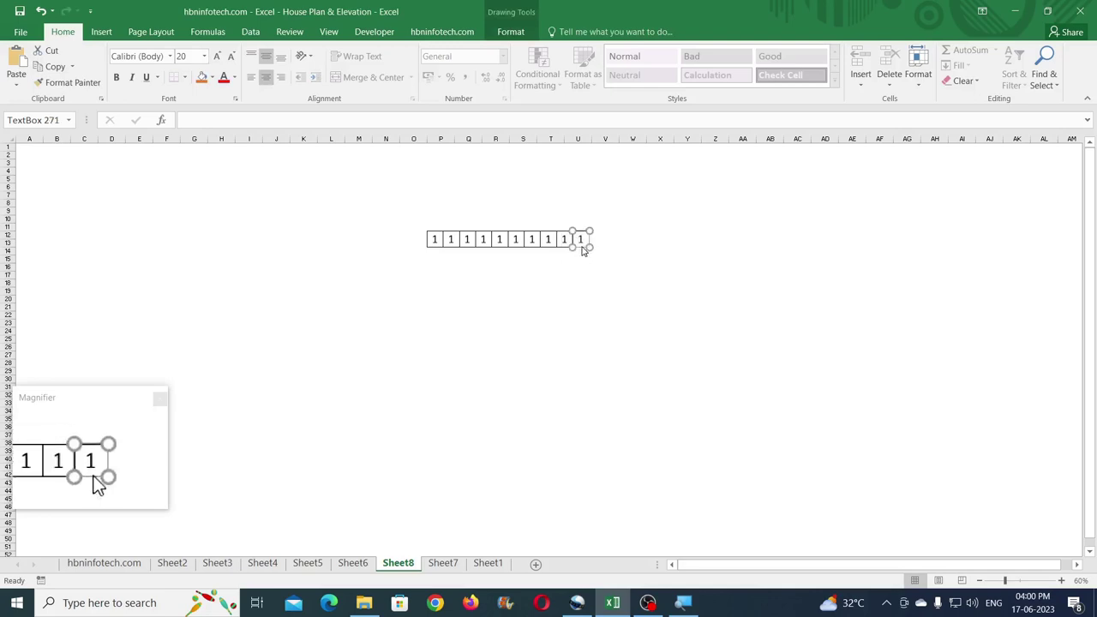
pyautogui.moveTo(414, 224); pyautogui.dragTo(650, 286)
pyautogui.click(503, 34)
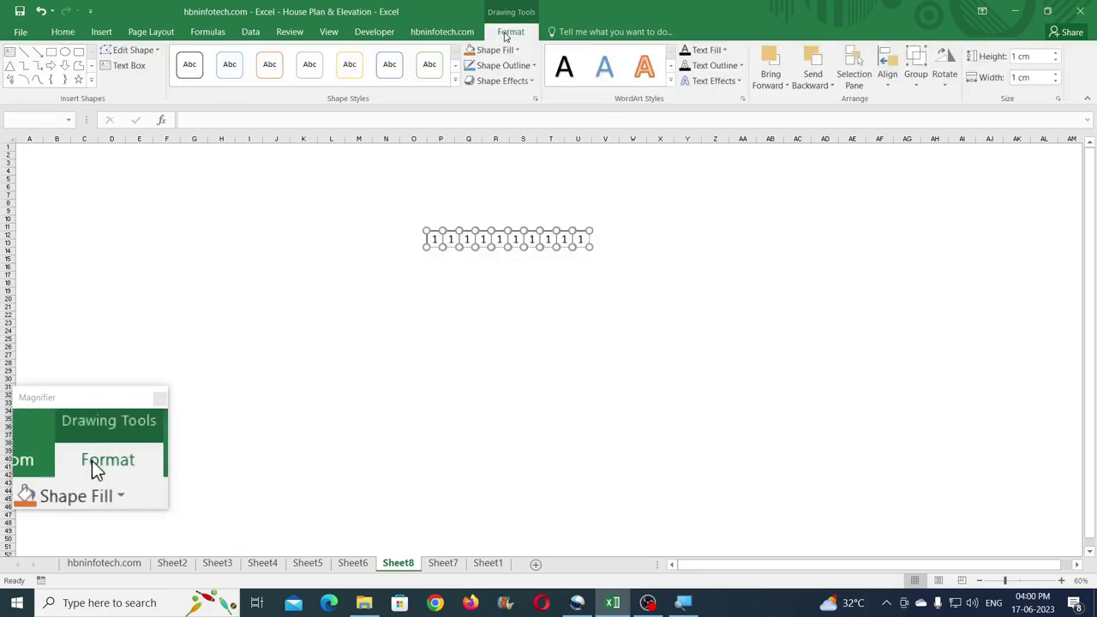
pyautogui.click(915, 82)
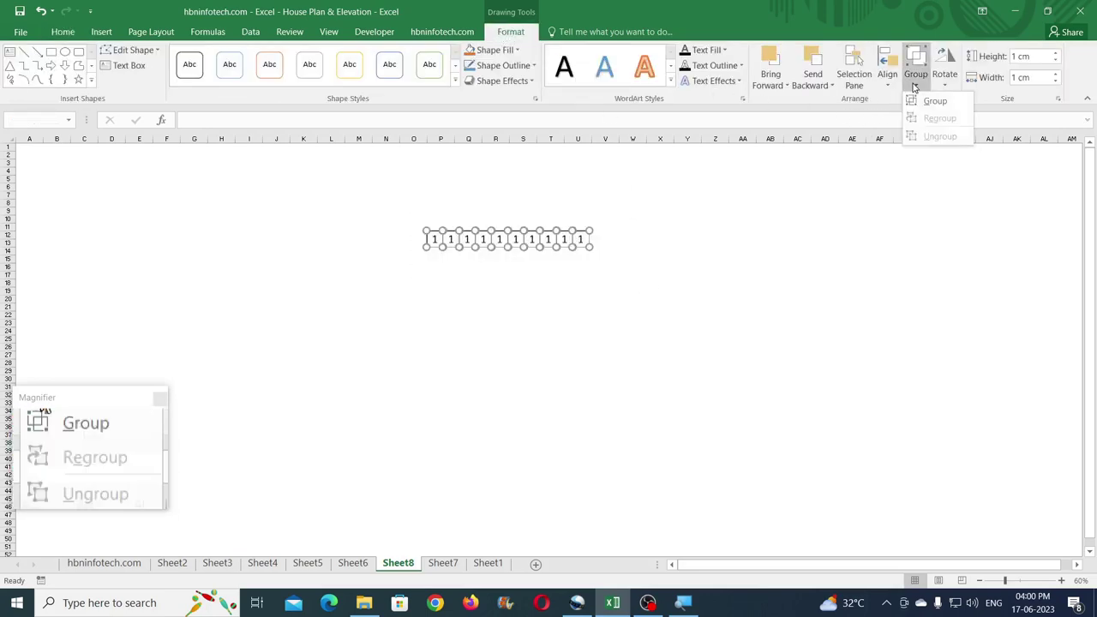
pyautogui.click(929, 101)
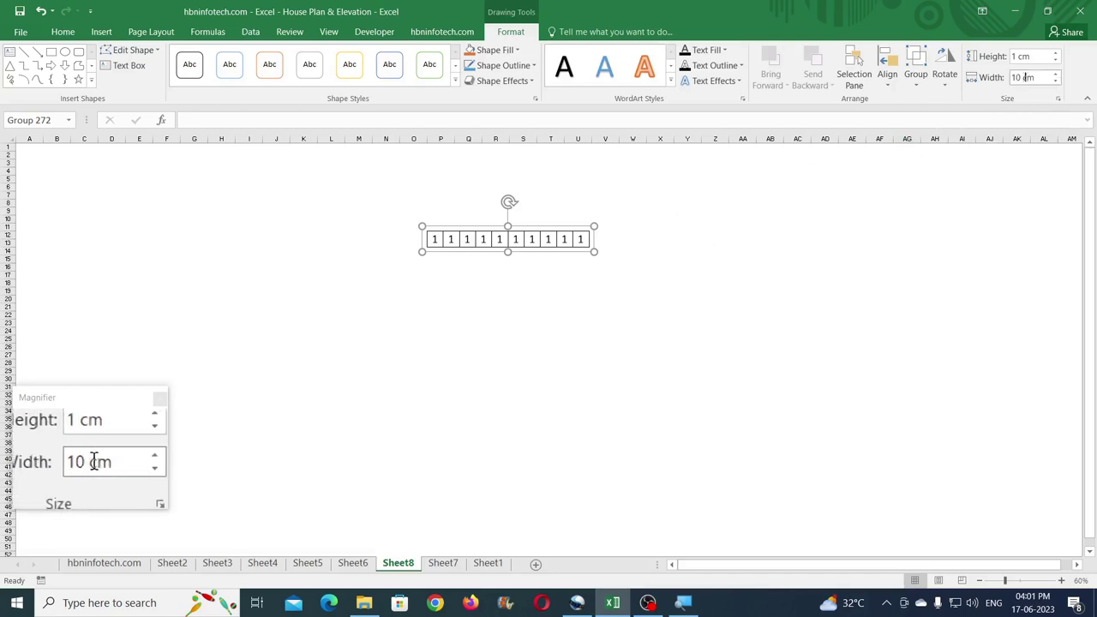
# Step: Copy the ten-box group twice to the right so the groups adjoin, and ungroup all three groups
pyautogui.moveTo(569, 247); pyautogui.dragTo(896, 250)
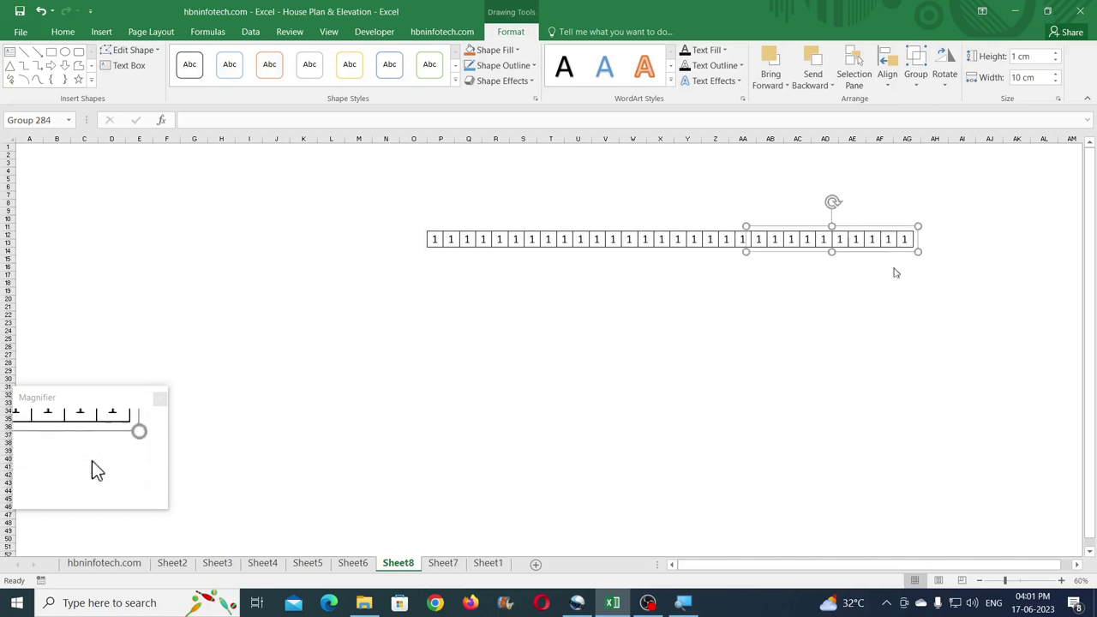
pyautogui.moveTo(374, 217); pyautogui.dragTo(966, 297)
pyautogui.click(915, 79)
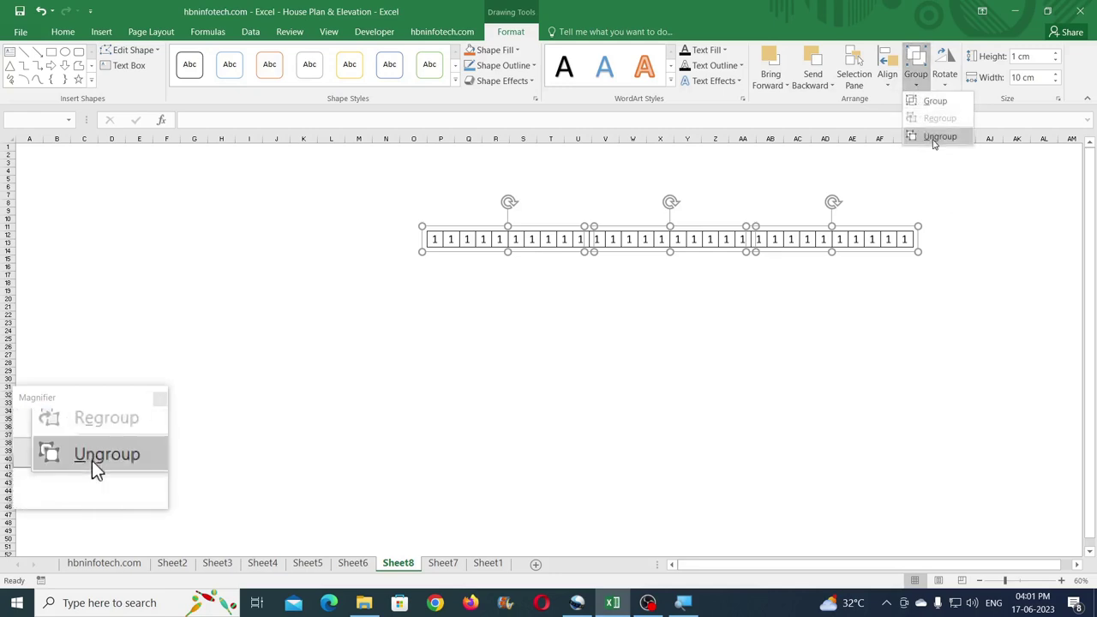
pyautogui.click(934, 134)
pyautogui.click(918, 288)
# Step: Copy the last three boxes flush against the right end of the row, extending it to 33 boxes
pyautogui.moveTo(857, 216)
pyautogui.mouseDown()
pyautogui.moveTo(886, 250)
pyautogui.moveTo(927, 268)
pyautogui.mouseUp()
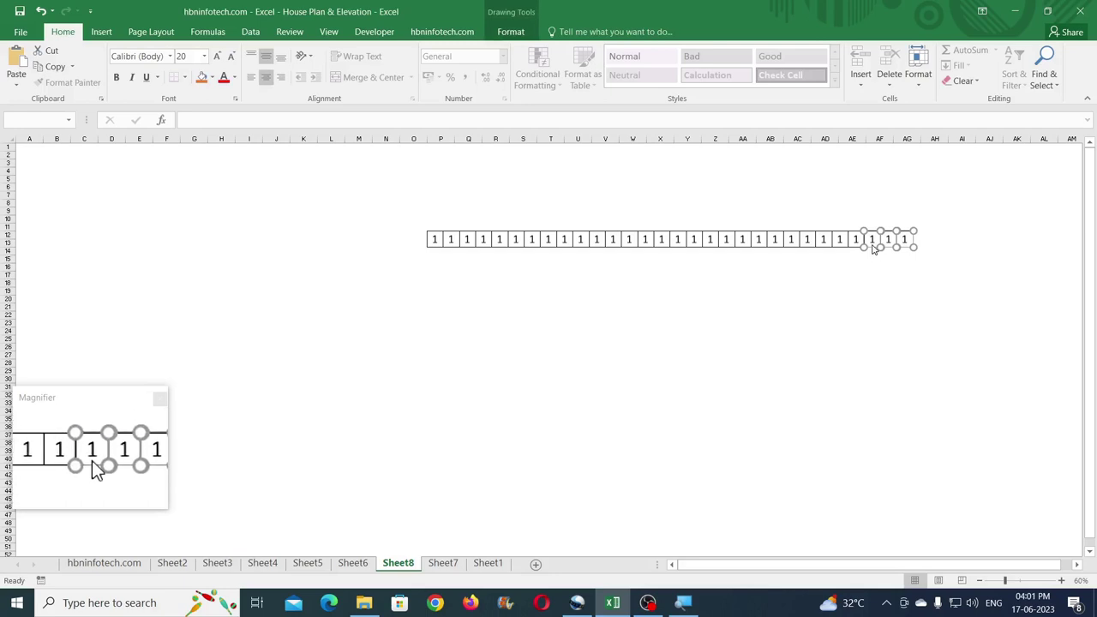
pyautogui.moveTo(871, 244); pyautogui.dragTo(923, 251)
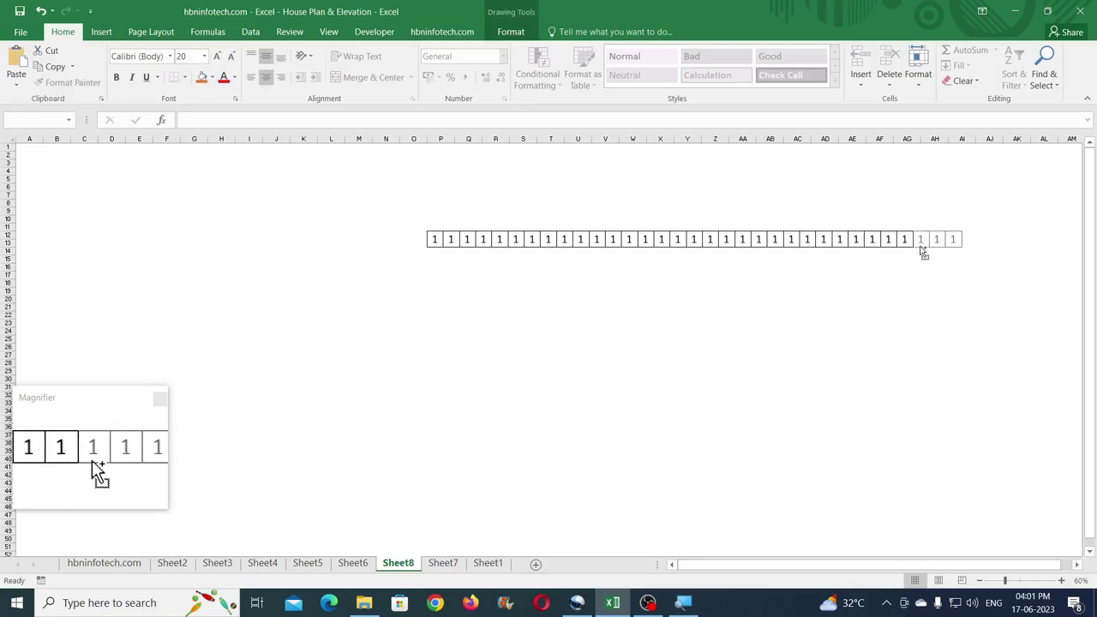
pyautogui.click(910, 280)
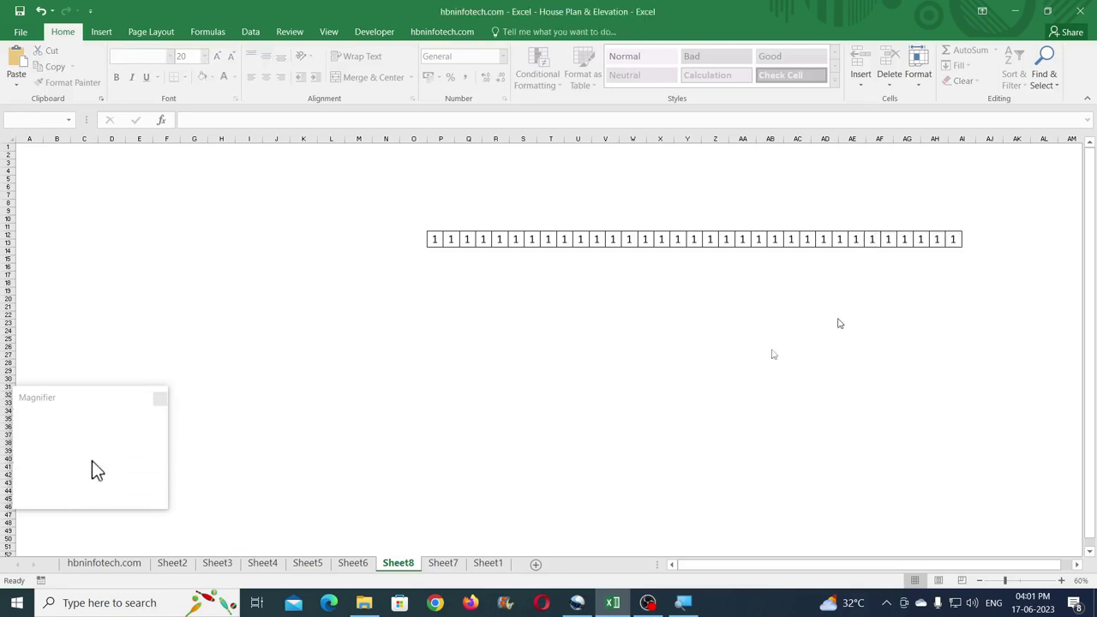
# Step: Glance at Sheet6's scale for reference, and temporarily group Sheet8's 33 boxes to check the row's overall height and width
pyautogui.click(352, 563)
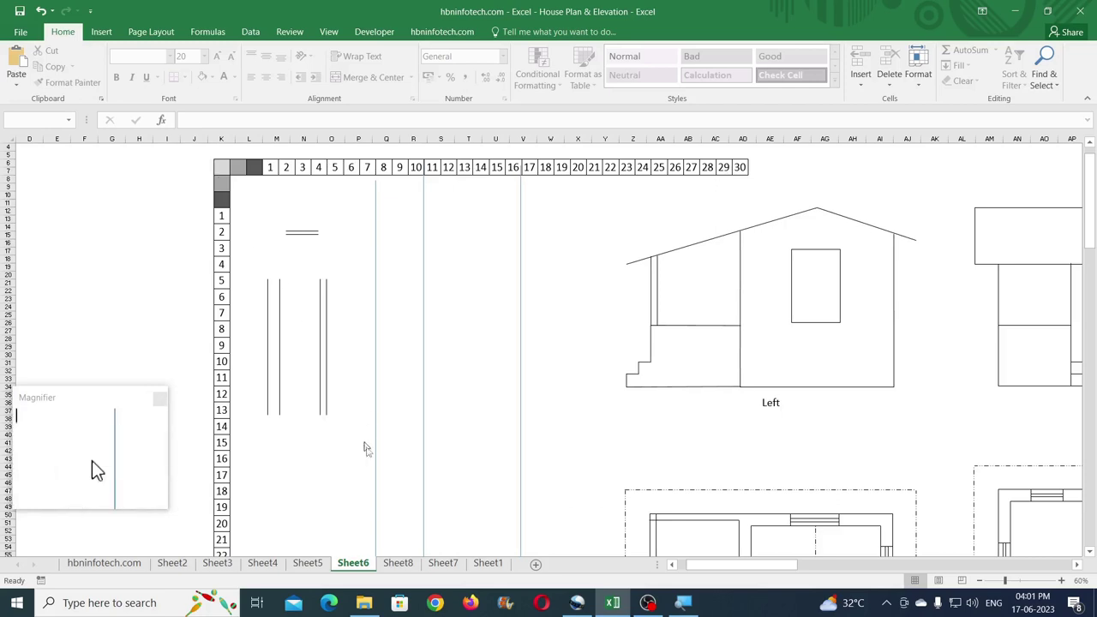
pyautogui.click(401, 564)
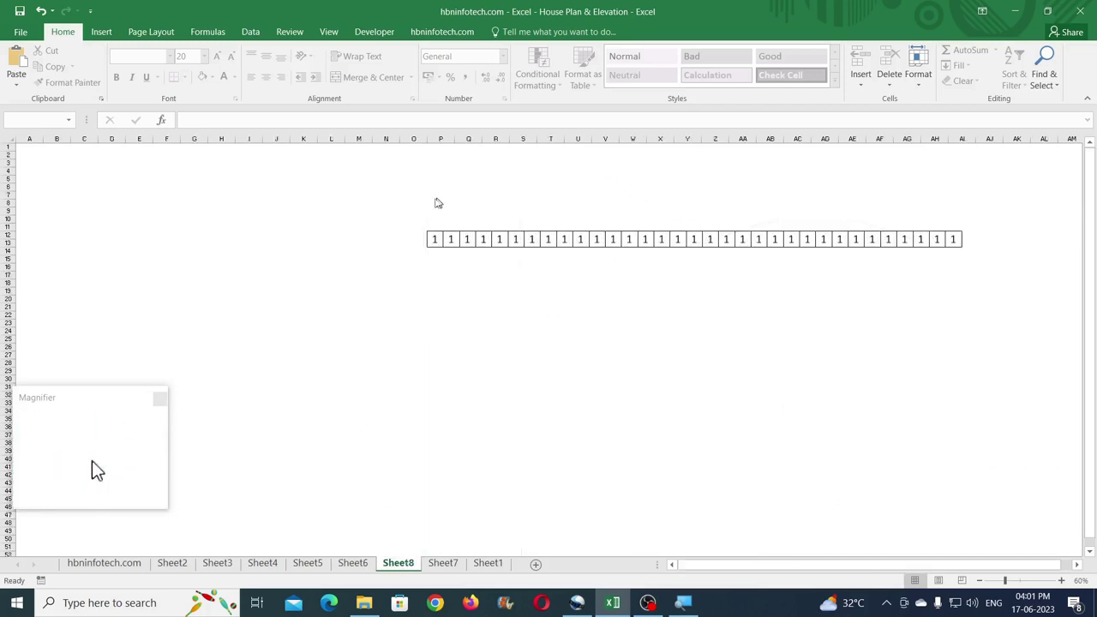
pyautogui.moveTo(417, 215)
pyautogui.mouseDown()
pyautogui.moveTo(926, 289)
pyautogui.moveTo(991, 284)
pyautogui.mouseUp()
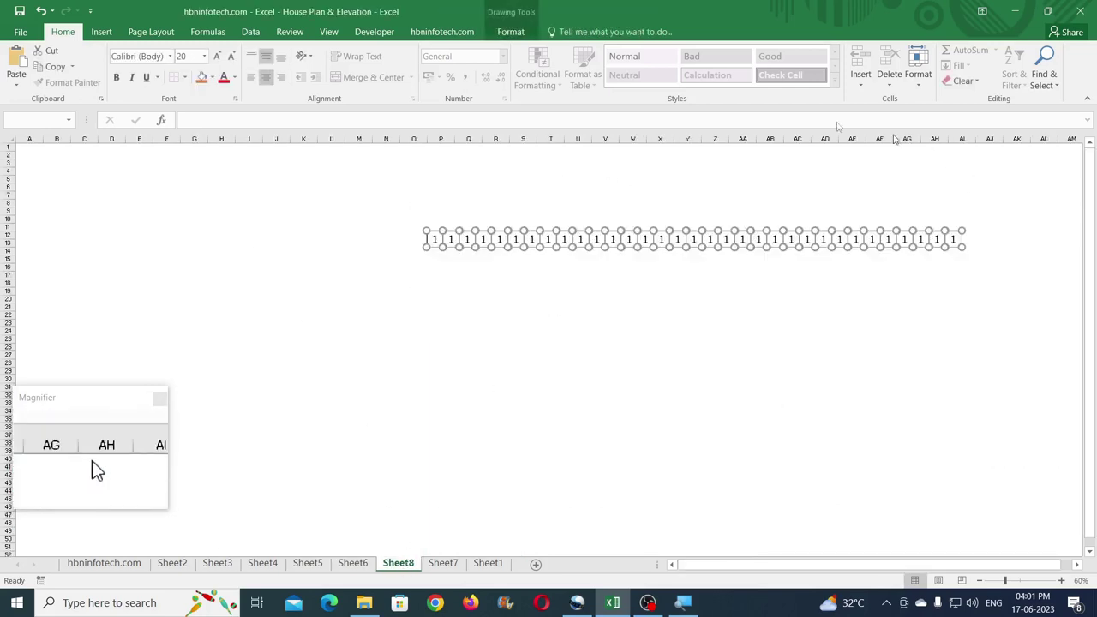
pyautogui.click(509, 32)
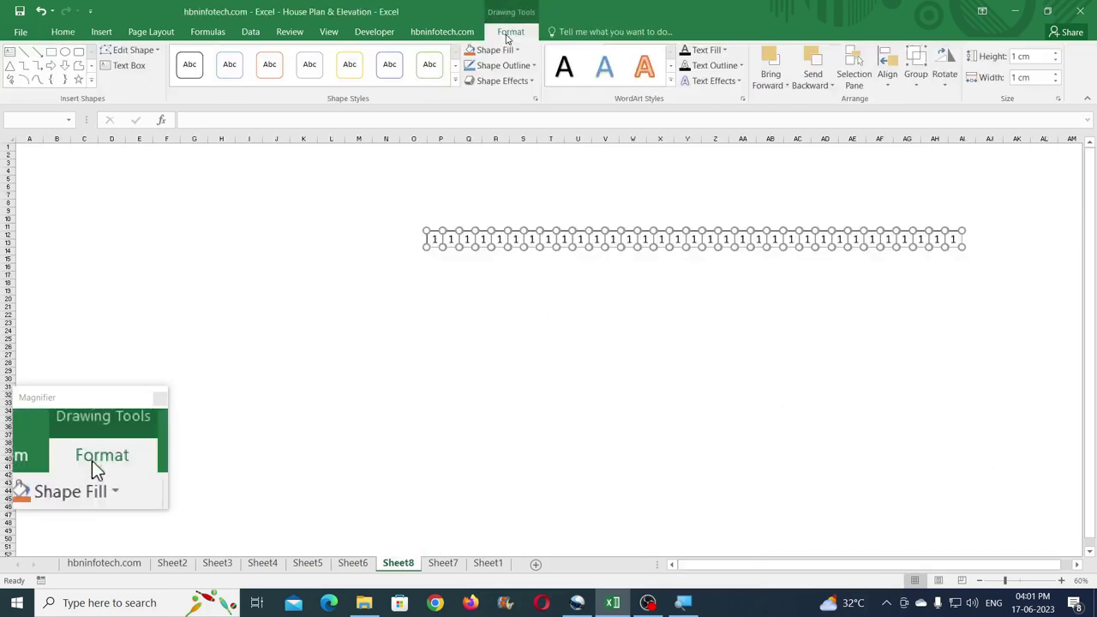
pyautogui.click(916, 86)
pyautogui.click(934, 98)
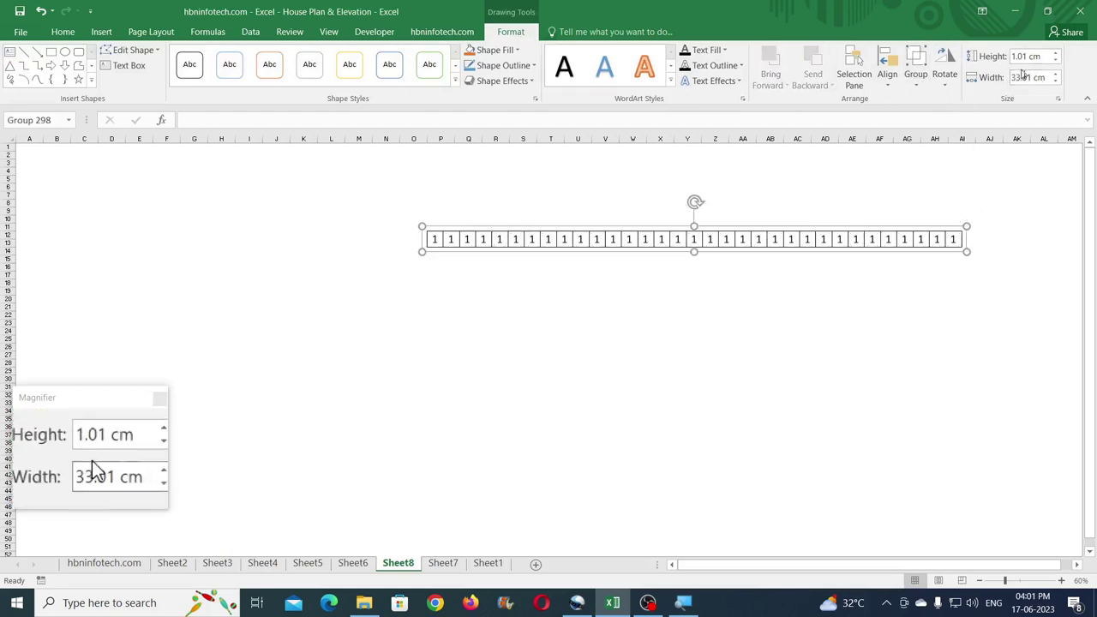
pyautogui.click(916, 88)
pyautogui.click(932, 130)
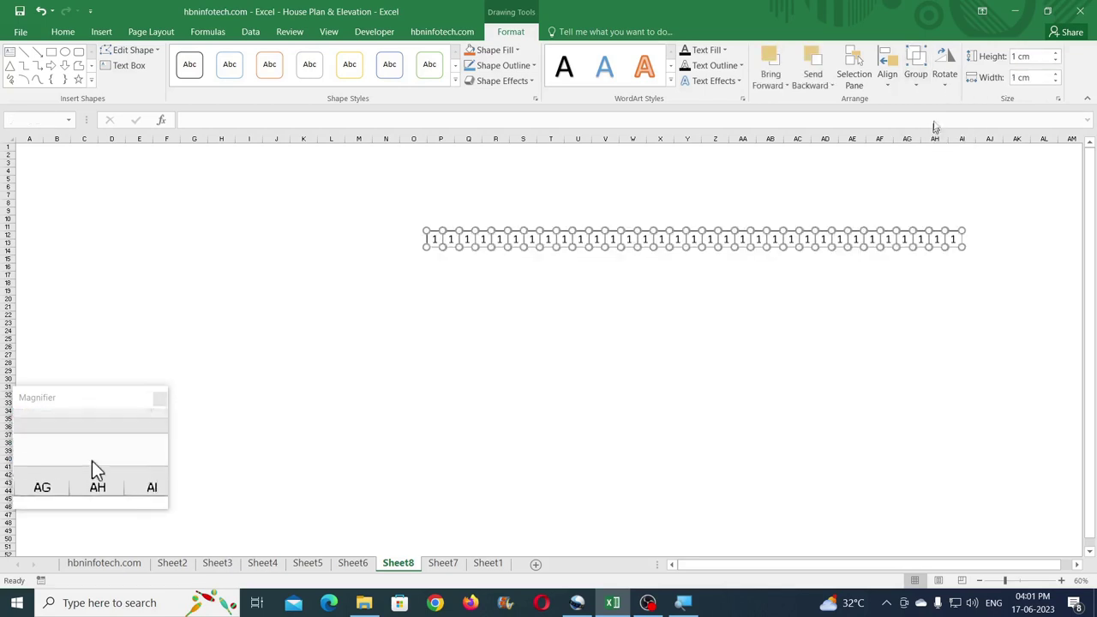
# Step: Align the 33 boxes to the top, group them, and set the group's width to 33 cm
pyautogui.click(887, 81)
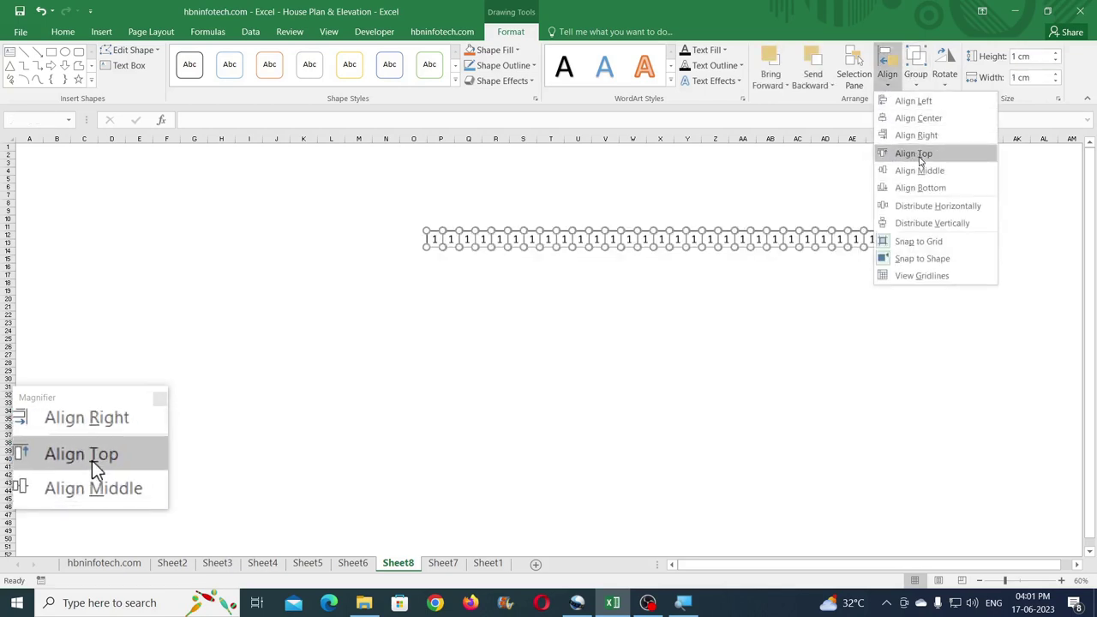
pyautogui.click(918, 152)
pyautogui.click(917, 88)
pyautogui.click(936, 100)
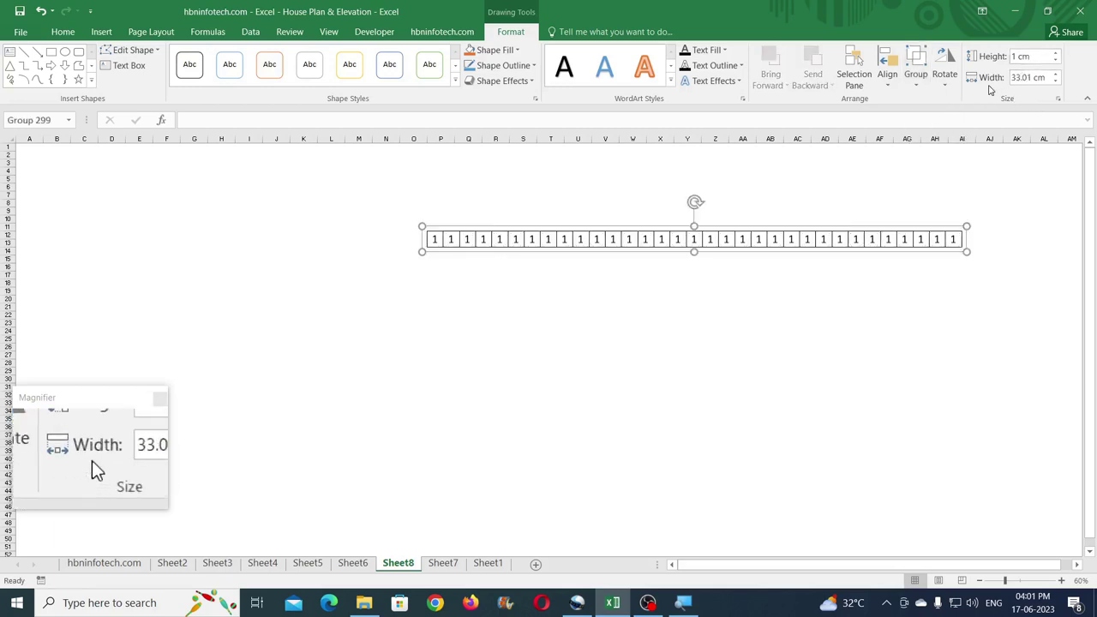
pyautogui.click(1046, 78)
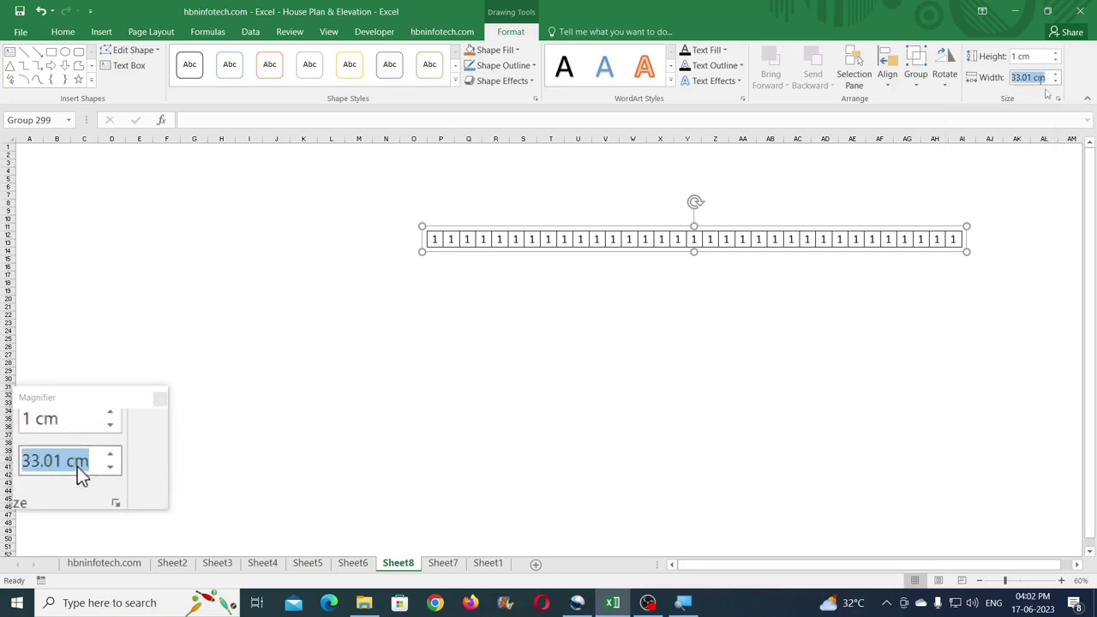
pyautogui.write('33')
pyautogui.press('Return')
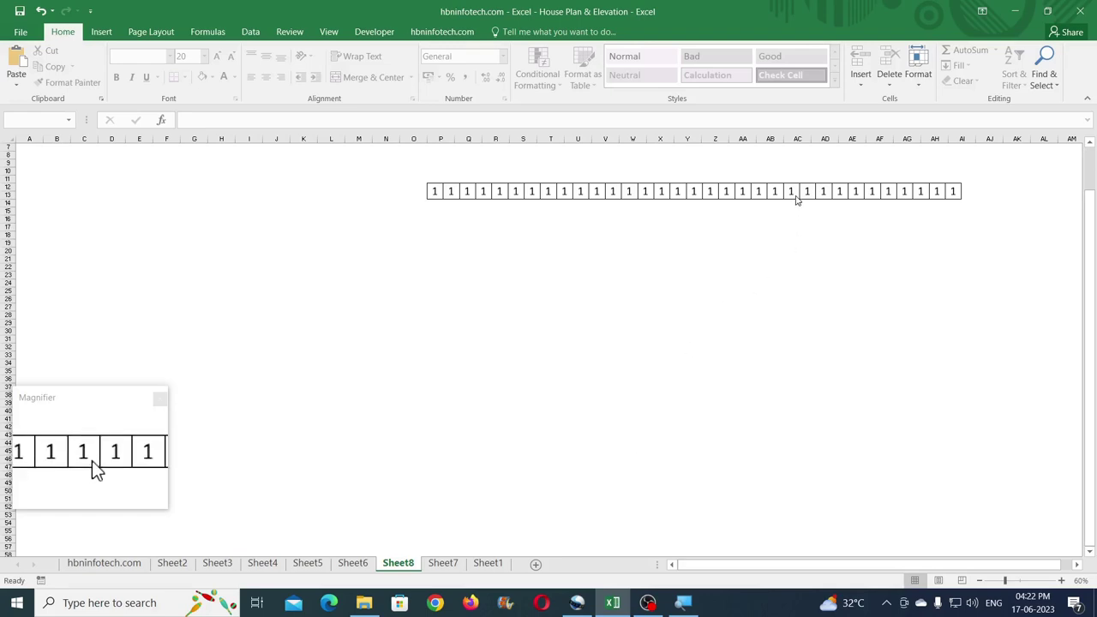
# Step: Duplicate the grouped row, rotate the copy right 90°, and place it as a column below and left of the original row
pyautogui.click(797, 198)
pyautogui.moveTo(815, 200); pyautogui.dragTo(706, 319)
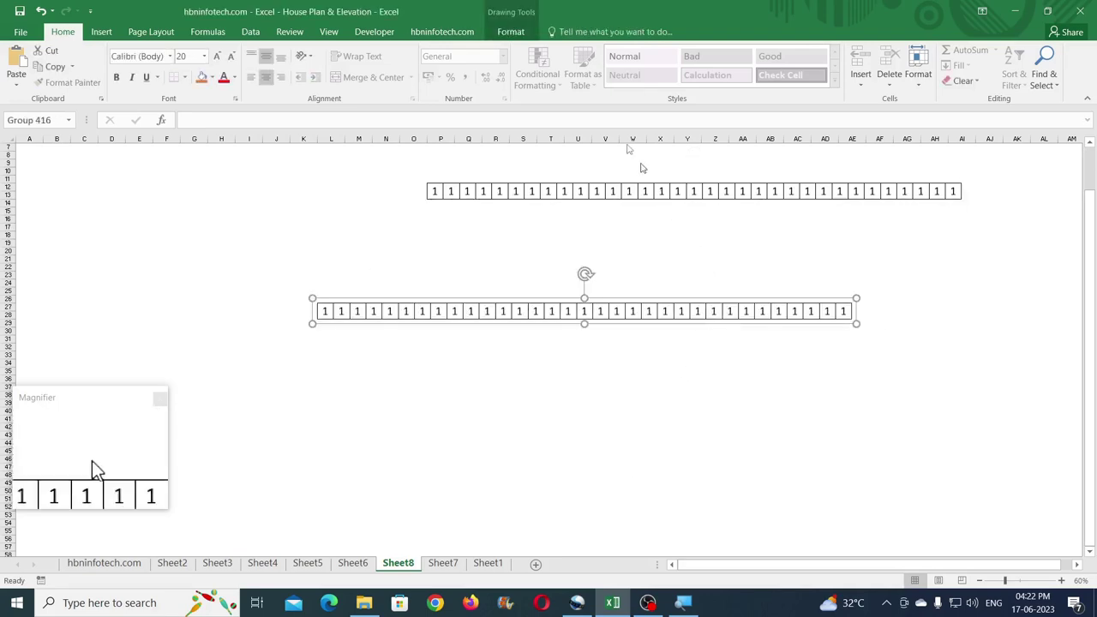
pyautogui.click(514, 34)
pyautogui.click(944, 84)
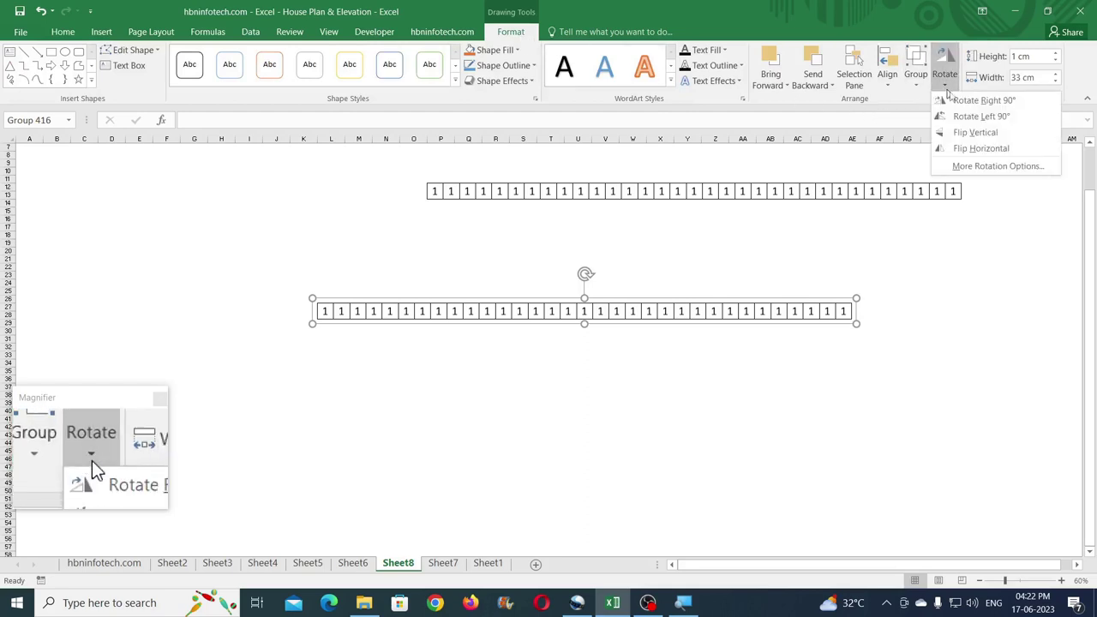
pyautogui.click(951, 100)
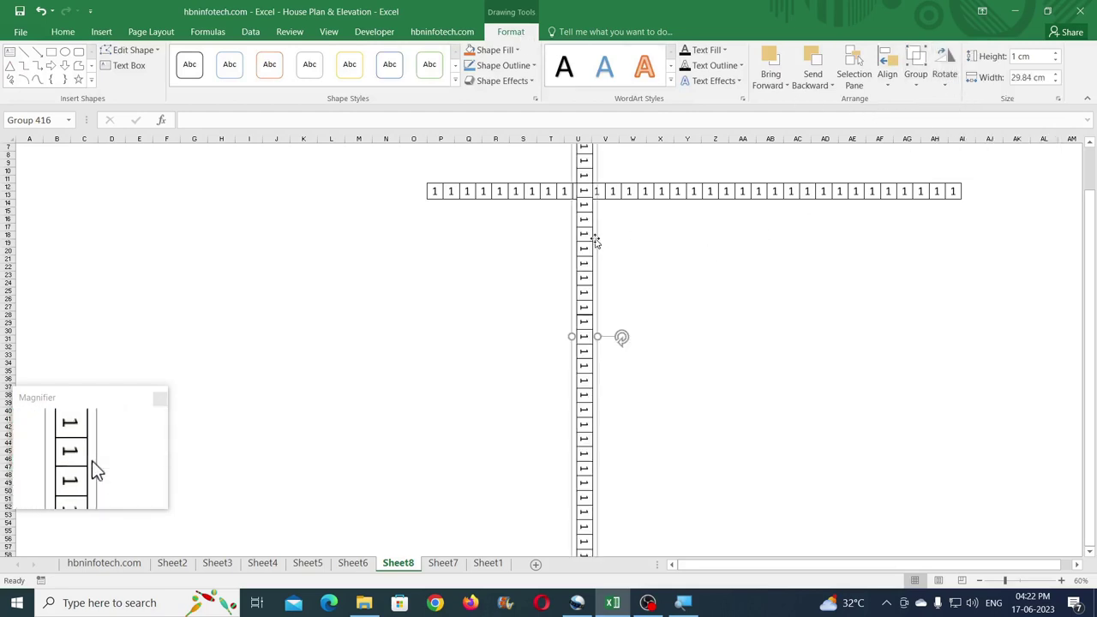
pyautogui.moveTo(588, 237); pyautogui.dragTo(370, 350)
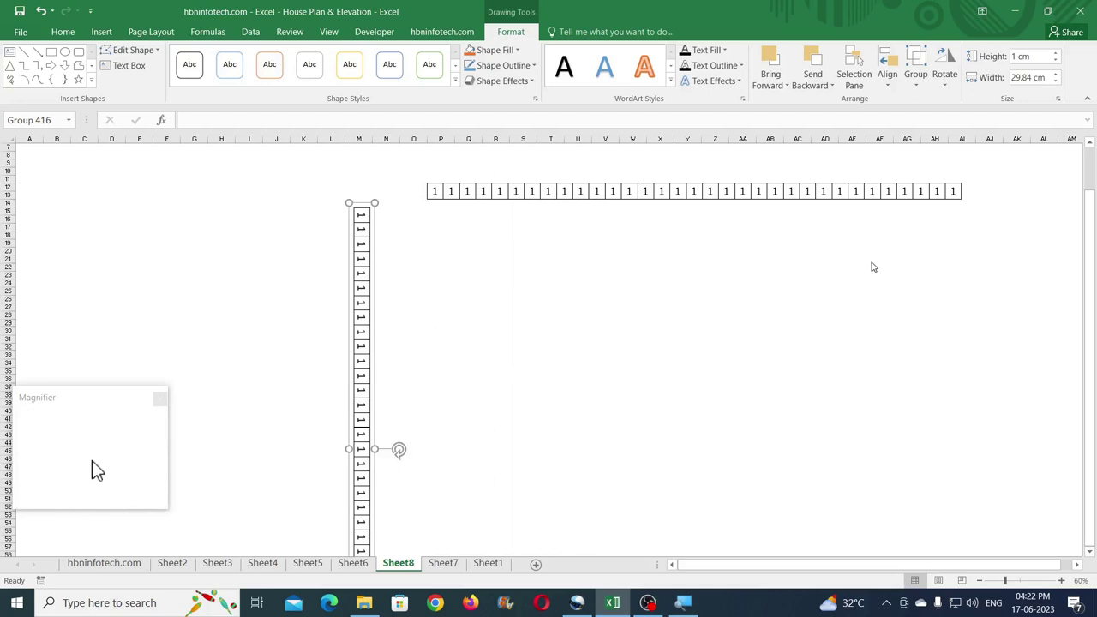
# Step: Set the rotated column group's width to 33 cm to match the horizontal row, and ungroup it into individual boxes
pyautogui.click(747, 202)
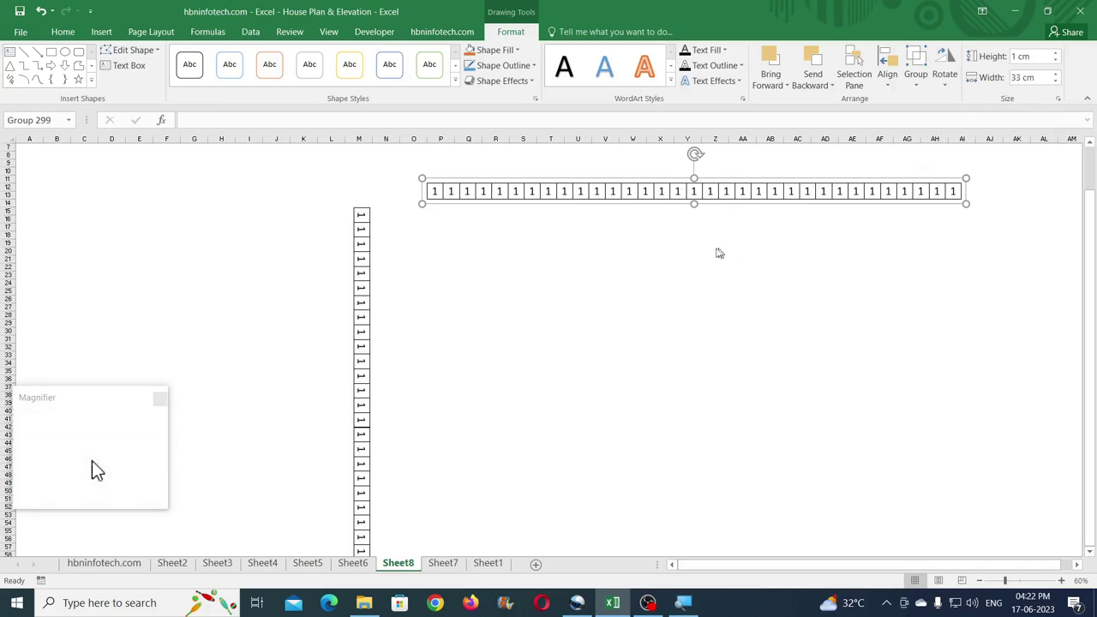
pyautogui.click(368, 249)
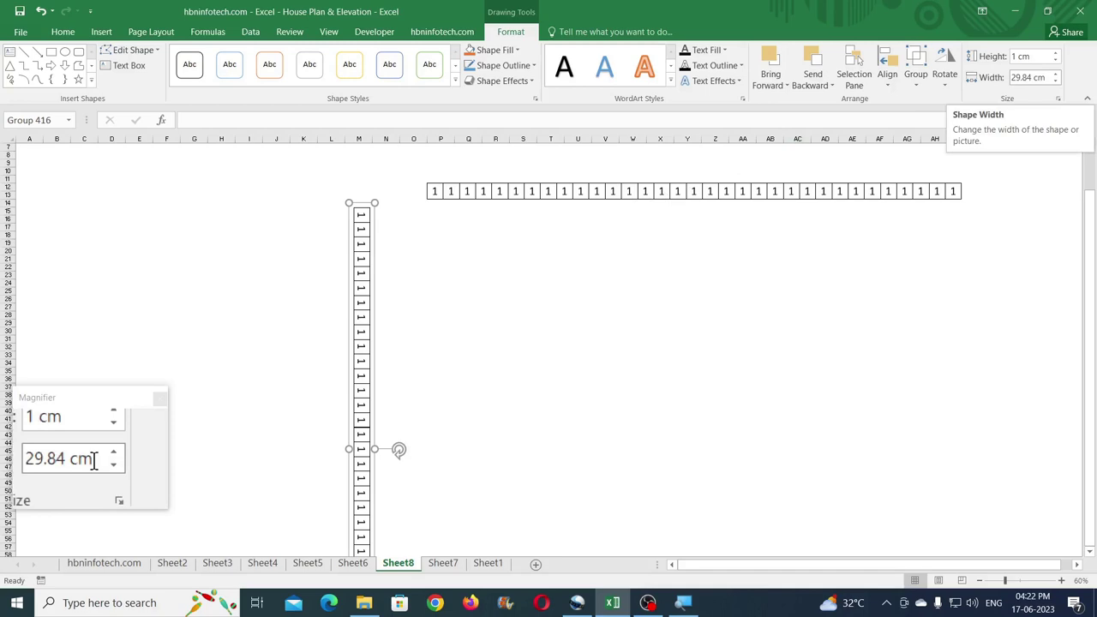
pyautogui.click(1044, 78)
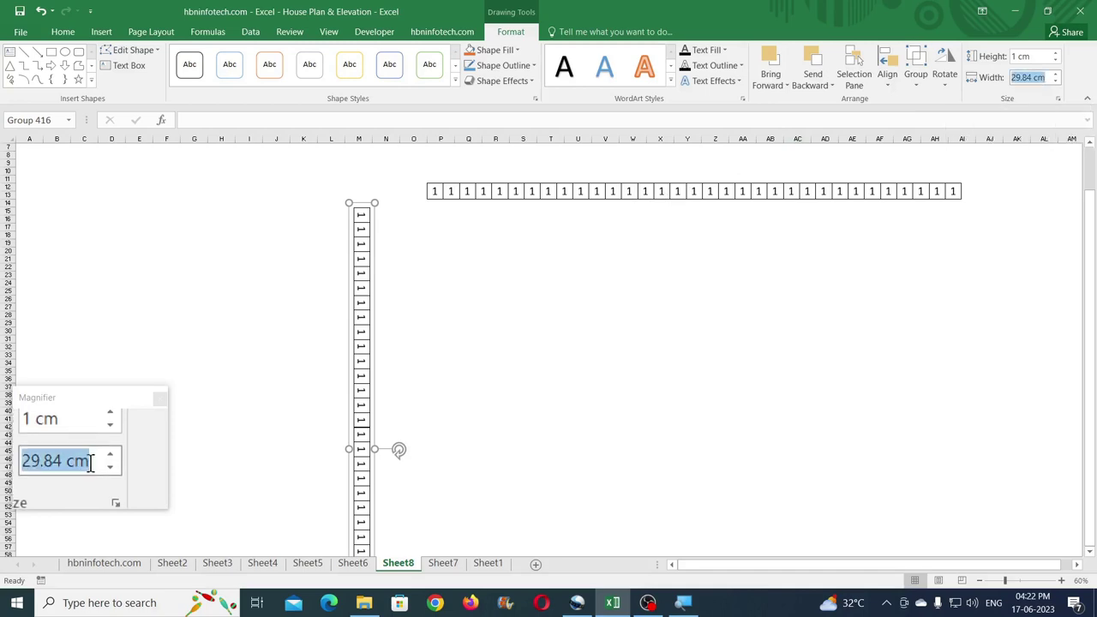
pyautogui.write('33')
pyautogui.press('Return')
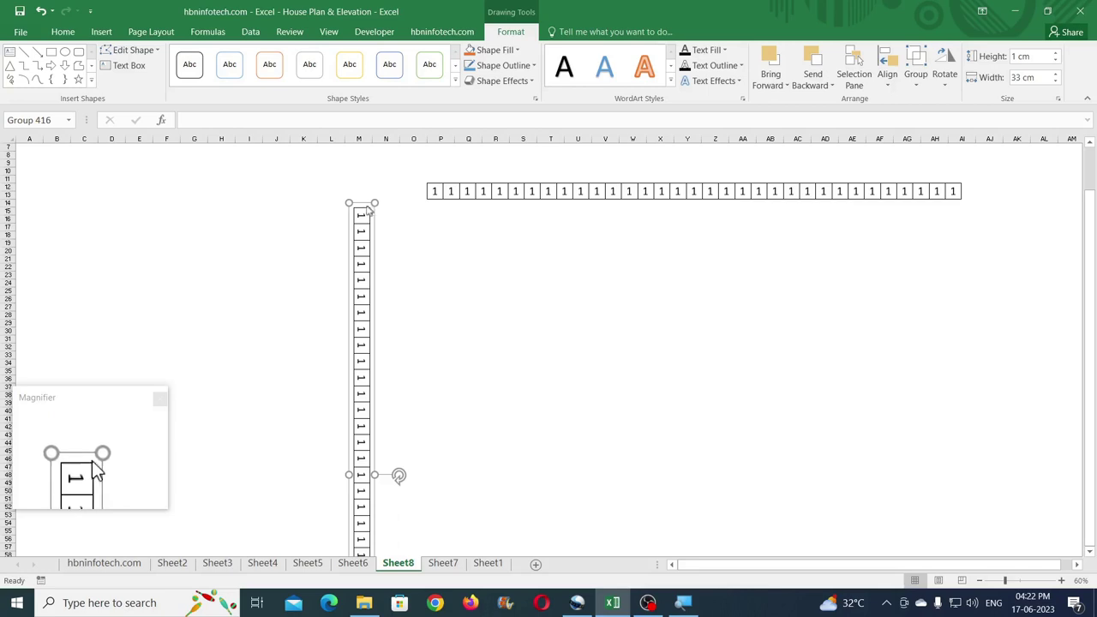
pyautogui.click(915, 85)
pyautogui.click(938, 142)
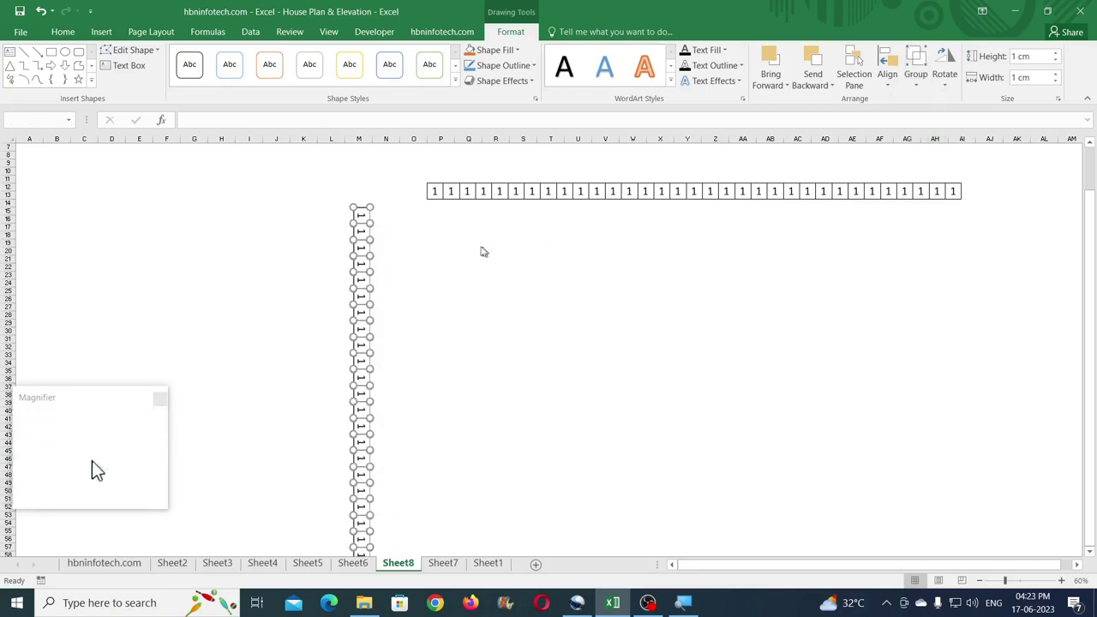
# Step: Delete the topmost box of the vertical column and regroup the remaining boxes into one group
pyautogui.click(396, 232)
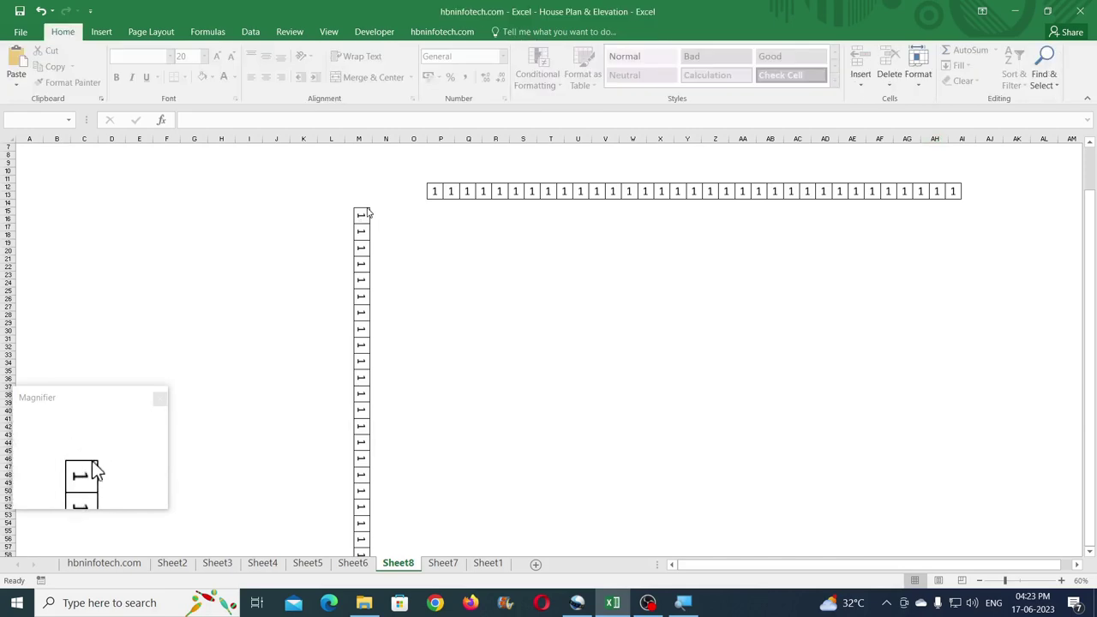
pyautogui.click(366, 211)
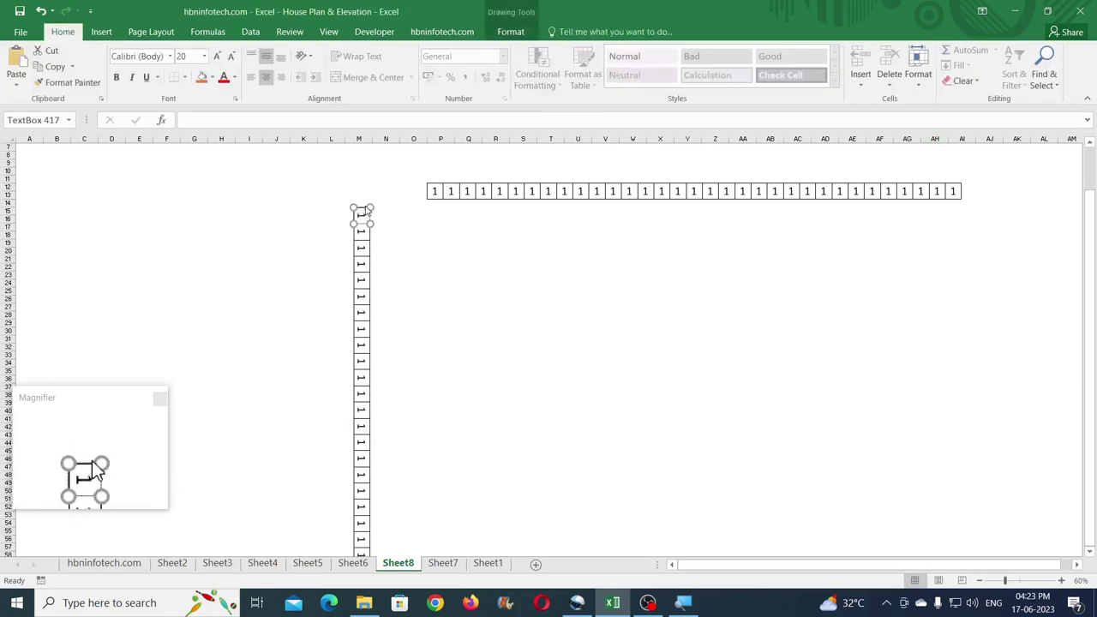
pyautogui.press('Delete')
pyautogui.click(366, 232)
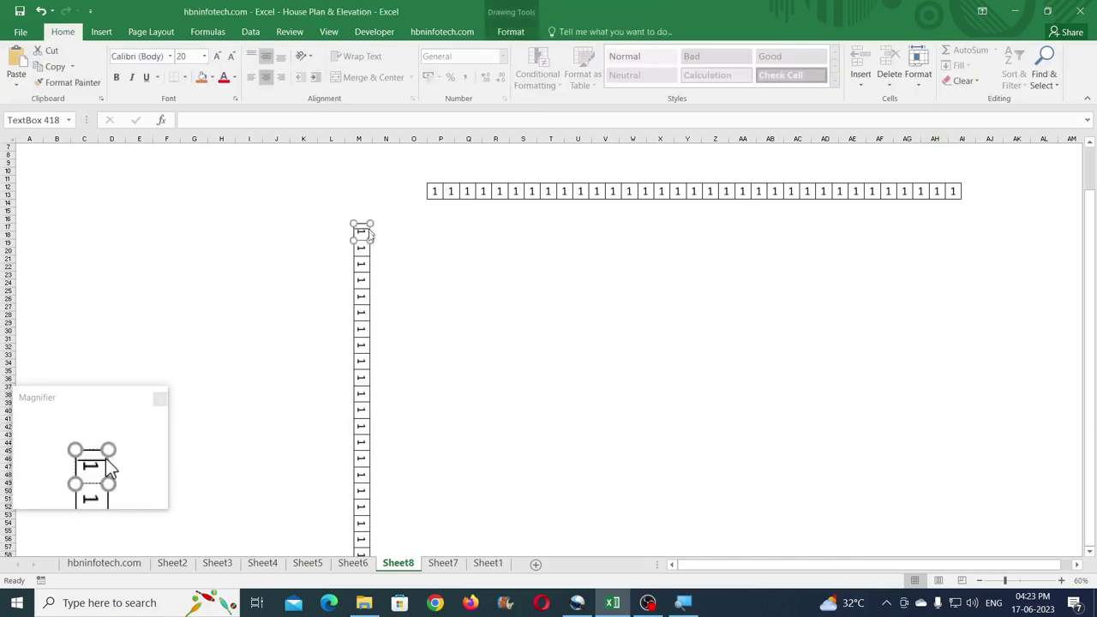
pyautogui.click(512, 34)
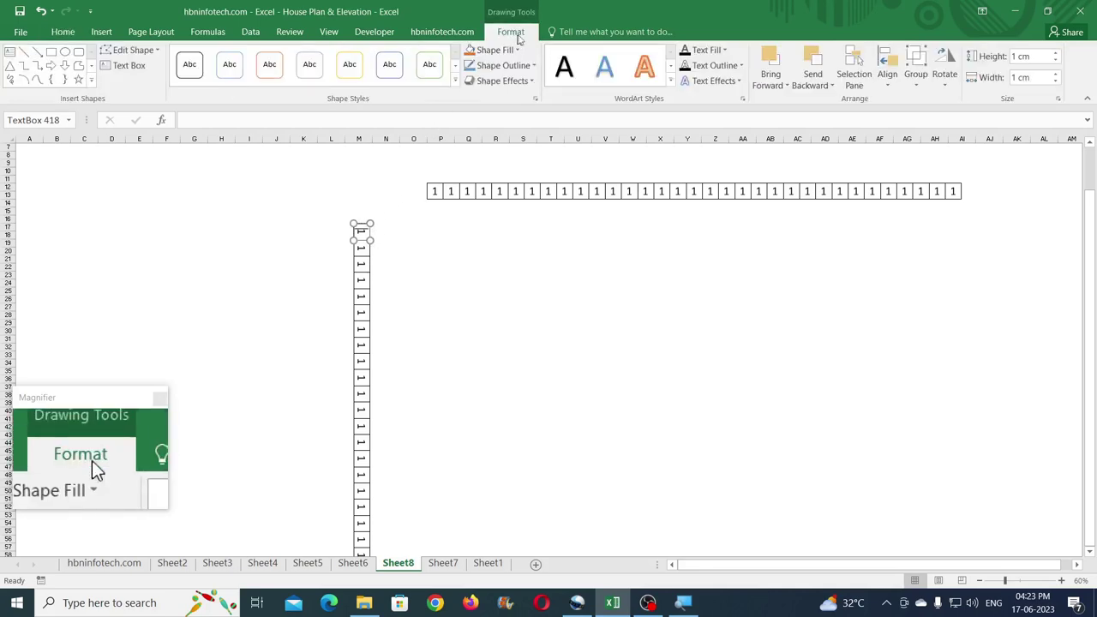
pyautogui.click(914, 80)
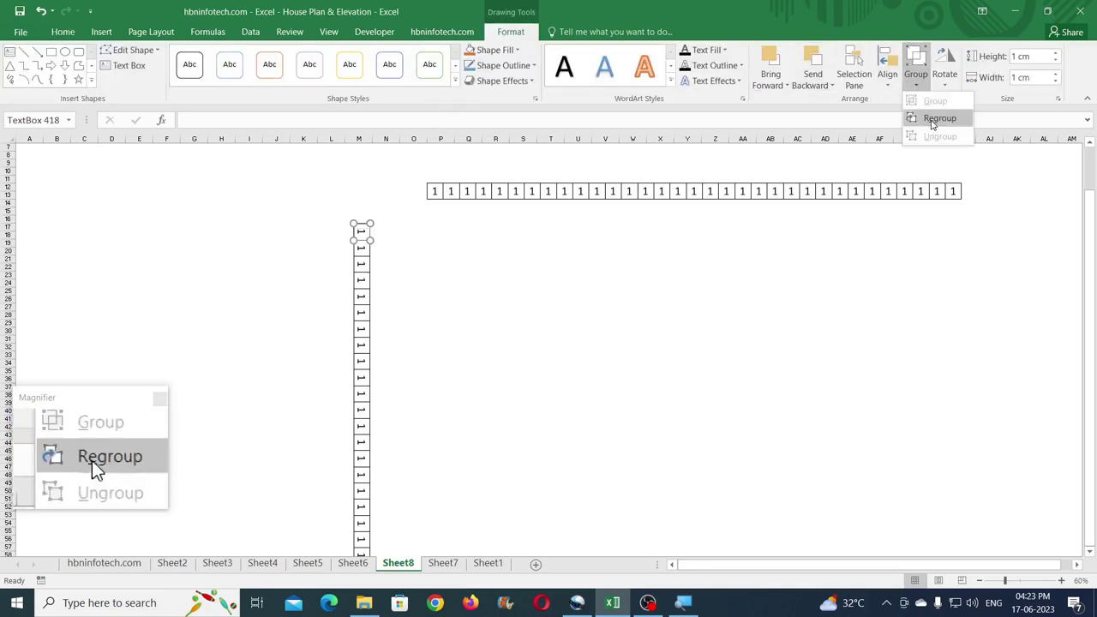
pyautogui.click(929, 125)
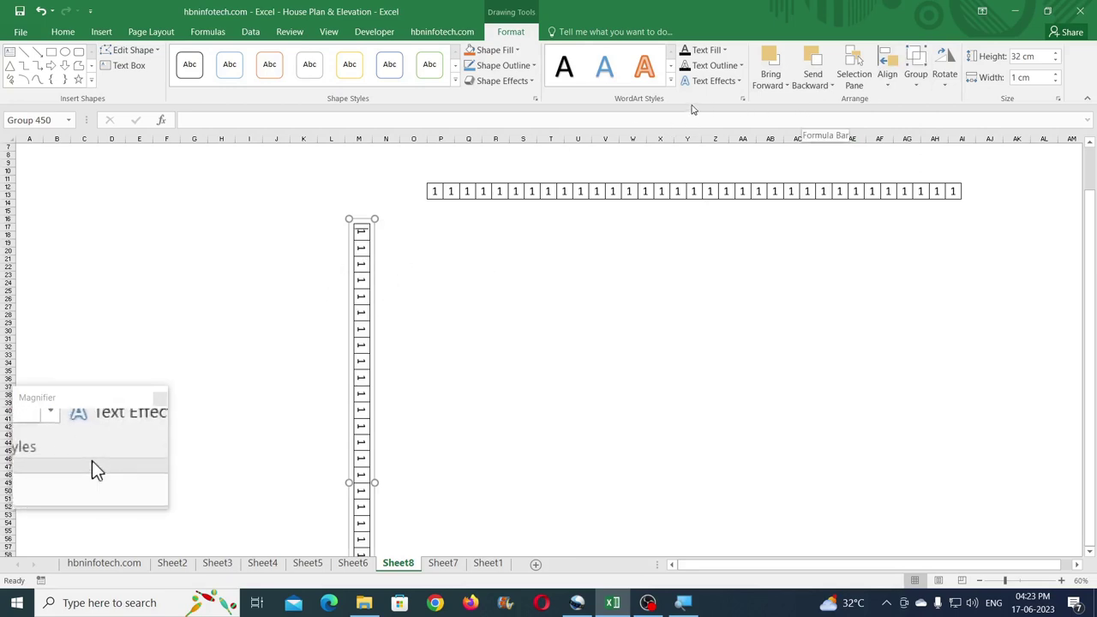
# Step: Set the text direction of the grouped column to Rotate all text 270° so its numbers read upright
pyautogui.click(535, 100)
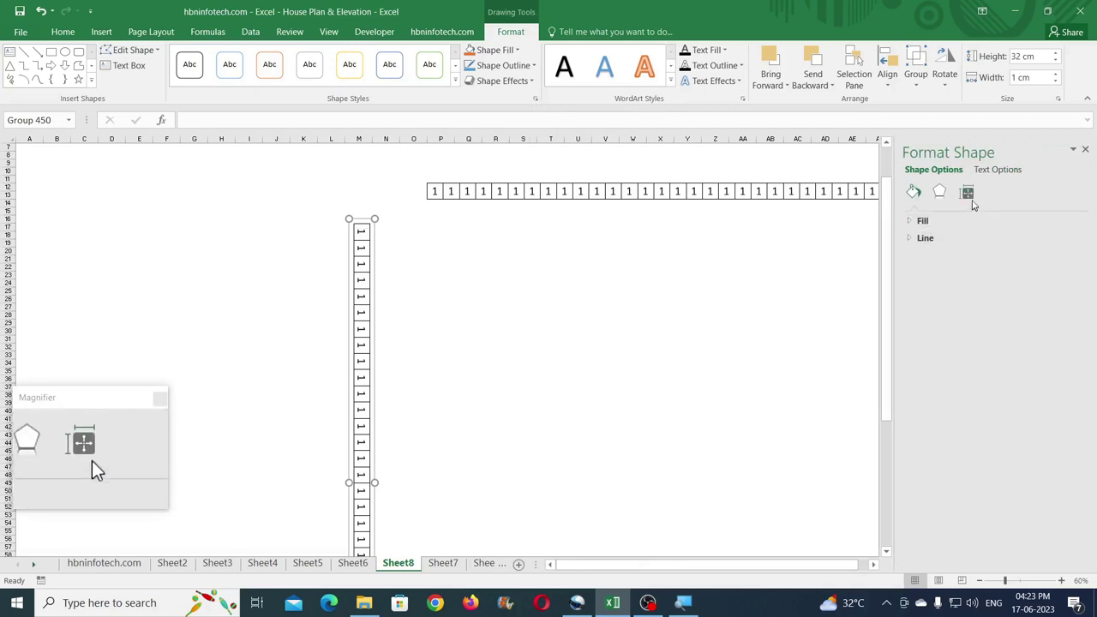
pyautogui.click(967, 194)
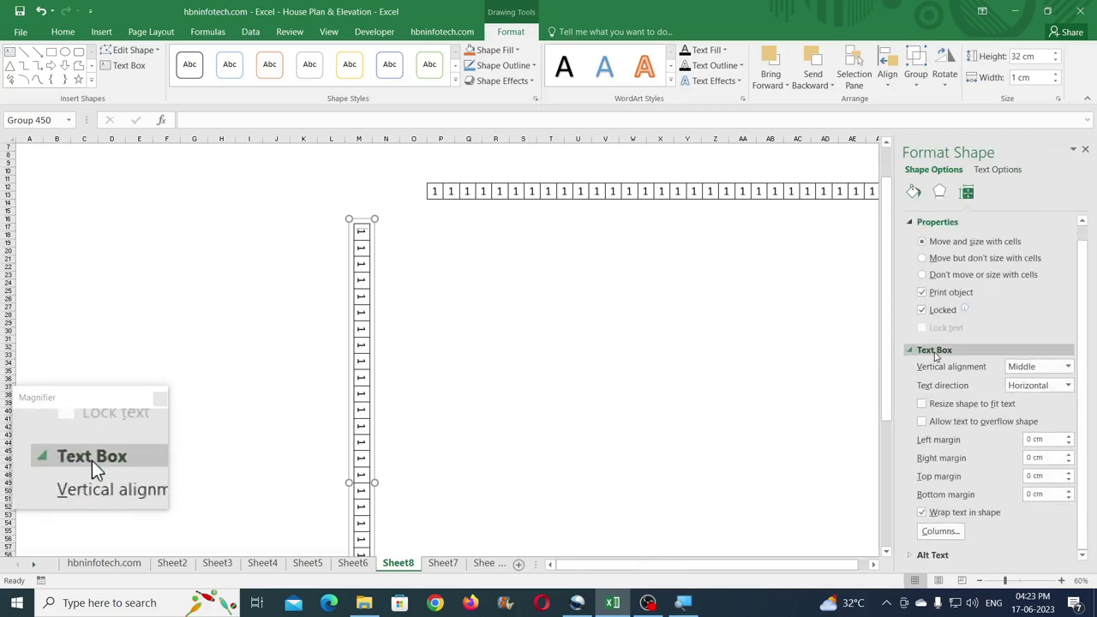
pyautogui.click(1067, 384)
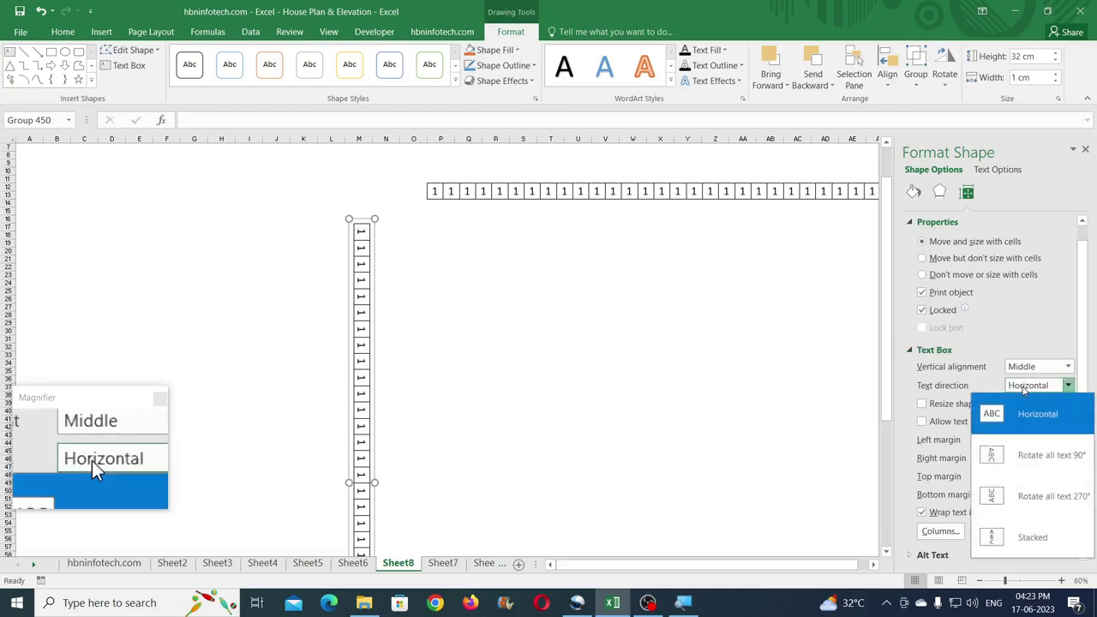
pyautogui.click(1066, 507)
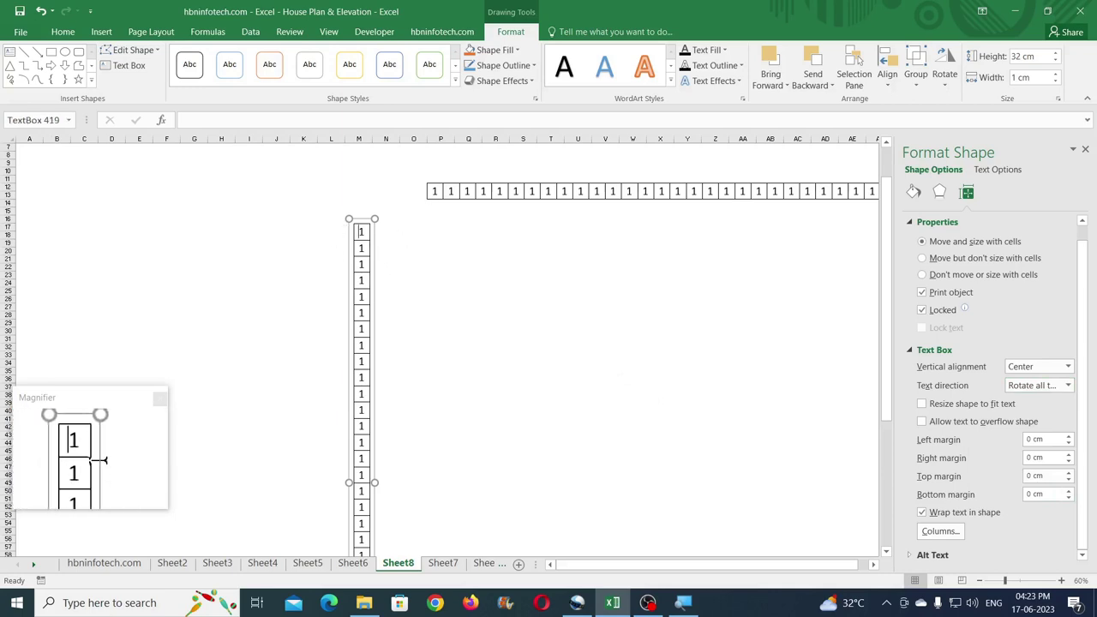
# Step: Move the column group directly beneath the first box of the horizontal row, and close the shape formatting options
pyautogui.click(363, 230)
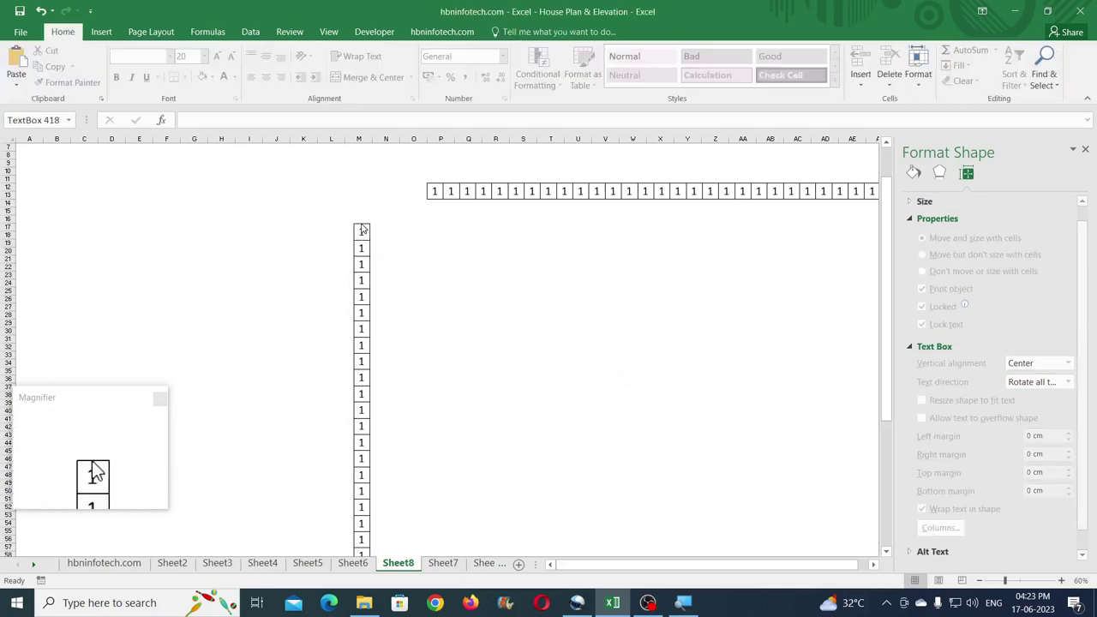
pyautogui.click(362, 230)
pyautogui.moveTo(373, 265); pyautogui.dragTo(449, 241)
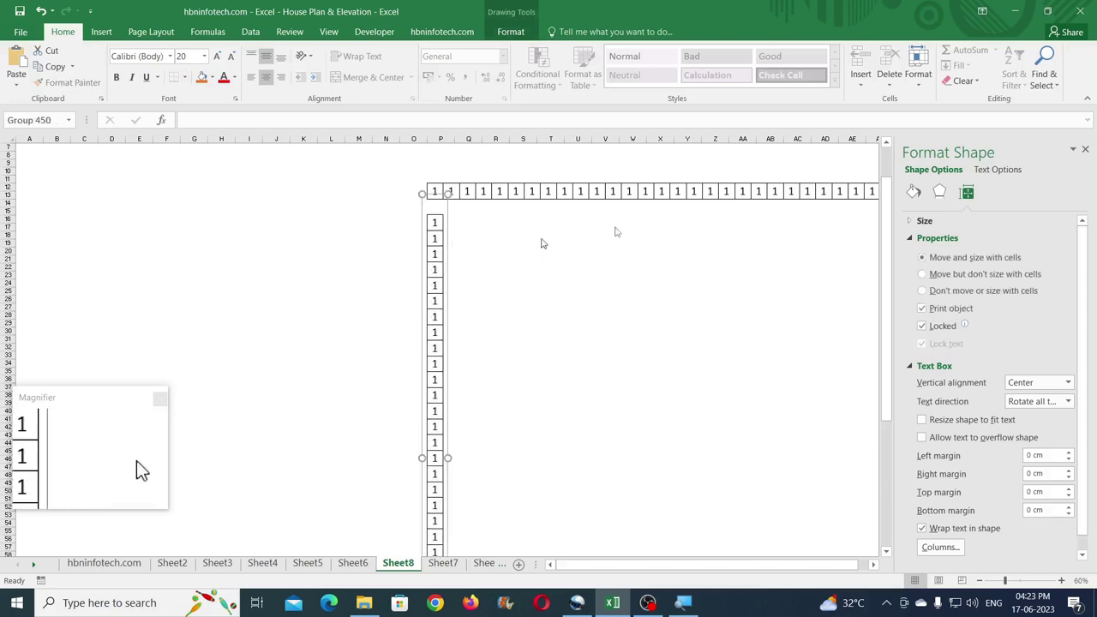
pyautogui.click(1085, 151)
pyautogui.moveTo(447, 238); pyautogui.dragTo(448, 220)
pyautogui.click(466, 234)
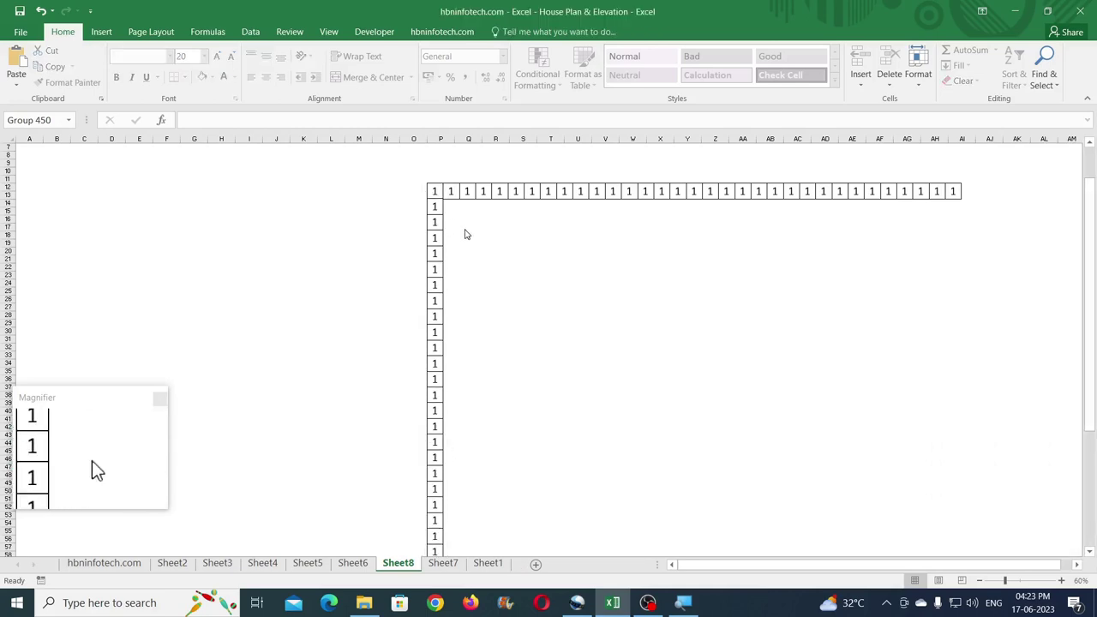
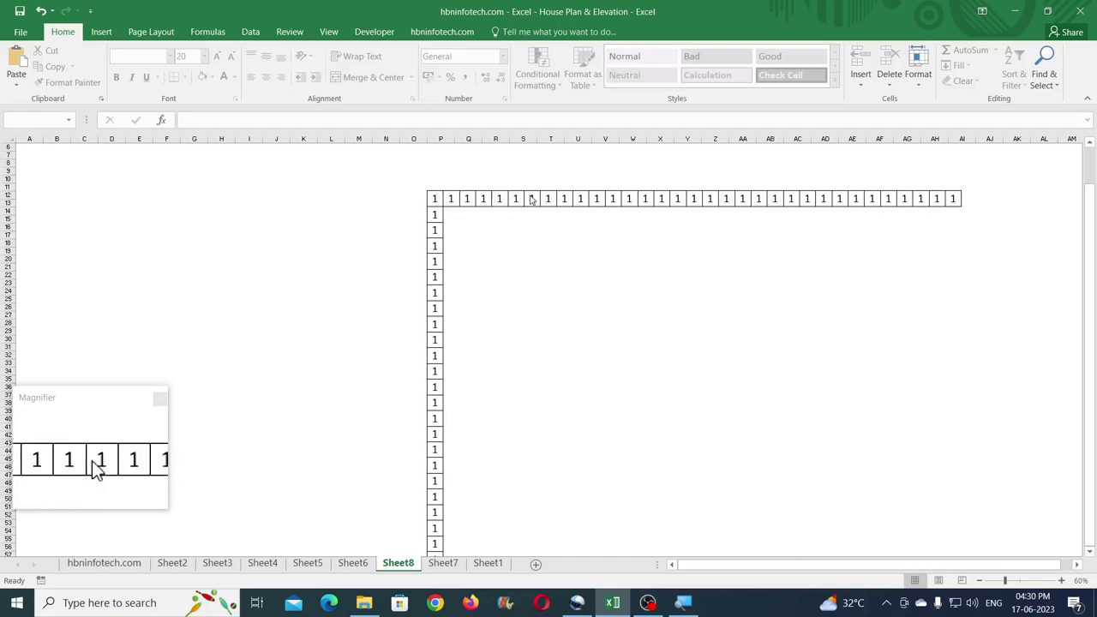
# Step: Clear the numbers from the first three boxes of the horizontal row and the first two boxes of the column
pyautogui.click(437, 201)
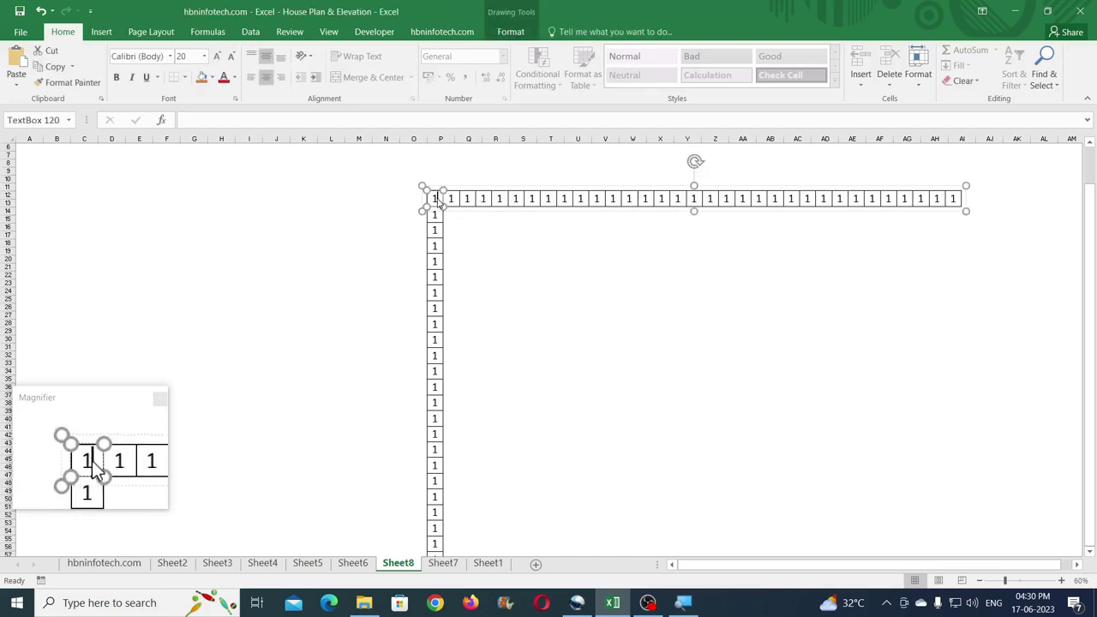
pyautogui.click(452, 201)
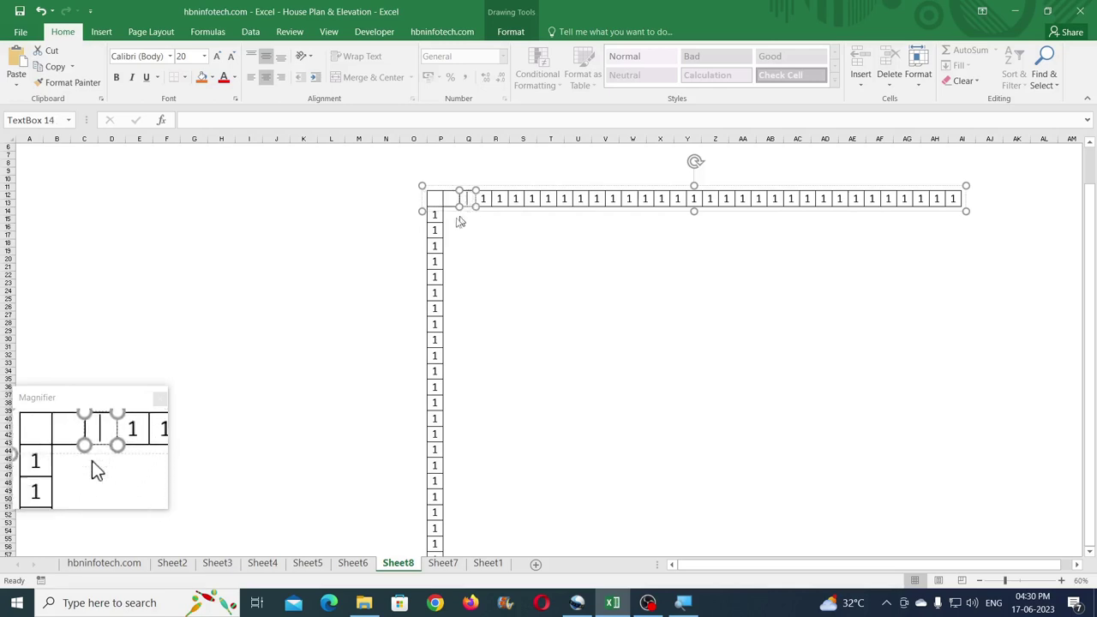
pyautogui.click(439, 219)
pyautogui.press('BackSpace')
pyautogui.click(437, 231)
pyautogui.press('BackSpace')
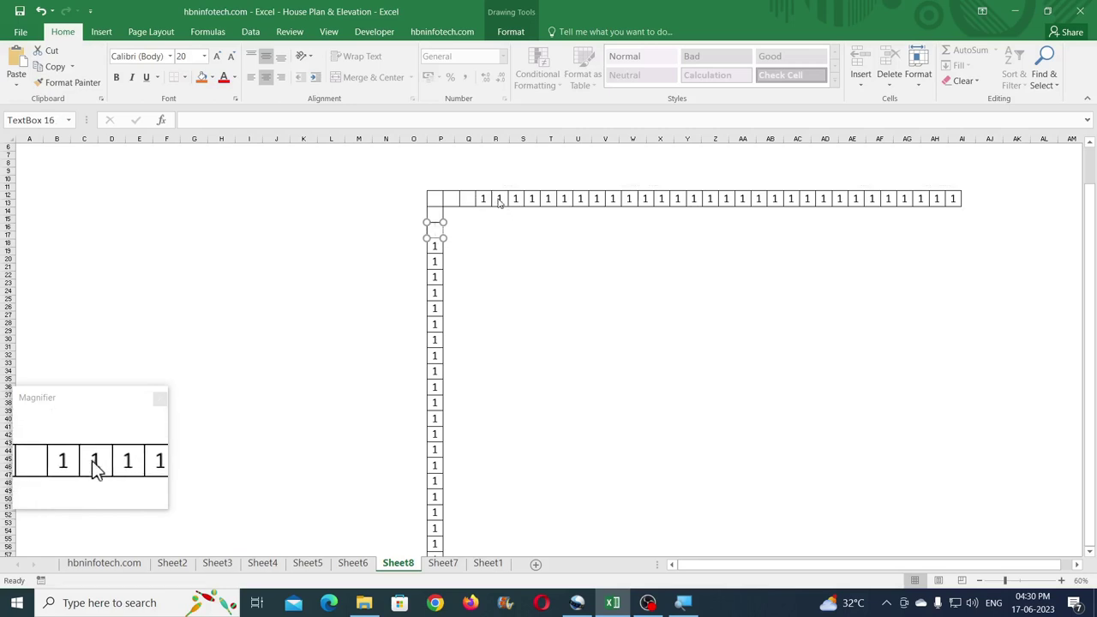
# Step: Number the horizontal row's boxes consecutively, entering 2, 3, 4 and 5 in the boxes following the one numbered 1
pyautogui.click(493, 206)
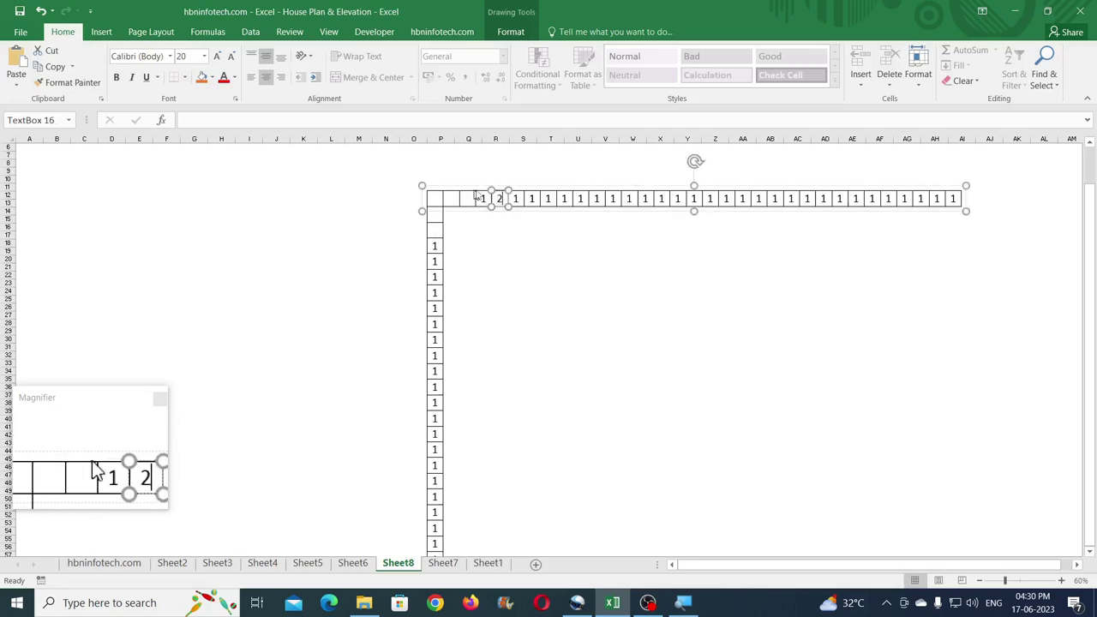
pyautogui.click(517, 201)
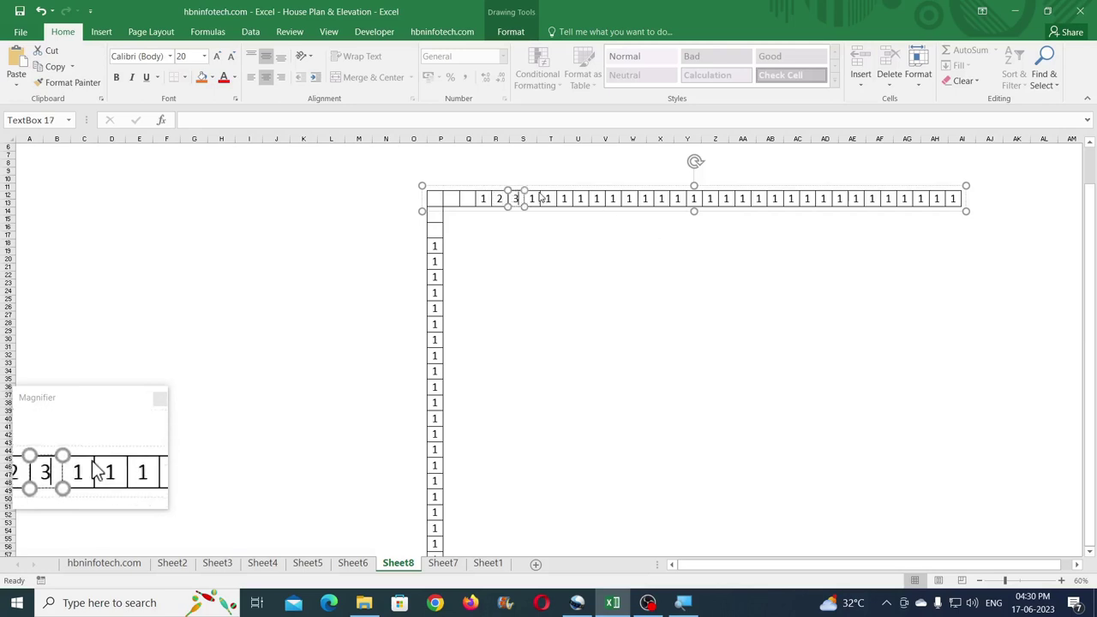
pyautogui.click(534, 203)
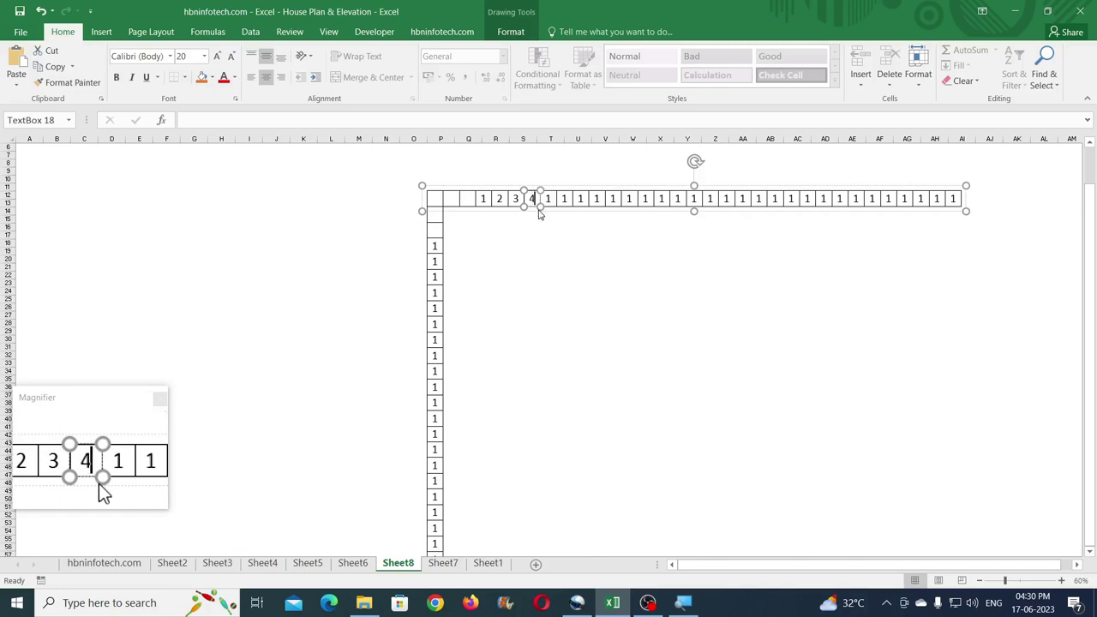
pyautogui.click(552, 201)
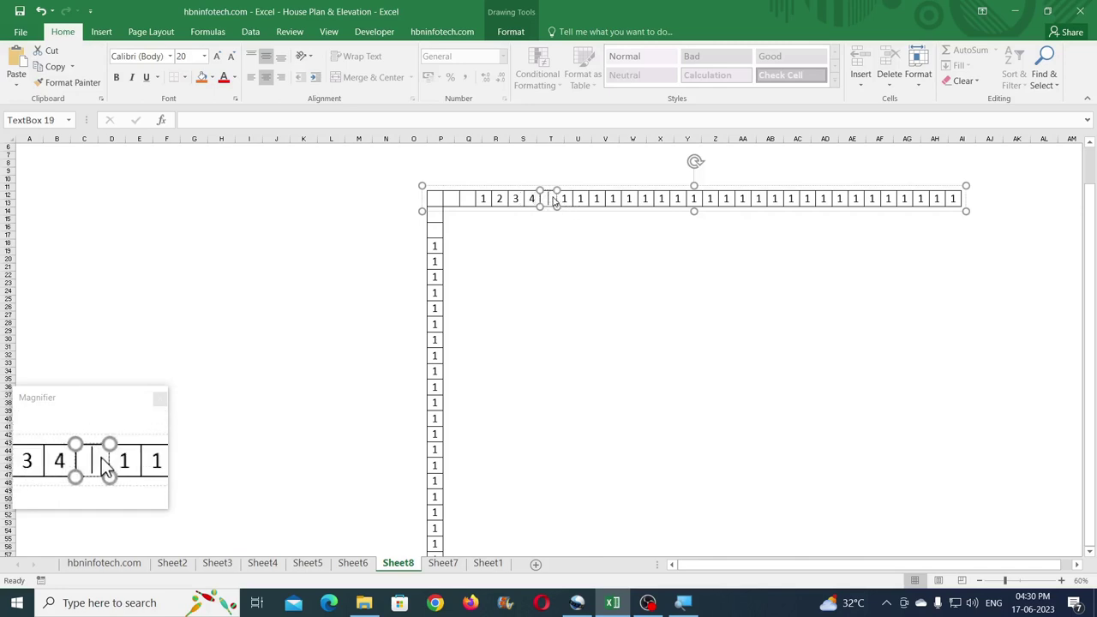
pyautogui.click(567, 202)
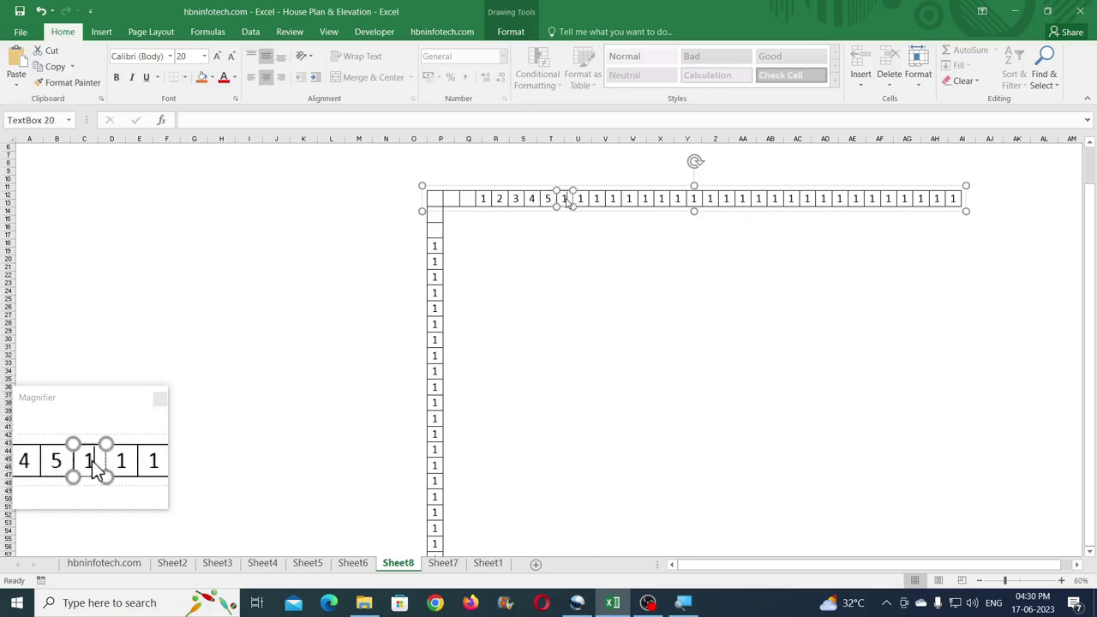
pyautogui.click(586, 238)
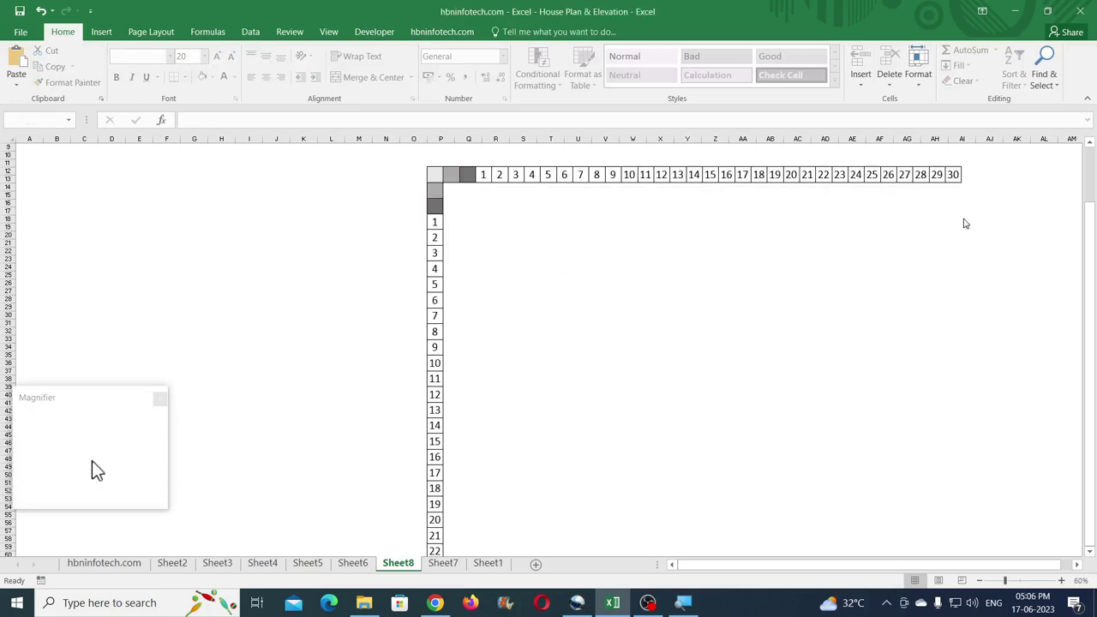
pyautogui.scroll(-4, 420, 240)
pyautogui.scroll(-6, 447, 311)
pyautogui.scroll(6, 446, 311)
pyautogui.scroll(6, 446, 312)
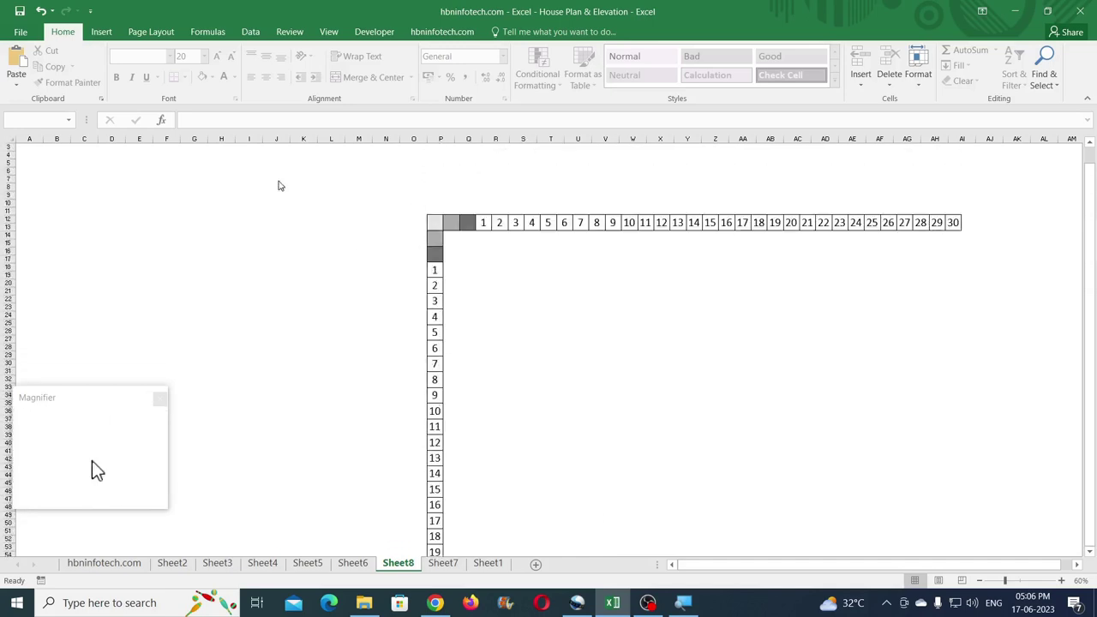
# Step: Draw a straight horizontal line inside the area bounded by the two scales and set its width to 100 cm
pyautogui.click(101, 33)
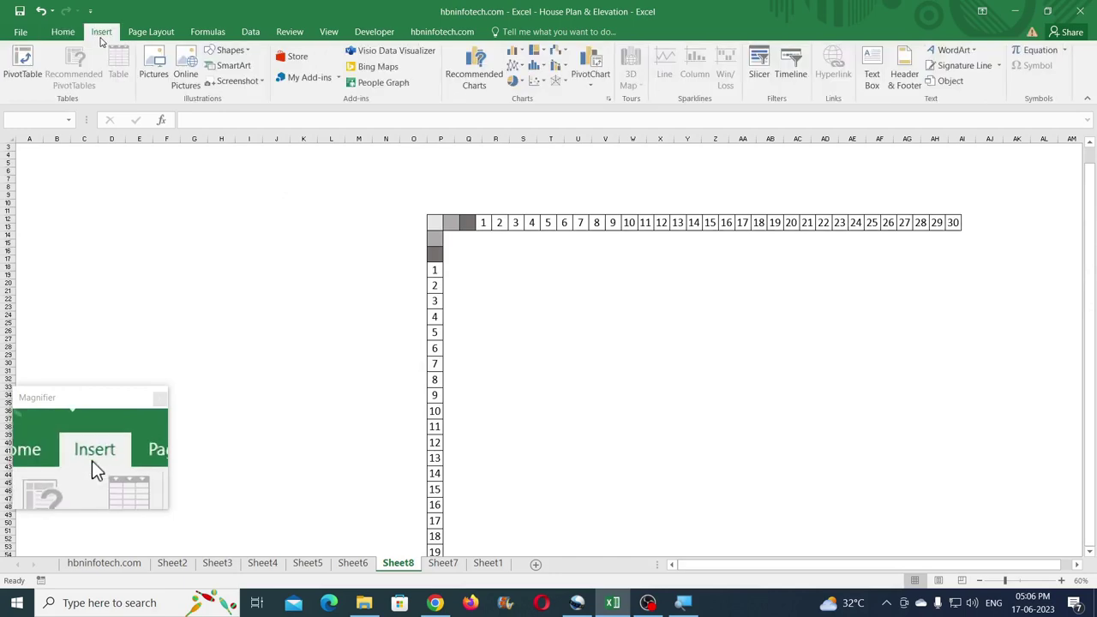
pyautogui.click(230, 50)
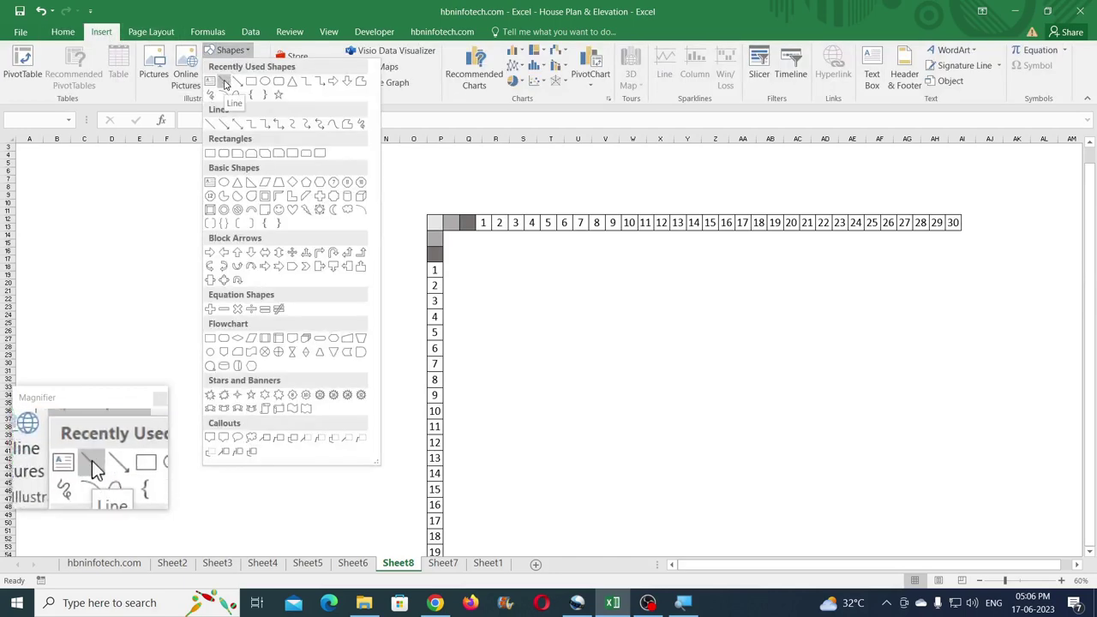
pyautogui.click(227, 85)
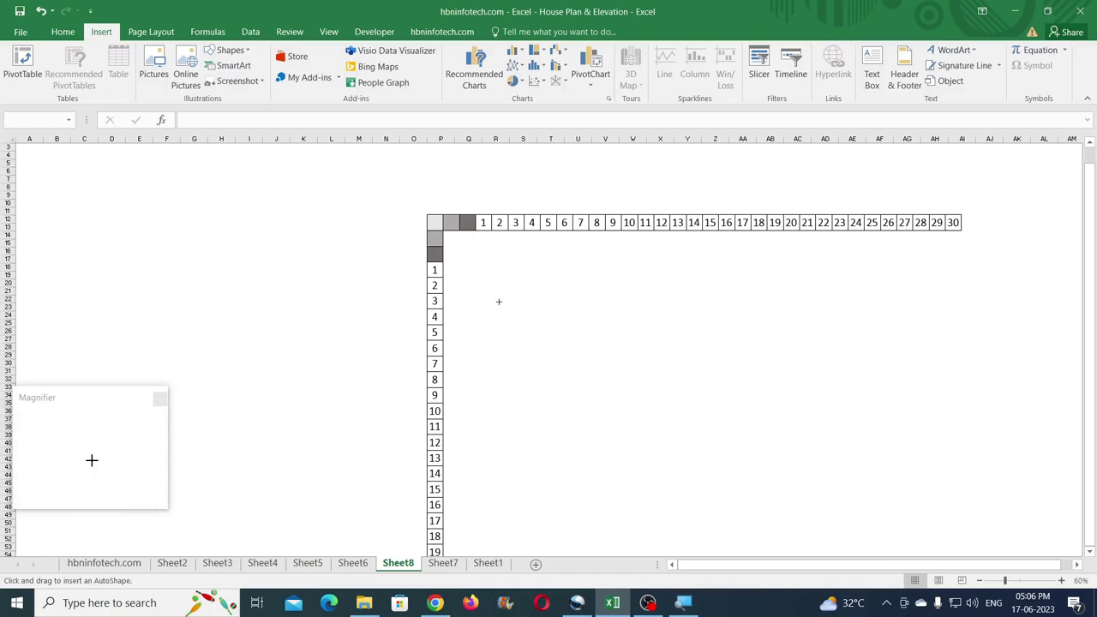
pyautogui.moveTo(475, 303); pyautogui.dragTo(700, 304)
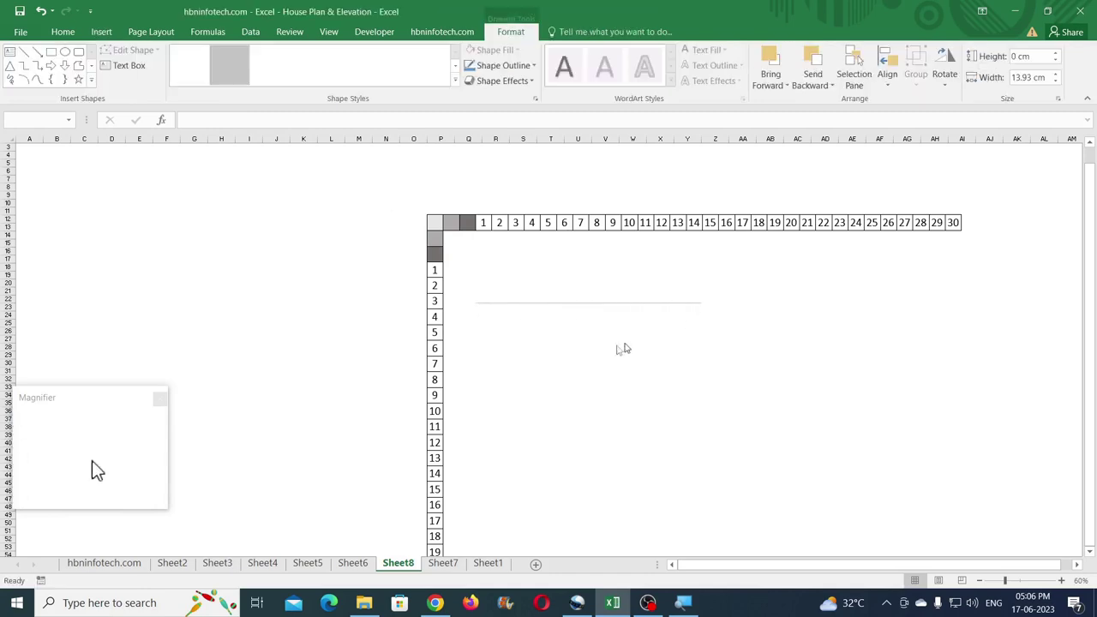
pyautogui.click(1042, 79)
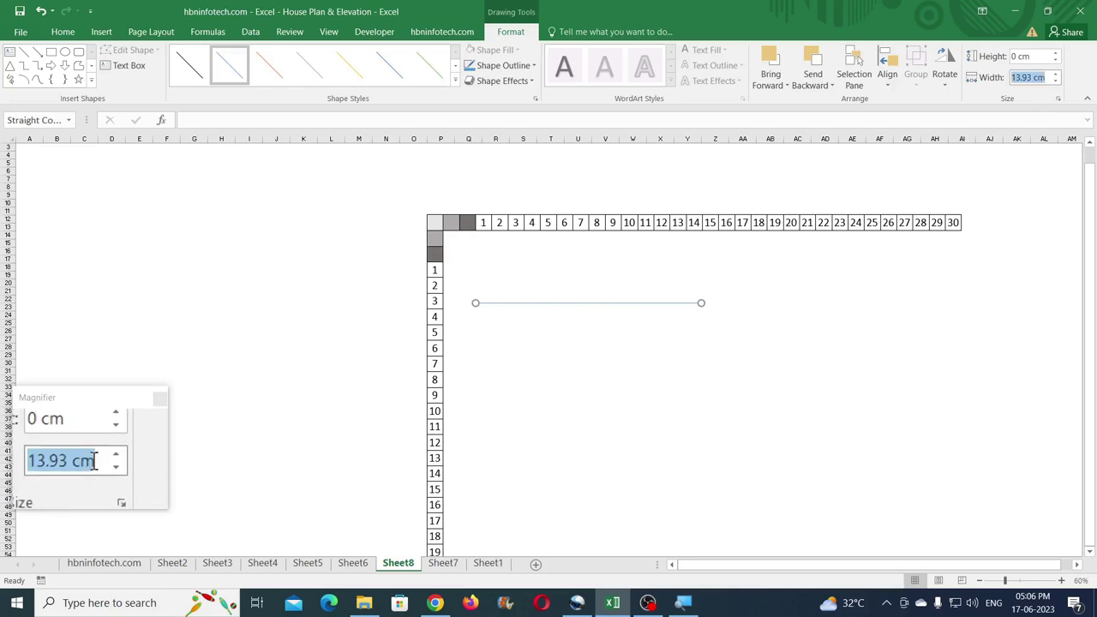
pyautogui.write('100')
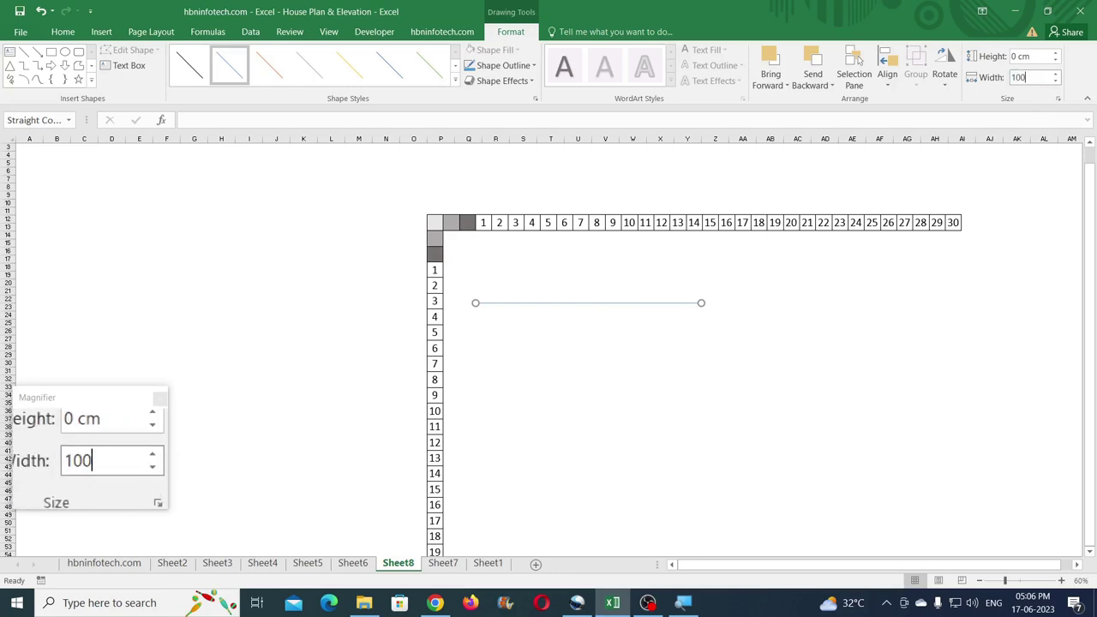
pyautogui.press('Return')
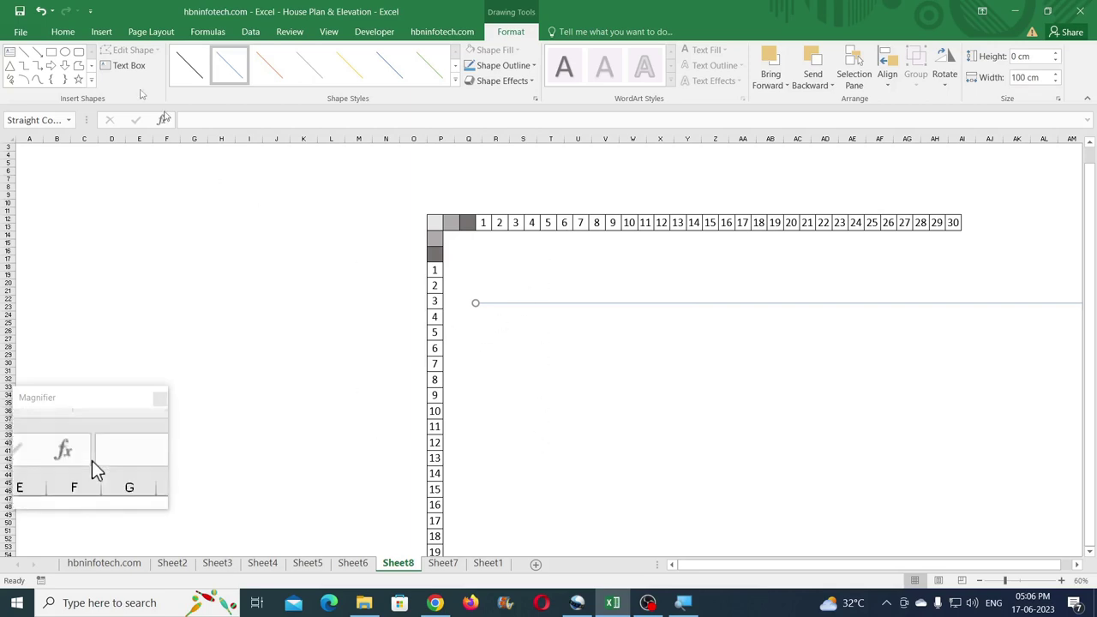
# Step: Draw a straight vertical line crossing the horizontal line and set its height to 100 cm
pyautogui.click(24, 51)
pyautogui.moveTo(587, 357); pyautogui.dragTo(589, 423)
pyautogui.click(1039, 56)
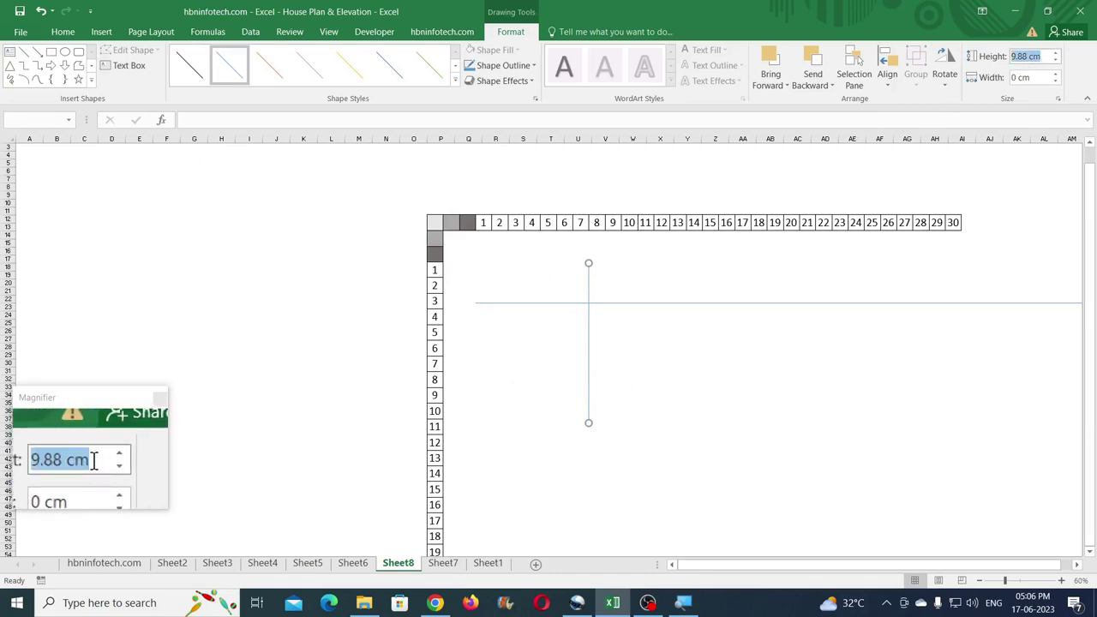
pyautogui.write('100 cm')
pyautogui.press('Return')
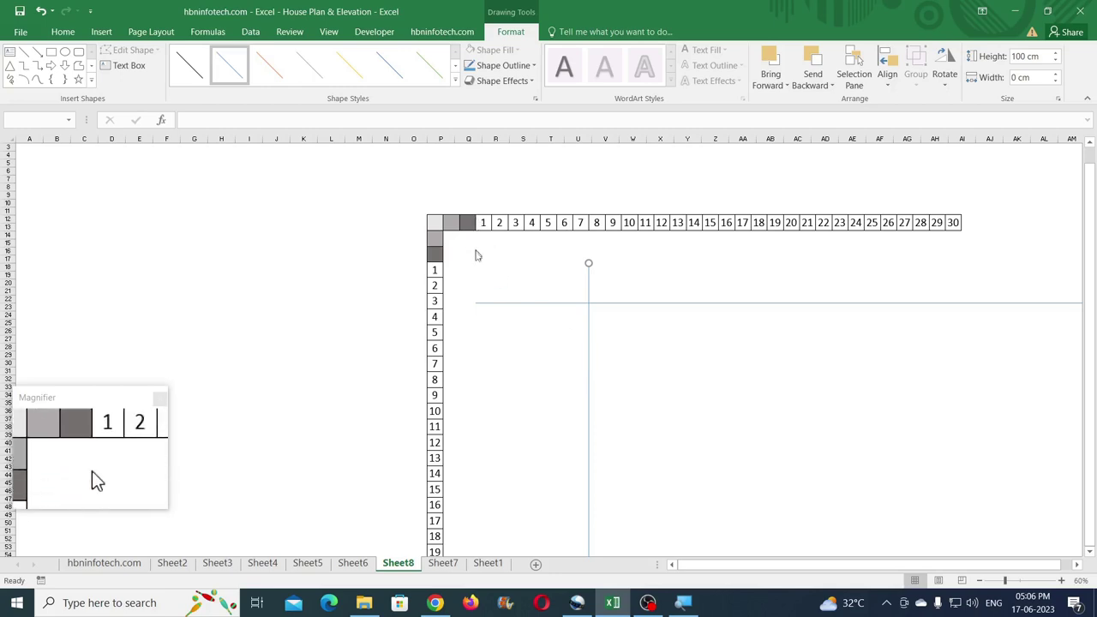
# Step: Move the vertical line to the horizontal scale's starting edge of box 1, and the horizontal line to the upper edge of the column's box 1
pyautogui.moveTo(586, 341); pyautogui.dragTo(475, 277)
pyautogui.moveTo(541, 304); pyautogui.dragTo(403, 262)
pyautogui.click(574, 351)
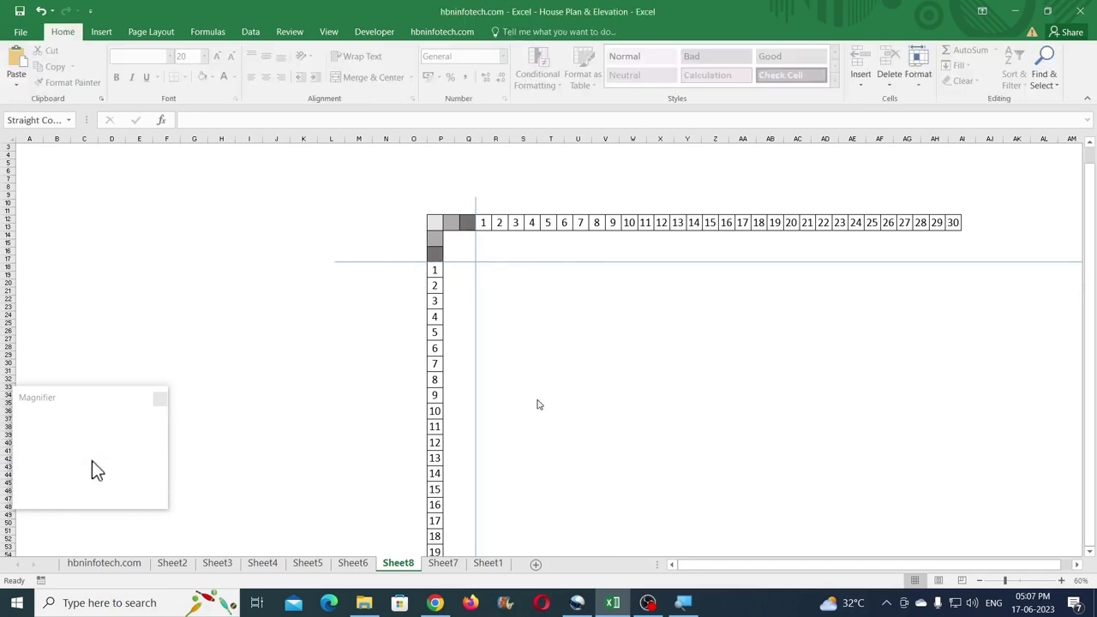
# Step: Examine the dimensioned green floor plan on Sheet6 as a reference for the house's measurements
pyautogui.click(355, 563)
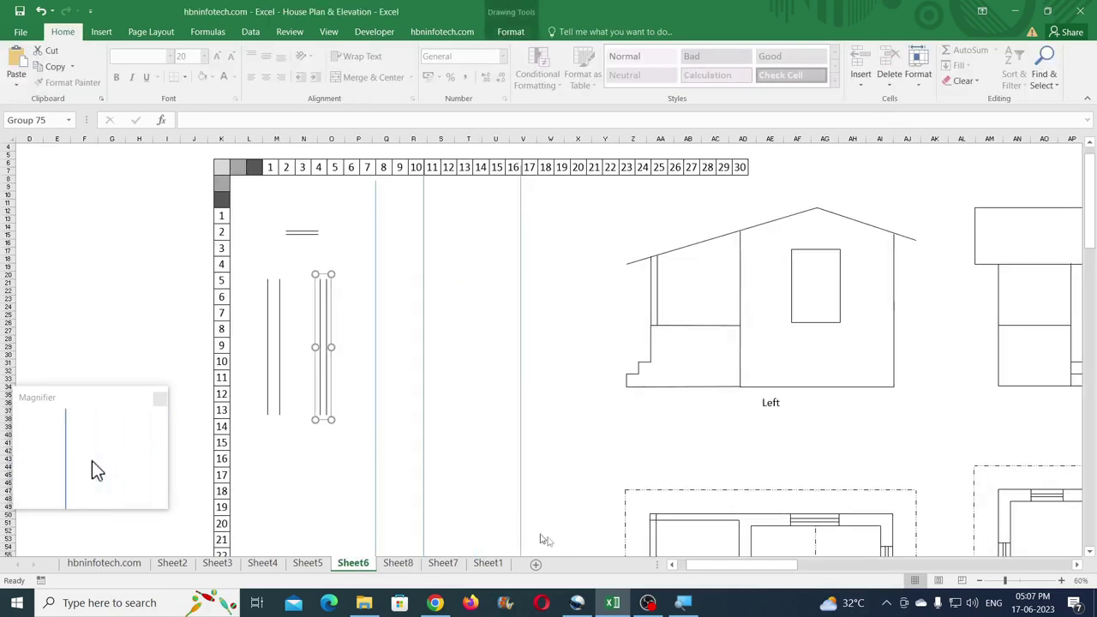
pyautogui.click(438, 419)
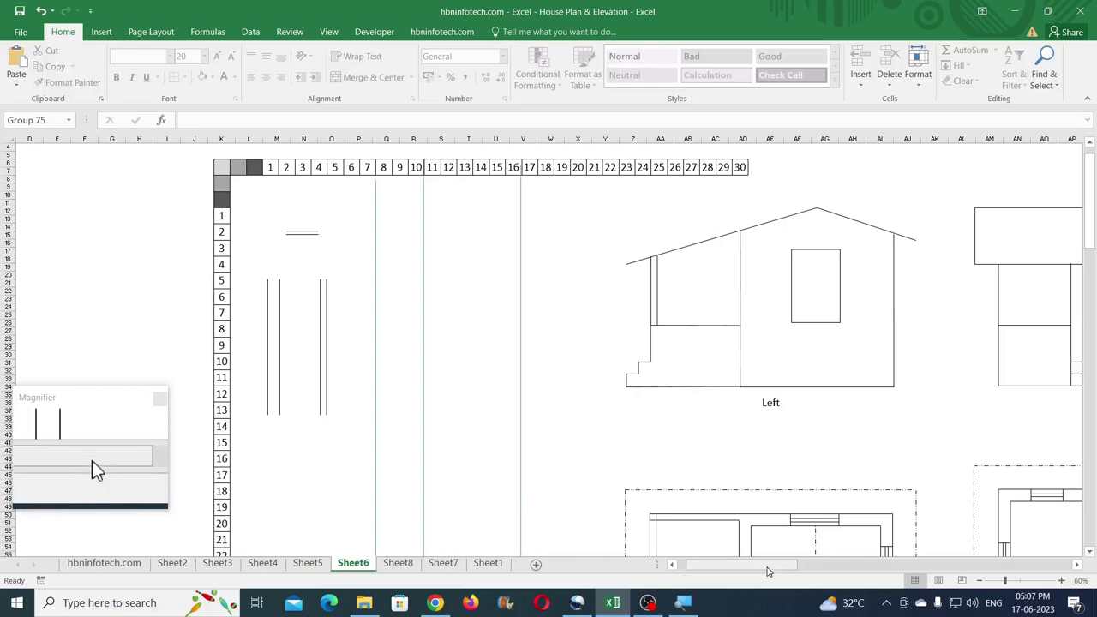
pyautogui.hscroll(10, 747, 568)
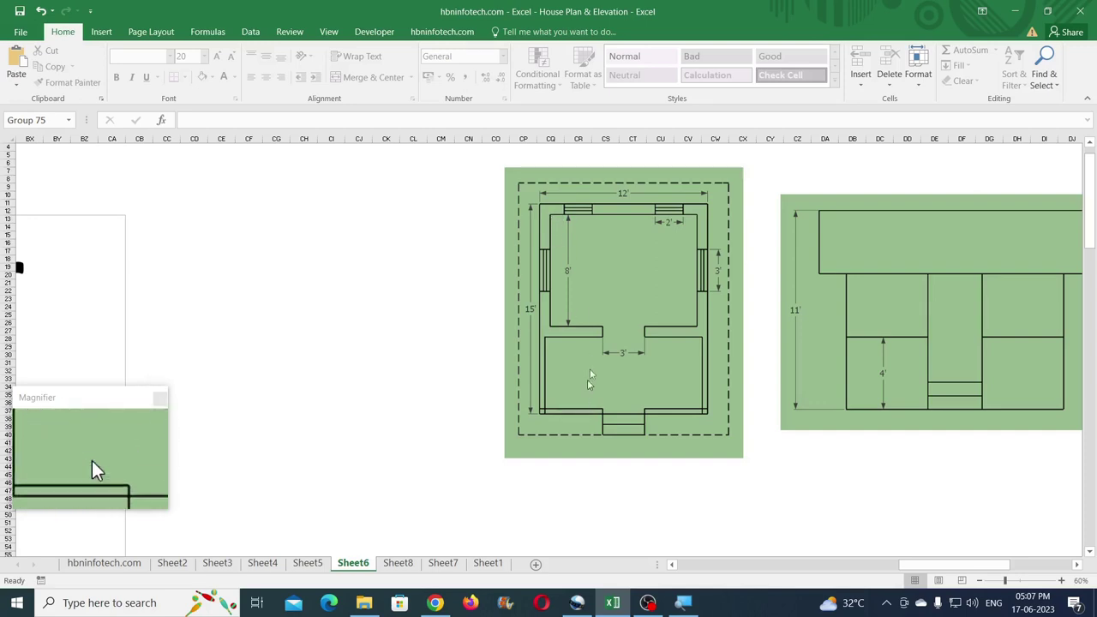
# Step: Switch to Chrome and convert the wall thicknesses of 9 inches and 4.5 inches to feet
pyautogui.click(435, 602)
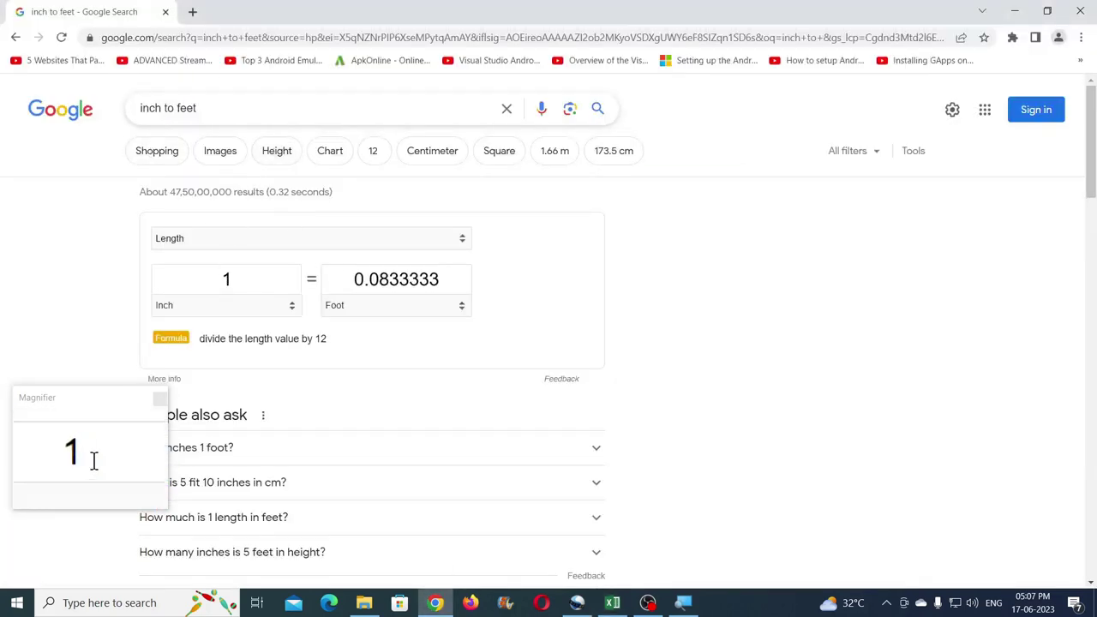
pyautogui.doubleClick(234, 283)
pyautogui.write('9')
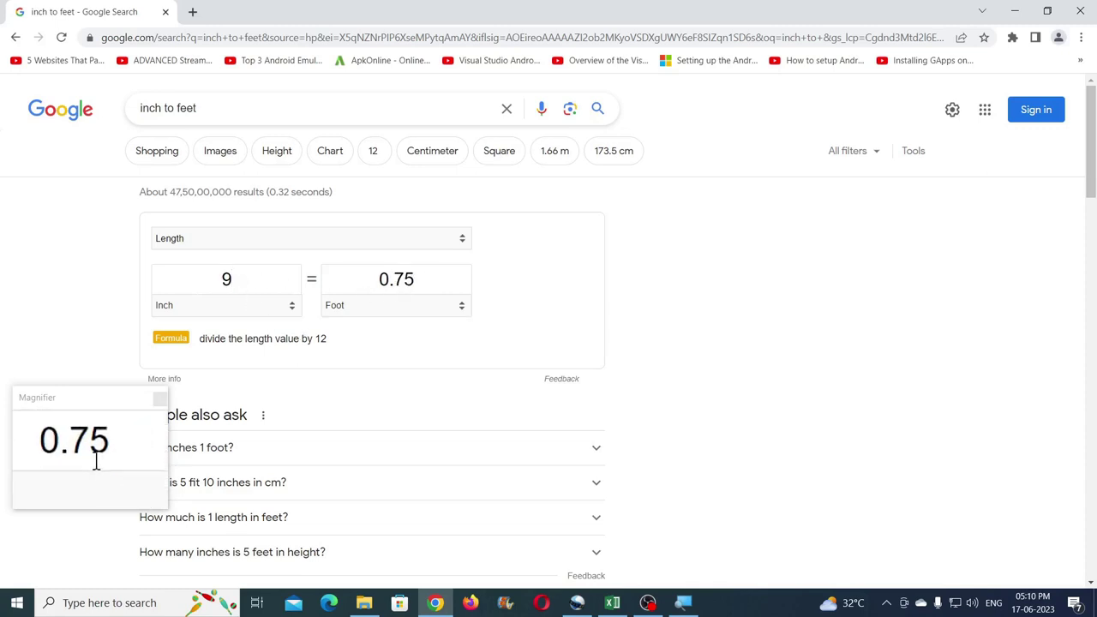
pyautogui.doubleClick(236, 281)
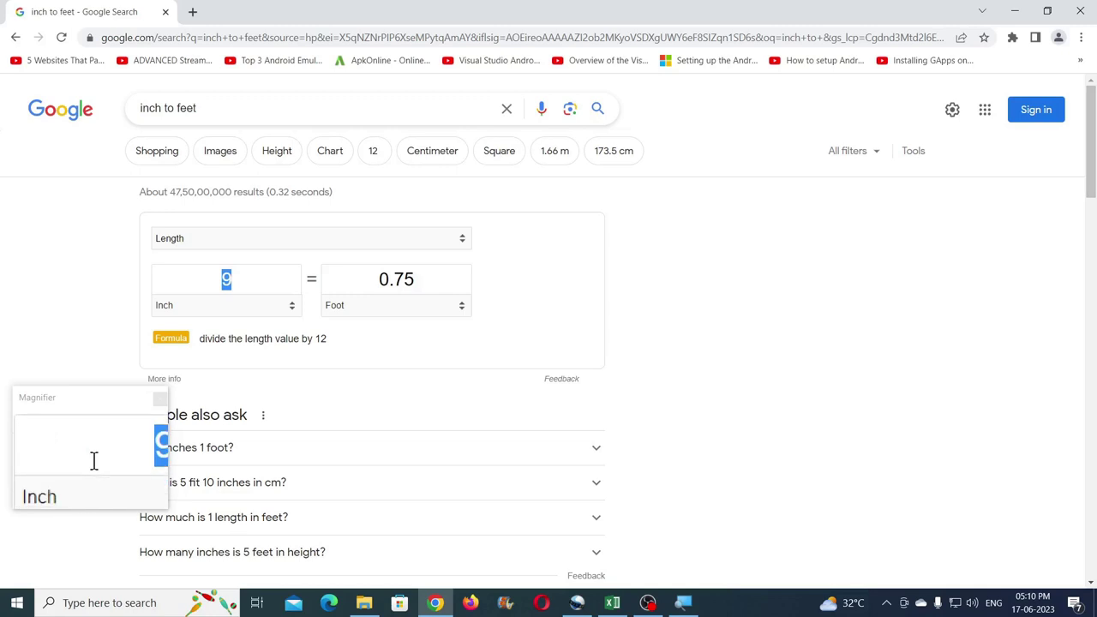
pyautogui.write('4.5')
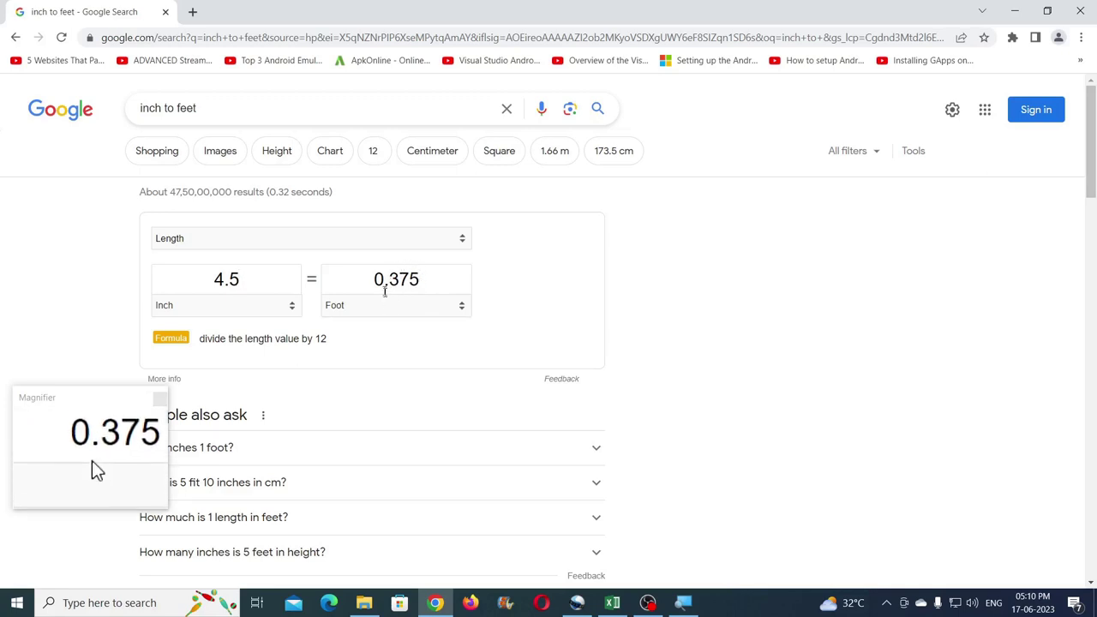
# Step: Switch back to Excel and draw a vertical line about 7.4 cm high on Sheet8, inside the area bounded by the scales
pyautogui.moveTo(609, 610)
pyautogui.click(589, 509)
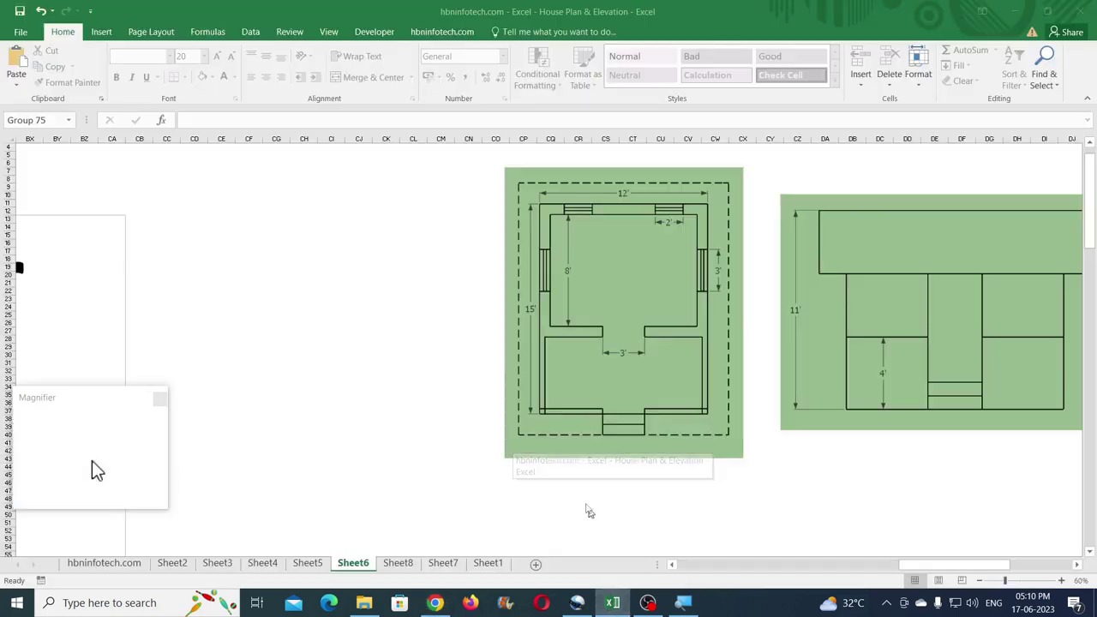
pyautogui.click(398, 563)
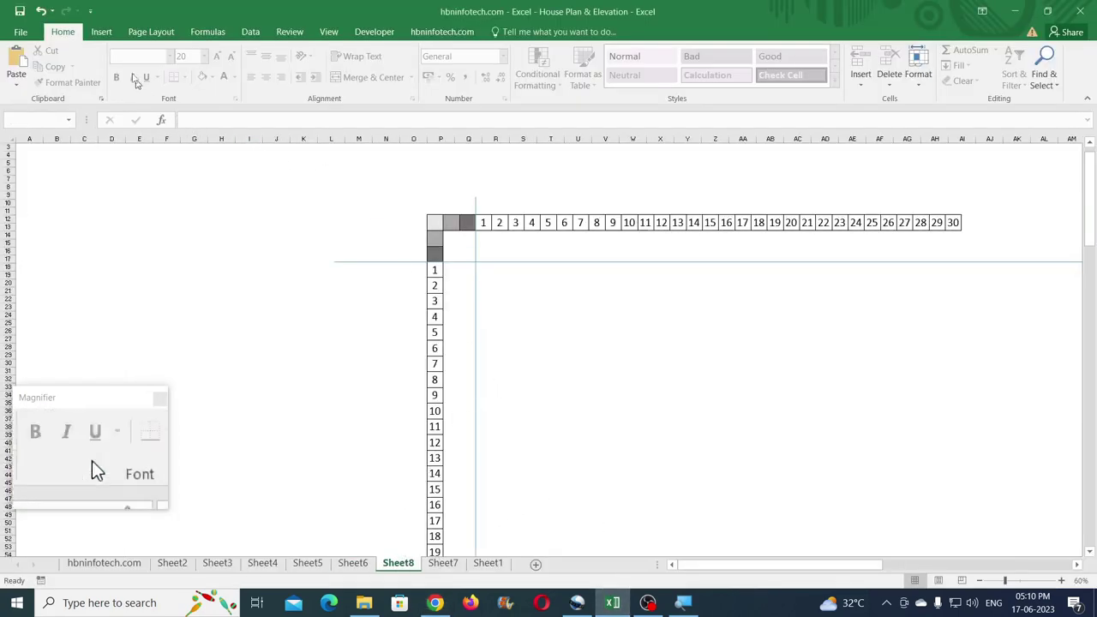
pyautogui.click(107, 36)
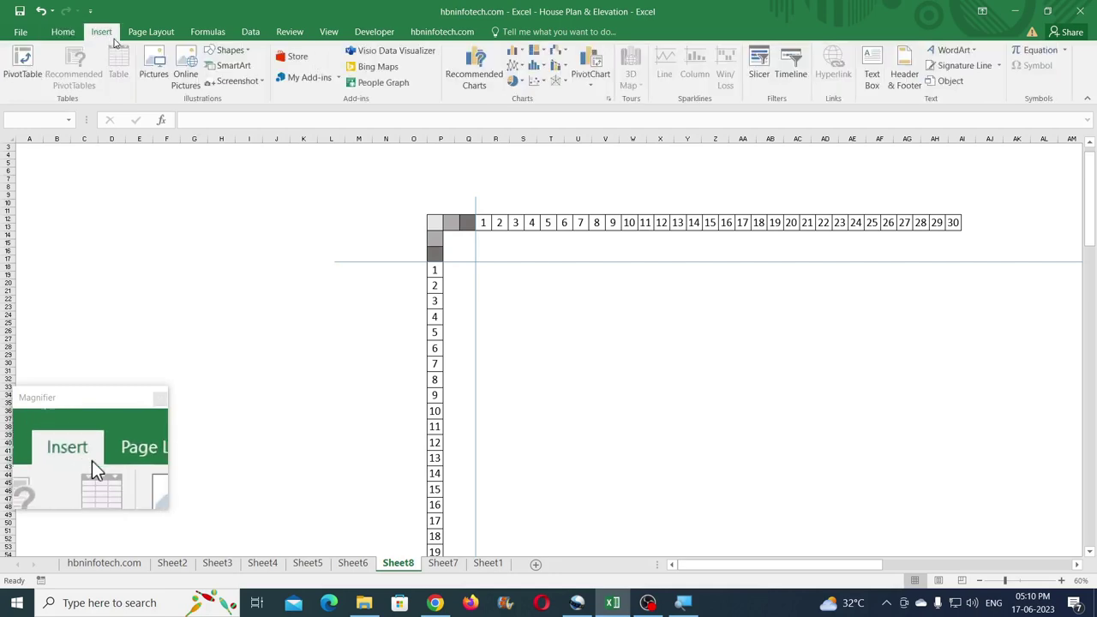
pyautogui.click(225, 52)
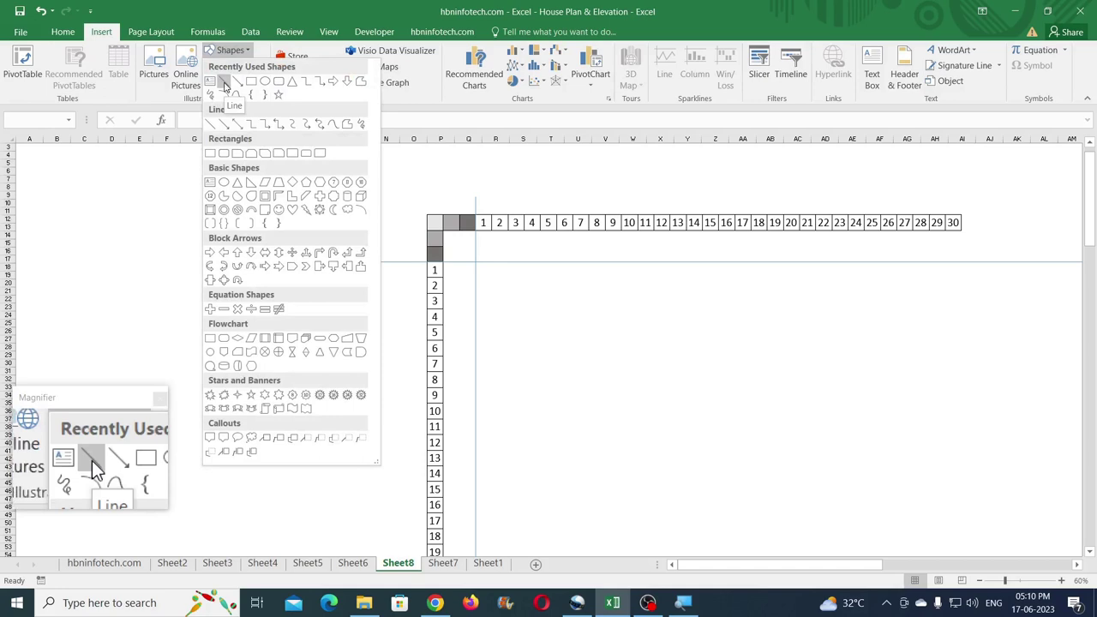
pyautogui.click(224, 85)
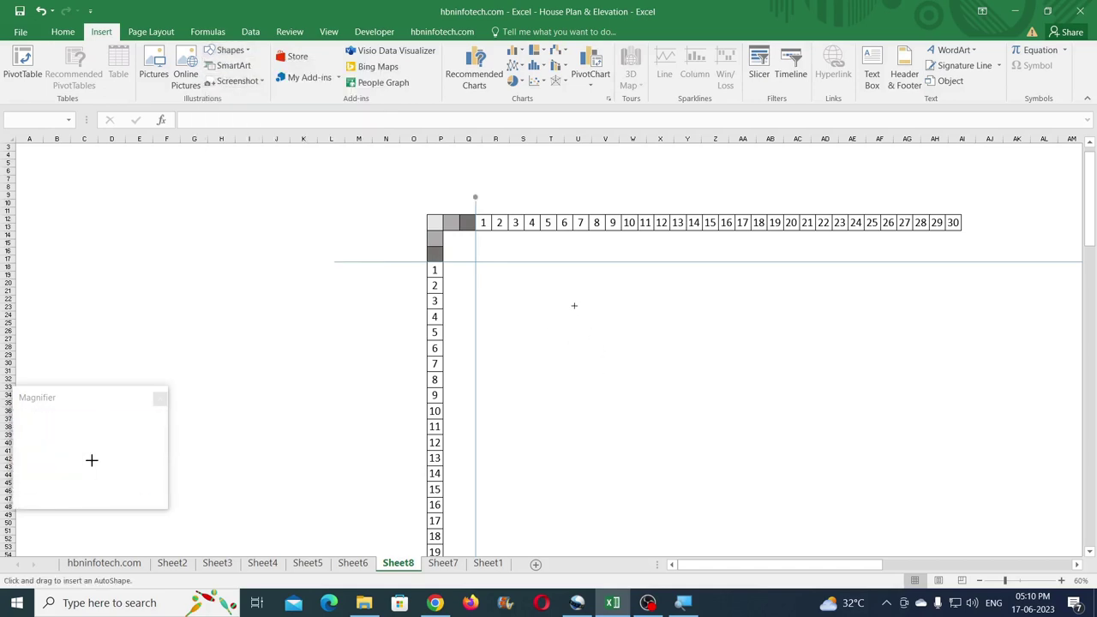
pyautogui.moveTo(572, 294); pyautogui.dragTo(572, 415)
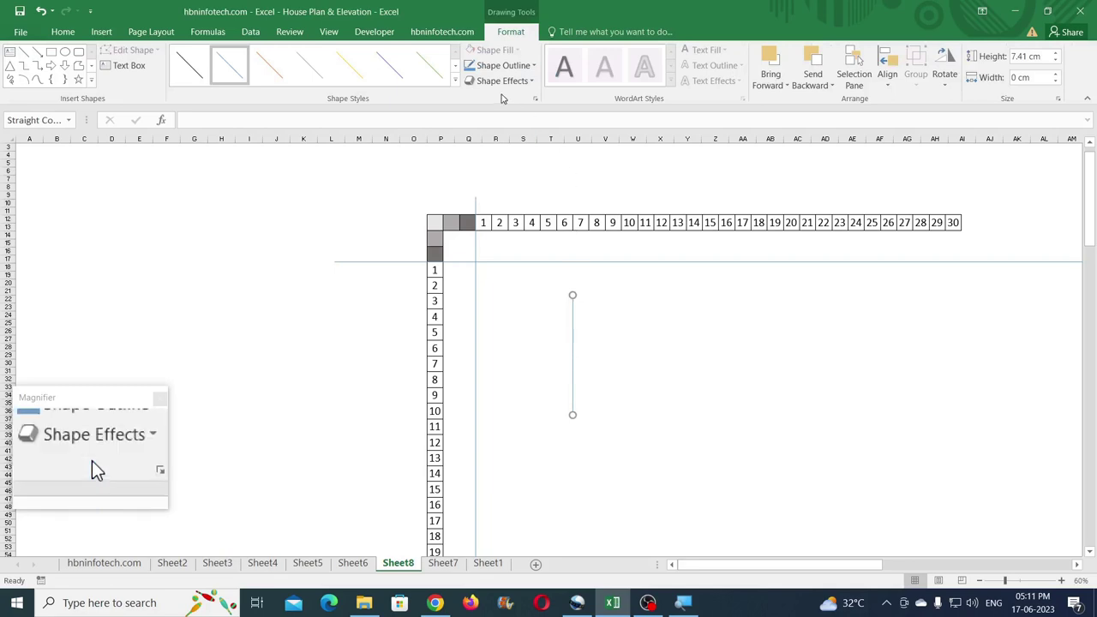
# Step: Format the short vertical line with a black outline and a weight of ¼ pt
pyautogui.click(509, 66)
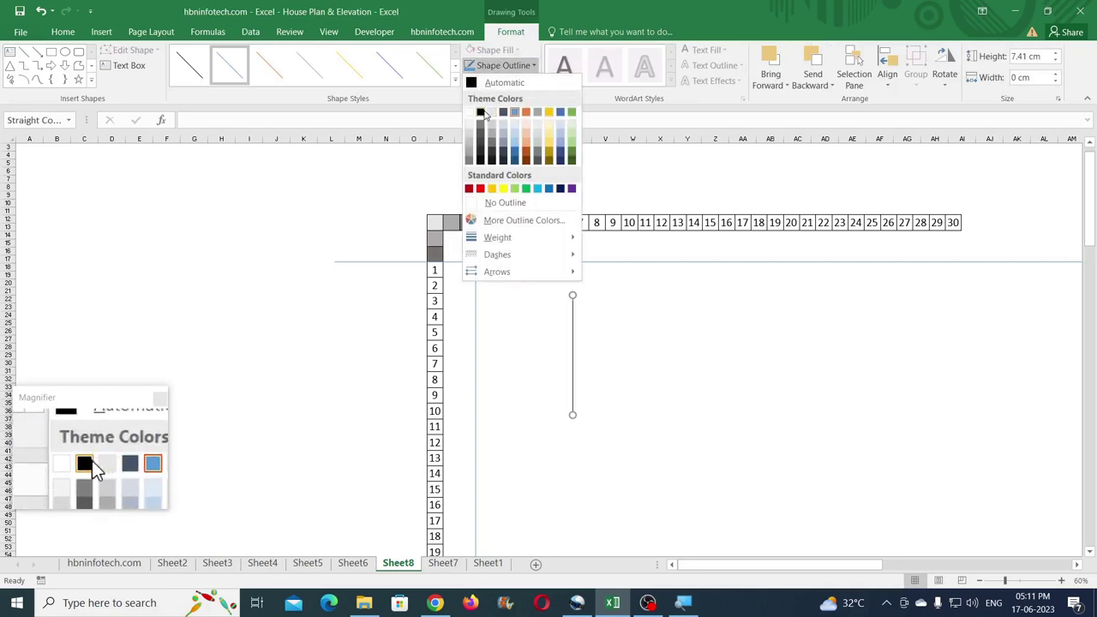
pyautogui.click(488, 106)
pyautogui.click(505, 66)
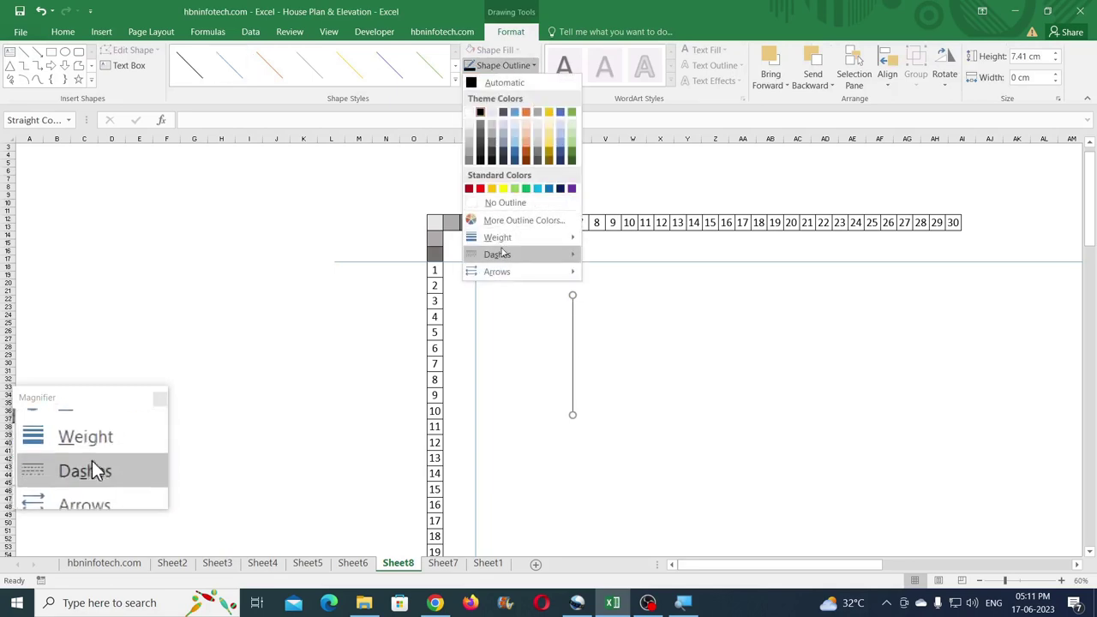
pyautogui.moveTo(505, 243)
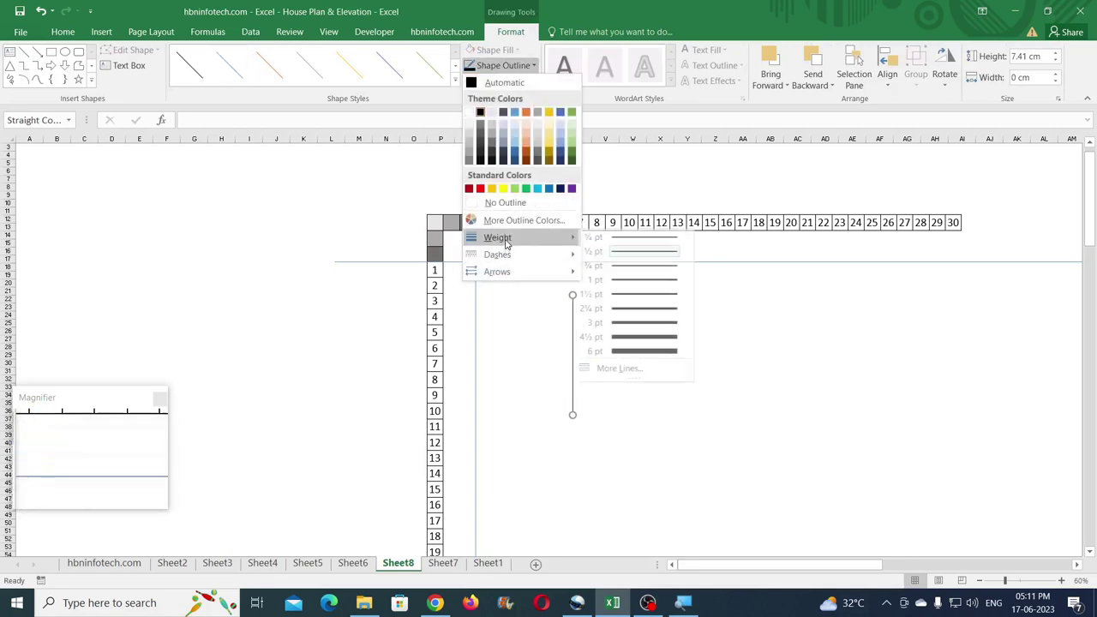
pyautogui.click(637, 241)
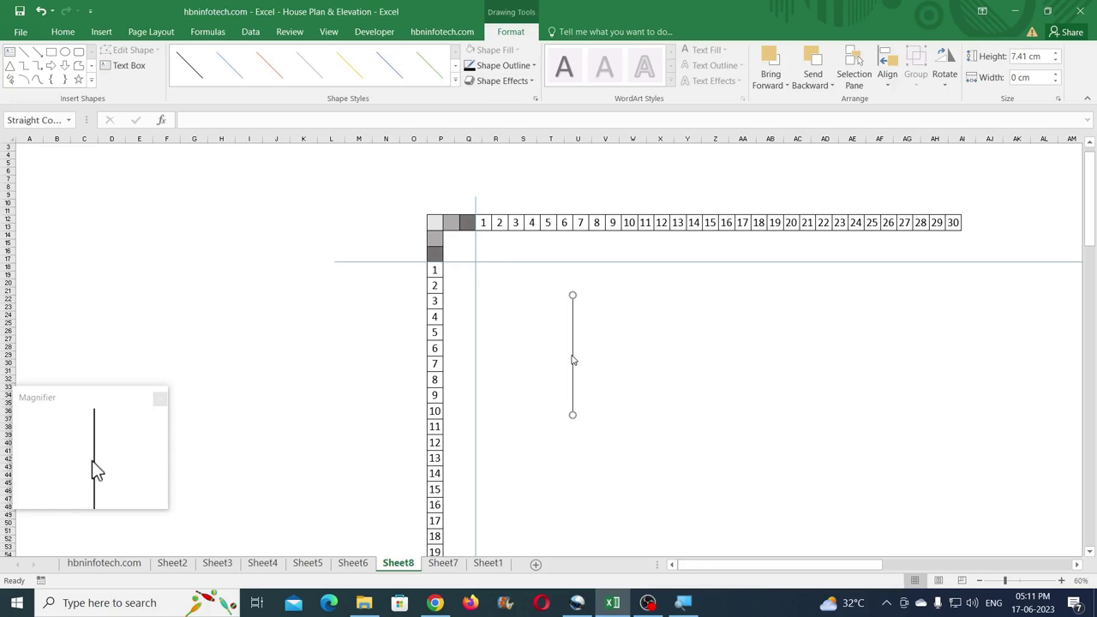
# Step: Duplicate the black vertical line and group the two lines with their tops aligned
pyautogui.hotkey('ctrl', 'd')
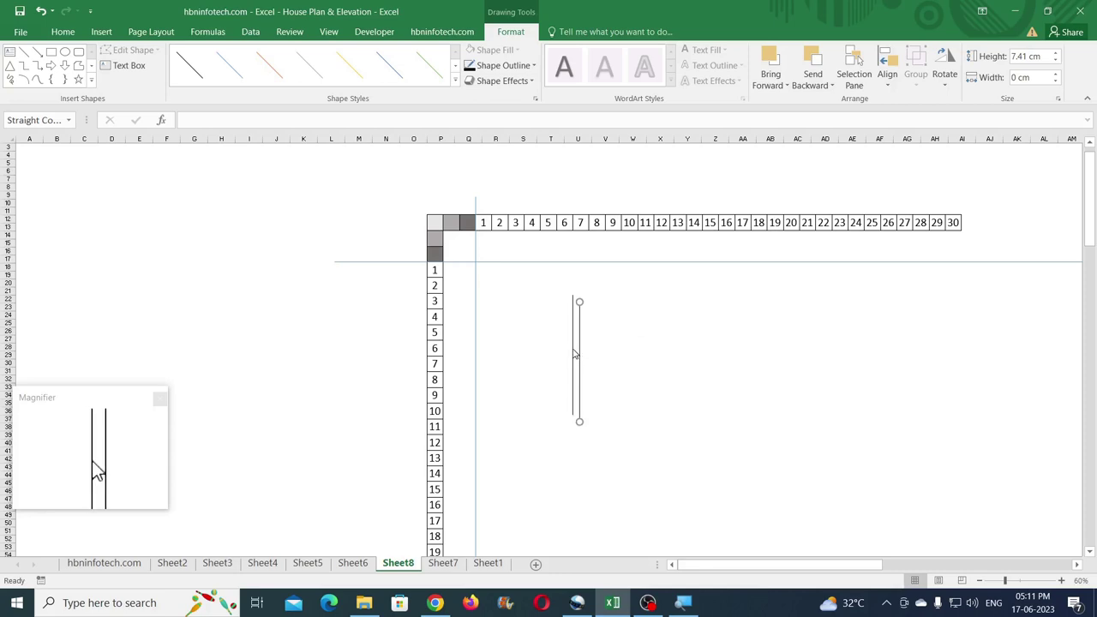
pyautogui.keyDown('shift'); pyautogui.click(573, 351); pyautogui.keyUp('shift')
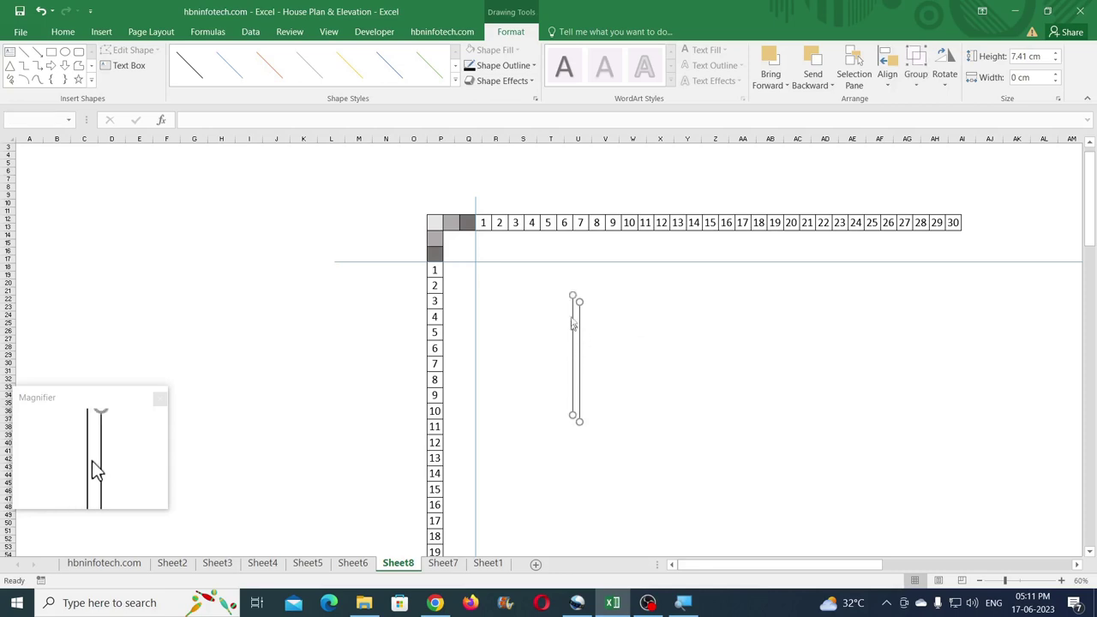
pyautogui.click(889, 85)
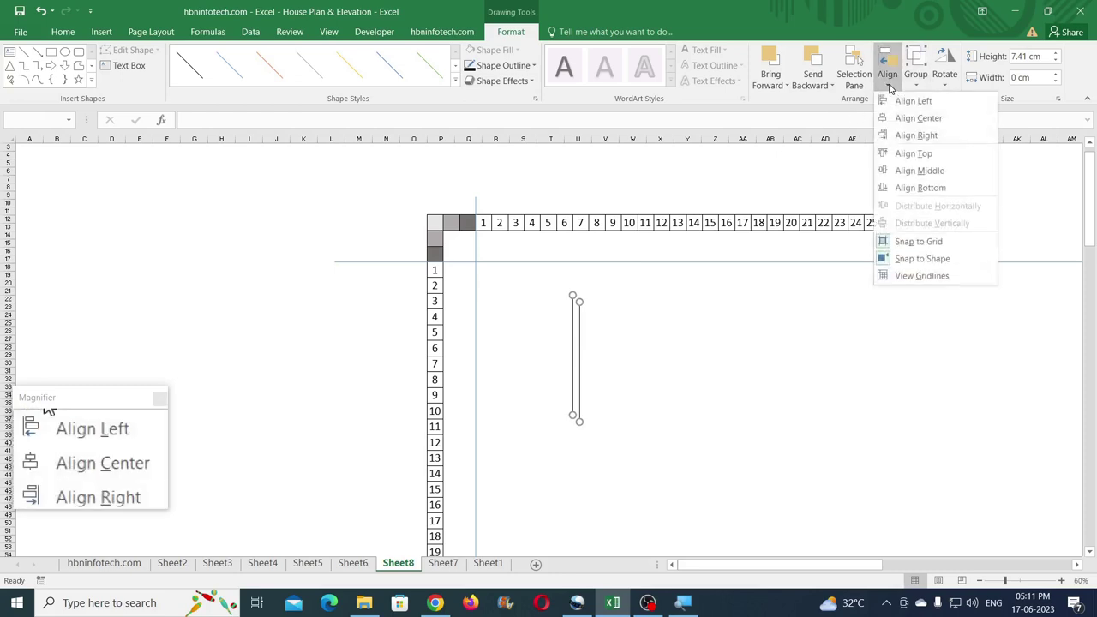
pyautogui.click(924, 157)
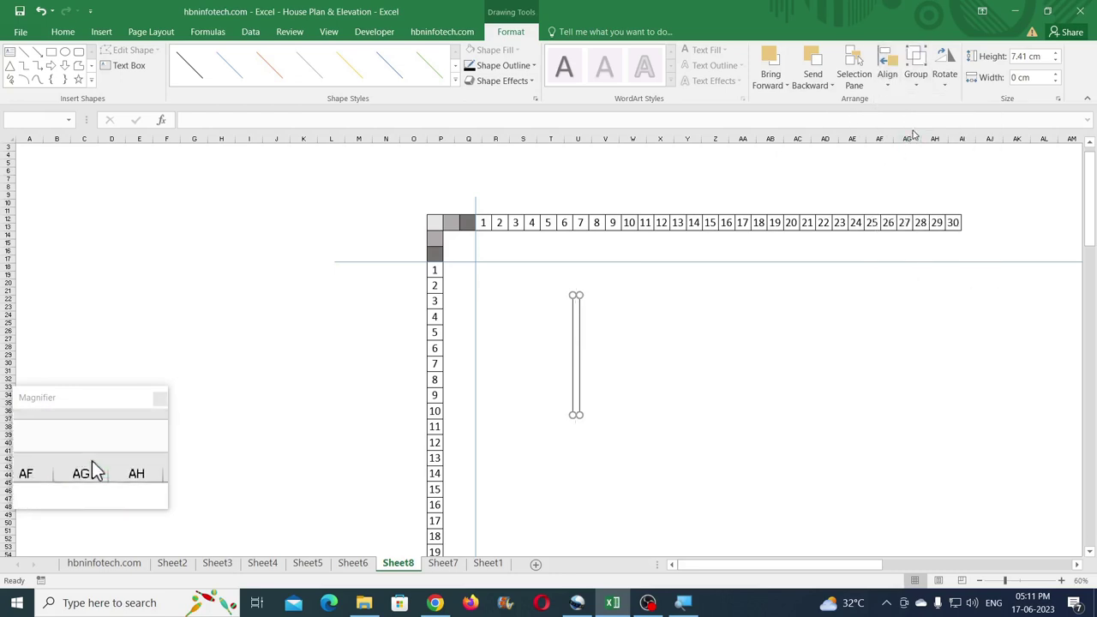
pyautogui.click(914, 82)
pyautogui.click(918, 105)
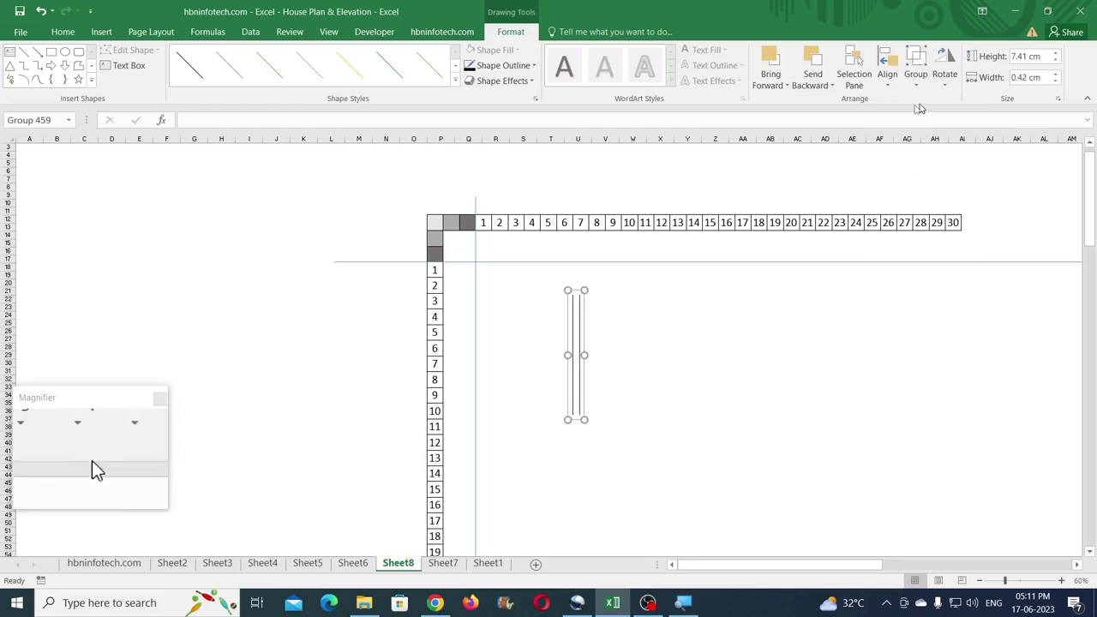
# Step: Set the width of the grouped line pair to 0.75 cm
pyautogui.click(1040, 77)
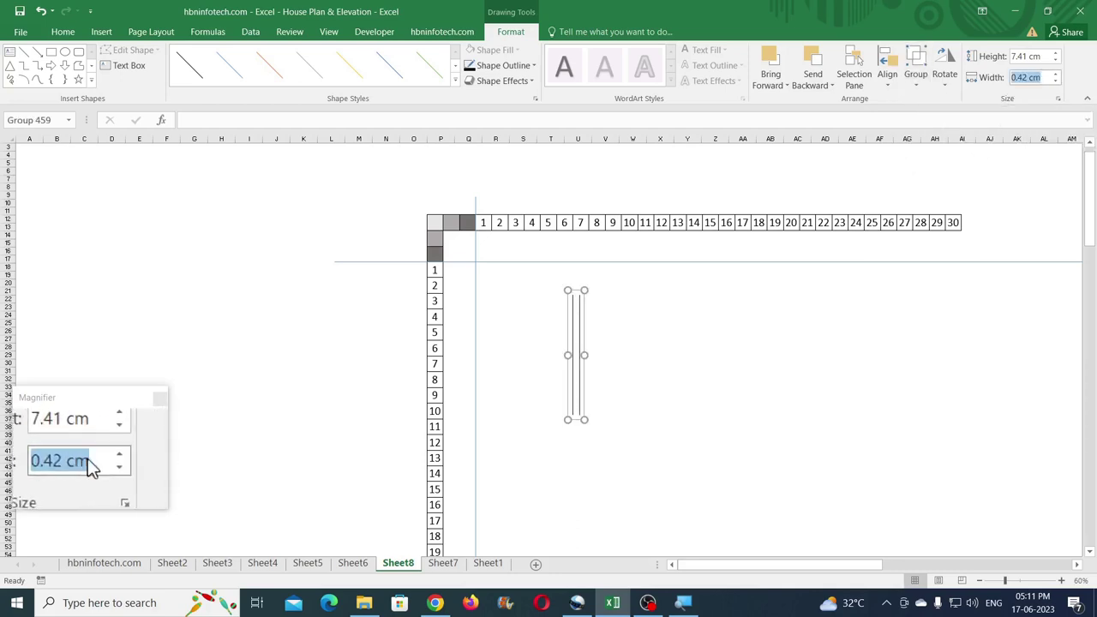
pyautogui.write('0.75')
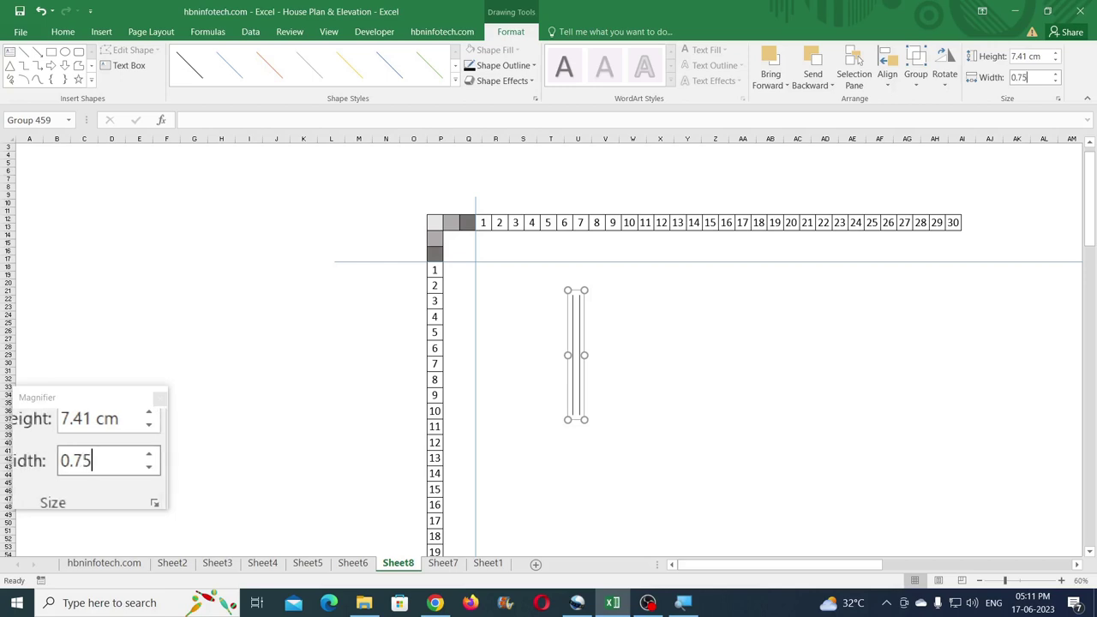
pyautogui.press('Return')
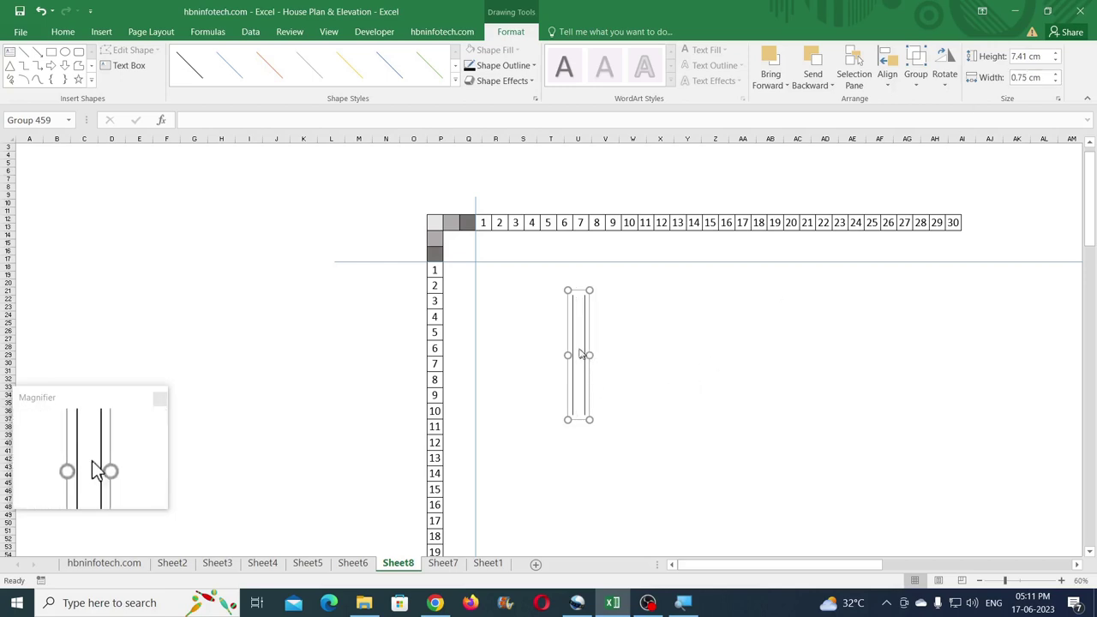
# Step: Place a copy of the 0.75 cm line pair beside the original and set the copy's width to 0.375 cm
pyautogui.moveTo(583, 331); pyautogui.dragTo(734, 356)
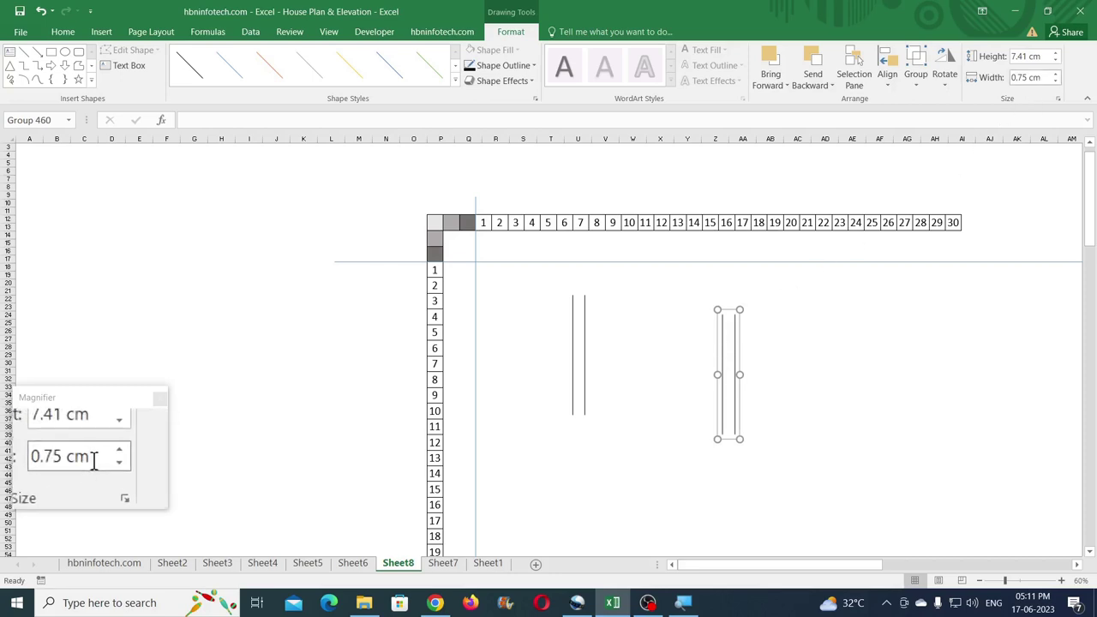
pyautogui.click(1032, 78)
pyautogui.write('0.375')
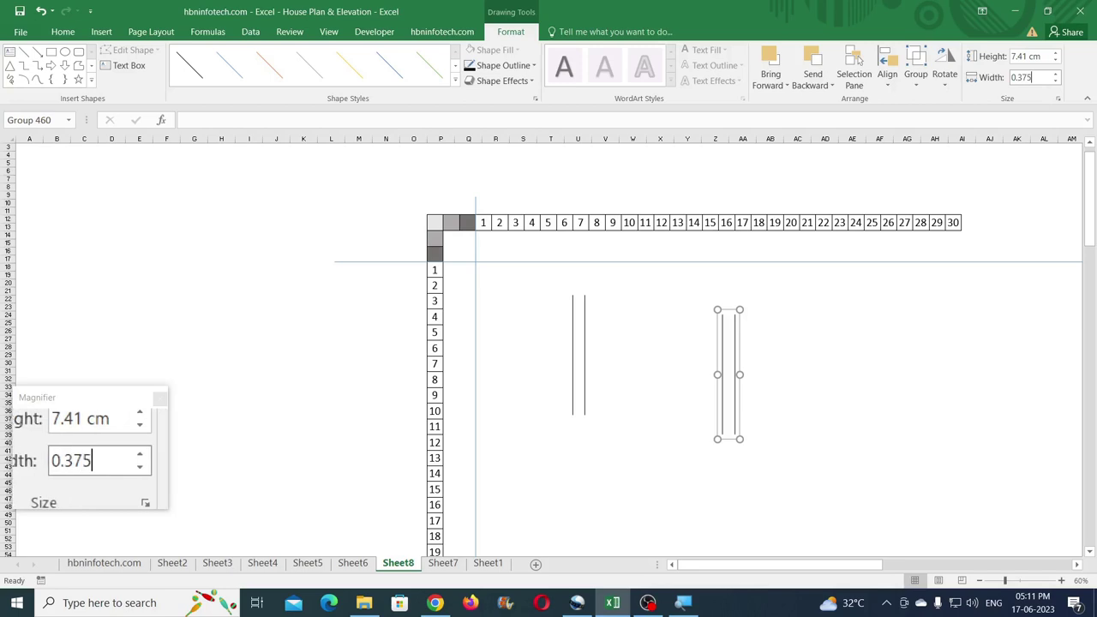
pyautogui.press('Return')
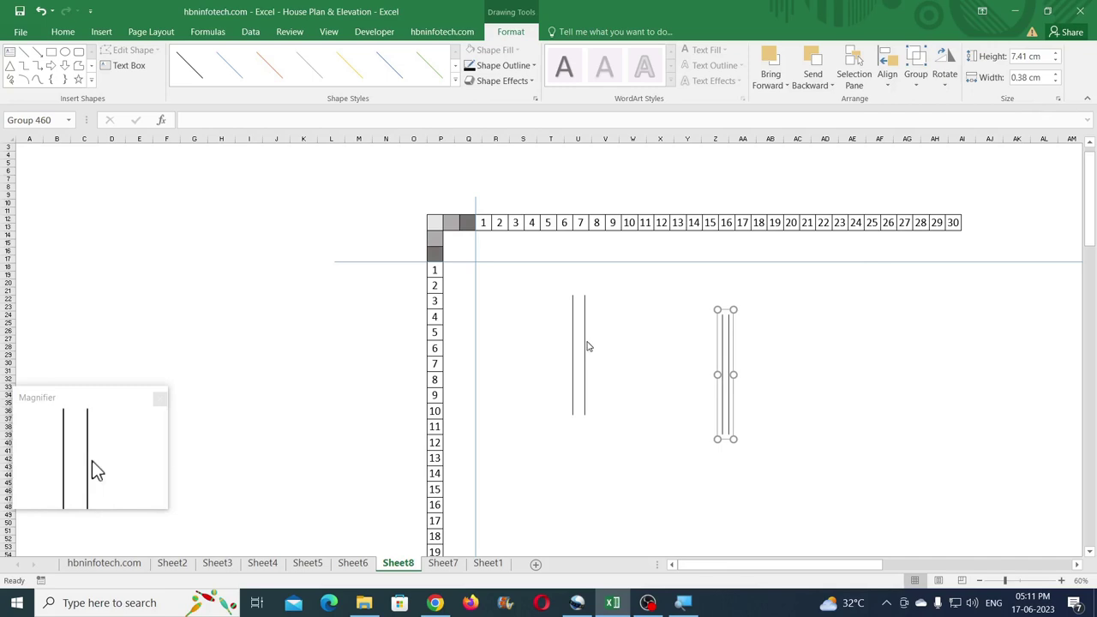
# Step: Move the narrow pair beyond the horizontal scale's box 30 and the wide pair below boxes 25 and 26
pyautogui.moveTo(725, 350); pyautogui.dragTo(1005, 335)
pyautogui.moveTo(572, 340); pyautogui.dragTo(867, 346)
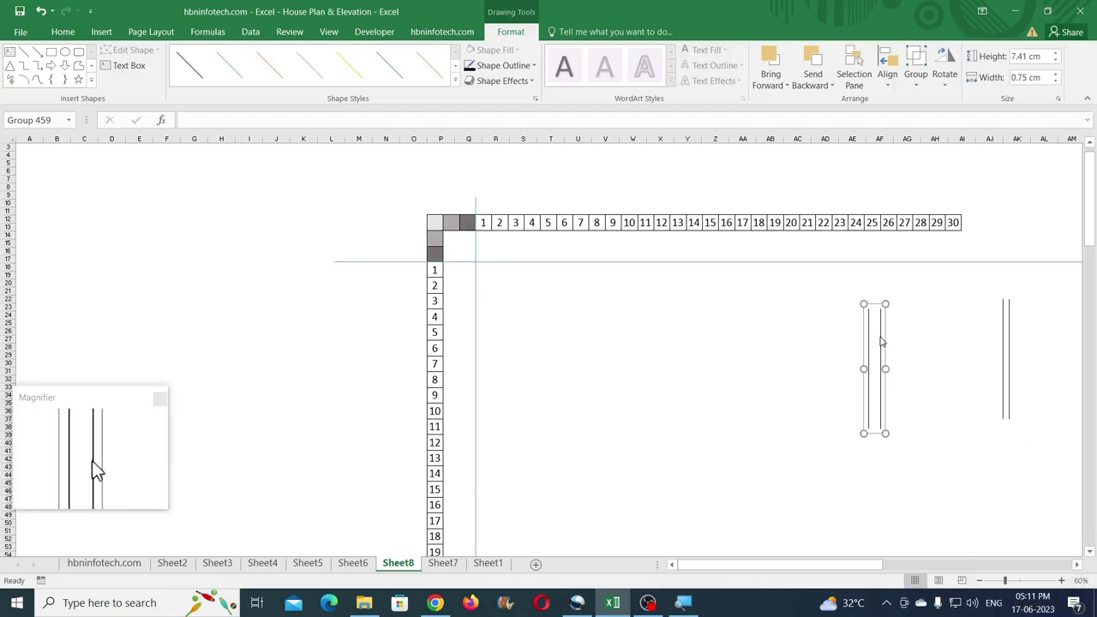
# Step: Place a copy of the 0.75 cm wide pair at the crossing of the guide lines and set its height to 15 cm
pyautogui.moveTo(880, 342); pyautogui.dragTo(483, 285)
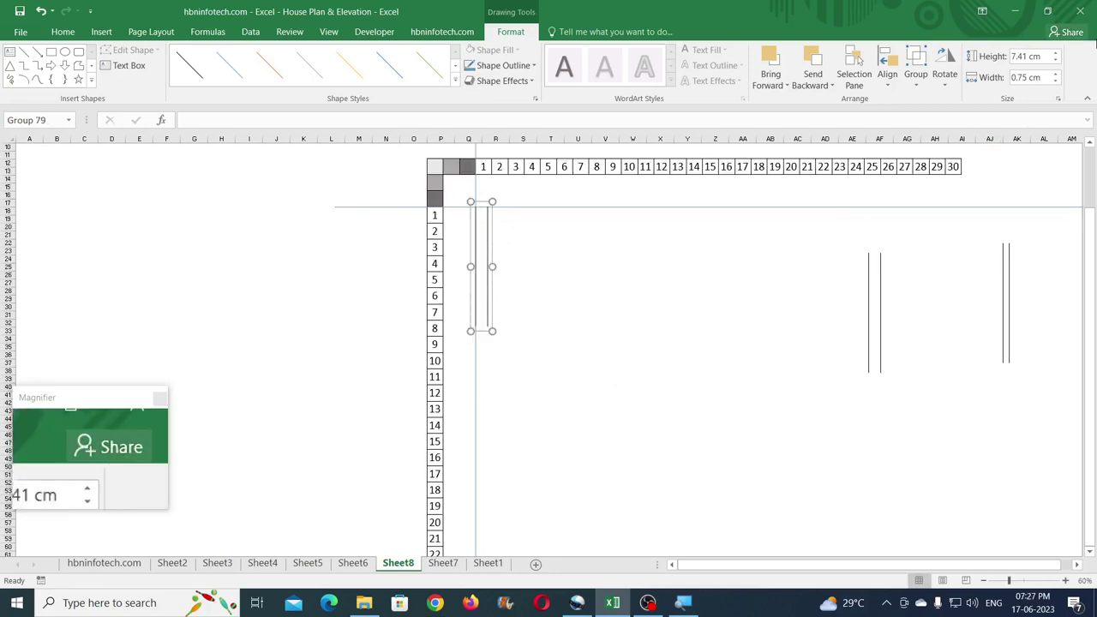
pyautogui.click(1039, 56)
pyautogui.write('15')
pyautogui.press('Return')
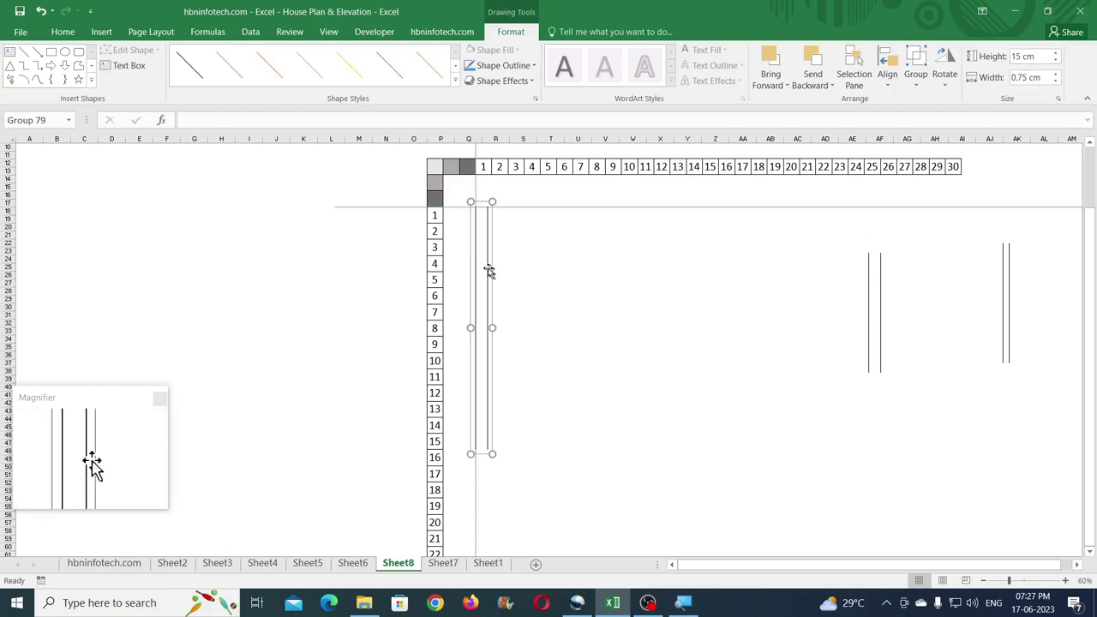
# Step: Copy the 15 cm line pair into the open drawing area and rotate the copy left by 90°
pyautogui.moveTo(487, 268); pyautogui.dragTo(620, 284)
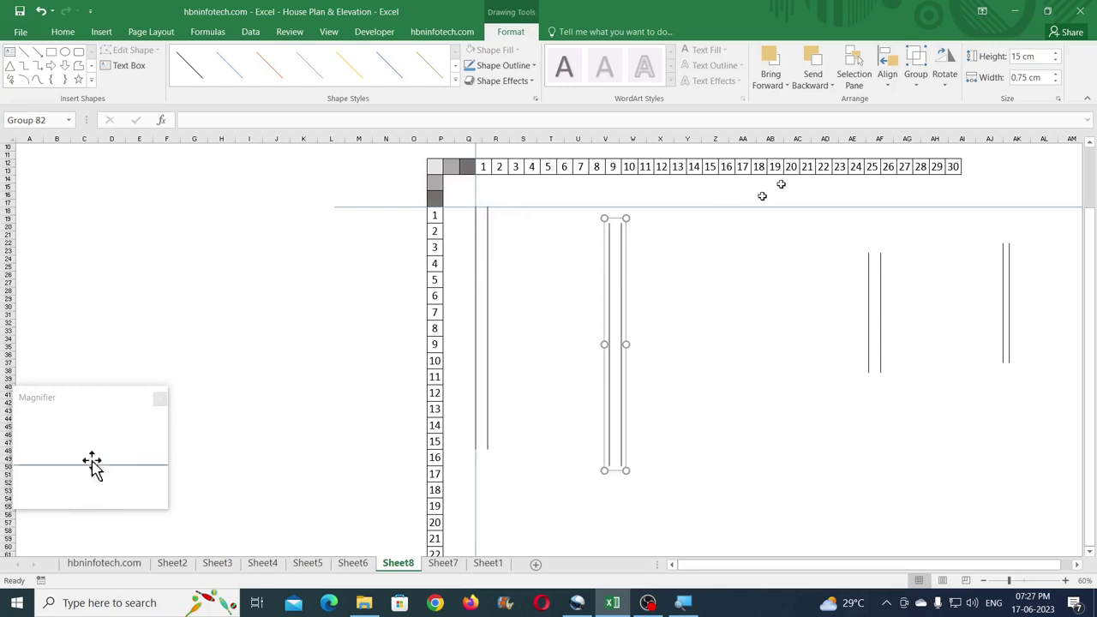
pyautogui.click(945, 76)
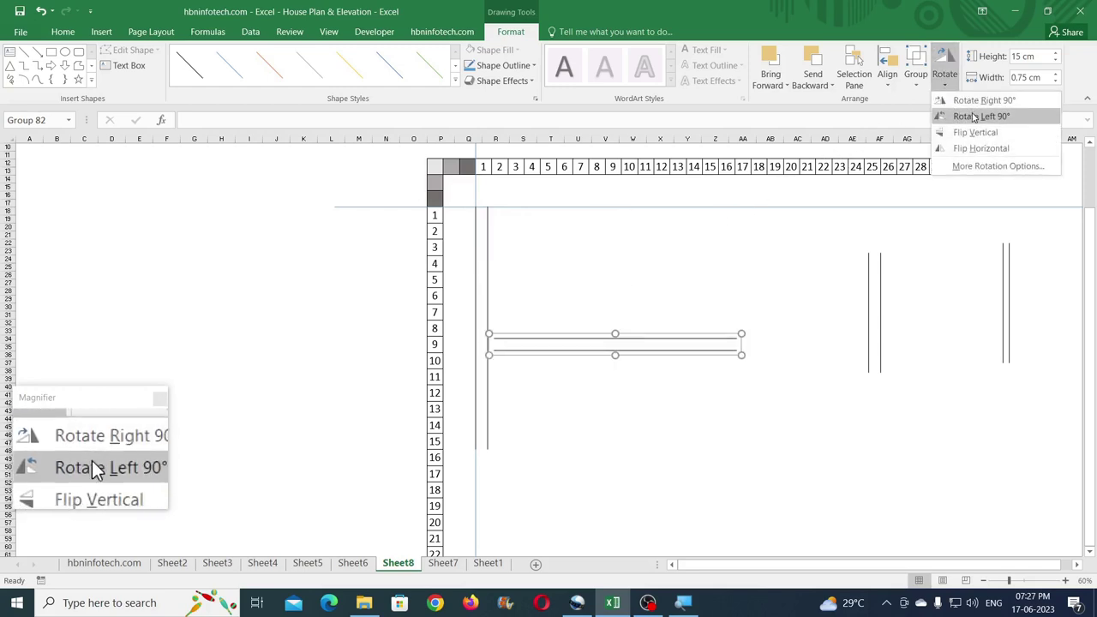
pyautogui.click(973, 117)
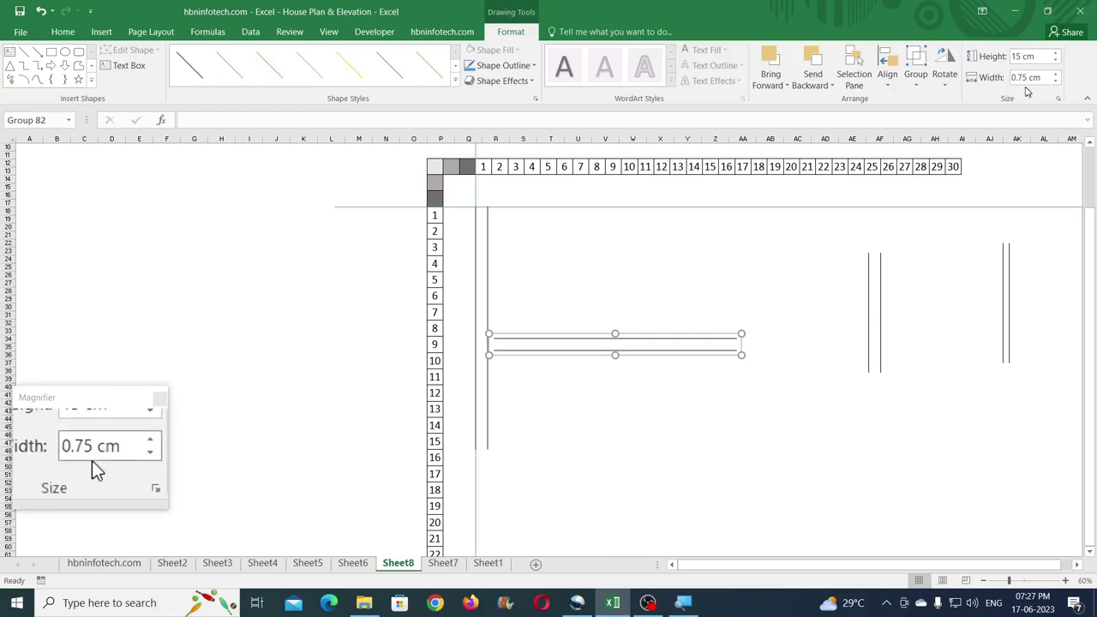
# Step: Ungroup the rotated horizontal line pair and group its two lines again
pyautogui.click(914, 76)
pyautogui.click(928, 138)
pyautogui.click(922, 87)
pyautogui.click(932, 118)
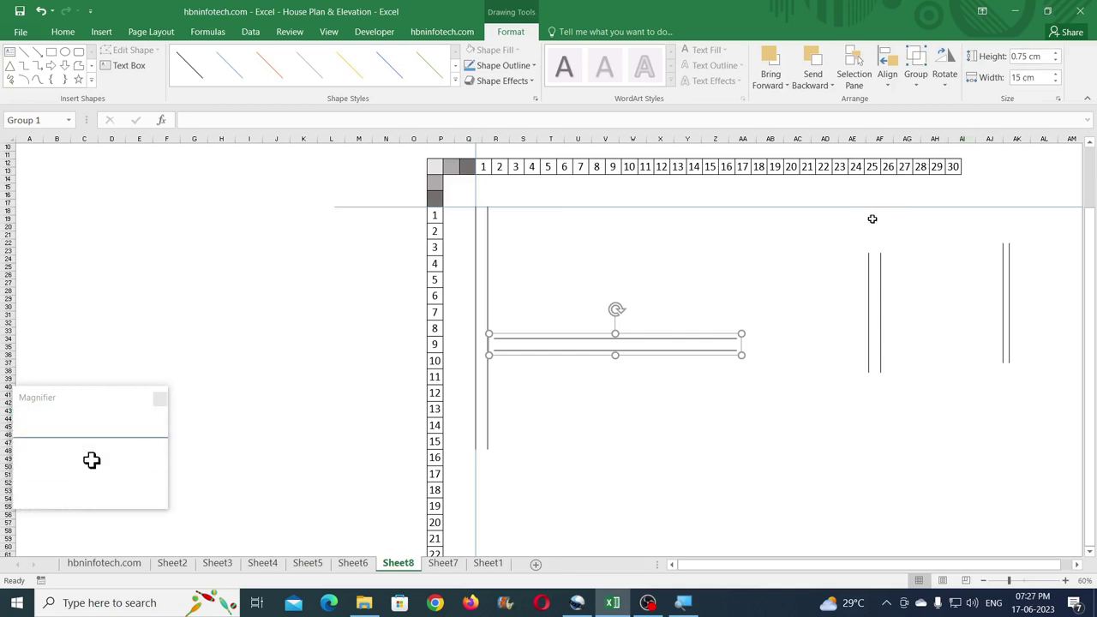
# Step: Set the horizontal line pair's width to 12 cm and place its upper-left end at the crossing of the guide lines
pyautogui.write('12')
pyautogui.press('Return')
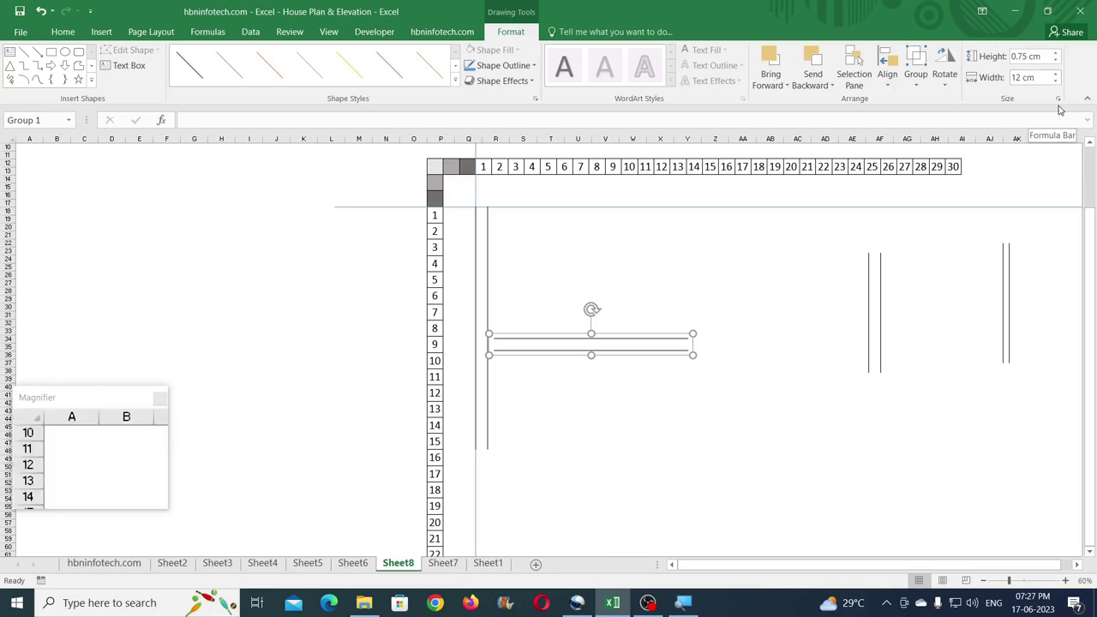
pyautogui.moveTo(629, 339); pyautogui.dragTo(612, 209)
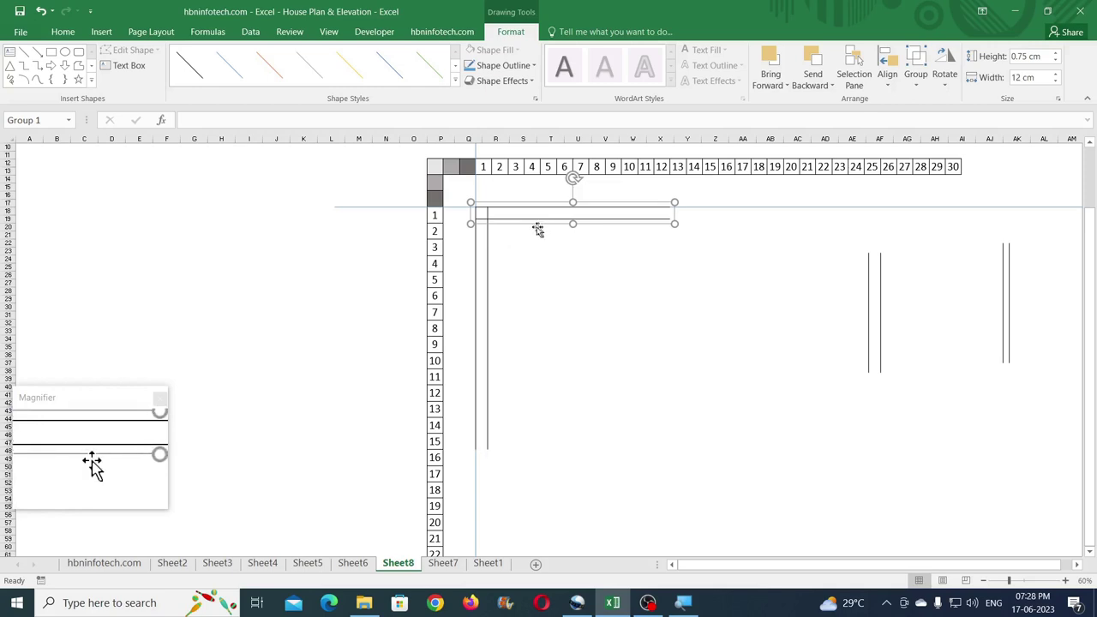
# Step: Copy the 15 cm vertical line pair to the far end of the 12 cm horizontal pair, flush with box 12
pyautogui.click(485, 269)
pyautogui.moveTo(485, 269); pyautogui.dragTo(646, 268)
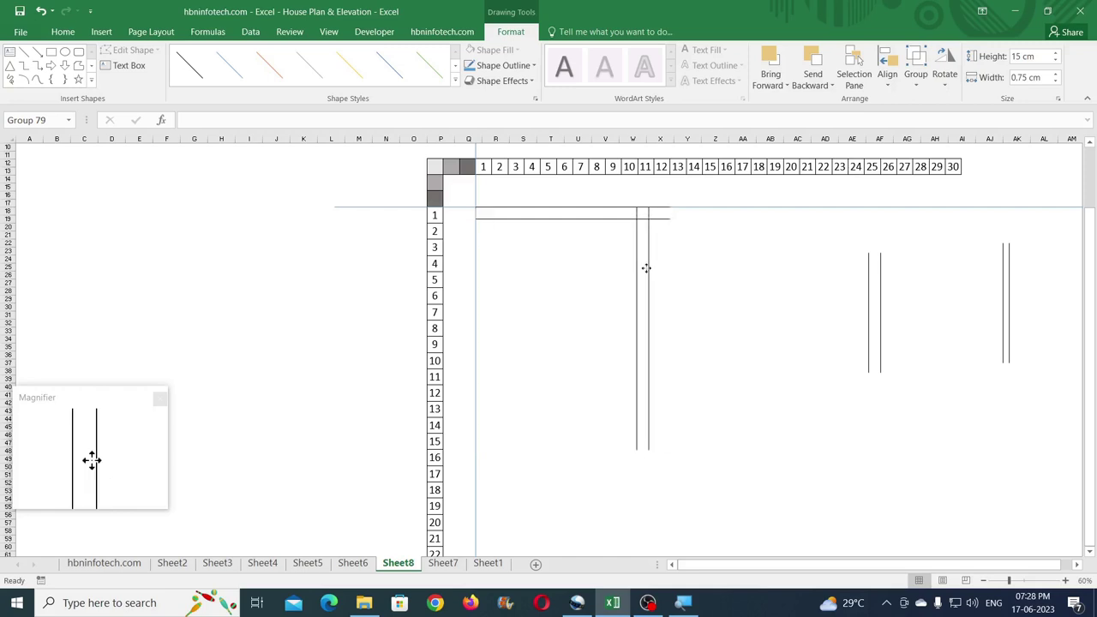
pyautogui.moveTo(646, 268); pyautogui.dragTo(671, 281)
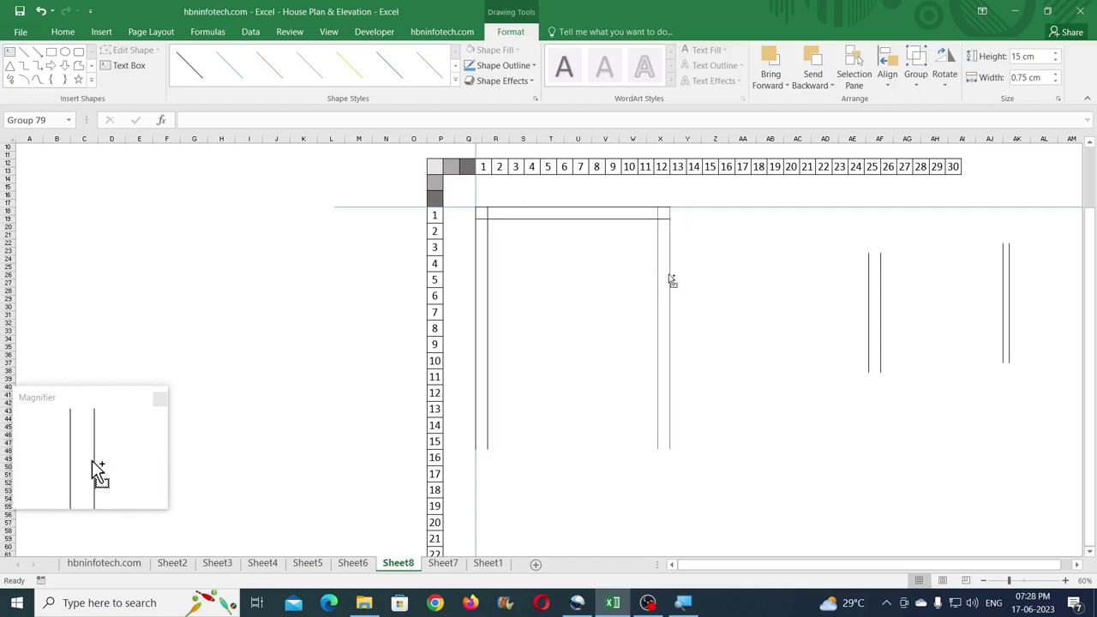
pyautogui.click(671, 280)
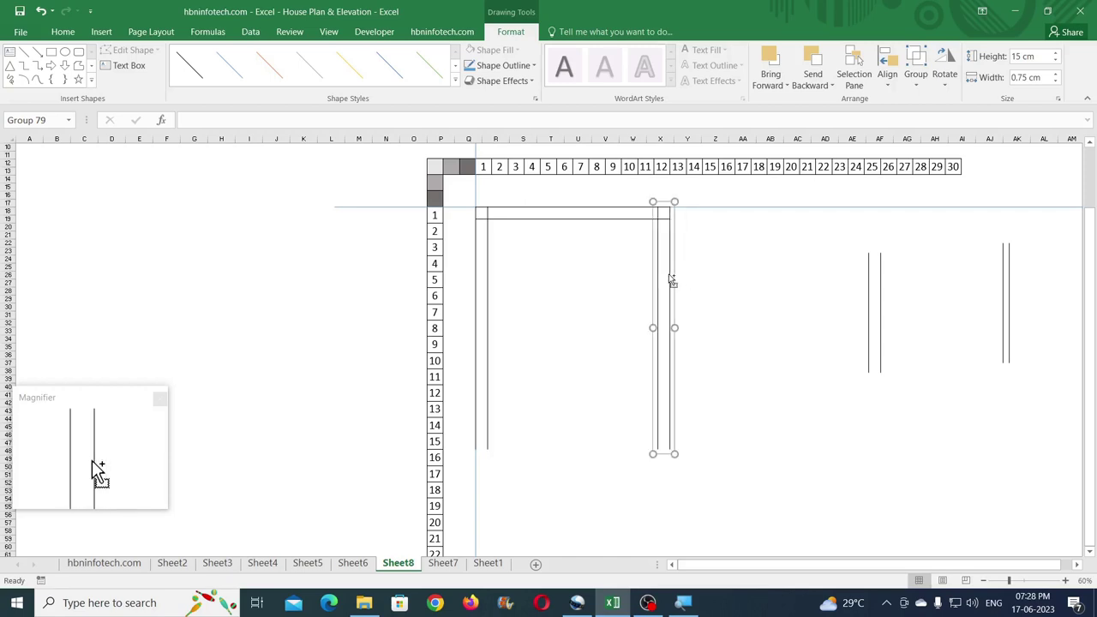
# Step: Copy the 12 cm horizontal line pair to the lower ends of the vertical pairs to close the outer walls at box 15
pyautogui.click(578, 217)
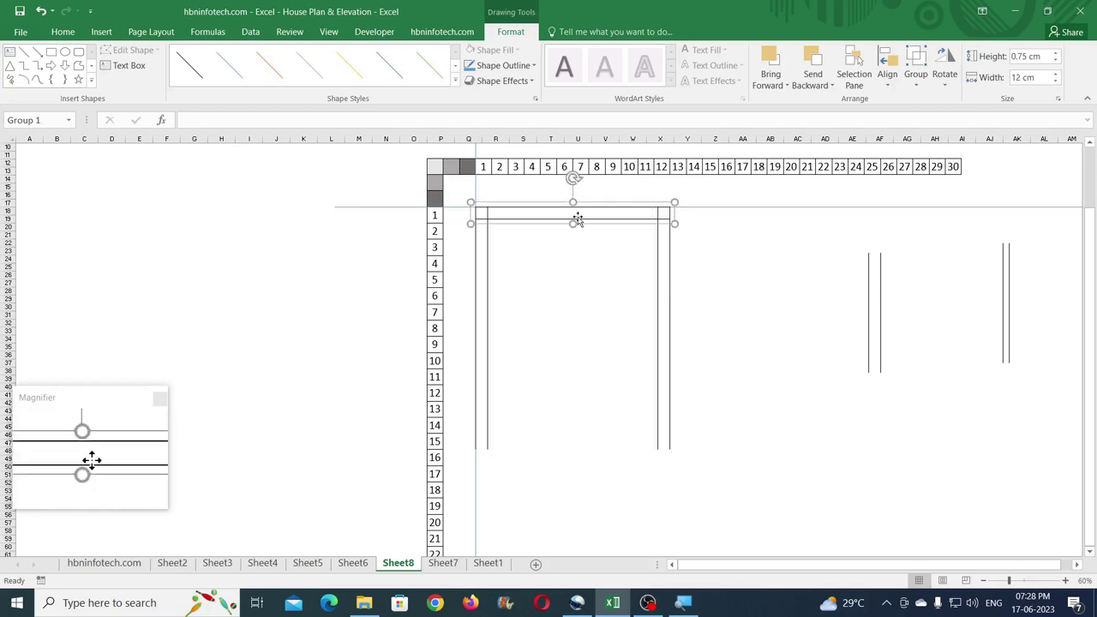
pyautogui.moveTo(581, 221); pyautogui.dragTo(582, 454)
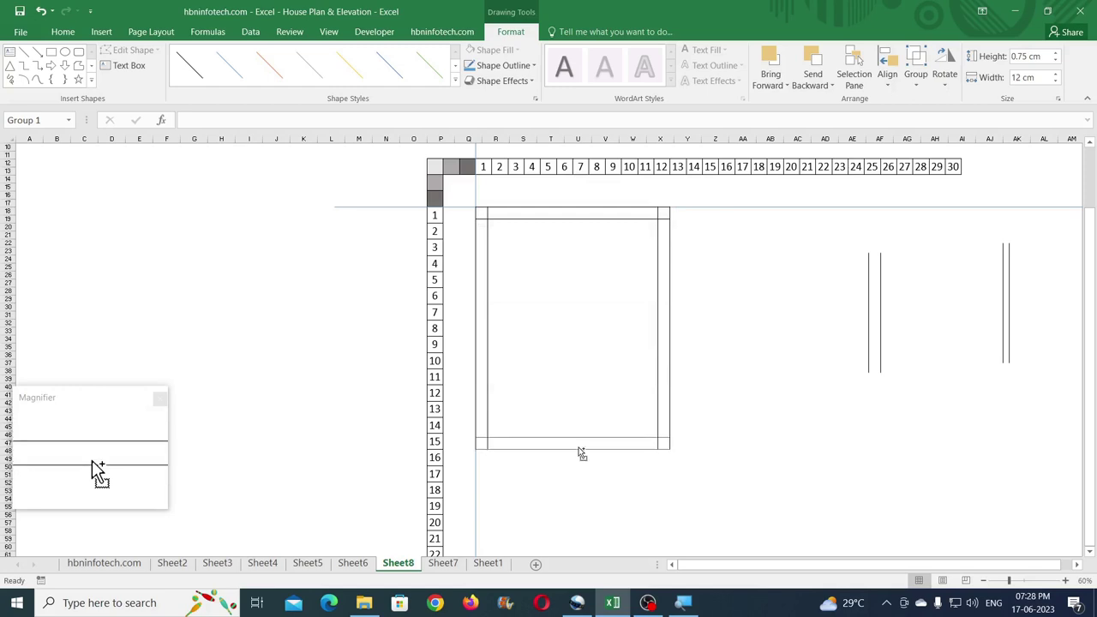
pyautogui.moveTo(578, 447); pyautogui.dragTo(579, 448)
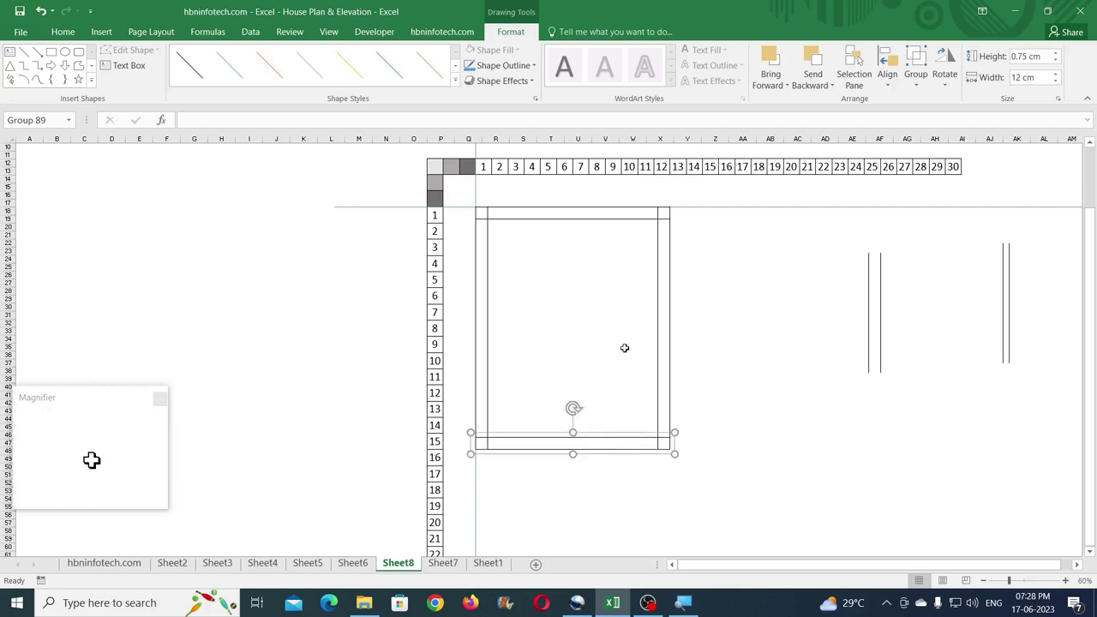
pyautogui.click(701, 315)
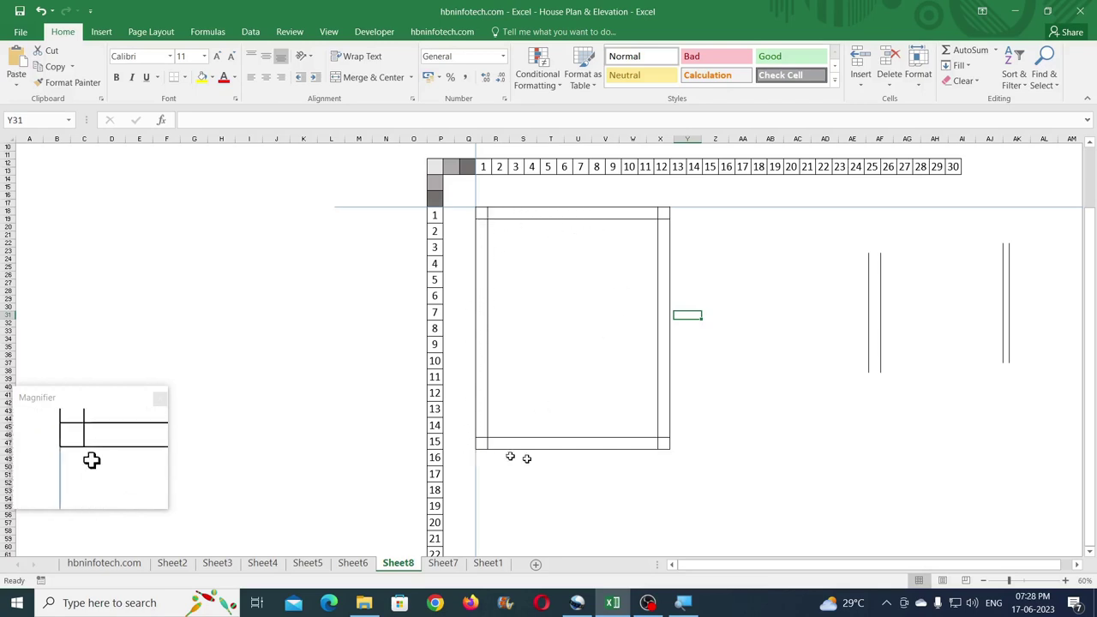
# Step: Check the room depth on the Sheet6 plan, and draw a rectangle about 4 cm wide inside the Sheet8 walls with its height set to 8 cm
pyautogui.click(352, 563)
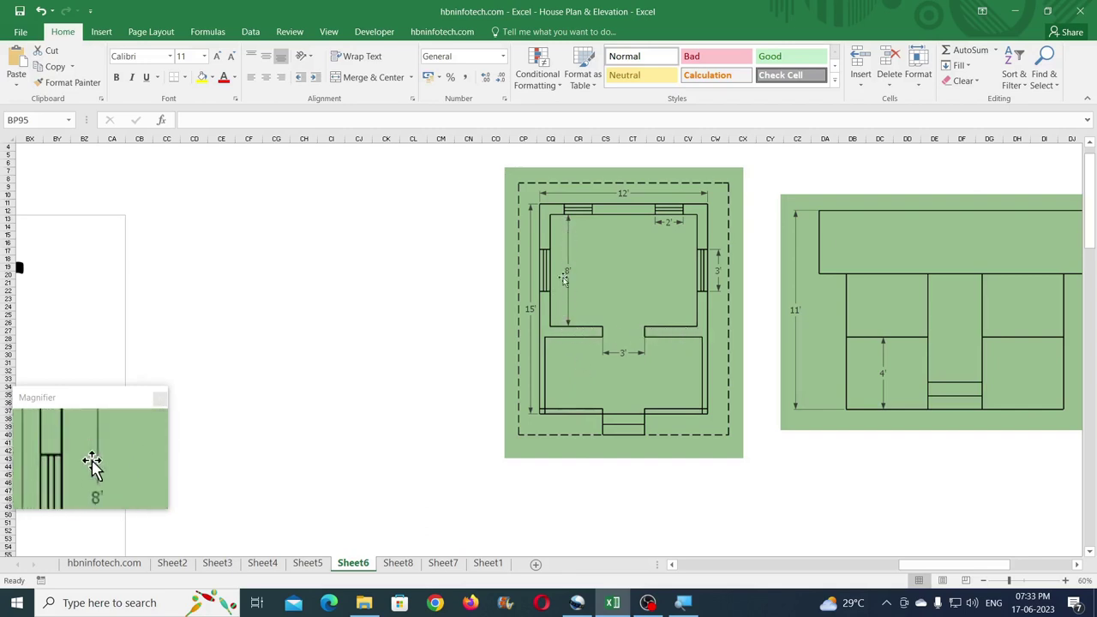
pyautogui.click(398, 563)
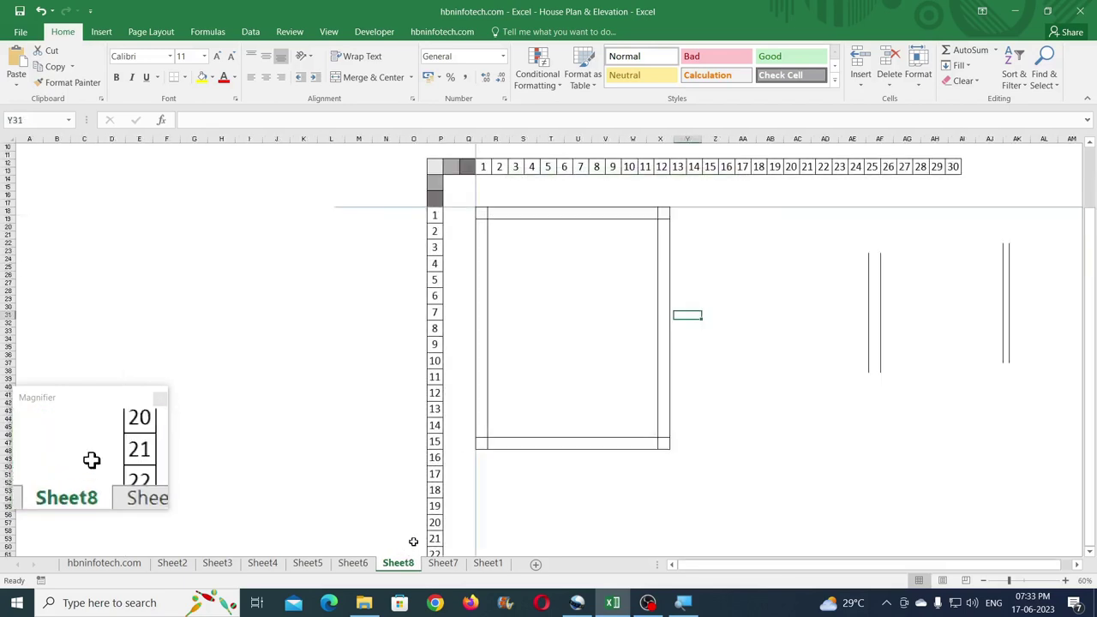
pyautogui.click(107, 38)
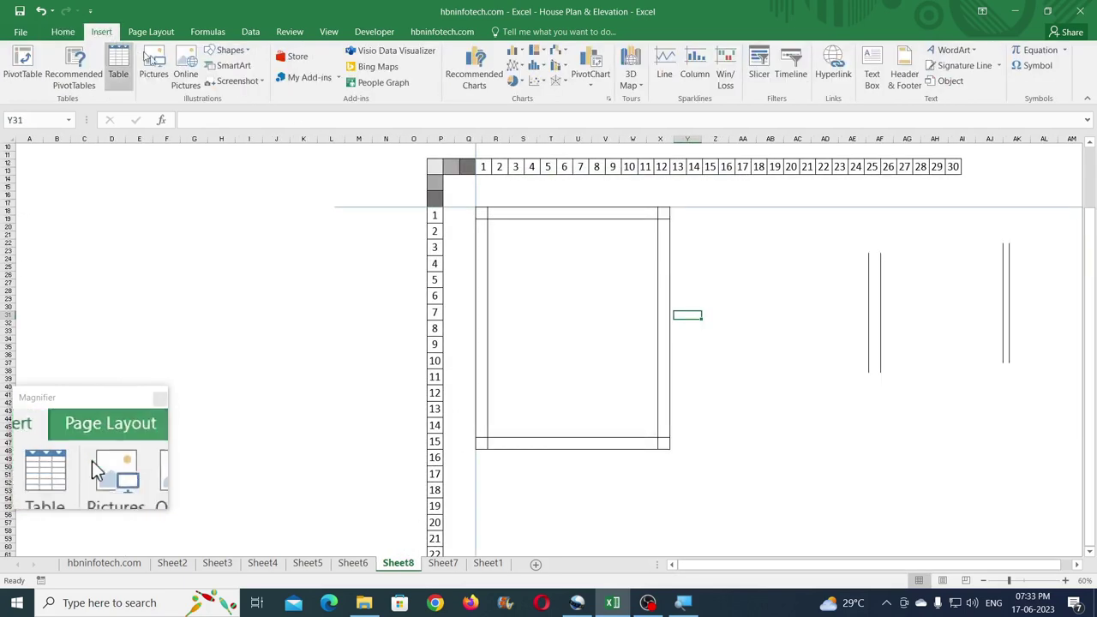
pyautogui.click(228, 50)
pyautogui.click(251, 83)
pyautogui.moveTo(524, 243); pyautogui.dragTo(581, 314)
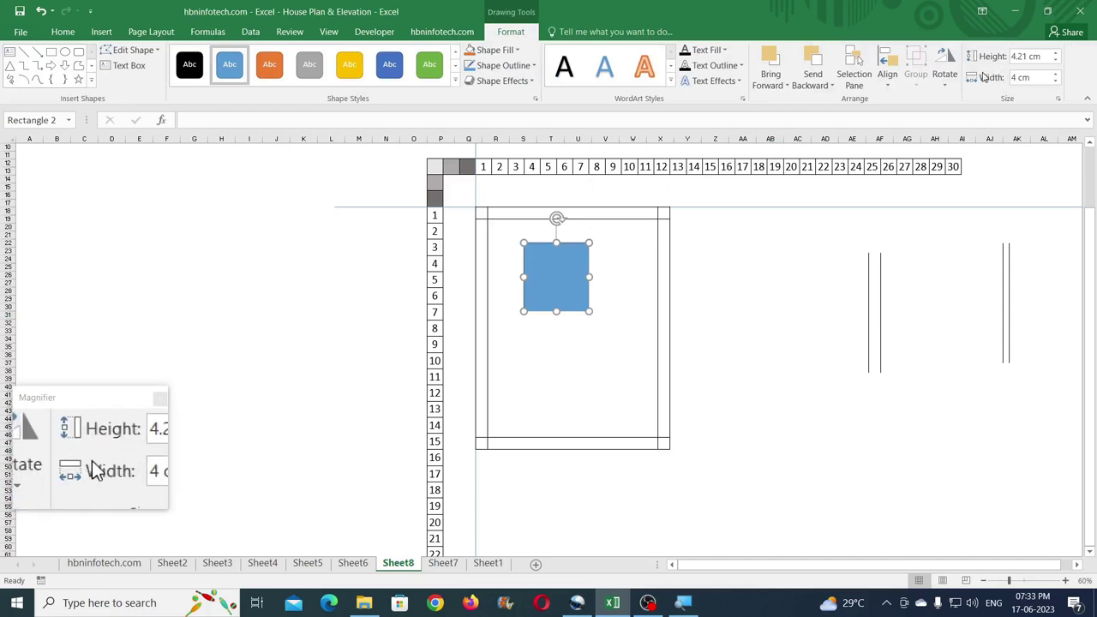
pyautogui.click(1045, 57)
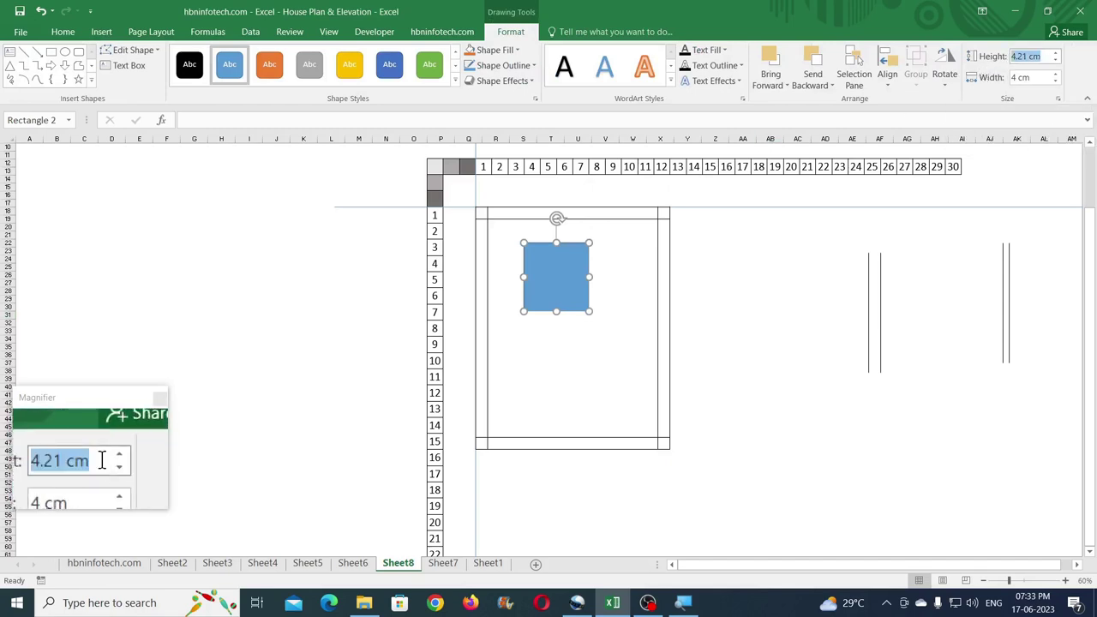
pyautogui.write('8')
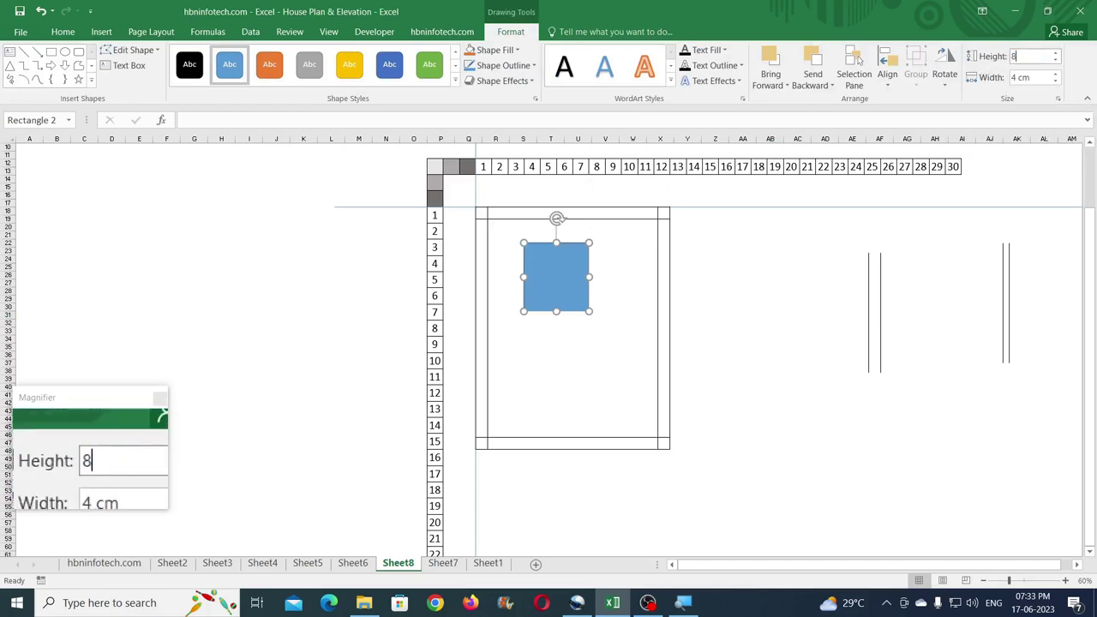
pyautogui.press('Return')
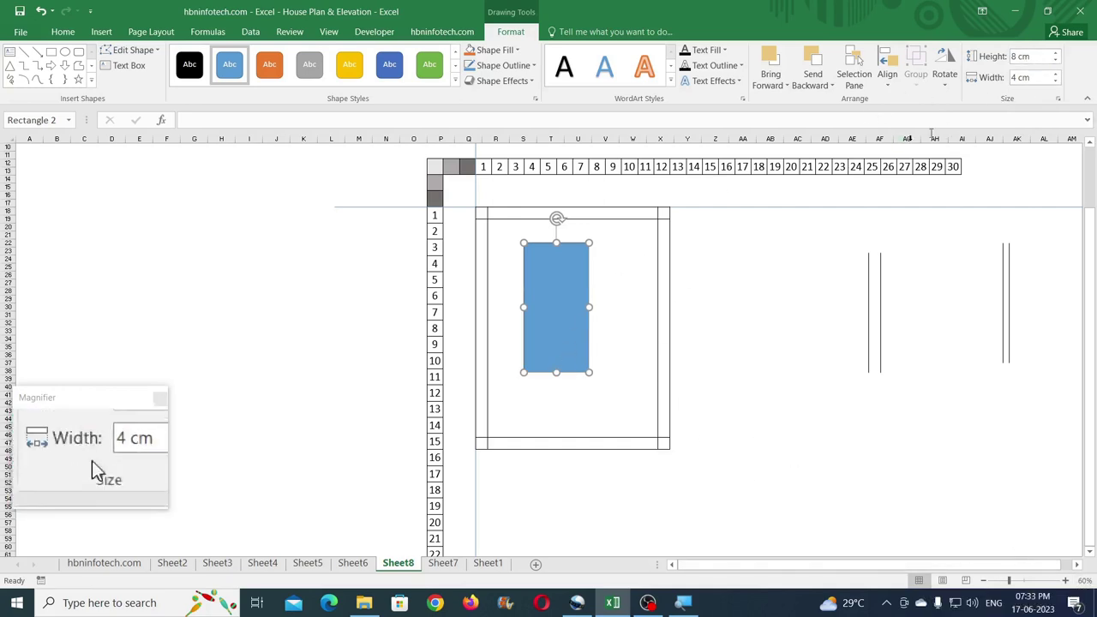
# Step: Copy the 12 cm upper wall pair 8 cm below the upper wall, using the rectangle in the inner corner as a spacer, and delete the rectangle
pyautogui.moveTo(546, 287); pyautogui.dragTo(510, 265)
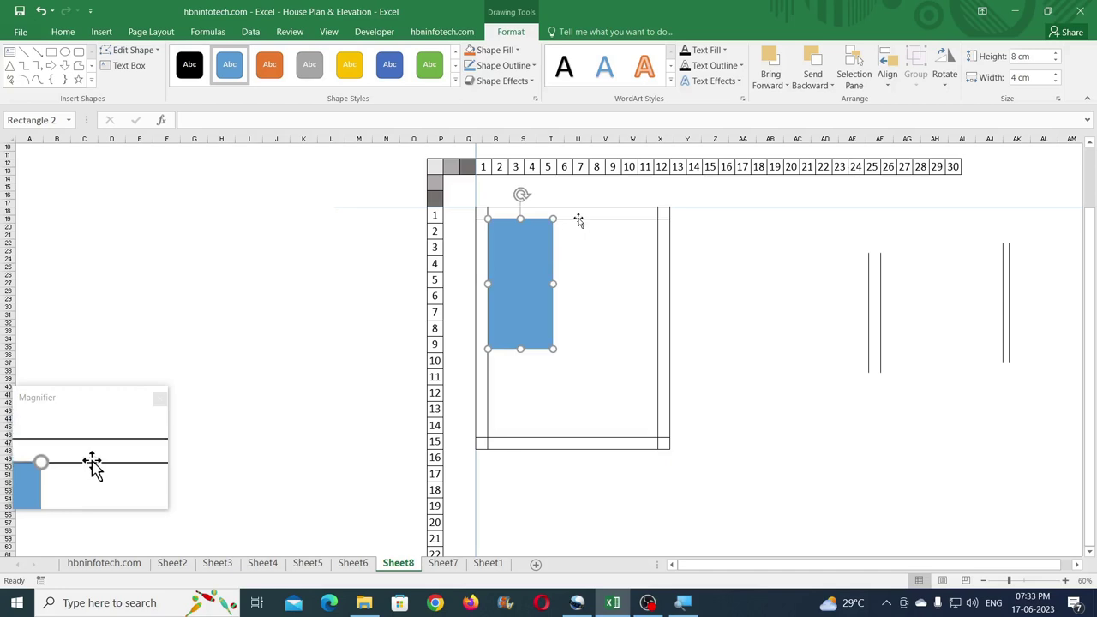
pyautogui.click(579, 219)
pyautogui.moveTo(579, 219); pyautogui.dragTo(583, 364)
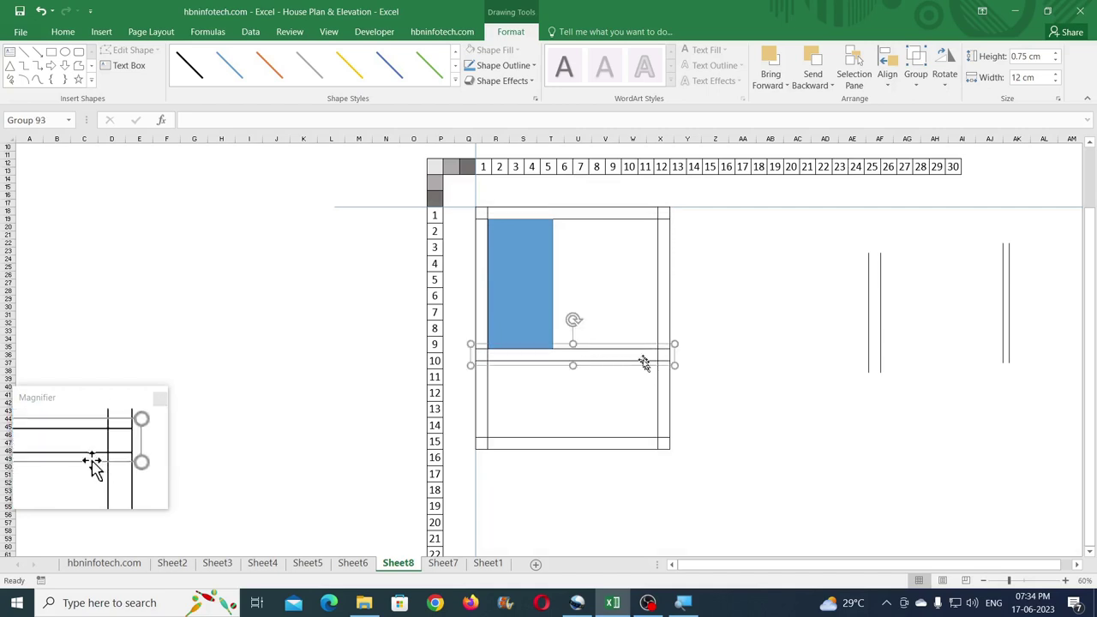
pyautogui.click(535, 285)
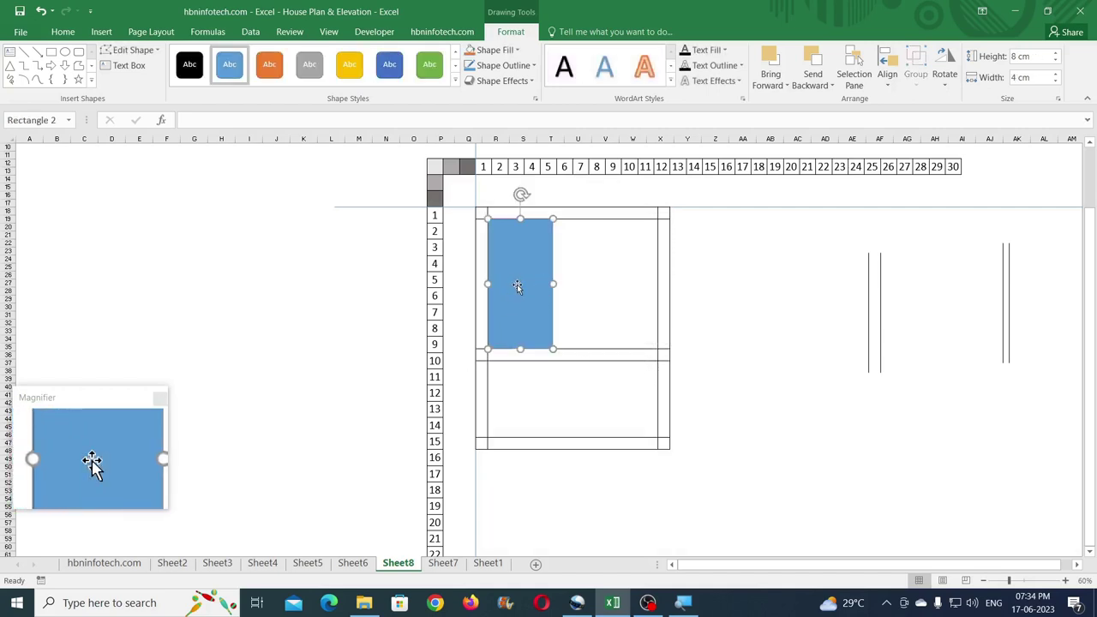
pyautogui.press('Delete')
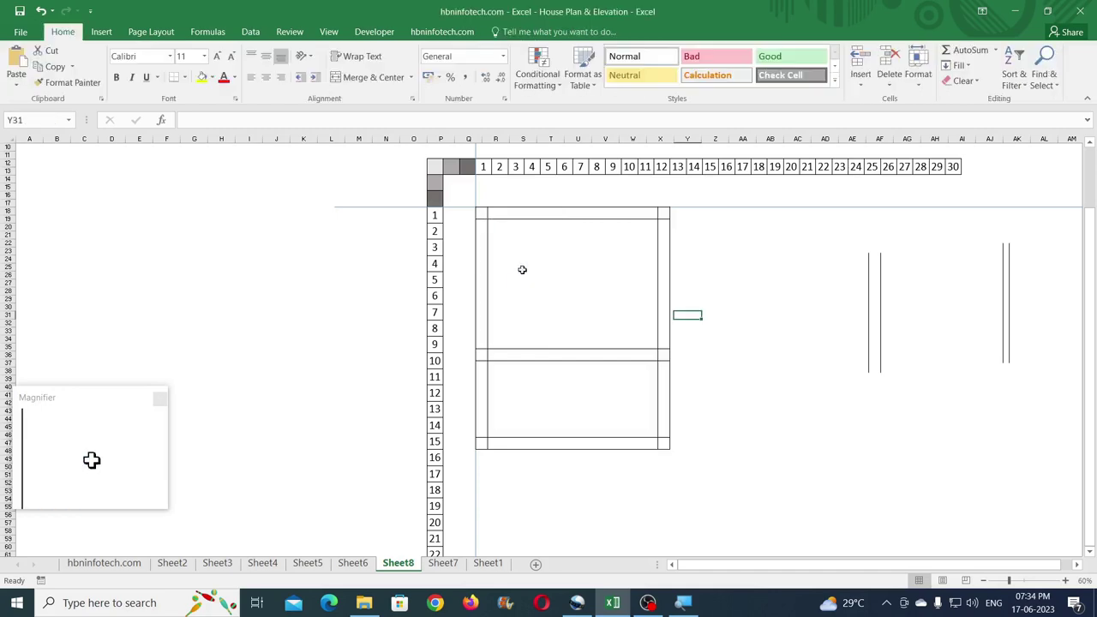
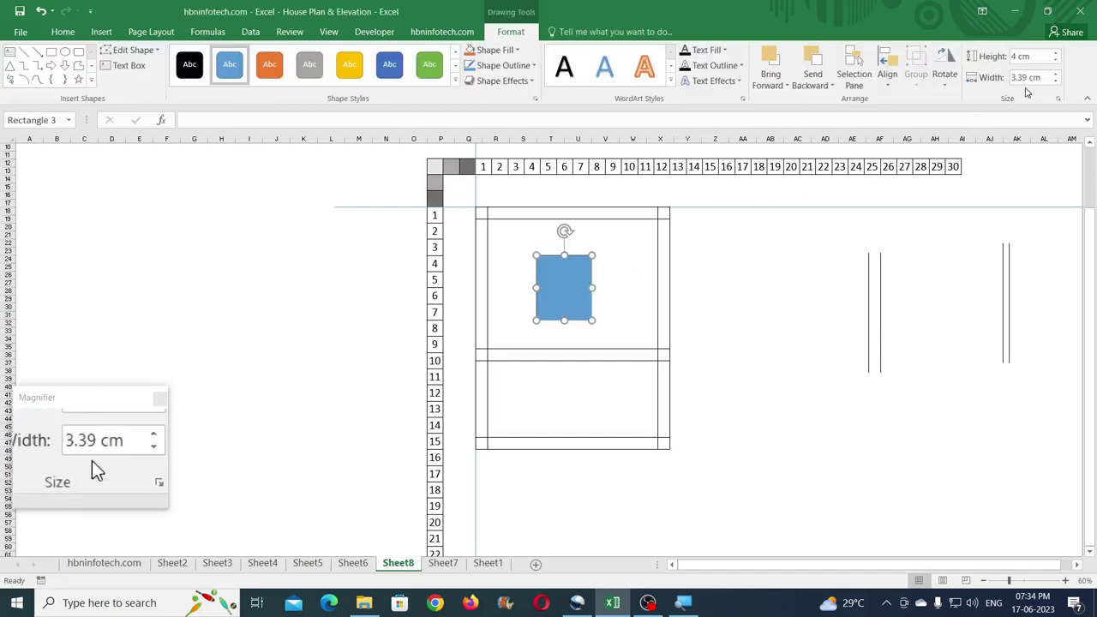
# Step: Set the new rectangle's width to 3 cm, stretch it to about 14.8 cm high, and place it across the middle and lower walls
pyautogui.click(1044, 77)
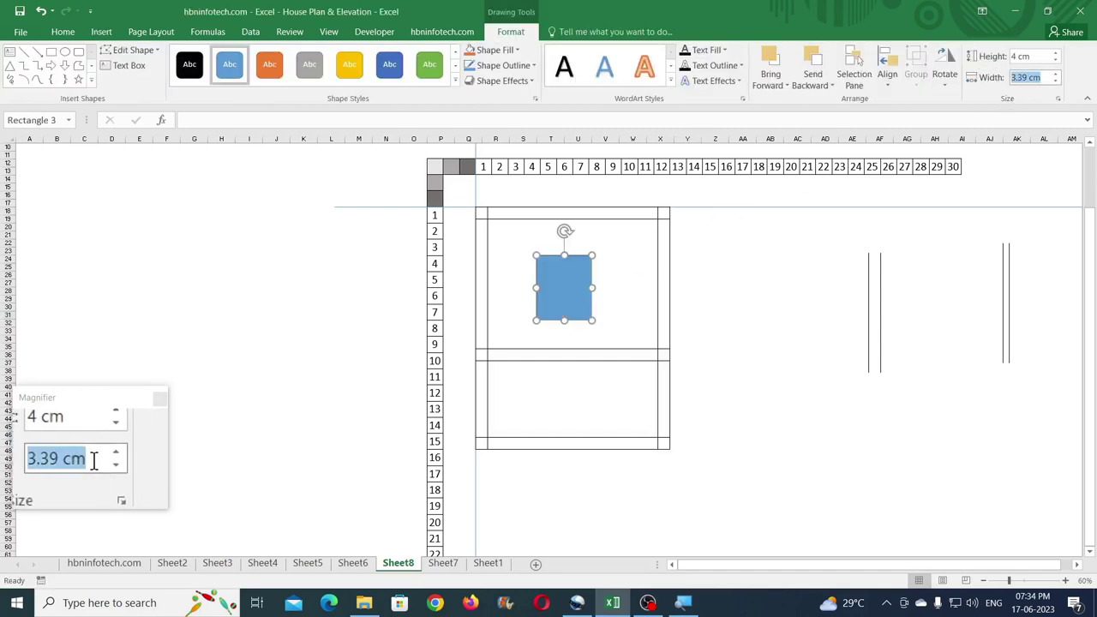
pyautogui.write('3')
pyautogui.press('Return')
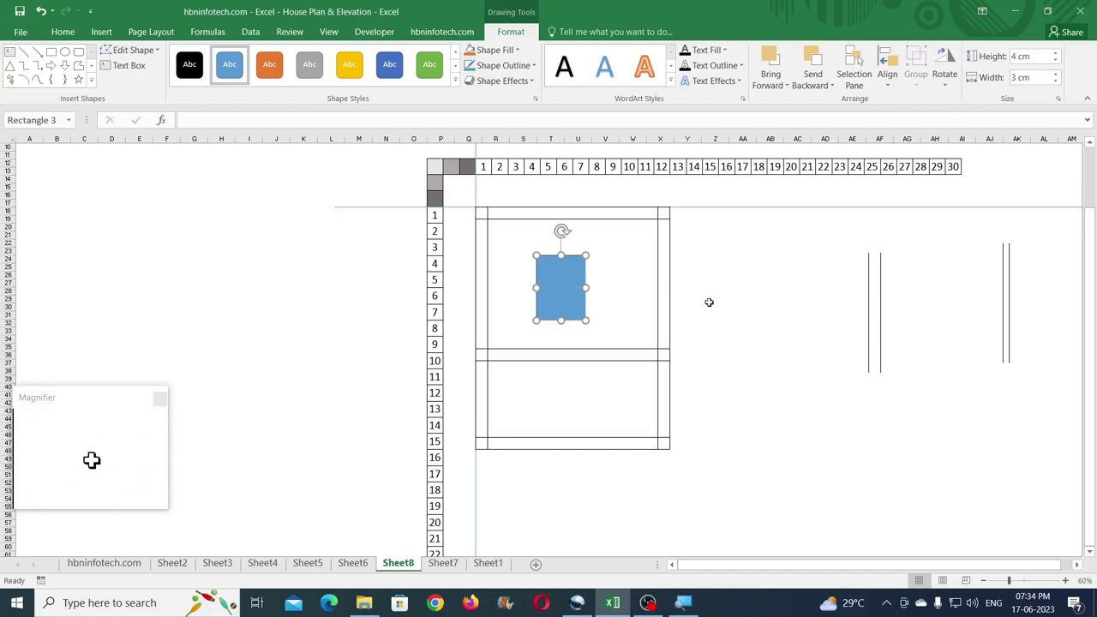
pyautogui.moveTo(561, 321); pyautogui.dragTo(558, 494)
pyautogui.moveTo(566, 411); pyautogui.dragTo(588, 416)
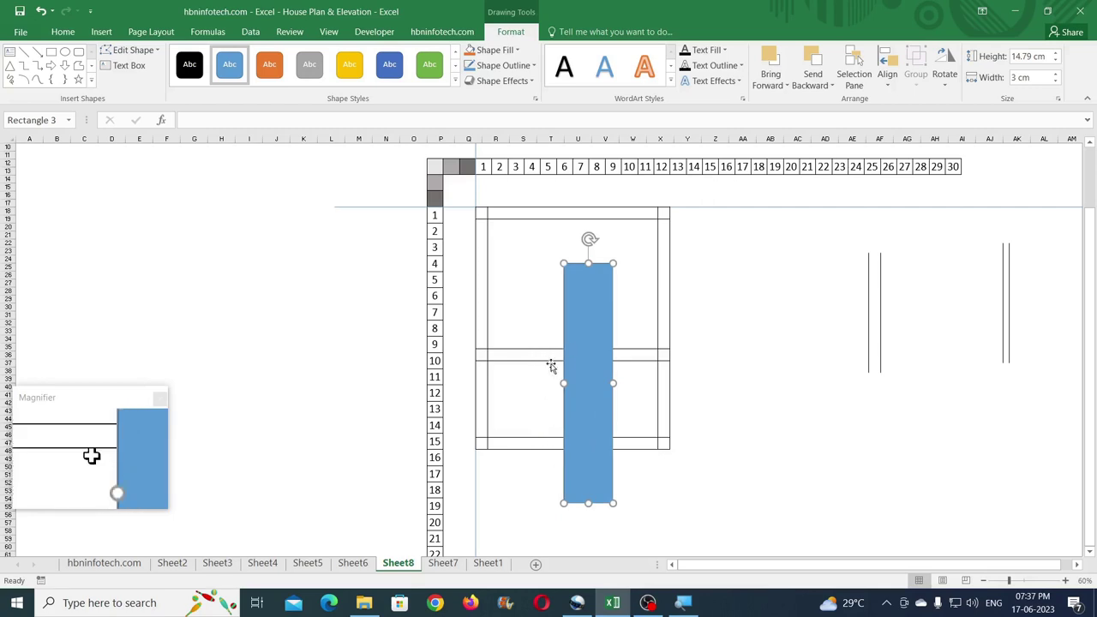
pyautogui.moveTo(589, 360); pyautogui.dragTo(562, 382)
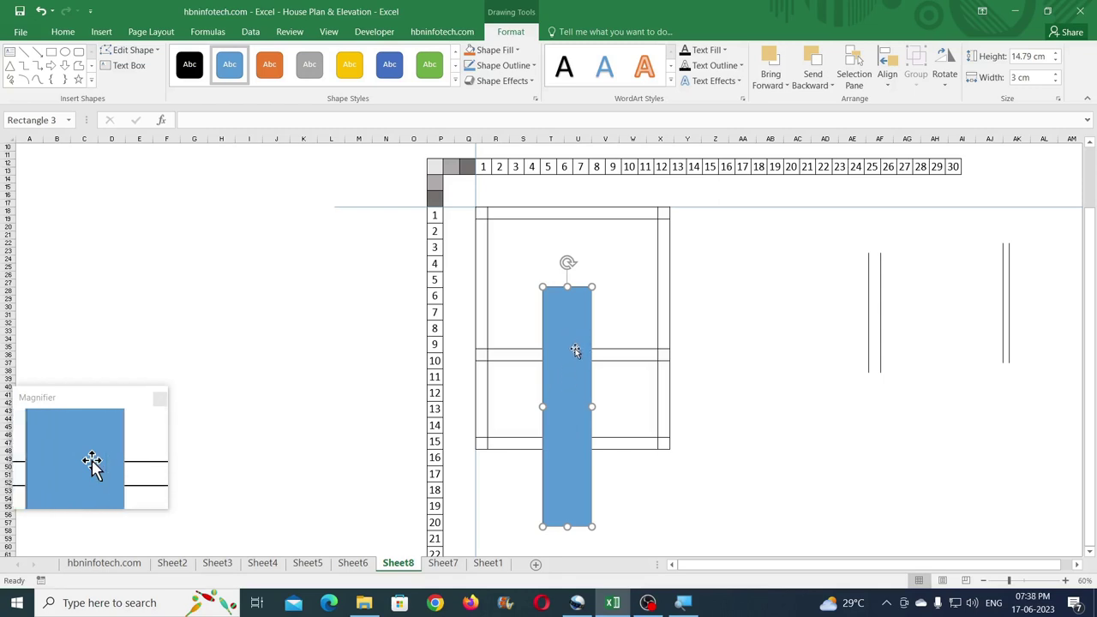
# Step: Copy the 12 cm wall pair beside the plan, shift the wide vertical pair under boxes 28 and 29, and move the rectangle below the copy
pyautogui.click(588, 219)
pyautogui.moveTo(591, 221); pyautogui.dragTo(805, 301)
pyautogui.moveTo(869, 331); pyautogui.dragTo(933, 333)
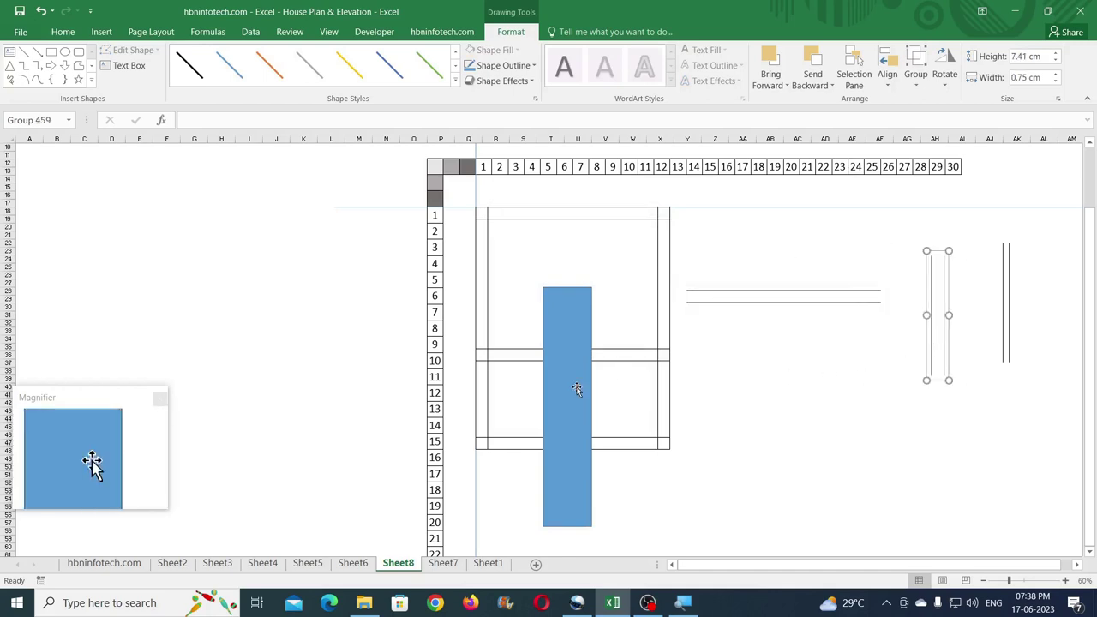
pyautogui.moveTo(577, 388); pyautogui.dragTo(787, 421)
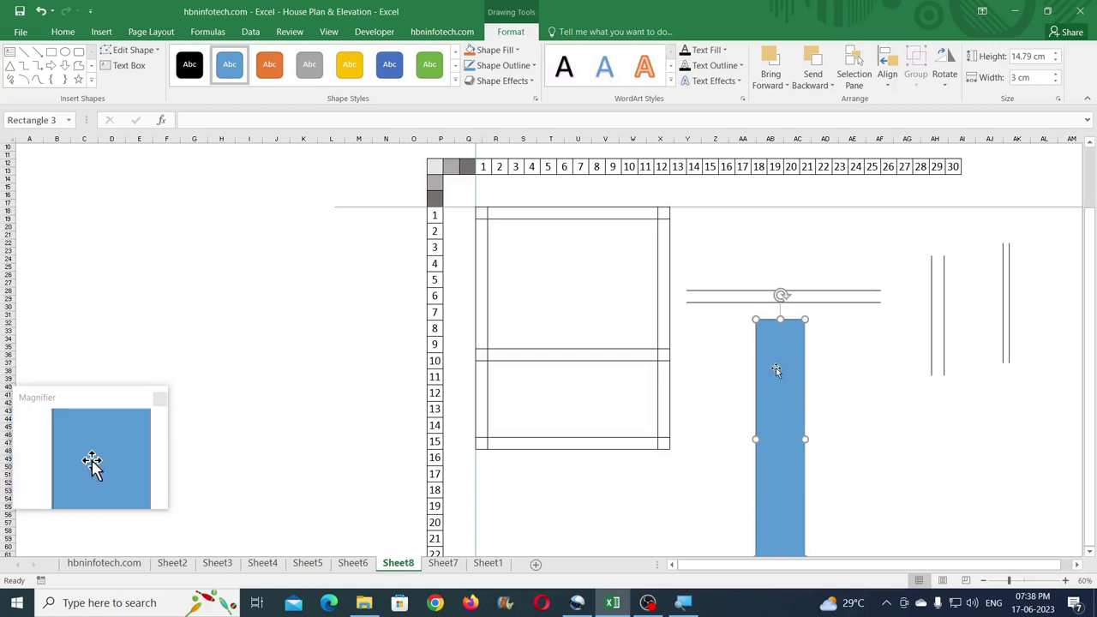
# Step: Align the 3 cm wide rectangle and the copied 12 cm line pair by their centers
pyautogui.keyDown('shift'); pyautogui.click(804, 300); pyautogui.keyUp('shift')
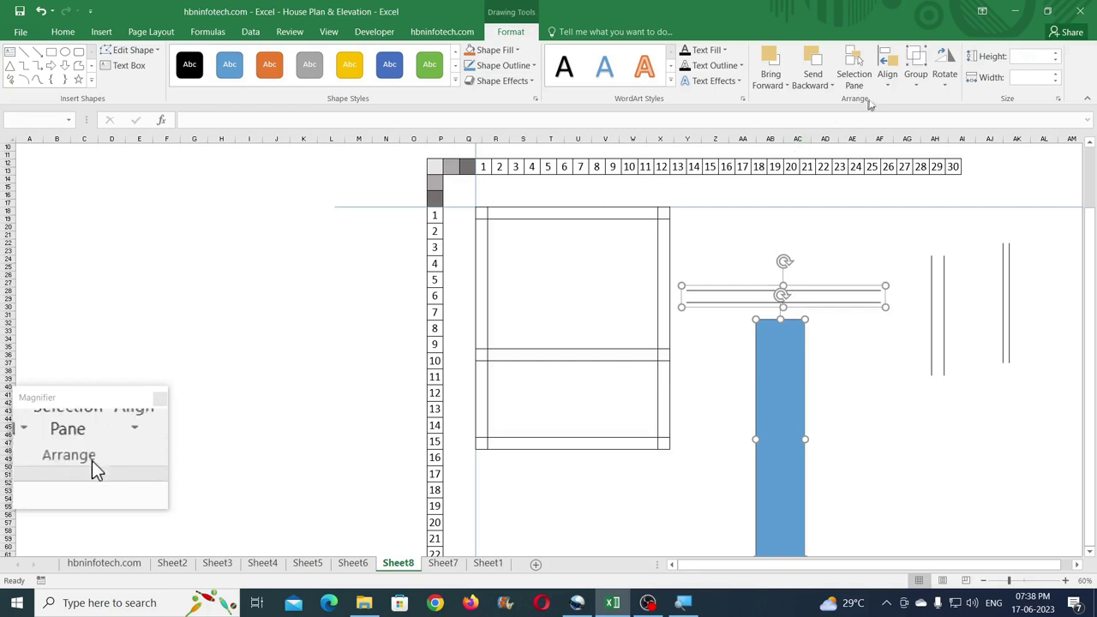
pyautogui.click(887, 84)
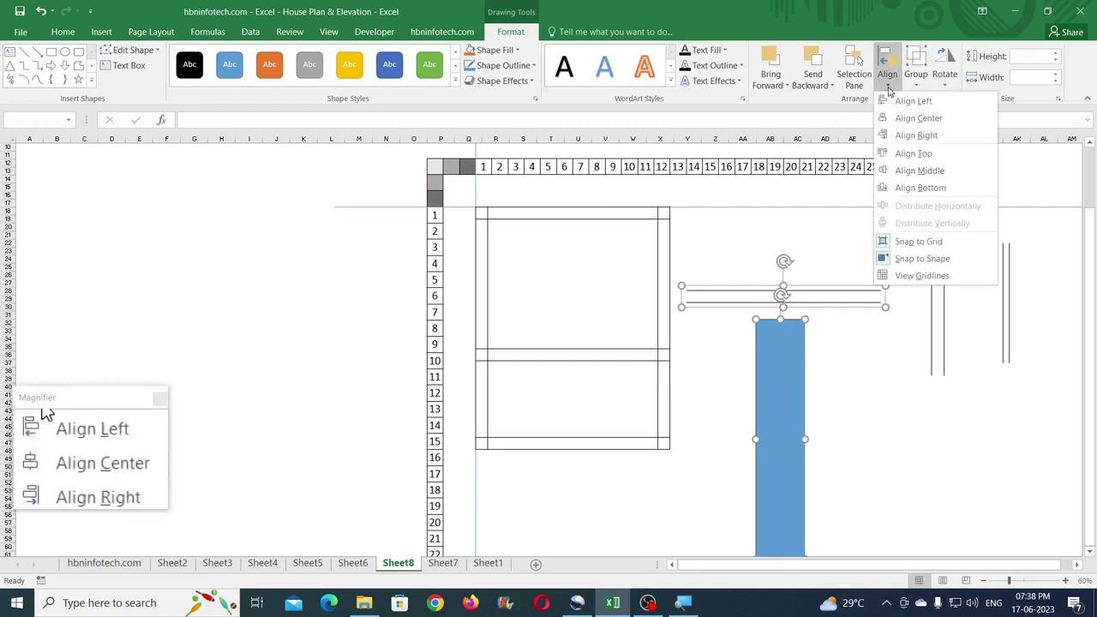
pyautogui.click(915, 120)
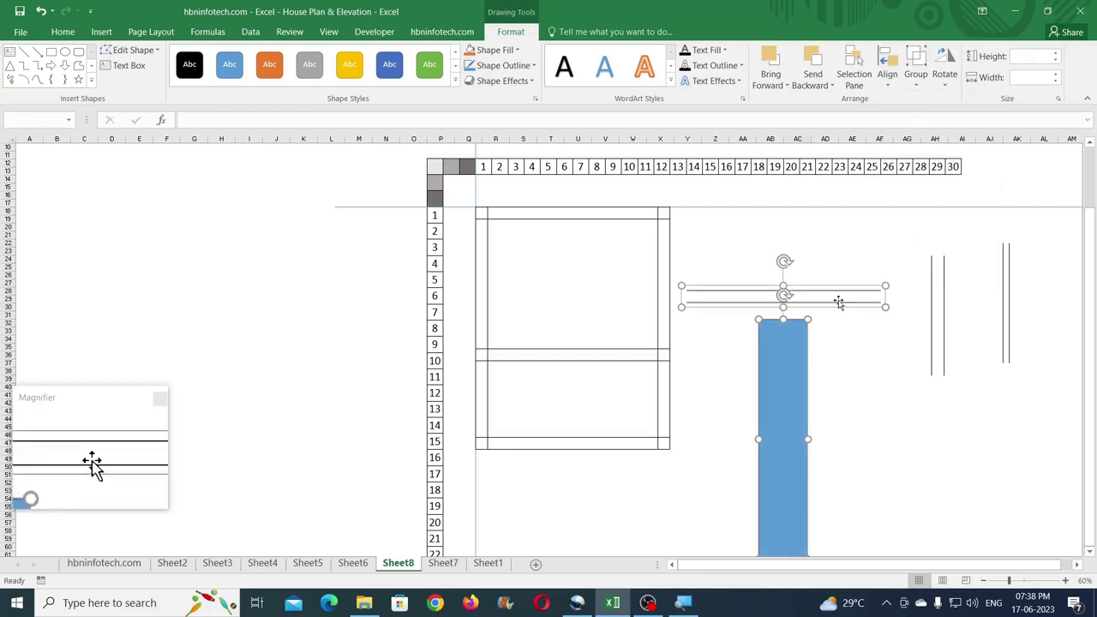
# Step: Move the aligned rectangle and line pair into the plan, flush with the outer walls, and delete the helper line pair
pyautogui.moveTo(837, 300); pyautogui.dragTo(626, 286)
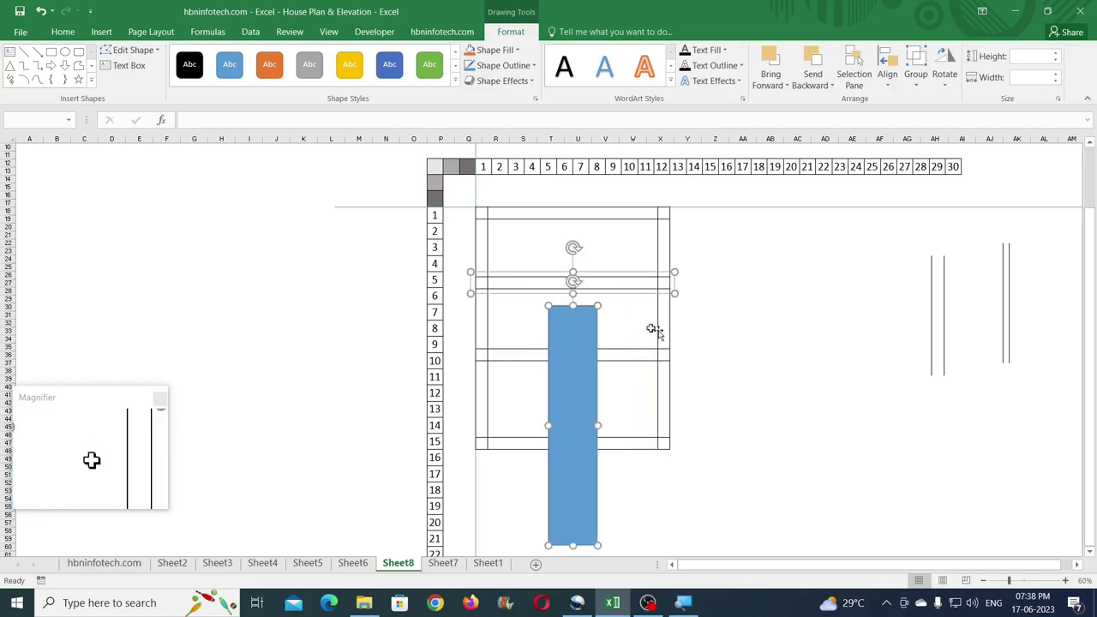
pyautogui.click(743, 328)
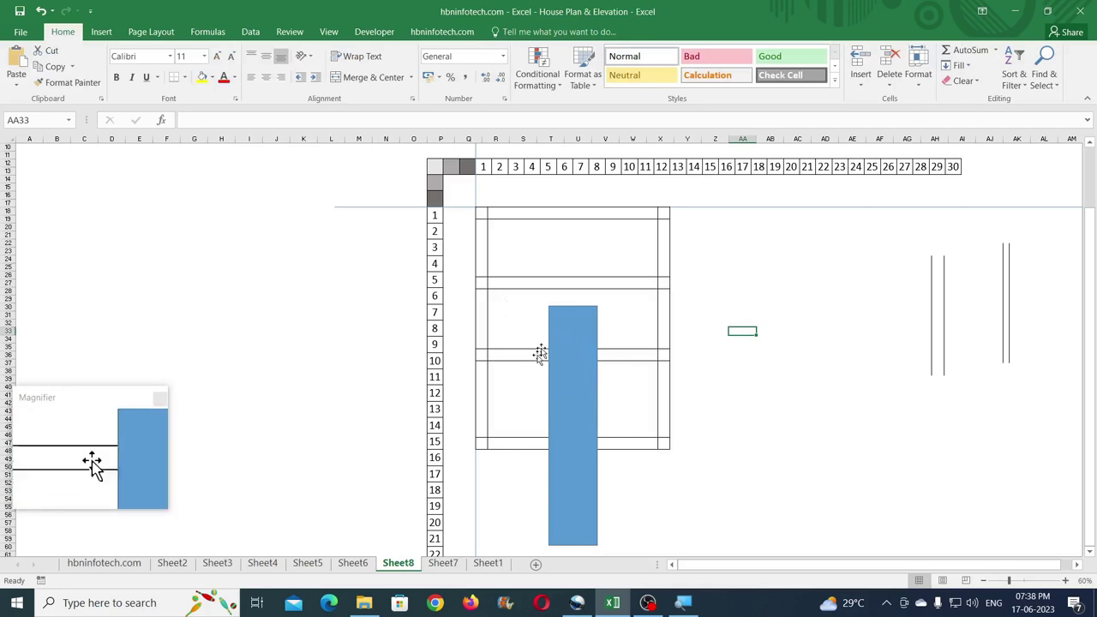
pyautogui.click(563, 290)
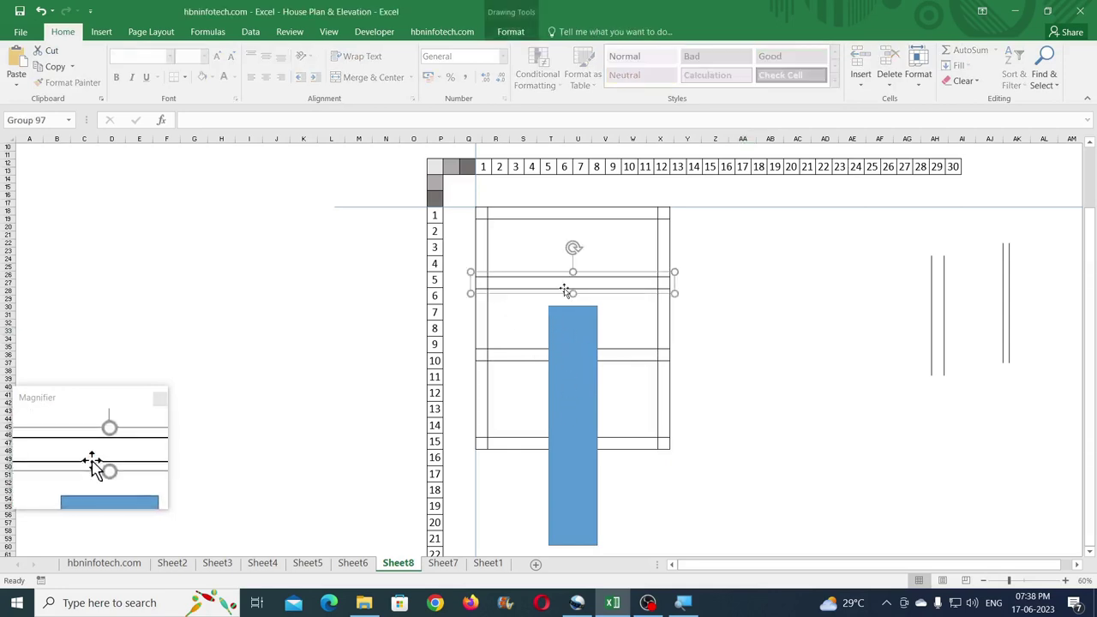
pyautogui.press('Delete')
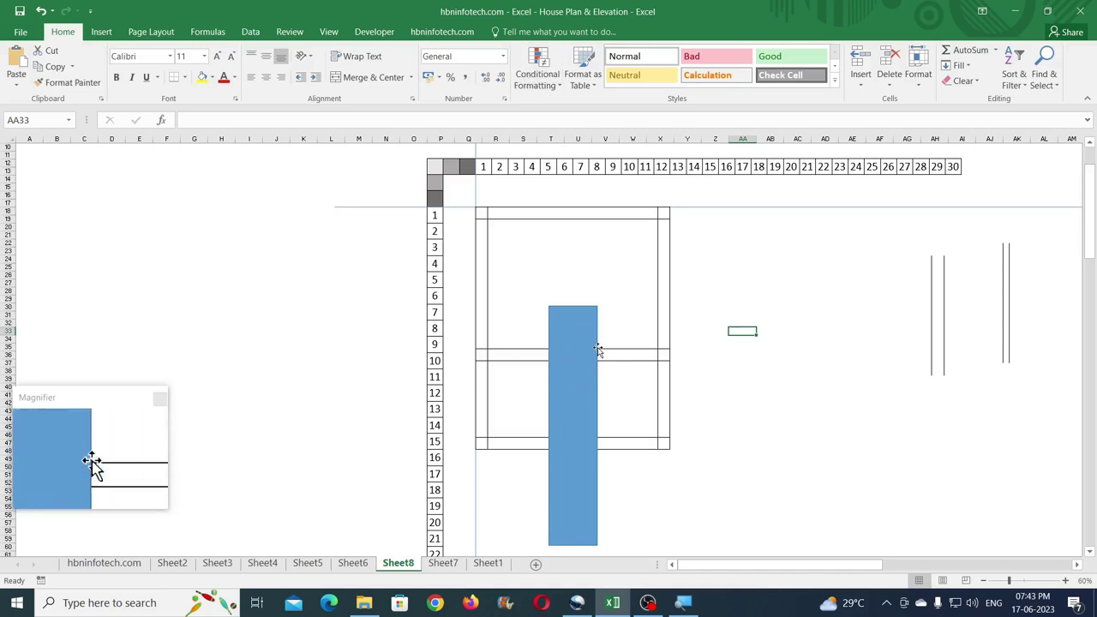
# Step: Duplicate the wide vertical line pair from under boxes 28 and 29 closer to the plan and ungroup the copy
pyautogui.click(930, 323)
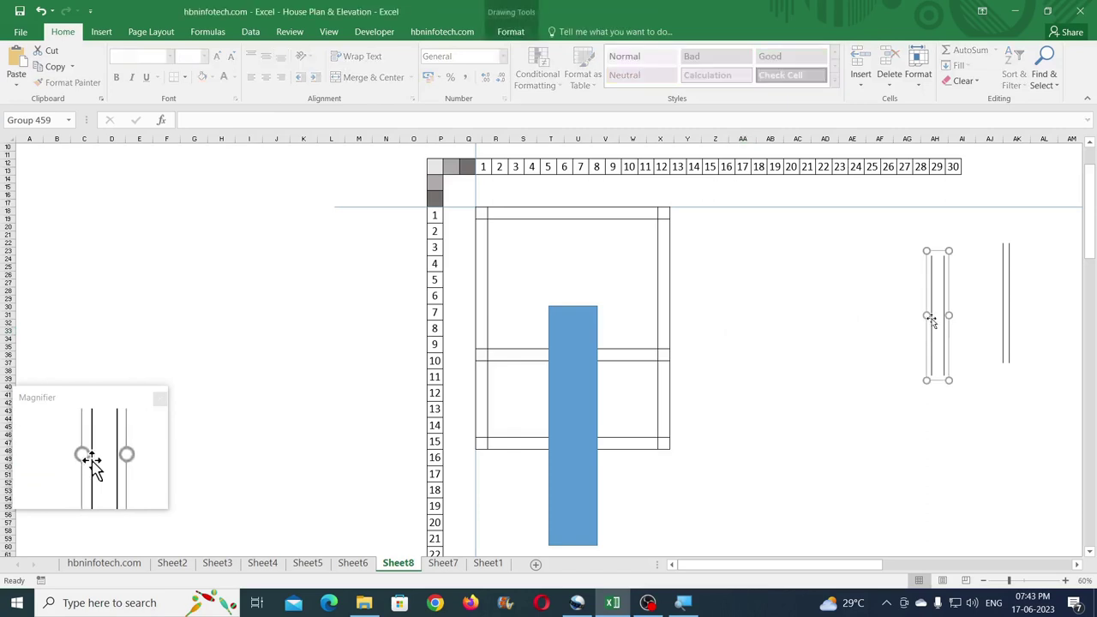
pyautogui.moveTo(929, 317); pyautogui.dragTo(755, 341)
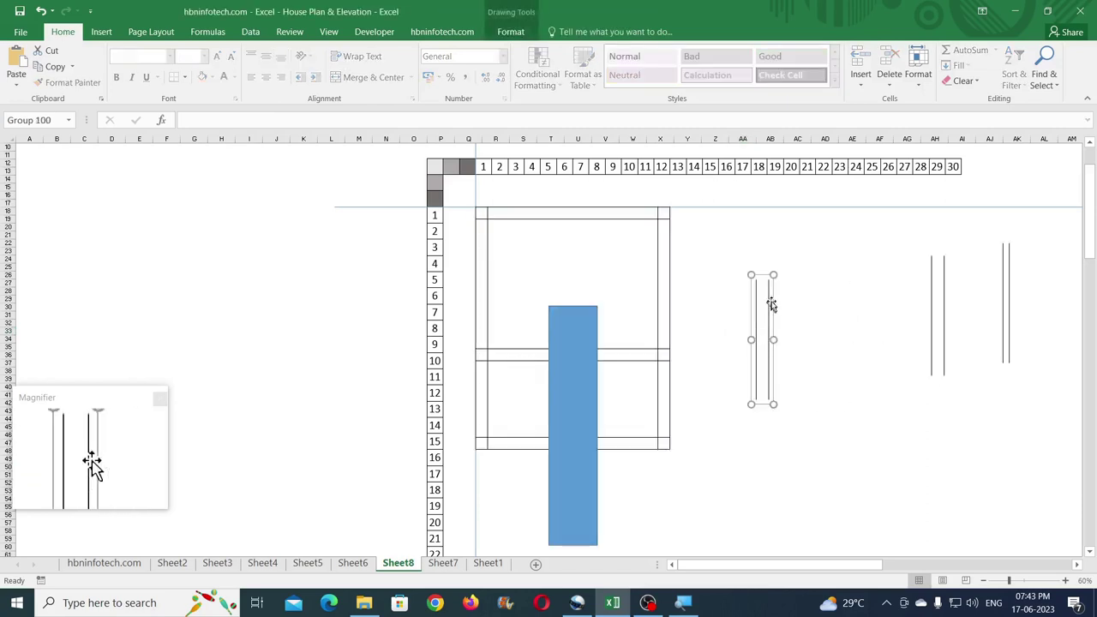
pyautogui.click(511, 32)
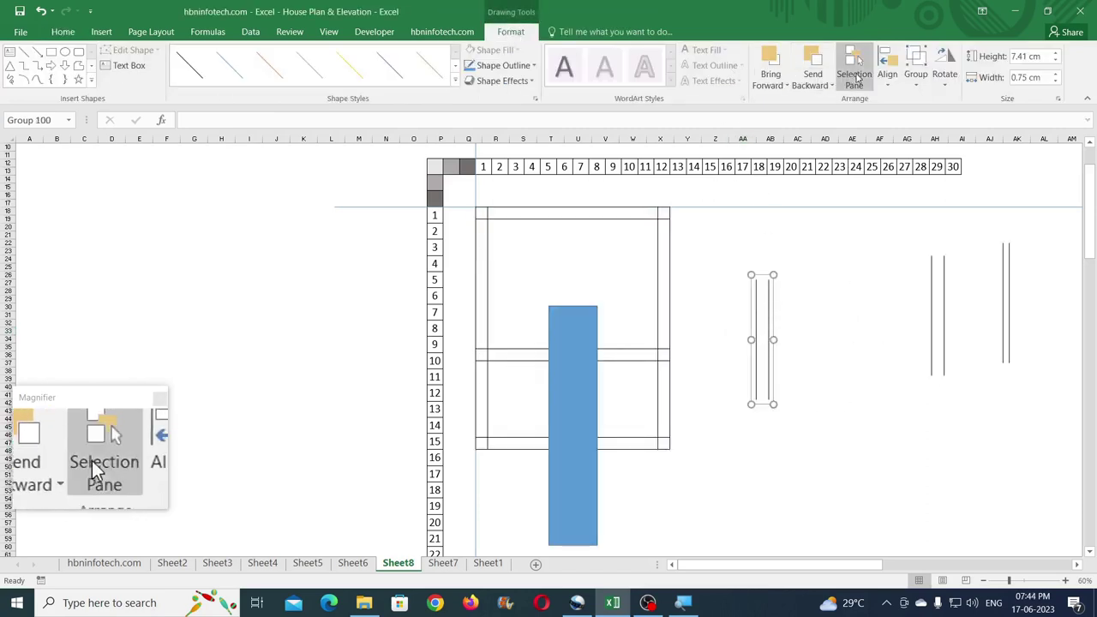
pyautogui.click(913, 86)
pyautogui.click(936, 138)
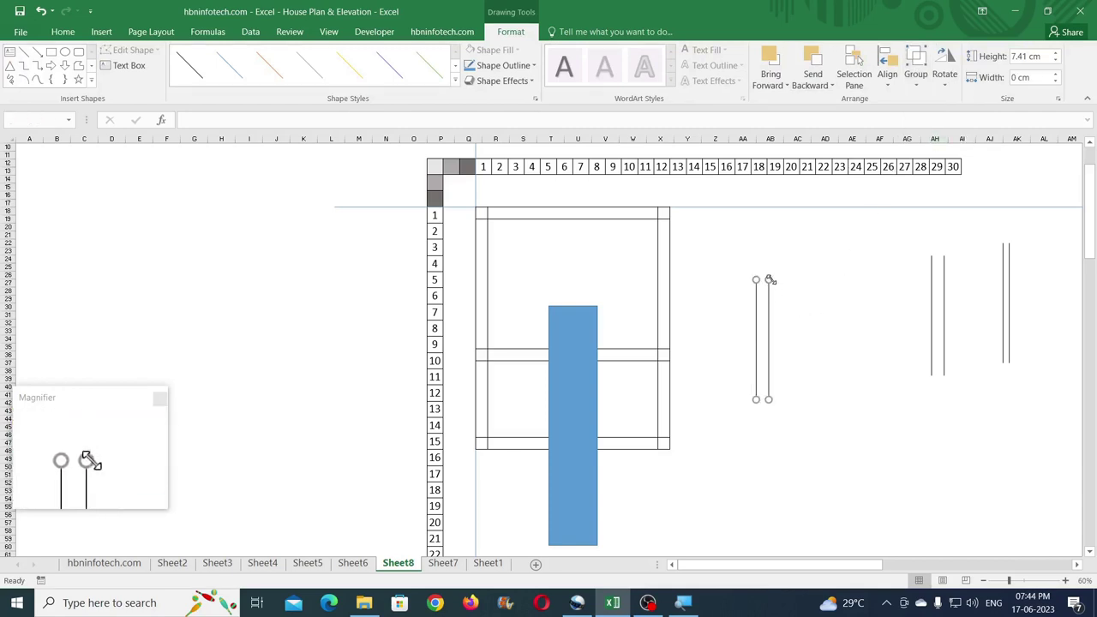
# Step: Shorten one ungrouped line and place it and its copies along both edges of the blue rectangle across the partition and bottom walls
pyautogui.moveTo(769, 279)
pyautogui.mouseDown()
pyautogui.moveTo(768, 351)
pyautogui.moveTo(712, 386)
pyautogui.moveTo(541, 368)
pyautogui.moveTo(548, 361)
pyautogui.mouseUp()
pyautogui.click(770, 372)
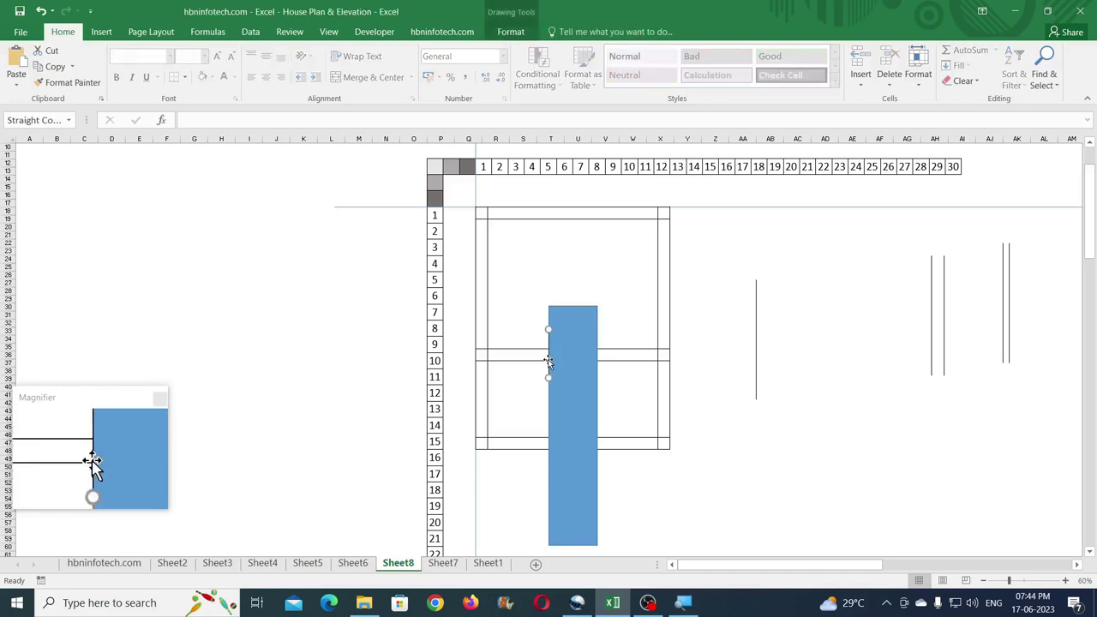
pyautogui.moveTo(548, 360); pyautogui.dragTo(597, 364)
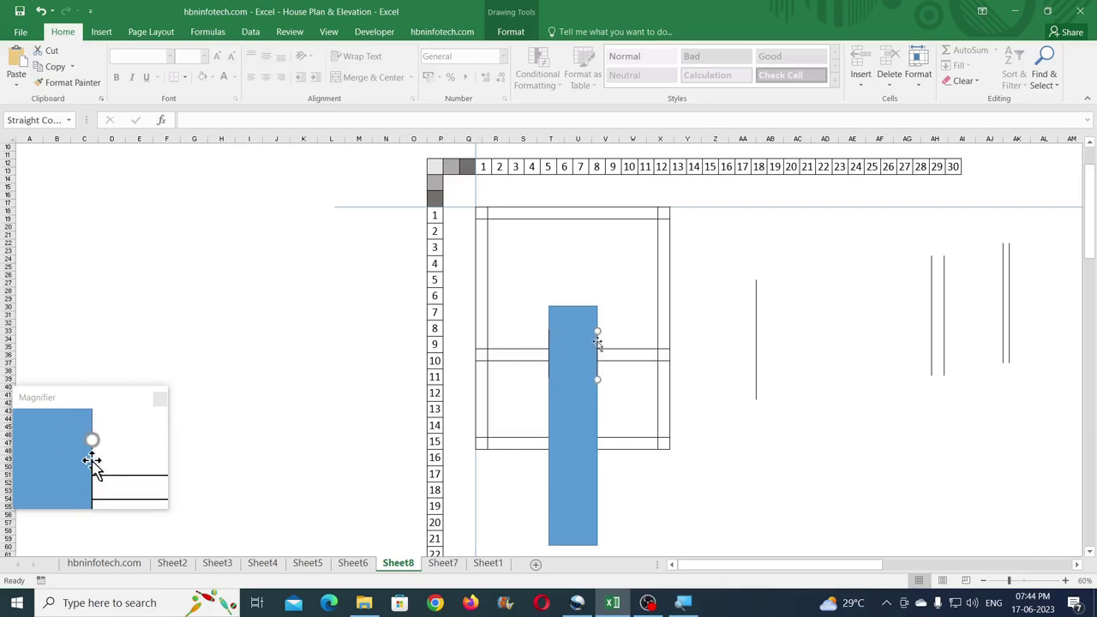
pyautogui.moveTo(600, 349)
pyautogui.mouseDown()
pyautogui.moveTo(546, 458)
pyautogui.moveTo(599, 464)
pyautogui.mouseUp()
pyautogui.click(685, 467)
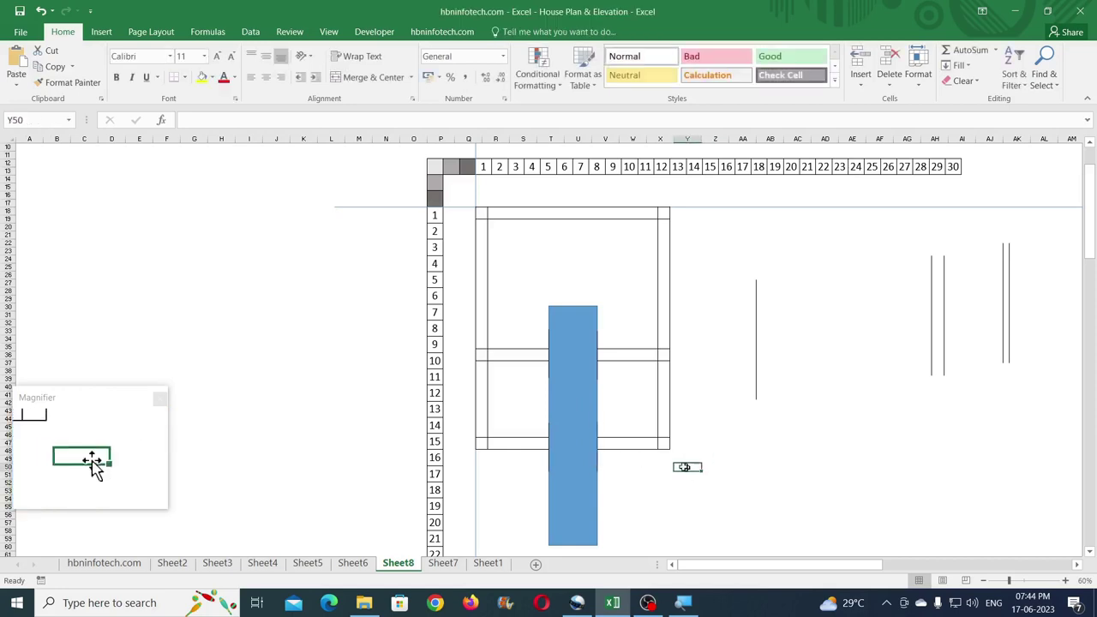
# Step: Delete the blue rectangle, and ungroup all the wall line pairs of the plan into single lines
pyautogui.click(568, 383)
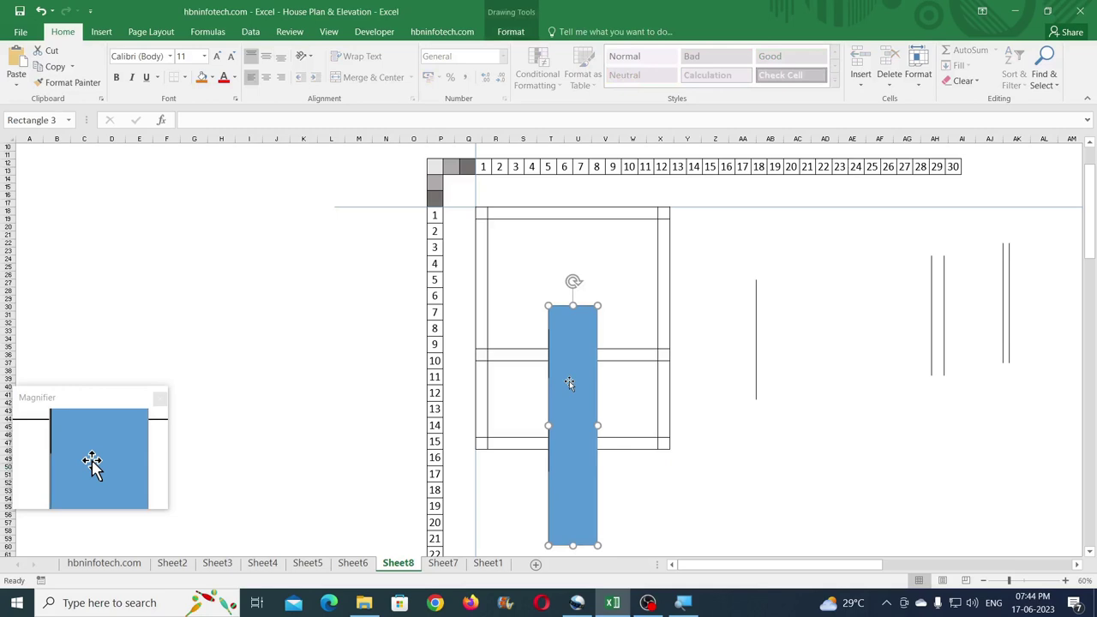
pyautogui.press('Delete')
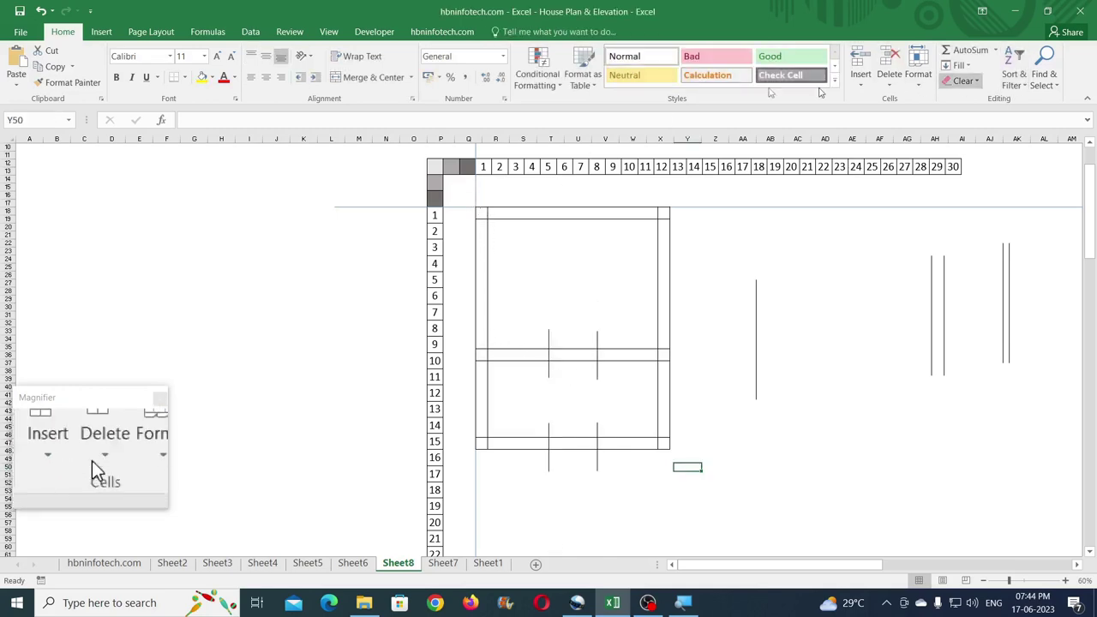
pyautogui.click(1044, 77)
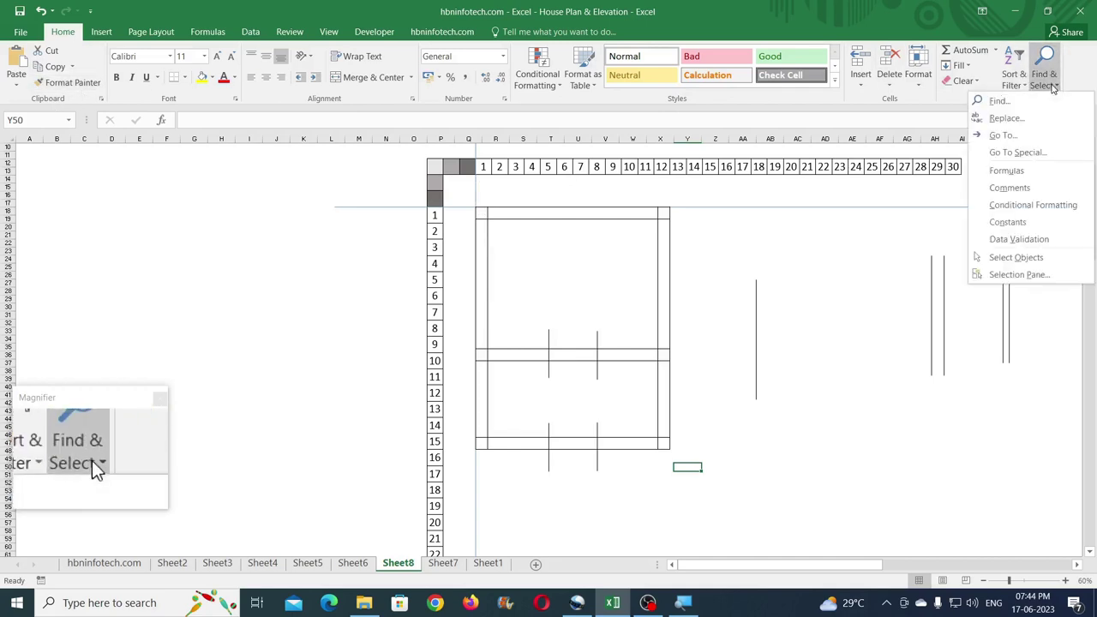
pyautogui.click(1015, 257)
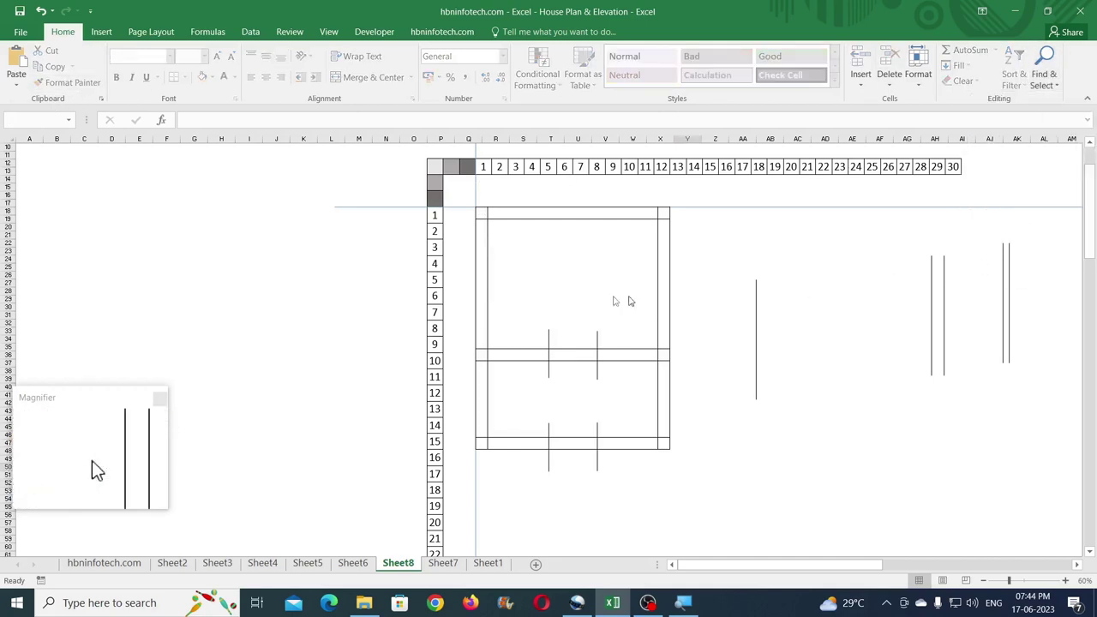
pyautogui.moveTo(462, 195)
pyautogui.mouseDown()
pyautogui.moveTo(632, 338)
pyautogui.moveTo(698, 485)
pyautogui.mouseUp()
pyautogui.click(510, 32)
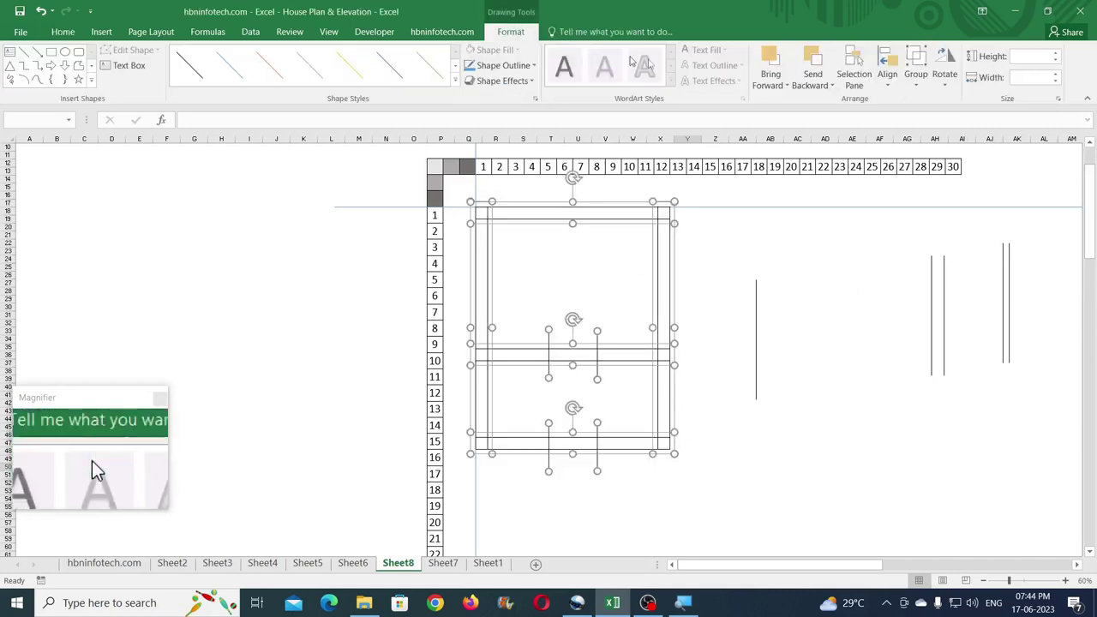
pyautogui.click(923, 88)
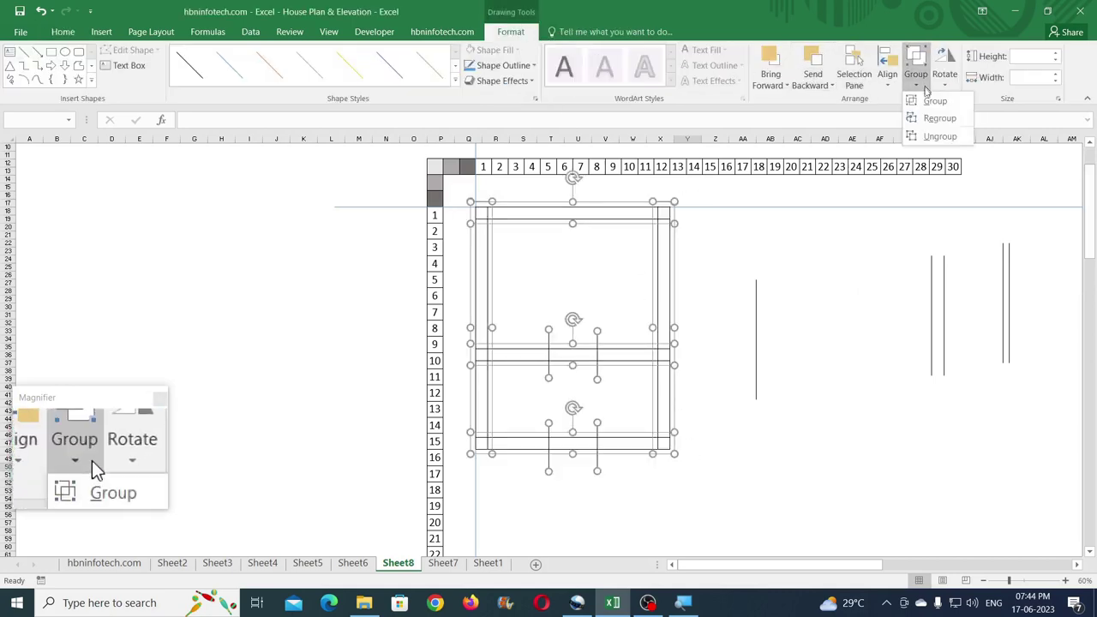
pyautogui.click(939, 137)
pyautogui.press('Escape')
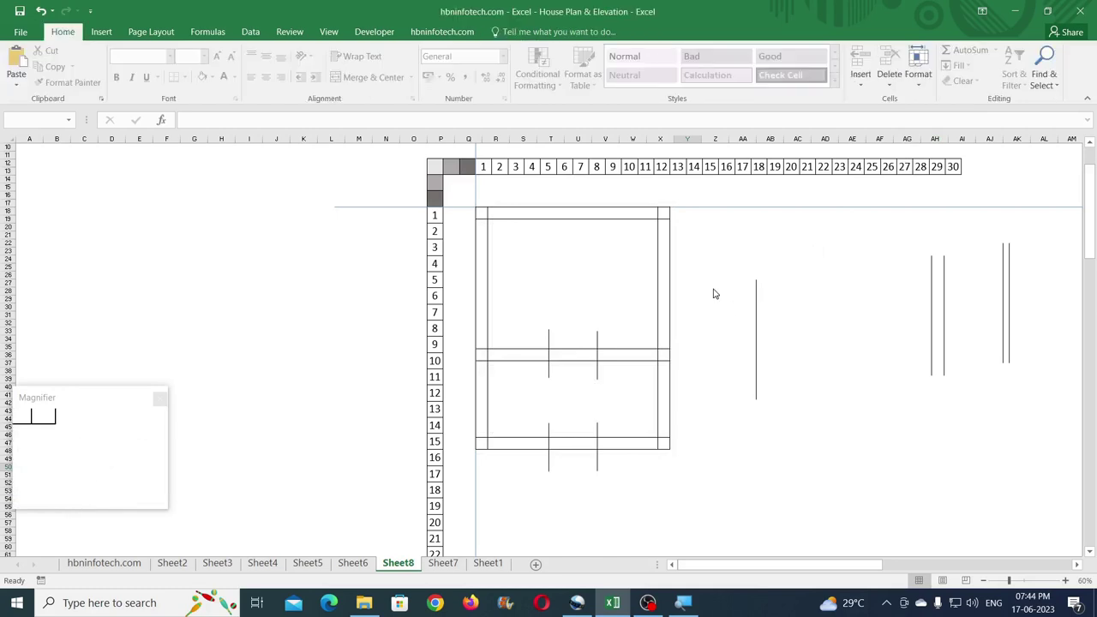
# Step: Trim the inner top wall line and the inner left wall line so they meet at the room's upper-left inner corner
pyautogui.click(480, 222)
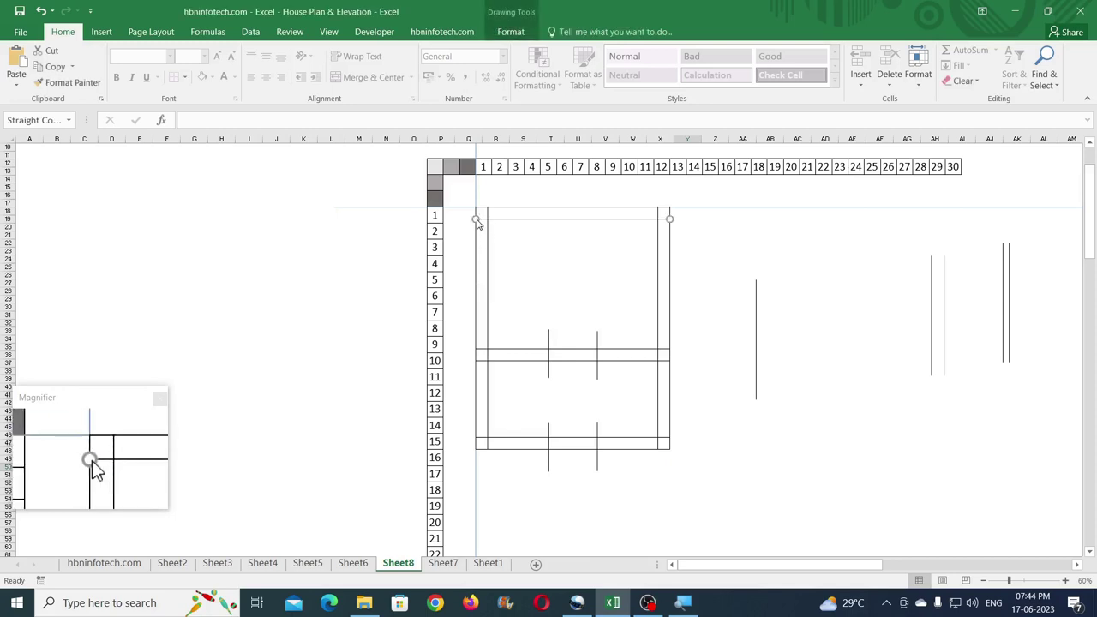
pyautogui.moveTo(477, 219); pyautogui.dragTo(492, 218)
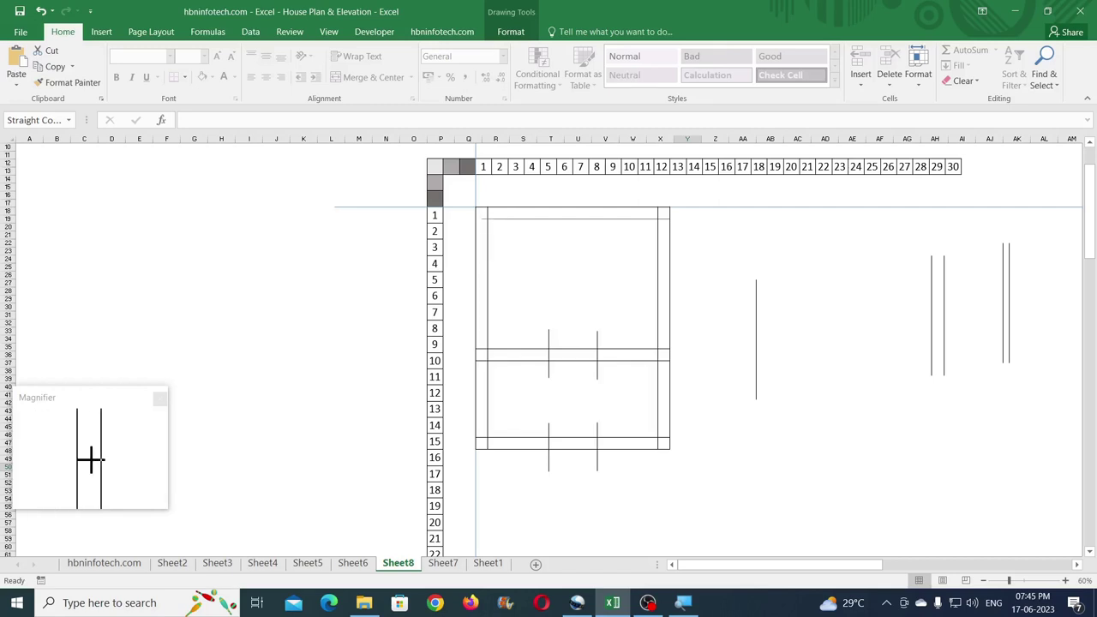
pyautogui.moveTo(669, 220); pyautogui.dragTo(670, 218)
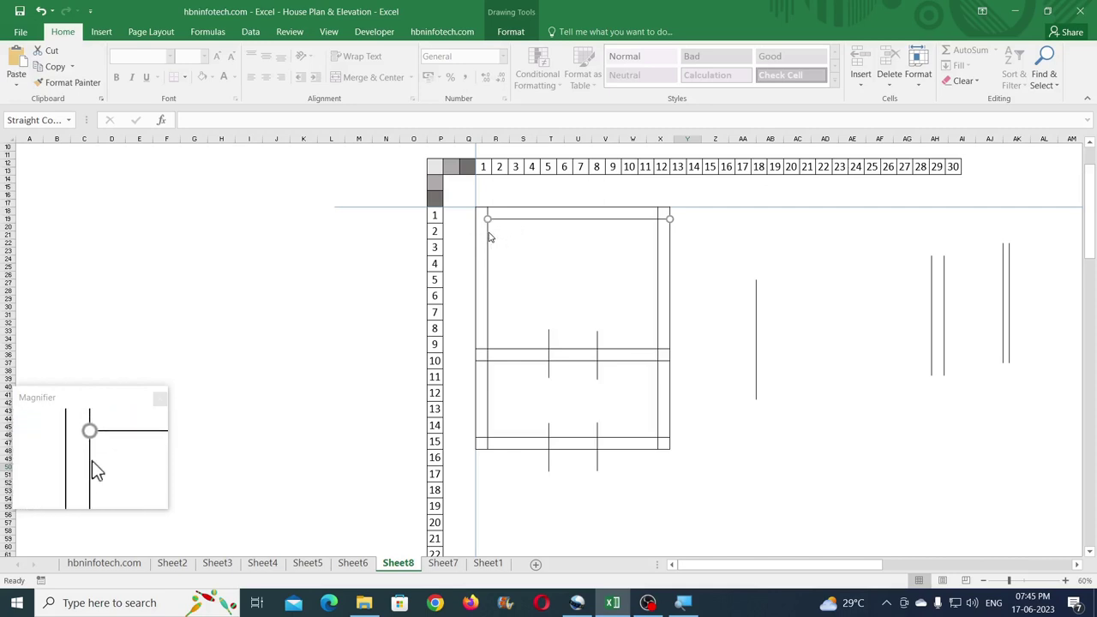
pyautogui.click(488, 238)
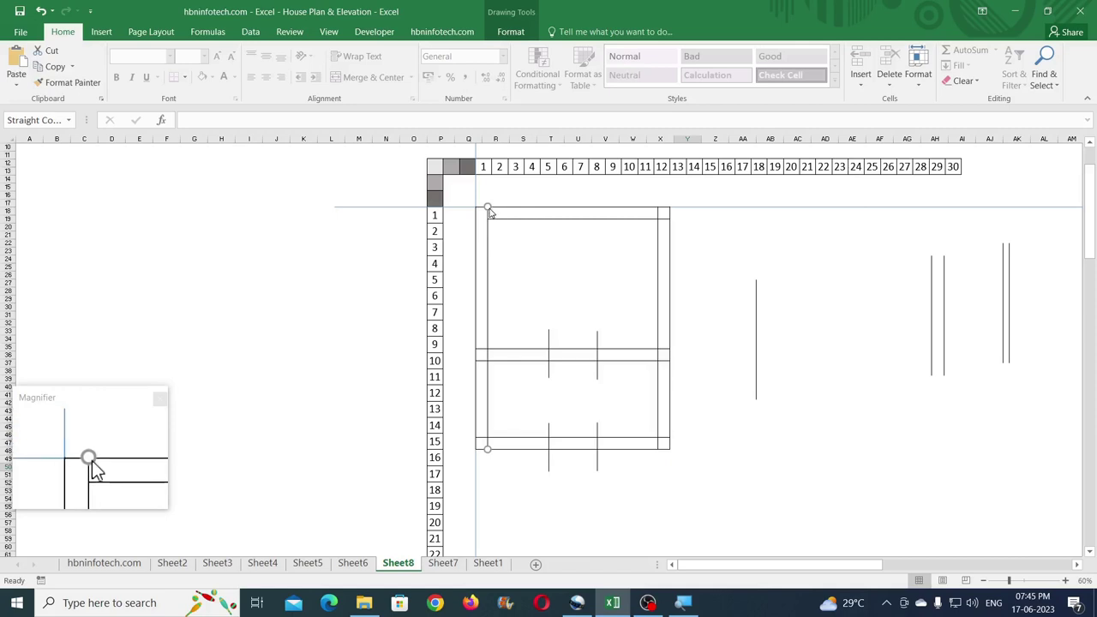
pyautogui.moveTo(487, 207); pyautogui.dragTo(489, 219)
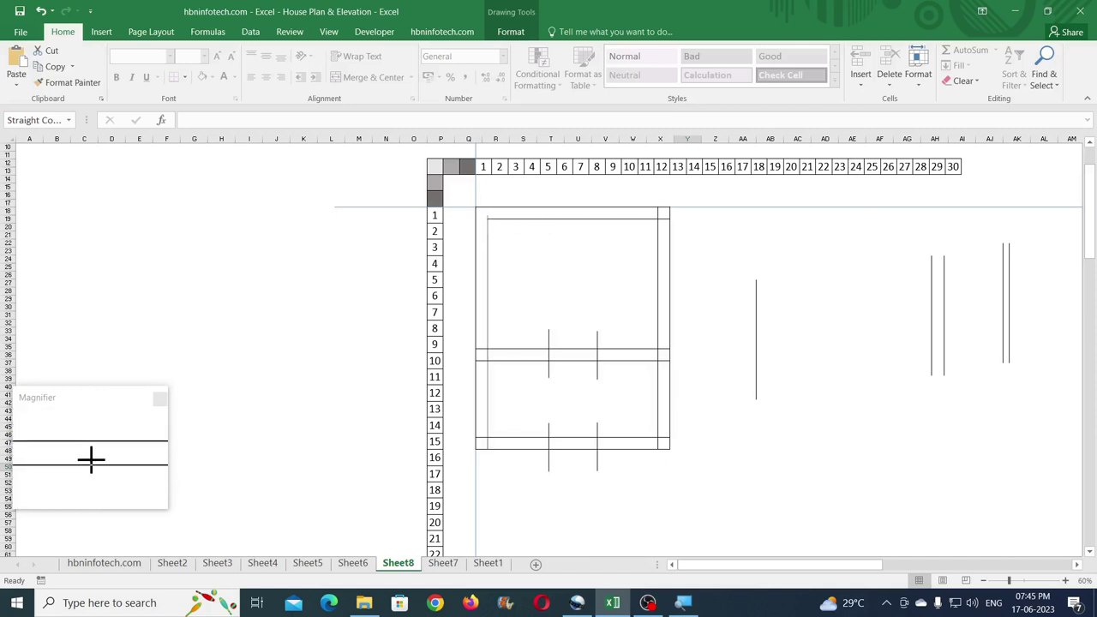
pyautogui.moveTo(488, 220); pyautogui.dragTo(487, 219)
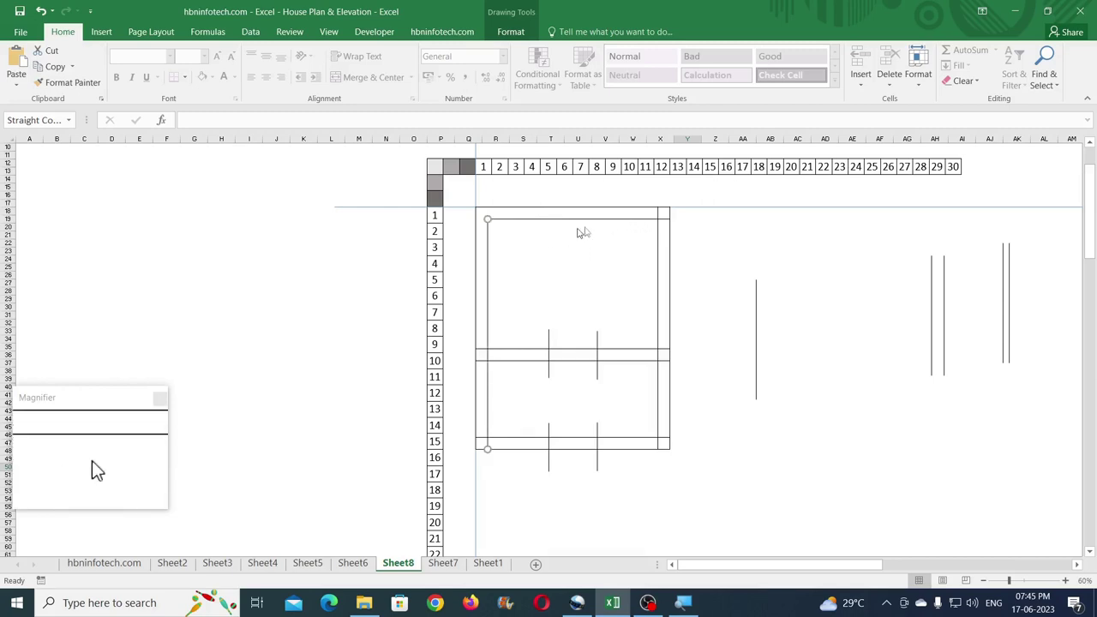
# Step: Trim the inner right wall line and the inner top wall line so they meet at the room's upper-right inner corner
pyautogui.click(658, 214)
pyautogui.moveTo(656, 213); pyautogui.dragTo(647, 222)
pyautogui.click(669, 226)
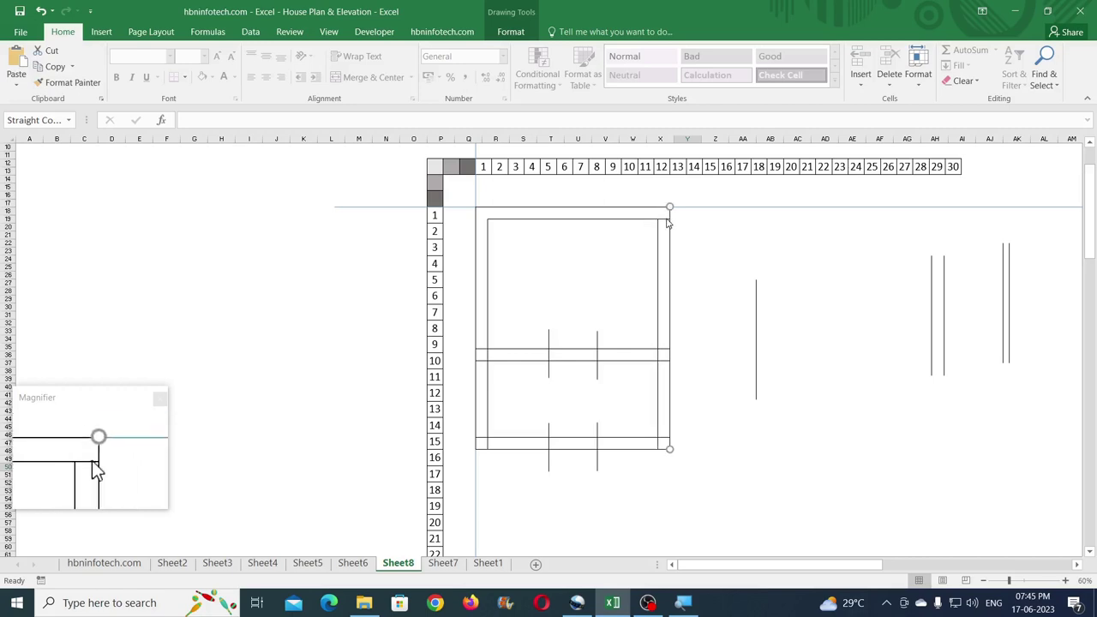
pyautogui.click(579, 220)
pyautogui.moveTo(670, 223); pyautogui.dragTo(649, 225)
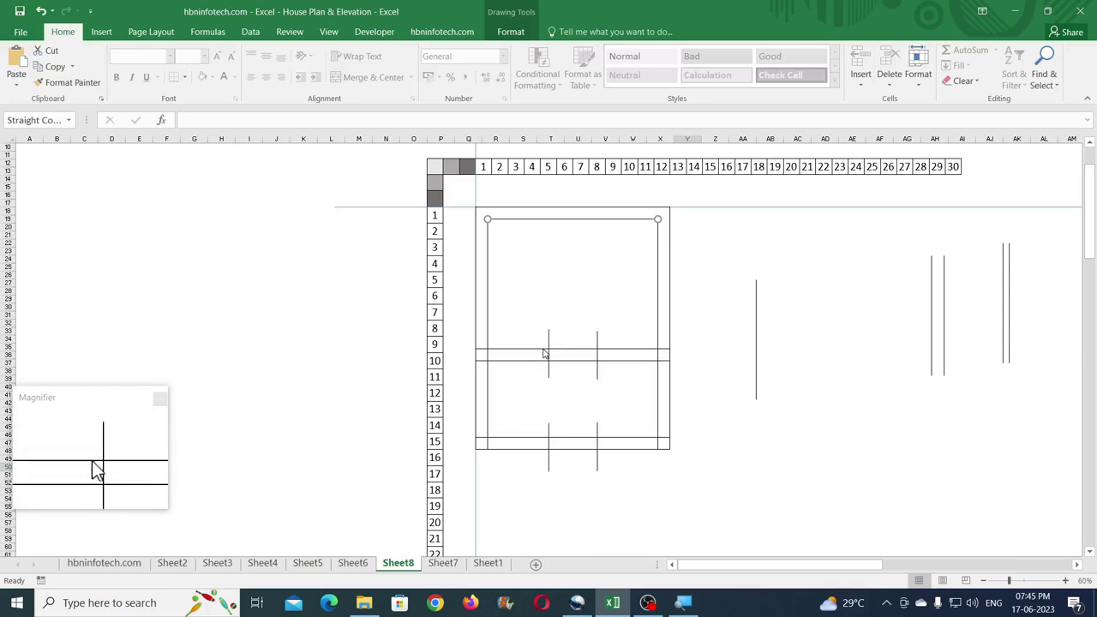
# Step: Trim the partition's upper line and the inner left wall line so they meet at the upper room's lower-left corner
pyautogui.click(481, 350)
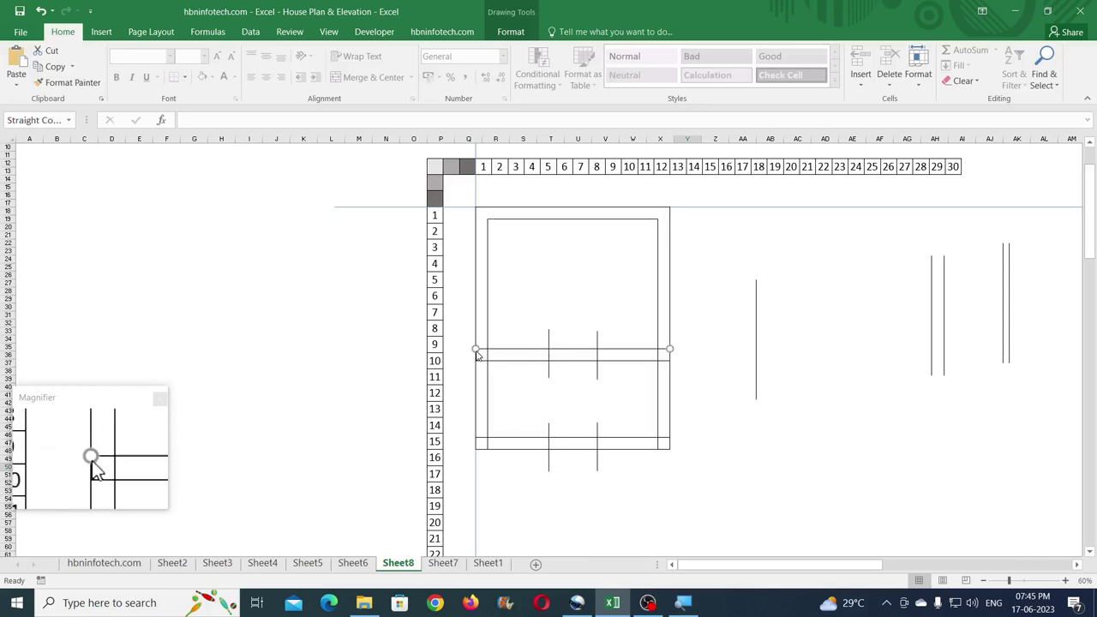
pyautogui.moveTo(478, 349); pyautogui.dragTo(486, 364)
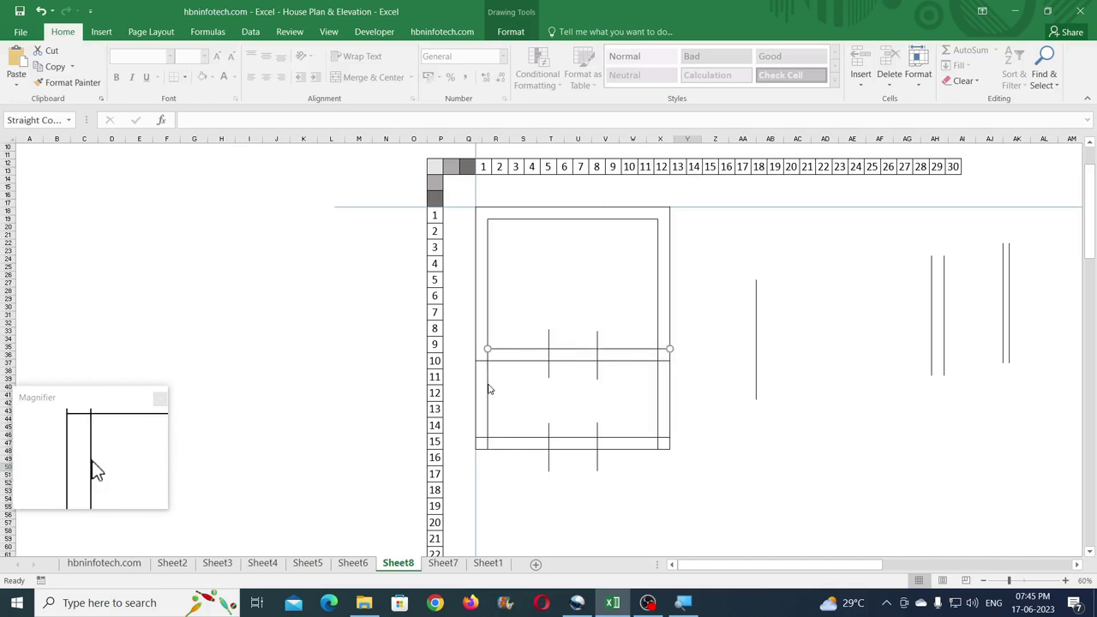
pyautogui.click(487, 387)
pyautogui.moveTo(487, 451); pyautogui.dragTo(501, 347)
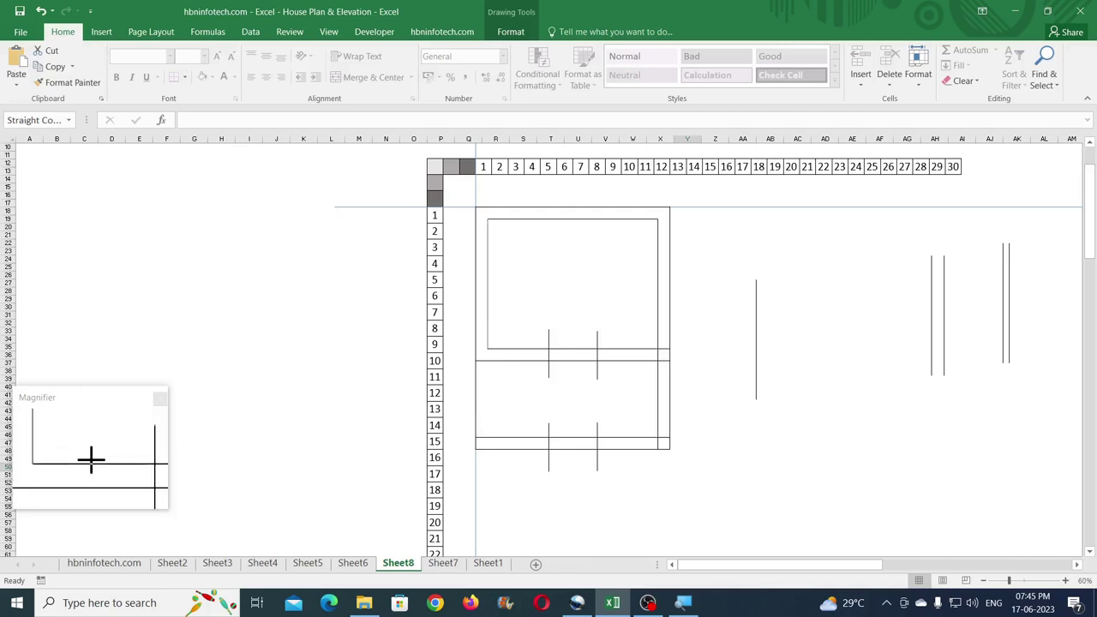
pyautogui.moveTo(487, 220); pyautogui.dragTo(487, 347)
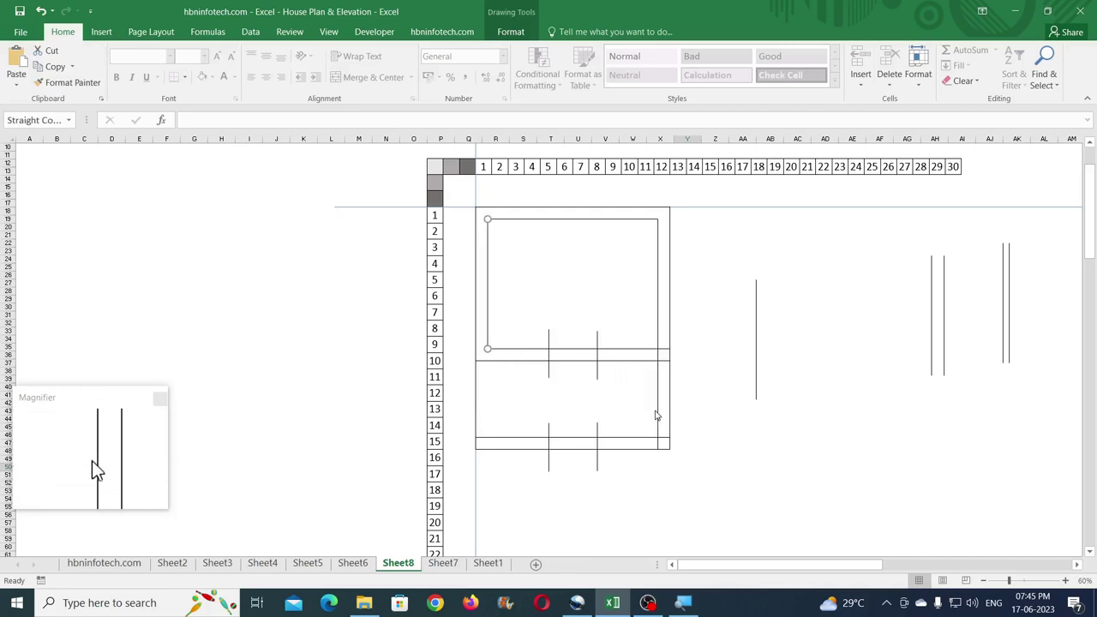
# Step: Trim the partition's upper line and the inner right wall line so they meet at the upper room's lower-right corner
pyautogui.moveTo(669, 349); pyautogui.dragTo(656, 355)
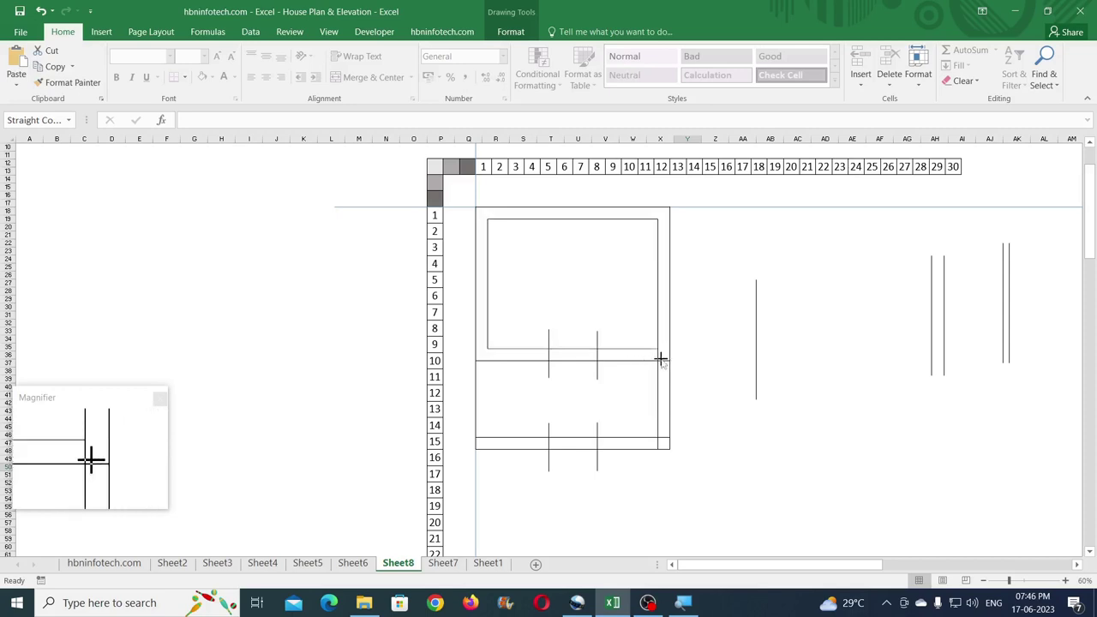
pyautogui.click(657, 391)
pyautogui.moveTo(657, 448); pyautogui.dragTo(657, 350)
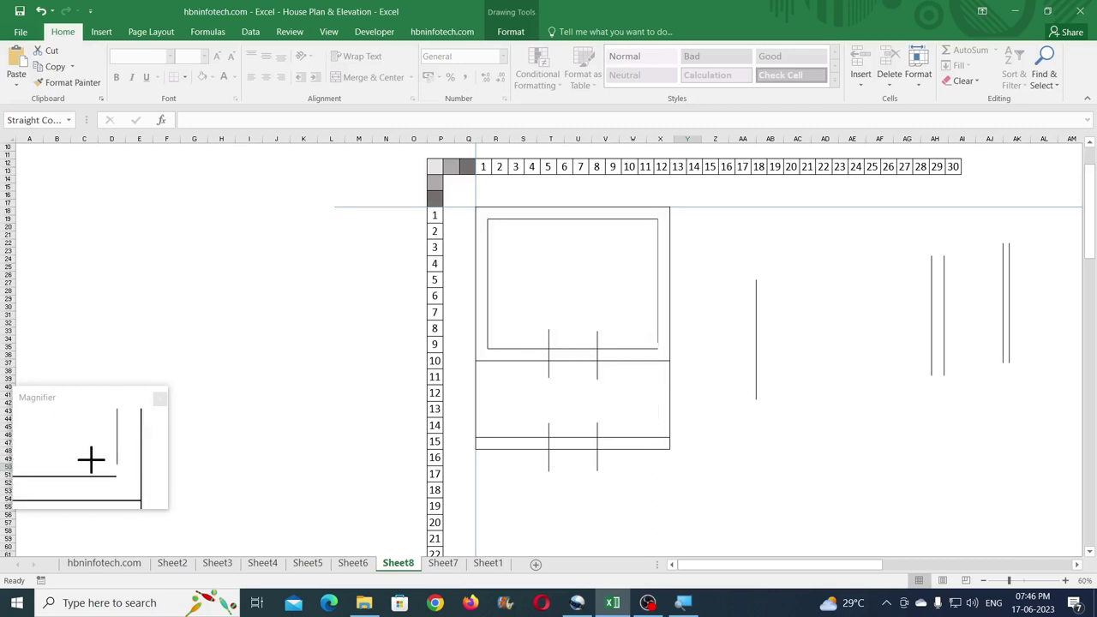
# Step: Shorten the partition's upper line to end at the opening's left jamb, and trim the jamb's upper end to that line
pyautogui.click(653, 349)
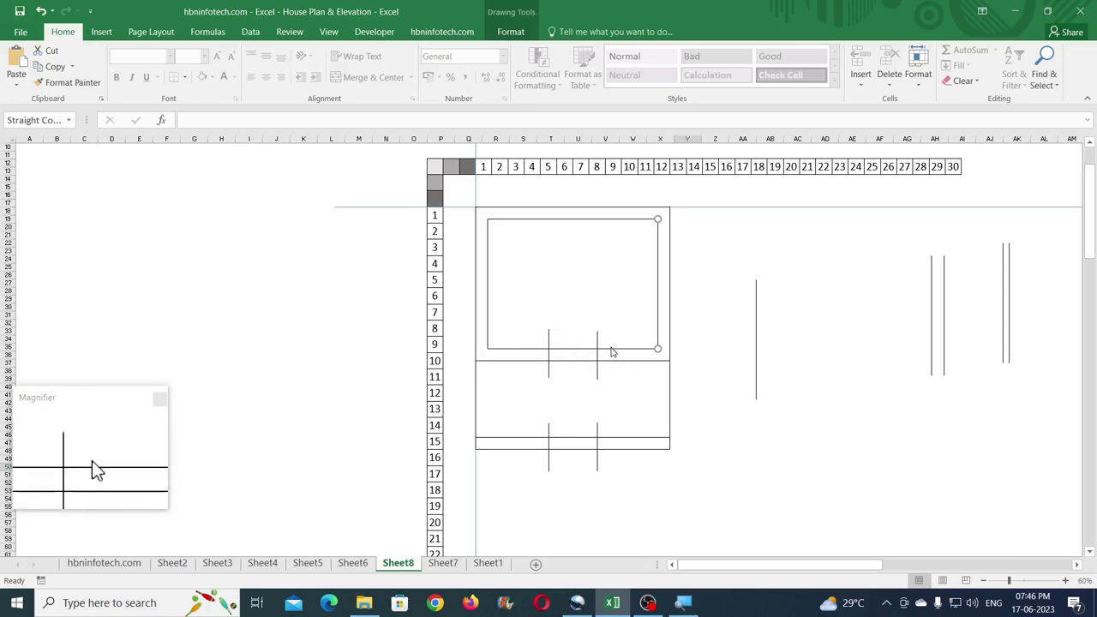
pyautogui.moveTo(657, 349); pyautogui.dragTo(570, 353)
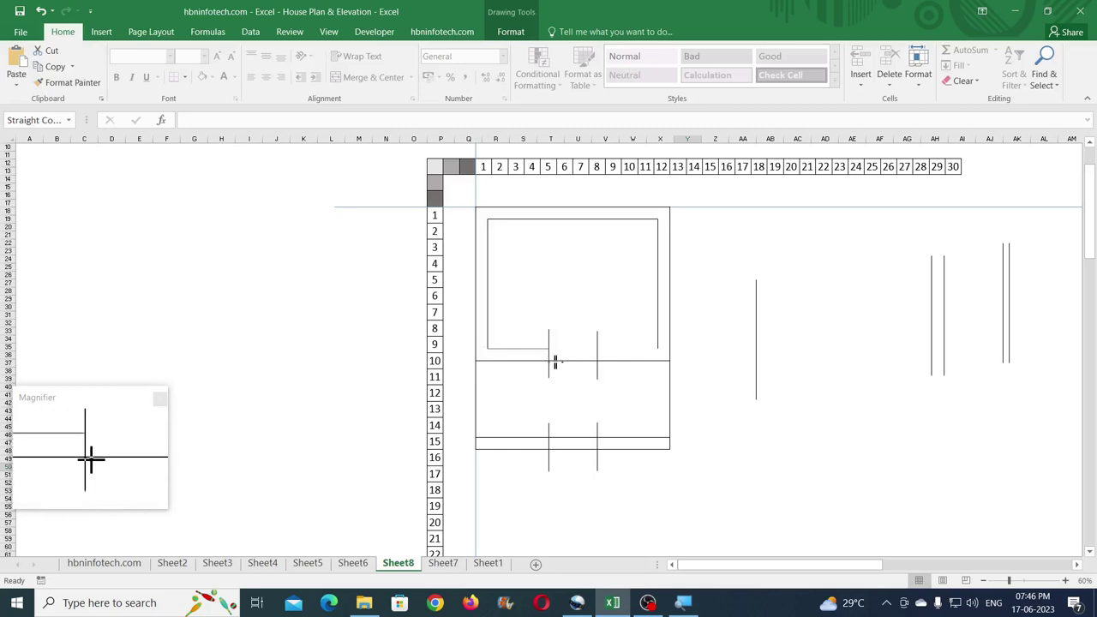
pyautogui.moveTo(537, 352); pyautogui.dragTo(549, 350)
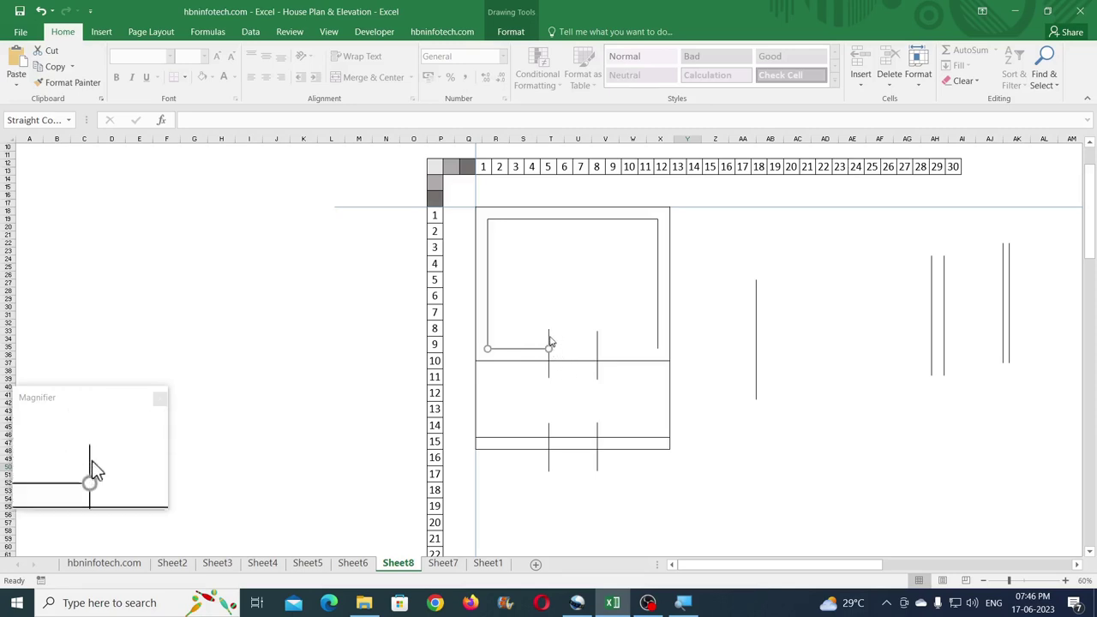
pyautogui.moveTo(548, 330); pyautogui.dragTo(548, 350)
pyautogui.click(551, 378)
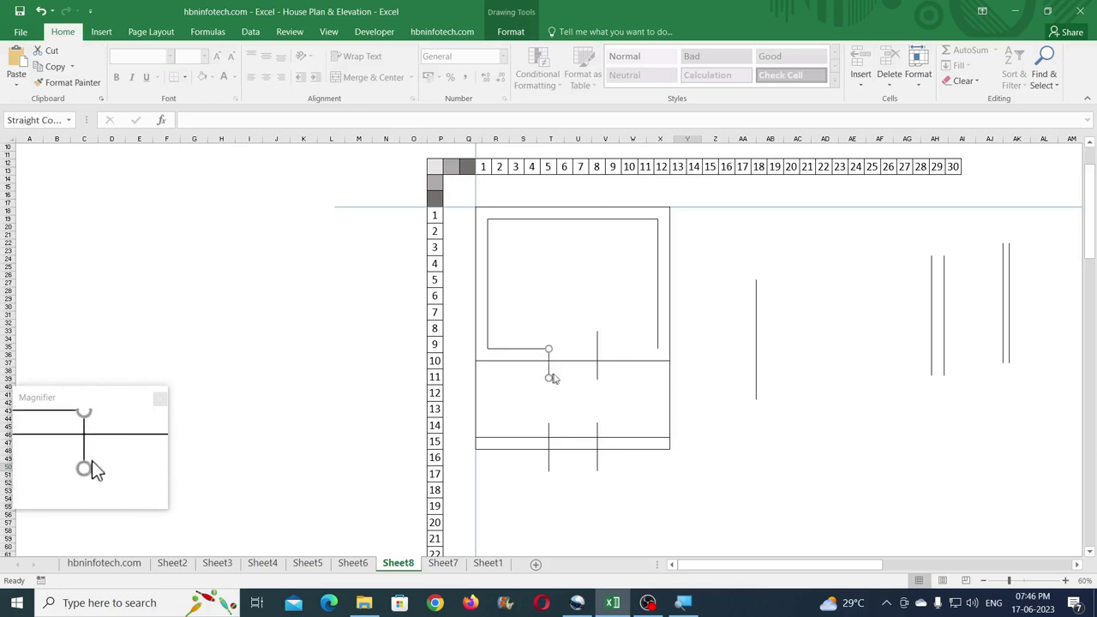
# Step: Shorten the partition's lower line to end at the opening's left jamb, and trim the jamb's lower end to that line
pyautogui.click(649, 361)
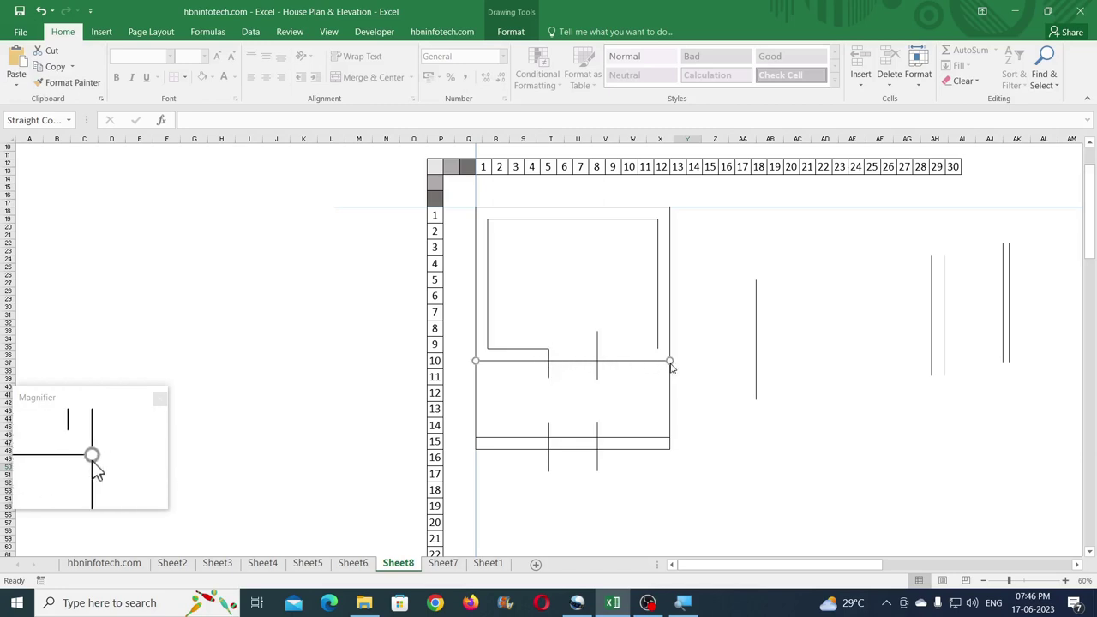
pyautogui.moveTo(670, 361); pyautogui.dragTo(549, 361)
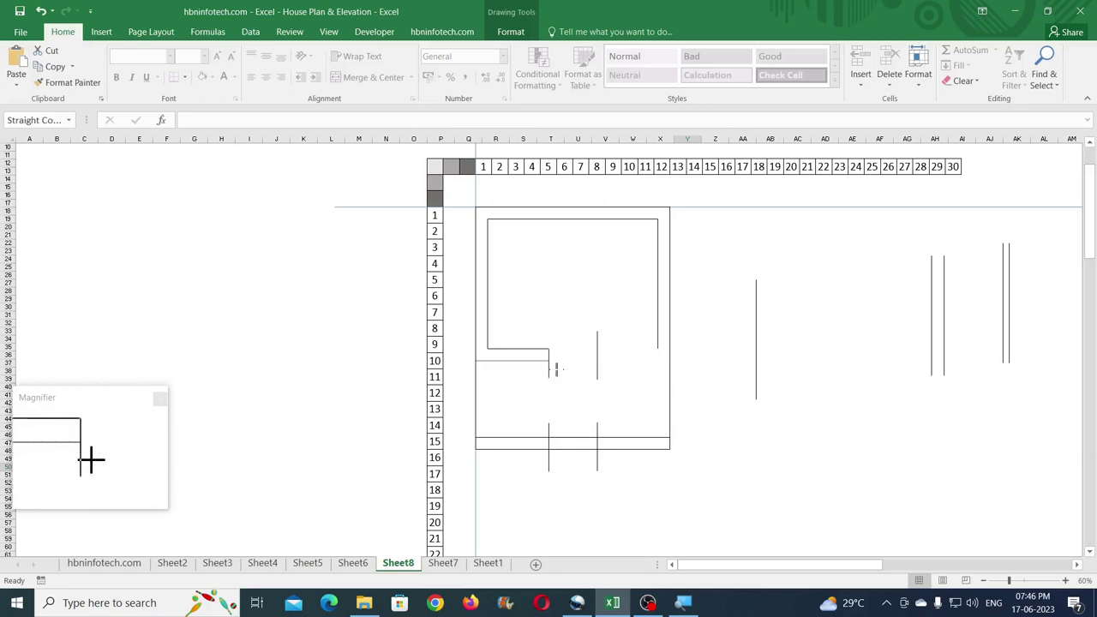
pyautogui.click(549, 378)
pyautogui.moveTo(549, 378); pyautogui.dragTo(548, 361)
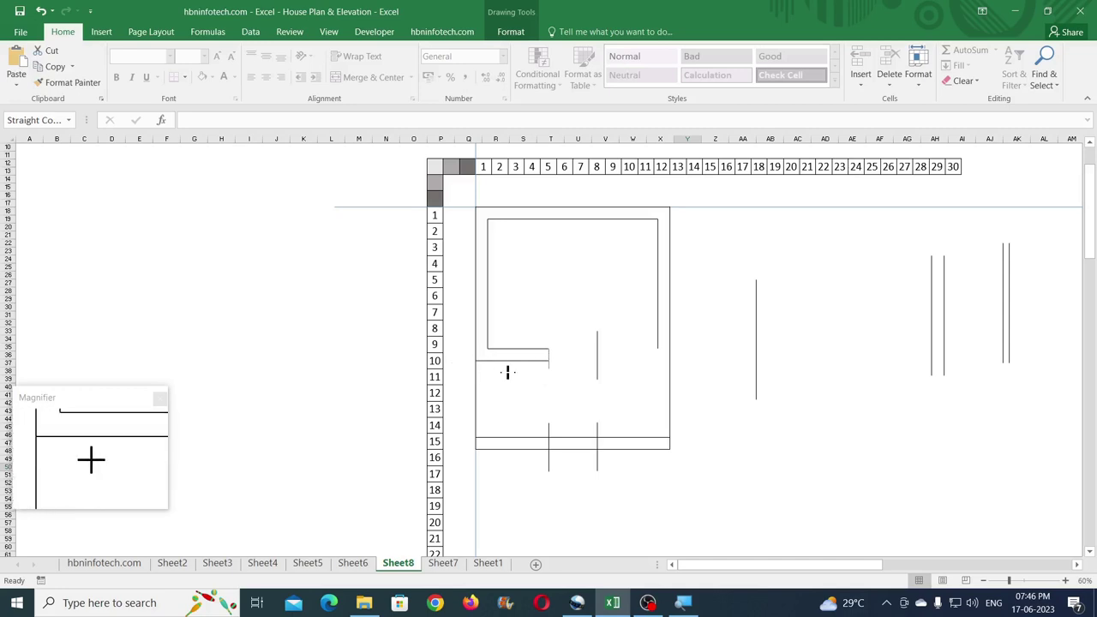
# Step: Trim the lower end of the partition opening's left jamb so it stops exactly on the partition's lower line
pyautogui.moveTo(548, 348); pyautogui.dragTo(549, 368)
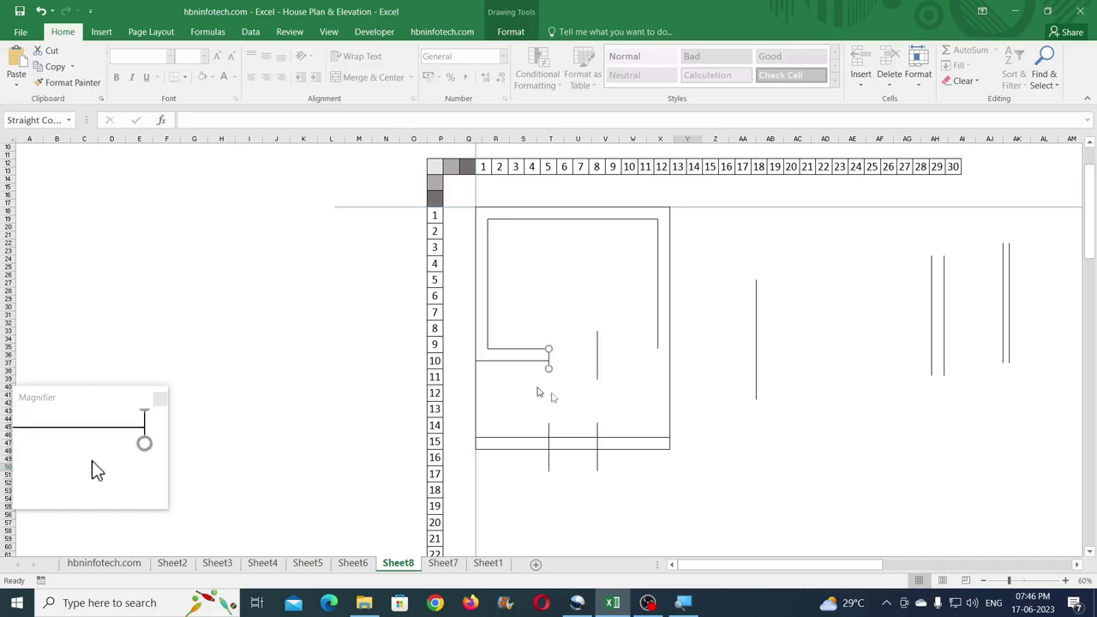
pyautogui.click(1065, 581)
pyautogui.click(1066, 582)
pyautogui.click(1066, 581)
pyautogui.click(1067, 581)
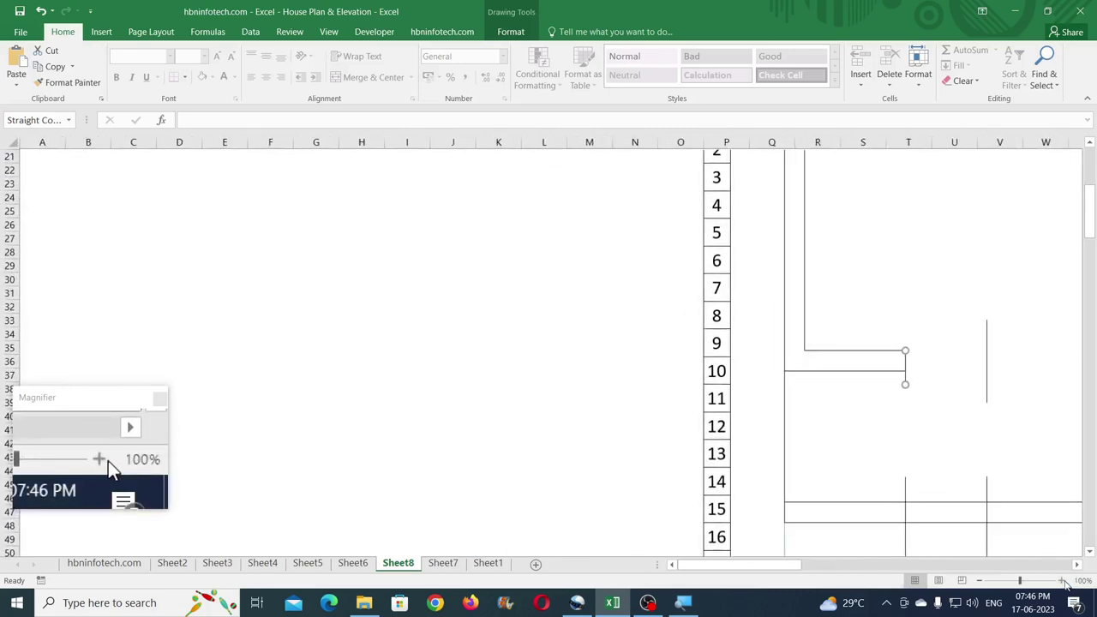
pyautogui.moveTo(780, 572); pyautogui.dragTo(834, 573)
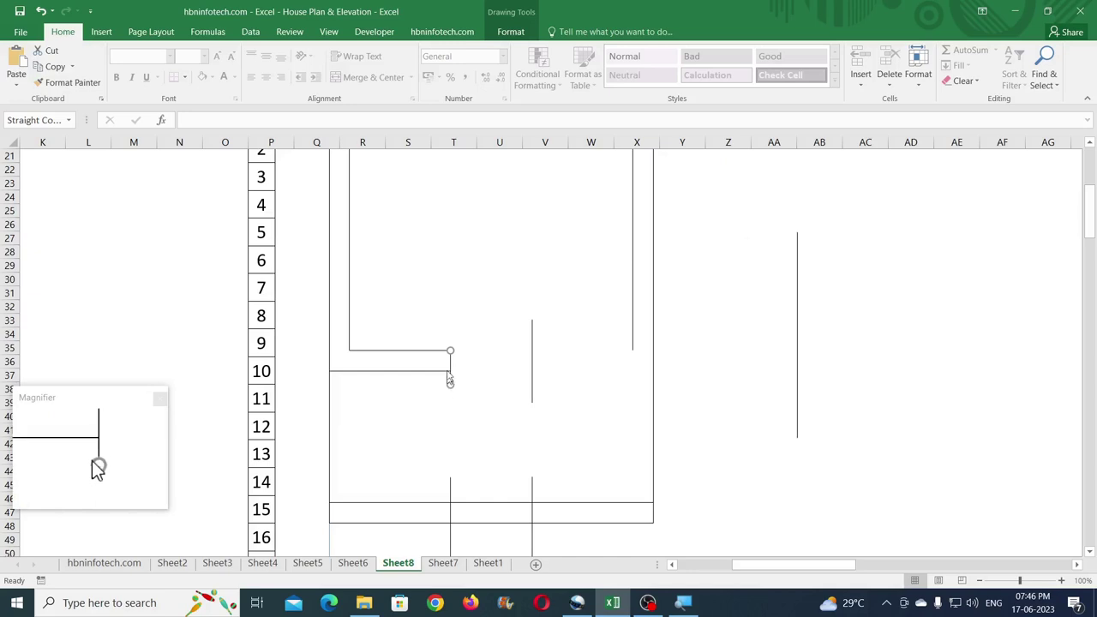
pyautogui.moveTo(450, 388); pyautogui.dragTo(434, 370)
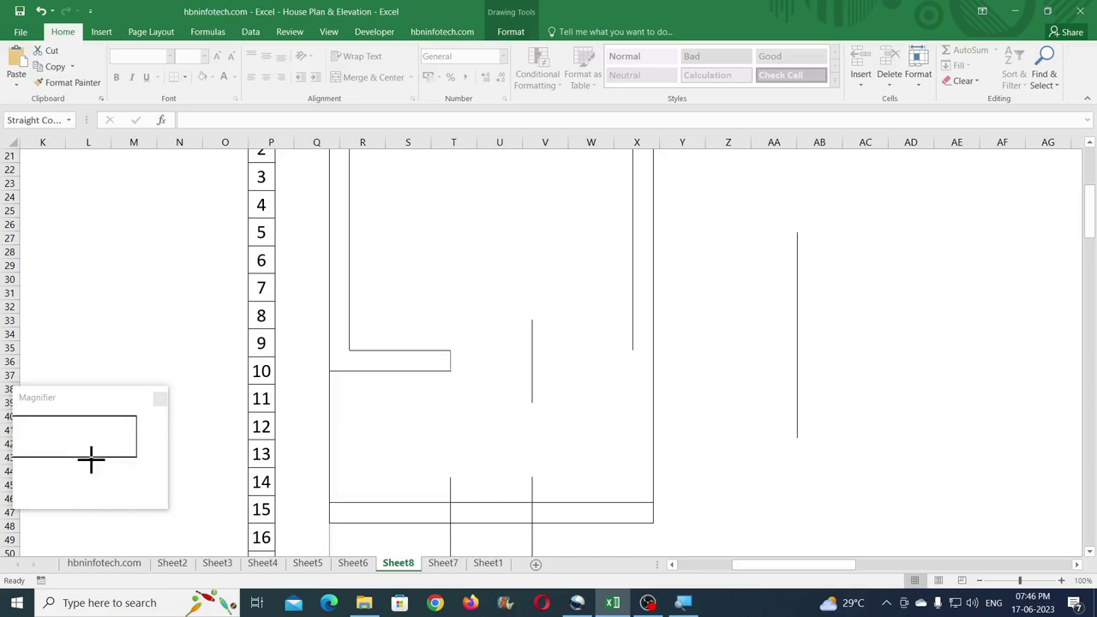
pyautogui.click(449, 363)
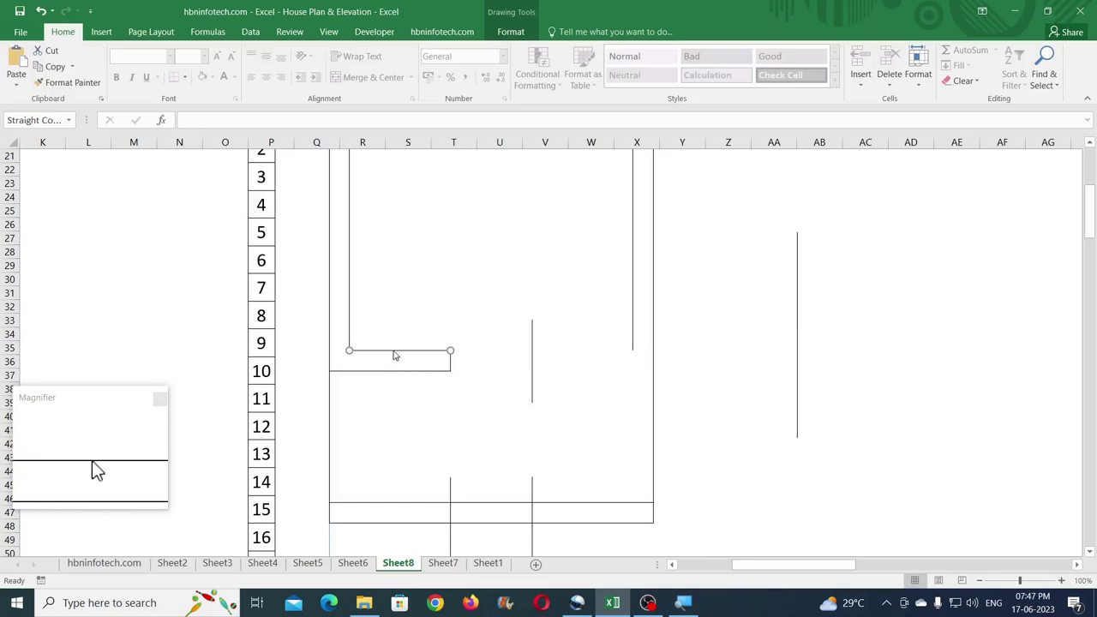
# Step: Copy the partition's upper and lower lines to the opening's right side, extending the upper copy to meet the right jamb
pyautogui.moveTo(393, 349); pyautogui.dragTo(596, 384)
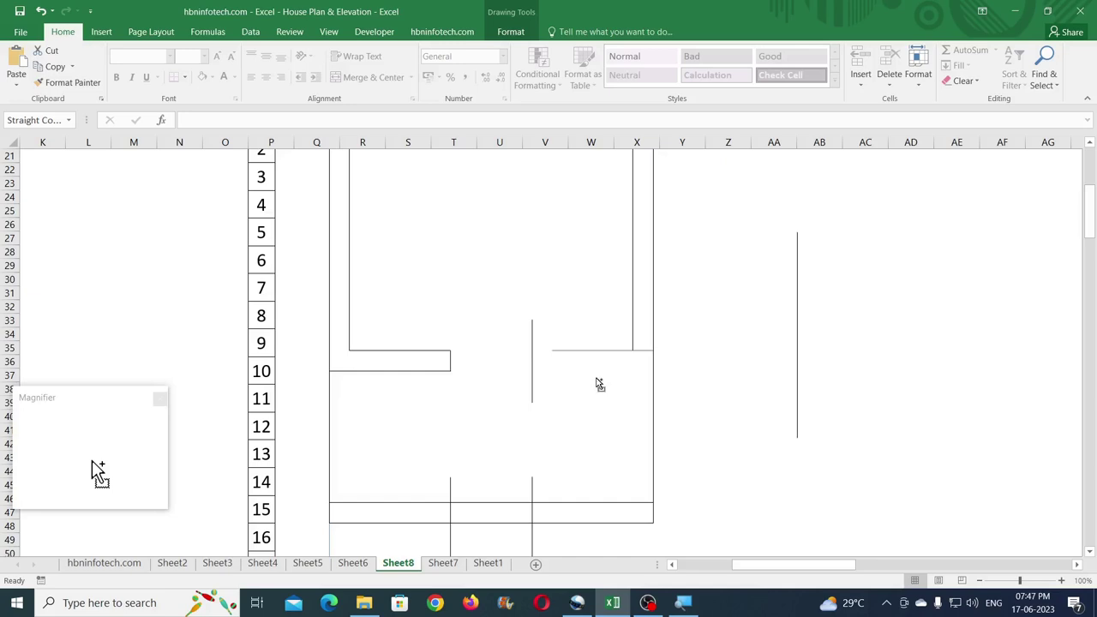
pyautogui.moveTo(552, 350); pyautogui.dragTo(531, 403)
pyautogui.click(431, 371)
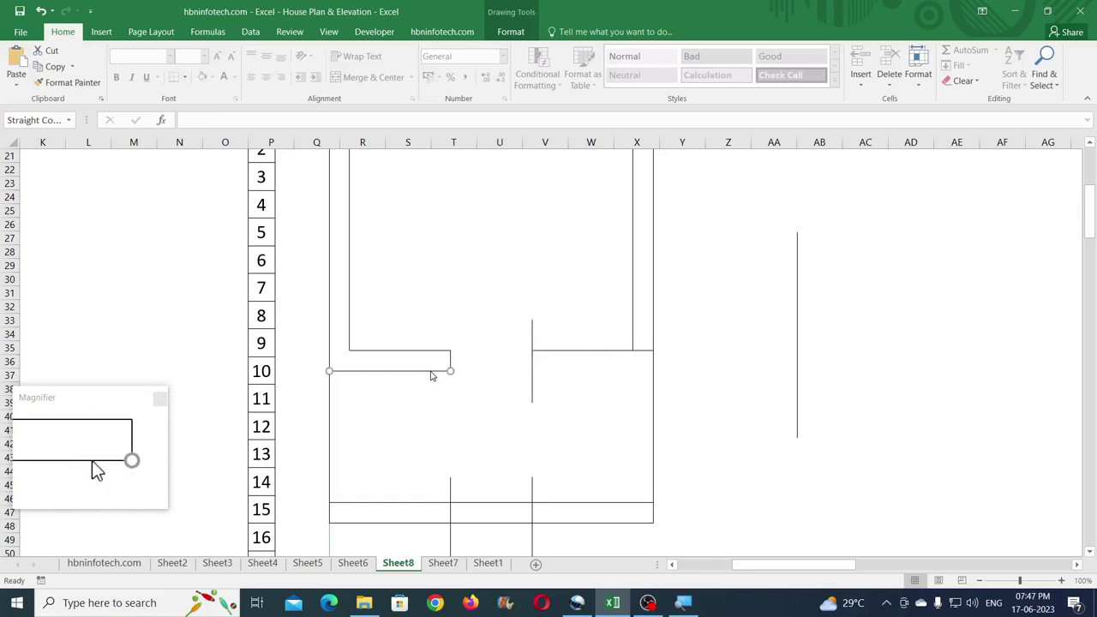
pyautogui.moveTo(430, 370); pyautogui.dragTo(634, 408)
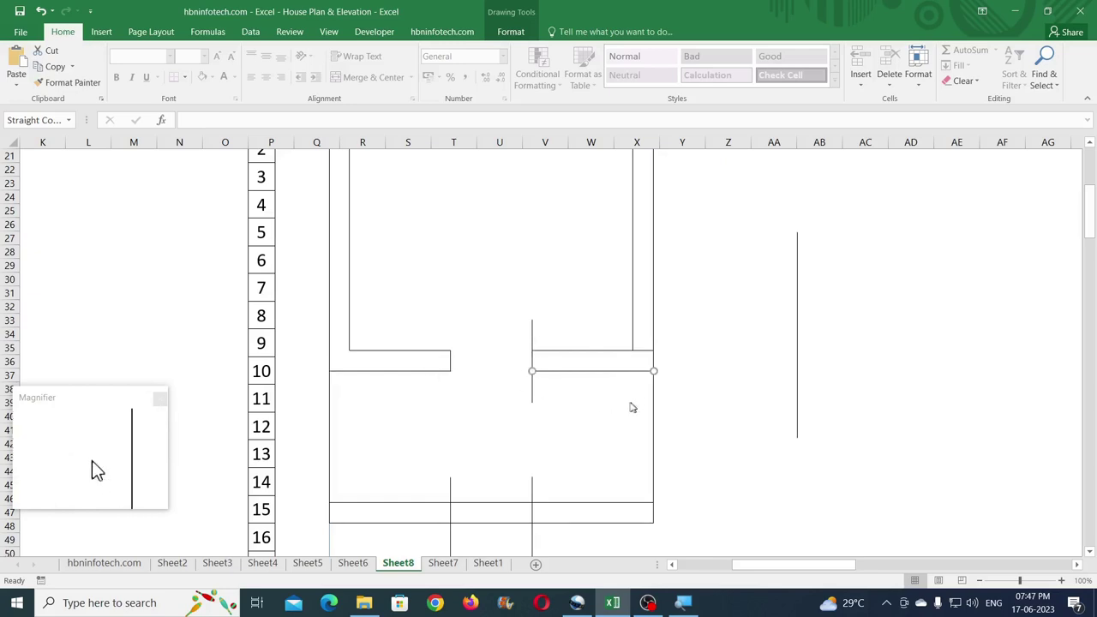
# Step: Trim both ends of the opening's right jamb so it spans only between the partition's upper and lower lines
pyautogui.click(531, 323)
pyautogui.moveTo(531, 323); pyautogui.dragTo(531, 350)
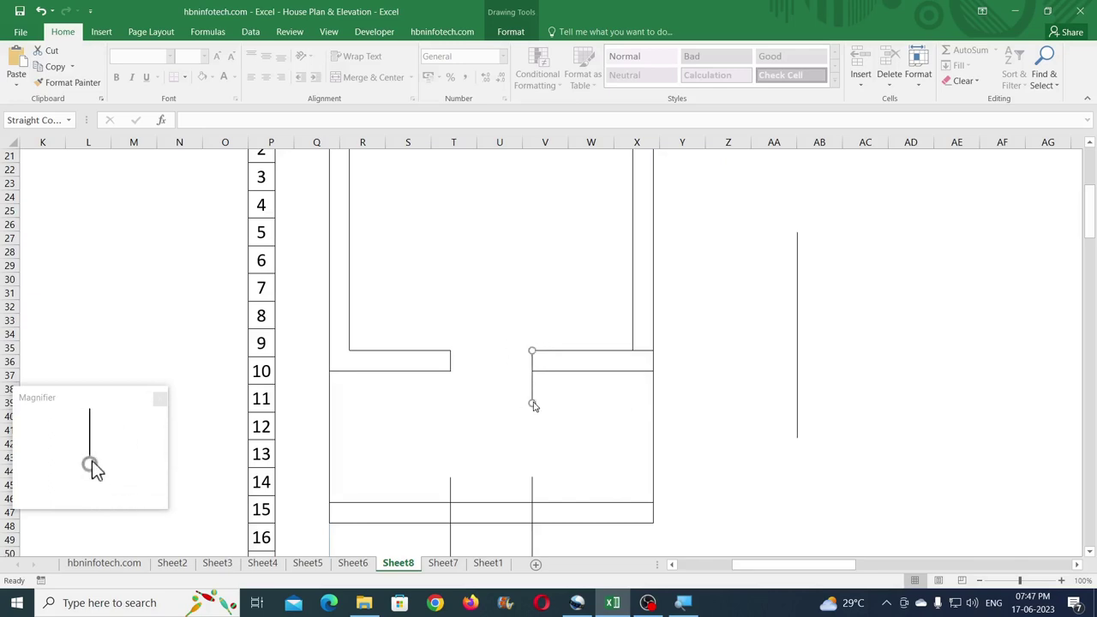
pyautogui.moveTo(531, 403); pyautogui.dragTo(531, 370)
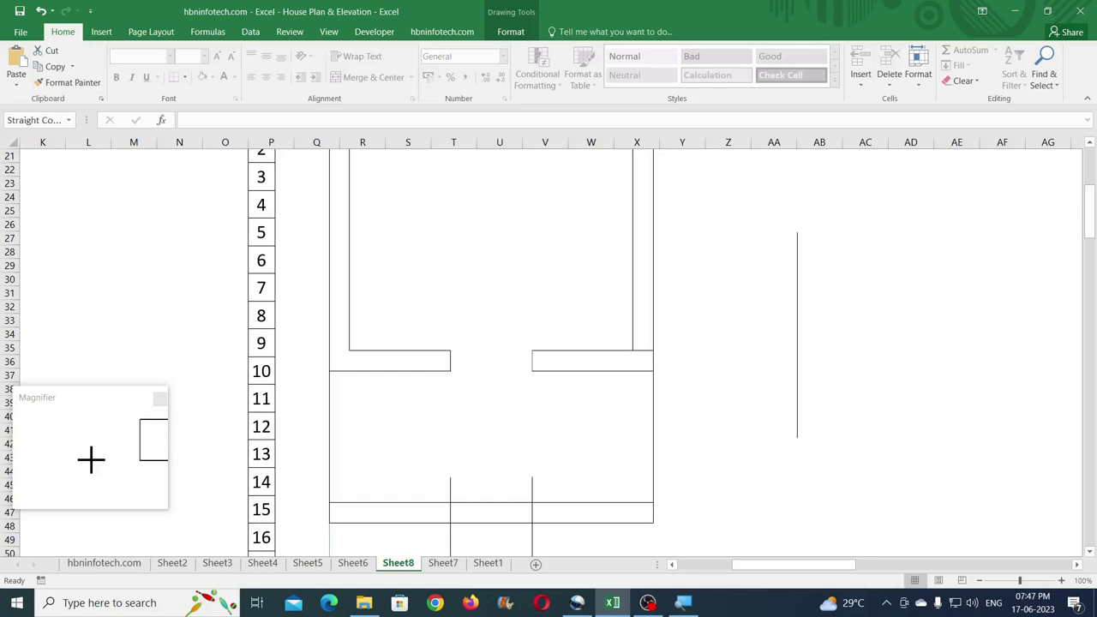
pyautogui.click(531, 362)
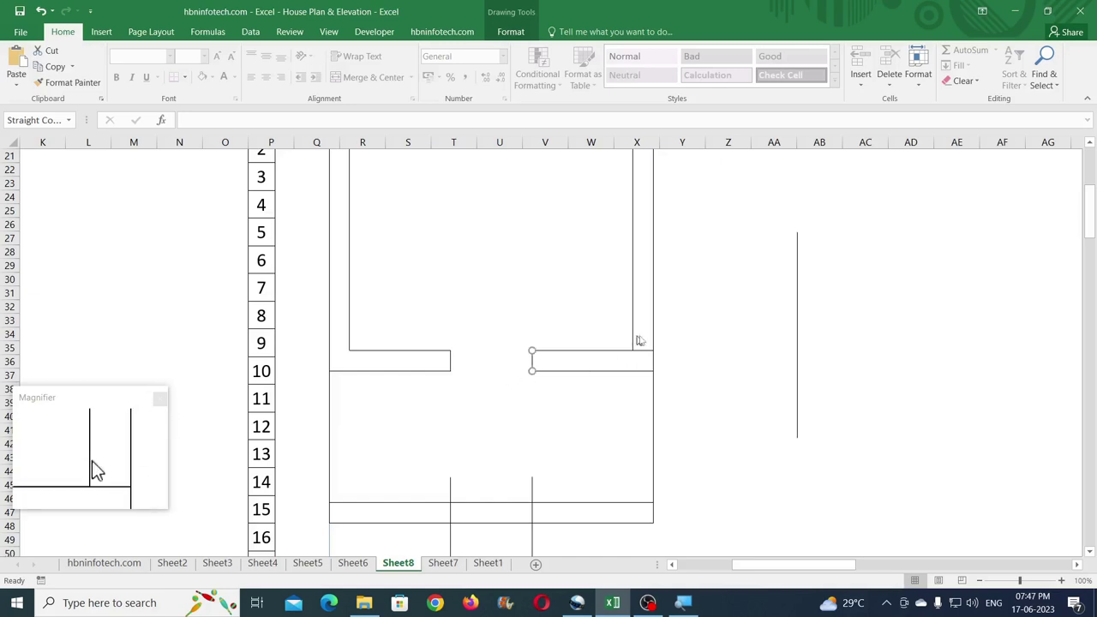
# Step: Shorten the right partition segment's upper line so it ends at the inner right wall line
pyautogui.click(649, 350)
pyautogui.moveTo(651, 349)
pyautogui.mouseDown()
pyautogui.moveTo(620, 363)
pyautogui.moveTo(633, 349)
pyautogui.mouseUp()
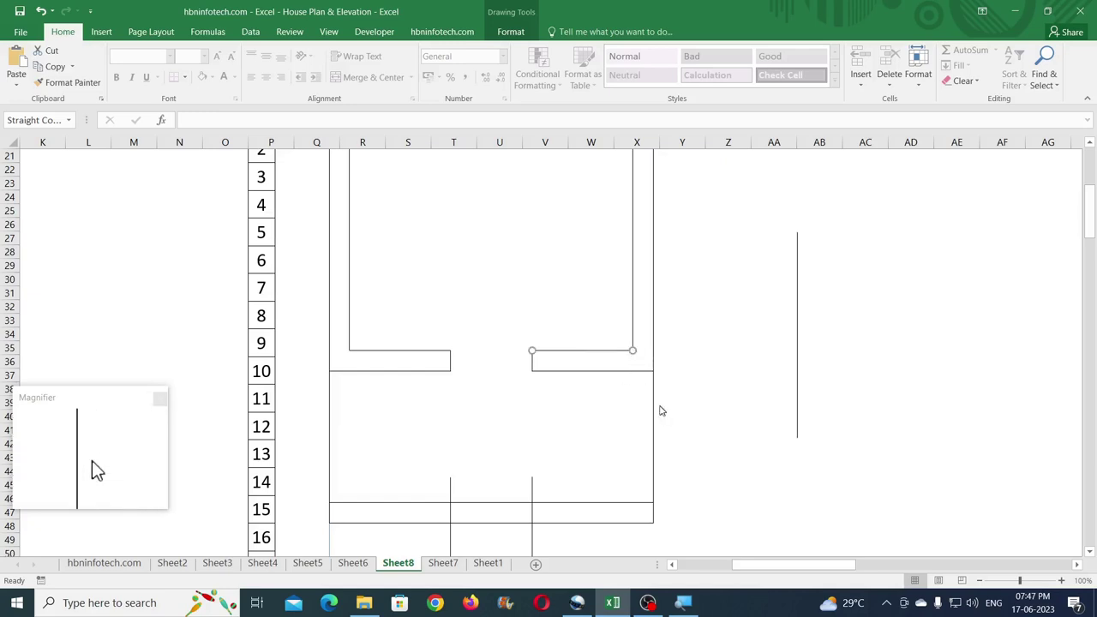
pyautogui.press('Escape')
# Step: Delete the inner line of the bottom wall, keeping the outer bottom line of the plan
pyautogui.scroll(-3, 594, 409)
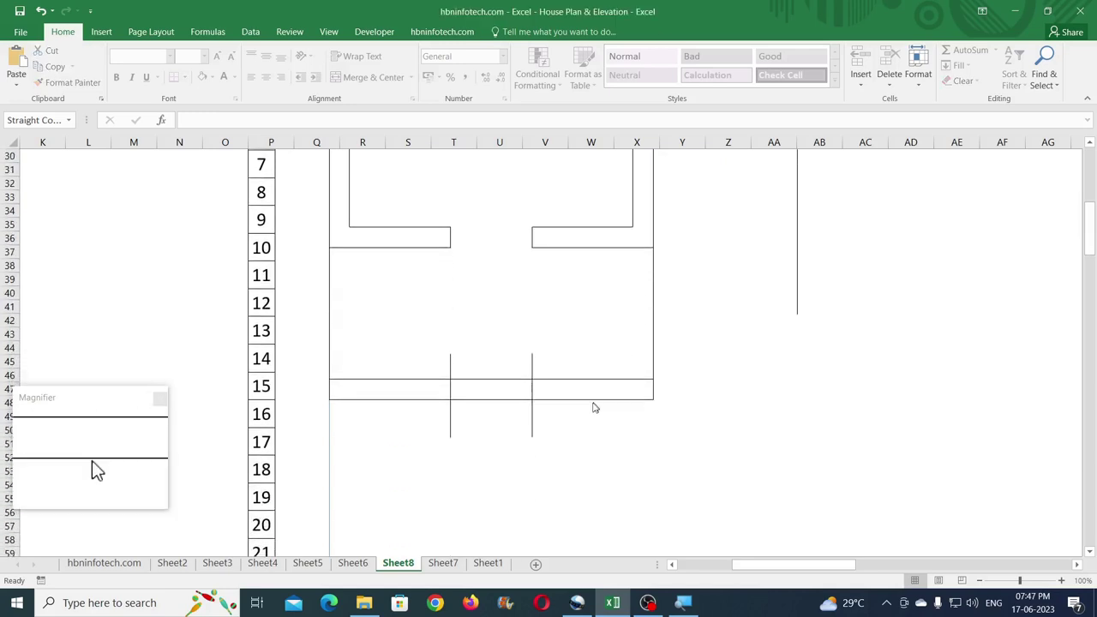
pyautogui.click(556, 382)
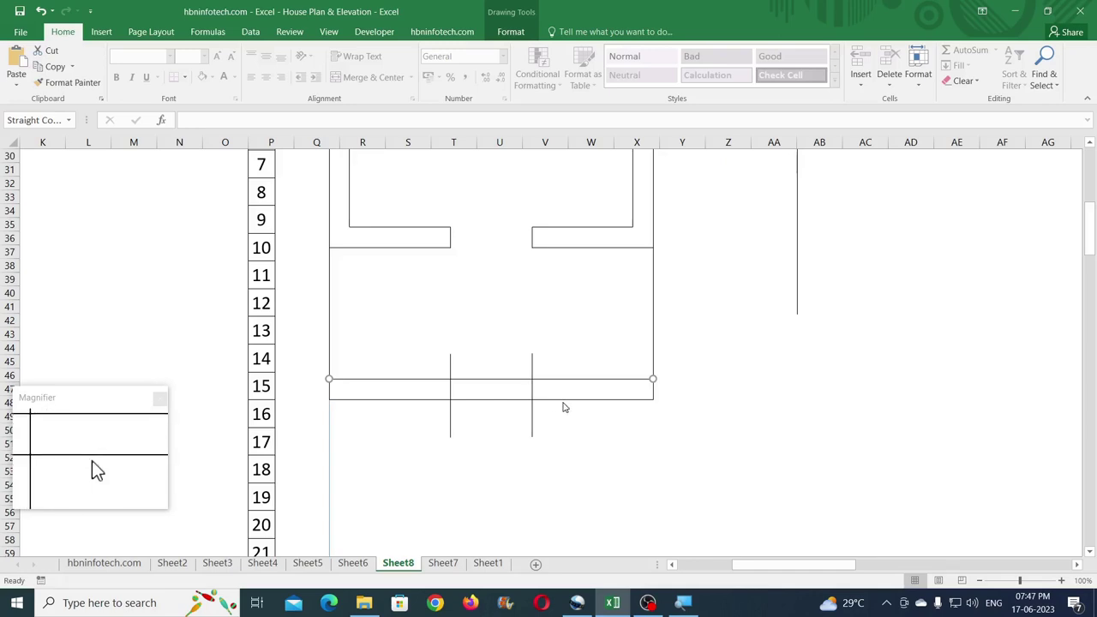
pyautogui.press('Delete')
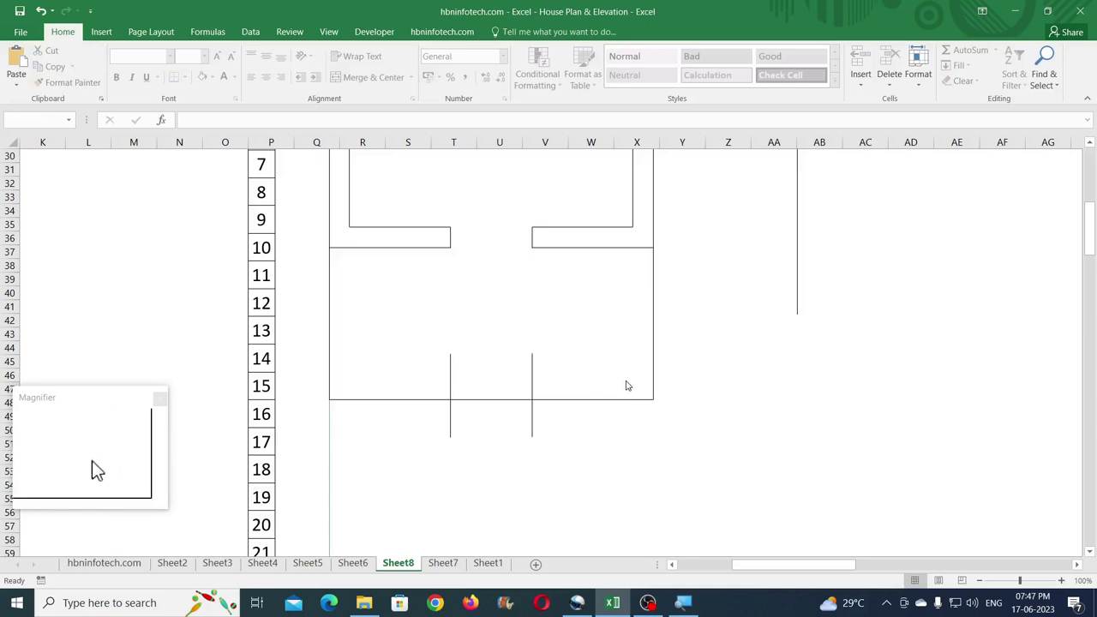
# Step: Place copies of the narrow double line along the lower room's left and right outer walls, starting at the partition's lower line
pyautogui.click(978, 580)
pyautogui.click(978, 581)
pyautogui.click(978, 580)
pyautogui.click(978, 581)
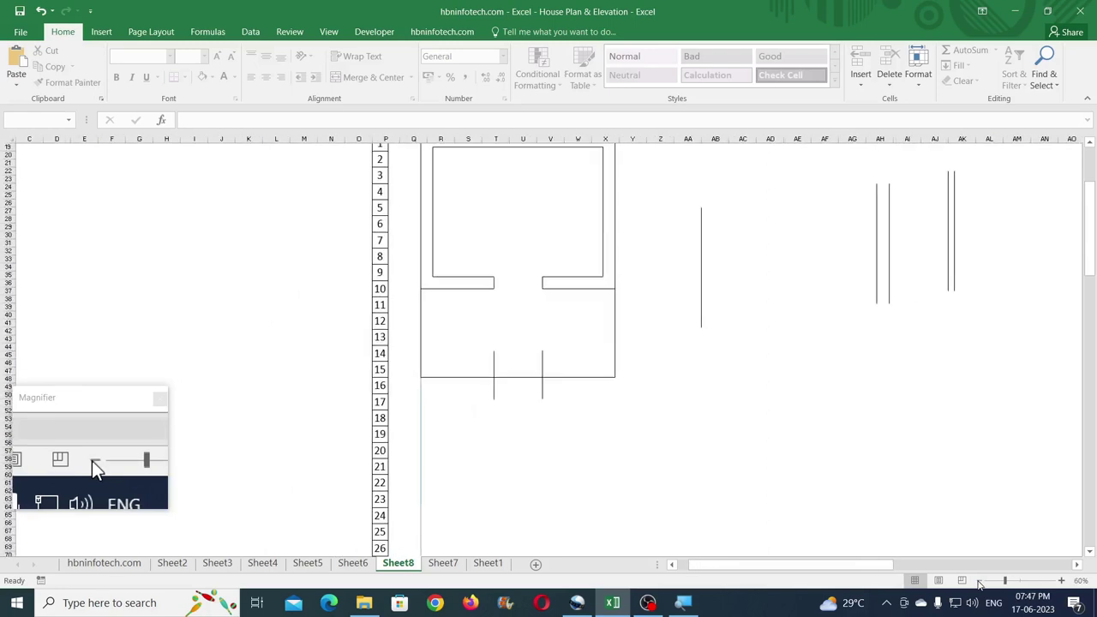
pyautogui.click(951, 277)
pyautogui.moveTo(951, 277)
pyautogui.mouseDown()
pyautogui.moveTo(933, 311)
pyautogui.moveTo(625, 440)
pyautogui.moveTo(442, 452)
pyautogui.mouseUp()
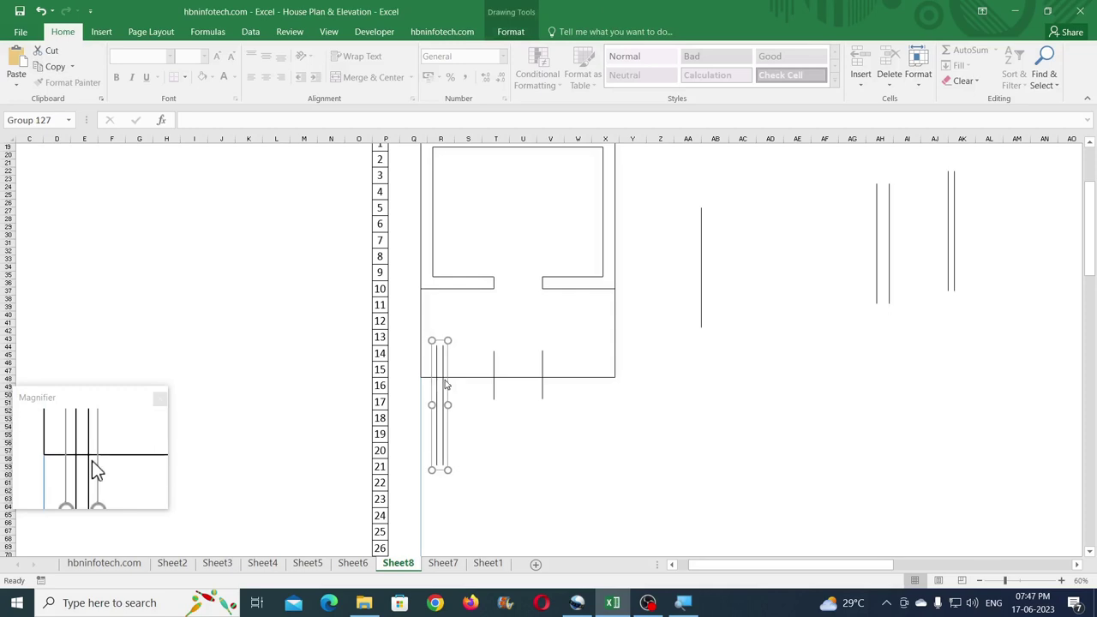
pyautogui.moveTo(442, 384); pyautogui.dragTo(425, 330)
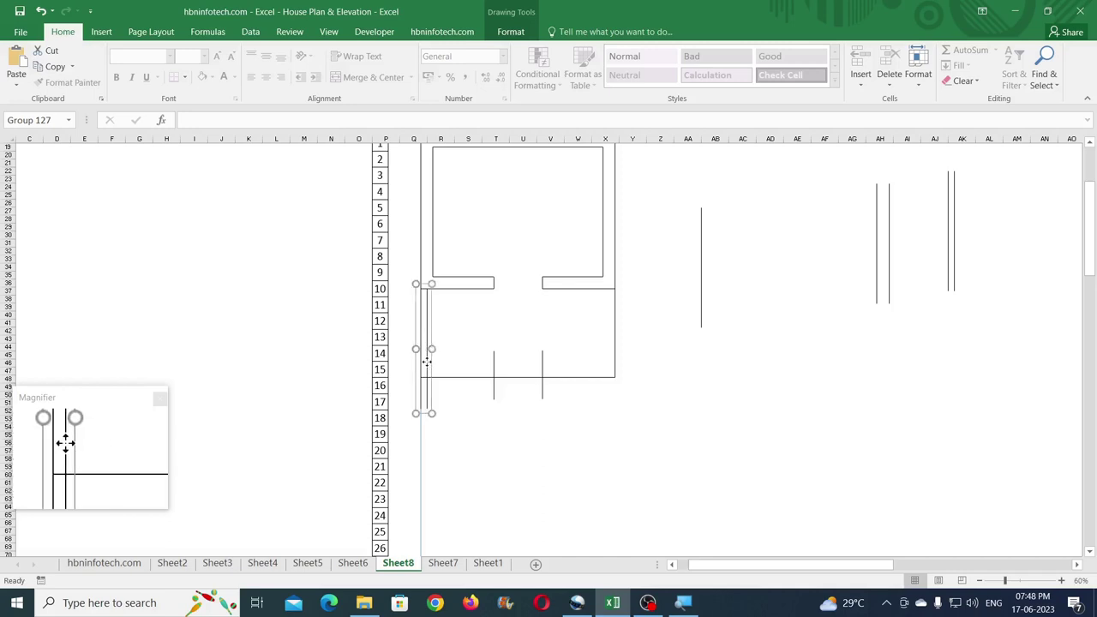
pyautogui.moveTo(425, 362); pyautogui.dragTo(617, 366)
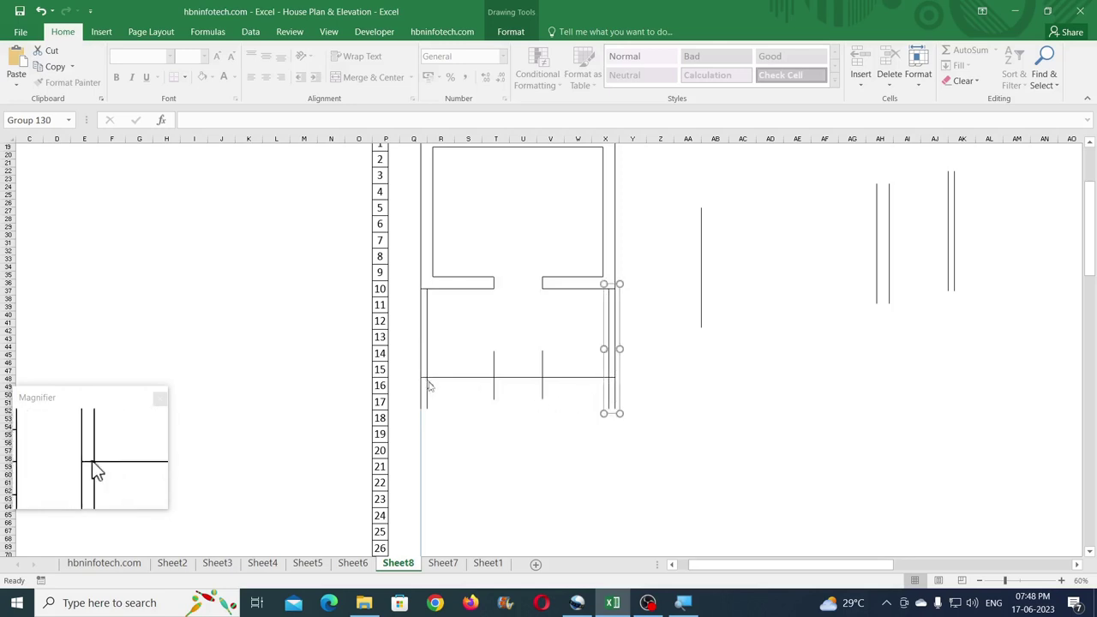
# Step: Copy the narrow double line beside the plan, rotate it right 90°, then ungroup and regroup its two lines
pyautogui.moveTo(615, 330); pyautogui.dragTo(676, 361)
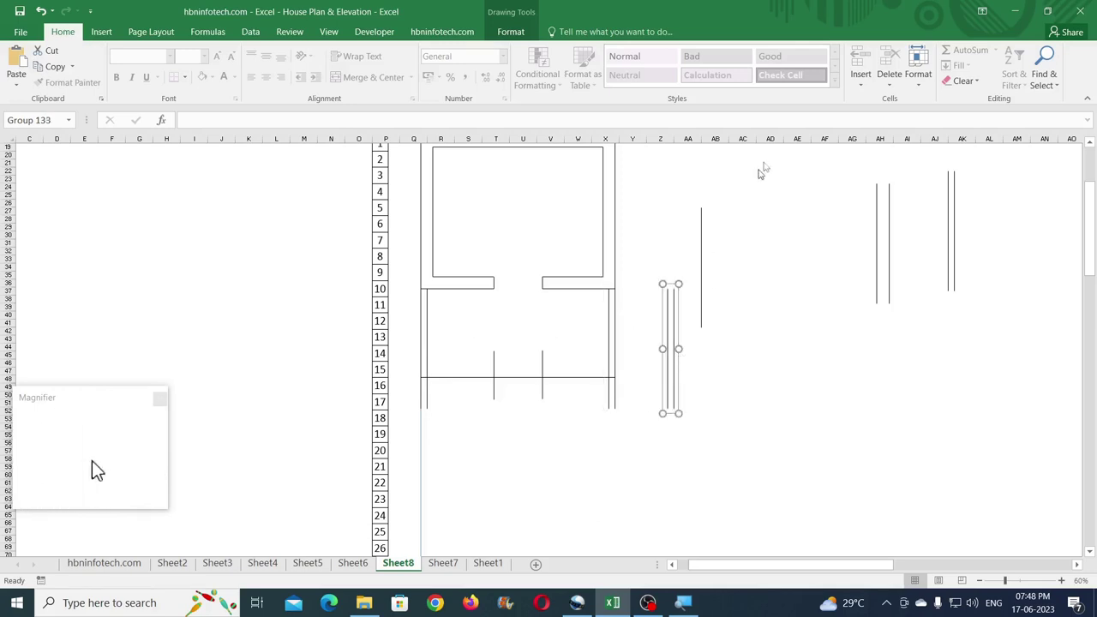
pyautogui.click(519, 34)
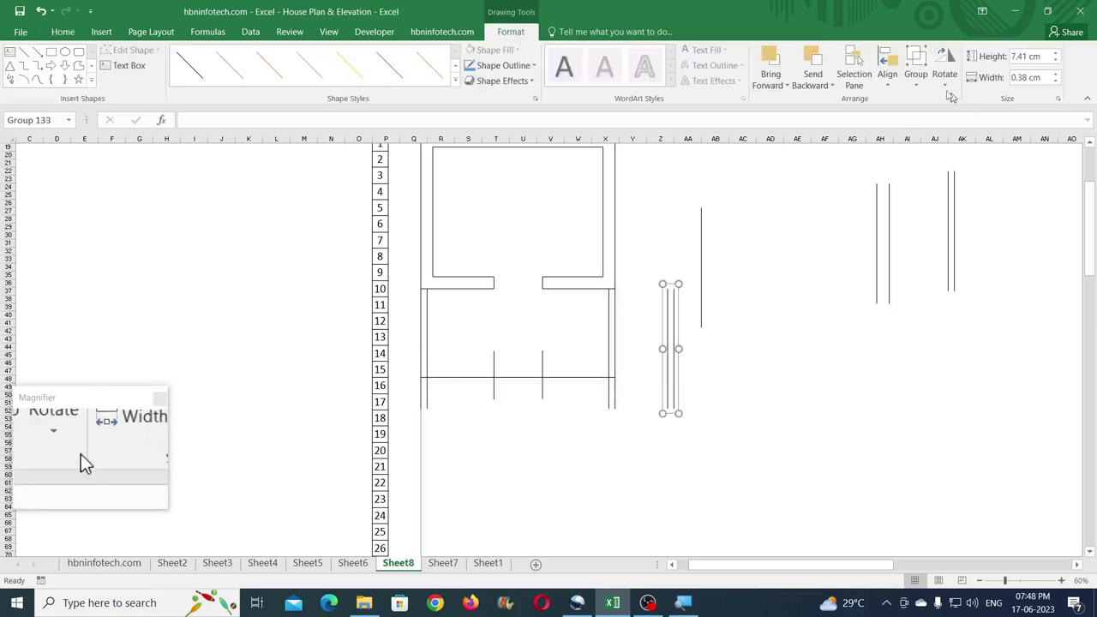
pyautogui.click(945, 75)
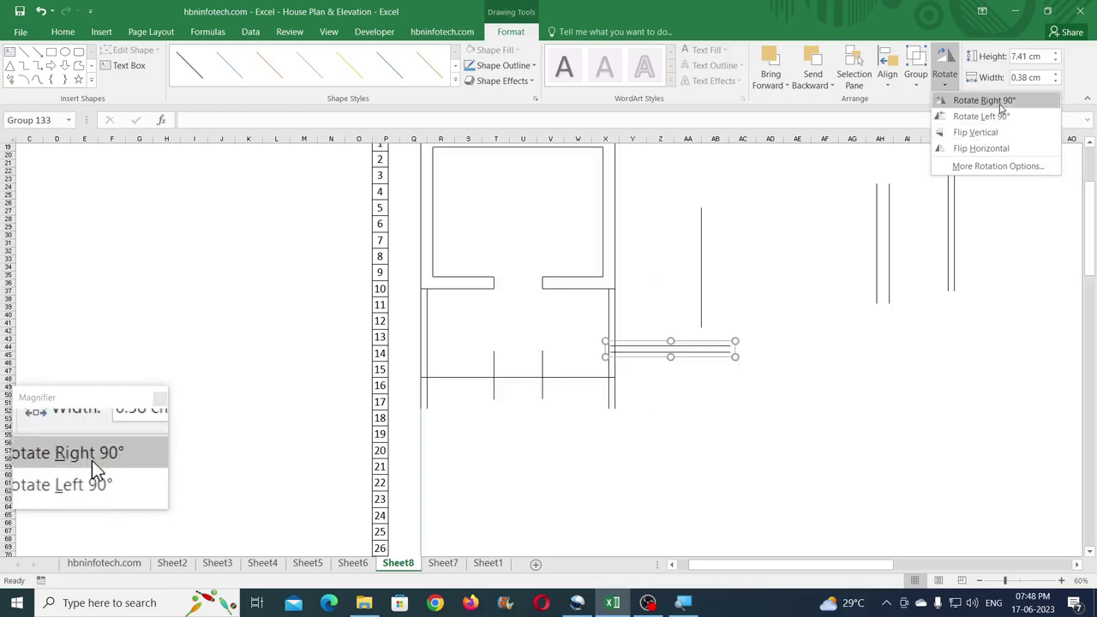
pyautogui.click(983, 100)
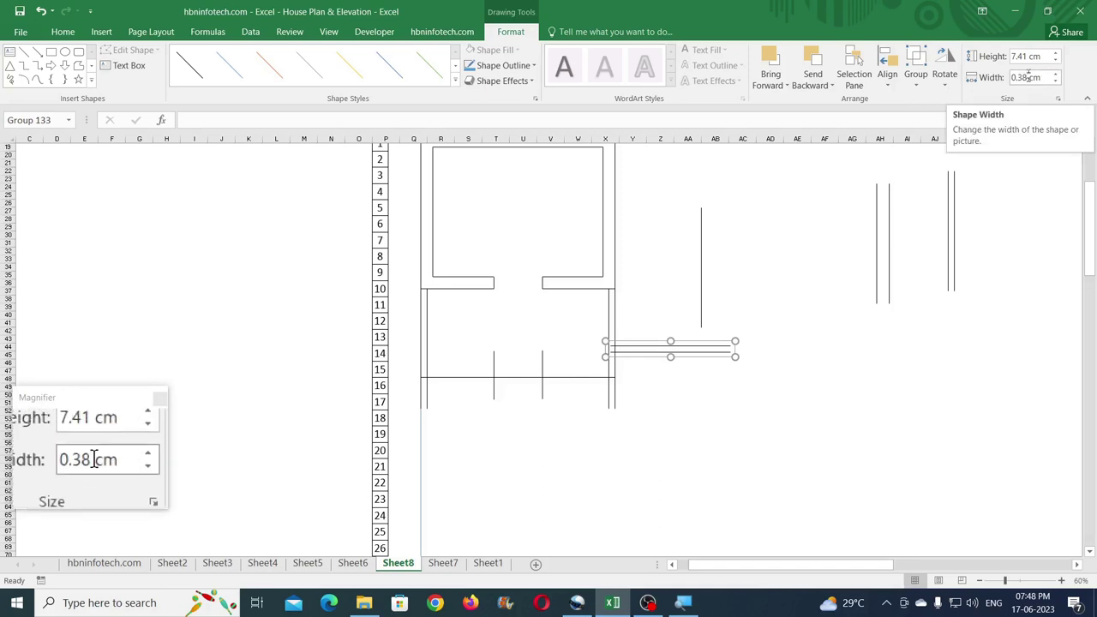
pyautogui.click(915, 85)
pyautogui.click(932, 137)
pyautogui.click(915, 81)
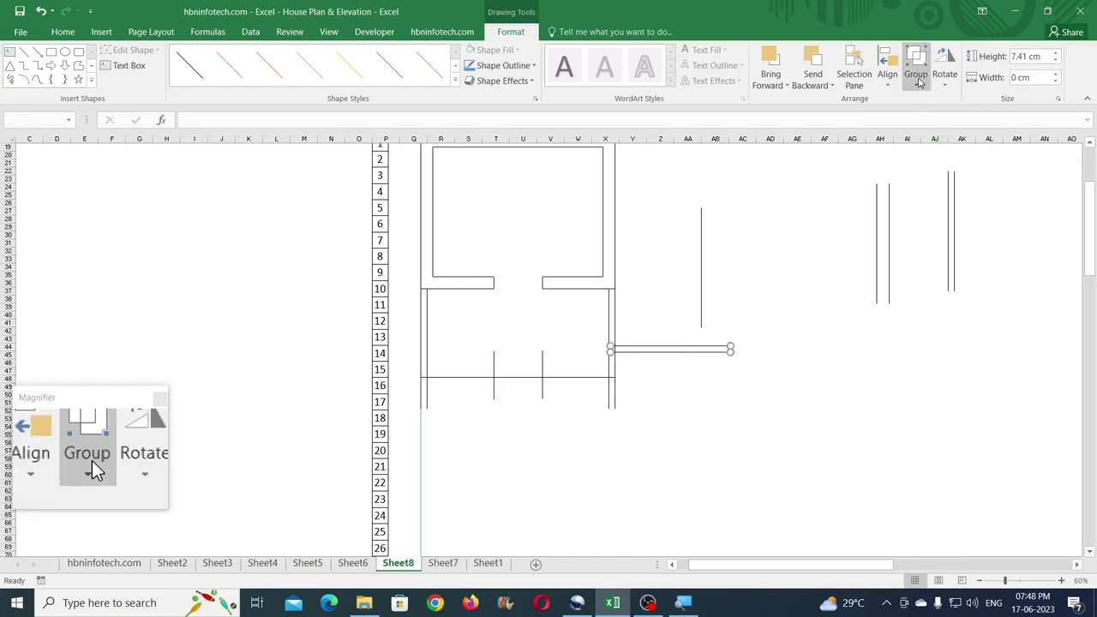
pyautogui.click(937, 122)
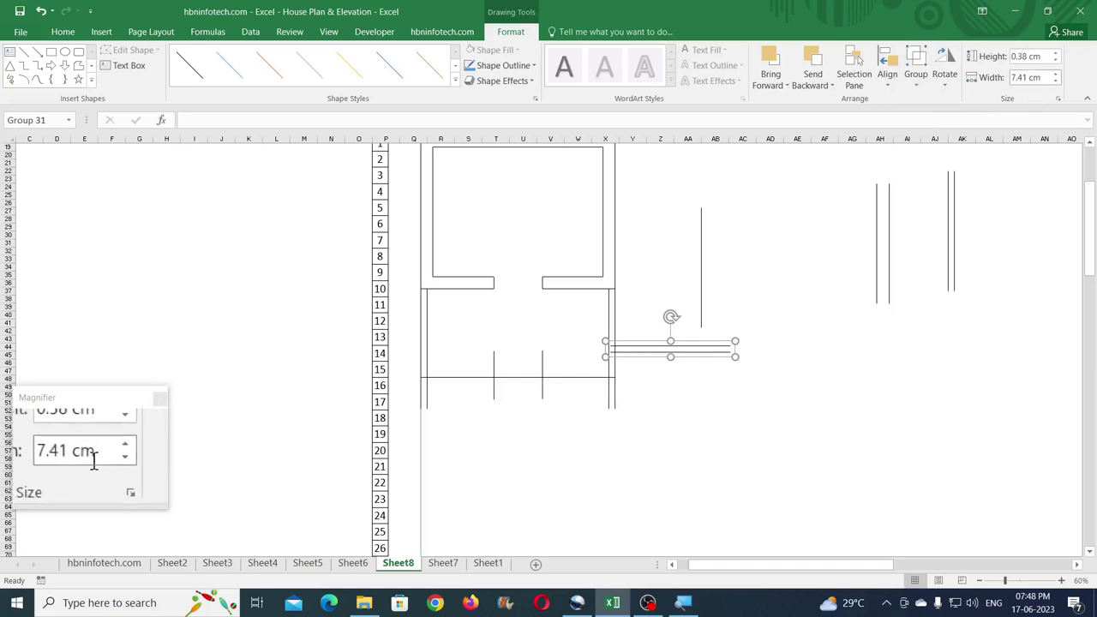
# Step: Set the horizontal double line's width to 12 cm and place it along the plan's bottom edge as the lower wall
pyautogui.click(1042, 78)
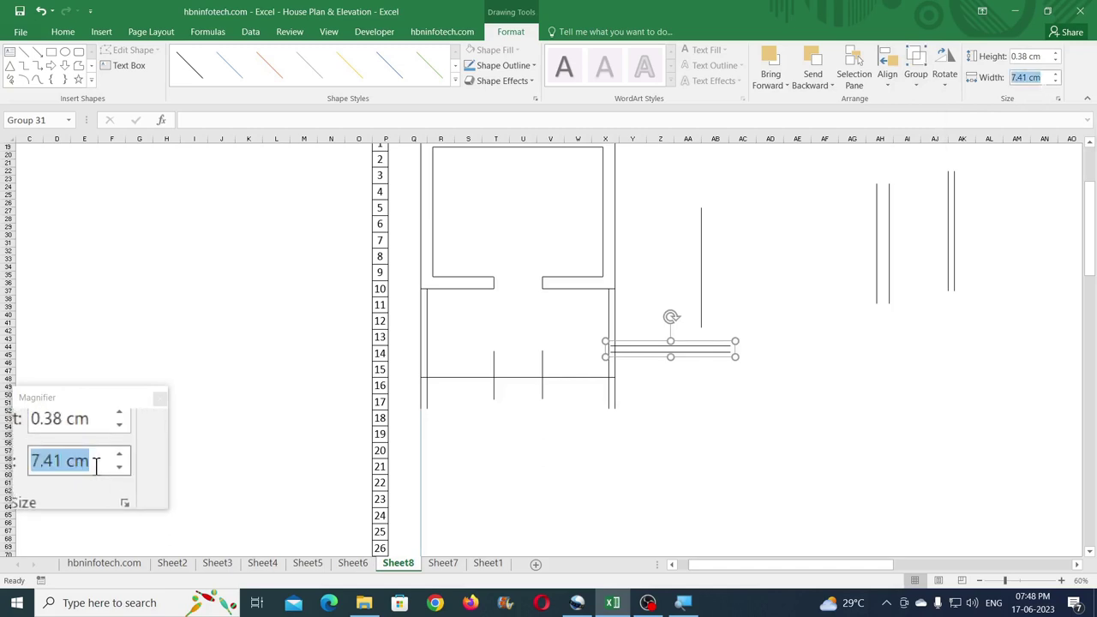
pyautogui.write('12')
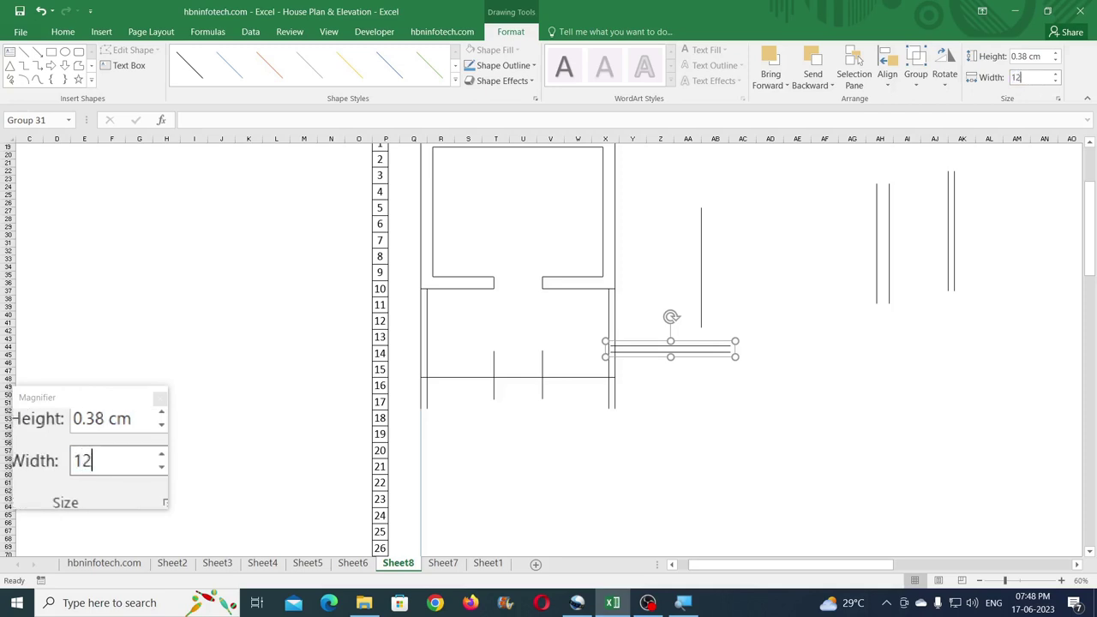
pyautogui.press('Return')
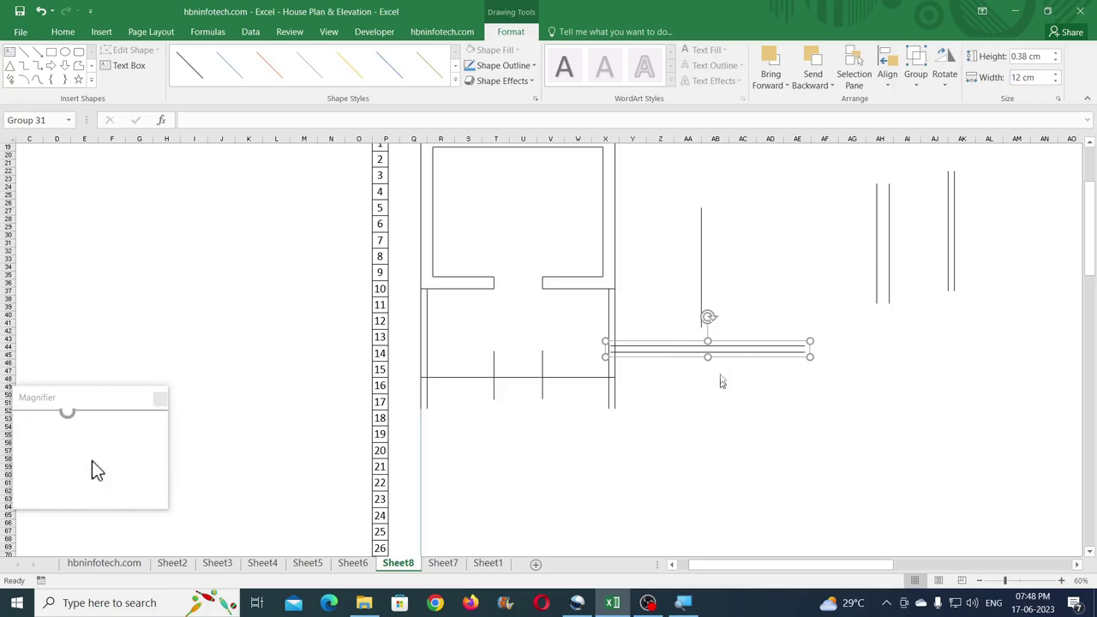
pyautogui.moveTo(742, 354); pyautogui.dragTo(551, 372)
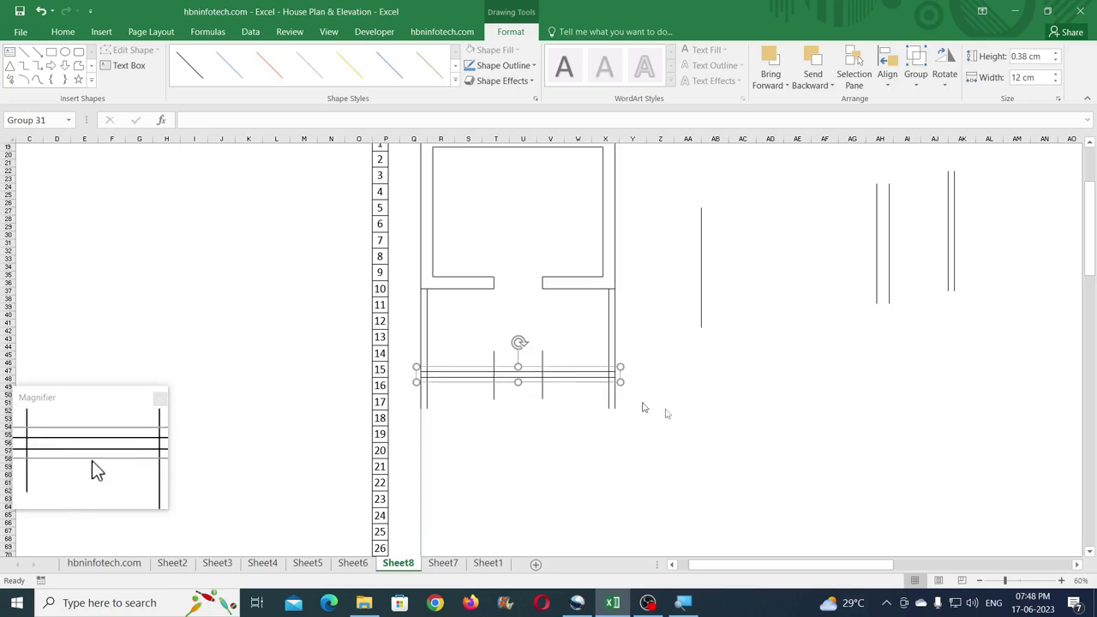
# Step: Adjust the bottom double line slightly so its ends and lower line align with the plan's outer outline
pyautogui.click(1060, 580)
pyautogui.click(1061, 580)
pyautogui.click(1061, 580)
pyautogui.click(1061, 580)
pyautogui.click(1061, 580)
pyautogui.click(1061, 580)
pyautogui.click(1060, 580)
pyautogui.click(578, 438)
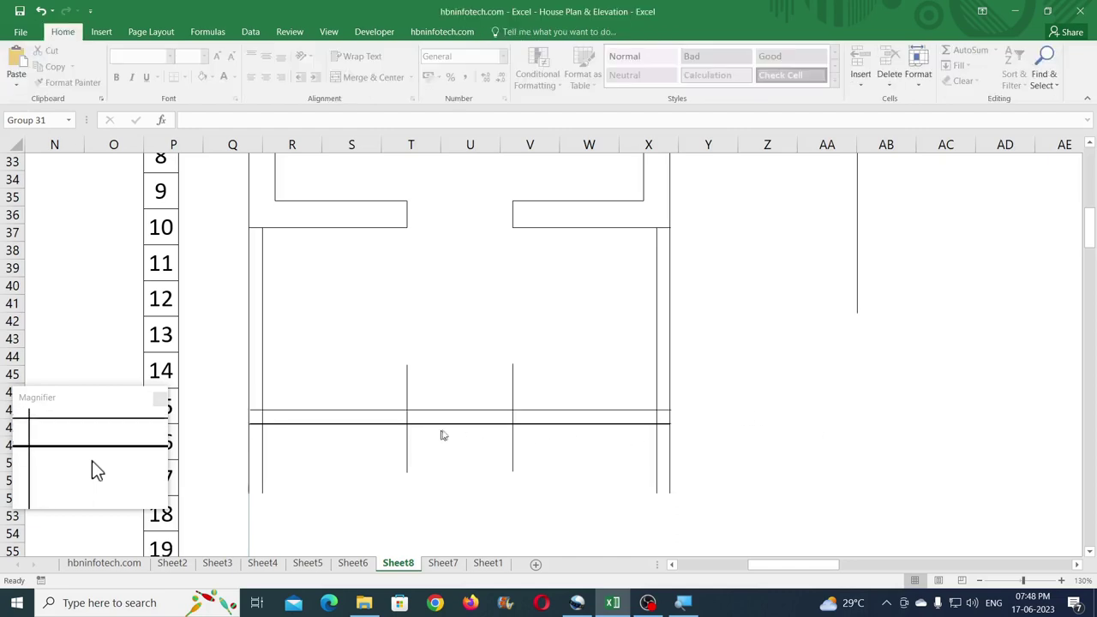
pyautogui.click(530, 411)
pyautogui.moveTo(530, 410); pyautogui.dragTo(527, 410)
pyautogui.click(718, 409)
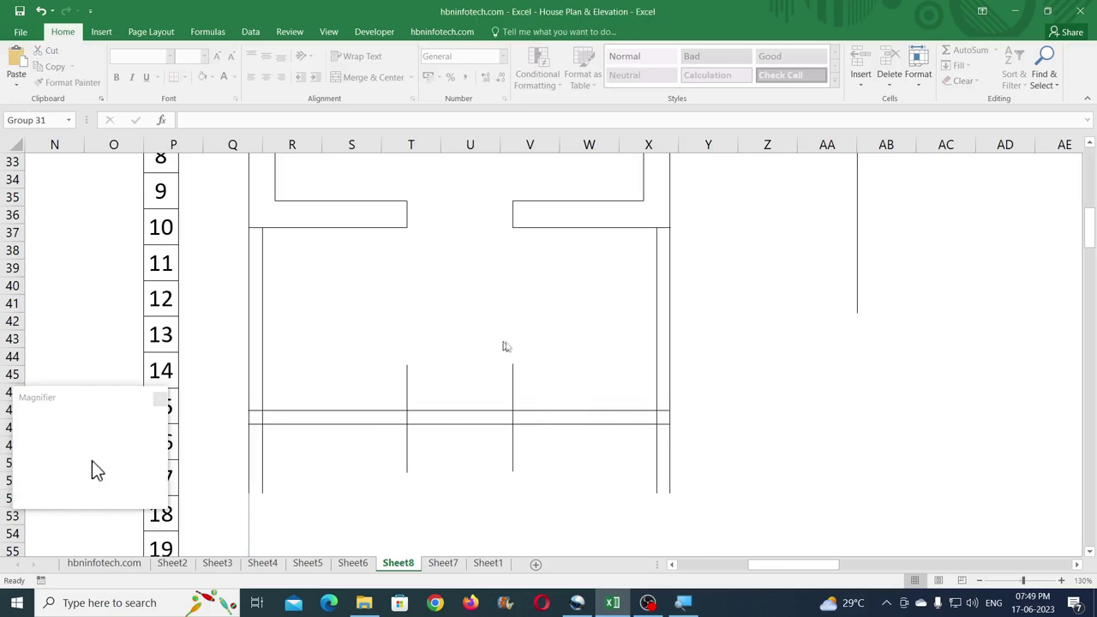
# Step: Ungroup the double lines forming the lower room's left, right and bottom walls
pyautogui.click(263, 287)
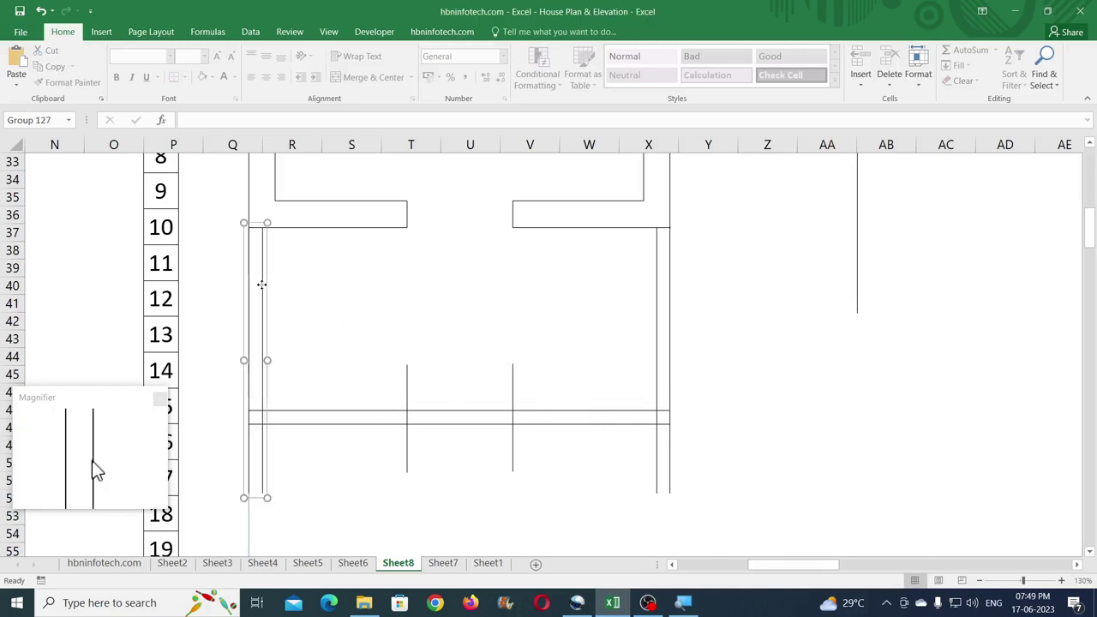
pyautogui.keyDown('shift'); pyautogui.click(566, 417); pyautogui.keyUp('shift')
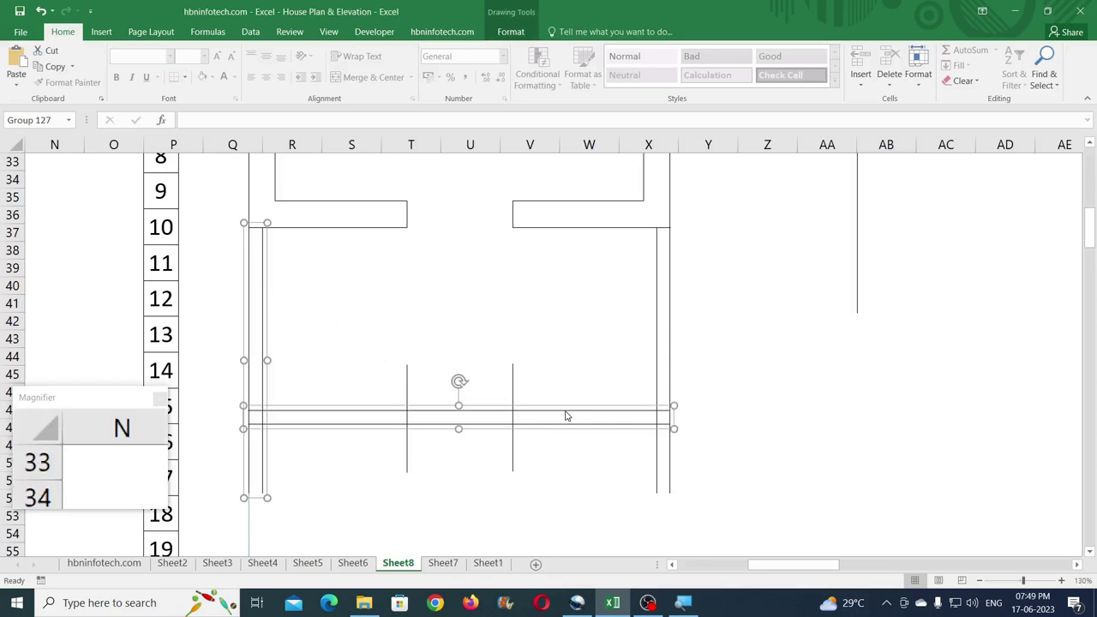
pyautogui.keyDown('shift'); pyautogui.click(656, 330); pyautogui.keyUp('shift')
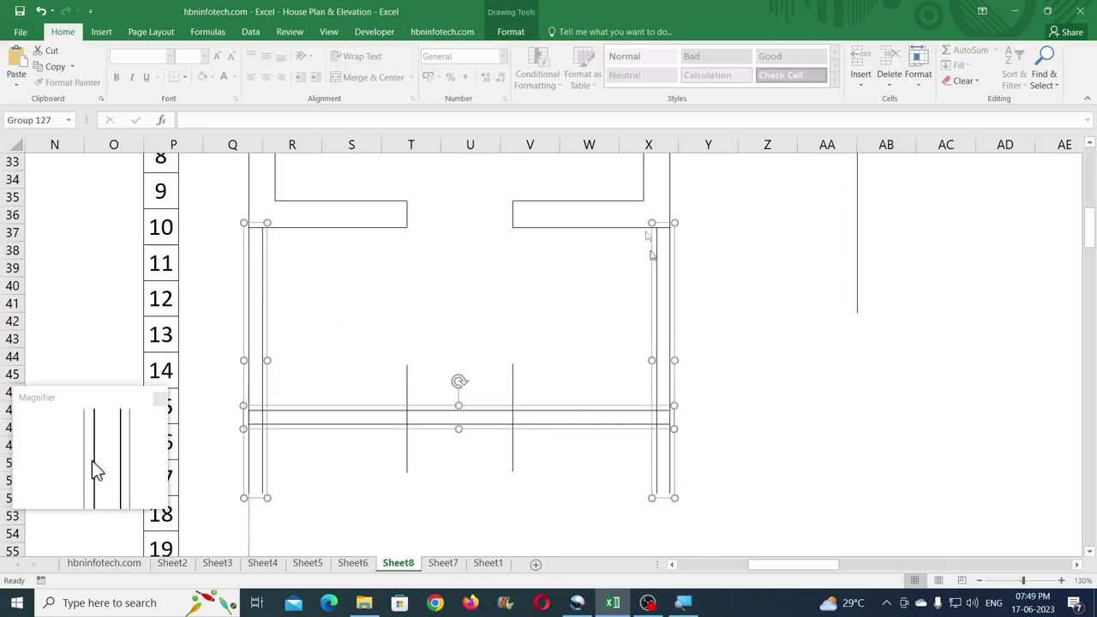
pyautogui.click(510, 32)
pyautogui.click(915, 74)
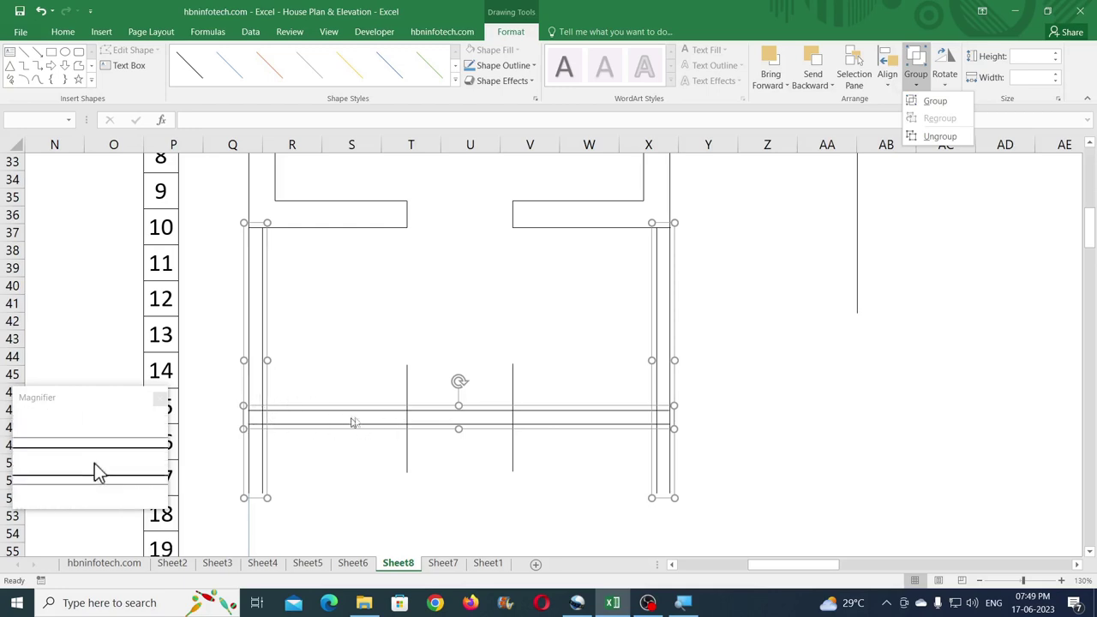
pyautogui.click(936, 138)
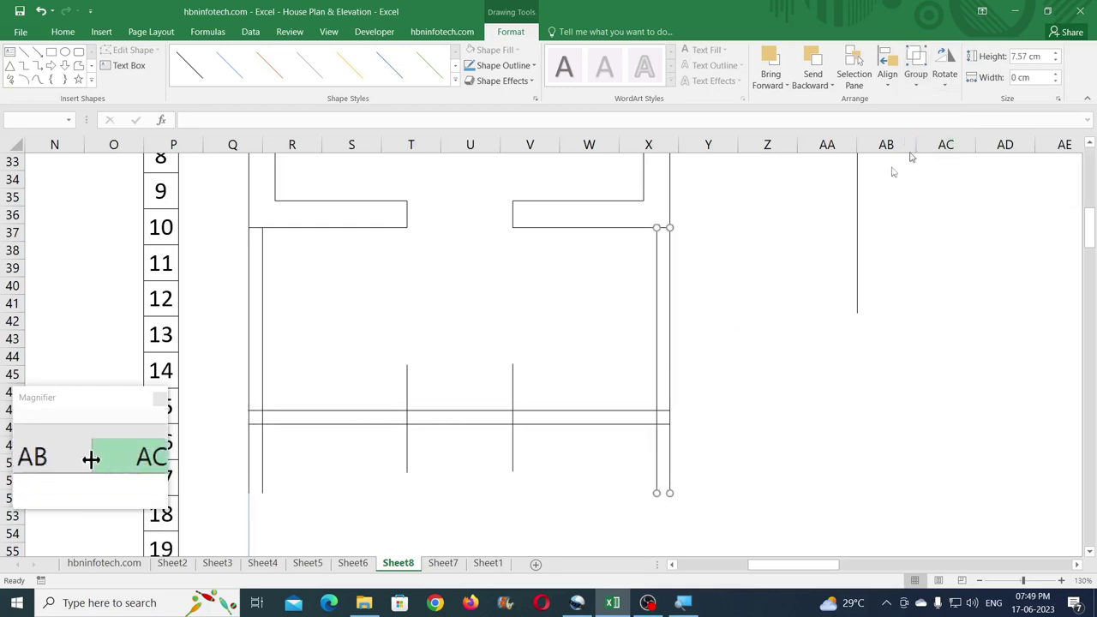
pyautogui.click(693, 397)
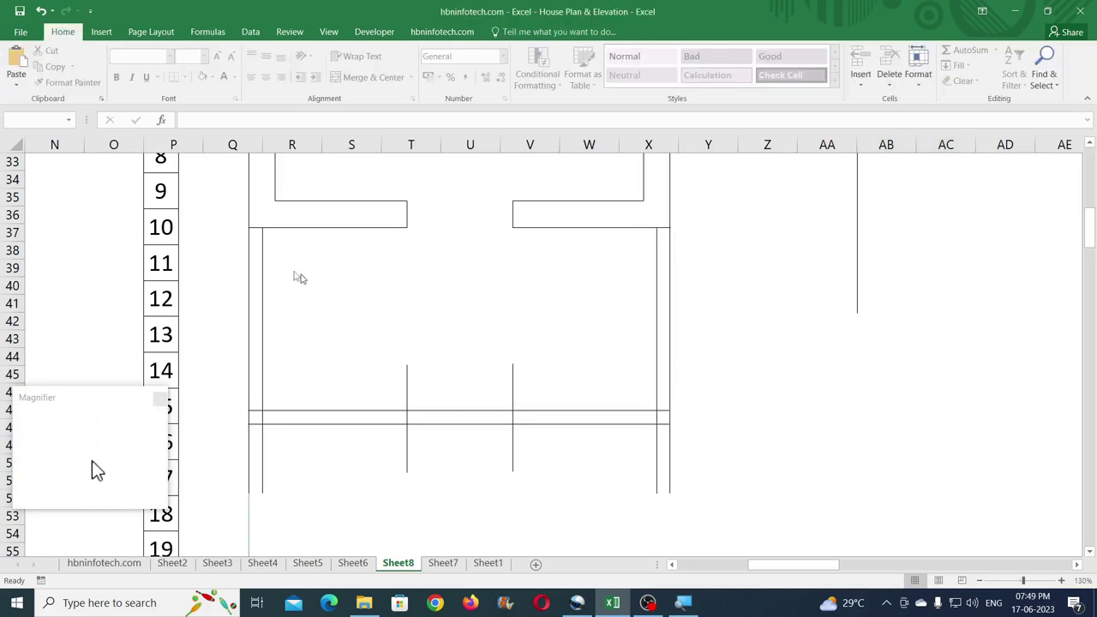
# Step: Shorten the partition's two lower lines so their outer ends stop at the lower room's inner wall lines
pyautogui.click(256, 229)
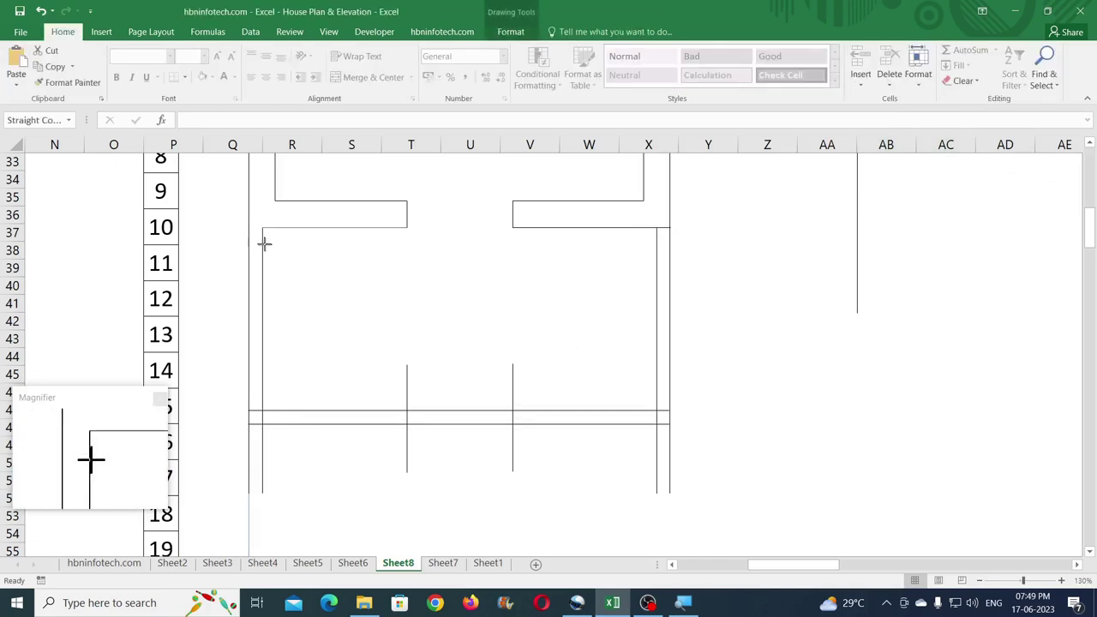
pyautogui.press('Delete')
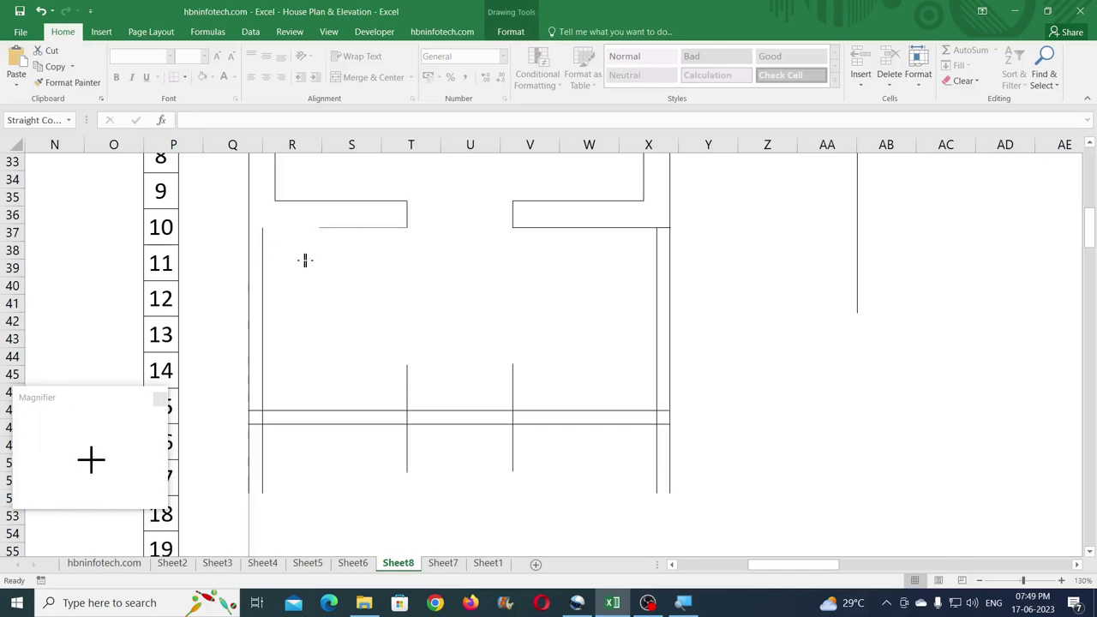
pyautogui.click(664, 229)
pyautogui.moveTo(670, 230)
pyautogui.mouseDown()
pyautogui.moveTo(636, 252)
pyautogui.moveTo(656, 227)
pyautogui.mouseUp()
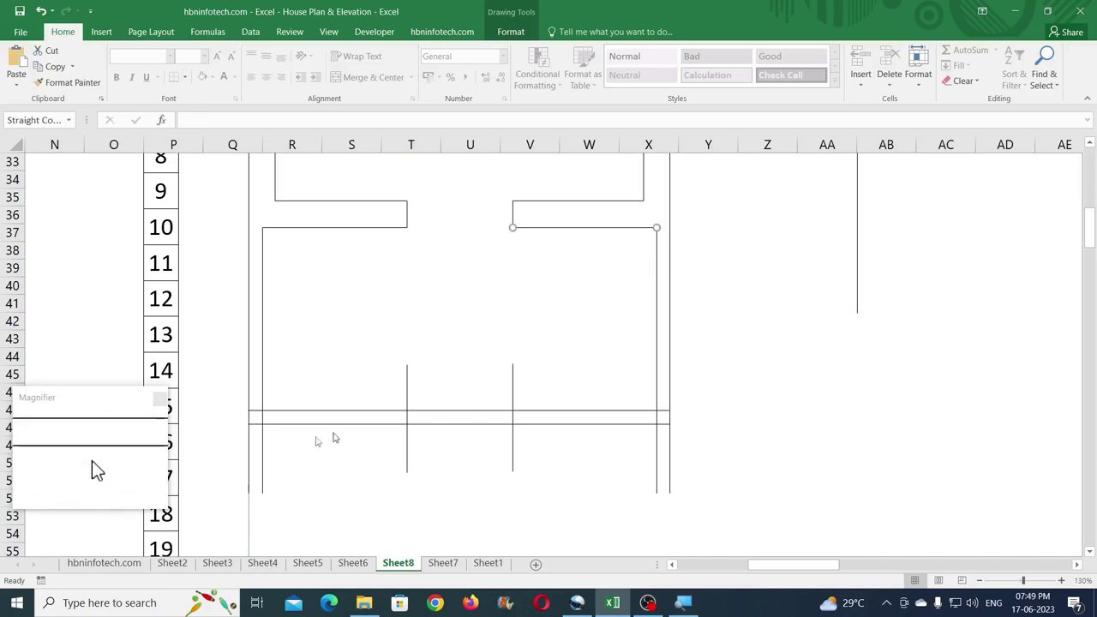
# Step: Shorten the lower room's two left wall lines to the bottom wall's lower line, deleting the duplicate lines on the plan's left and bottom edges
pyautogui.click(248, 459)
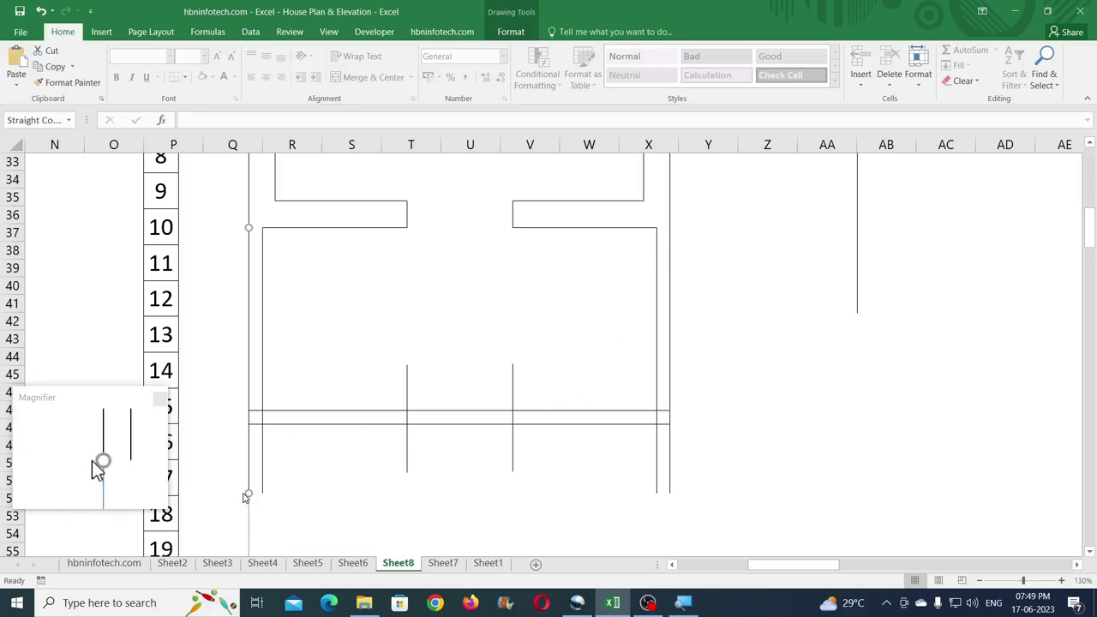
pyautogui.moveTo(248, 495); pyautogui.dragTo(248, 422)
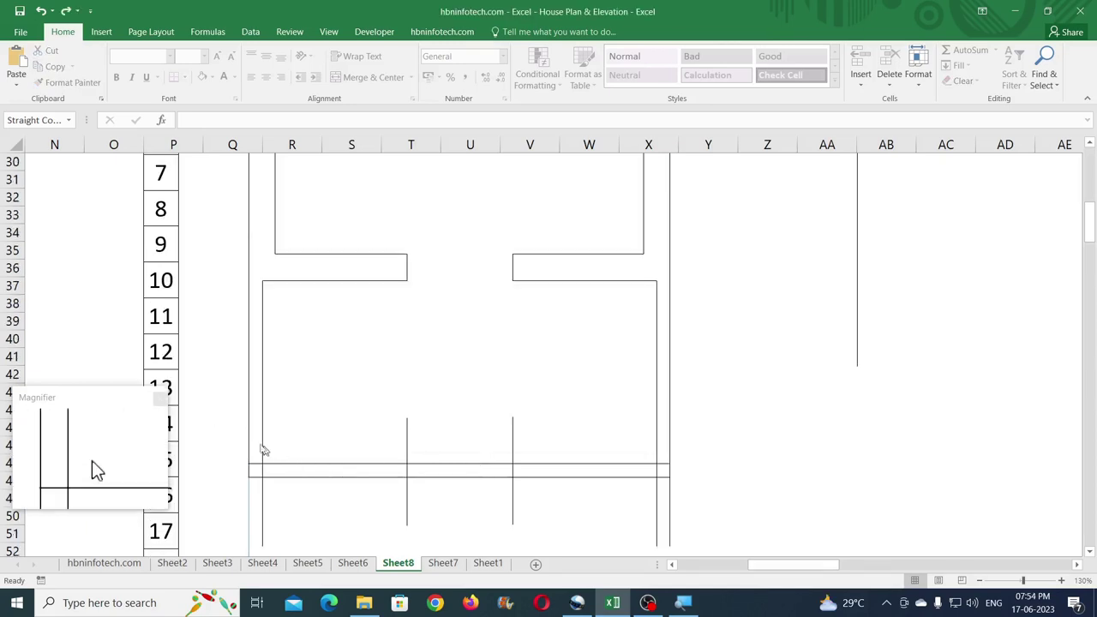
pyautogui.moveTo(247, 422); pyautogui.dragTo(230, 431)
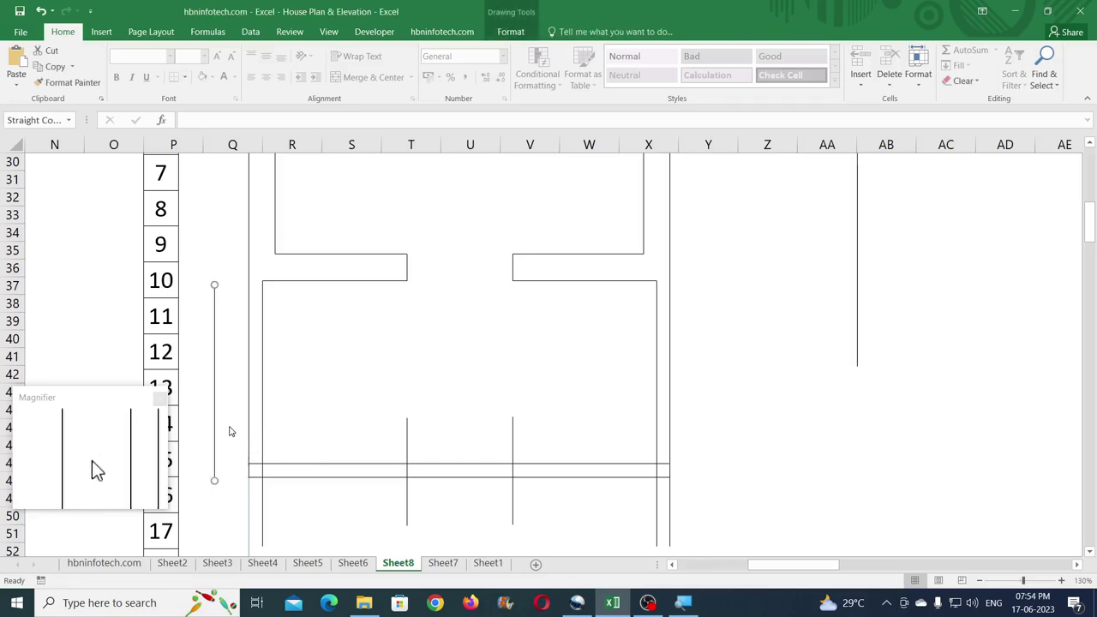
pyautogui.press('Delete')
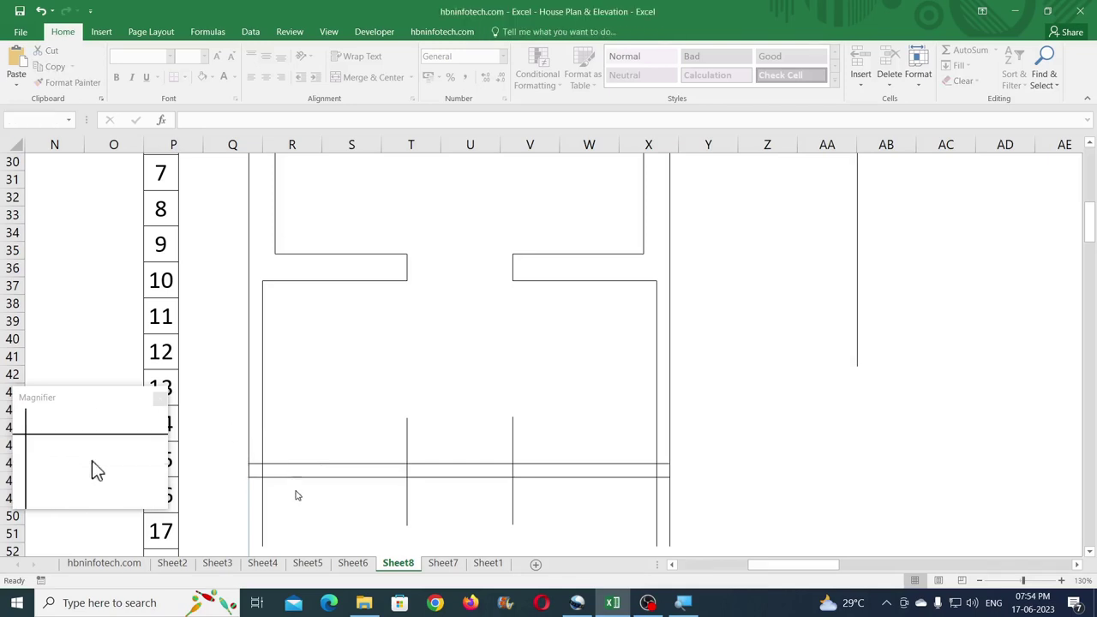
pyautogui.moveTo(301, 477); pyautogui.dragTo(301, 512)
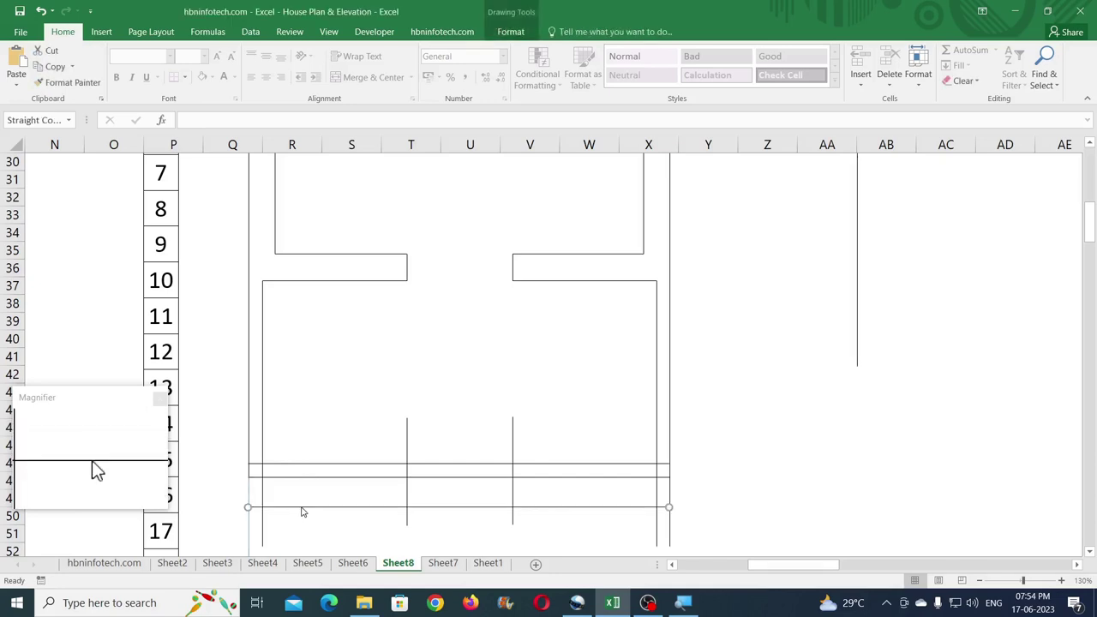
pyautogui.press('Delete')
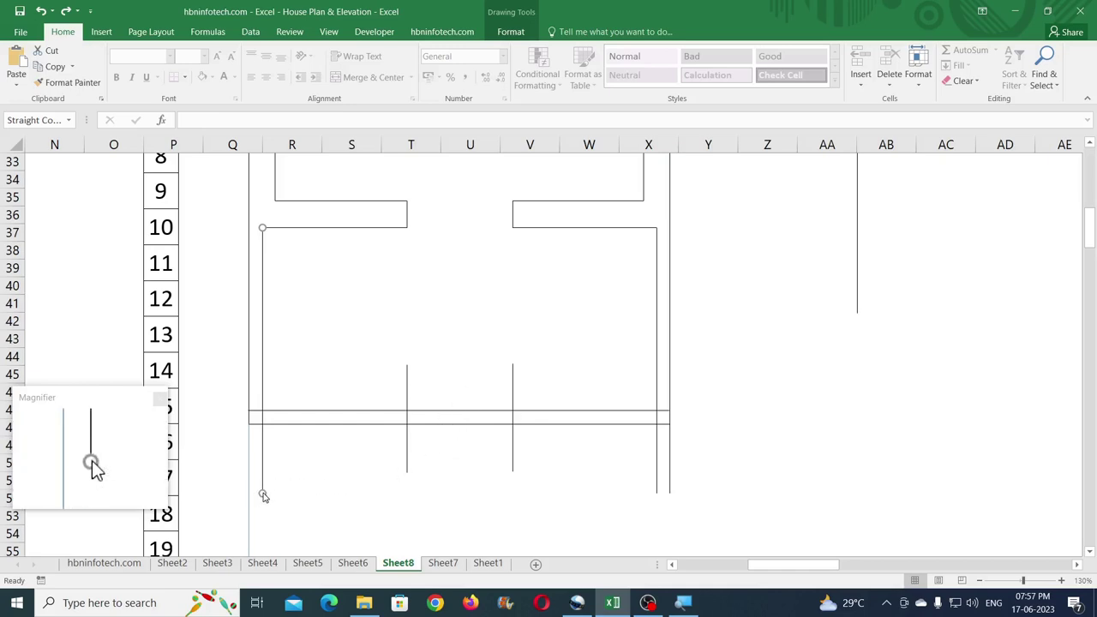
pyautogui.moveTo(262, 493); pyautogui.dragTo(274, 426)
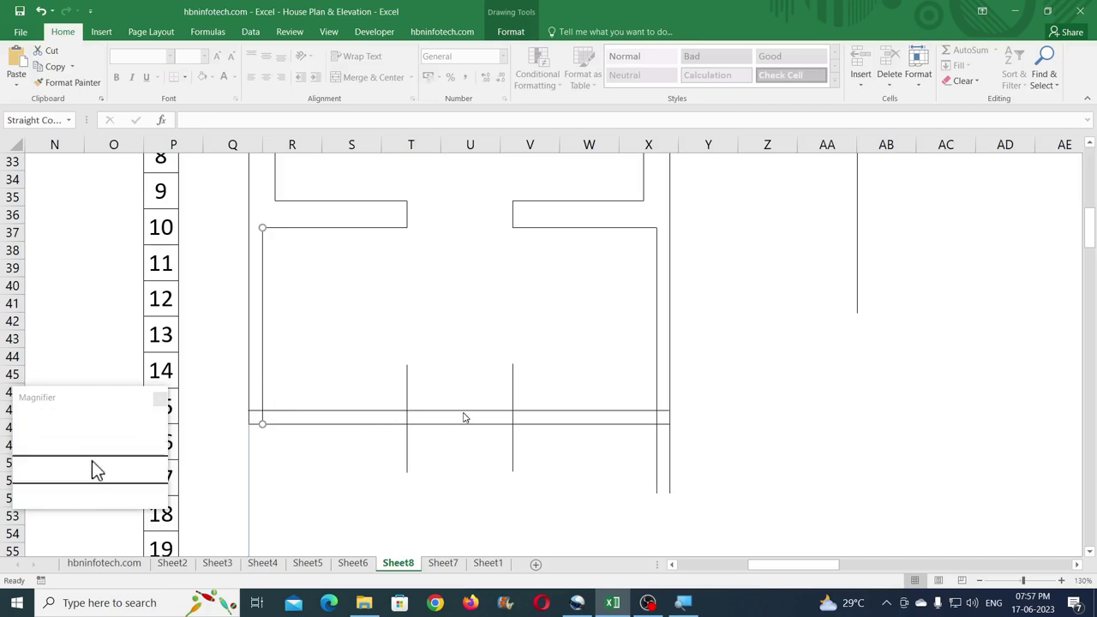
# Step: Cut both bottom wall lines back to the opening's left marker and trim that marker to close the wall end
pyautogui.click(644, 411)
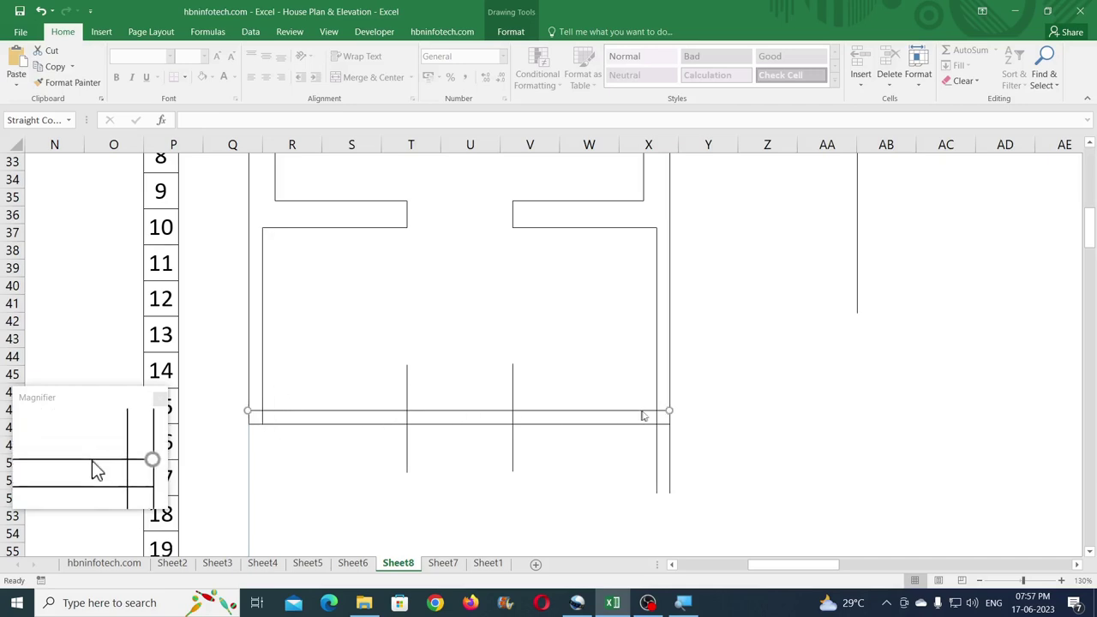
pyautogui.moveTo(670, 412); pyautogui.dragTo(407, 411)
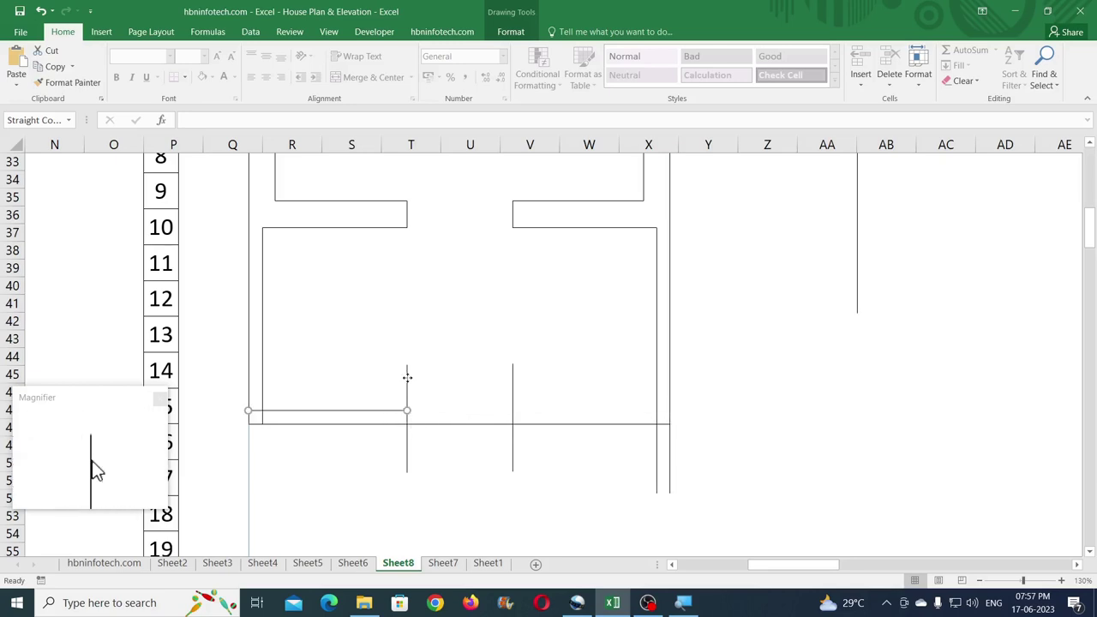
pyautogui.moveTo(401, 374); pyautogui.dragTo(407, 410)
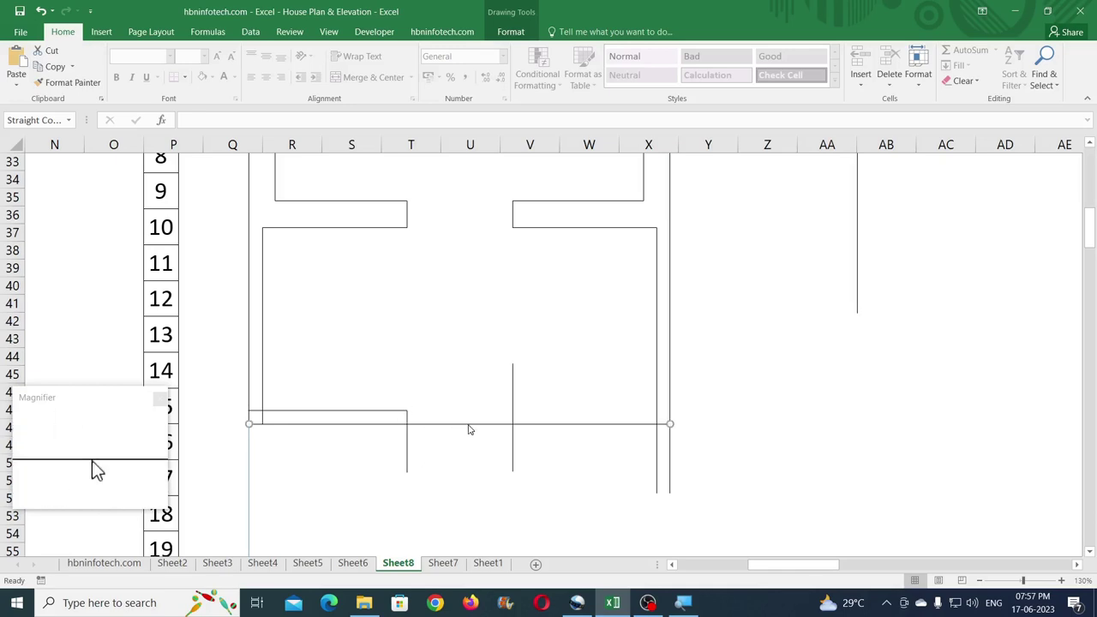
pyautogui.moveTo(670, 423); pyautogui.dragTo(407, 423)
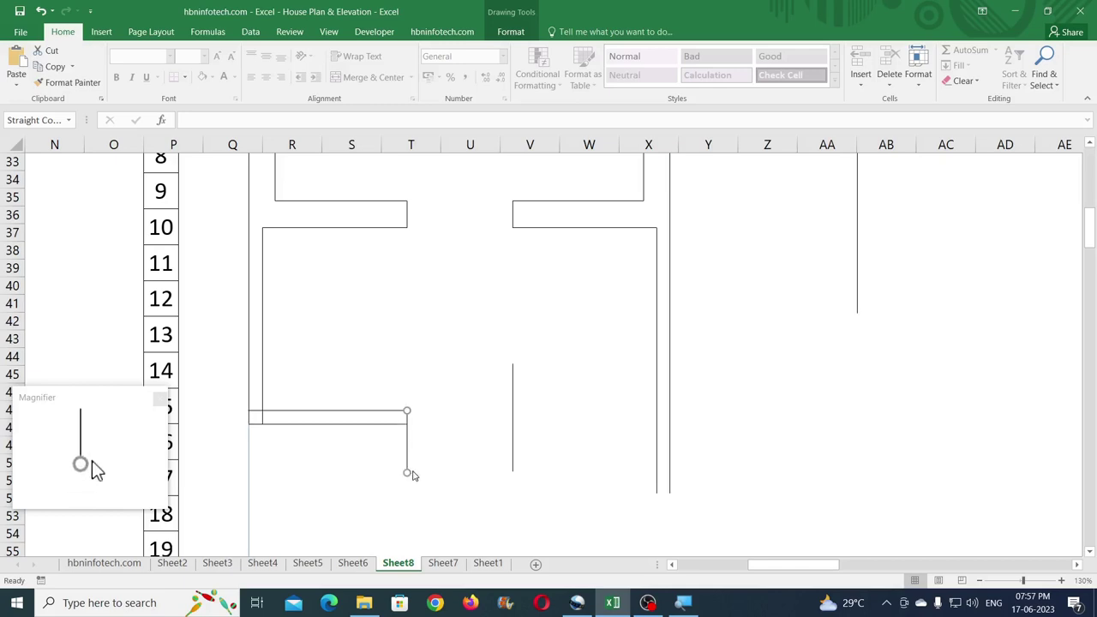
pyautogui.press('Delete')
pyautogui.press('Tab')
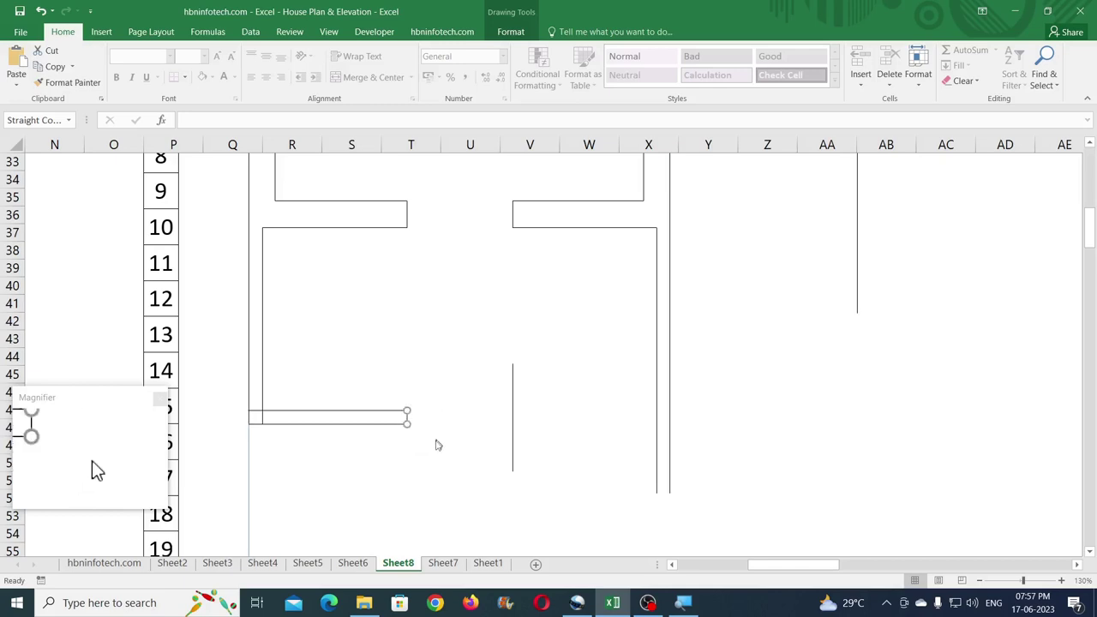
# Step: Copy the two shortened bottom wall lines to the right side, starting at the opening's right marker
pyautogui.press('Tab')
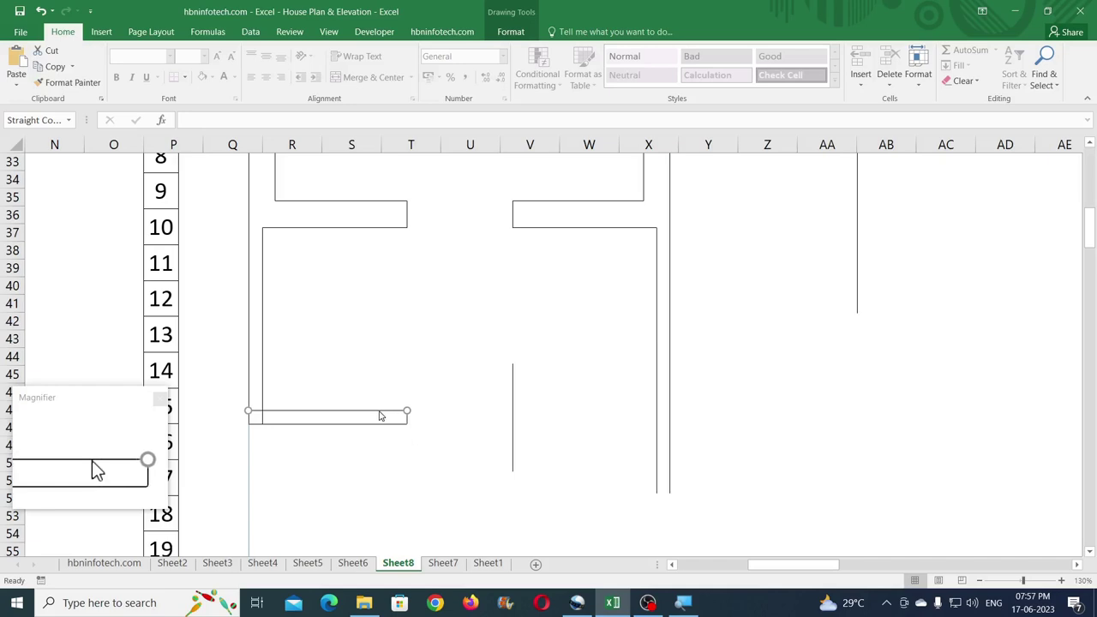
pyautogui.moveTo(378, 412); pyautogui.dragTo(646, 425)
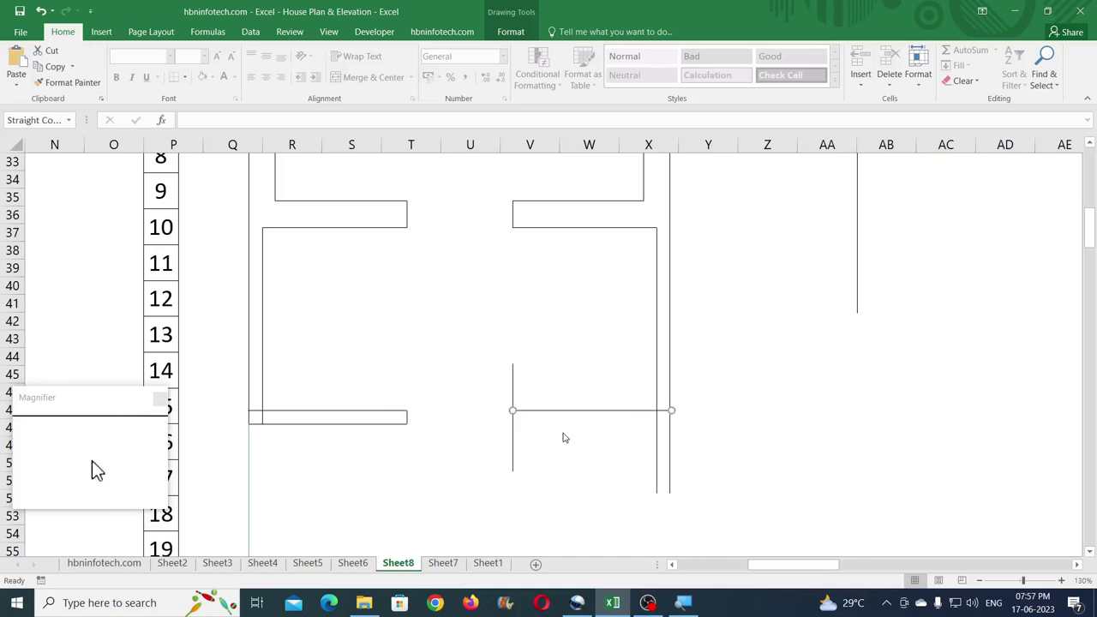
pyautogui.click(393, 424)
pyautogui.moveTo(389, 424); pyautogui.dragTo(652, 451)
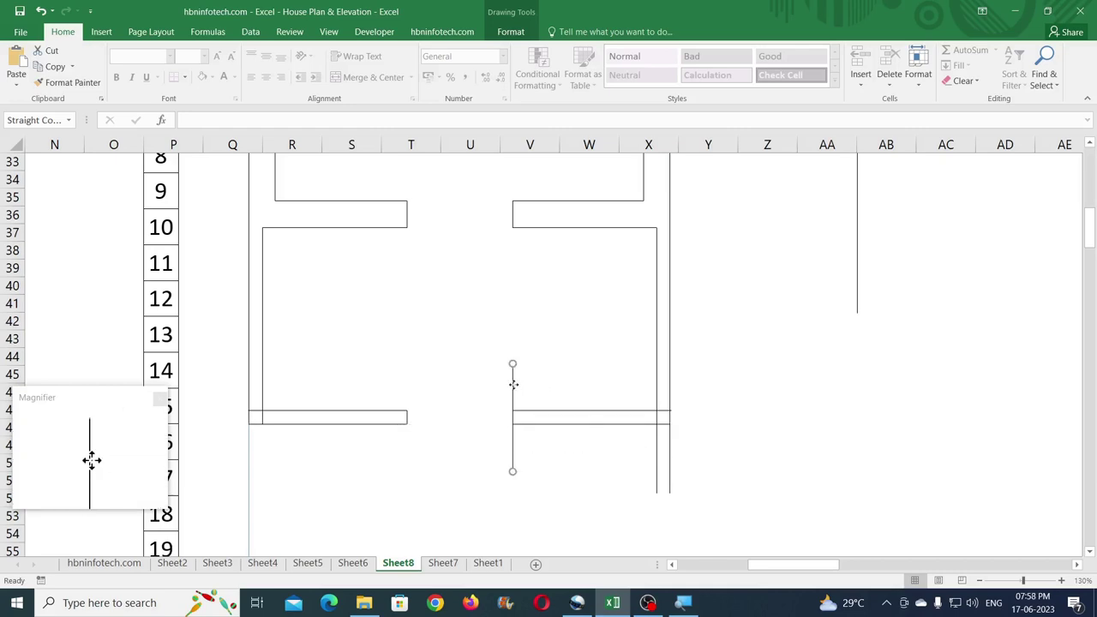
# Step: Trim the opening's right marker to the wall thickness and align the copied lines' ends with the right outer wall line
pyautogui.moveTo(514, 368); pyautogui.dragTo(514, 414)
pyautogui.press('Delete')
pyautogui.moveTo(513, 411)
pyautogui.mouseDown()
pyautogui.moveTo(637, 445)
pyautogui.moveTo(669, 411)
pyautogui.mouseUp()
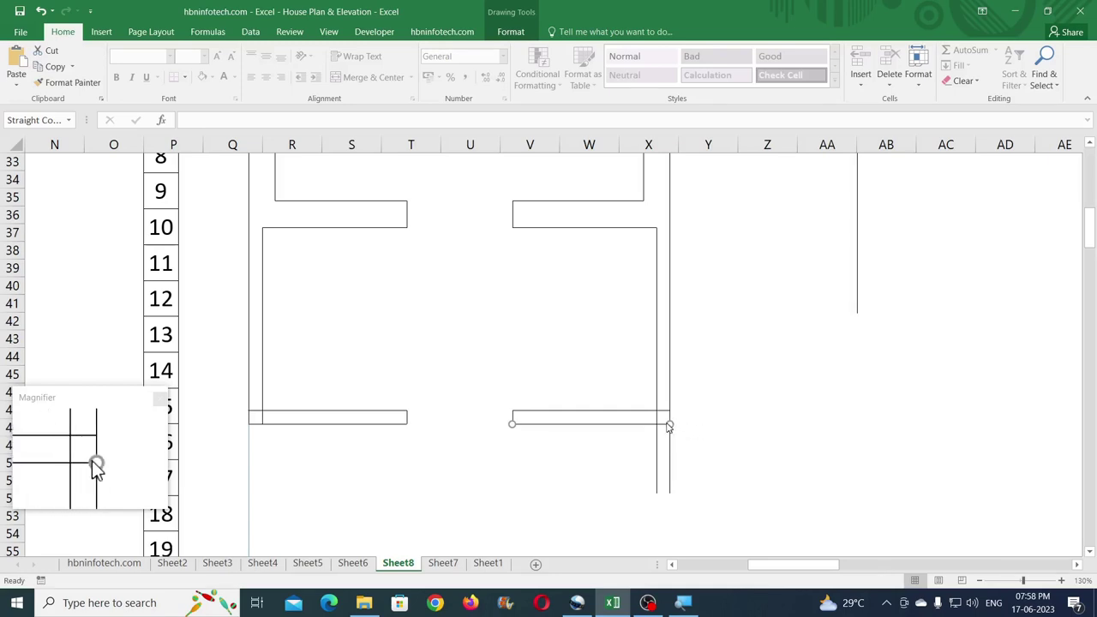
pyautogui.moveTo(669, 423)
pyautogui.mouseDown()
pyautogui.moveTo(729, 433)
pyautogui.moveTo(670, 424)
pyautogui.mouseUp()
# Step: Shorten the lower room's inner and outer right wall lines to the bottom wall's lower line
pyautogui.click(656, 493)
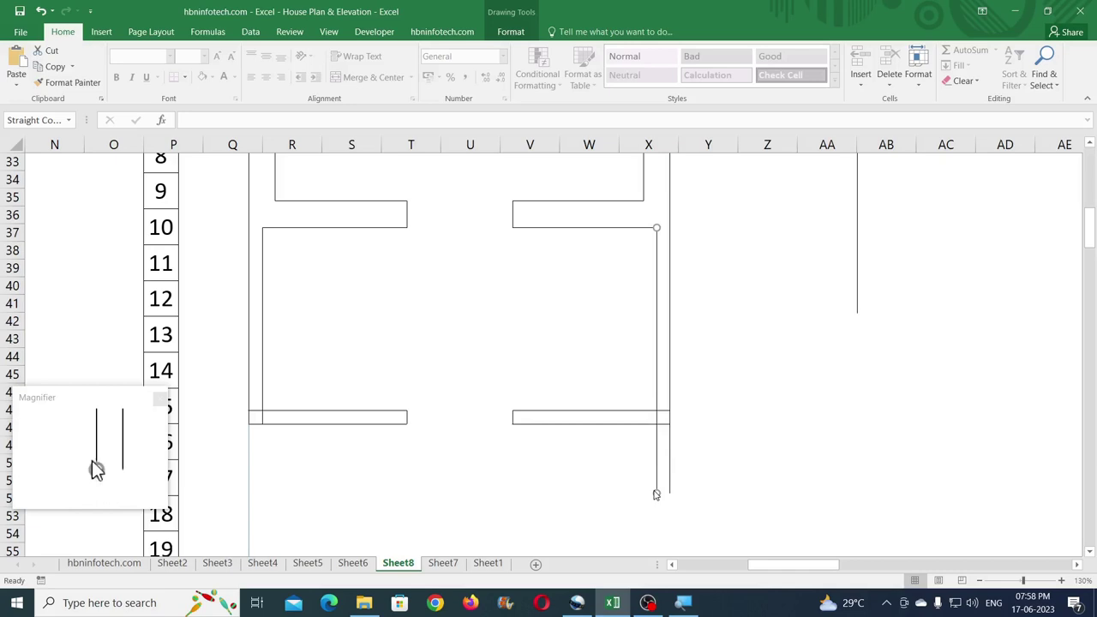
pyautogui.moveTo(656, 493); pyautogui.dragTo(656, 423)
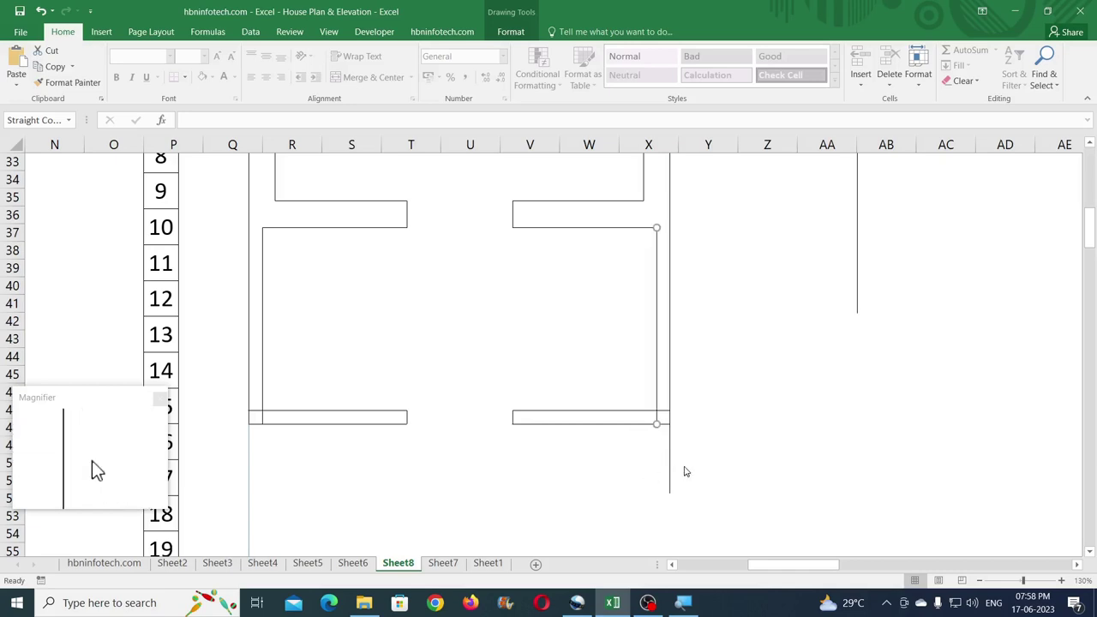
pyautogui.click(669, 464)
pyautogui.moveTo(669, 494); pyautogui.dragTo(663, 422)
pyautogui.press('Escape')
# Step: Examine the upper and lower rooms' walls, and view the whole plan with its rulers at 60% zoom
pyautogui.scroll(2, 673, 463)
pyautogui.scroll(4, 671, 467)
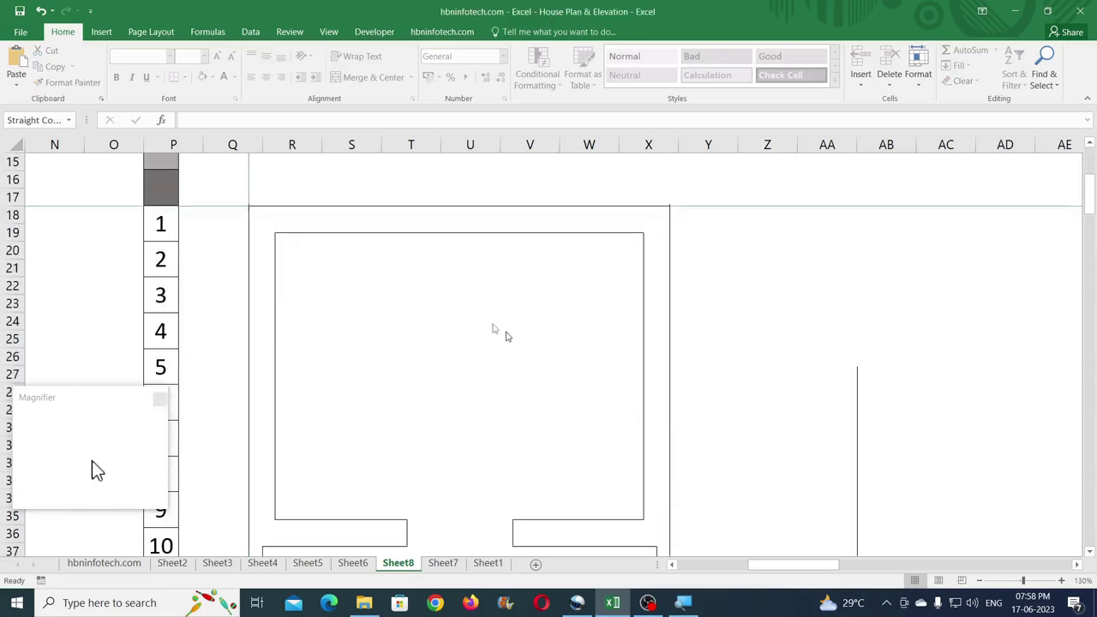
pyautogui.scroll(-3, 651, 377)
pyautogui.scroll(-3, 685, 407)
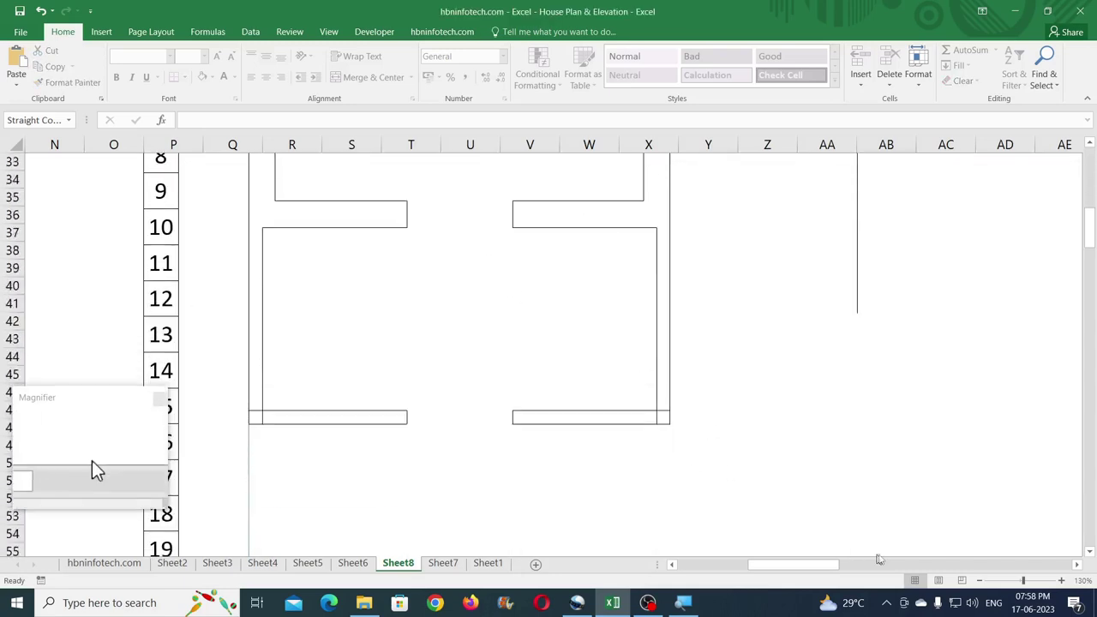
pyautogui.click(979, 581)
pyautogui.click(980, 581)
pyautogui.click(979, 581)
pyautogui.click(982, 582)
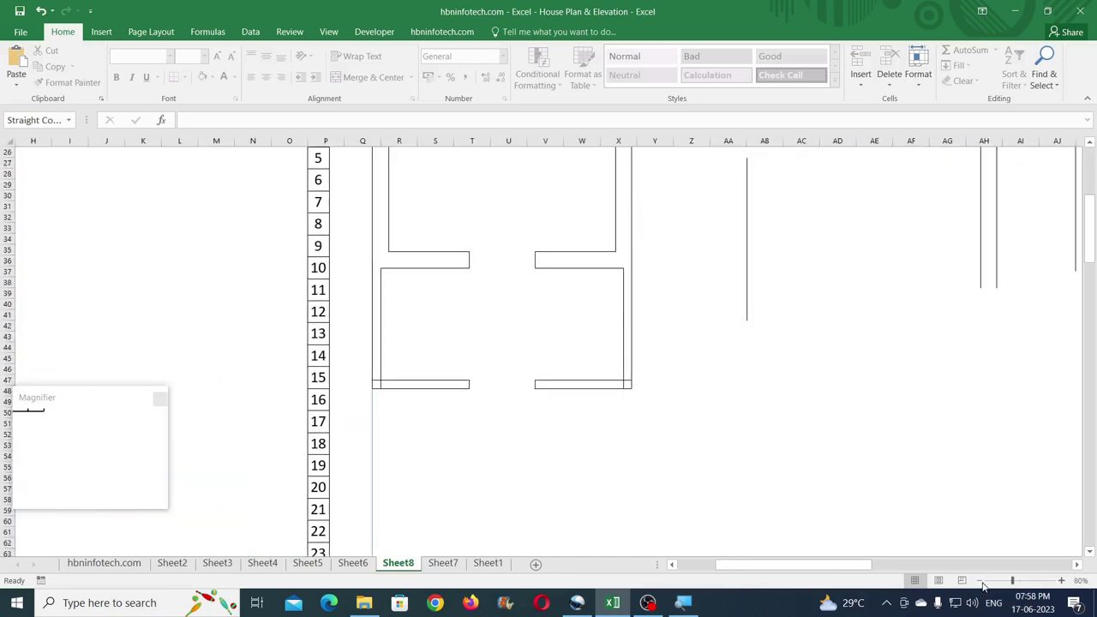
pyautogui.click(982, 582)
pyautogui.click(982, 581)
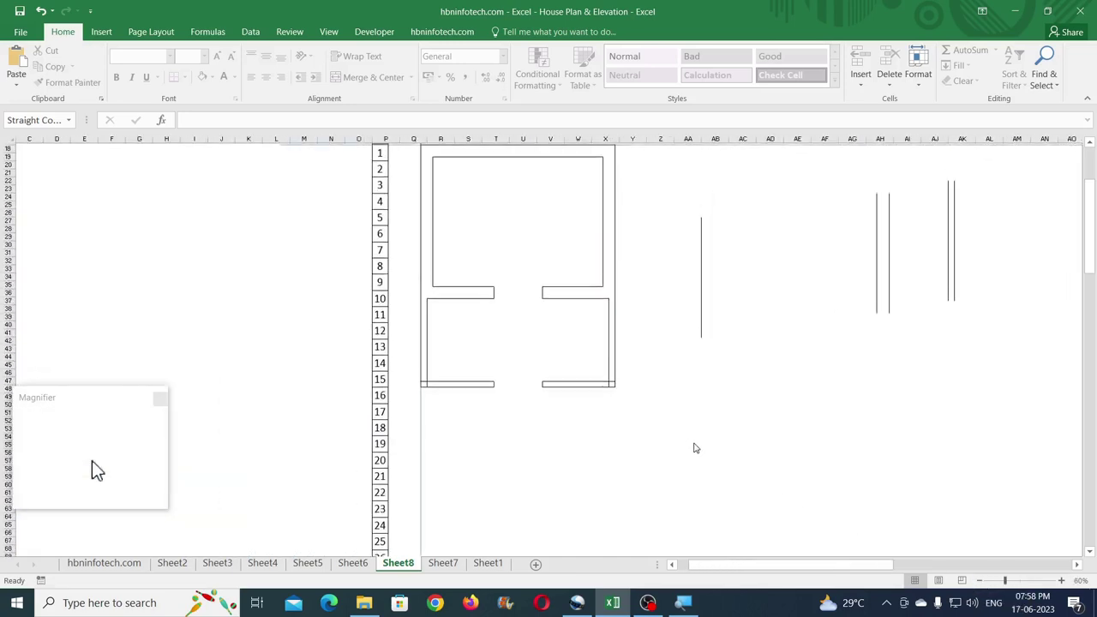
pyautogui.scroll(2, 694, 440)
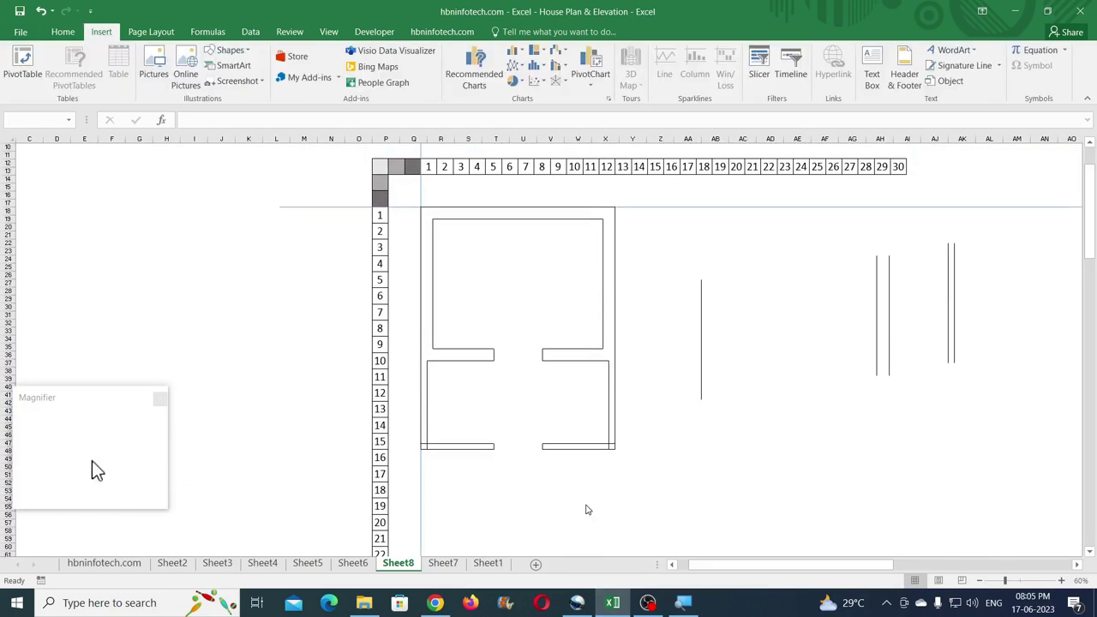
# Step: Check the window layout in the reference plan on Sheet6 and view the 2.5 inch to feet conversion in Chrome
pyautogui.click(352, 562)
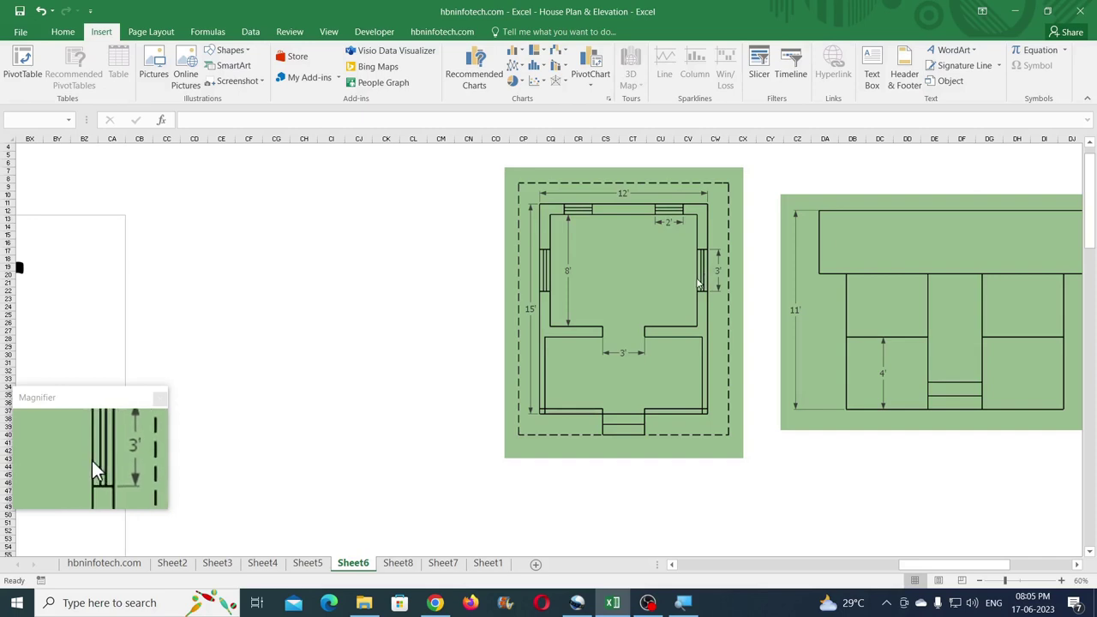
pyautogui.click(437, 603)
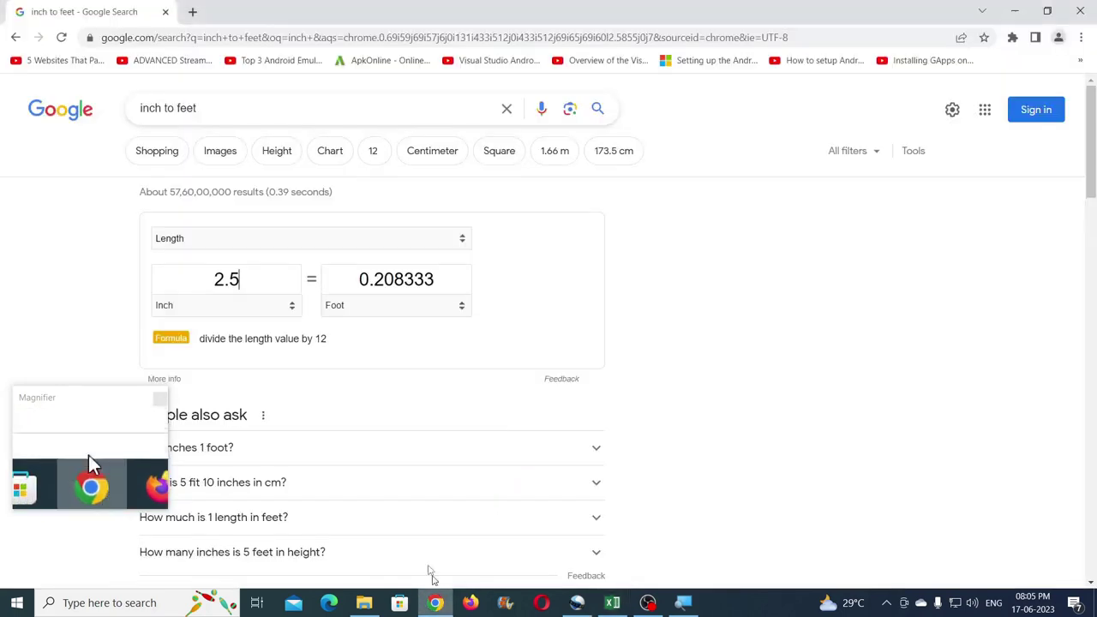
pyautogui.click(242, 280)
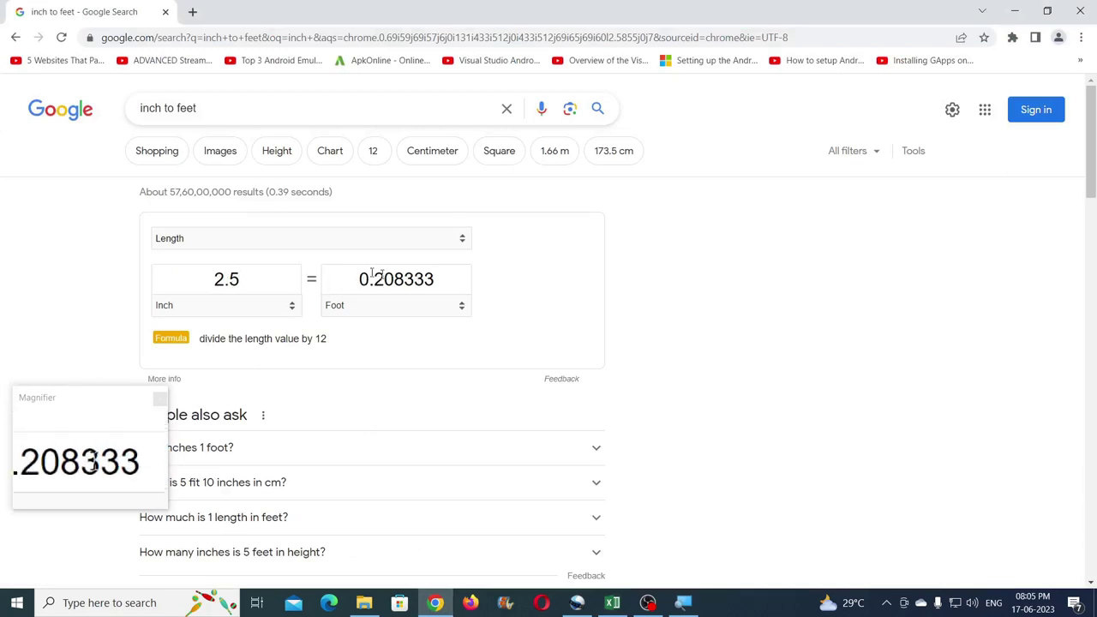
# Step: Switch back to Excel's Sheet8, copy the spare vertical line beside itself, and set the copy's height to 3 cm
pyautogui.click(612, 602)
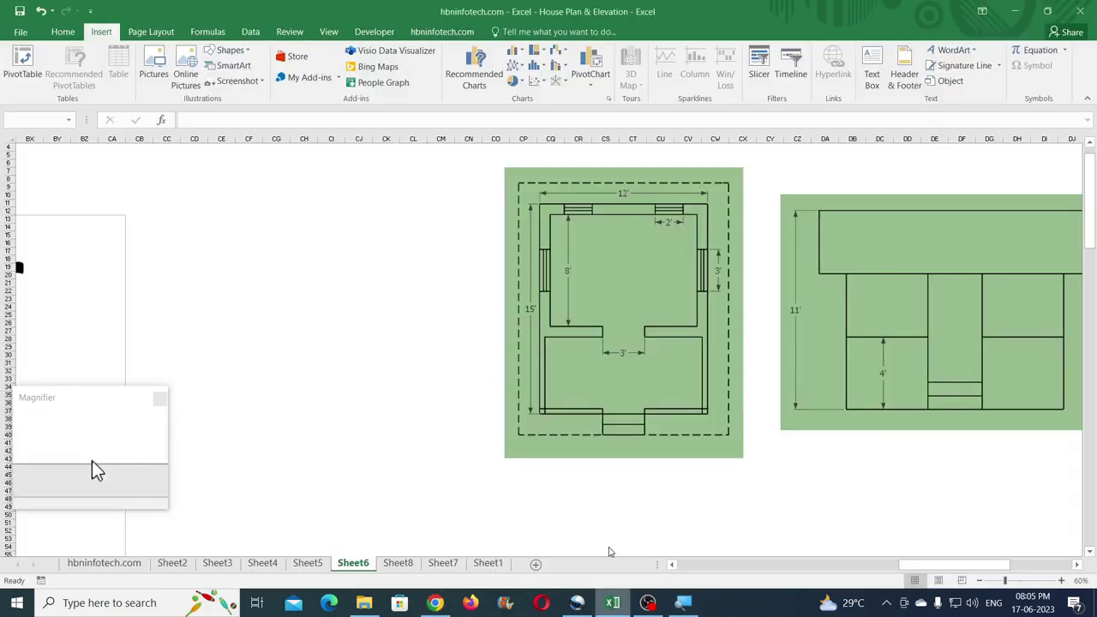
pyautogui.click(398, 563)
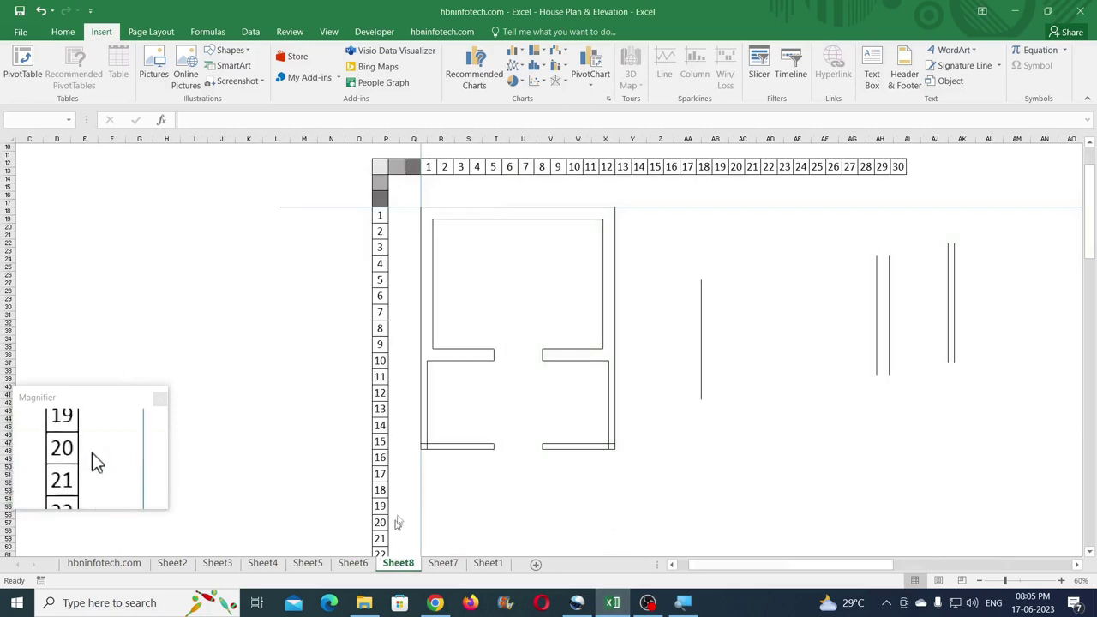
pyautogui.click(700, 340)
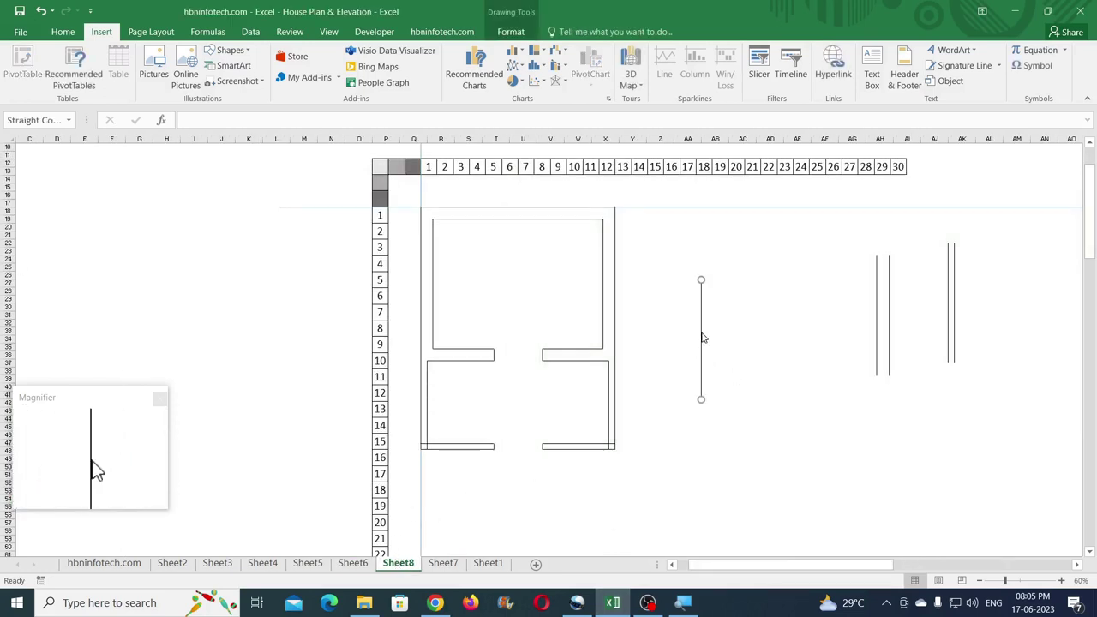
pyautogui.moveTo(702, 338); pyautogui.dragTo(757, 347)
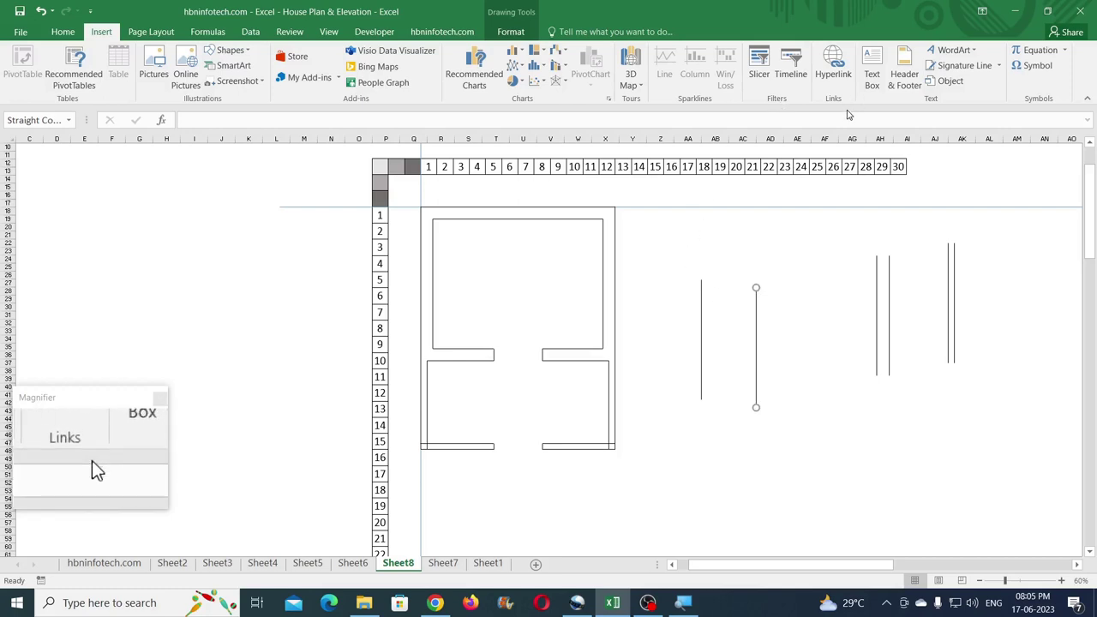
pyautogui.click(510, 32)
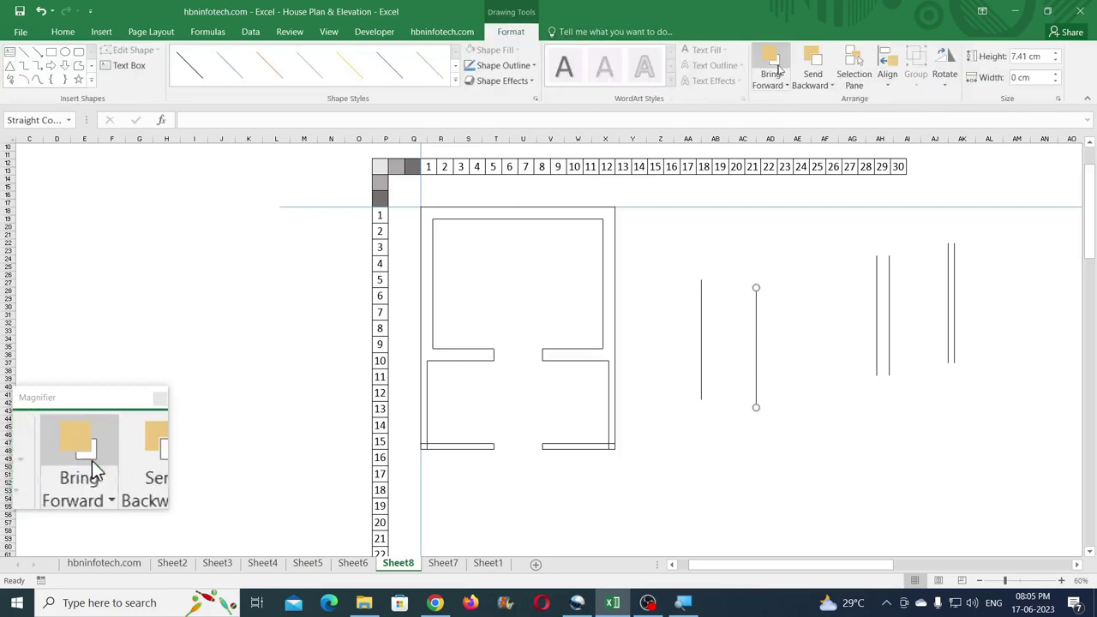
pyautogui.click(1042, 58)
pyautogui.write('3')
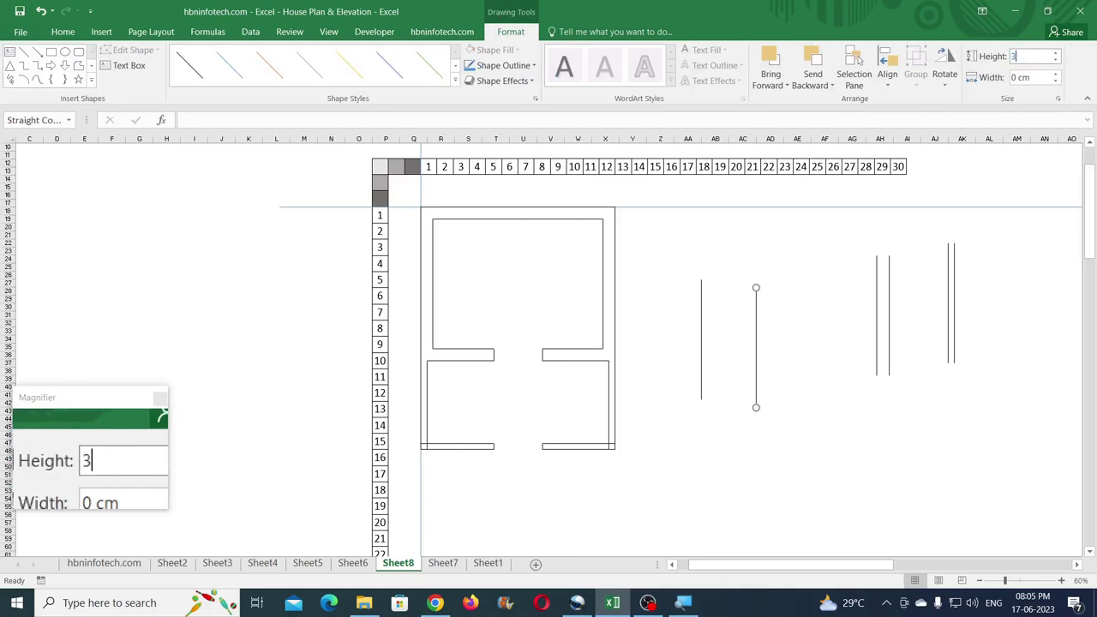
pyautogui.press('Return')
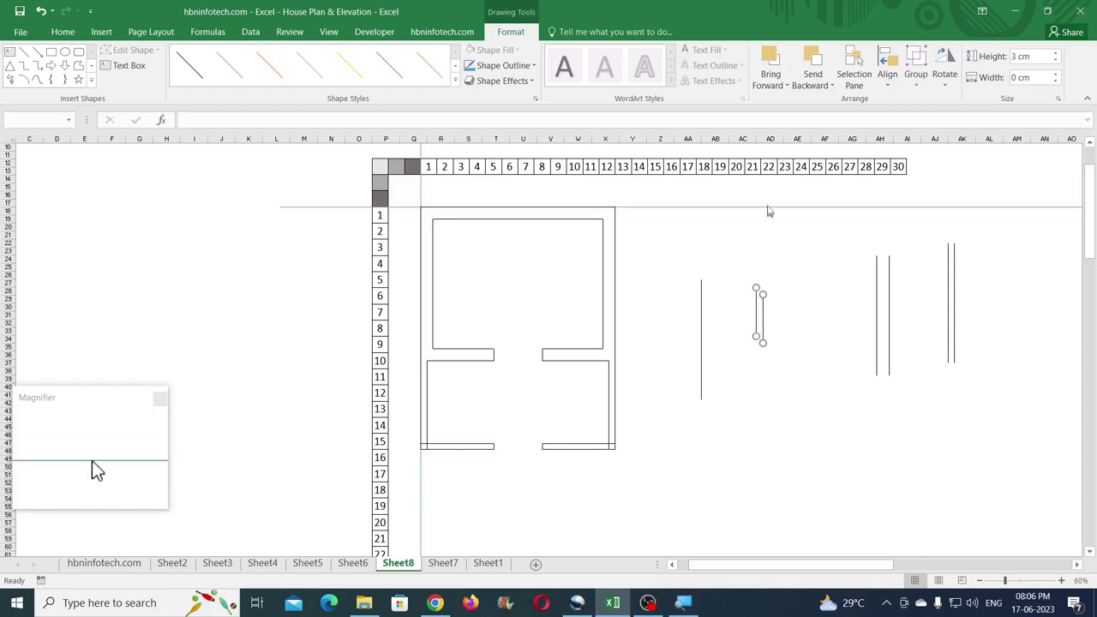
# Step: Duplicate the 3 cm line, top-align and group the pair, and set the group's width to 0.2 cm
pyautogui.click(887, 81)
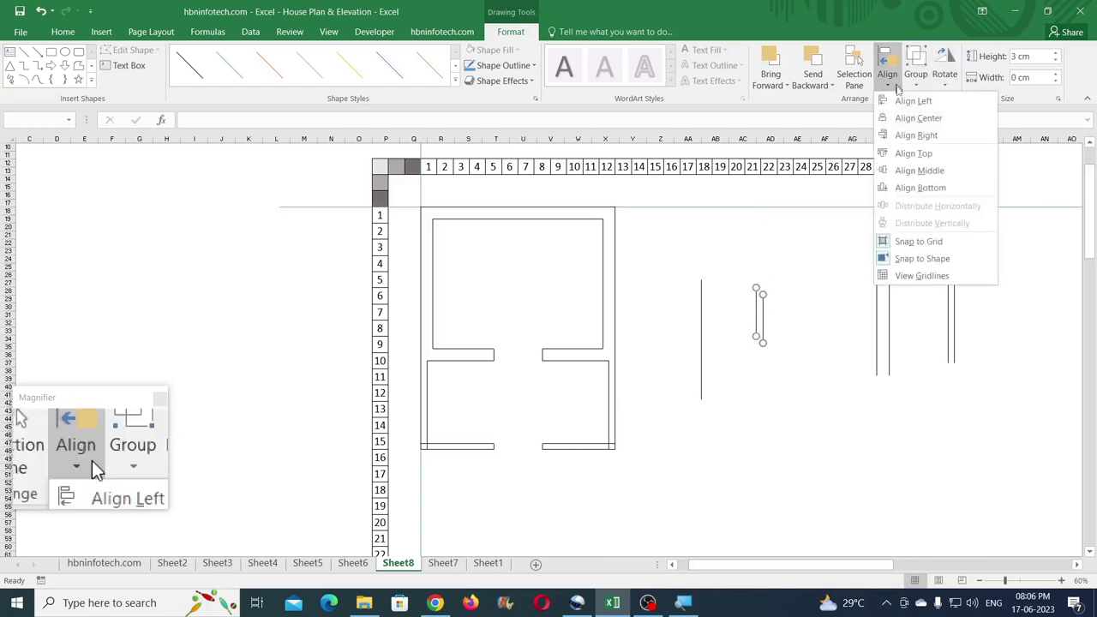
pyautogui.click(931, 154)
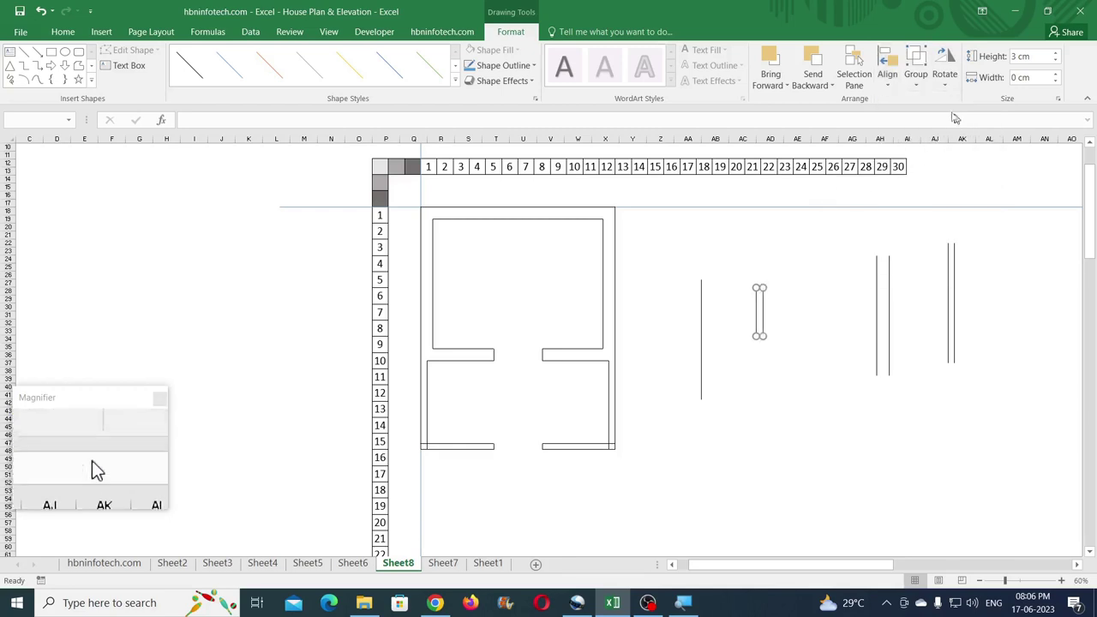
pyautogui.click(915, 84)
pyautogui.click(927, 106)
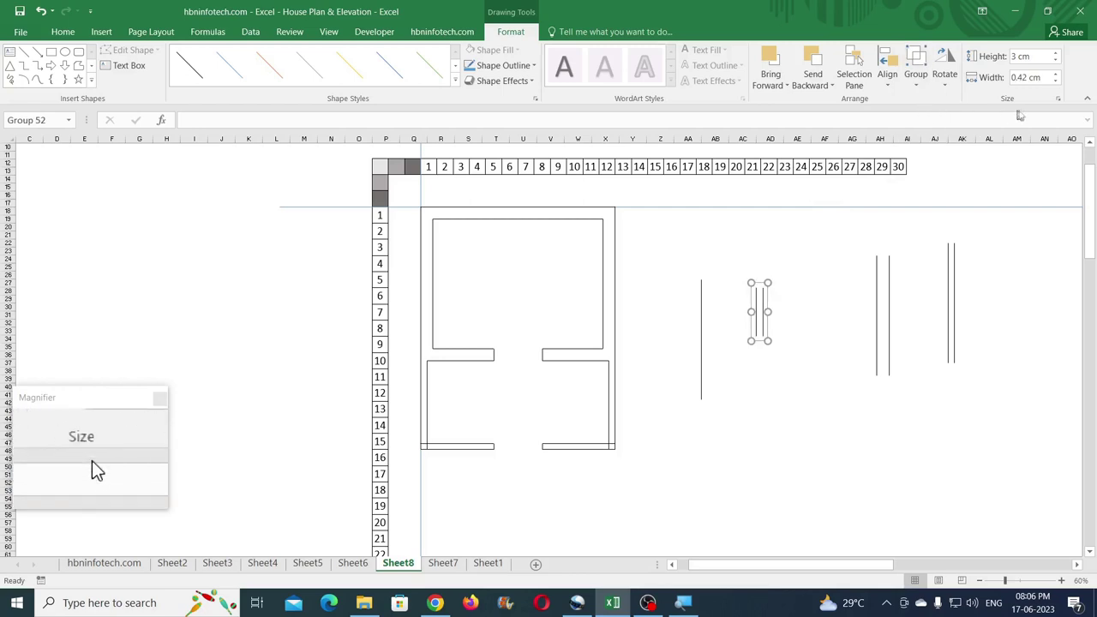
pyautogui.click(1044, 78)
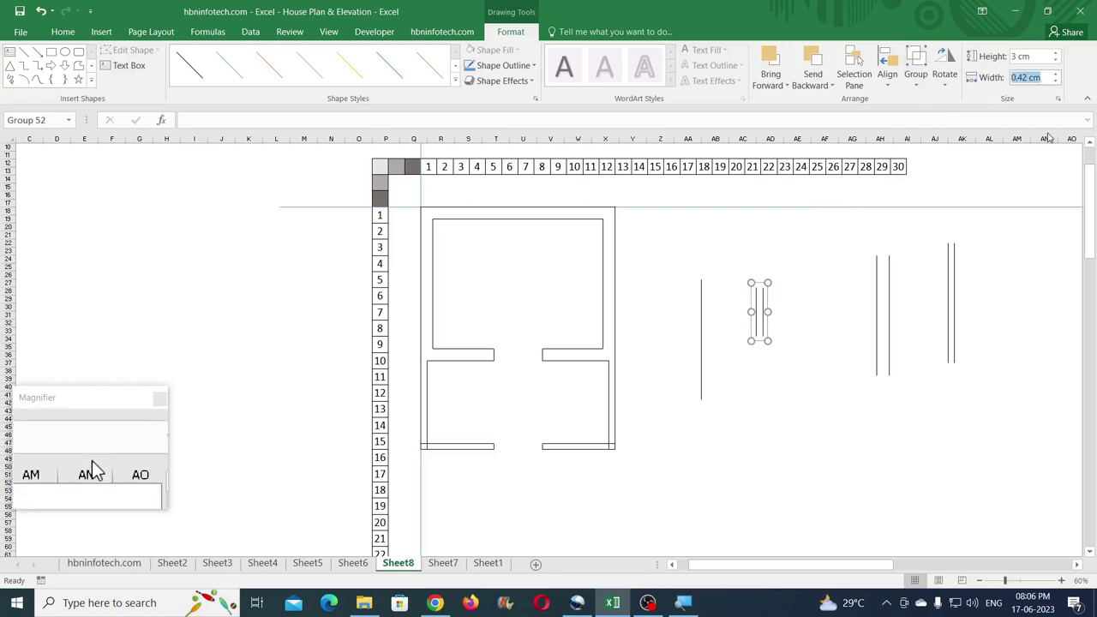
pyautogui.write('0.2')
pyautogui.press('Return')
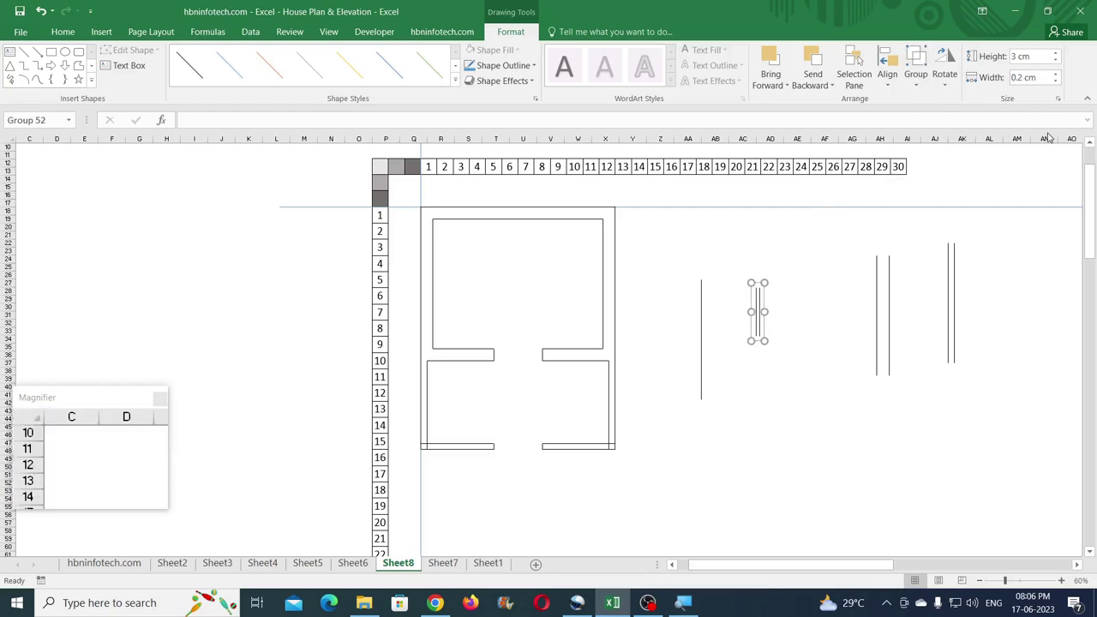
pyautogui.click(744, 367)
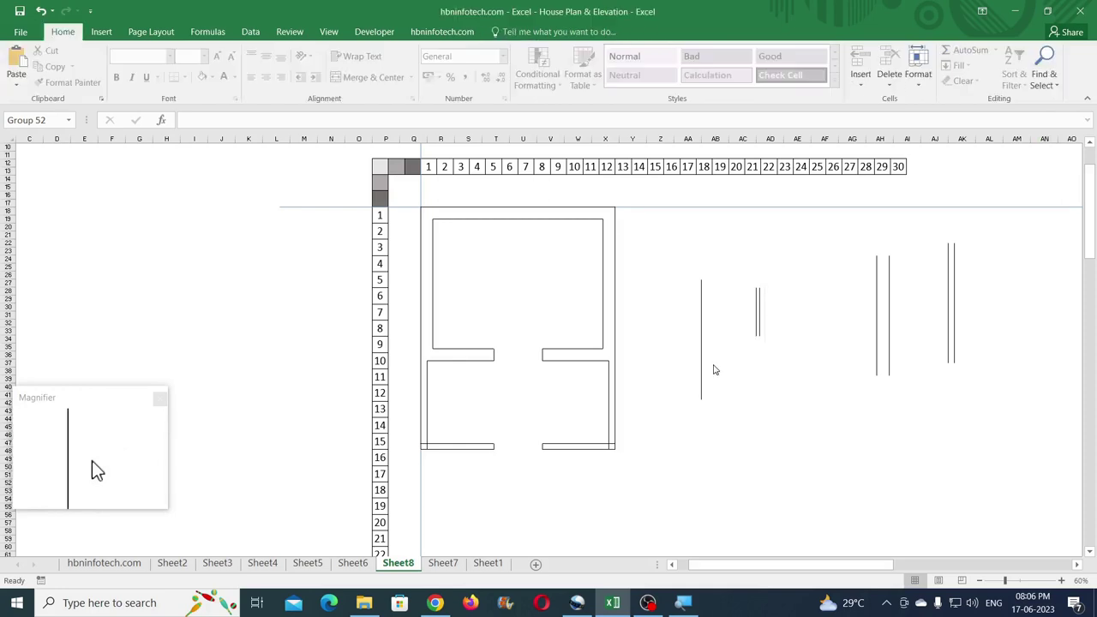
# Step: Copy the spare vertical line below the window pair, rotate the copy to horizontal, and set its length to 0.75 cm
pyautogui.click(702, 355)
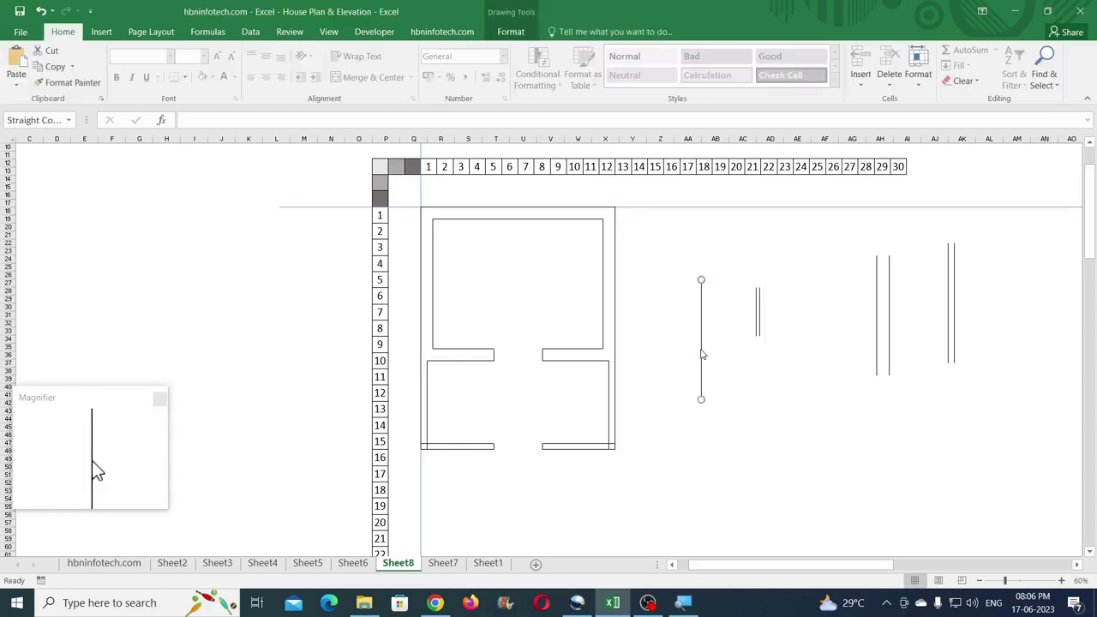
pyautogui.moveTo(701, 347); pyautogui.dragTo(776, 416)
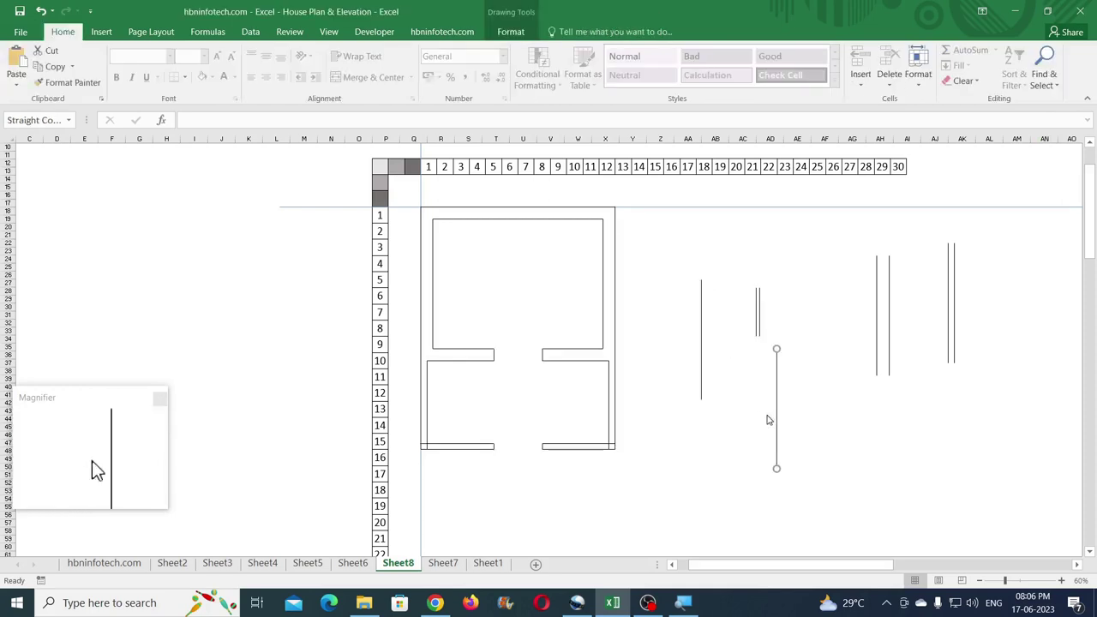
pyautogui.click(511, 31)
pyautogui.click(944, 77)
pyautogui.click(968, 108)
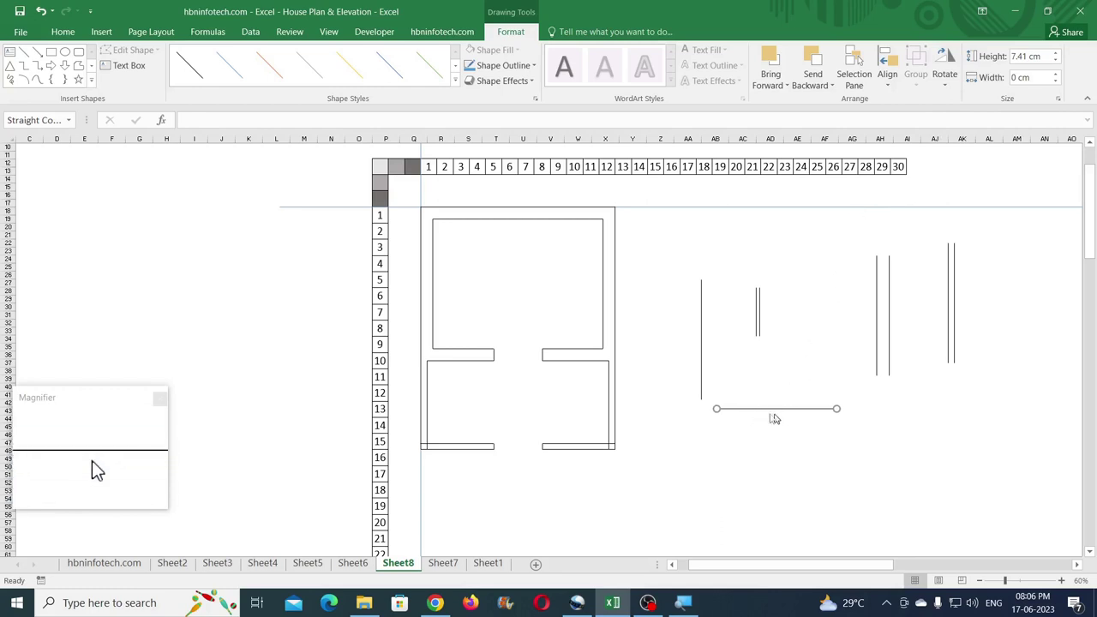
pyautogui.click(1032, 57)
pyautogui.write('0.75')
pyautogui.press('Return')
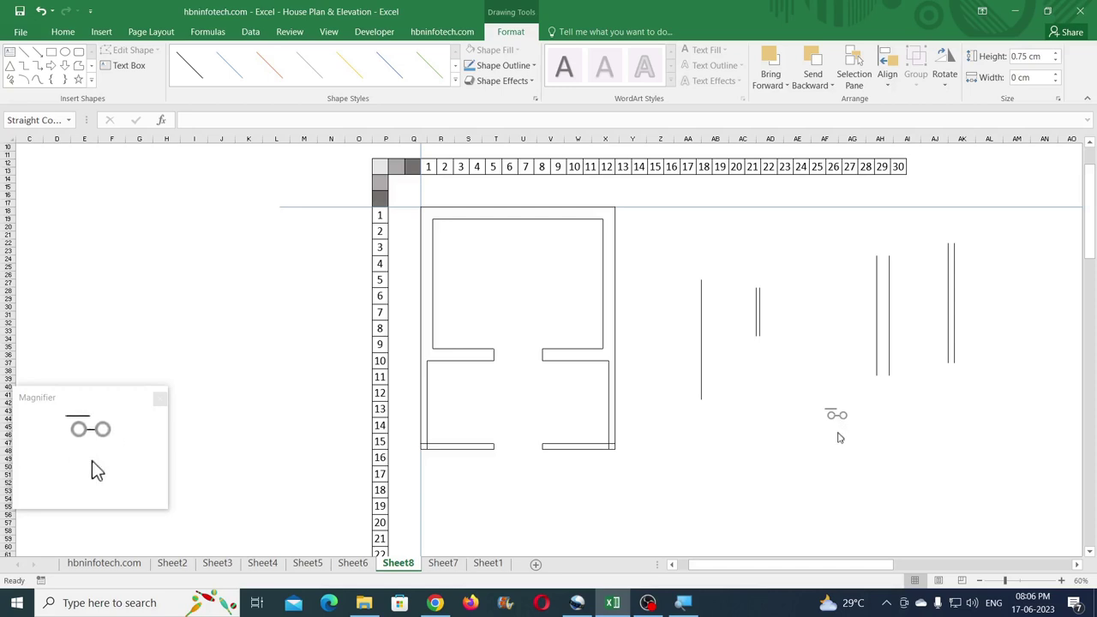
# Step: Left-align and group the horizontal line and its duplicate, and set the group's height to 3 cm
pyautogui.moveTo(824, 405); pyautogui.dragTo(850, 428)
pyautogui.click(895, 88)
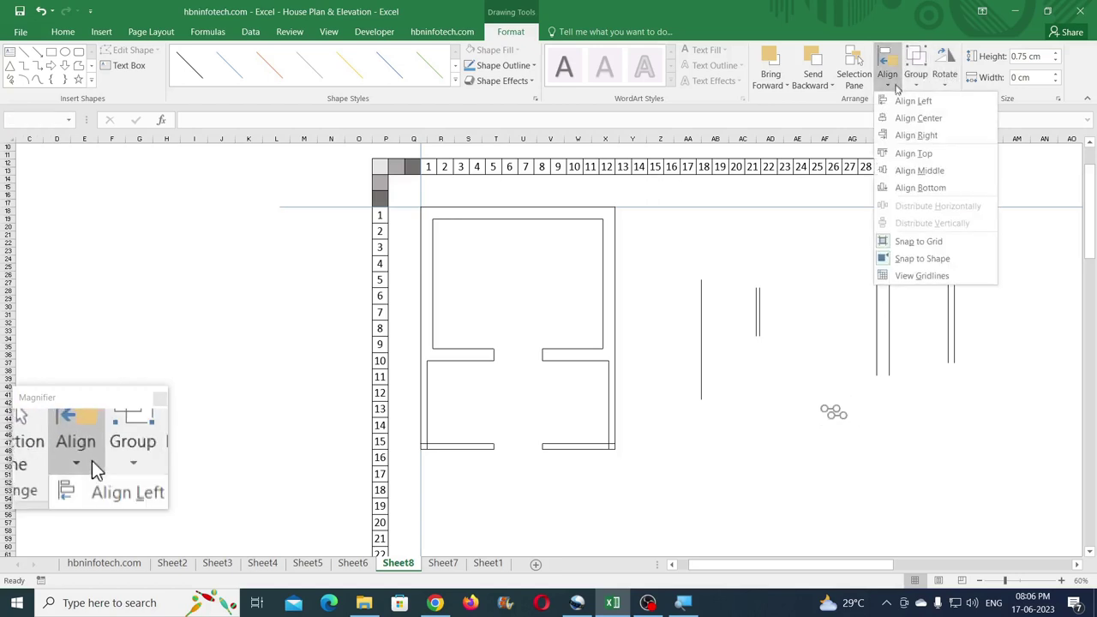
pyautogui.click(901, 100)
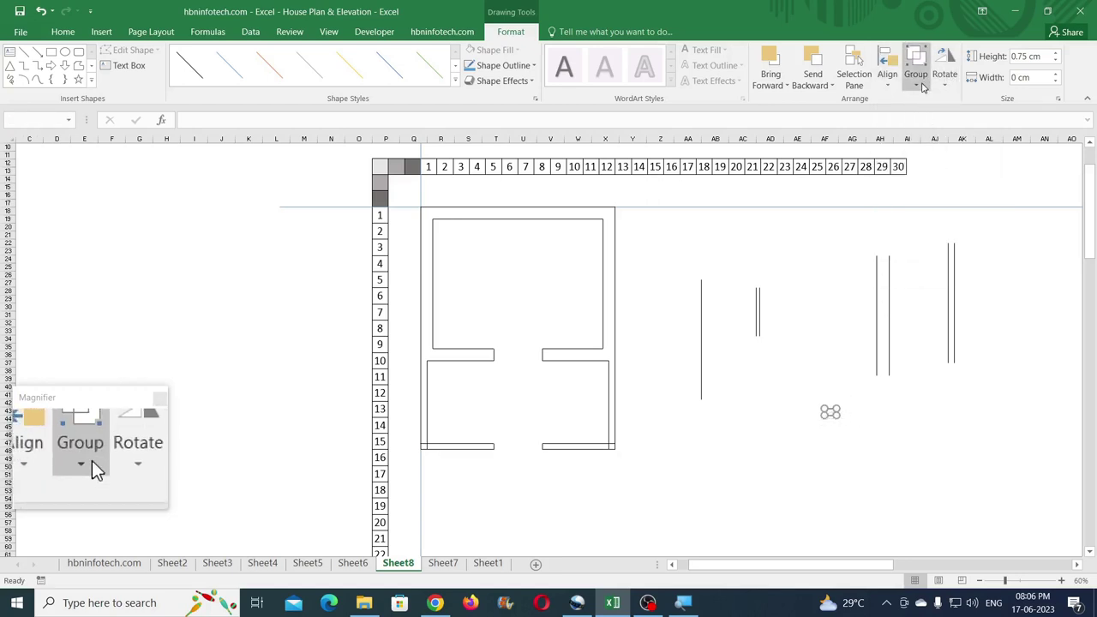
pyautogui.click(922, 88)
pyautogui.click(928, 103)
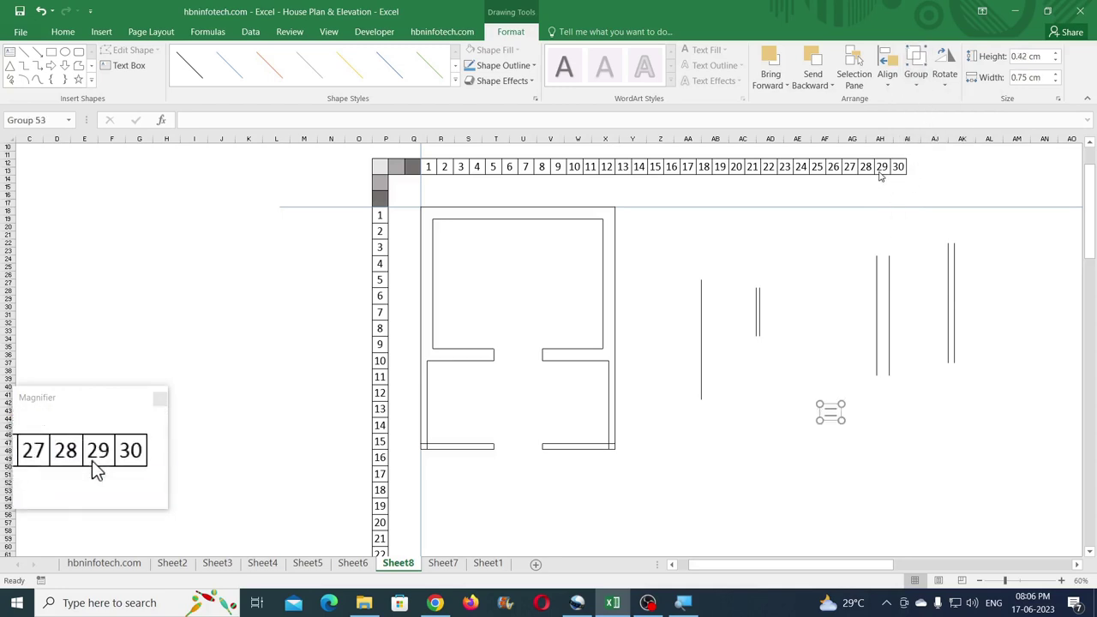
pyautogui.click(1042, 55)
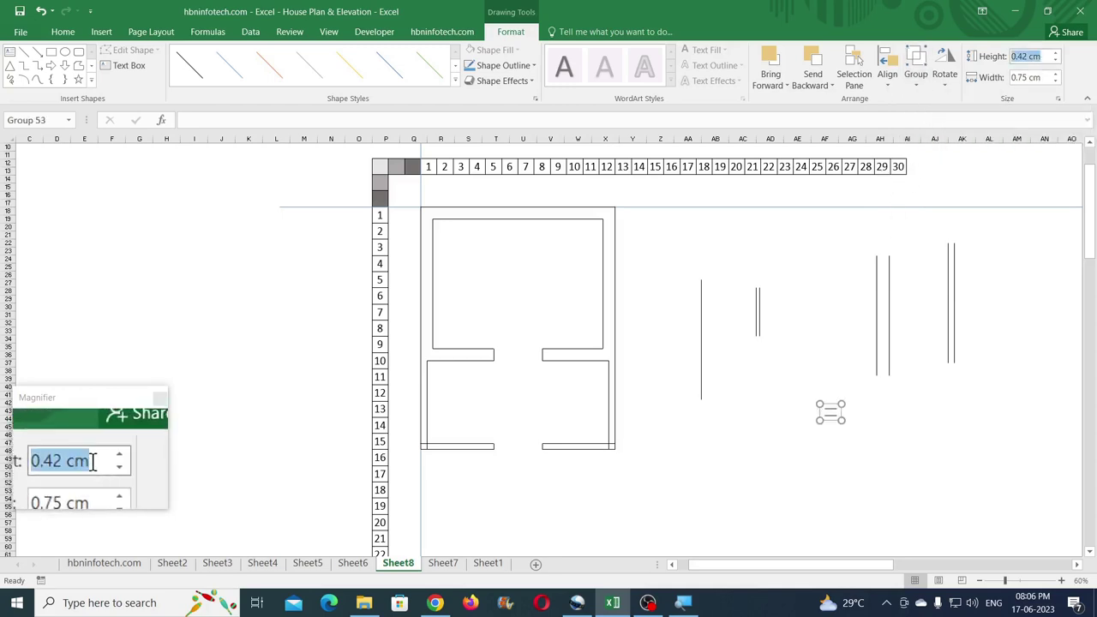
pyautogui.write('3')
pyautogui.press('Return')
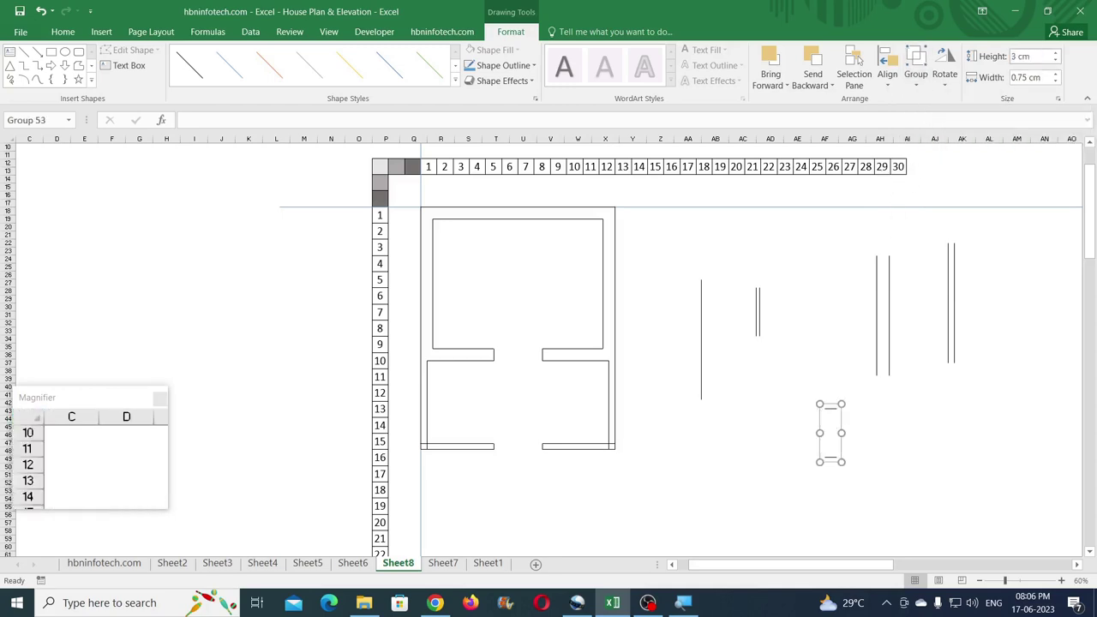
# Step: Move the horizontal pair next to the vertical pair, align both by center and middle, and group them into one window symbol
pyautogui.moveTo(829, 408); pyautogui.dragTo(785, 295)
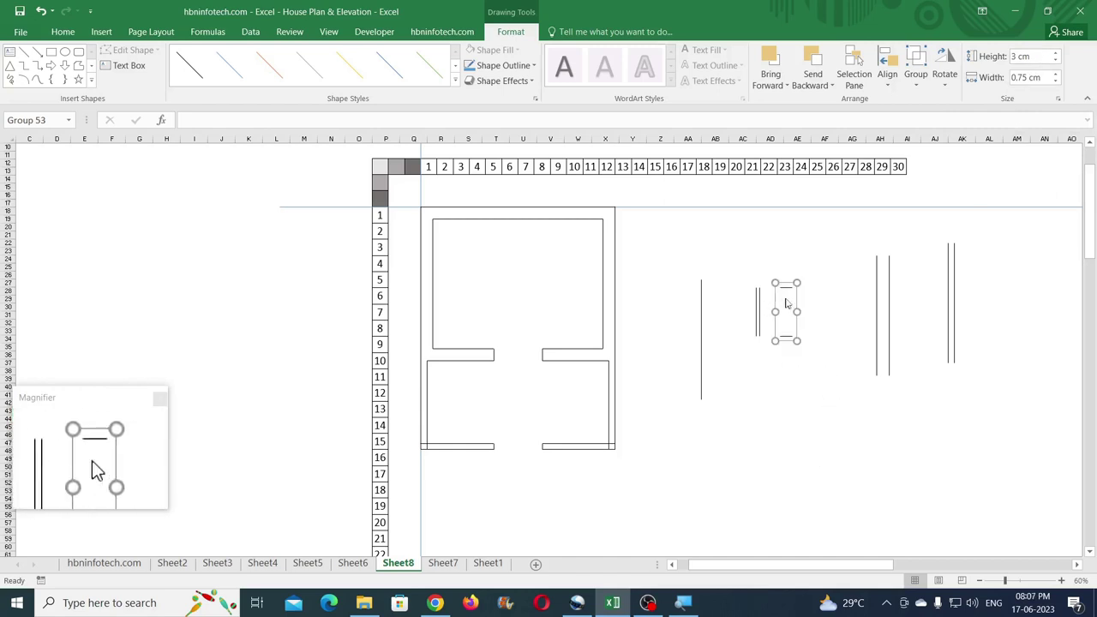
pyautogui.keyDown('shift'); pyautogui.click(758, 313); pyautogui.keyUp('shift')
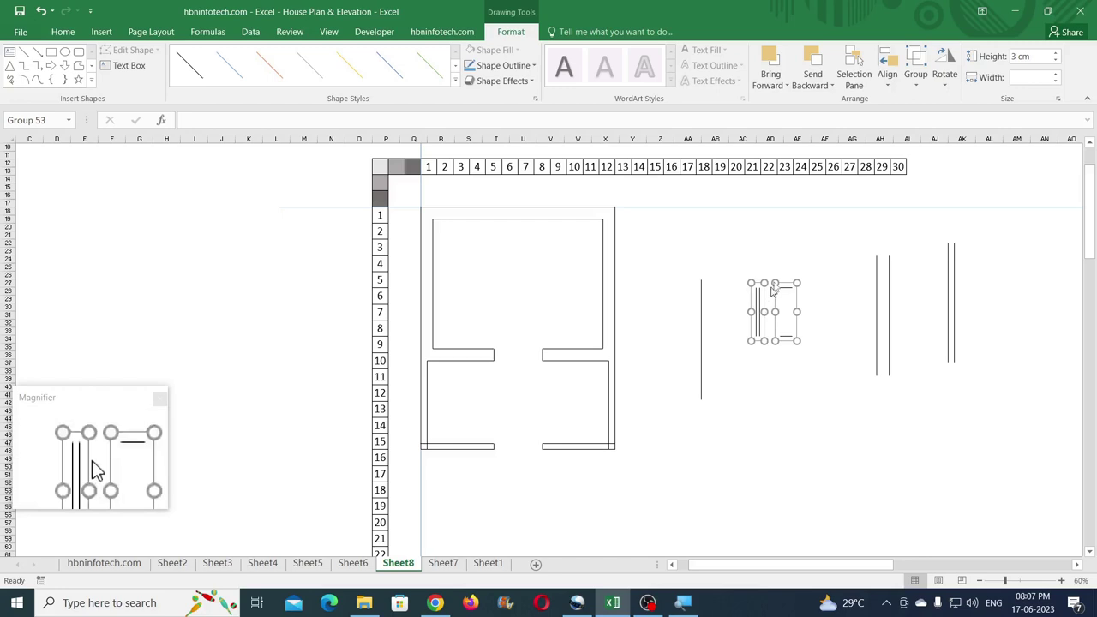
pyautogui.click(887, 79)
pyautogui.click(916, 118)
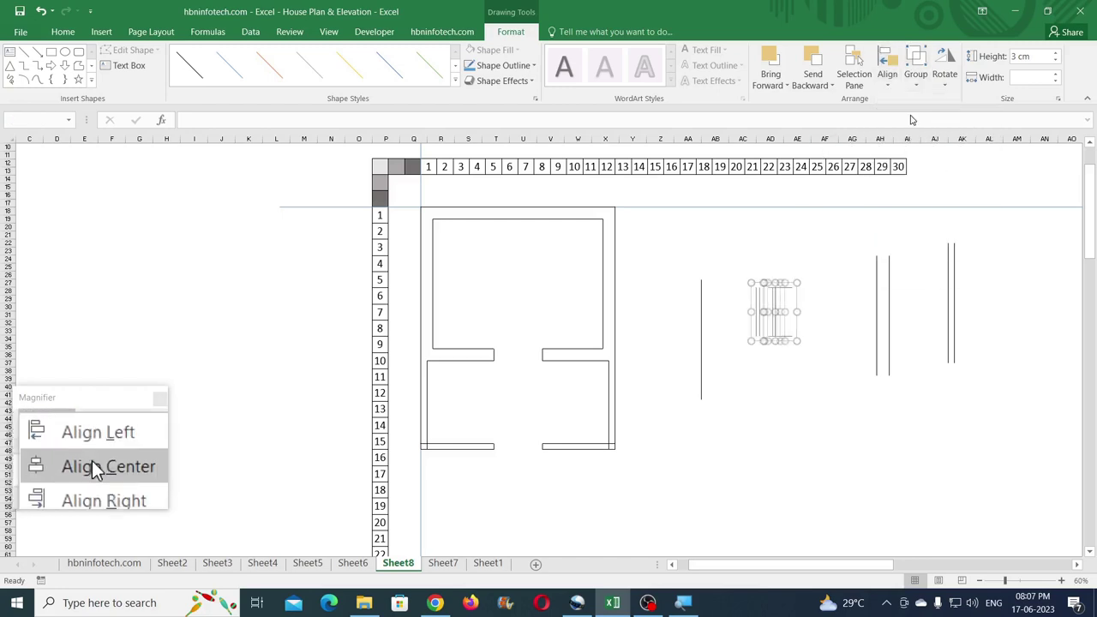
pyautogui.click(888, 75)
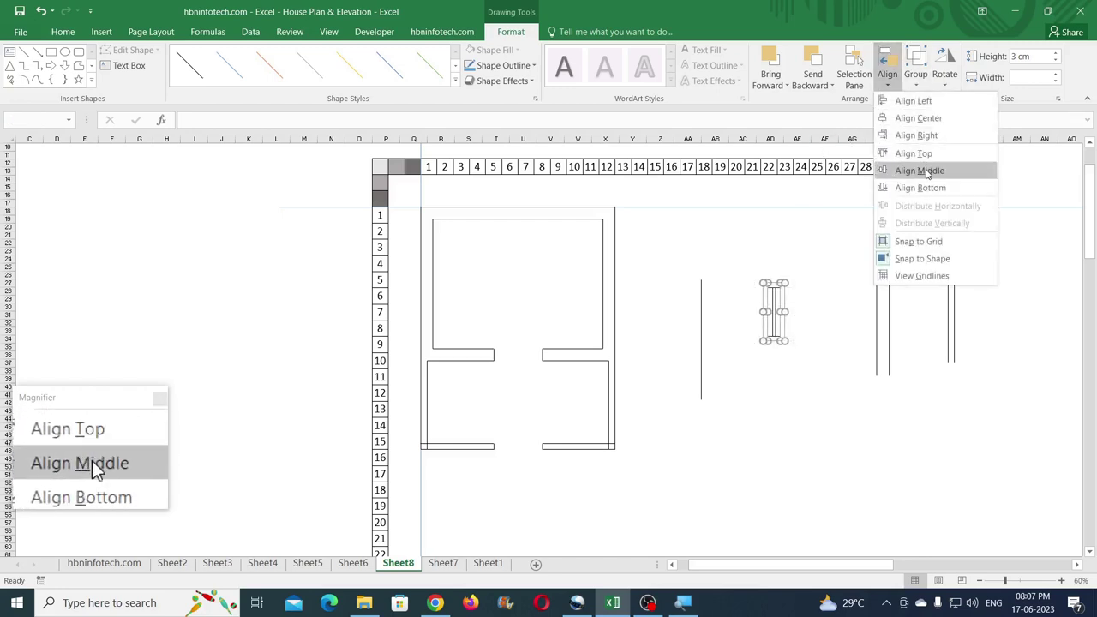
pyautogui.click(920, 171)
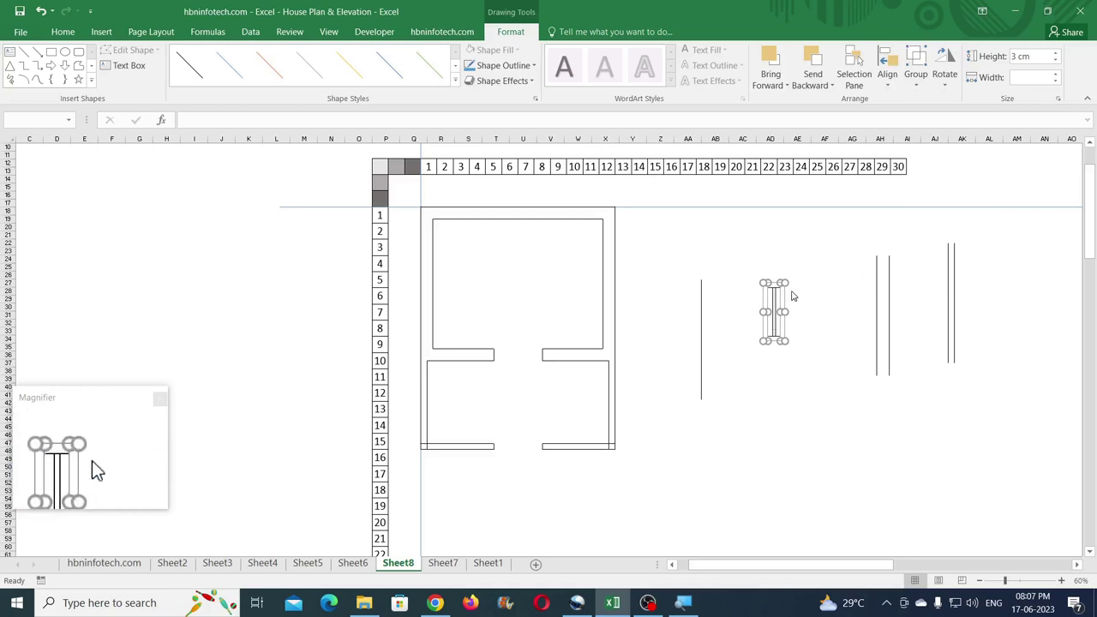
pyautogui.click(915, 86)
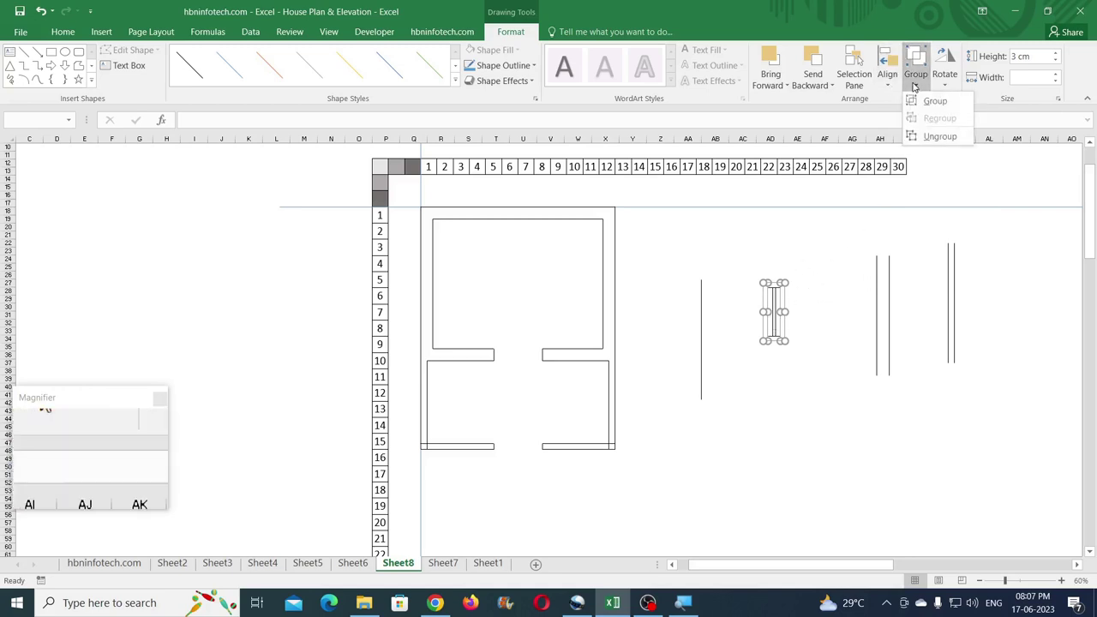
pyautogui.click(934, 94)
pyautogui.click(781, 366)
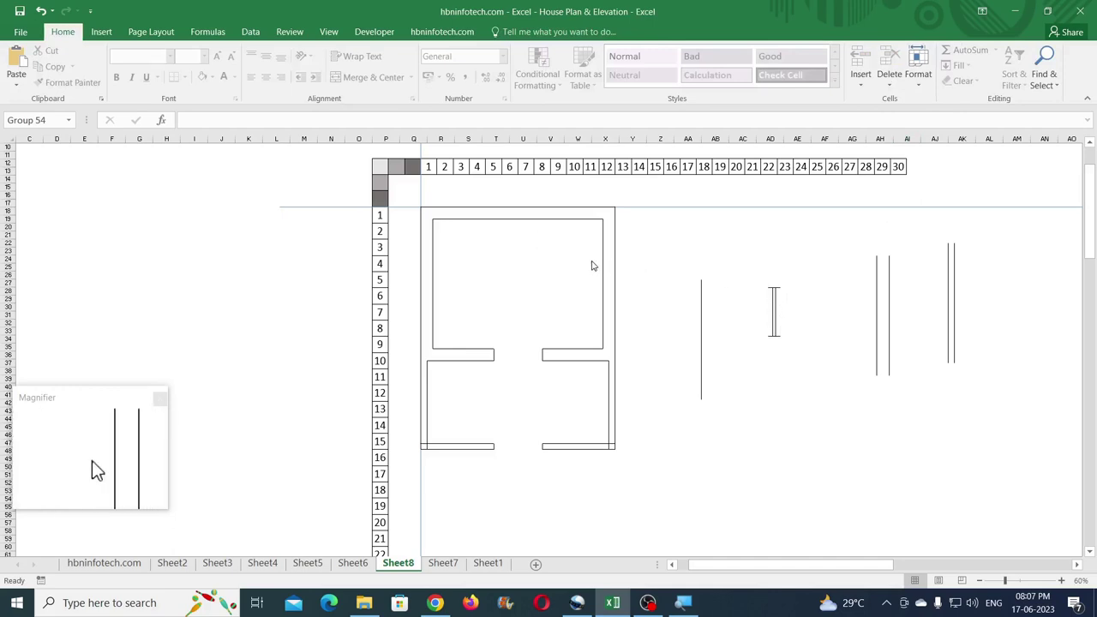
# Step: Place the 3 cm window symbol and a copy of it beside the lower room, moving the spare vertical line out of the way
pyautogui.click(773, 306)
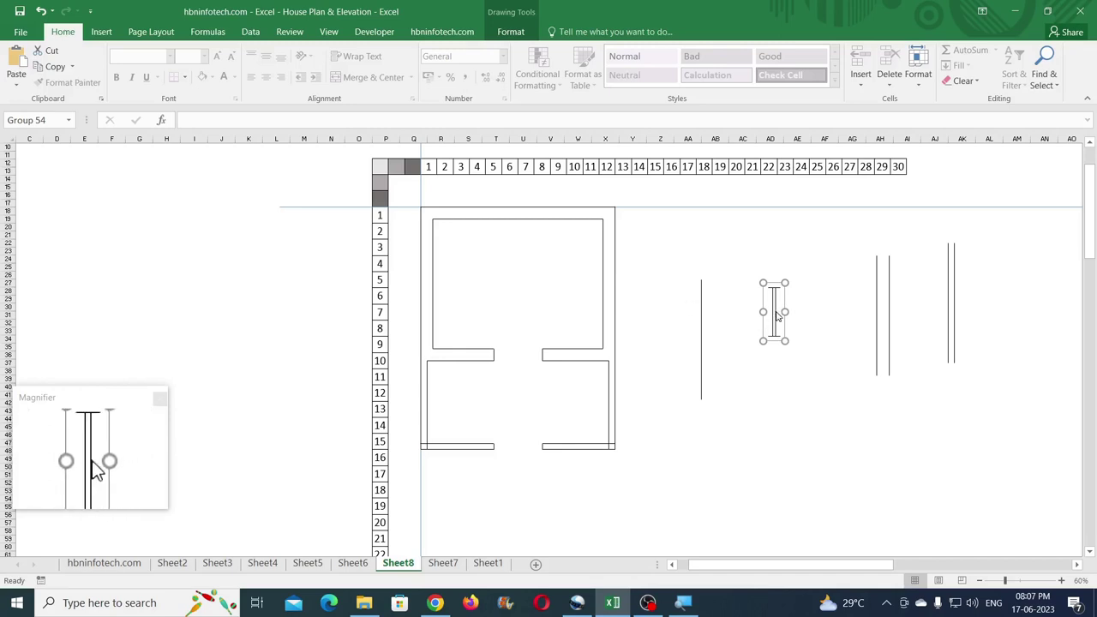
pyautogui.moveTo(773, 311); pyautogui.dragTo(684, 422)
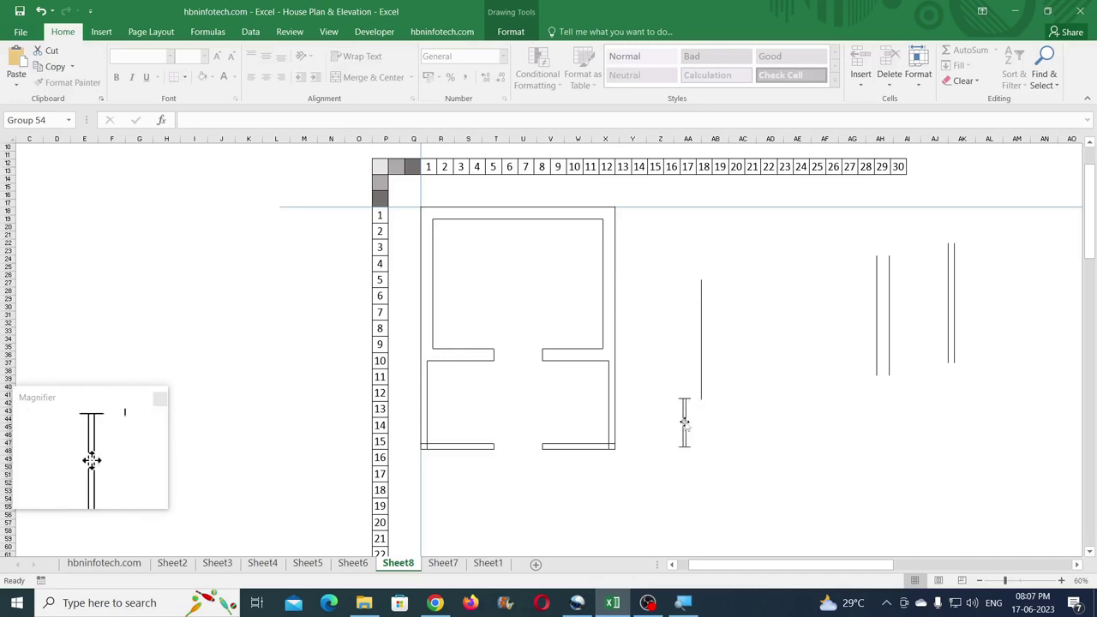
pyautogui.moveTo(701, 337); pyautogui.dragTo(792, 321)
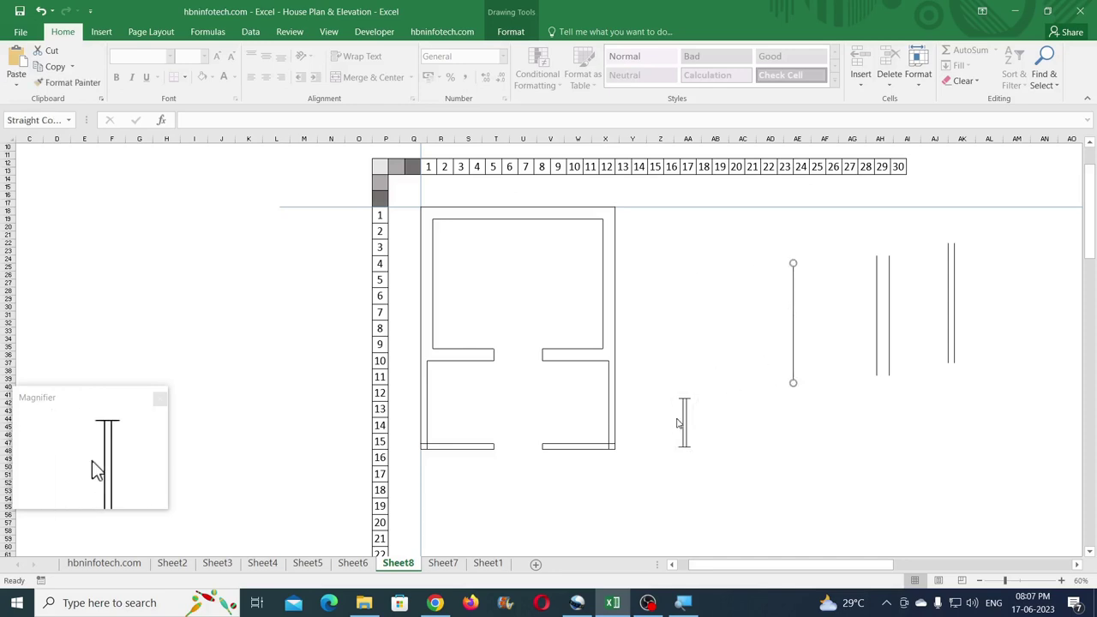
pyautogui.moveTo(686, 421); pyautogui.dragTo(790, 425)
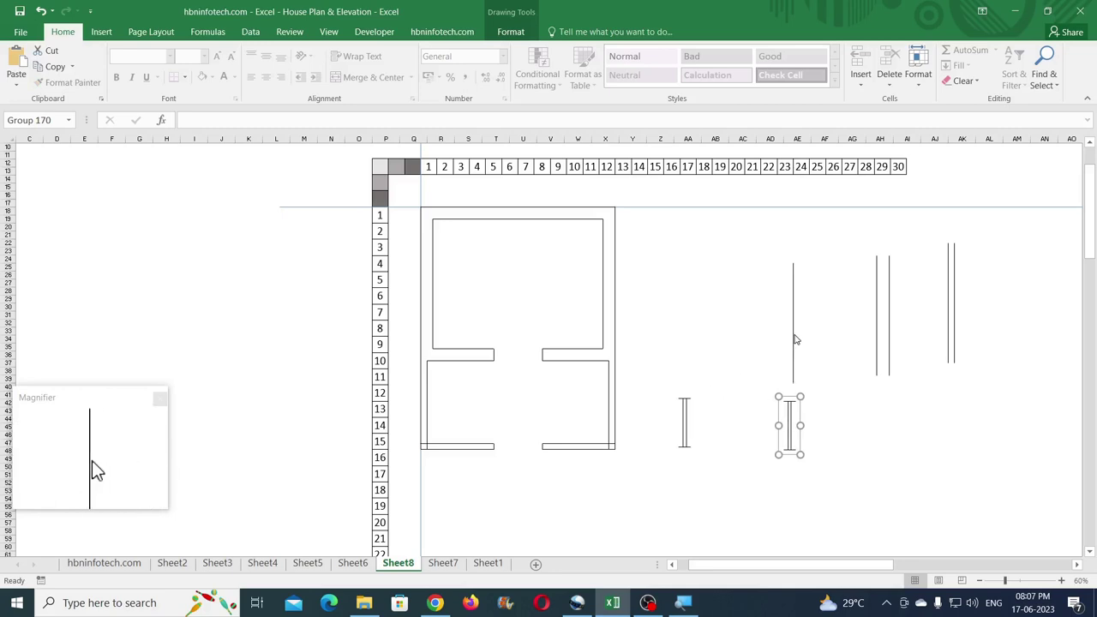
pyautogui.moveTo(795, 339); pyautogui.dragTo(839, 319)
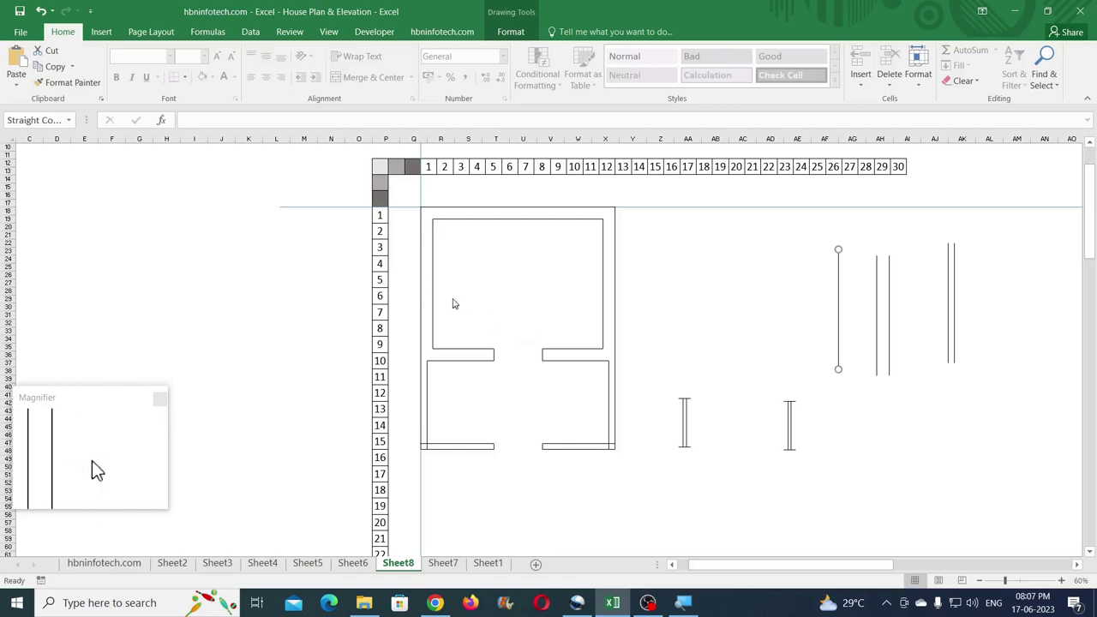
# Step: Copy the upper room's left inner wall line out beside the plan and align it by middle with a 3 cm window symbol
pyautogui.click(433, 279)
pyautogui.moveTo(434, 281); pyautogui.dragTo(708, 301)
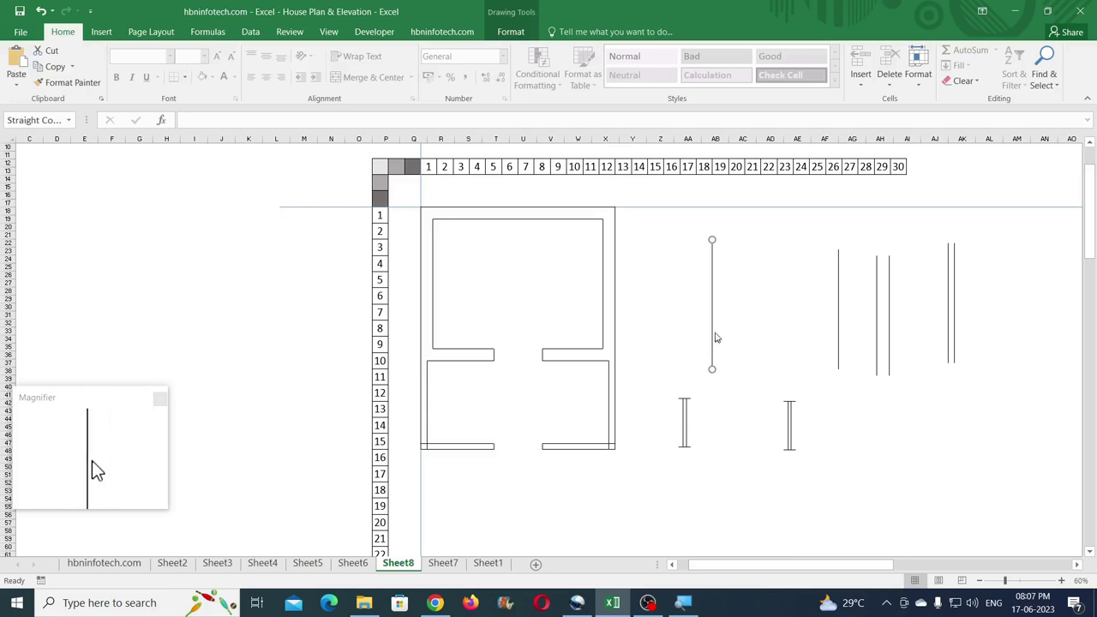
pyautogui.click(686, 412)
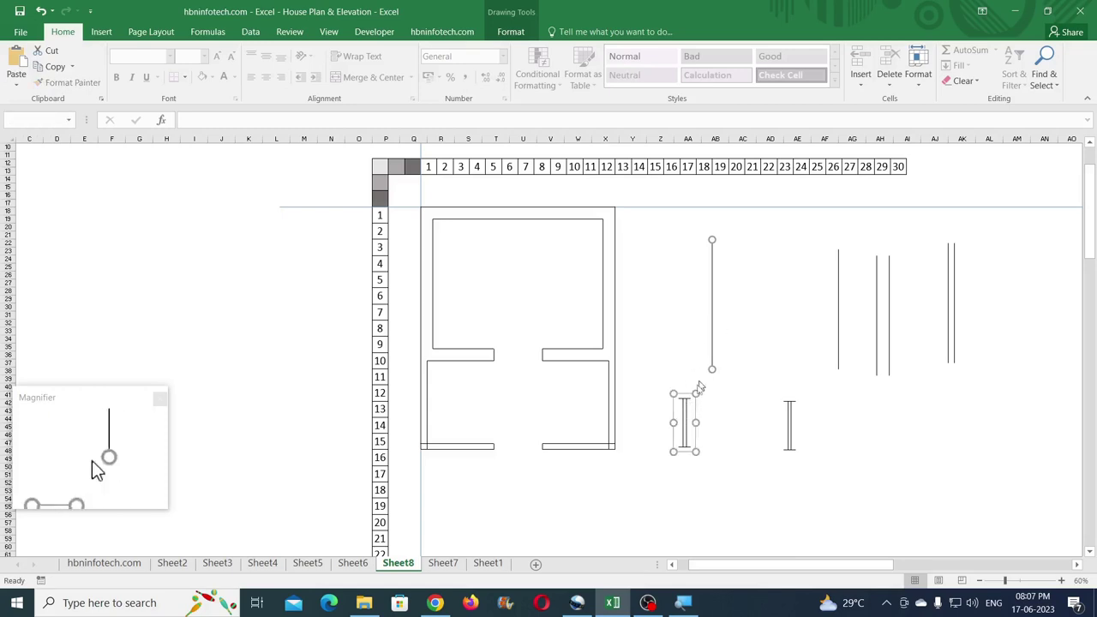
pyautogui.click(511, 31)
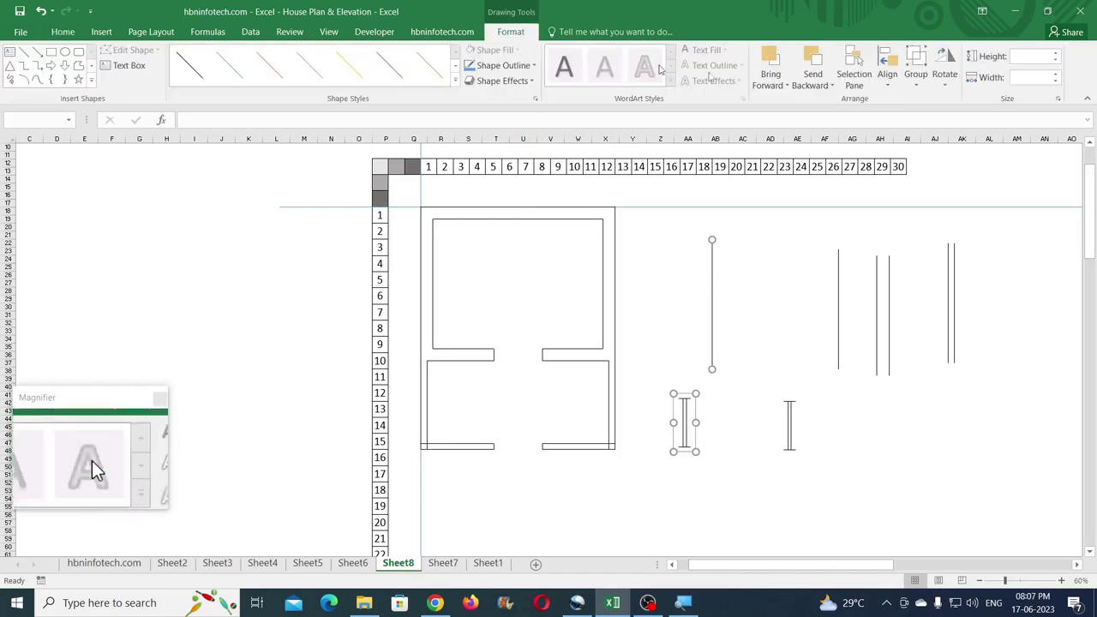
pyautogui.click(887, 81)
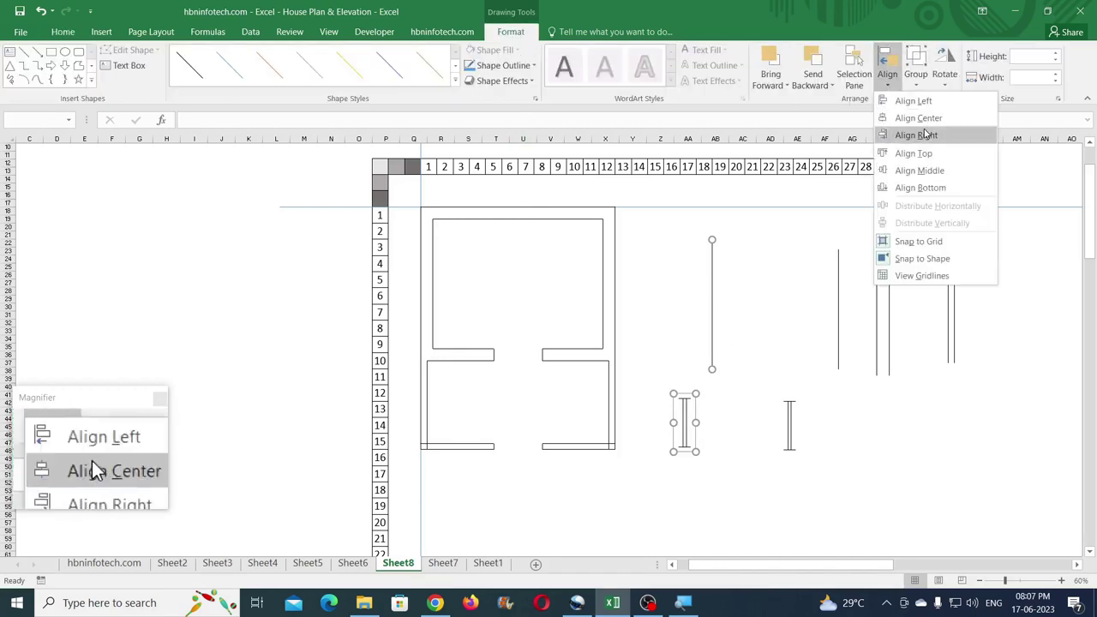
pyautogui.click(918, 169)
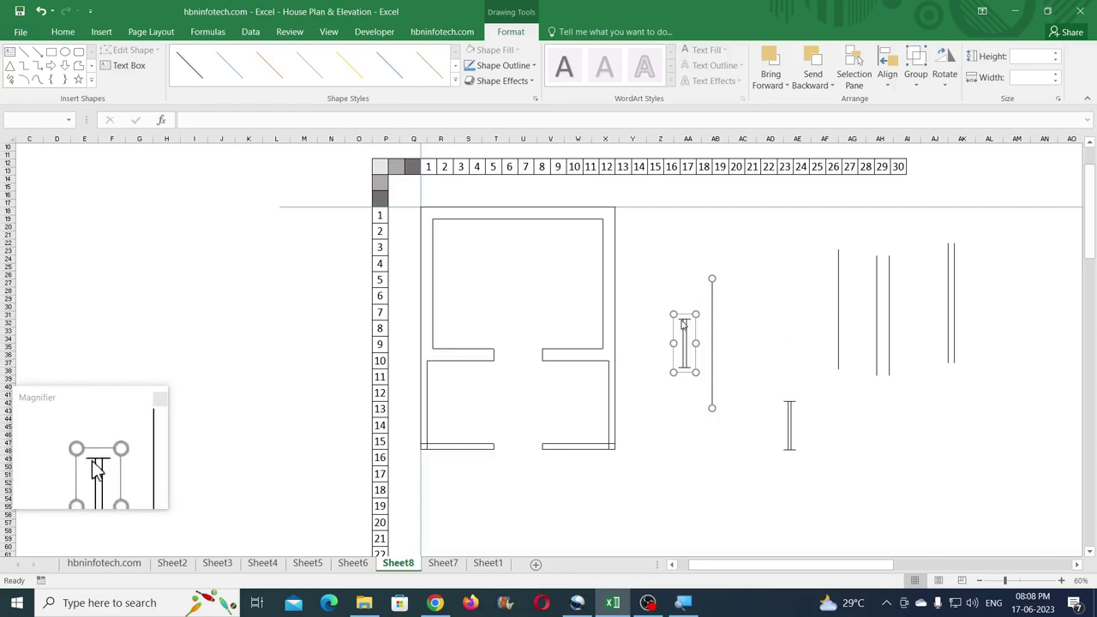
# Step: Move the window symbol and guide line together so the line spans the upper room and the window sits in its left wall
pyautogui.moveTo(681, 319)
pyautogui.mouseDown()
pyautogui.moveTo(420, 259)
pyautogui.moveTo(614, 279)
pyautogui.moveTo(673, 301)
pyautogui.mouseUp()
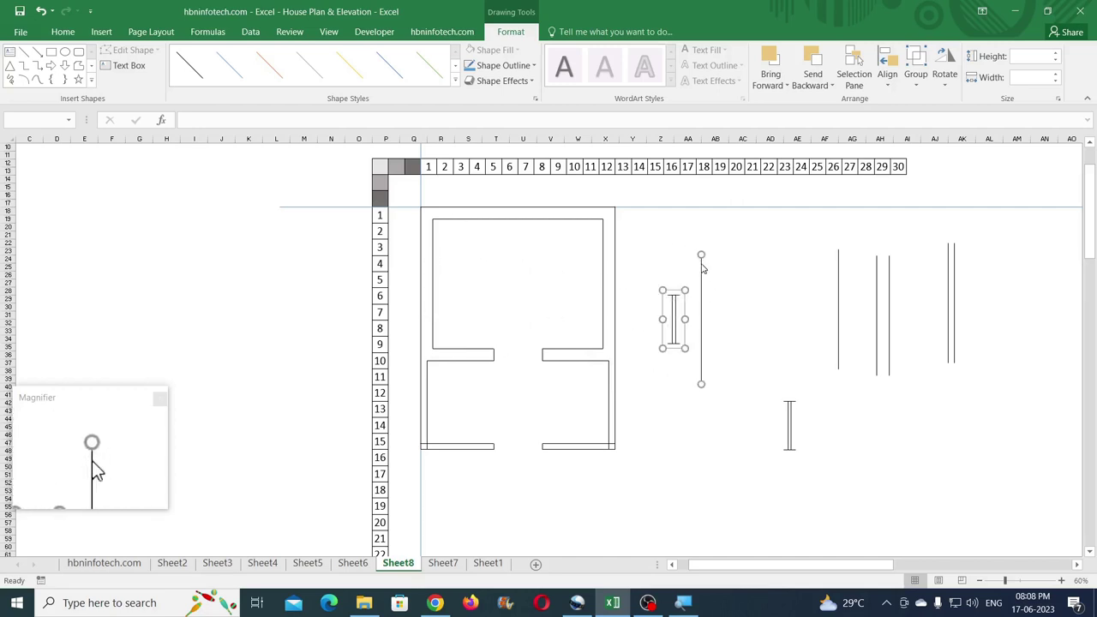
pyautogui.moveTo(700, 263); pyautogui.dragTo(455, 230)
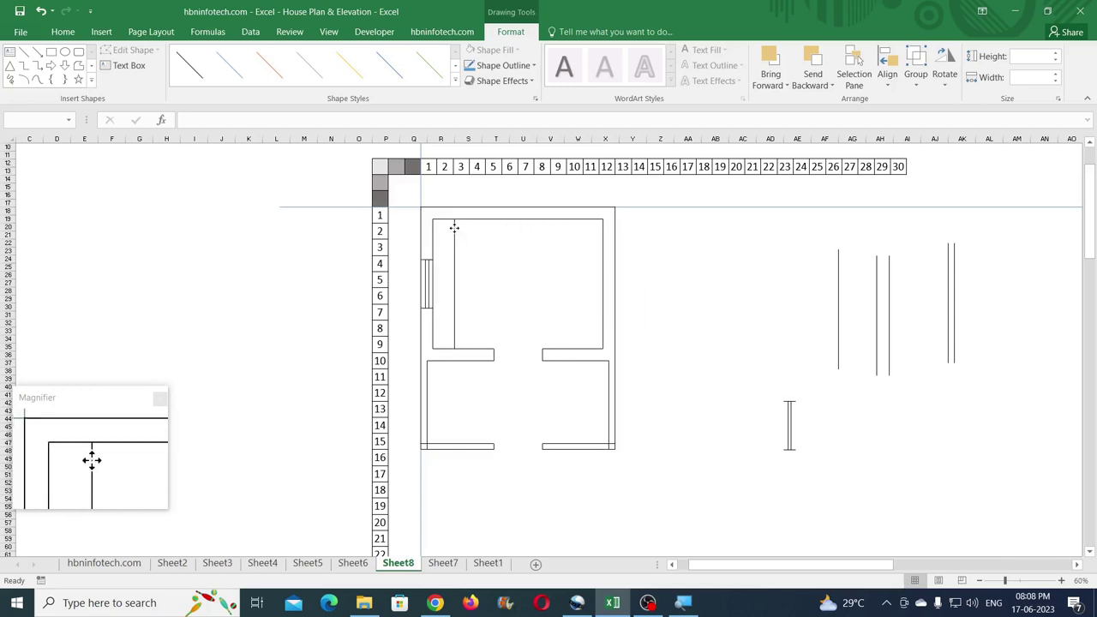
pyautogui.moveTo(454, 227); pyautogui.dragTo(454, 228)
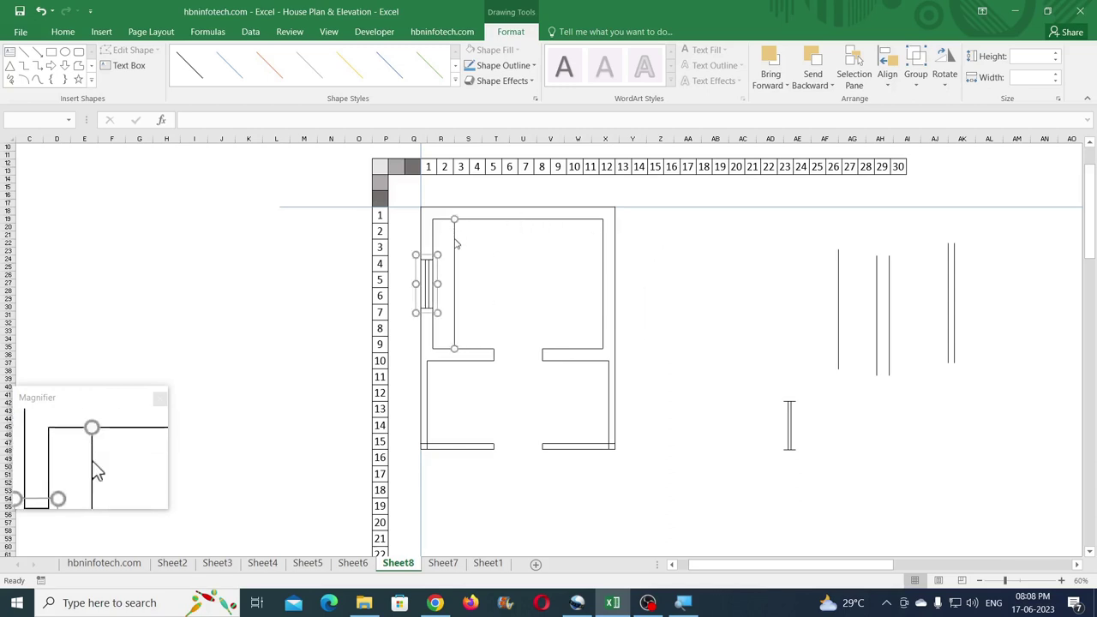
# Step: Move the guide line out of the plan beside the second 3 cm window symbol and align the two by middle
pyautogui.click(678, 293)
pyautogui.moveTo(452, 272)
pyautogui.mouseDown()
pyautogui.moveTo(707, 308)
pyautogui.moveTo(726, 302)
pyautogui.mouseUp()
pyautogui.moveTo(792, 417); pyautogui.dragTo(757, 327)
pyautogui.keyDown('shift'); pyautogui.click(728, 292); pyautogui.keyUp('shift')
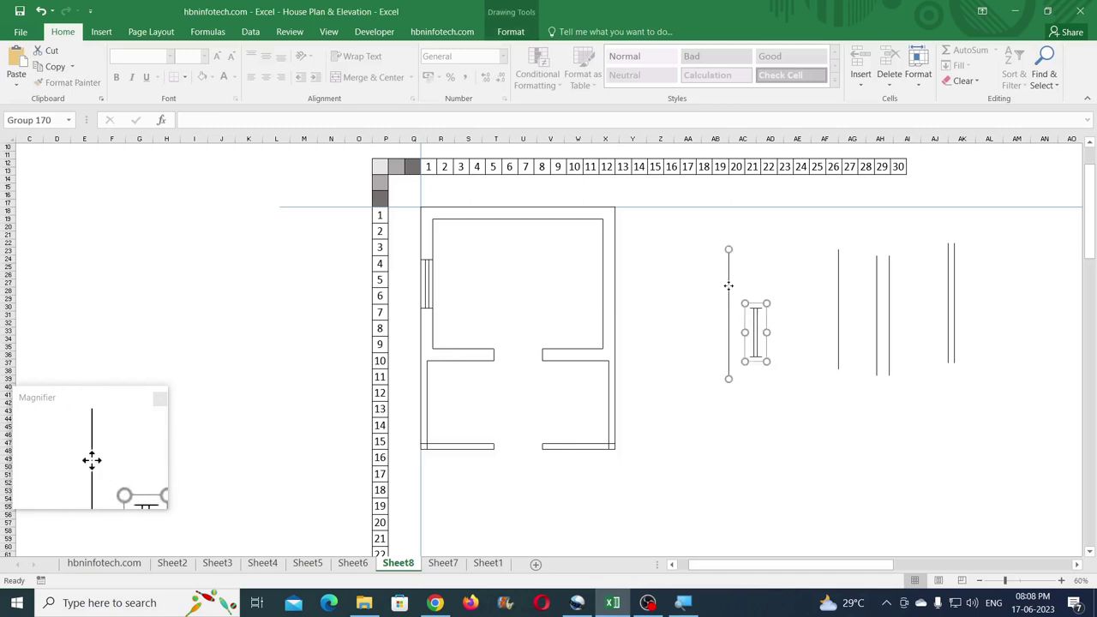
pyautogui.click(511, 31)
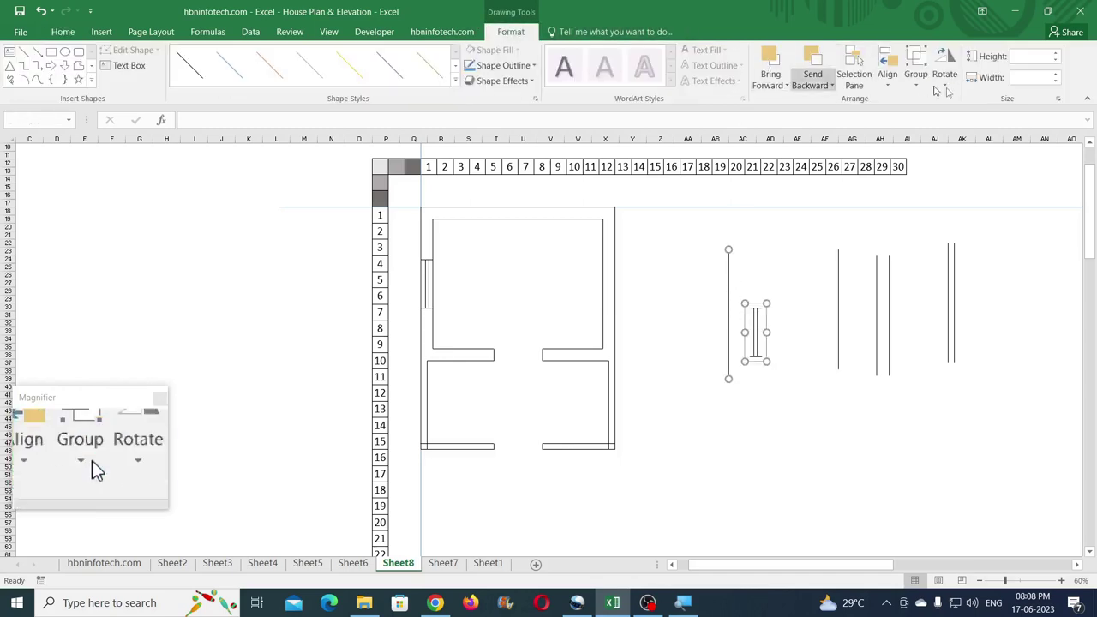
pyautogui.click(886, 77)
pyautogui.click(915, 169)
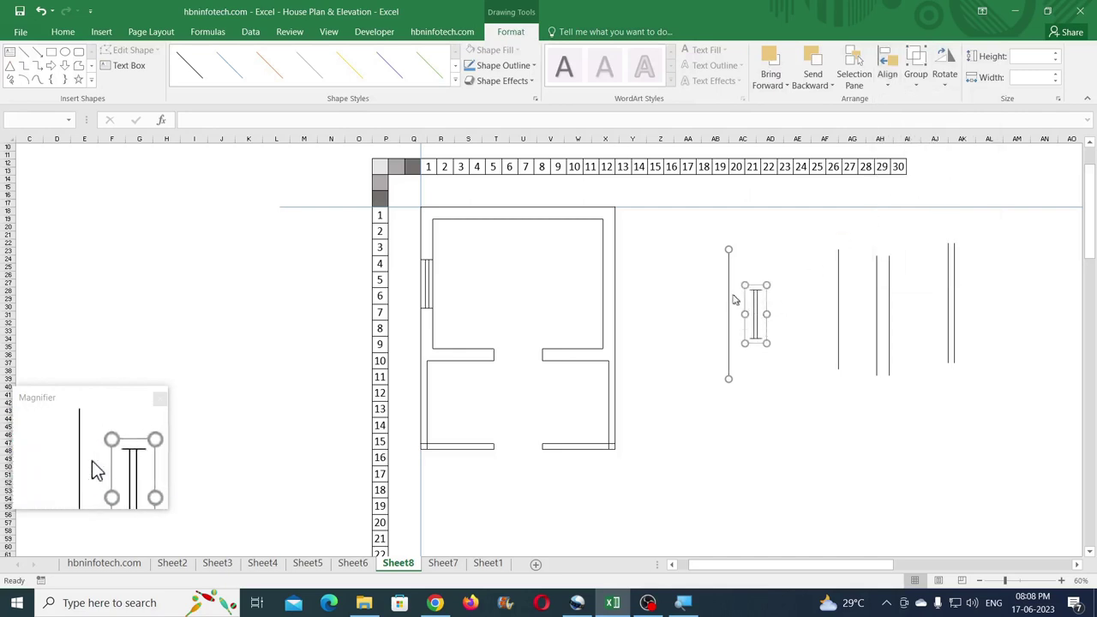
# Step: Fit the second window into the upper room's right wall using the guide line, and delete the line
pyautogui.moveTo(728, 266); pyautogui.dragTo(581, 236)
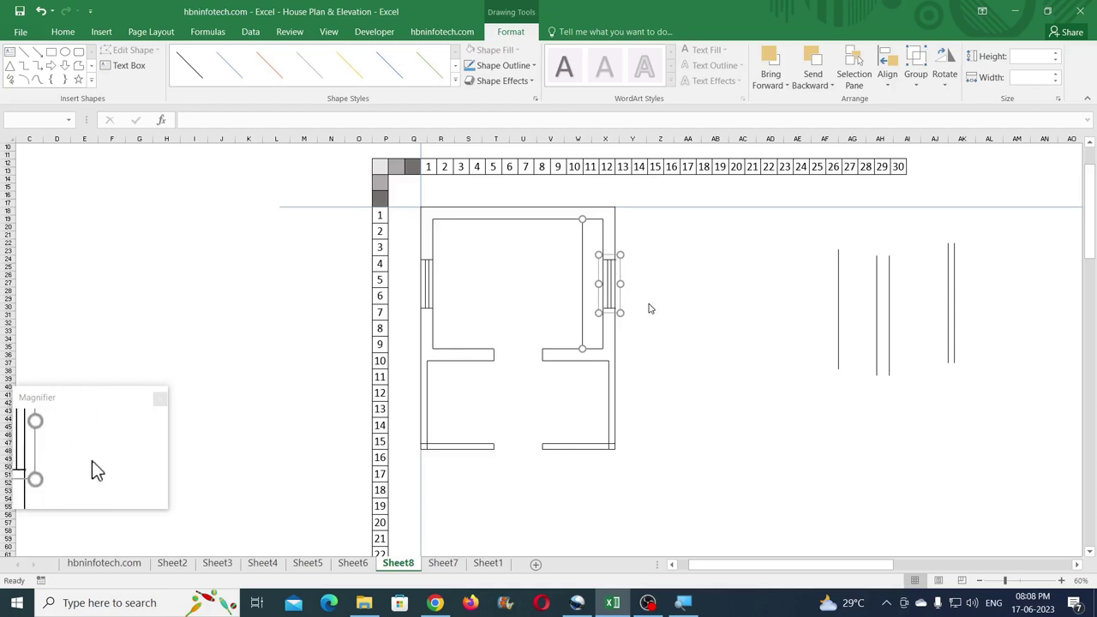
pyautogui.press('Left')
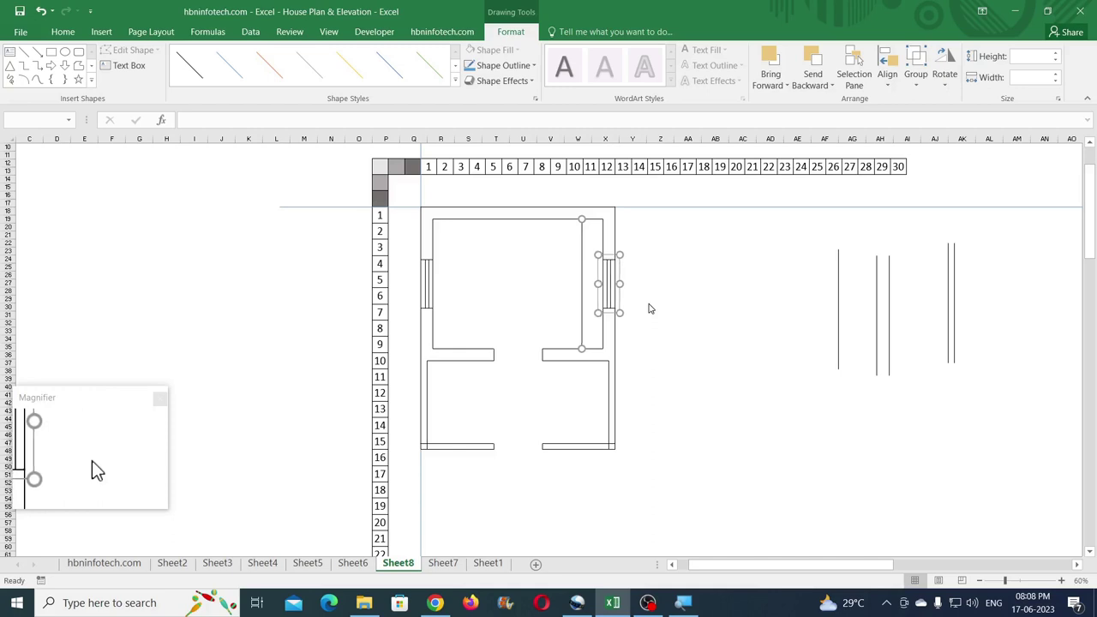
pyautogui.click(649, 309)
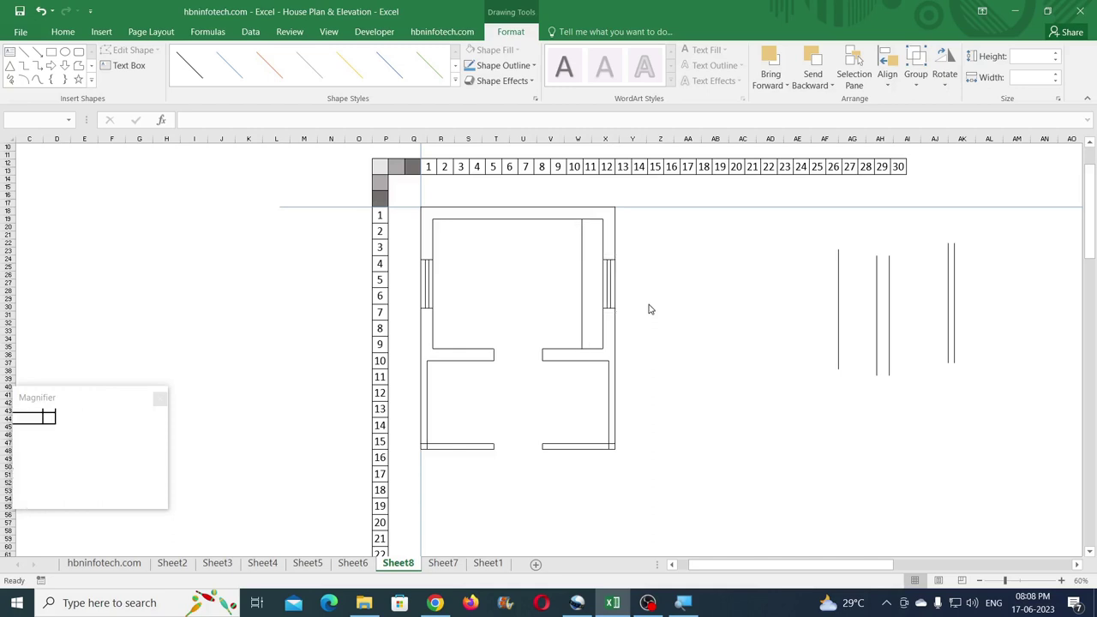
pyautogui.moveTo(583, 286); pyautogui.dragTo(729, 363)
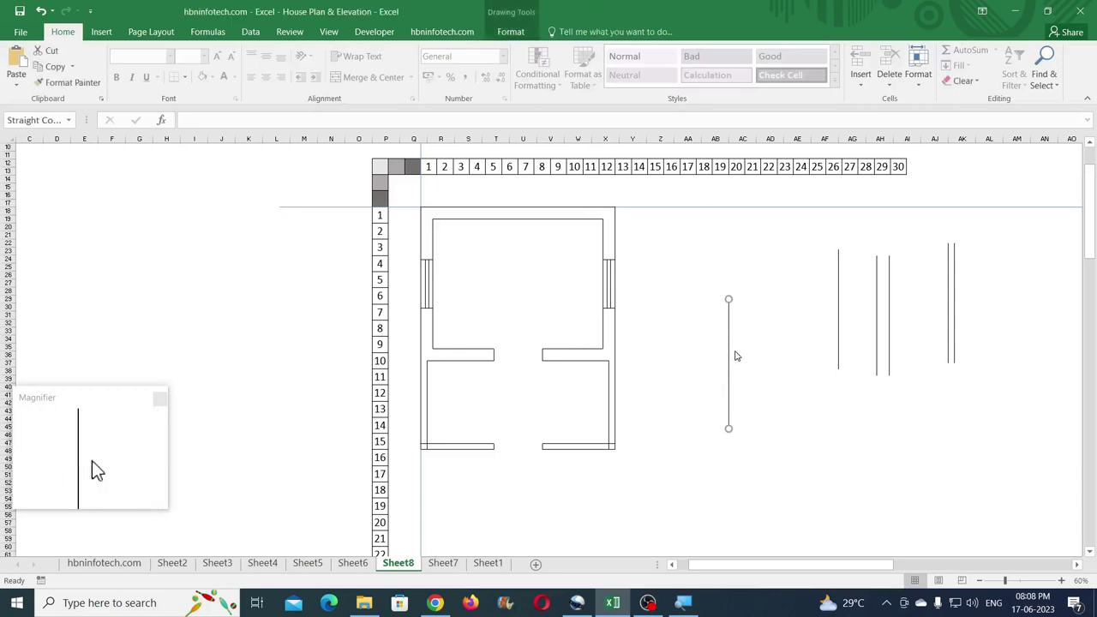
pyautogui.press('Delete')
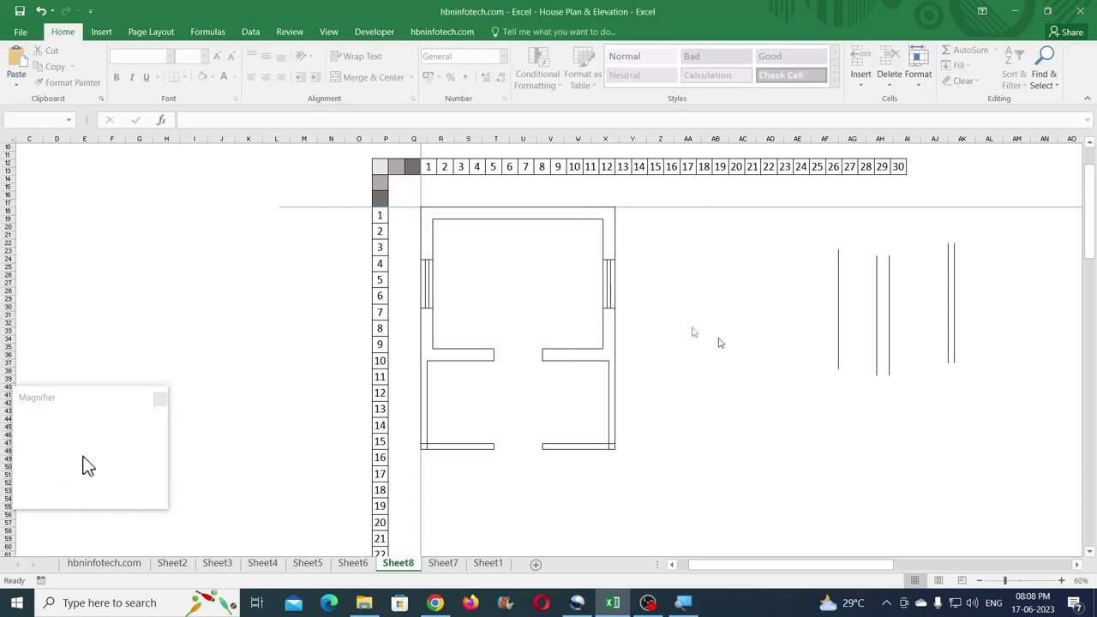
# Step: Copy the right wall's window to the empty area beside the plan and rotate the copy right 90°
pyautogui.click(614, 279)
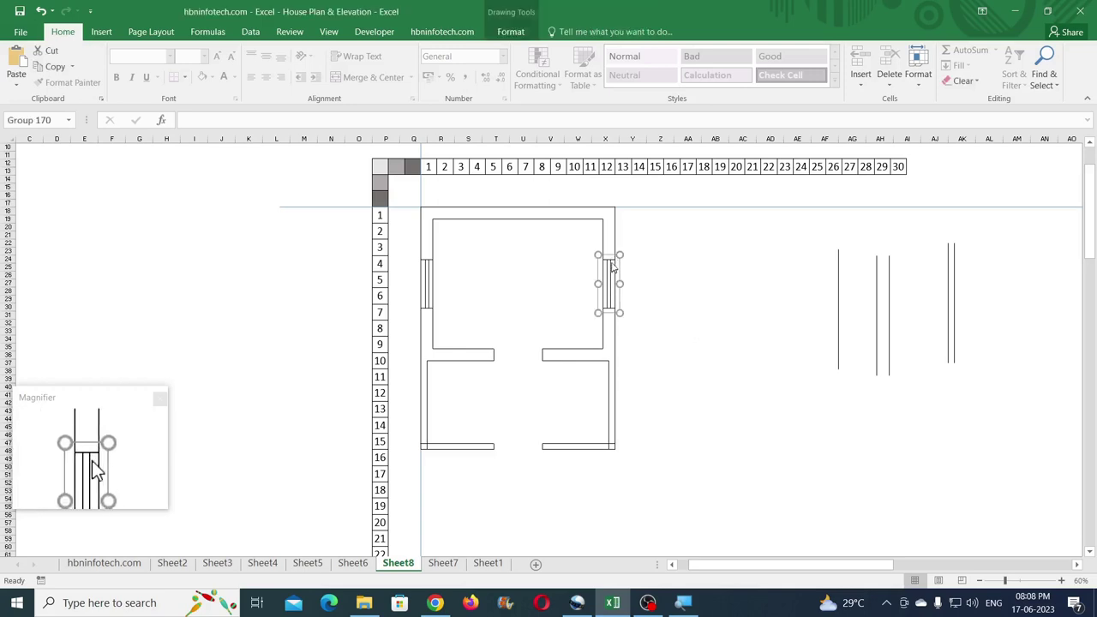
pyautogui.keyDown('ctrl'); pyautogui.moveTo(608, 265); pyautogui.dragTo(765, 313); pyautogui.keyUp('ctrl')
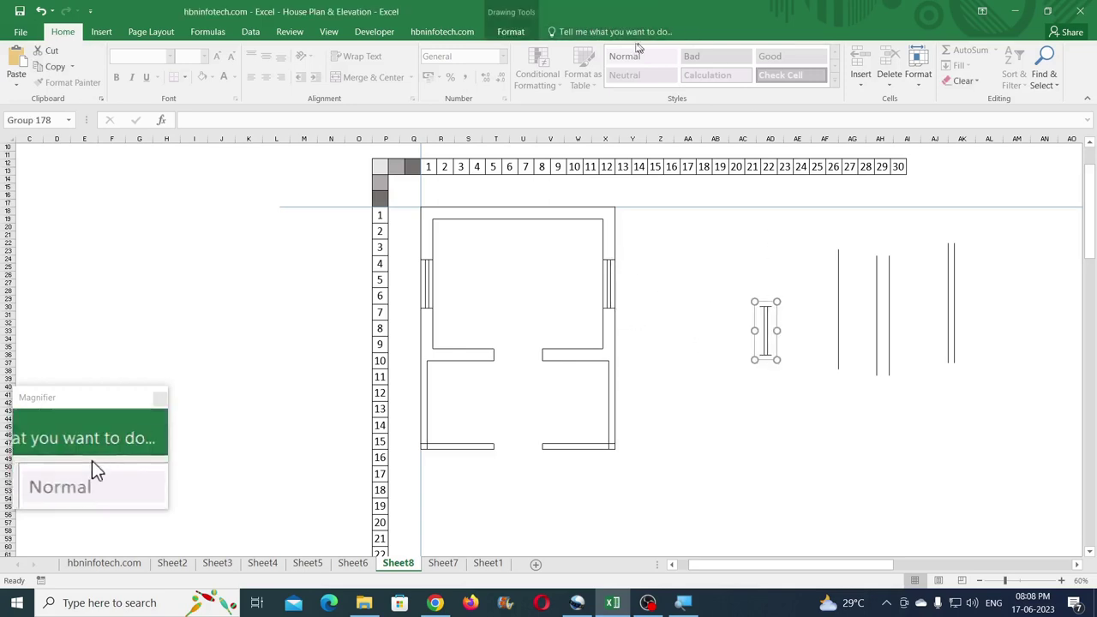
pyautogui.click(520, 34)
pyautogui.click(944, 68)
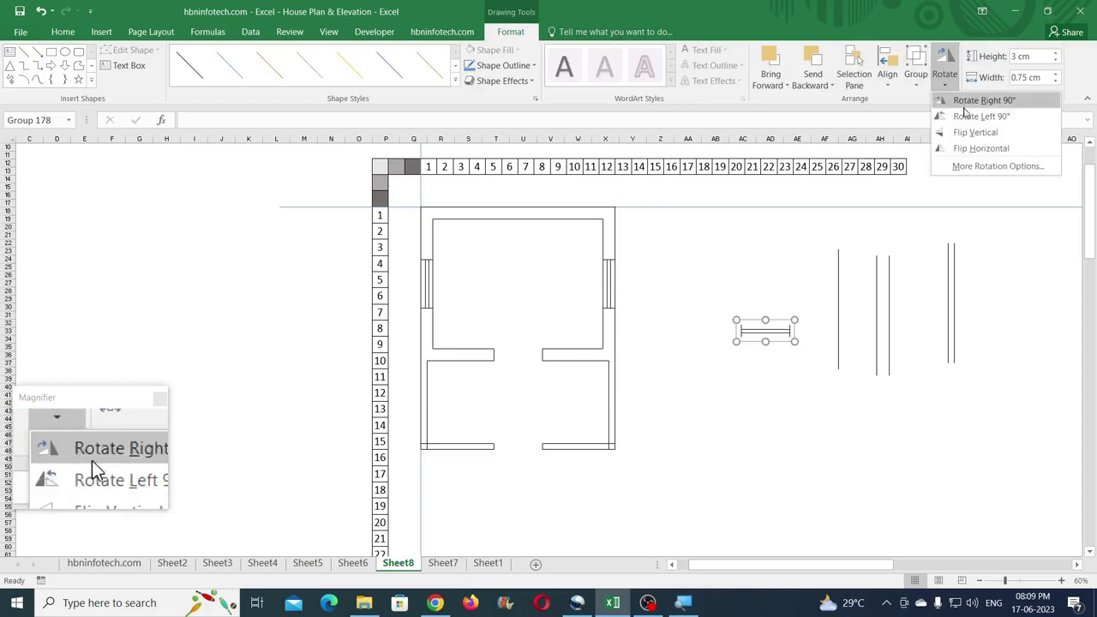
pyautogui.click(979, 104)
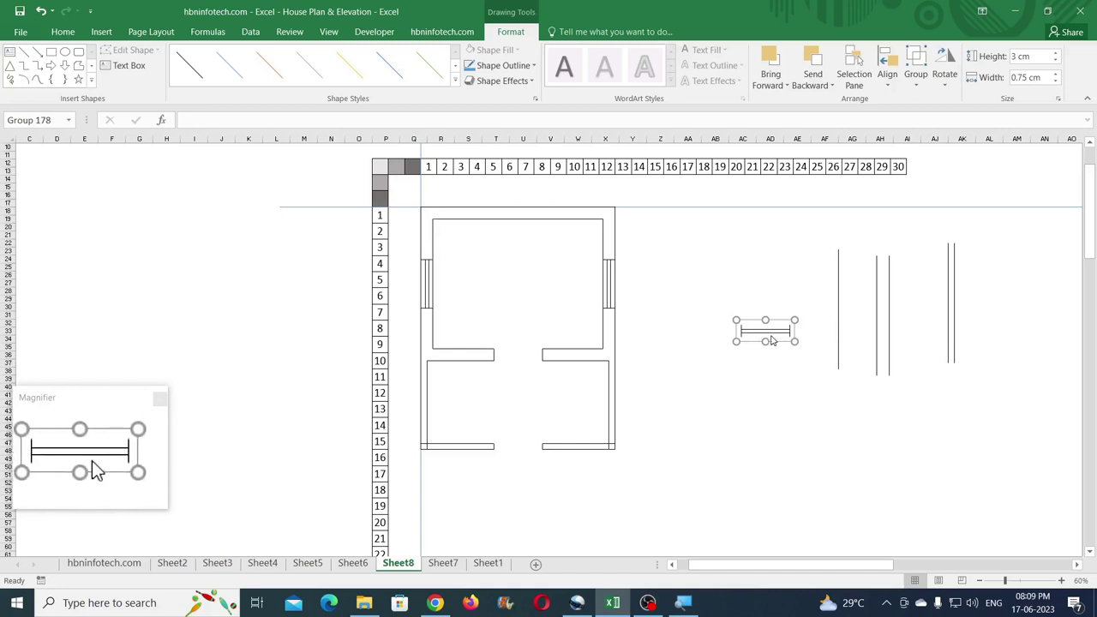
# Step: Duplicate the horizontal window, set the duplicate's height to 1 cm, and place it as a spacer at the top wall's left inner corner
pyautogui.keyDown('ctrl'); pyautogui.moveTo(769, 330); pyautogui.dragTo(708, 273); pyautogui.keyUp('ctrl')
pyautogui.click(1031, 56)
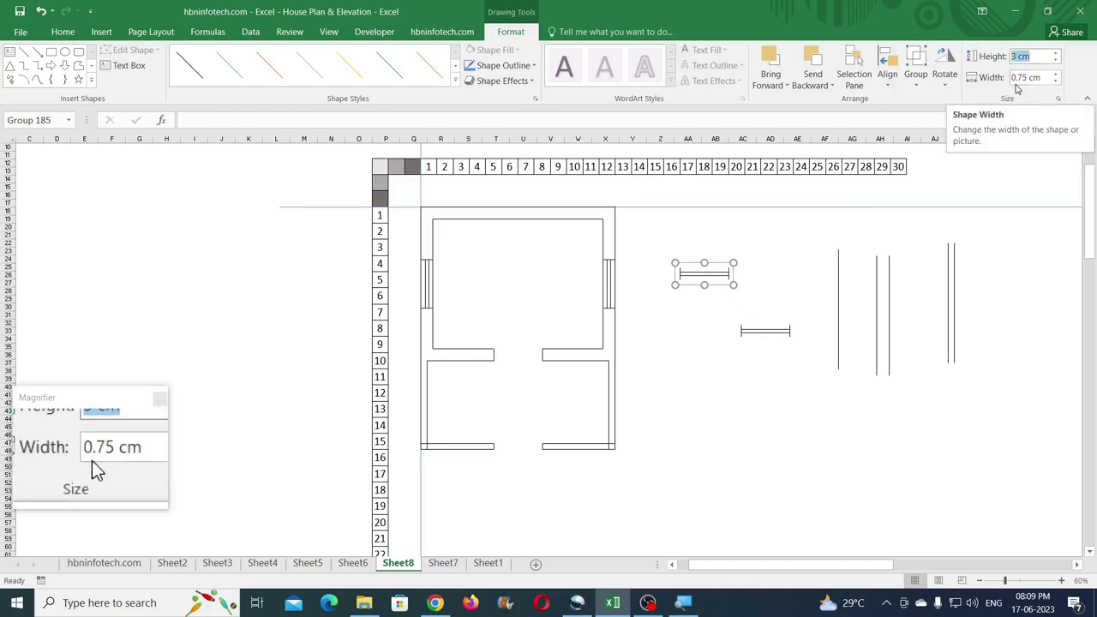
pyautogui.write('1')
pyautogui.press('Return')
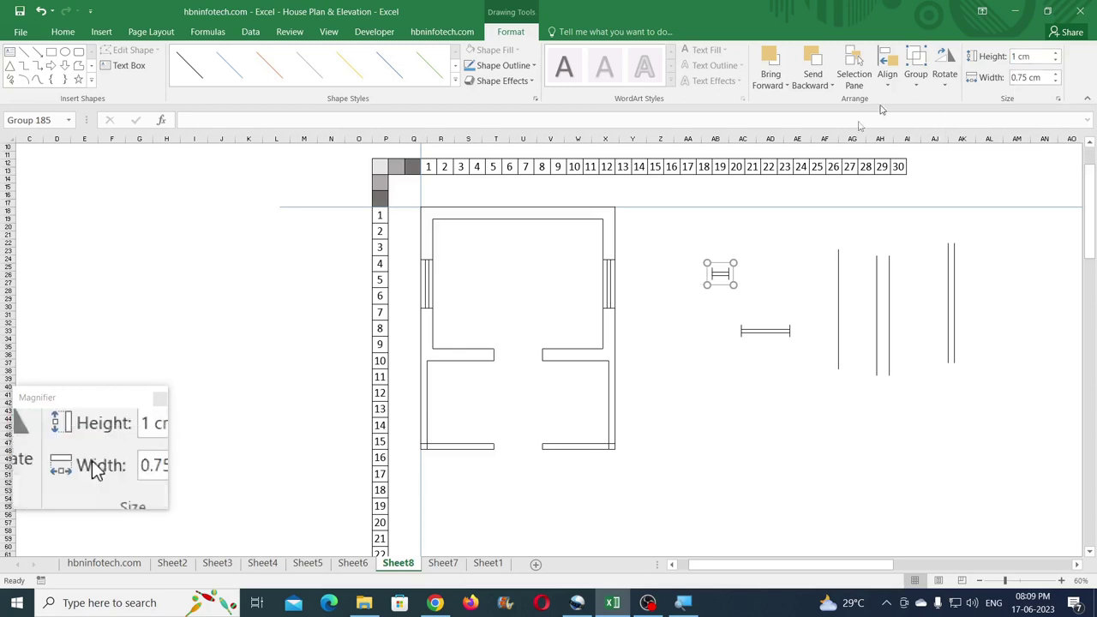
pyautogui.moveTo(726, 275); pyautogui.dragTo(469, 217)
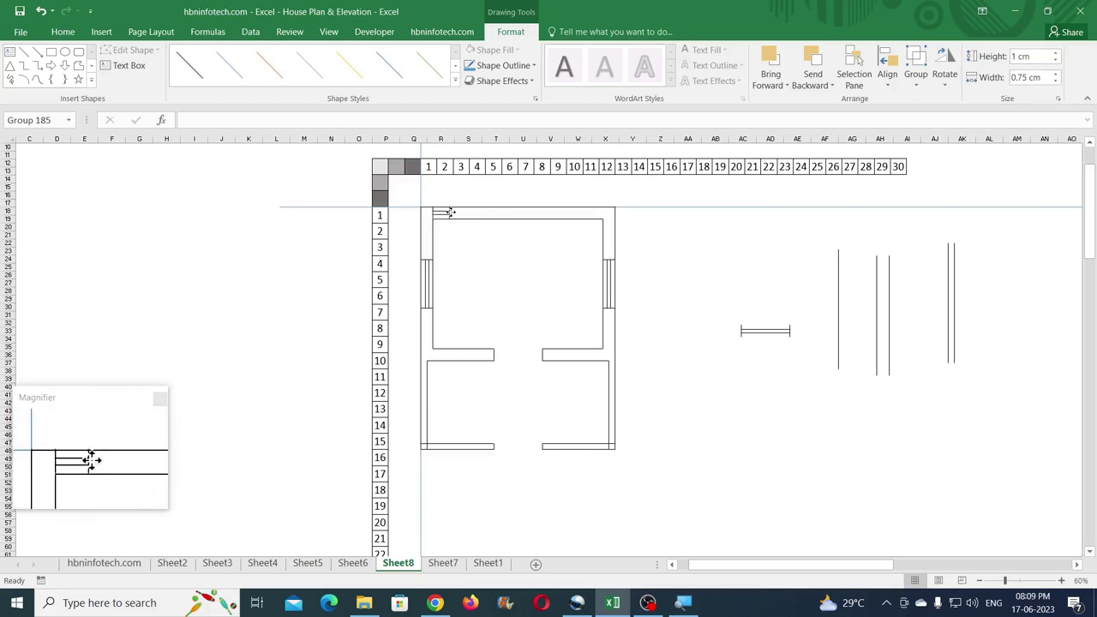
pyautogui.moveTo(445, 212); pyautogui.dragTo(444, 213)
# Step: Set the remaining horizontal window's height to 2 cm and place it in the top wall against the spacer
pyautogui.click(775, 331)
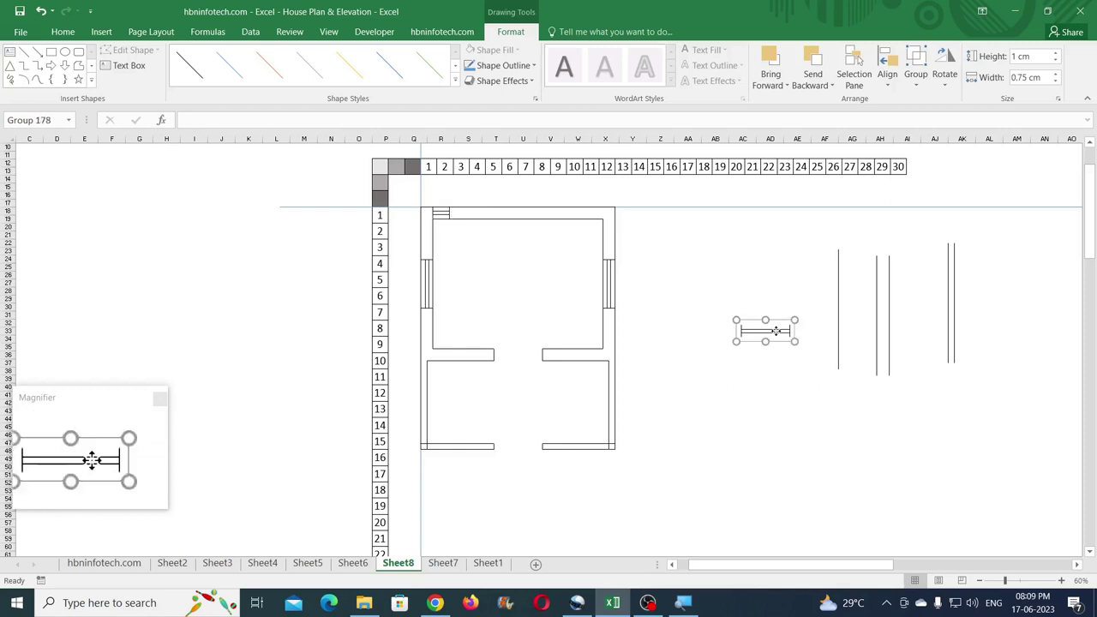
pyautogui.click(1034, 58)
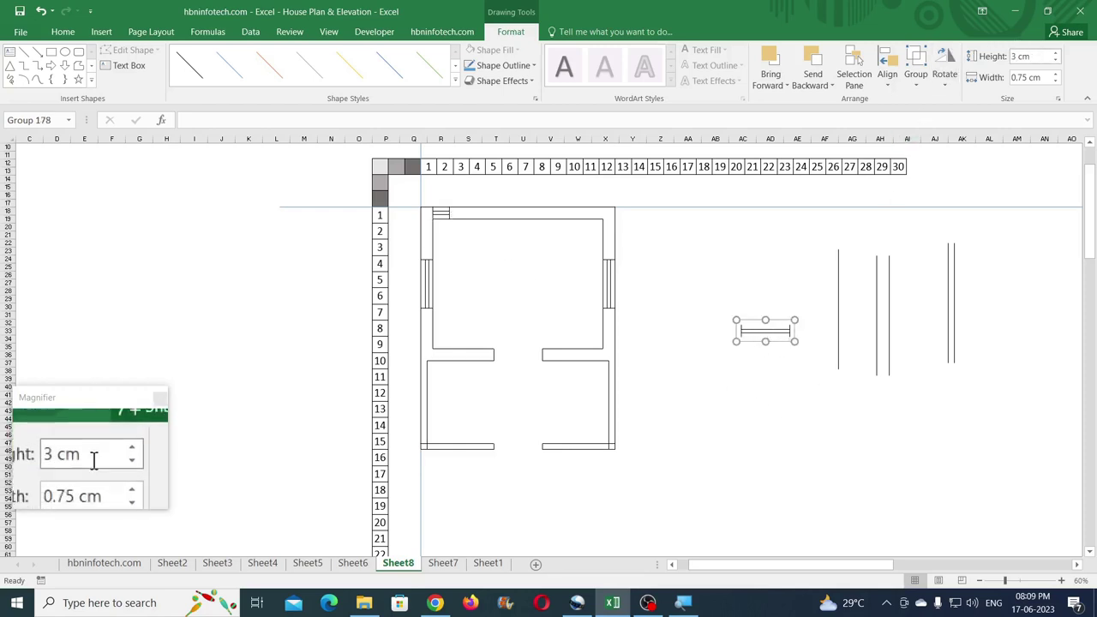
pyautogui.write('2')
pyautogui.press('Return')
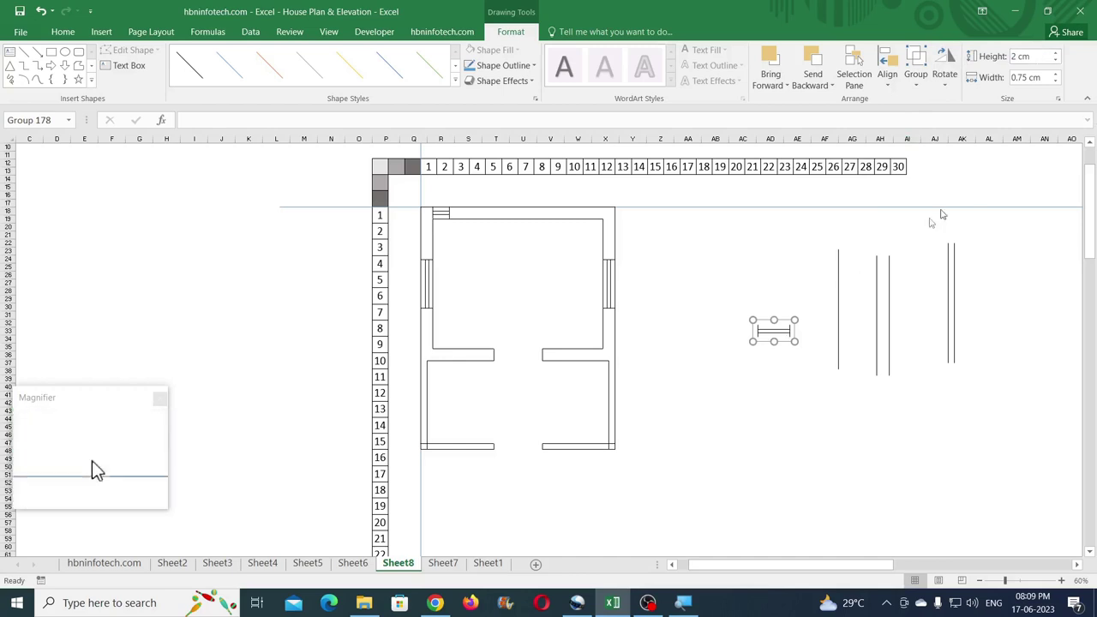
pyautogui.moveTo(780, 335); pyautogui.dragTo(468, 215)
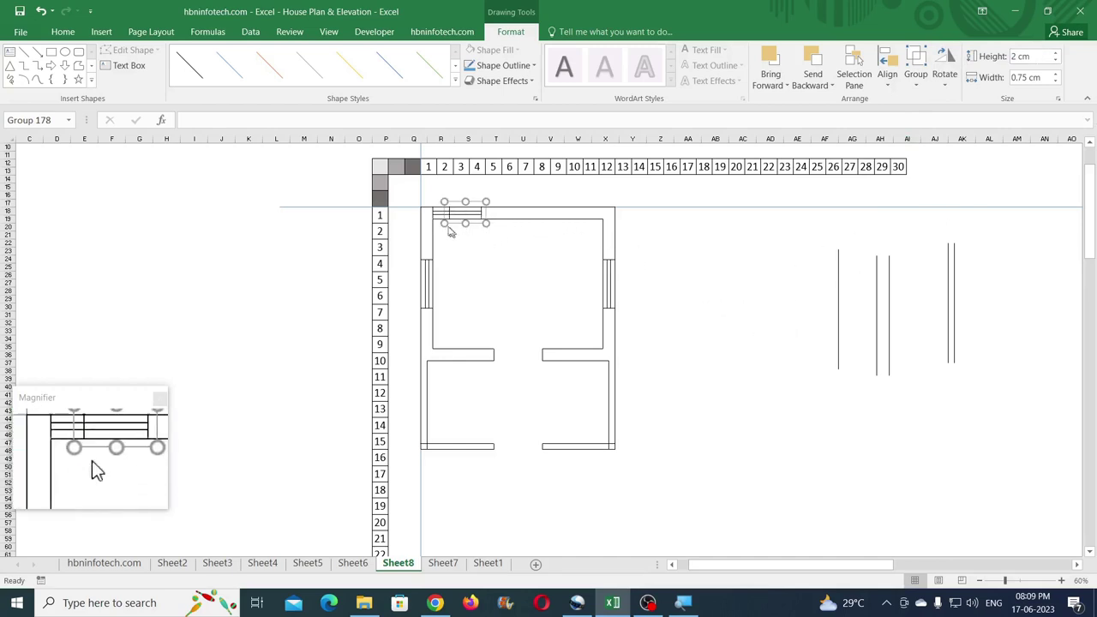
# Step: Move the 1 cm spacer to the top wall's right inner corner and place a copy of the 2 cm window against it
pyautogui.click(438, 212)
pyautogui.moveTo(439, 212); pyautogui.dragTo(593, 211)
pyautogui.moveTo(585, 212); pyautogui.dragTo(594, 213)
pyautogui.click(465, 216)
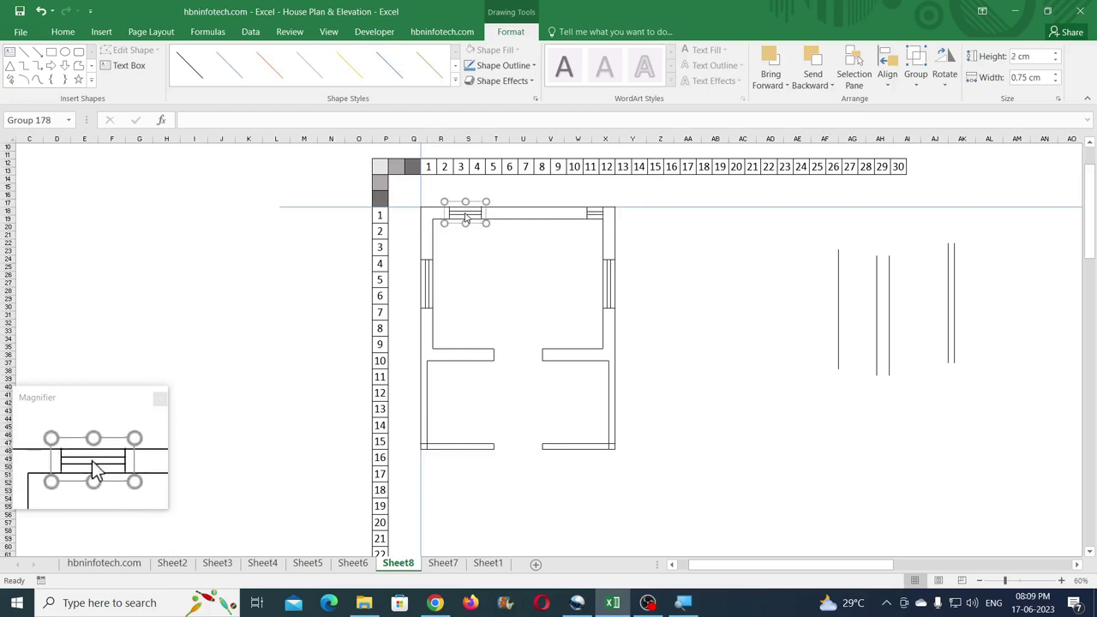
pyautogui.moveTo(465, 220); pyautogui.dragTo(570, 215)
pyautogui.click(612, 226)
# Step: Move the 1 cm spacer out of the top wall and delete it
pyautogui.click(591, 213)
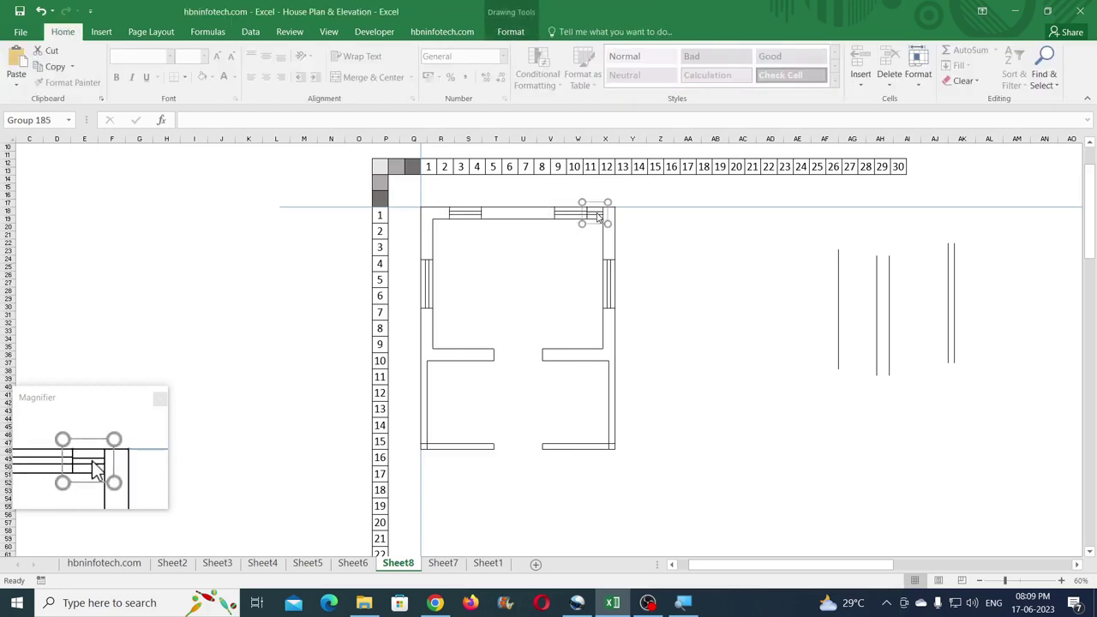
pyautogui.click(667, 232)
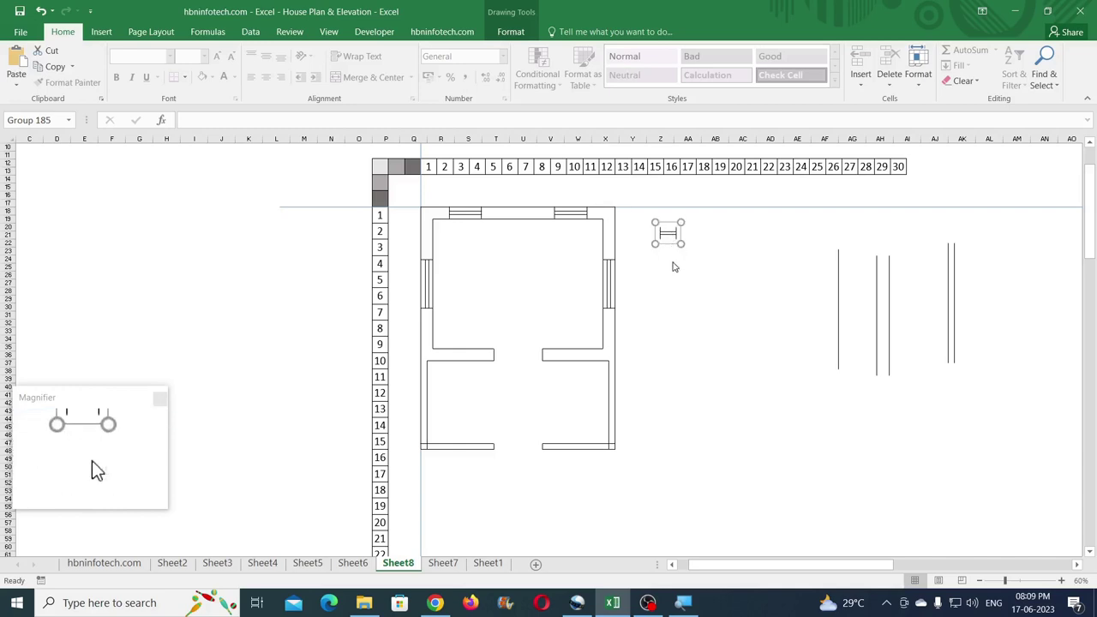
pyautogui.press('Delete')
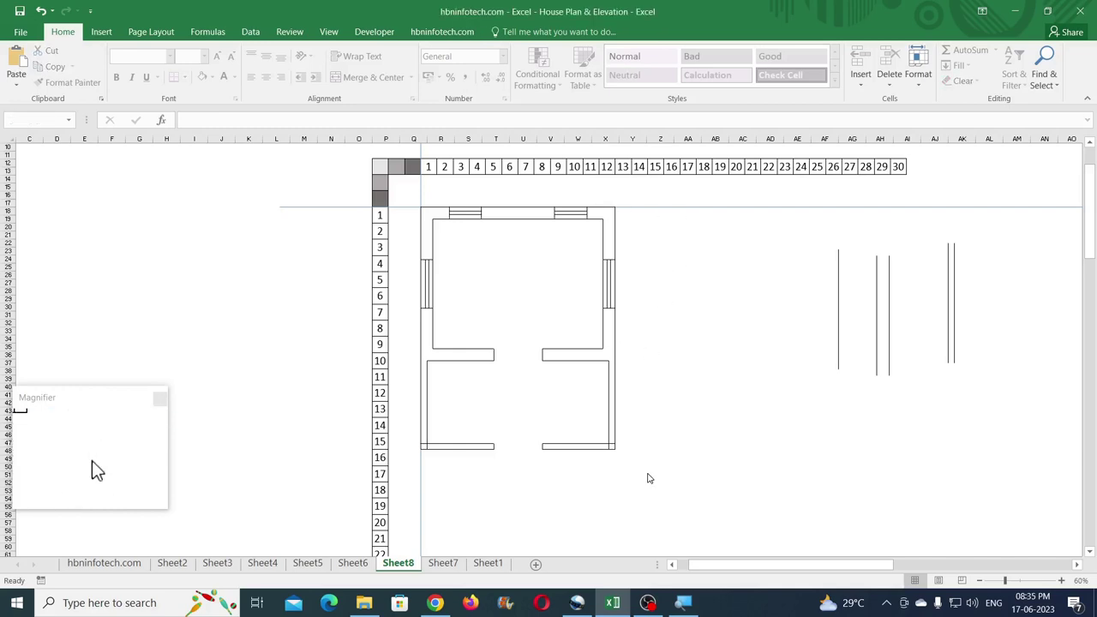
# Step: Compare the plan on Sheet8 with the reference plan on Sheet6, checking the entrance steps and dashed outline, and return to Sheet8
pyautogui.click(352, 562)
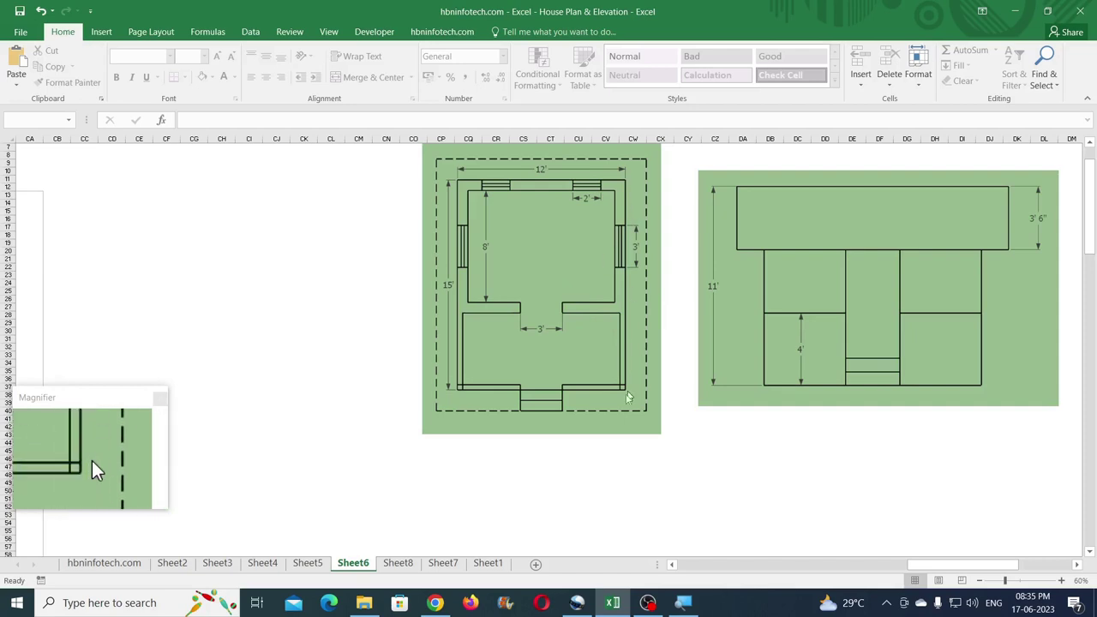
pyautogui.click(398, 563)
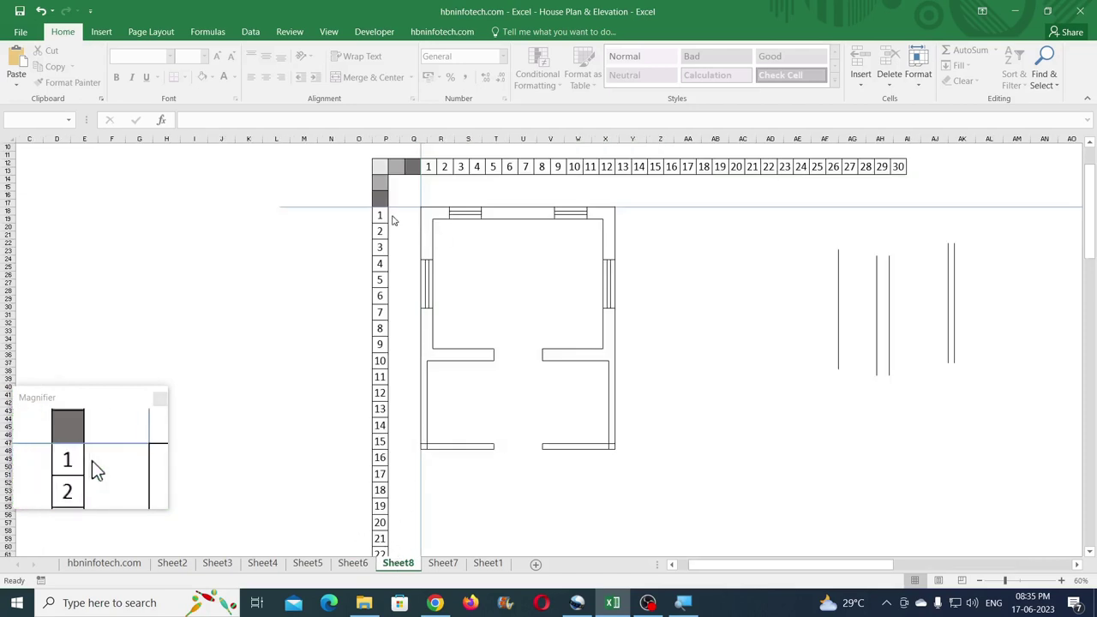
pyautogui.click(353, 566)
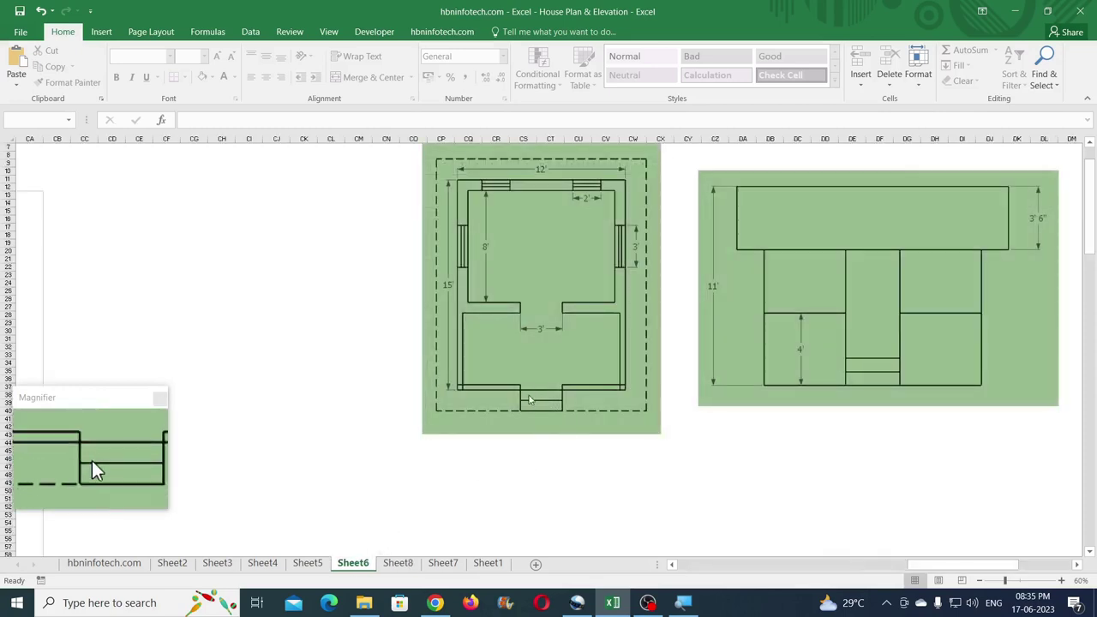
pyautogui.click(408, 565)
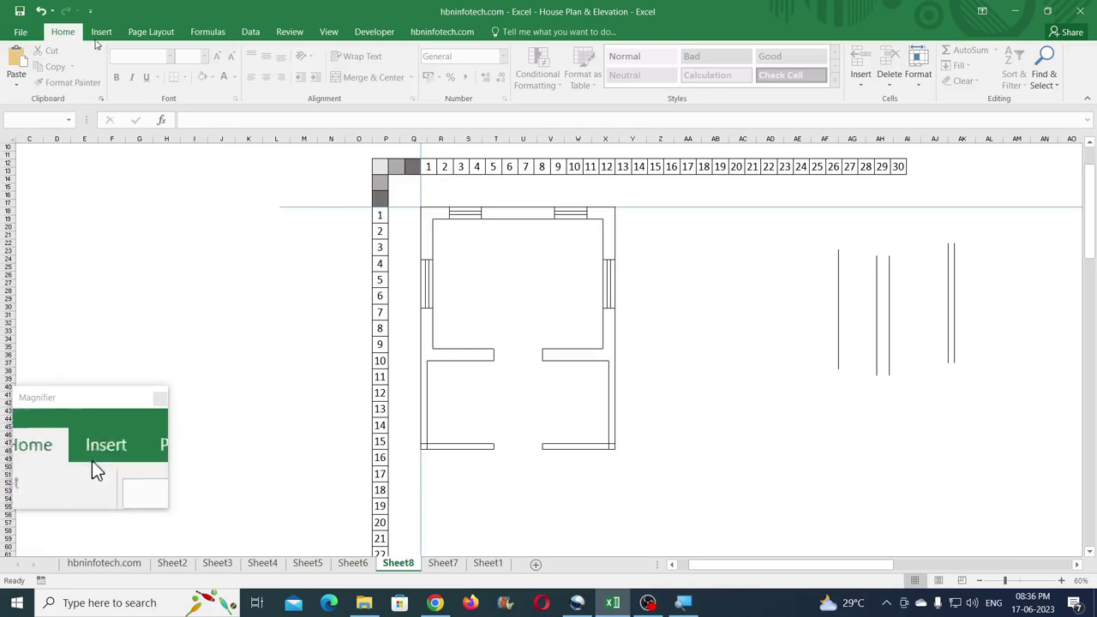
# Step: Draw a rectangle beside the plan and set its height to 0.75 cm and width to 3 cm
pyautogui.click(101, 32)
pyautogui.click(230, 49)
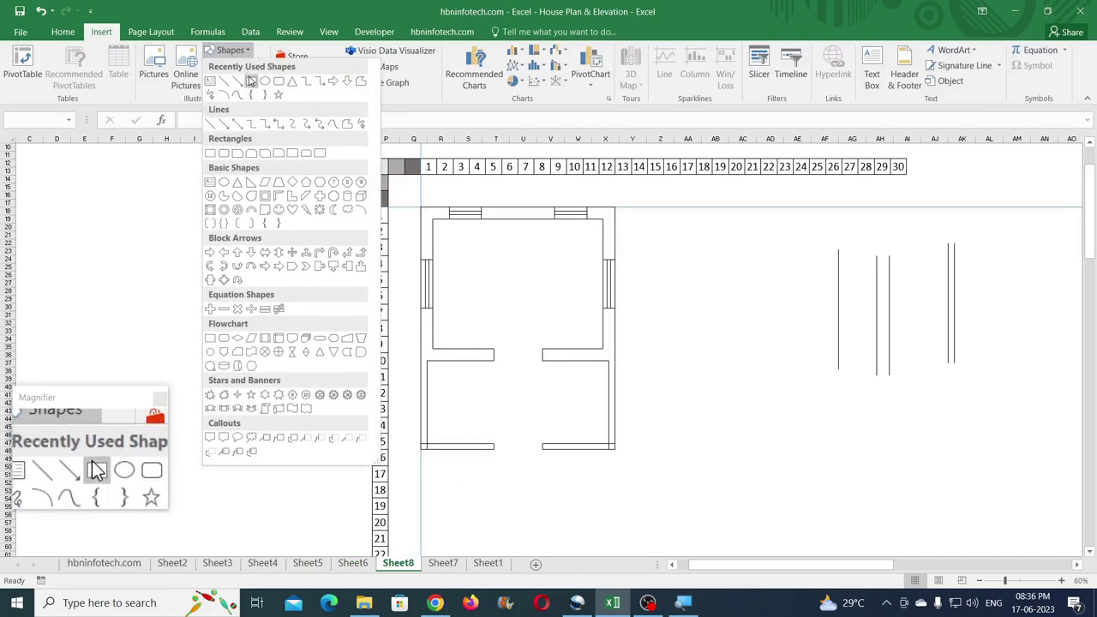
pyautogui.click(251, 82)
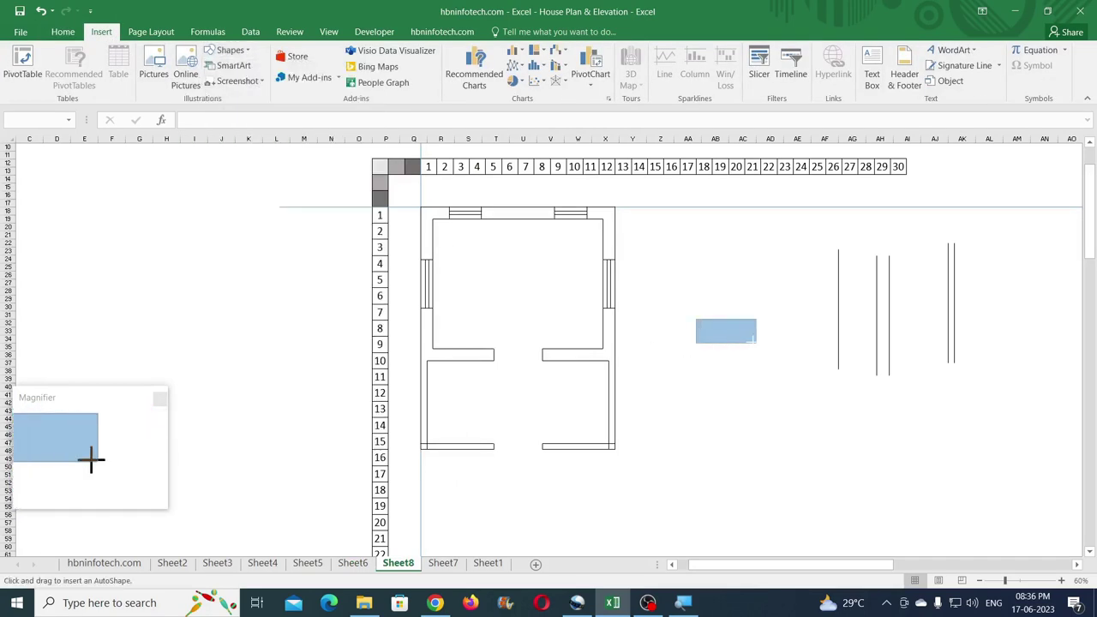
pyautogui.moveTo(752, 340); pyautogui.dragTo(757, 343)
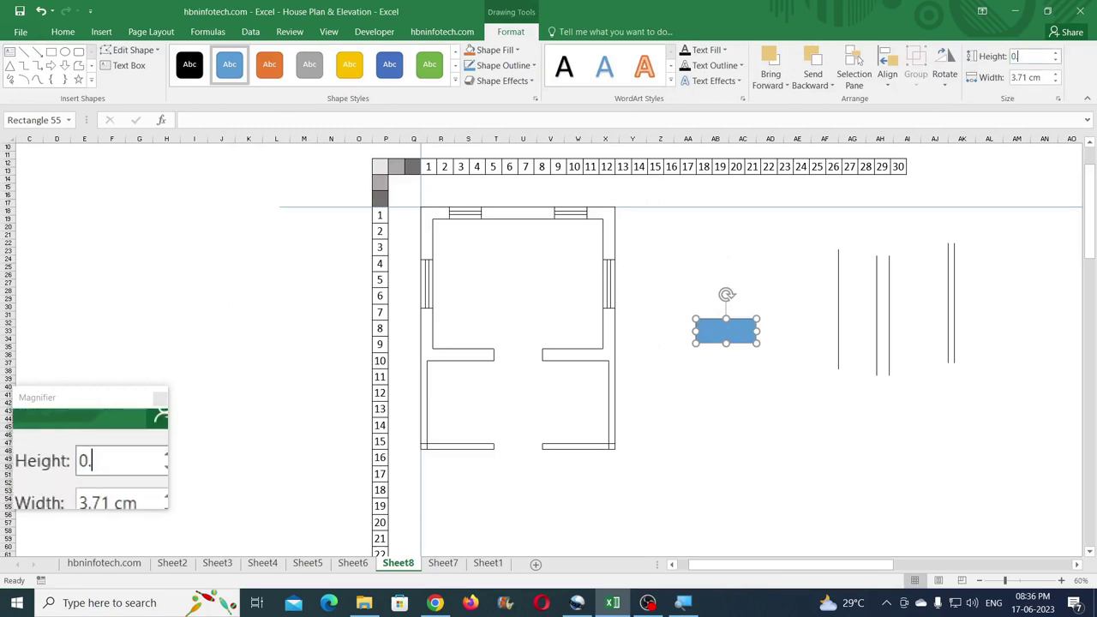
pyautogui.write('0.75')
pyautogui.press('Return')
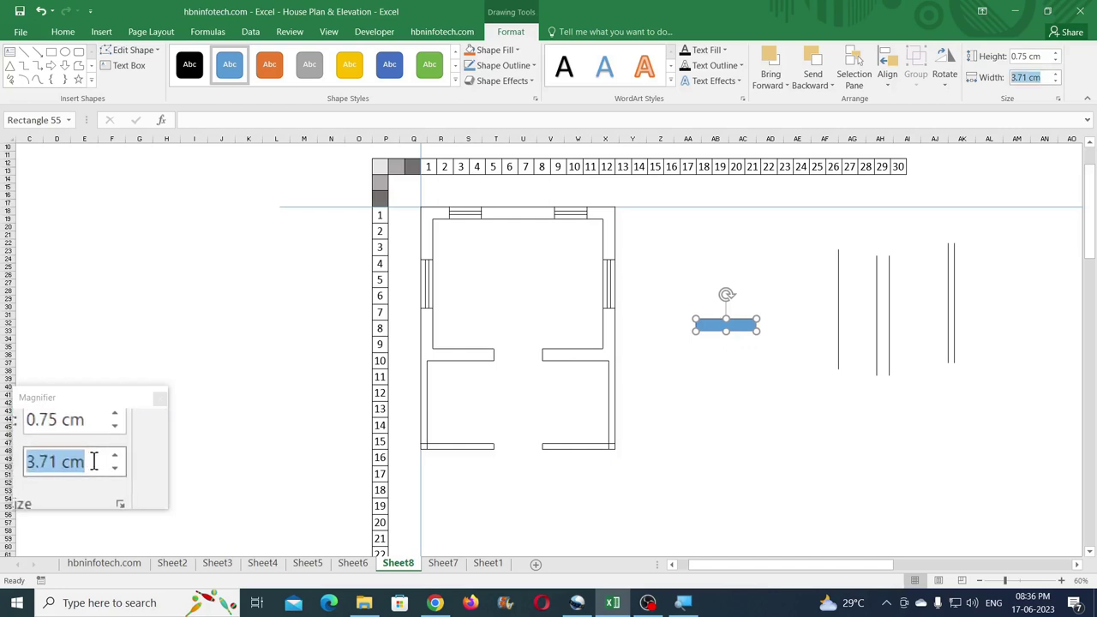
pyautogui.click(1045, 78)
pyautogui.write('3')
pyautogui.press('Return')
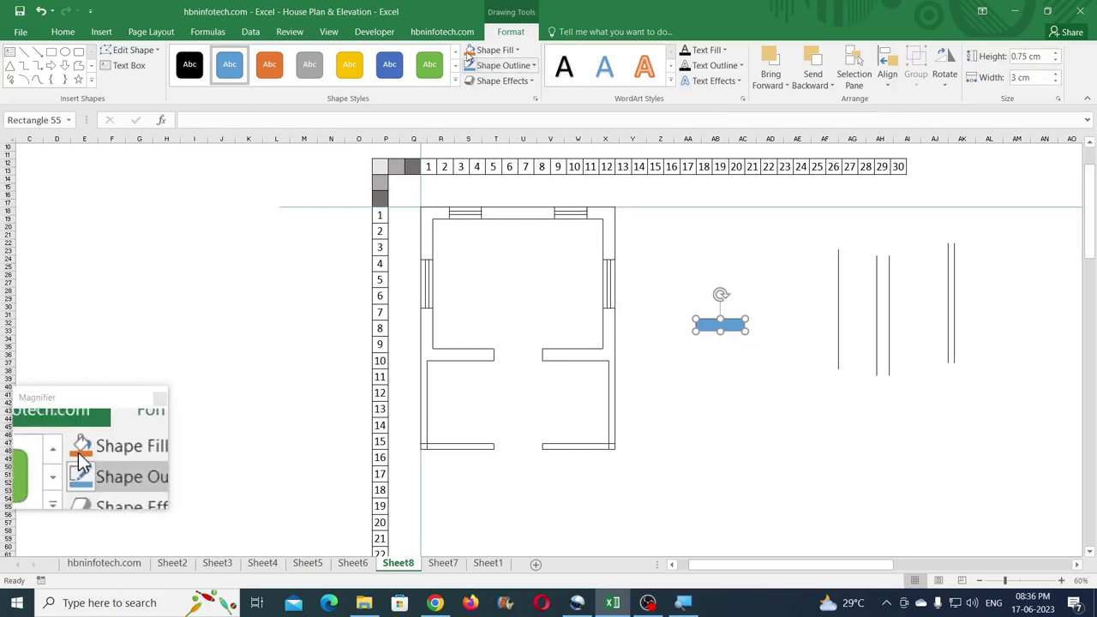
# Step: Give the 3 cm rectangle no fill and a thin black outline
pyautogui.click(493, 49)
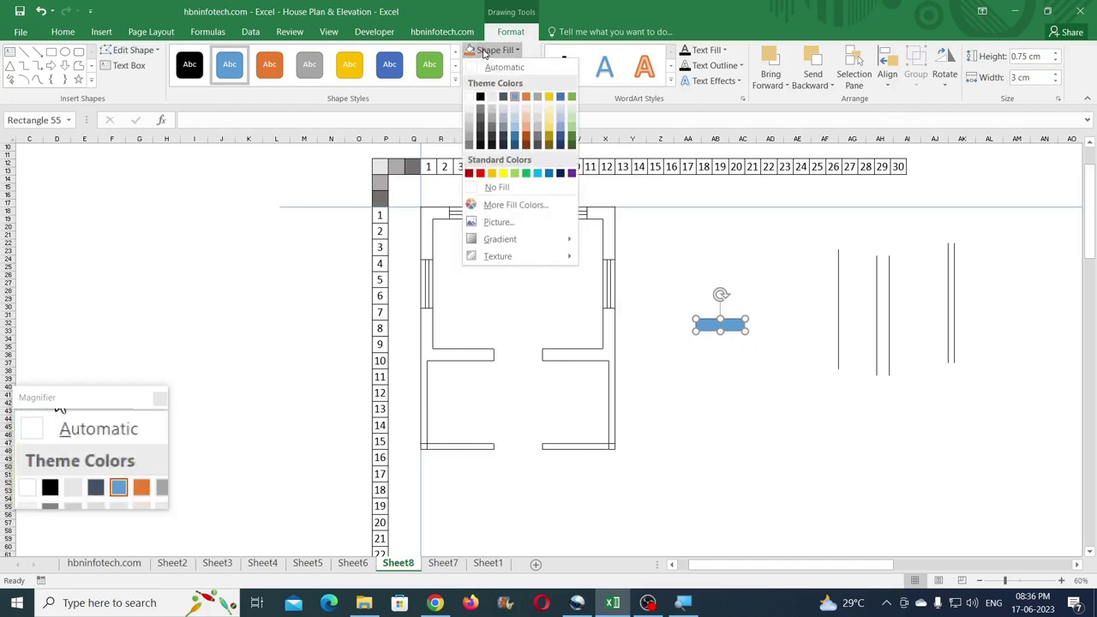
pyautogui.click(500, 188)
pyautogui.click(511, 67)
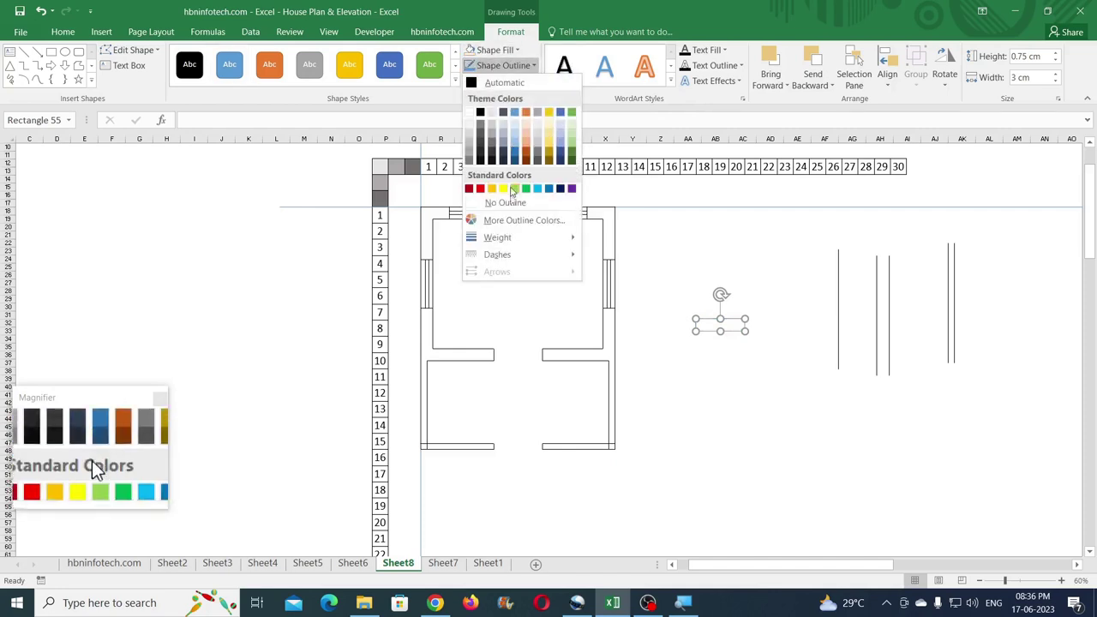
pyautogui.moveTo(498, 238)
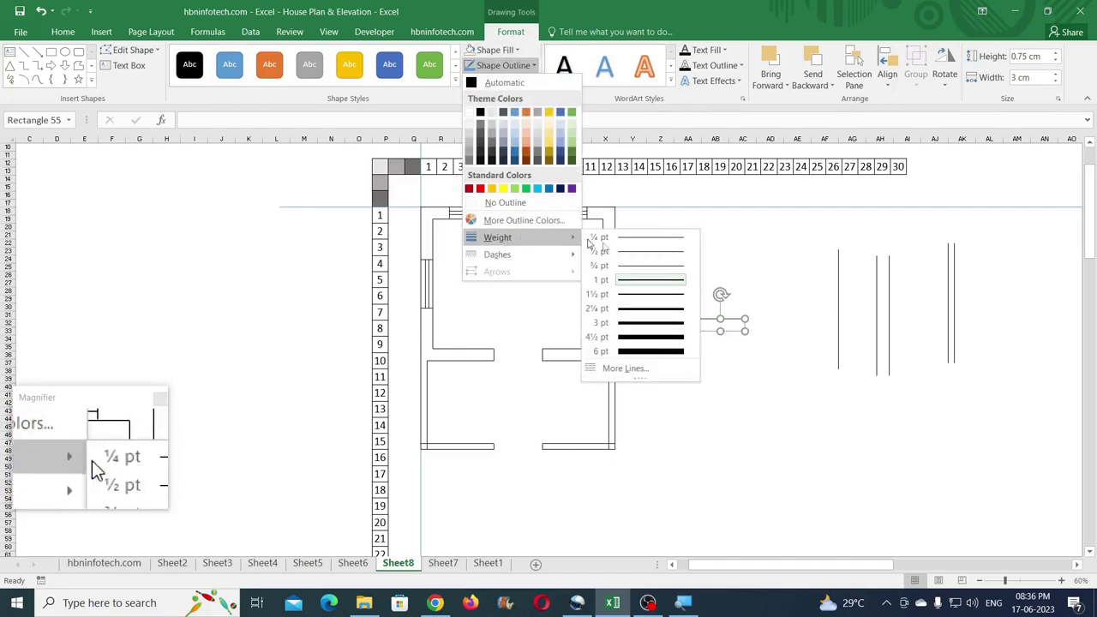
pyautogui.click(636, 244)
pyautogui.click(502, 66)
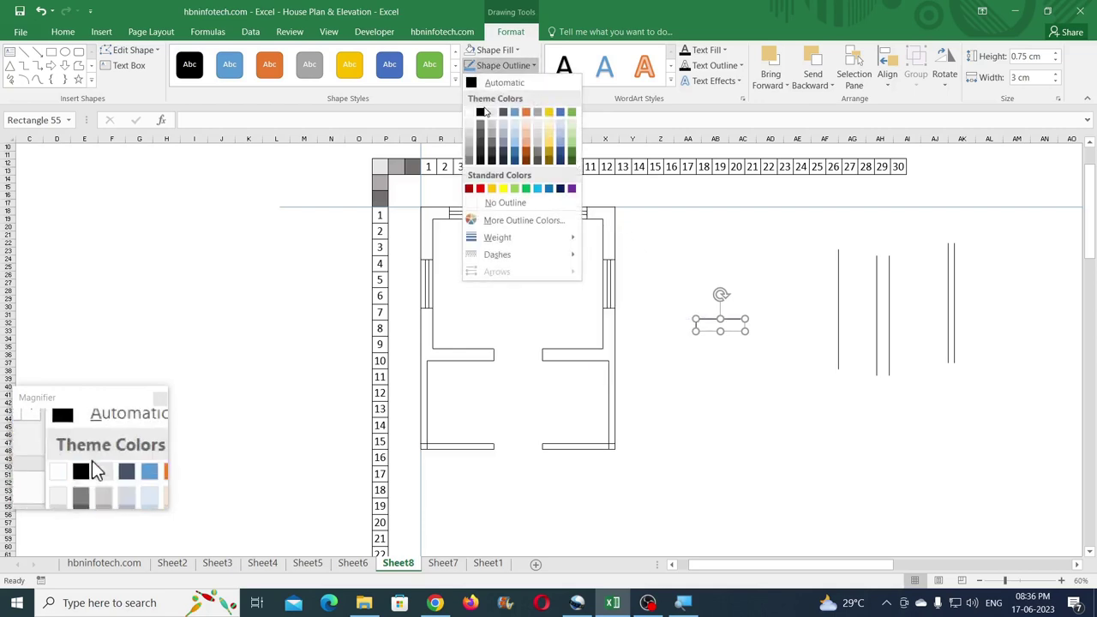
pyautogui.click(480, 113)
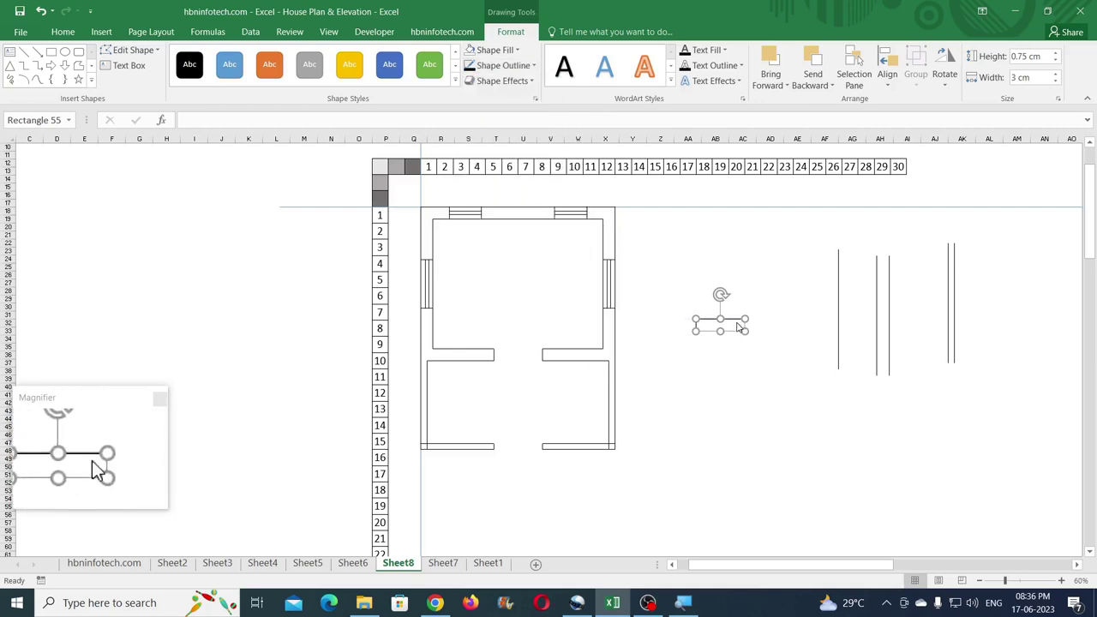
# Step: Move the rectangle against the opening in the bottom wall as an entrance step and place a copy directly below it
pyautogui.moveTo(734, 335); pyautogui.dragTo(531, 485)
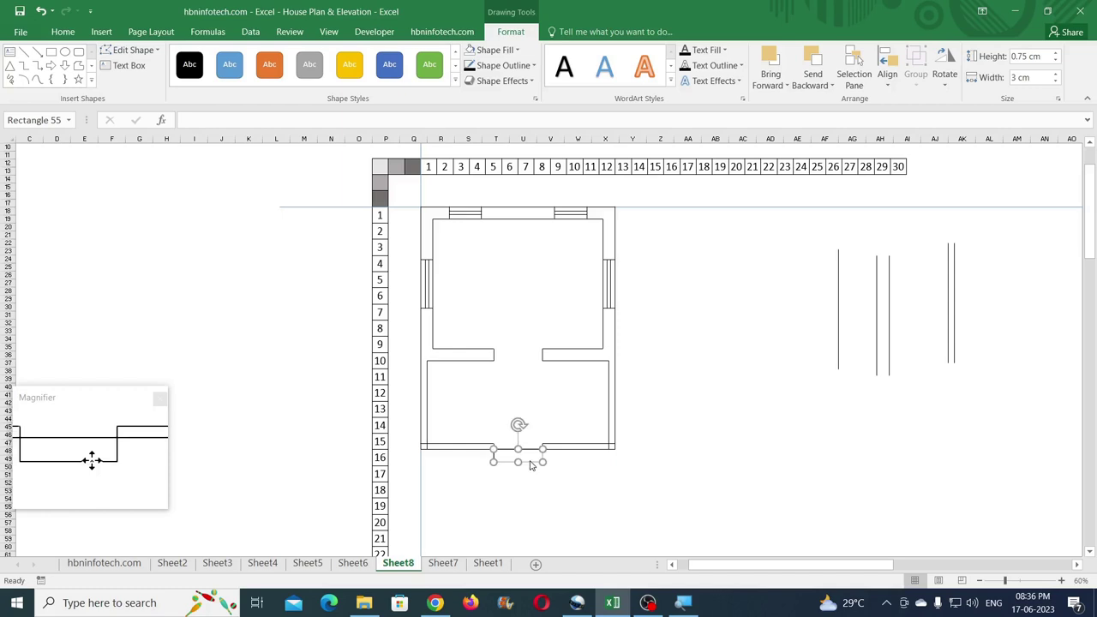
pyautogui.moveTo(530, 464); pyautogui.dragTo(533, 479)
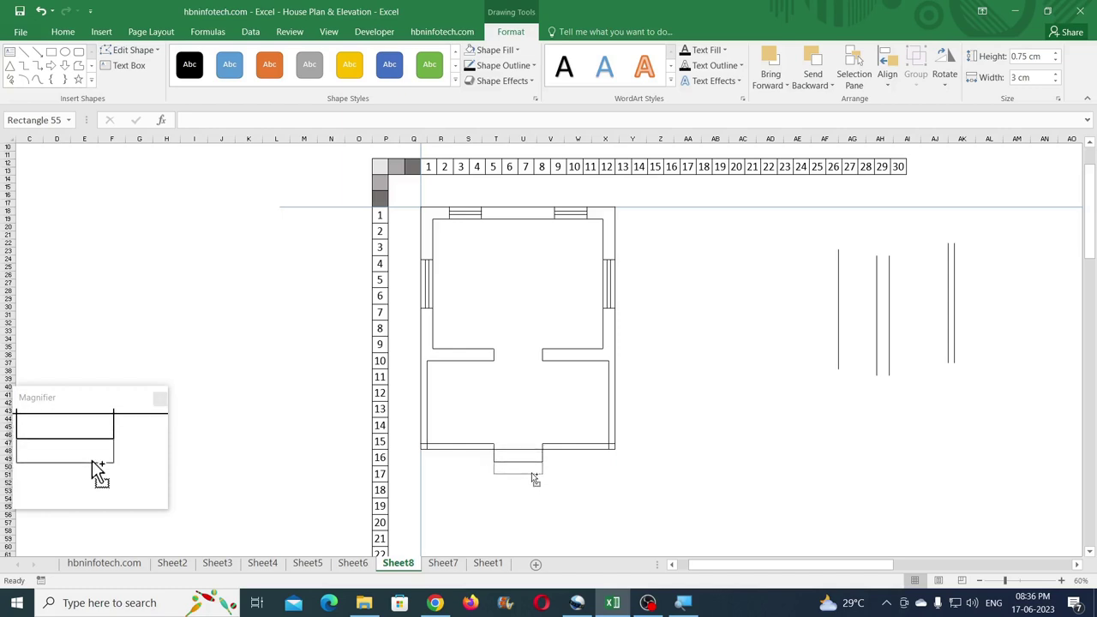
pyautogui.moveTo(532, 473); pyautogui.dragTo(532, 473)
pyautogui.click(545, 476)
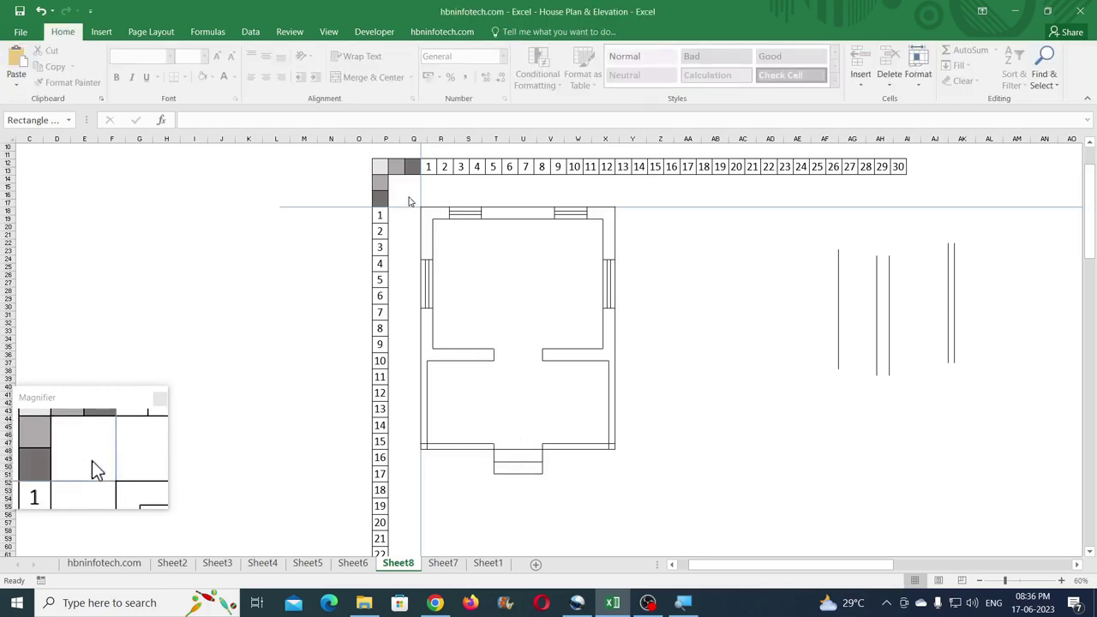
# Step: Select the entire plan with its windows and steps and move it diagonally down and right, clear of the blue guide lines
pyautogui.moveTo(409, 197)
pyautogui.mouseDown()
pyautogui.moveTo(582, 410)
pyautogui.moveTo(629, 490)
pyautogui.mouseUp()
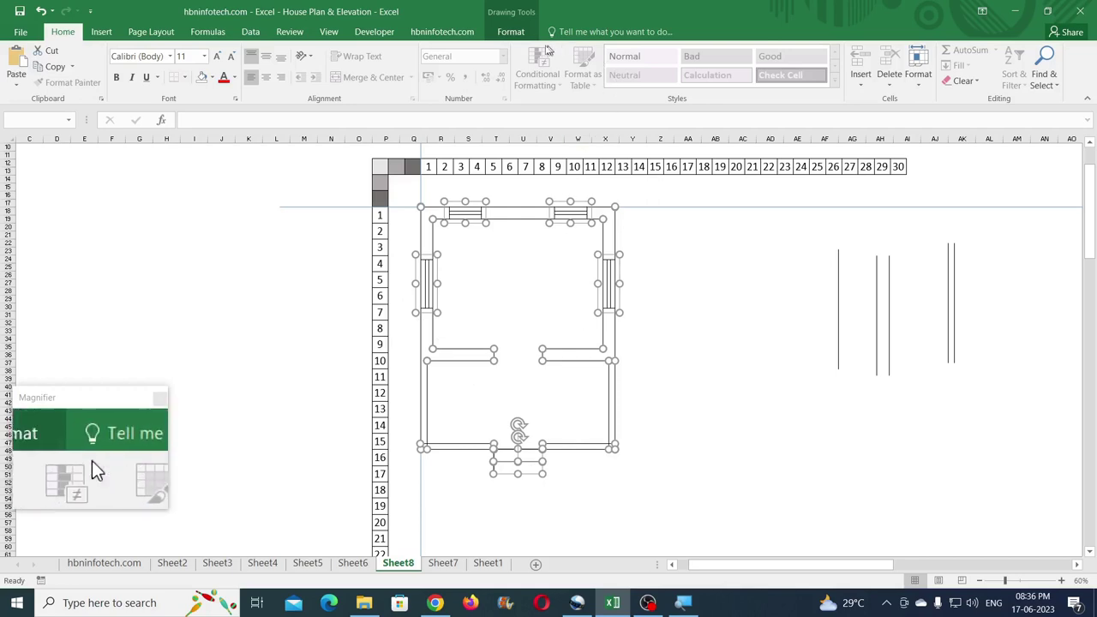
pyautogui.moveTo(528, 220); pyautogui.dragTo(609, 274)
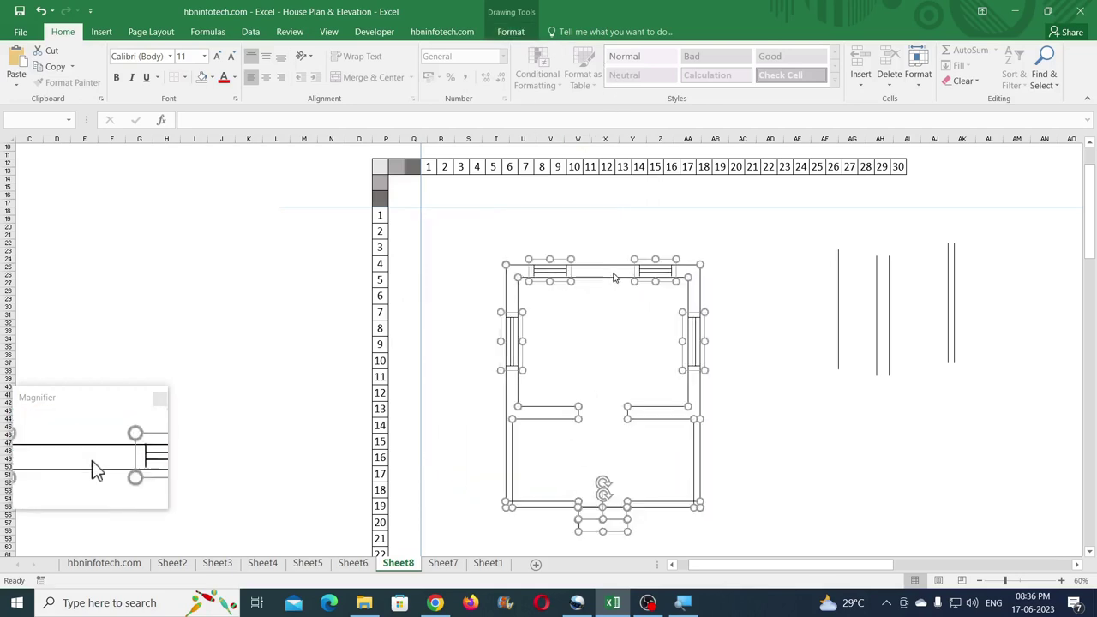
pyautogui.scroll(-1, 657, 262)
pyautogui.click(622, 494)
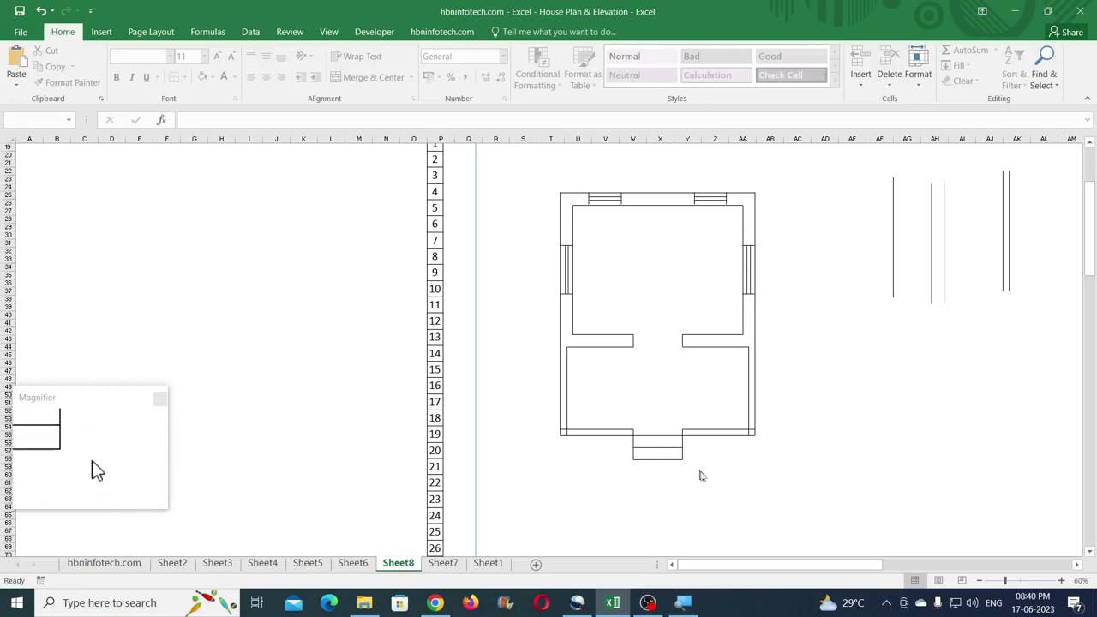
# Step: Group the two entrance steps, then place one copy above the top wall and another beside the plan
pyautogui.moveTo(700, 478); pyautogui.dragTo(626, 437)
pyautogui.click(507, 33)
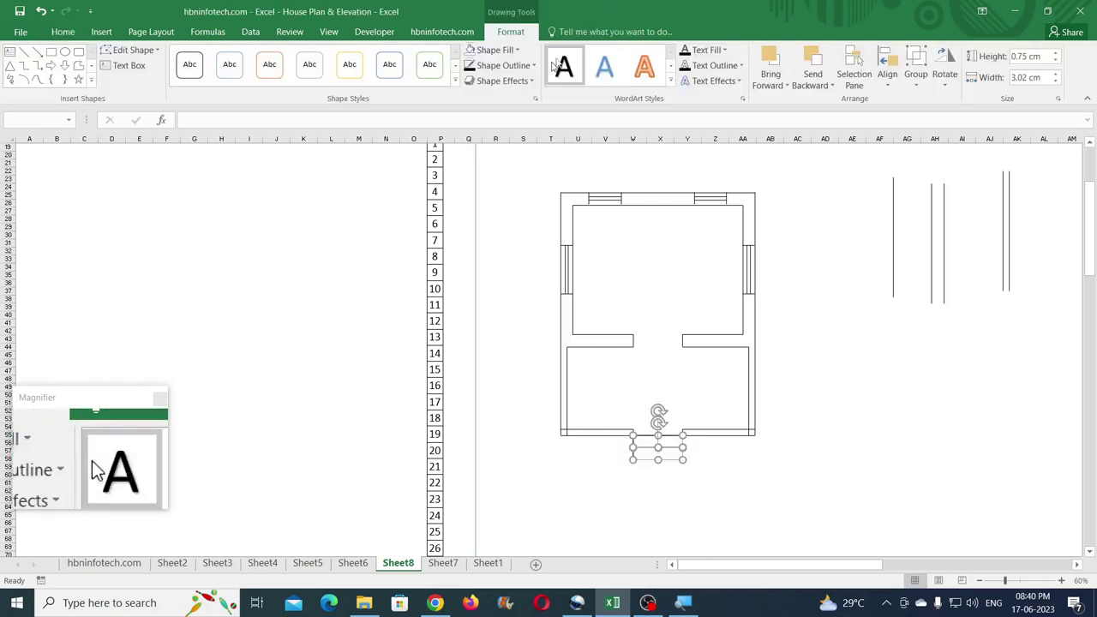
pyautogui.click(915, 79)
pyautogui.click(927, 100)
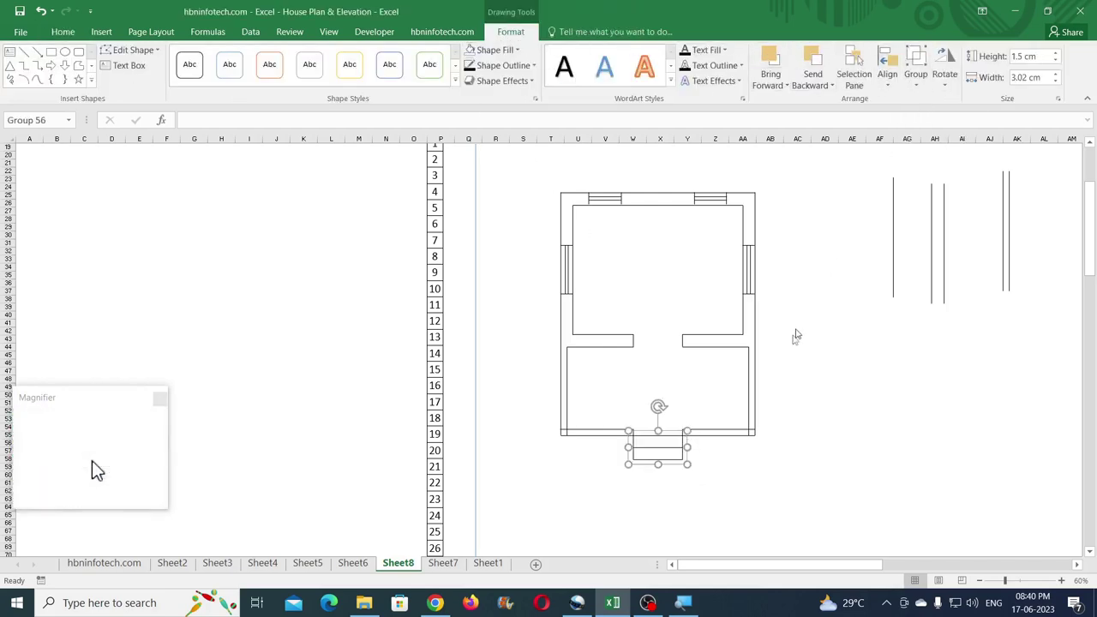
pyautogui.moveTo(670, 459); pyautogui.dragTo(825, 309)
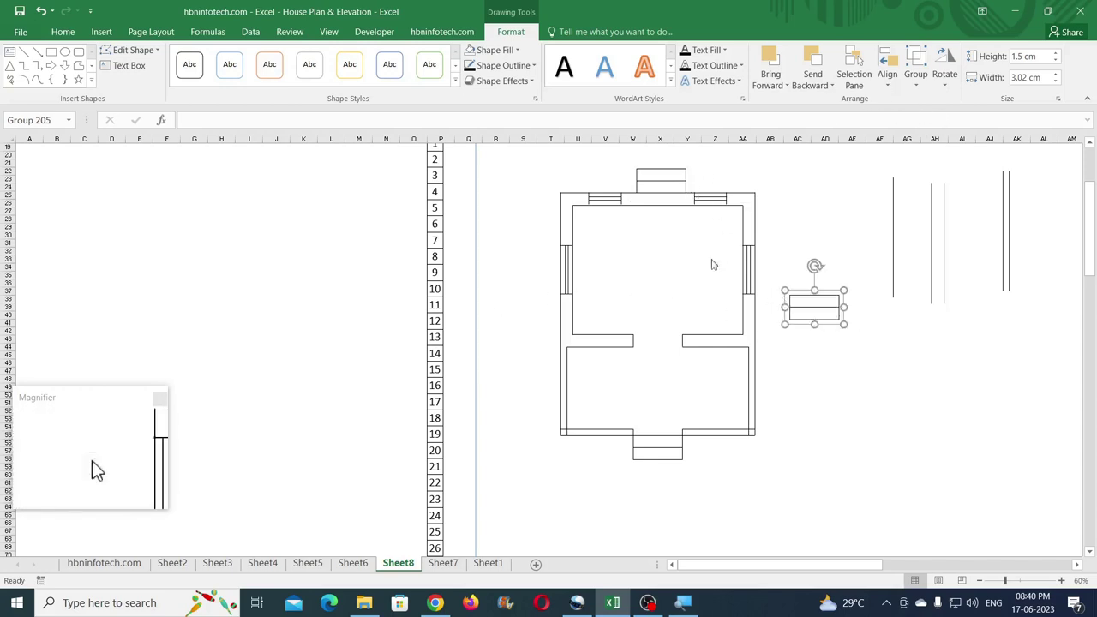
# Step: Rotate the spare steps group right 90° and place copies against the outside of the right and left walls
pyautogui.click(943, 86)
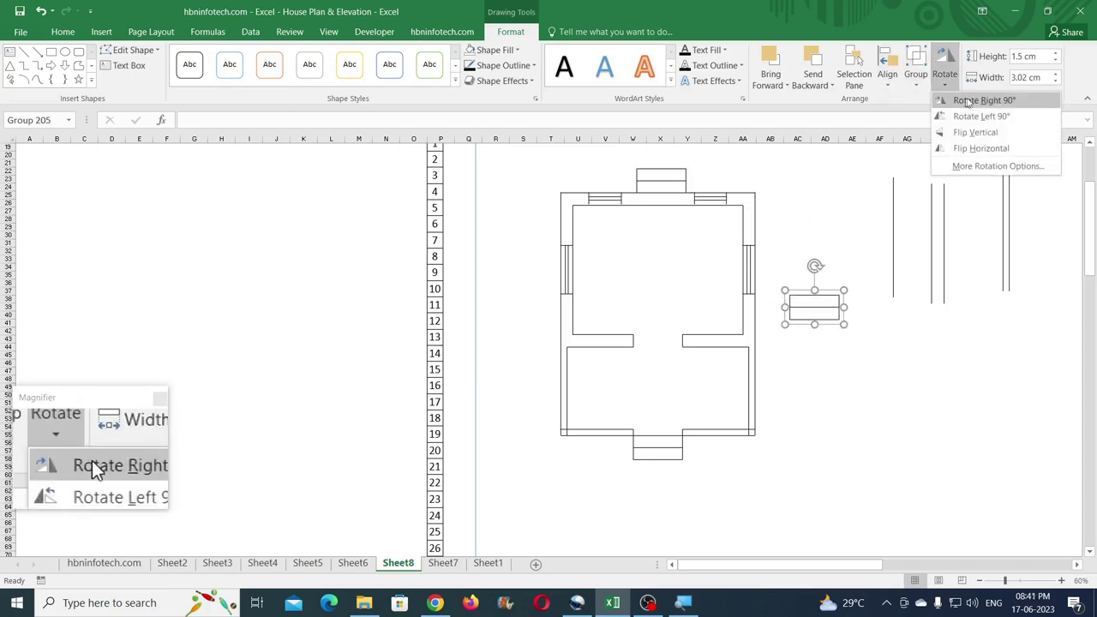
pyautogui.click(955, 101)
pyautogui.moveTo(816, 315); pyautogui.dragTo(555, 313)
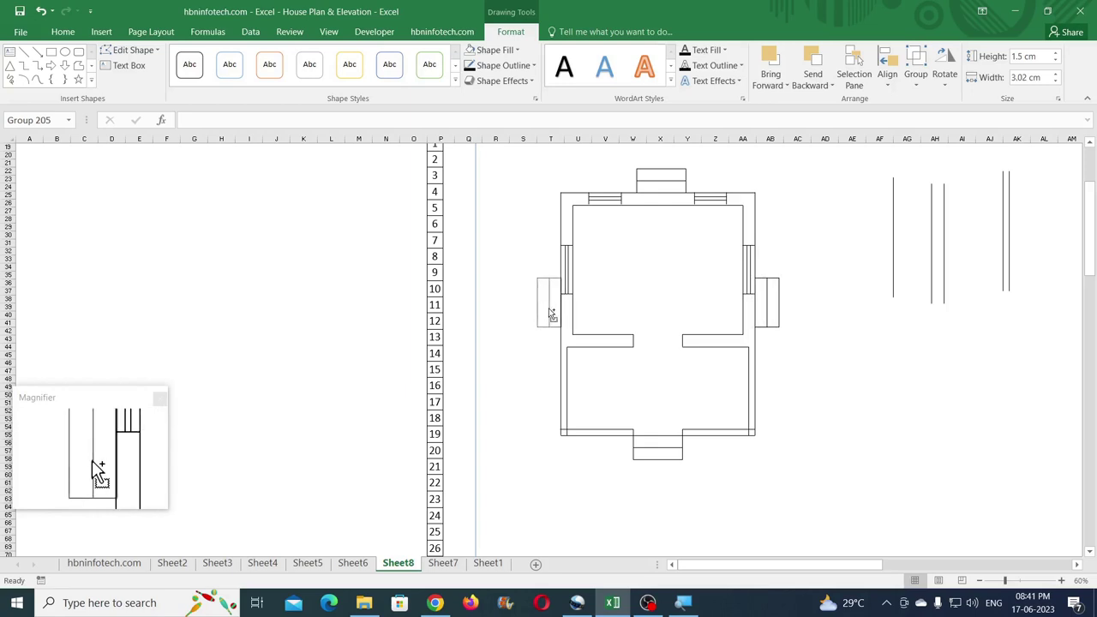
pyautogui.moveTo(551, 315); pyautogui.dragTo(553, 313)
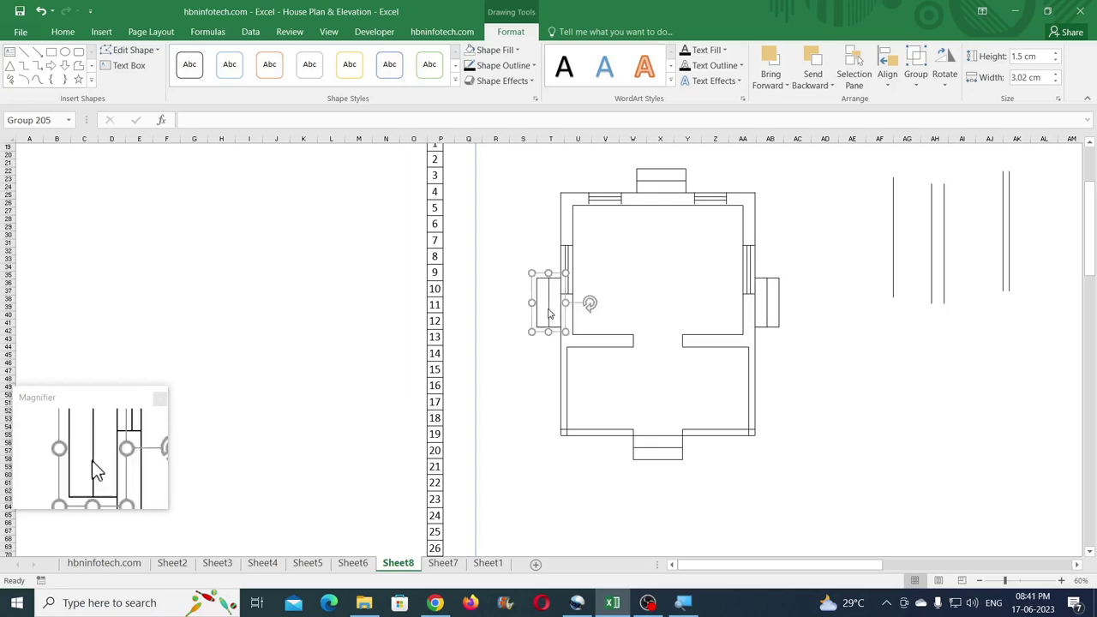
pyautogui.click(811, 369)
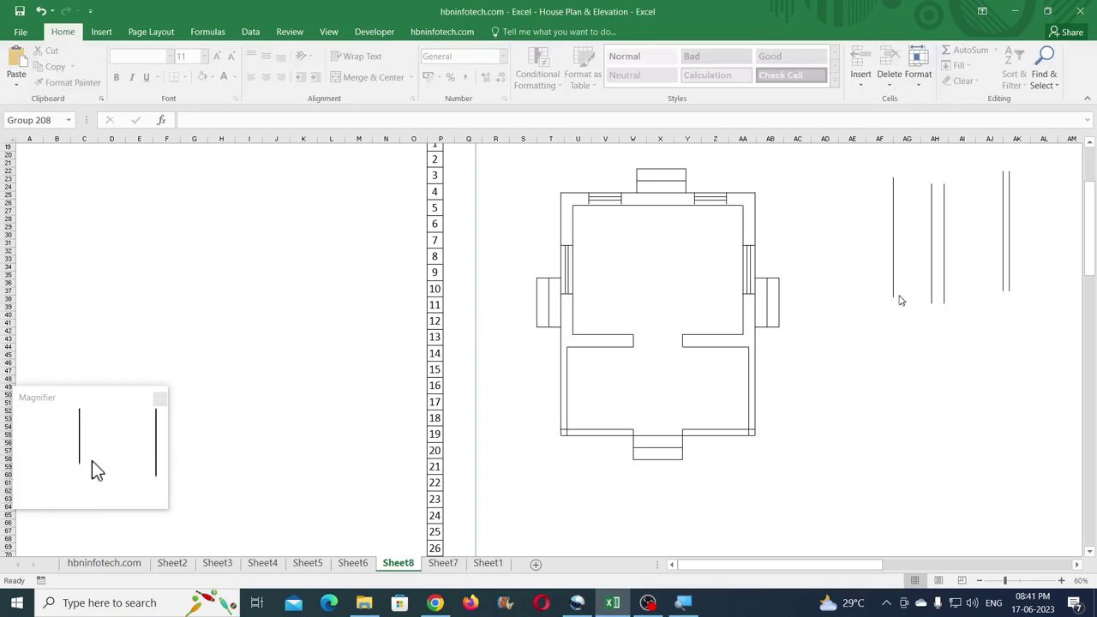
# Step: Place the single spare vertical line on the right steps' outer edge, with copies on the left steps' outer edge and beside the plan
pyautogui.click(894, 248)
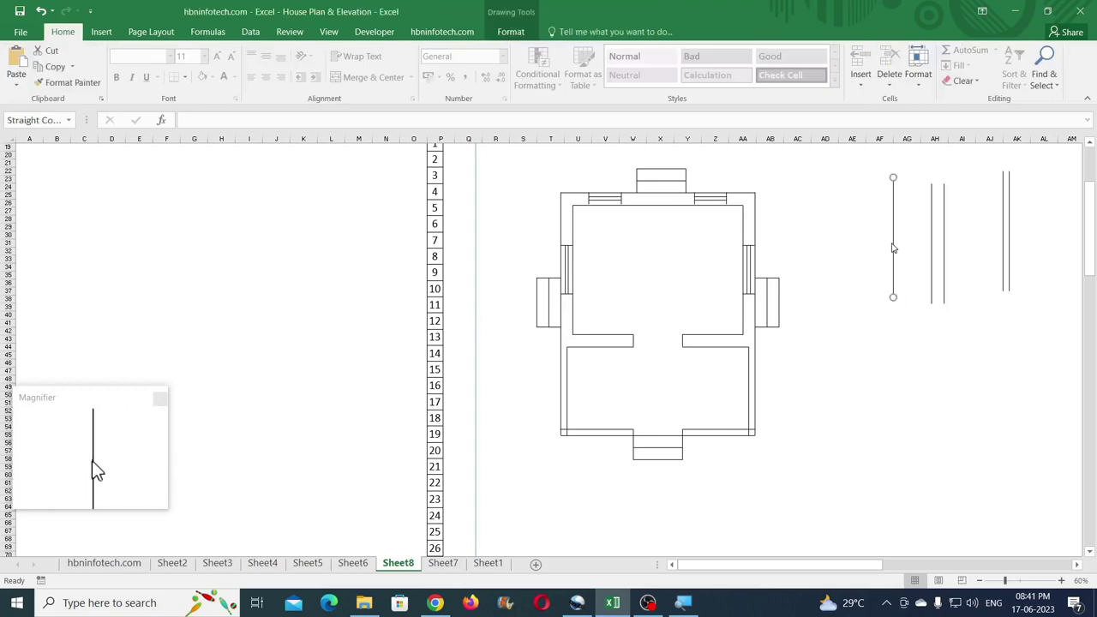
pyautogui.moveTo(894, 241); pyautogui.dragTo(779, 301)
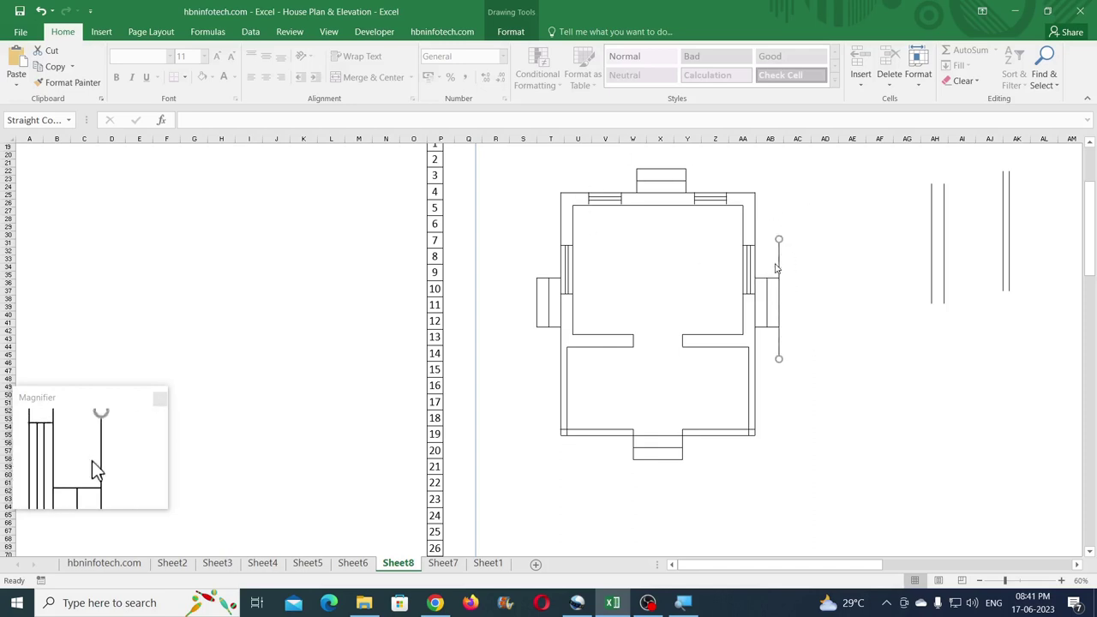
pyautogui.moveTo(780, 268); pyautogui.dragTo(840, 319)
# Step: Rotate the spare line right 90° and place it along the top steps' outer edge, with a copy along the bottom steps' outer edge
pyautogui.click(510, 32)
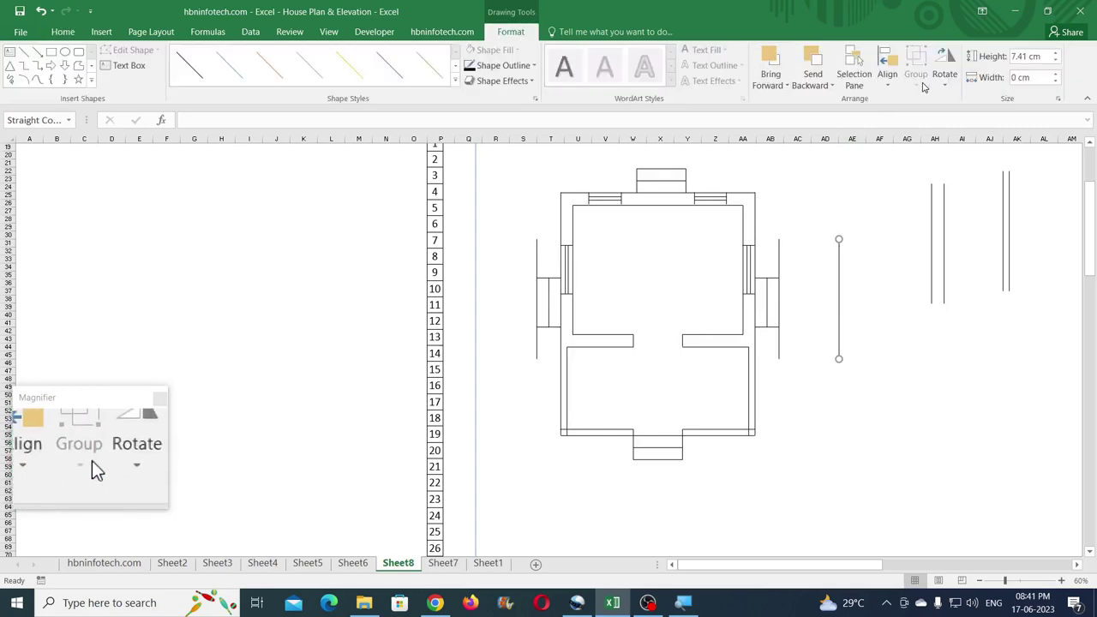
pyautogui.click(944, 69)
pyautogui.click(961, 103)
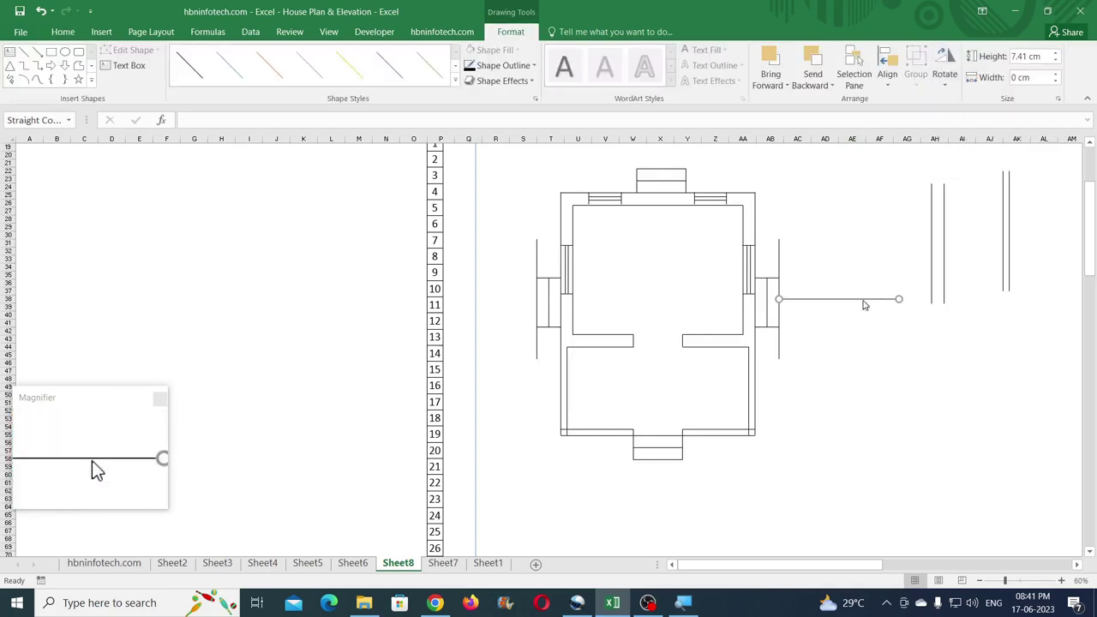
pyautogui.moveTo(861, 299); pyautogui.dragTo(688, 170)
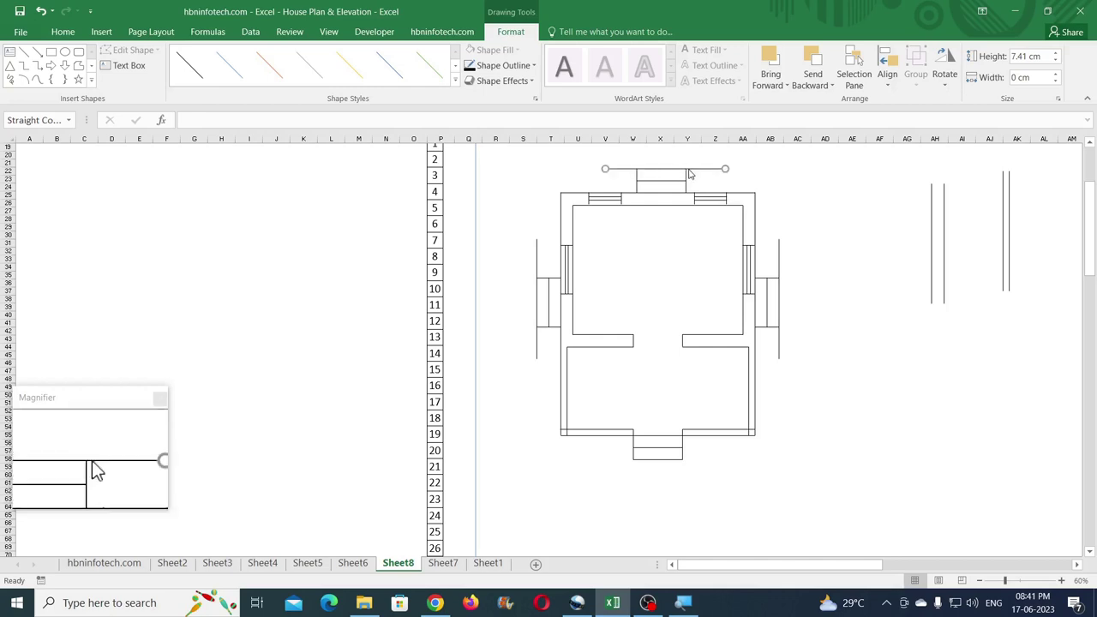
pyautogui.moveTo(695, 173); pyautogui.dragTo(705, 465)
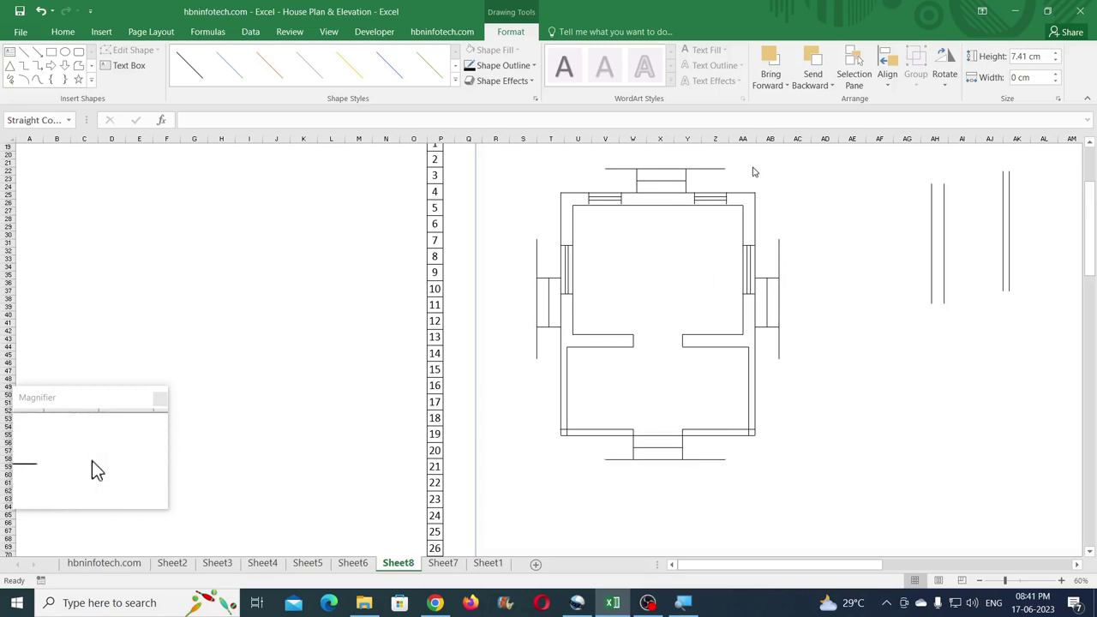
# Step: Adjust the ends of the top and right outline lines so they meet at the outline's upper-right corner
pyautogui.click(721, 175)
pyautogui.click(723, 172)
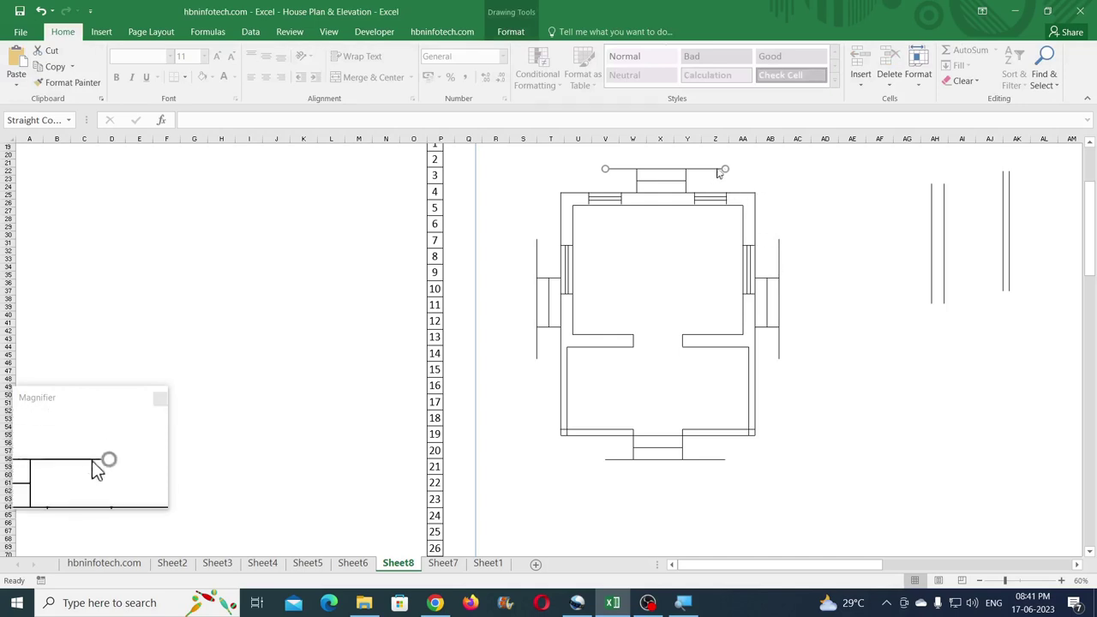
pyautogui.moveTo(725, 169); pyautogui.dragTo(810, 169)
pyautogui.click(779, 247)
pyautogui.moveTo(779, 242); pyautogui.dragTo(778, 169)
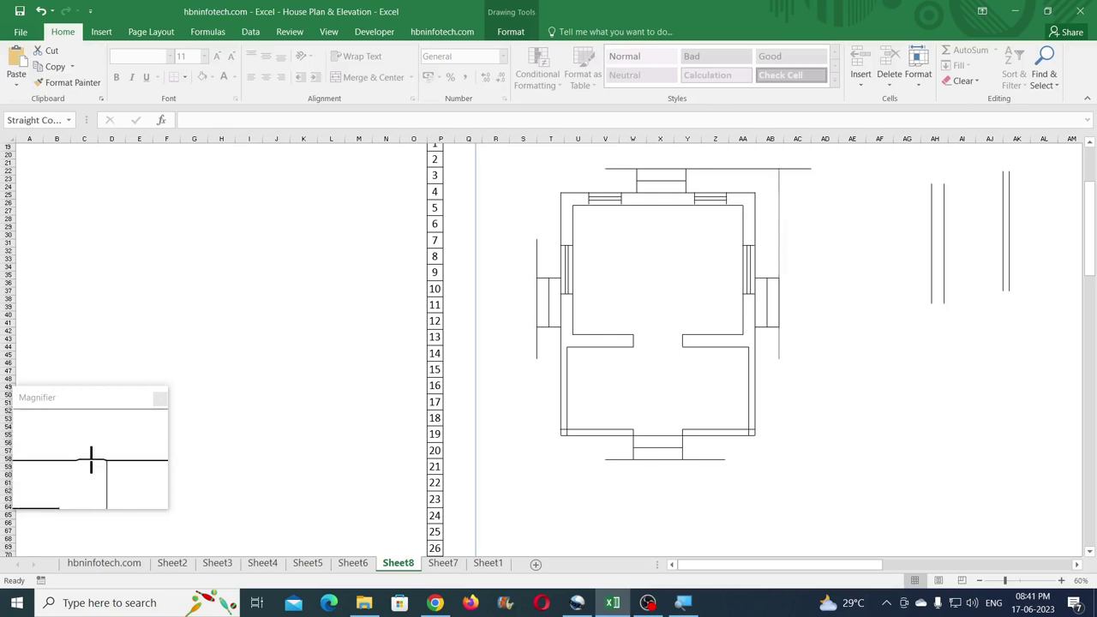
pyautogui.click(811, 169)
pyautogui.moveTo(811, 168); pyautogui.dragTo(767, 182)
pyautogui.click(776, 170)
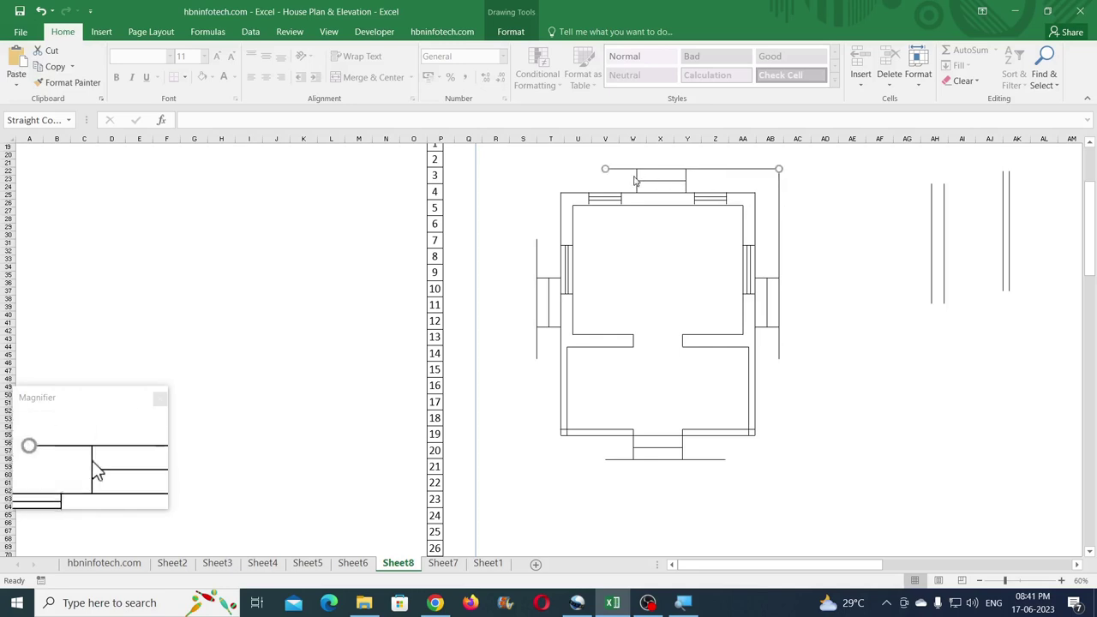
# Step: Adjust the ends of the top and left outline lines so they meet at the outline's upper-left corner
pyautogui.moveTo(605, 171); pyautogui.dragTo(509, 170)
pyautogui.click(536, 245)
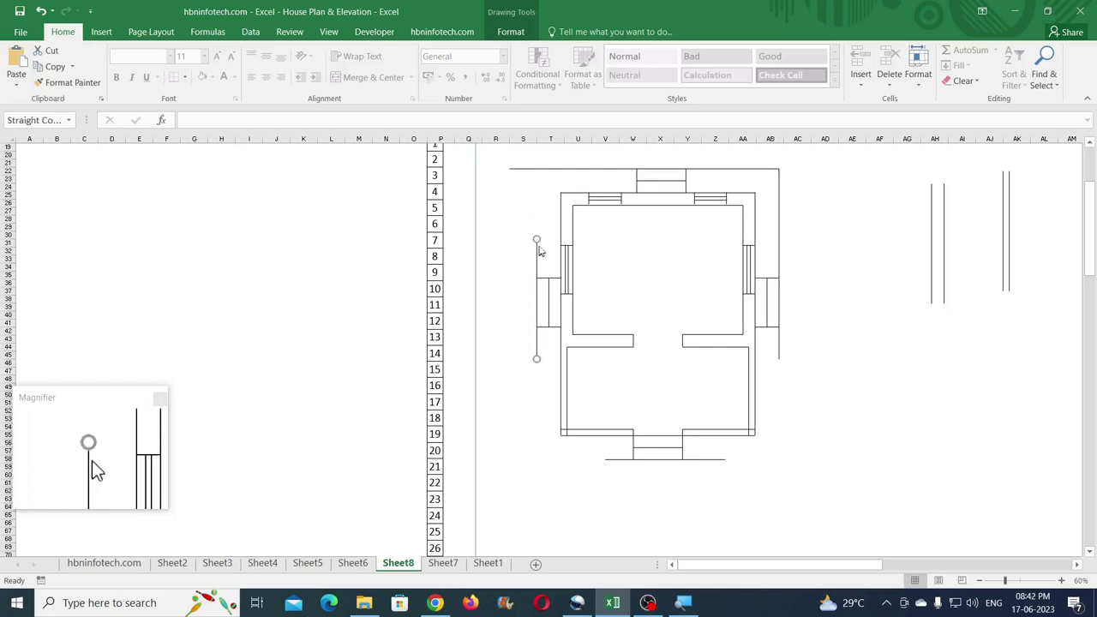
pyautogui.moveTo(536, 239); pyautogui.dragTo(536, 171)
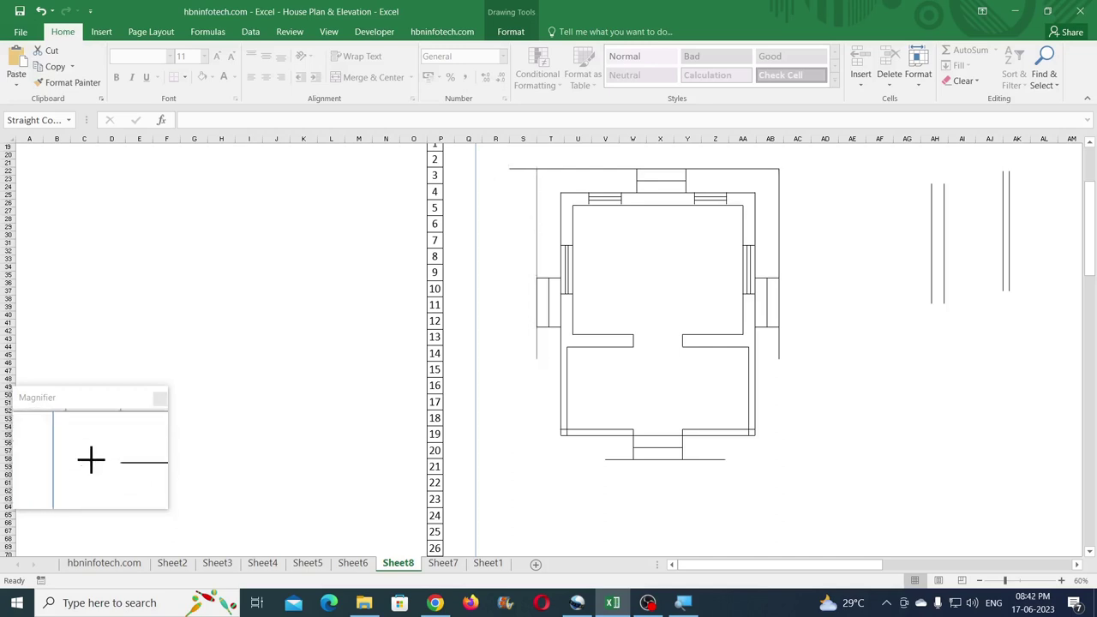
pyautogui.click(536, 180)
pyautogui.click(510, 170)
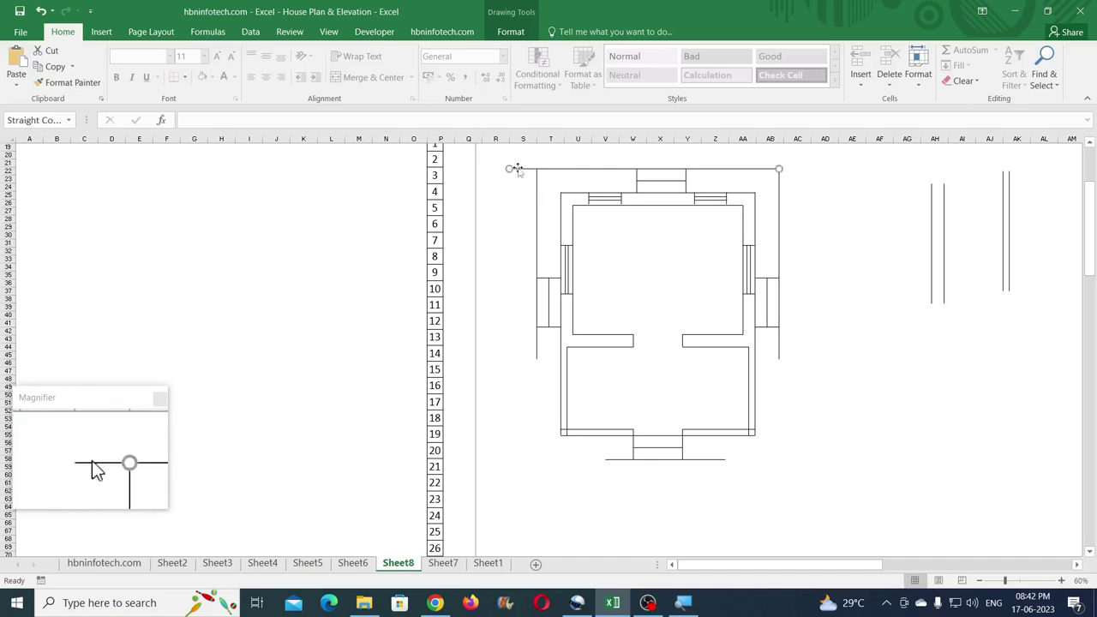
pyautogui.moveTo(509, 168); pyautogui.dragTo(536, 168)
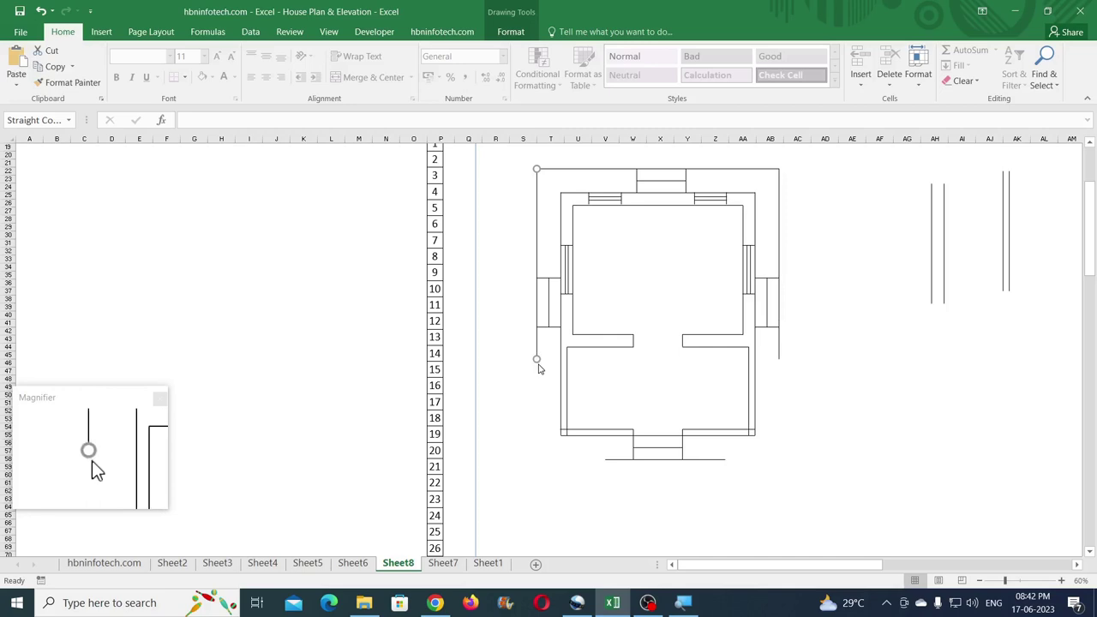
# Step: Adjust the ends of the left and bottom outline lines so they meet at the outline's lower-left corner
pyautogui.moveTo(536, 482); pyautogui.dragTo(536, 473)
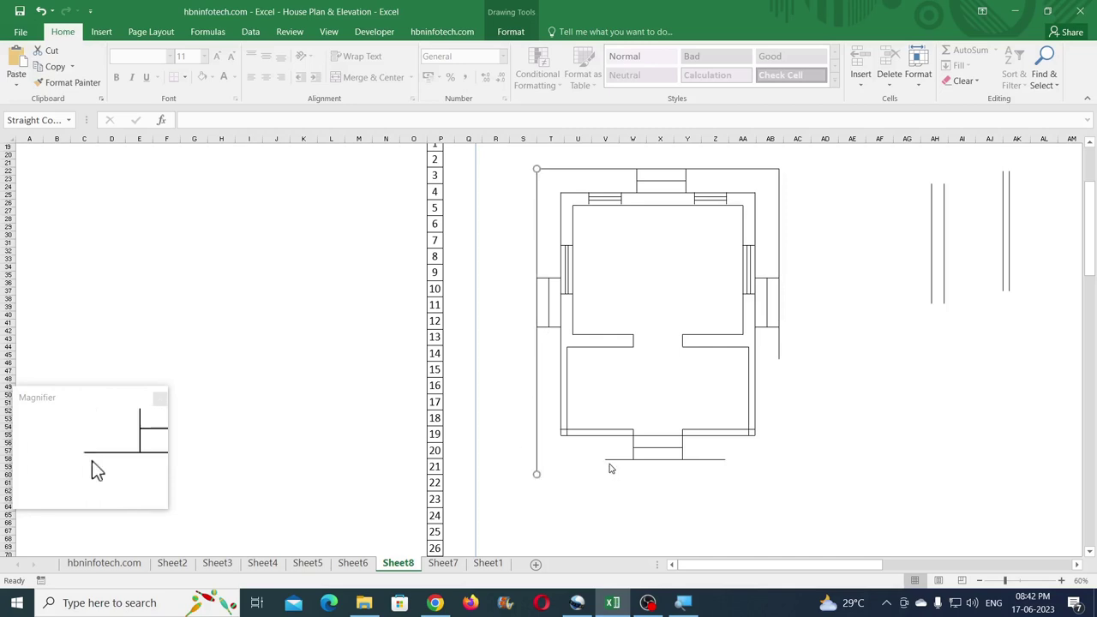
pyautogui.click(605, 460)
pyautogui.moveTo(605, 463); pyautogui.dragTo(529, 472)
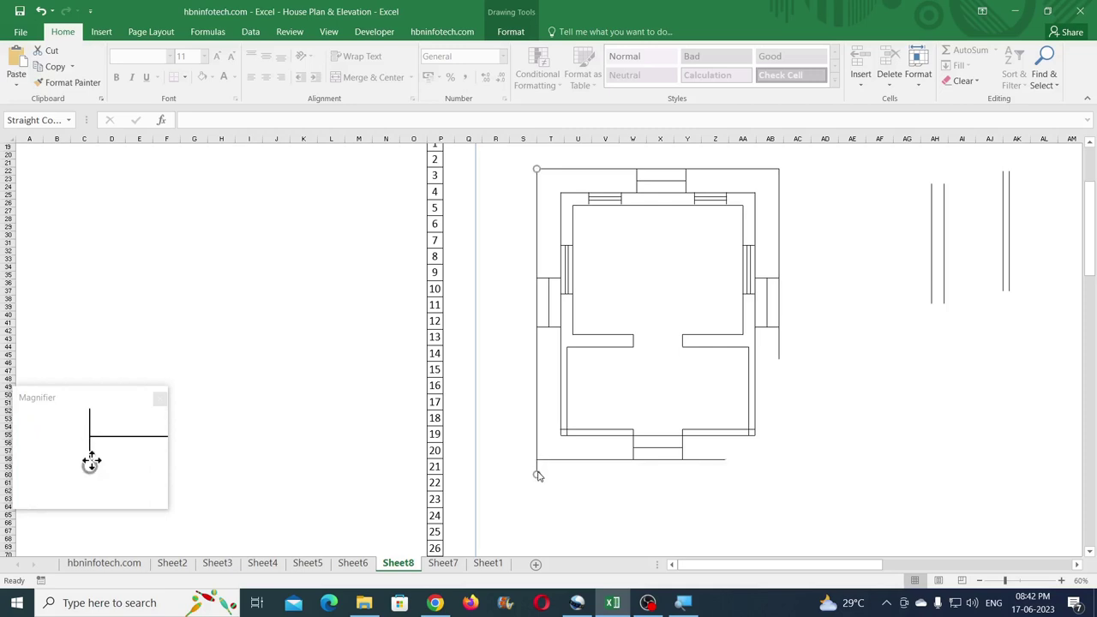
pyautogui.moveTo(536, 477); pyautogui.dragTo(513, 430)
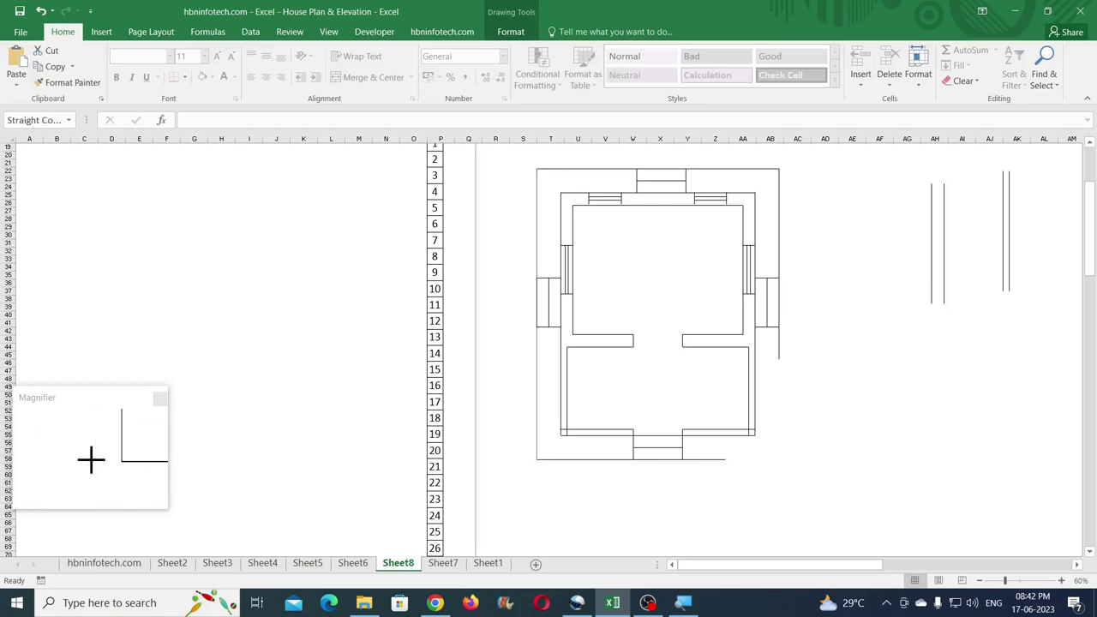
pyautogui.moveTo(520, 460); pyautogui.dragTo(536, 462)
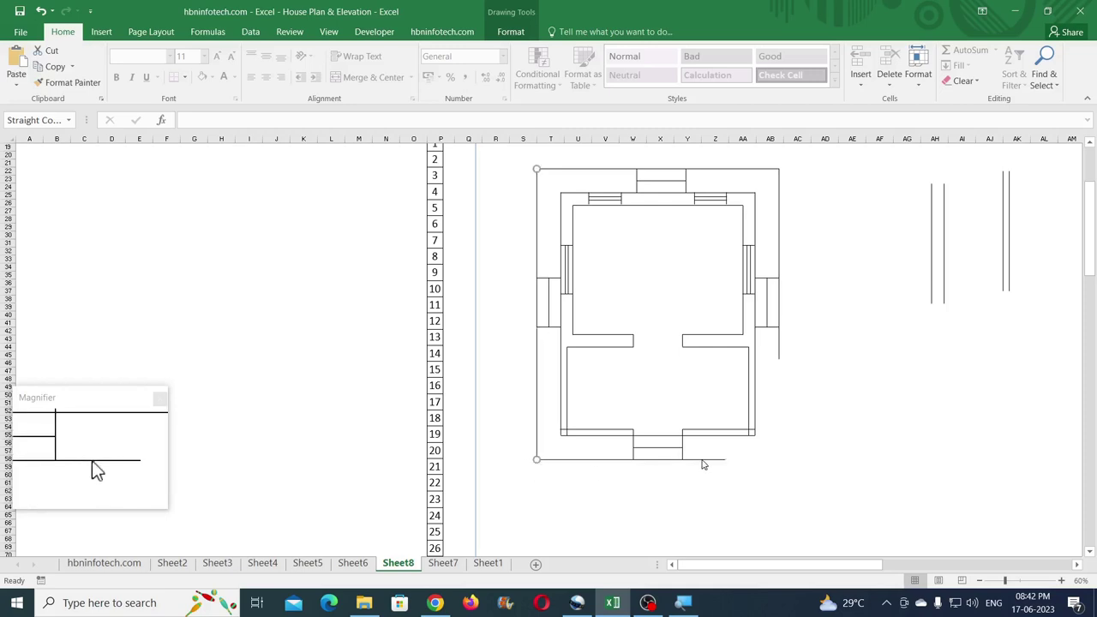
# Step: Adjust the ends of the bottom and right outline lines so they meet at the outline's lower-right corner
pyautogui.moveTo(725, 459); pyautogui.dragTo(799, 460)
pyautogui.click(779, 356)
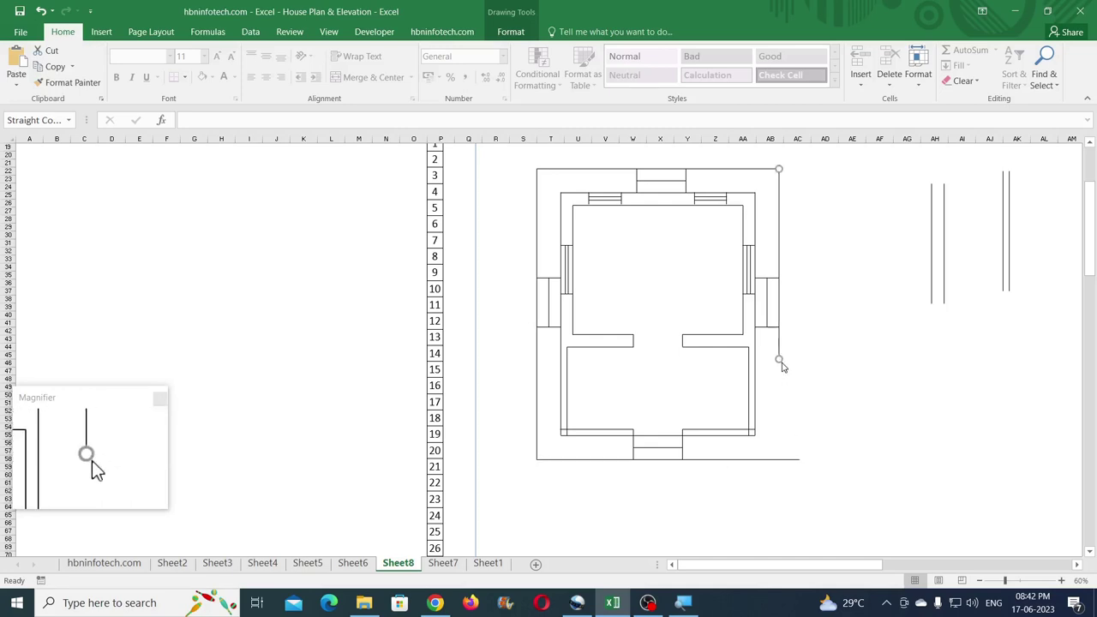
pyautogui.moveTo(779, 359); pyautogui.dragTo(766, 469)
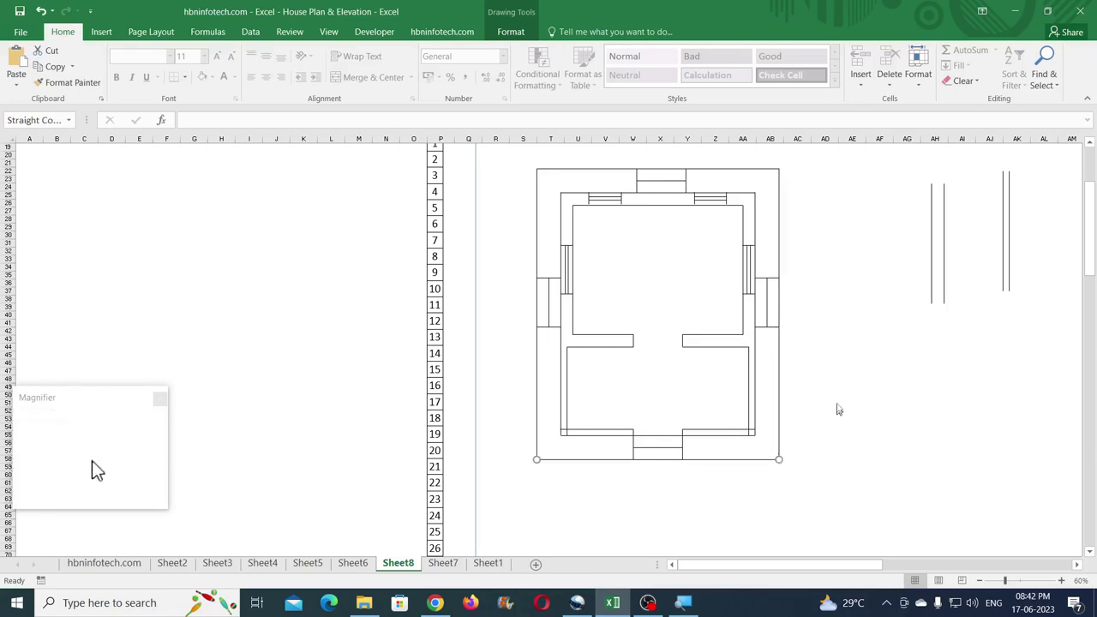
# Step: Delete the steps groups outside the plan's top, right and left walls, keeping the bottom steps
pyautogui.click(673, 189)
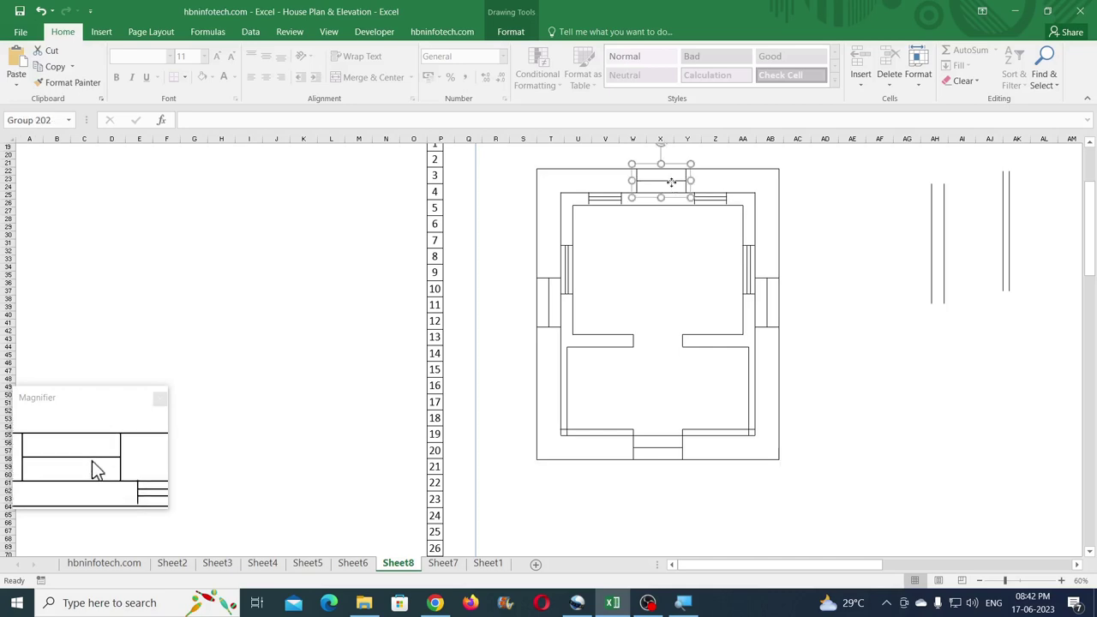
pyautogui.press('Delete')
pyautogui.click(769, 298)
pyautogui.press('Delete')
pyautogui.click(553, 293)
pyautogui.press('Delete')
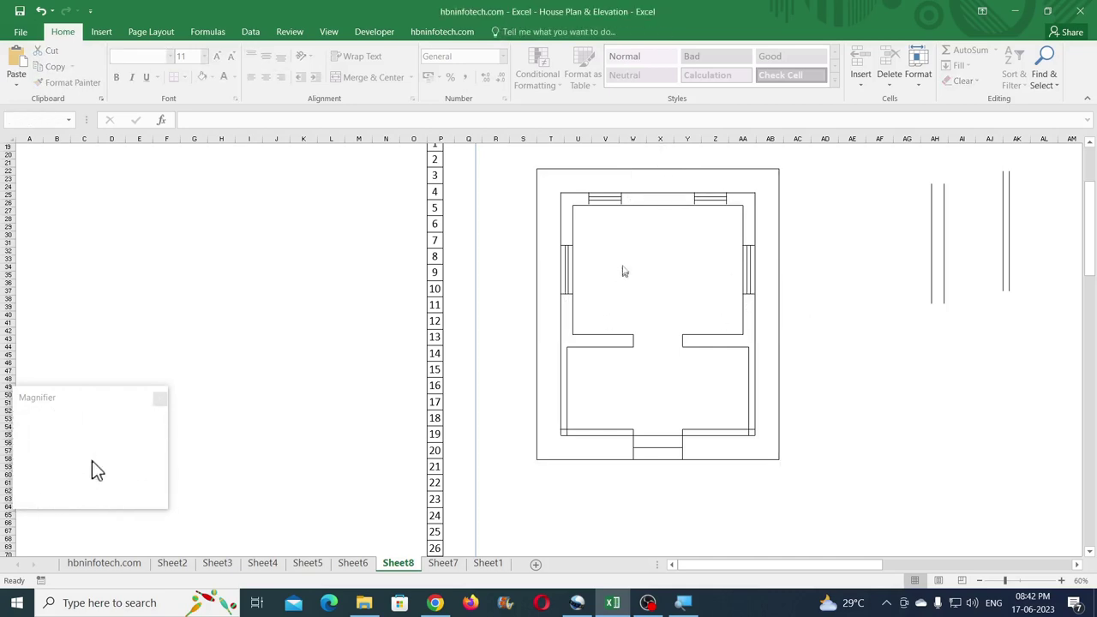
# Step: Set the top line of the plan's outer boundary to the Long Dash Dot Dot line style
pyautogui.click(602, 171)
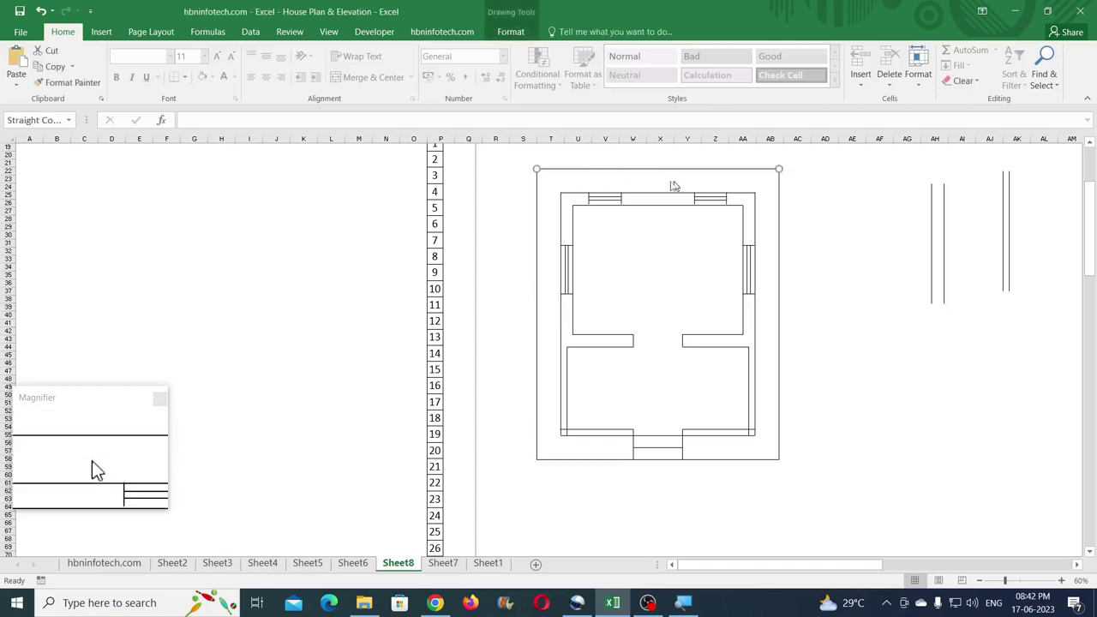
pyautogui.click(512, 32)
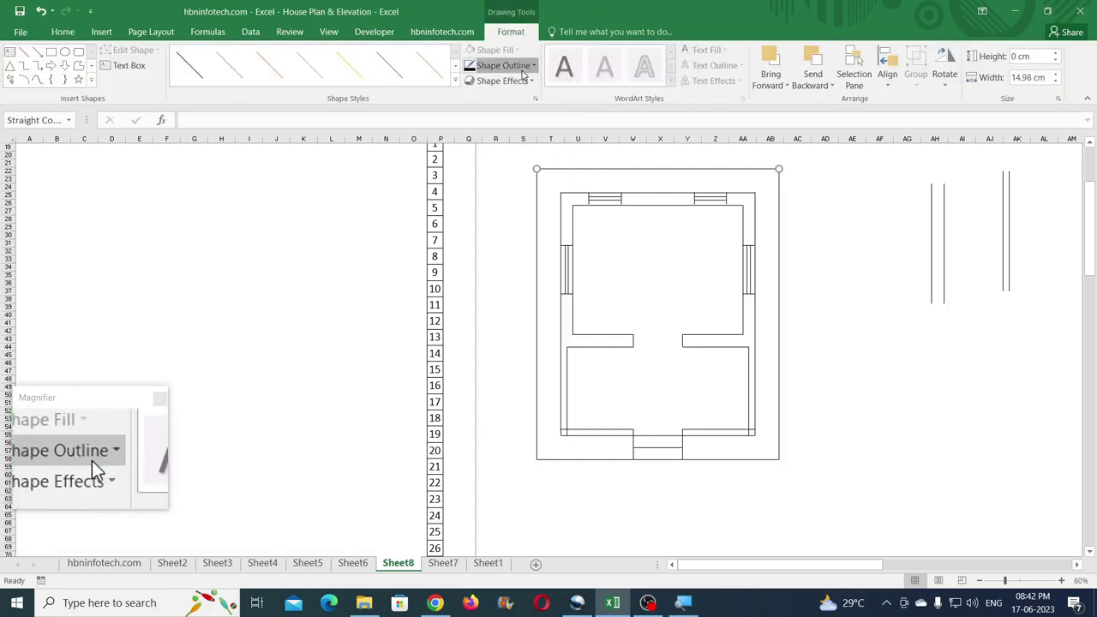
pyautogui.click(523, 75)
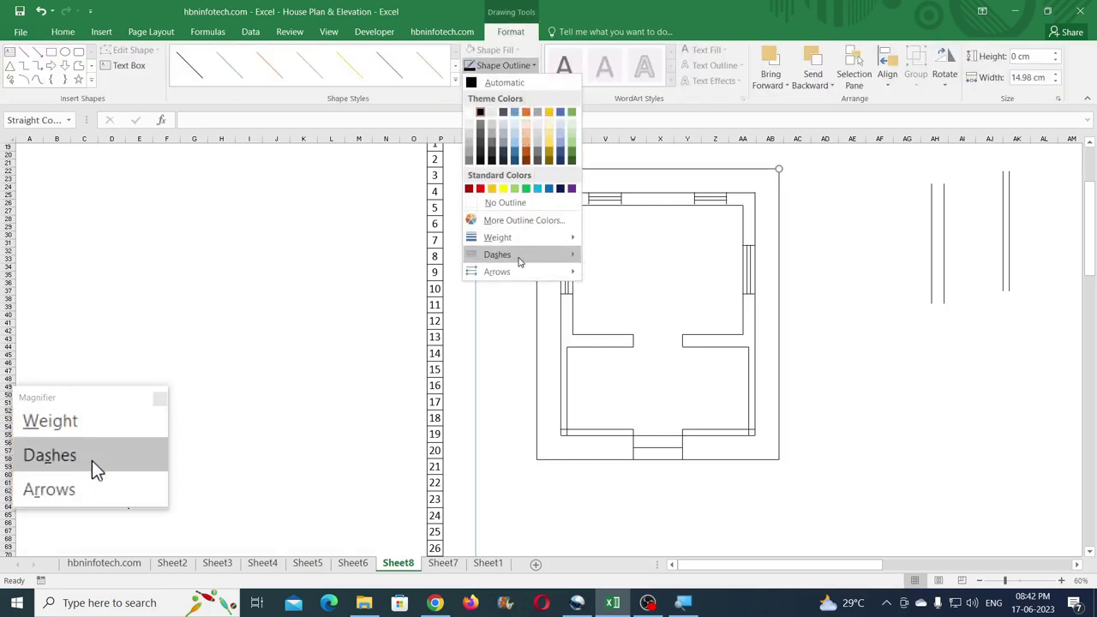
pyautogui.moveTo(519, 257)
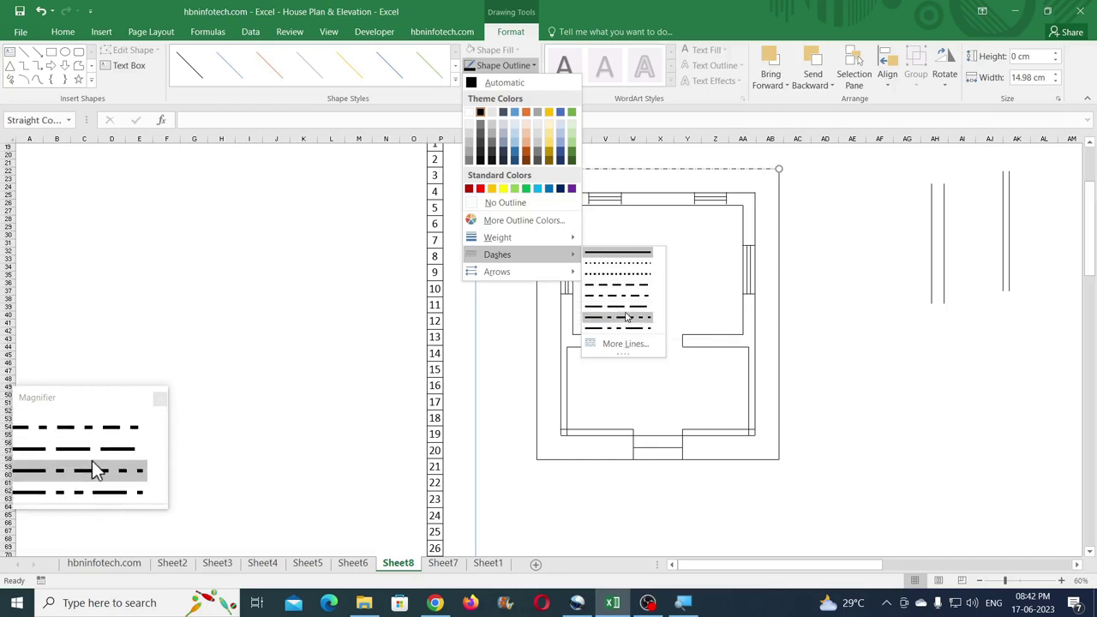
pyautogui.click(625, 328)
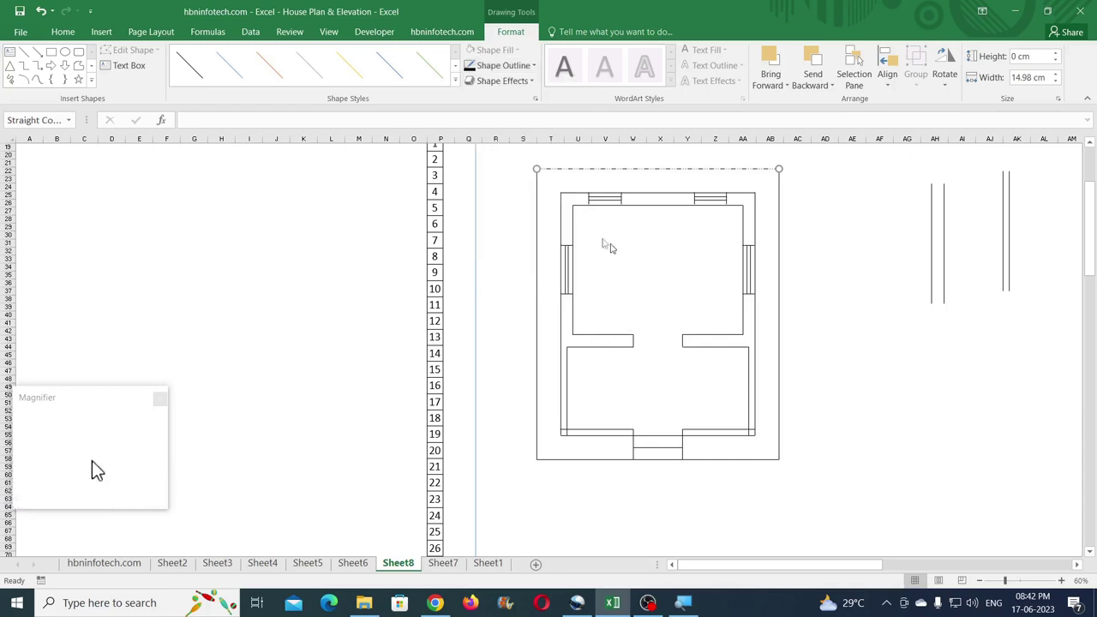
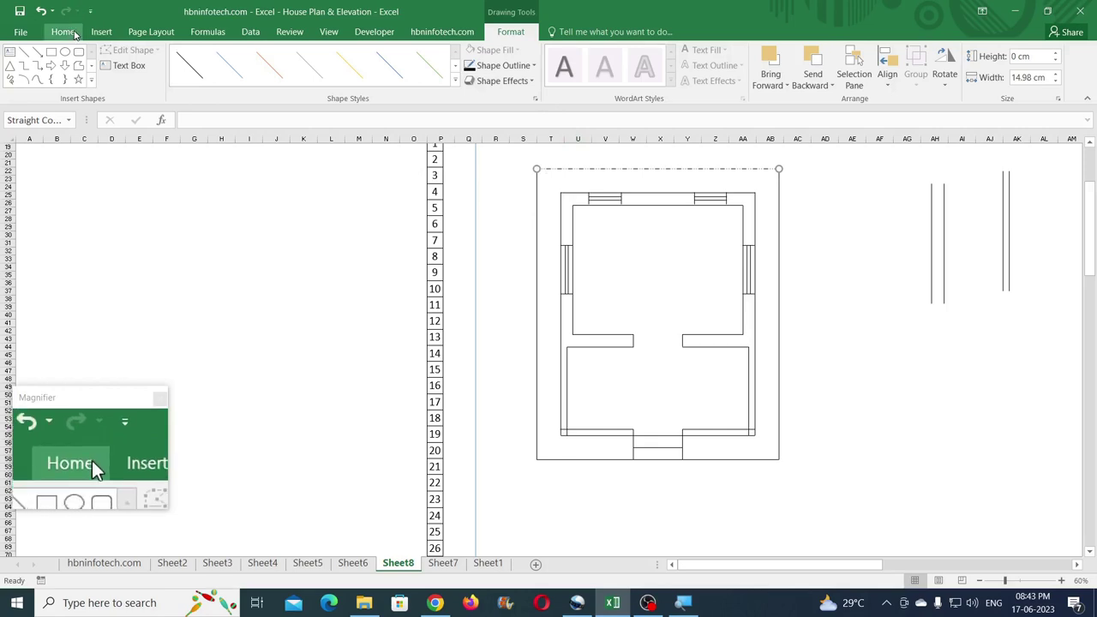
# Step: Copy the dashed top line's format onto the remaining lines of the outer boundary with Format Painter
pyautogui.click(76, 34)
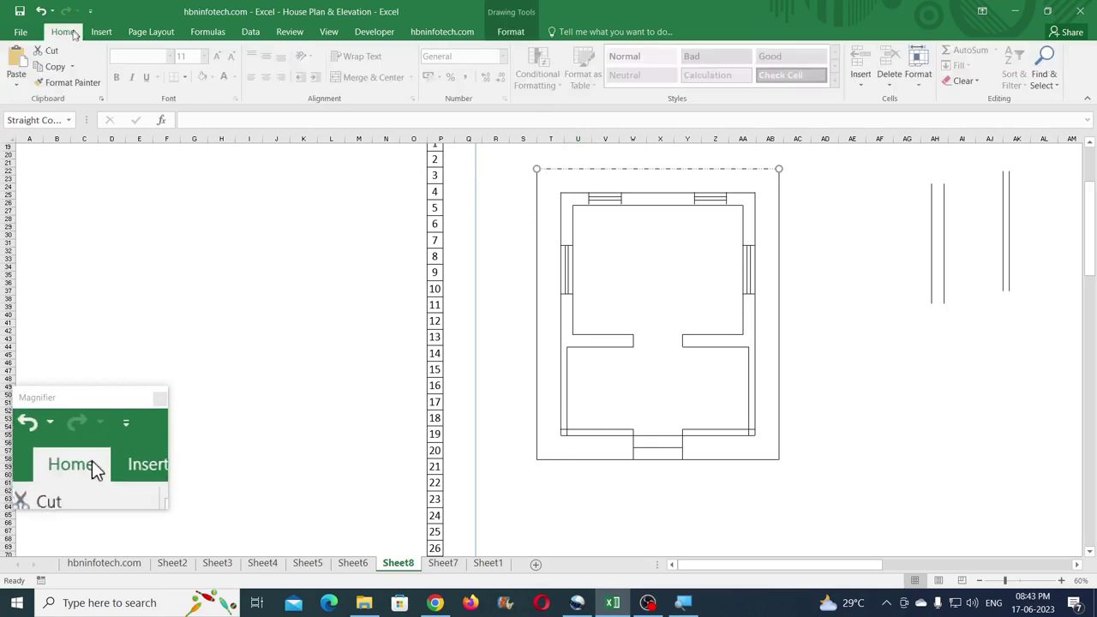
pyautogui.click(64, 86)
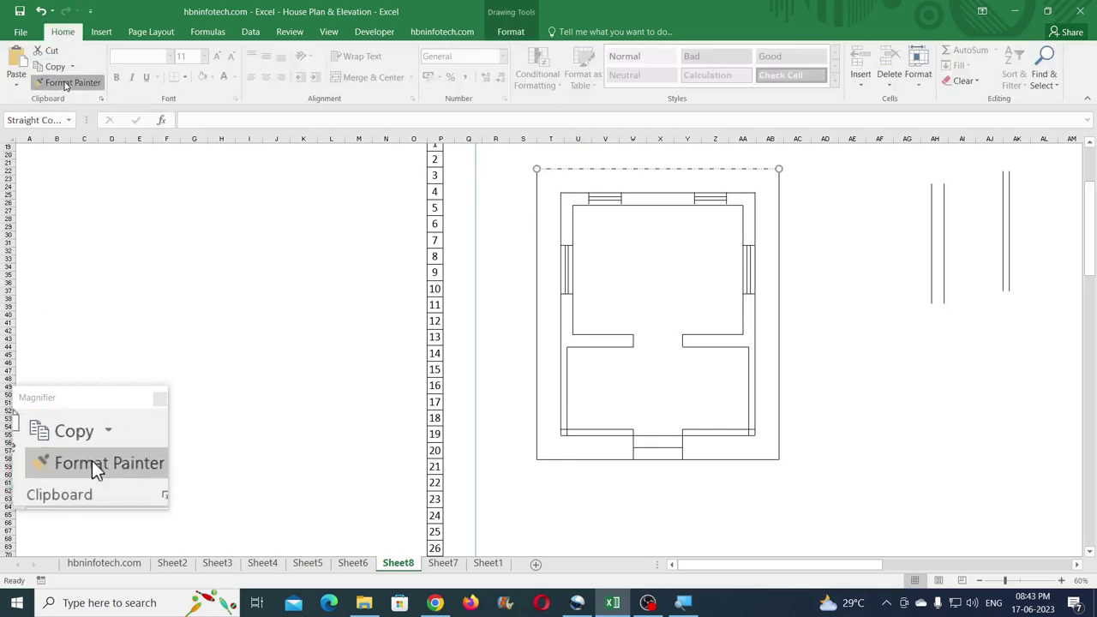
pyautogui.click(537, 212)
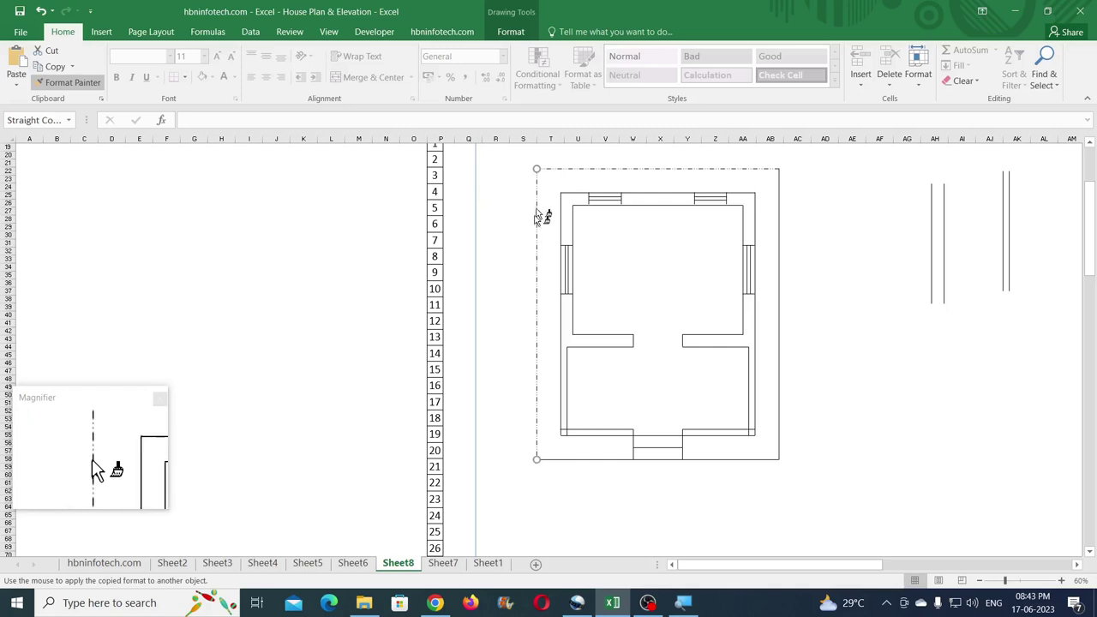
pyautogui.click(614, 459)
pyautogui.press('Escape')
# Step: Select the whole floor plan with its dashed boundary and group it into one object
pyautogui.scroll(2, 807, 406)
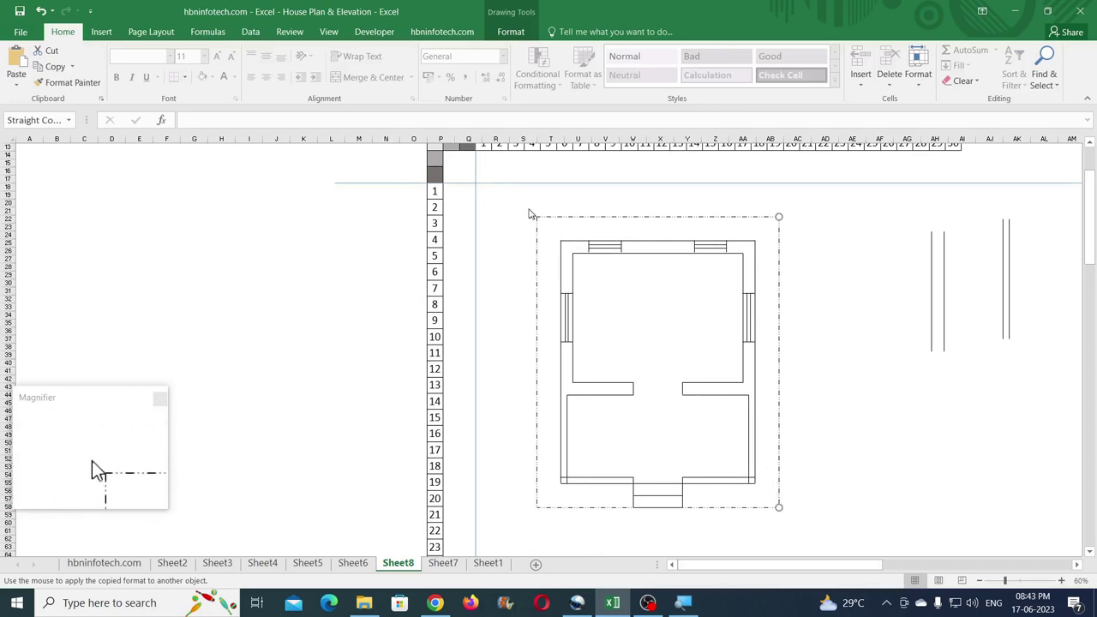
pyautogui.moveTo(519, 200)
pyautogui.mouseDown()
pyautogui.moveTo(788, 401)
pyautogui.moveTo(812, 548)
pyautogui.mouseUp()
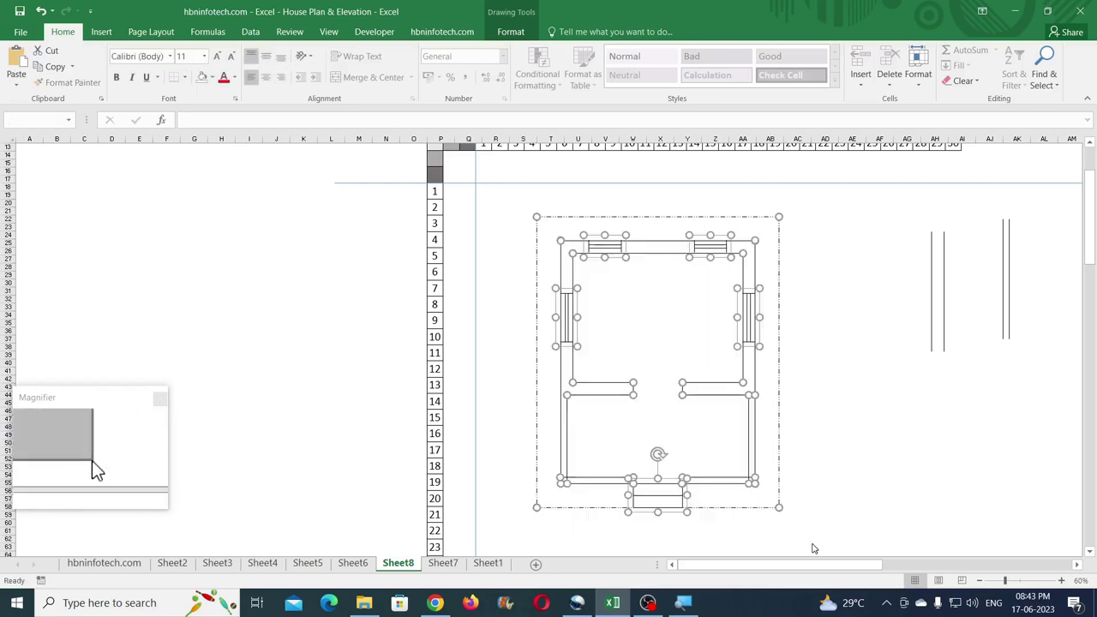
pyautogui.click(511, 32)
pyautogui.click(931, 86)
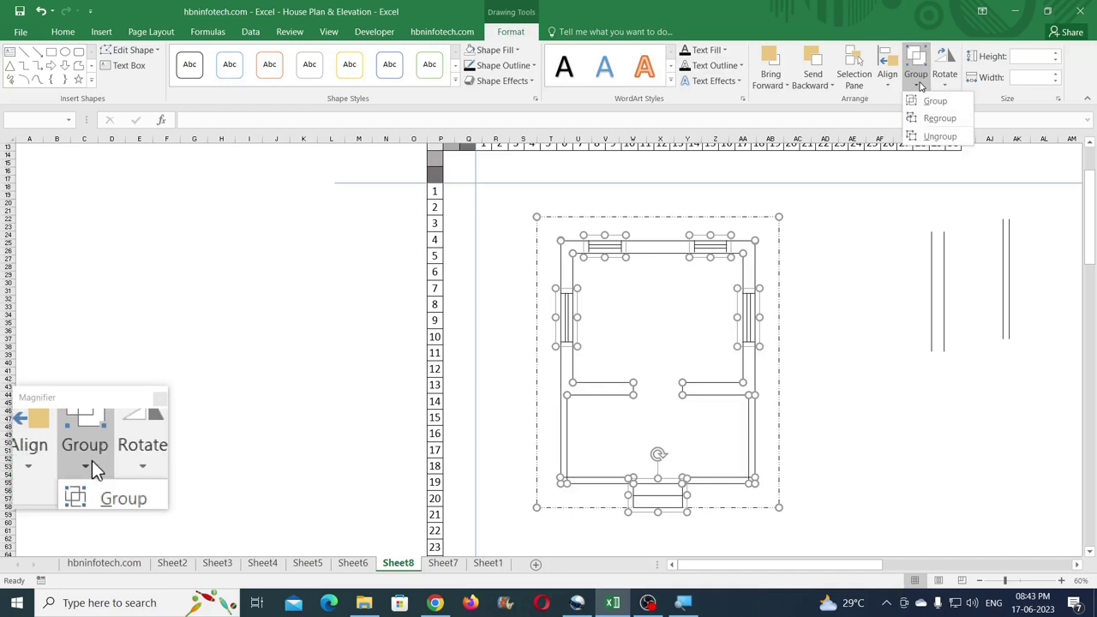
pyautogui.click(930, 98)
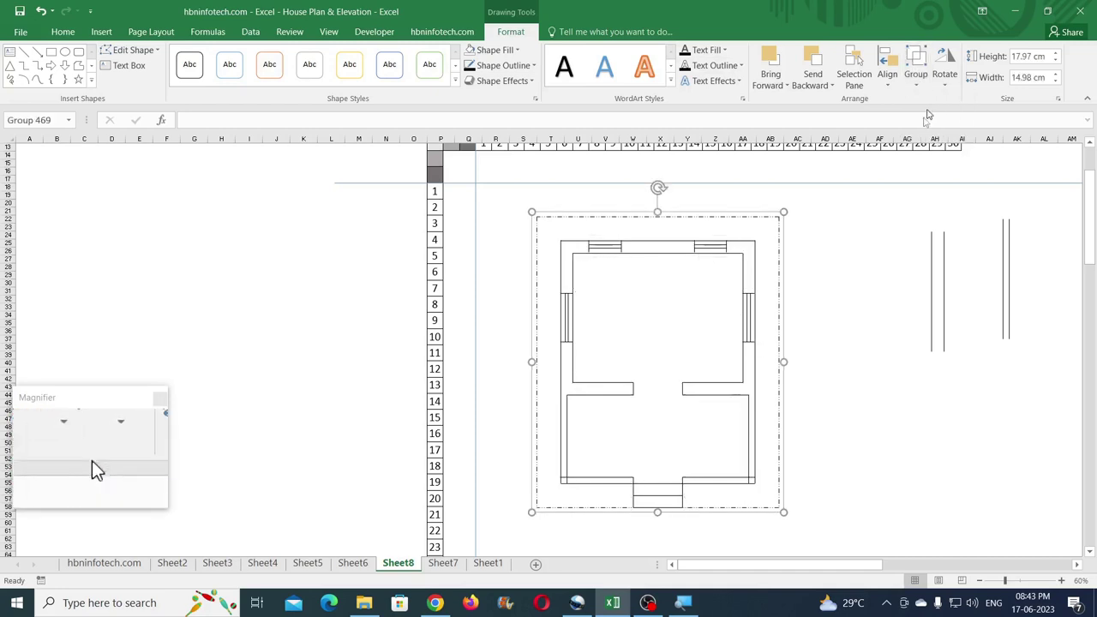
pyautogui.click(849, 342)
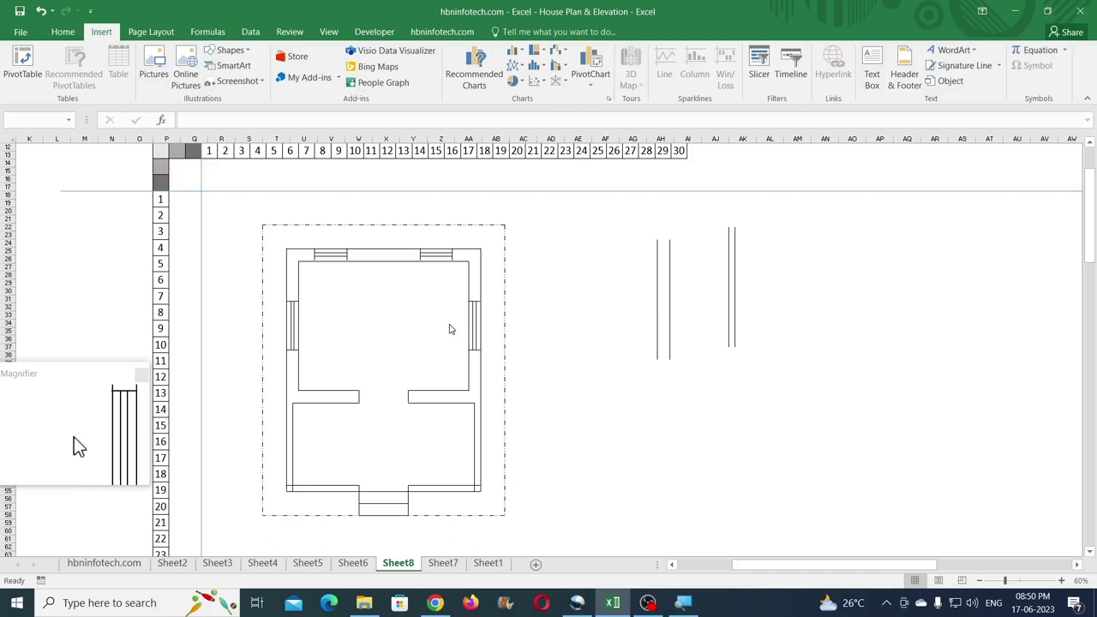
# Step: Check the reference plans on Sheet6, return to Sheet8 and ungroup the floor plan
pyautogui.click(352, 563)
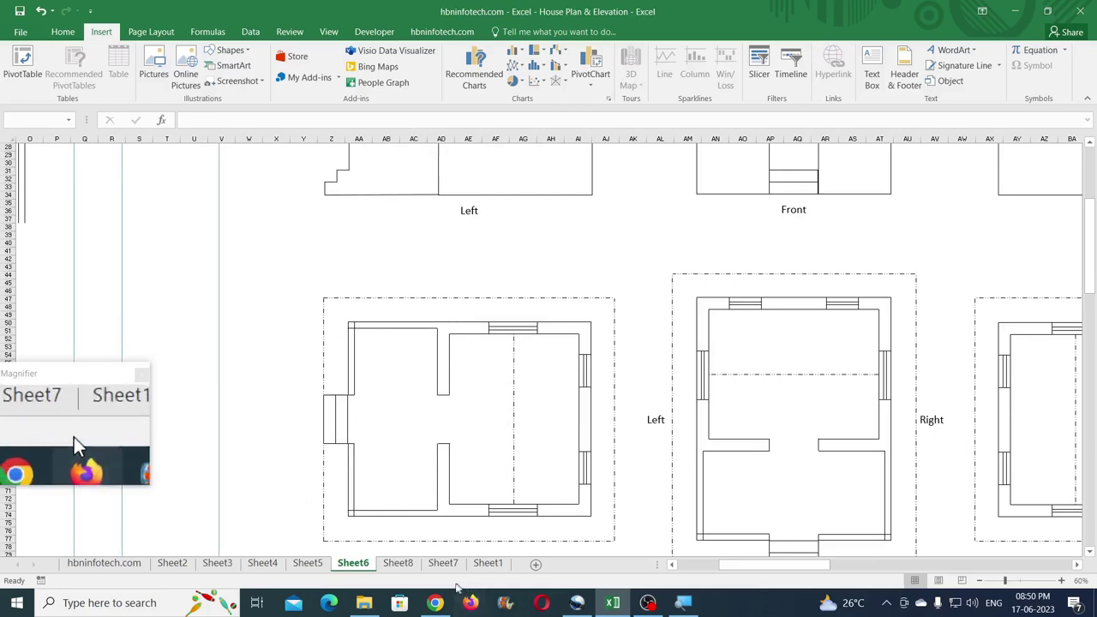
pyautogui.click(398, 563)
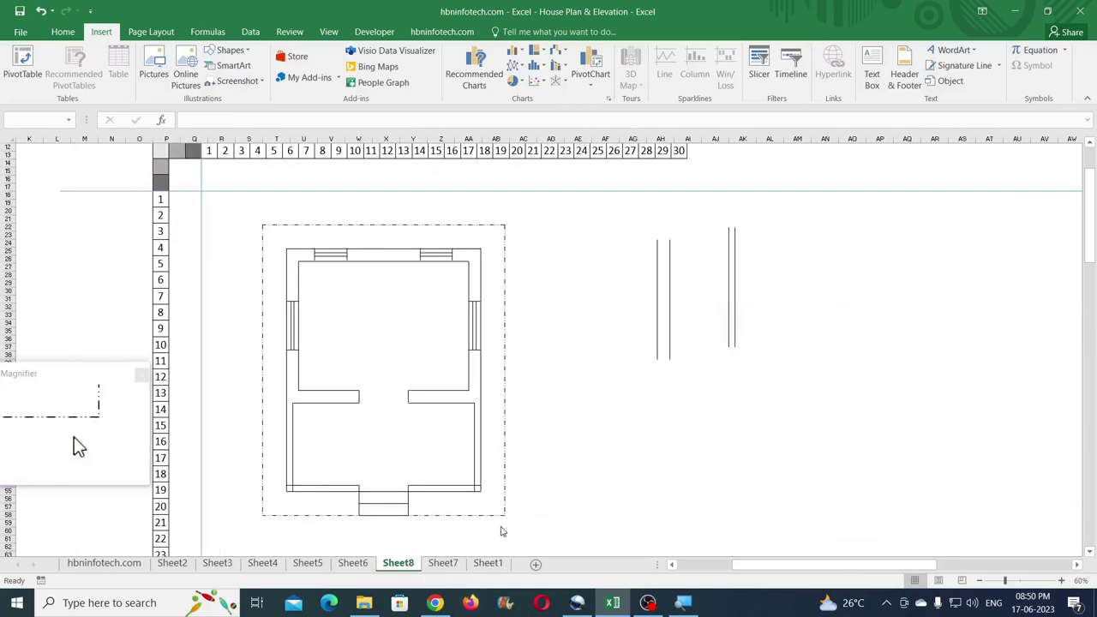
pyautogui.click(369, 265)
pyautogui.click(511, 32)
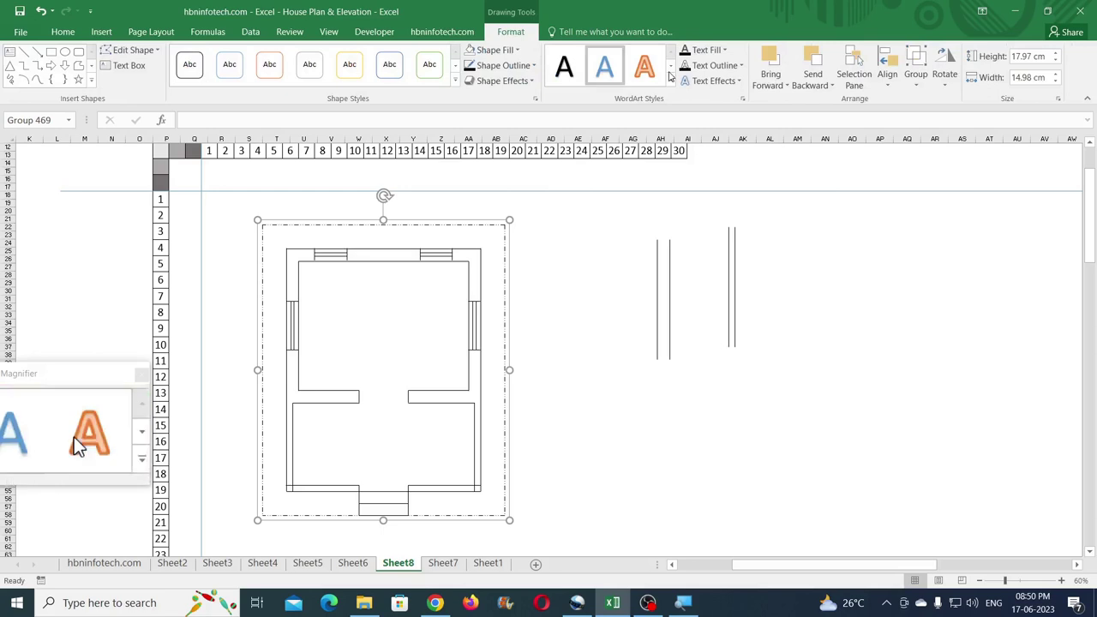
pyautogui.click(915, 74)
pyautogui.click(930, 137)
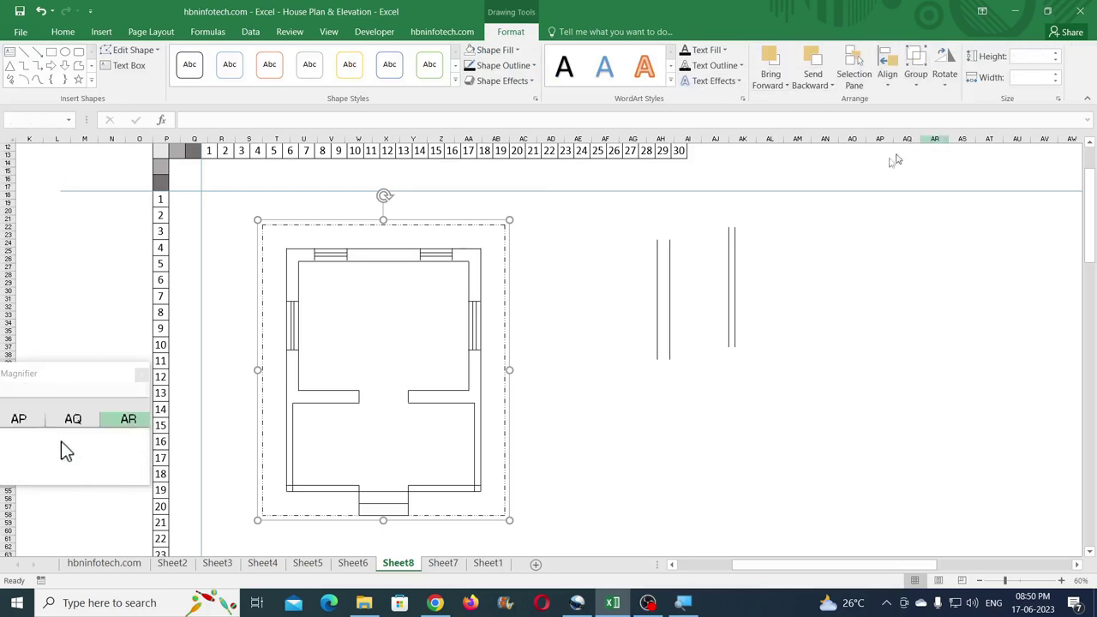
# Step: Duplicate the upper room's inner top and left wall lines into the empty area beside the plan
pyautogui.click(423, 305)
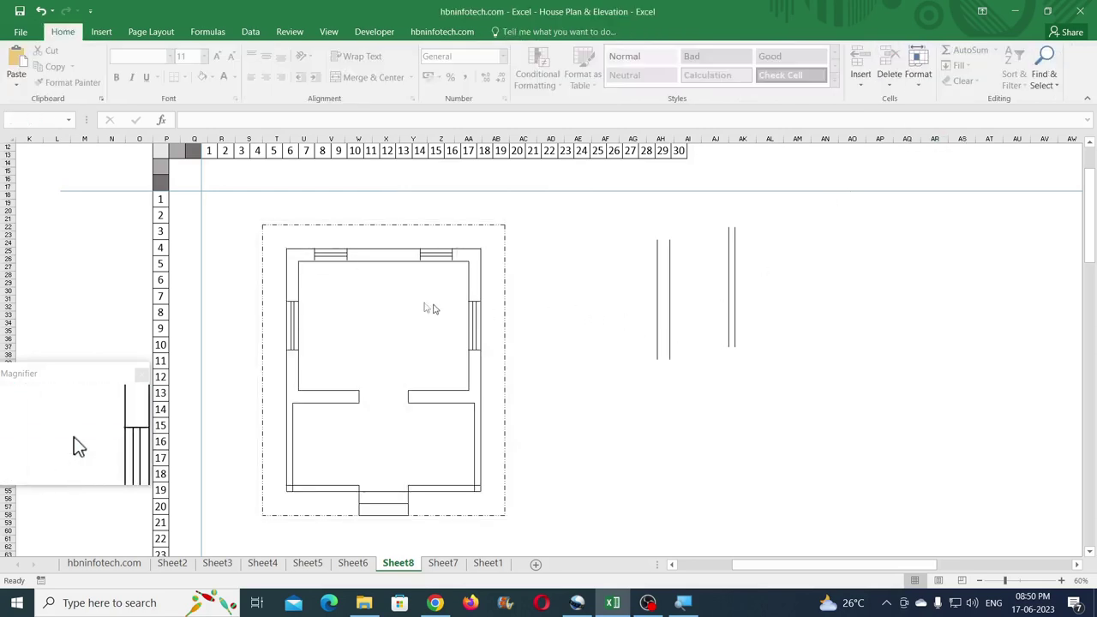
pyautogui.click(384, 265)
pyautogui.keyDown('shift'); pyautogui.click(299, 285); pyautogui.keyUp('shift')
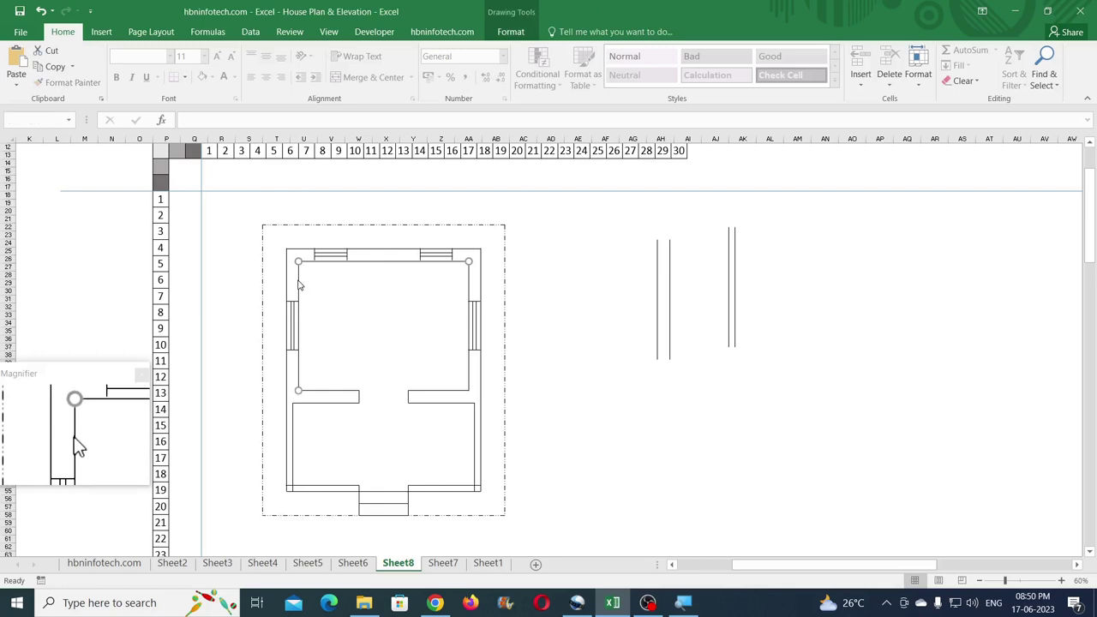
pyautogui.moveTo(298, 279); pyautogui.dragTo(661, 374)
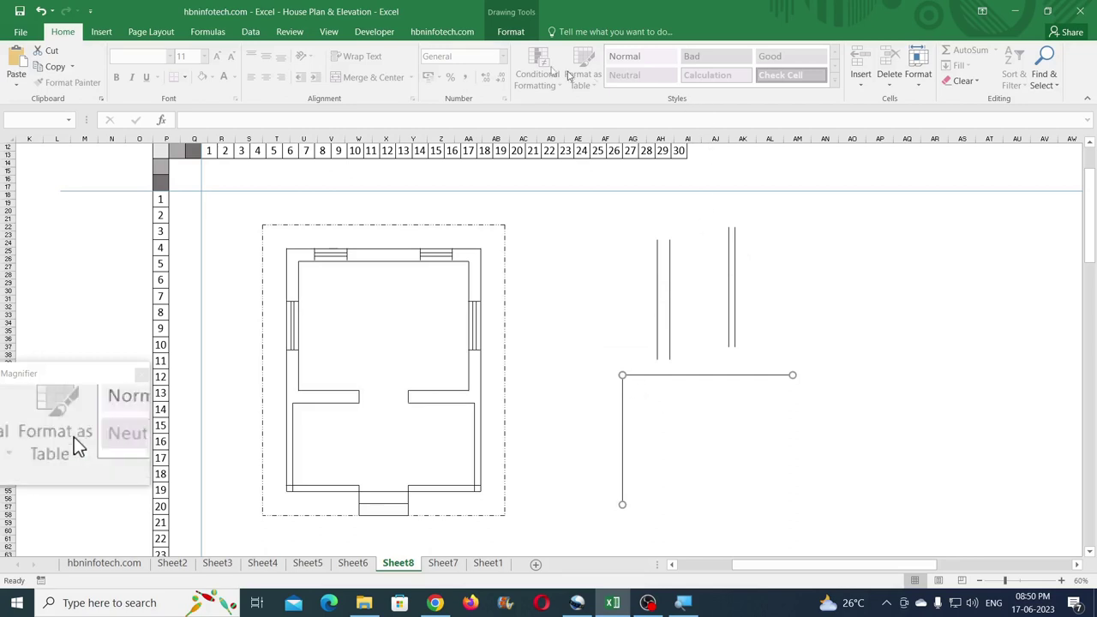
# Step: Align the two copied lines to their middle so the horizontal line meets the vertical line's midpoint
pyautogui.click(511, 32)
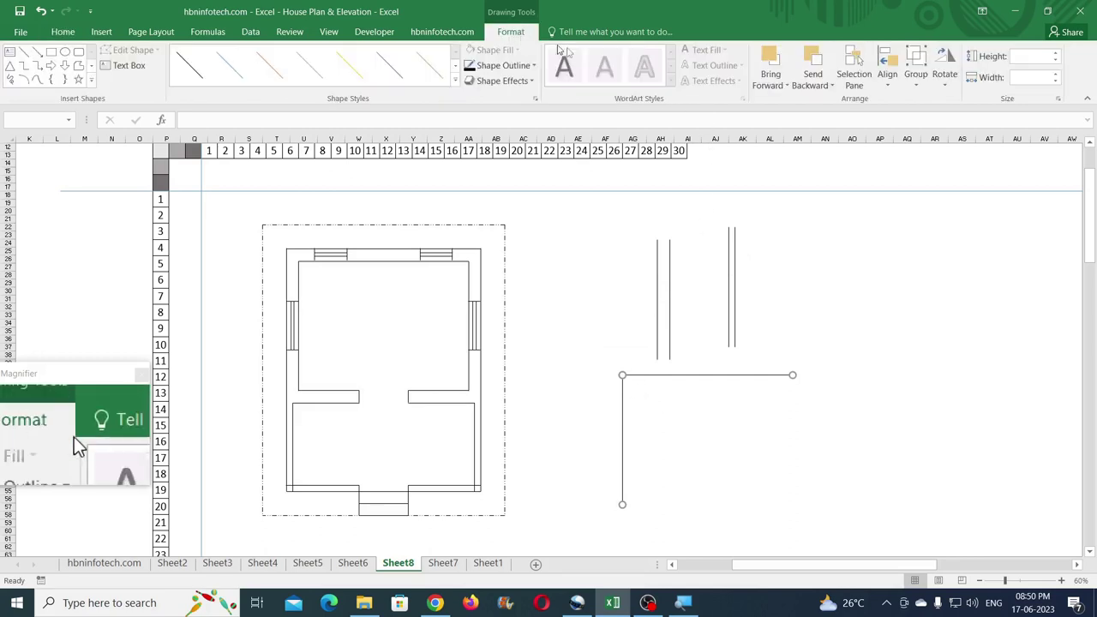
pyautogui.click(886, 75)
pyautogui.click(915, 170)
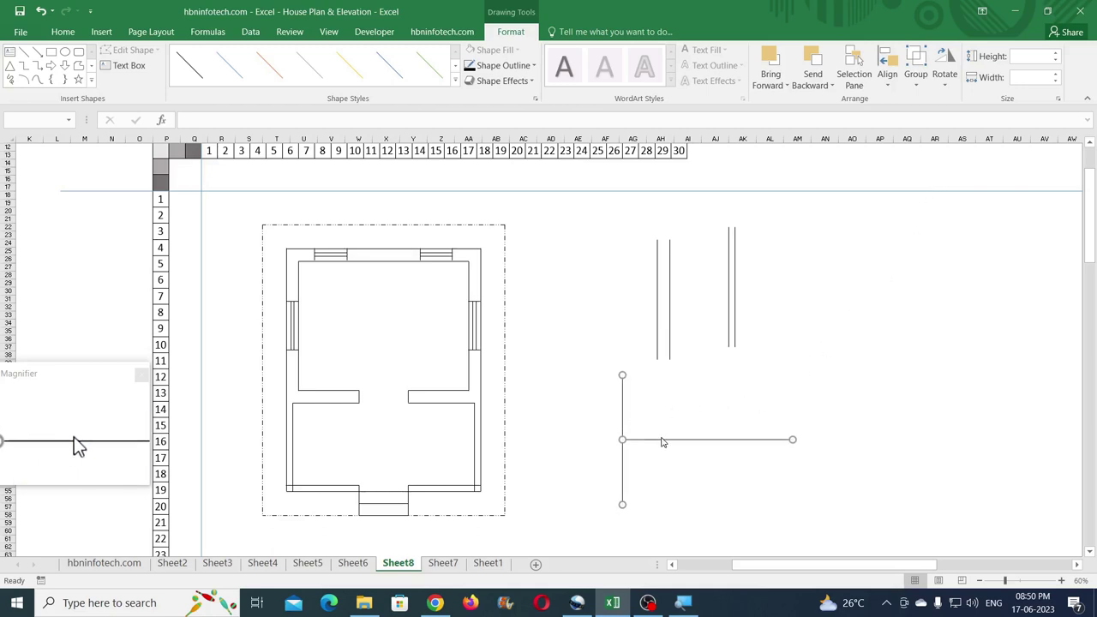
# Step: Move the copied vertical line sideways so that it crosses the copied horizontal line
pyautogui.click(625, 419)
pyautogui.click(623, 414)
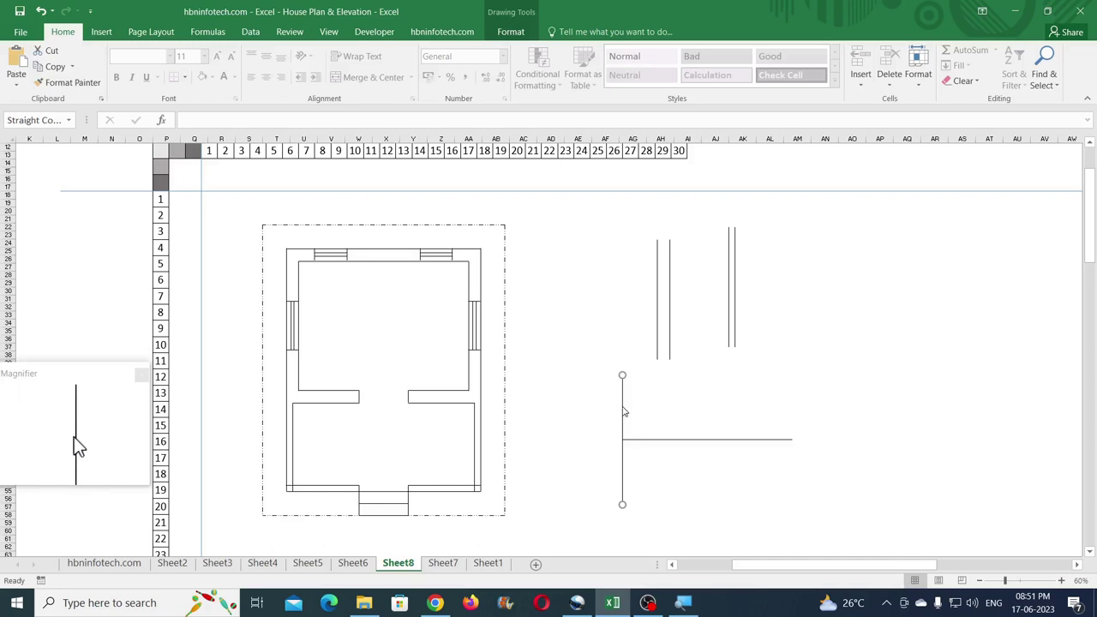
pyautogui.moveTo(623, 407); pyautogui.dragTo(682, 411)
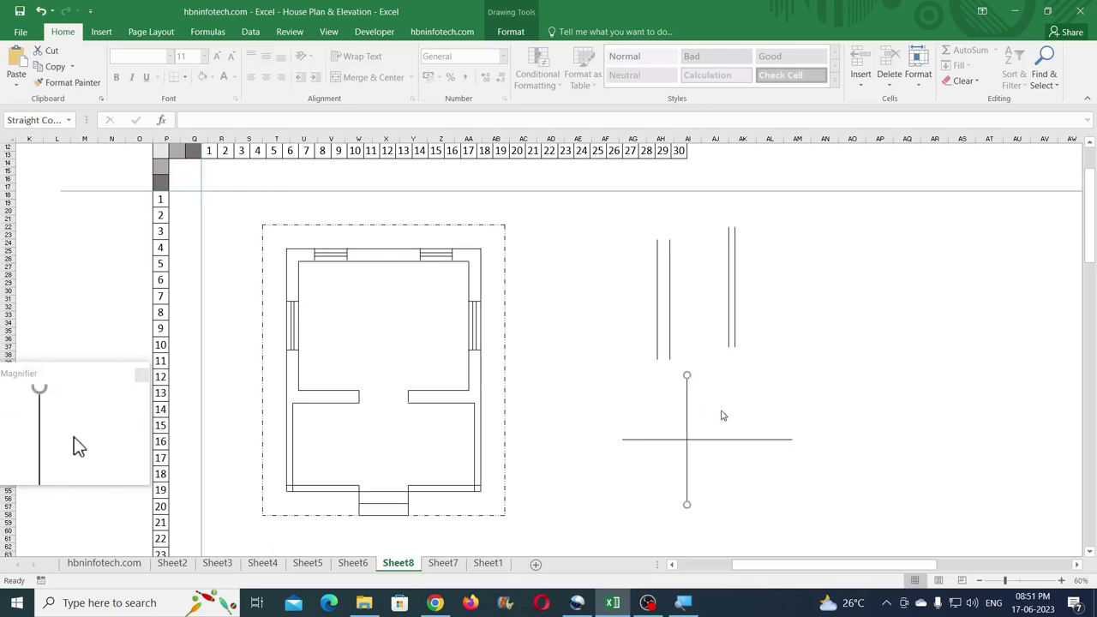
# Step: Move the crossed lines into the upper room, fitting them between its inner walls, and delete the vertical line
pyautogui.keyDown('shift'); pyautogui.click(713, 438); pyautogui.keyUp('shift')
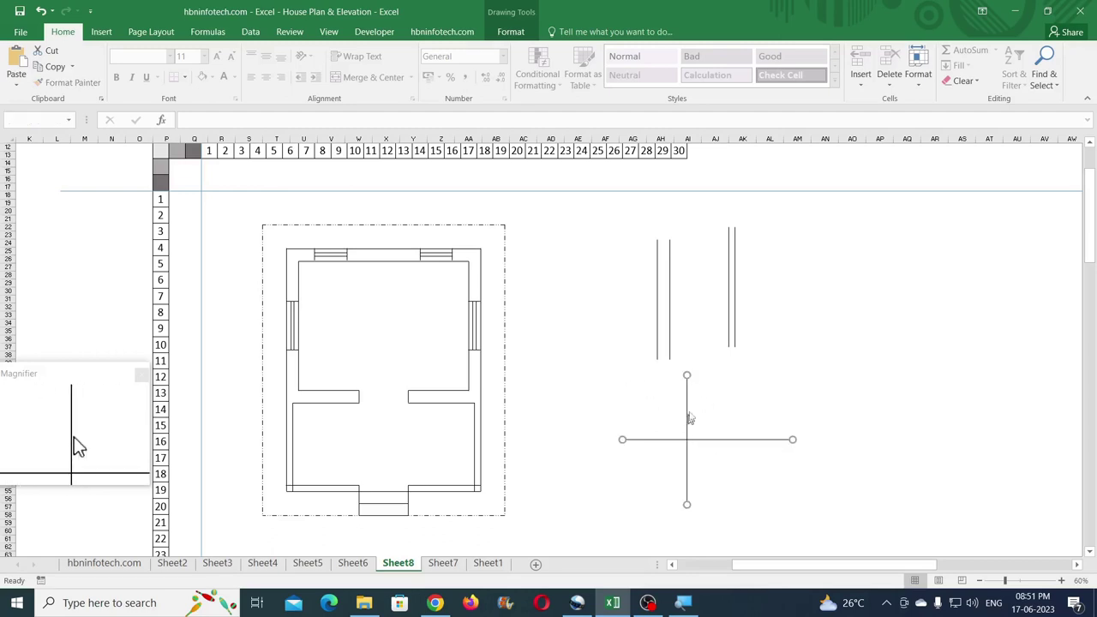
pyautogui.moveTo(687, 403); pyautogui.dragTo(363, 289)
pyautogui.click(553, 305)
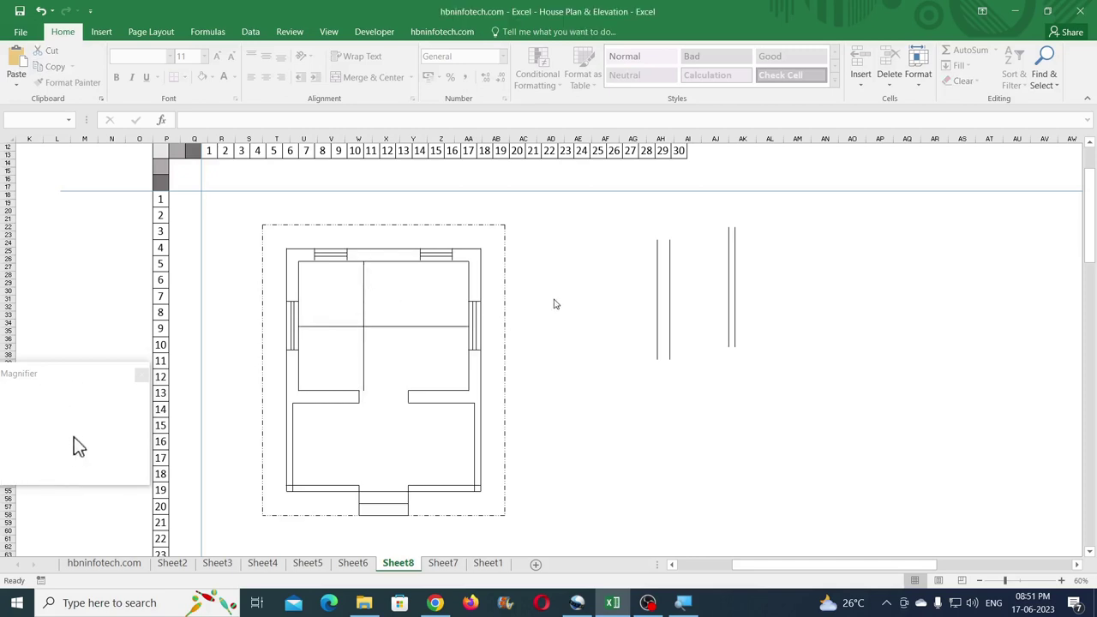
pyautogui.click(363, 301)
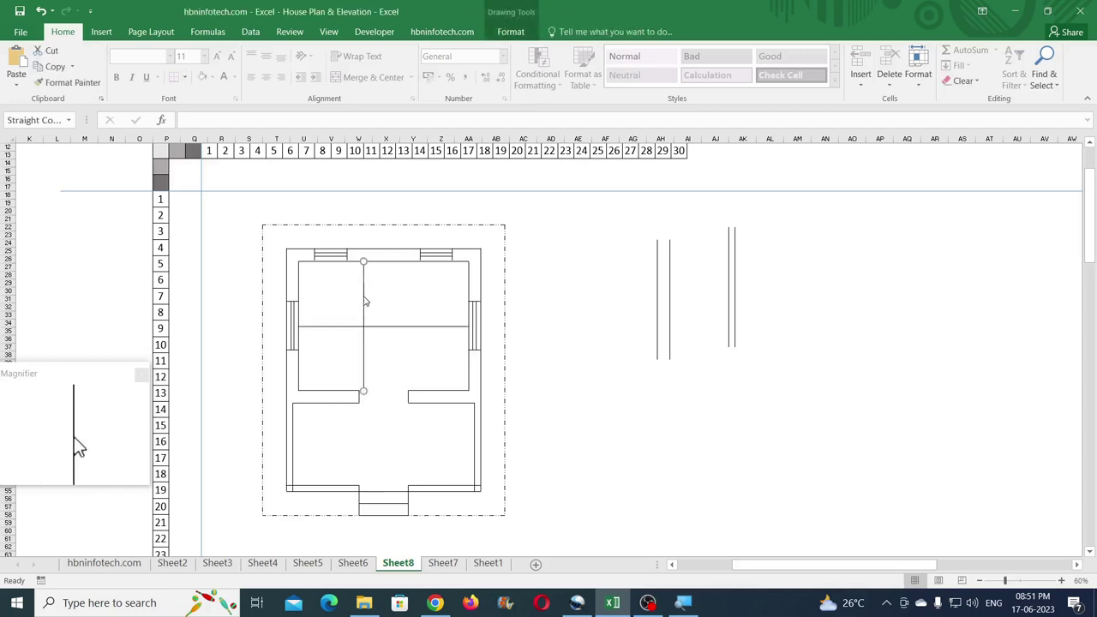
pyautogui.press('Delete')
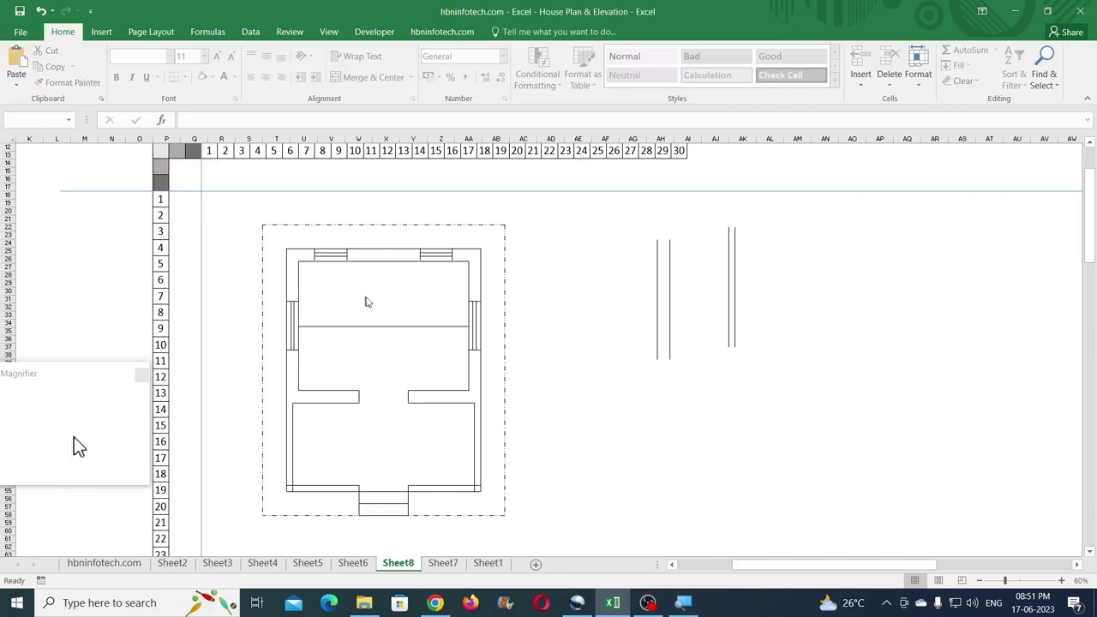
# Step: Copy the outer boundary's dashed format onto the horizontal centre line of the upper room with Format Painter
pyautogui.click(504, 287)
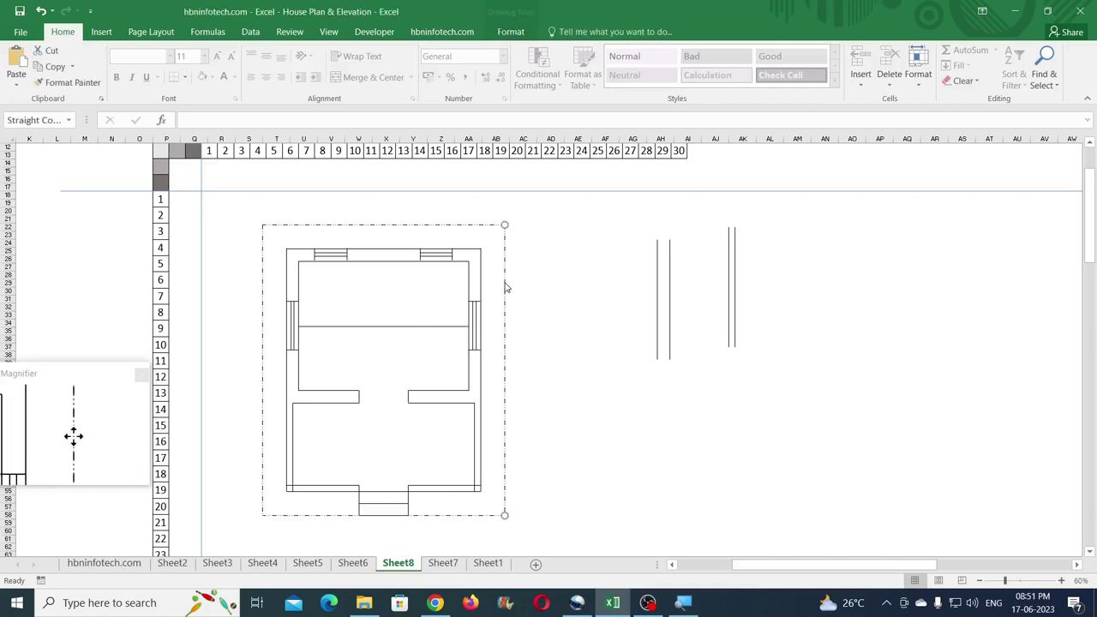
pyautogui.click(72, 85)
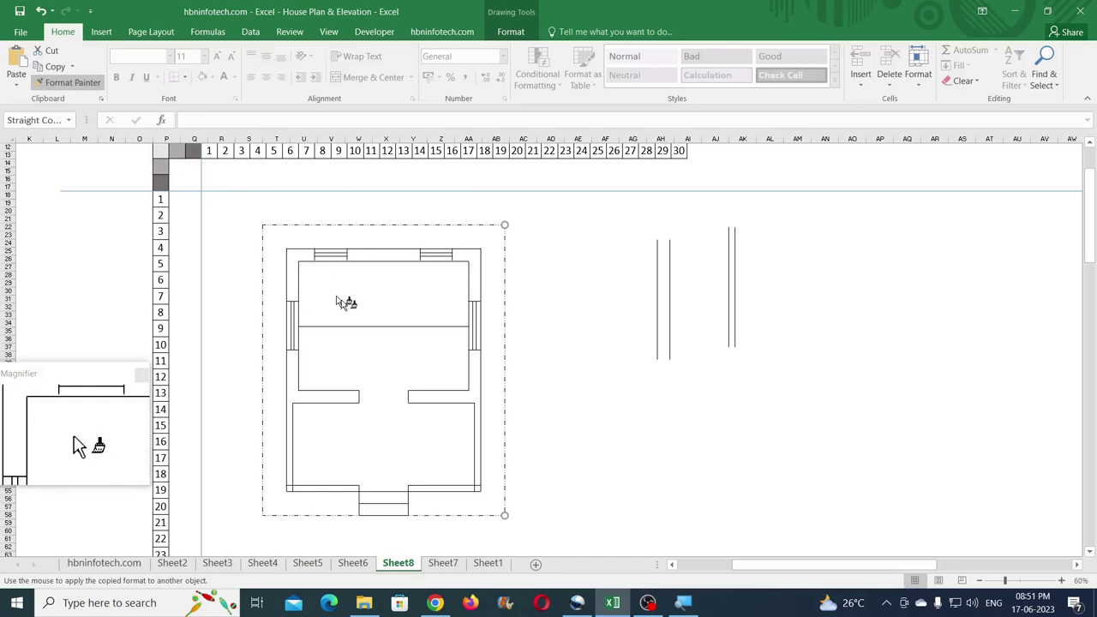
pyautogui.click(361, 326)
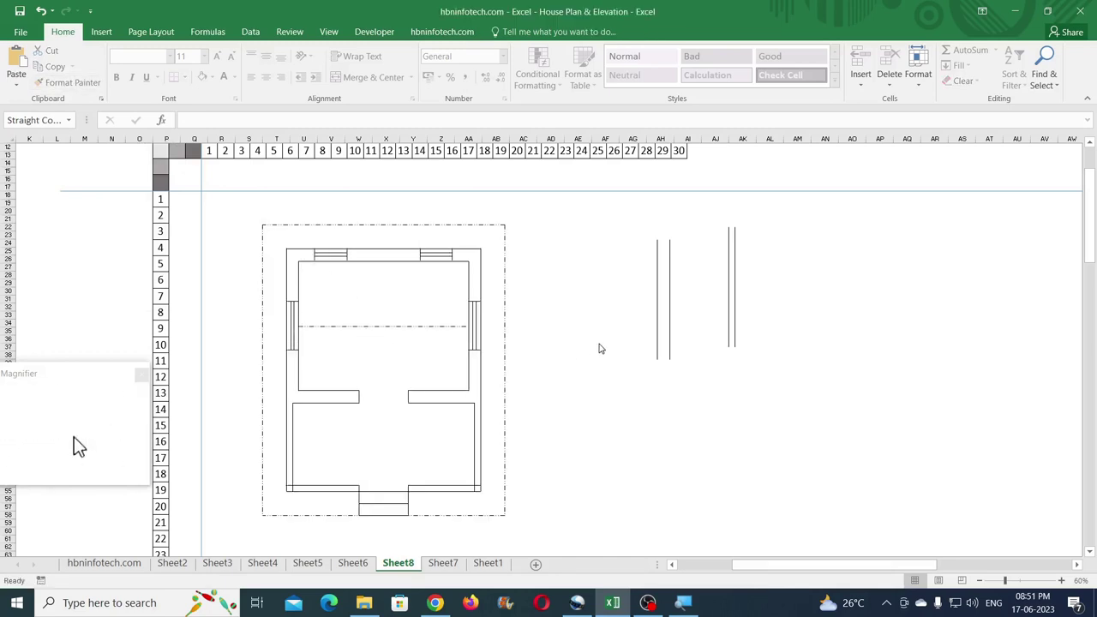
# Step: Group the whole floor plan together with its dashed boundary and the room's dashed centre line
pyautogui.moveTo(248, 210)
pyautogui.mouseDown()
pyautogui.moveTo(436, 372)
pyautogui.moveTo(568, 543)
pyautogui.moveTo(553, 542)
pyautogui.mouseUp()
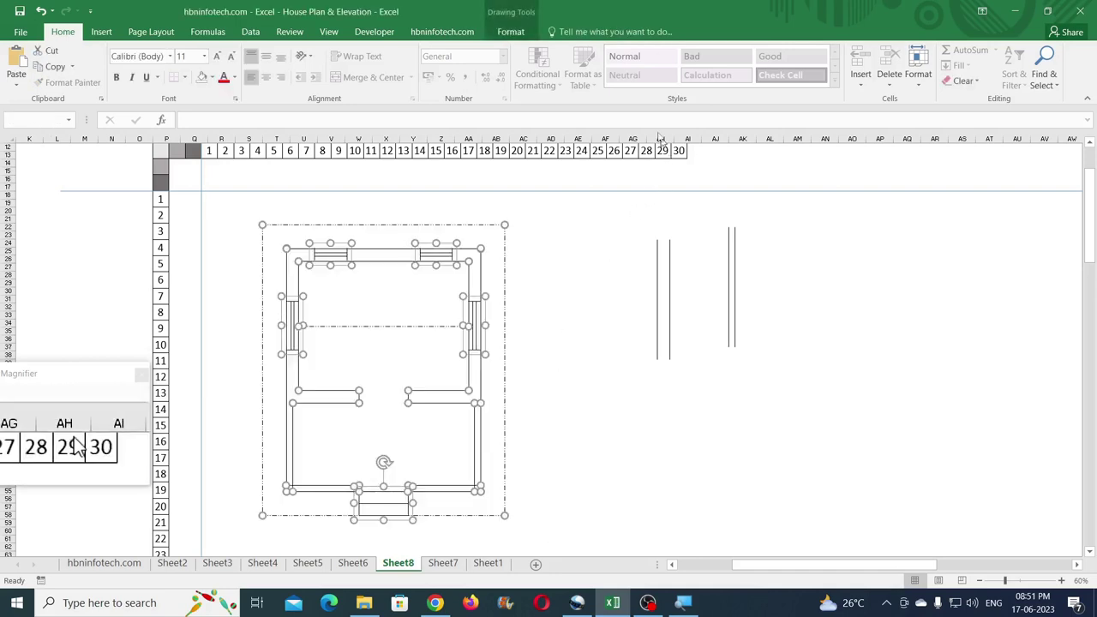
pyautogui.click(511, 31)
pyautogui.click(915, 79)
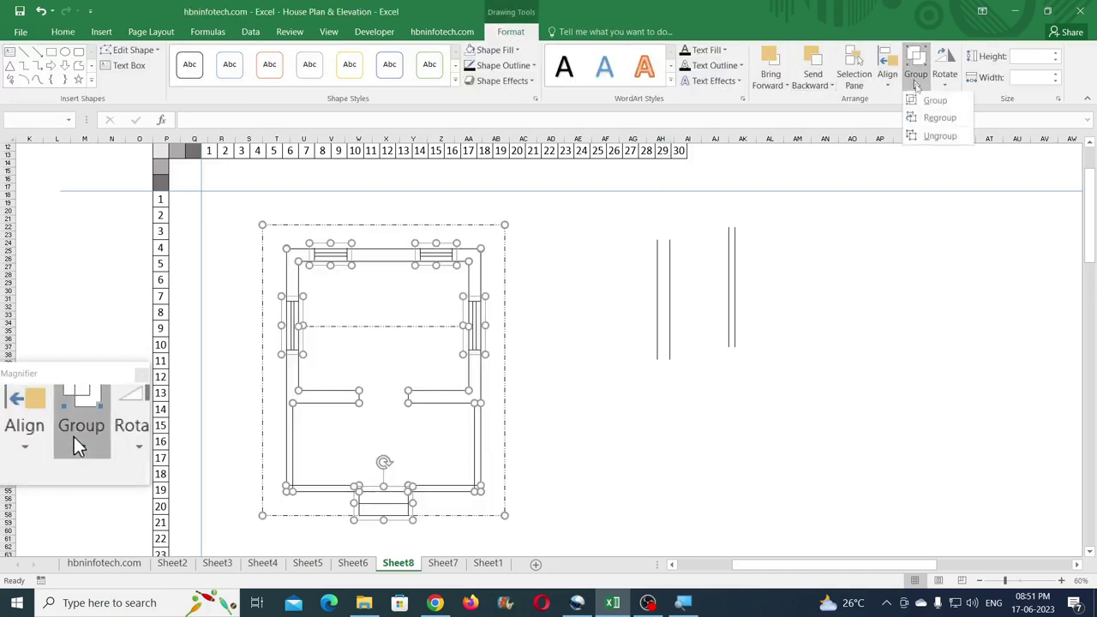
pyautogui.click(935, 99)
pyautogui.click(674, 389)
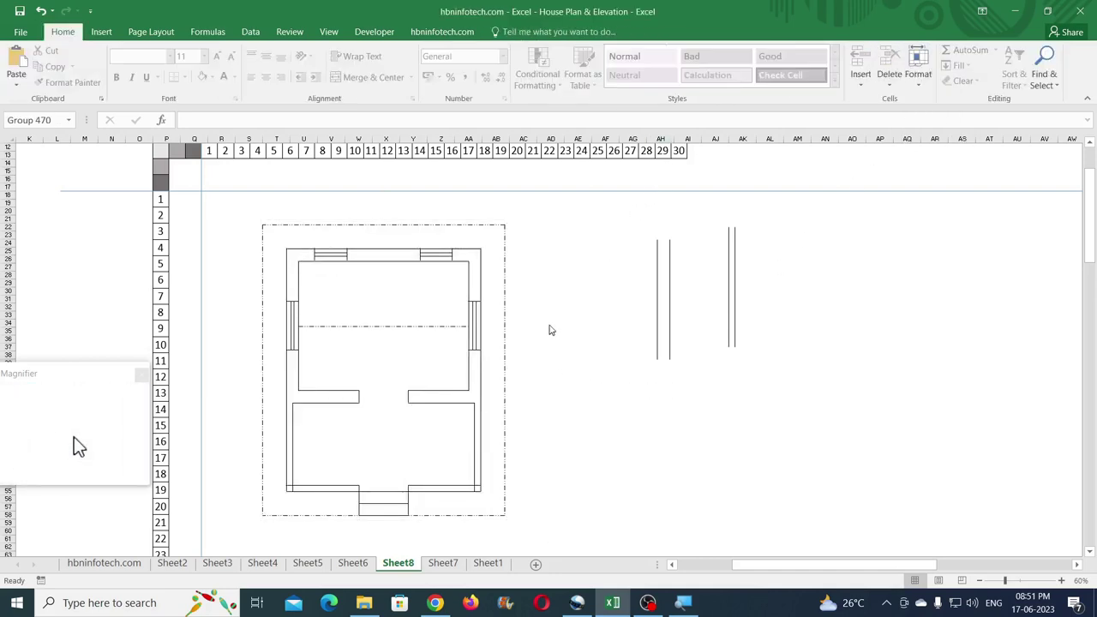
# Step: Examine the finished side and front elevations and their floor plans on Sheet6, then return to the plan on Sheet8
pyautogui.scroll(-1, 548, 326)
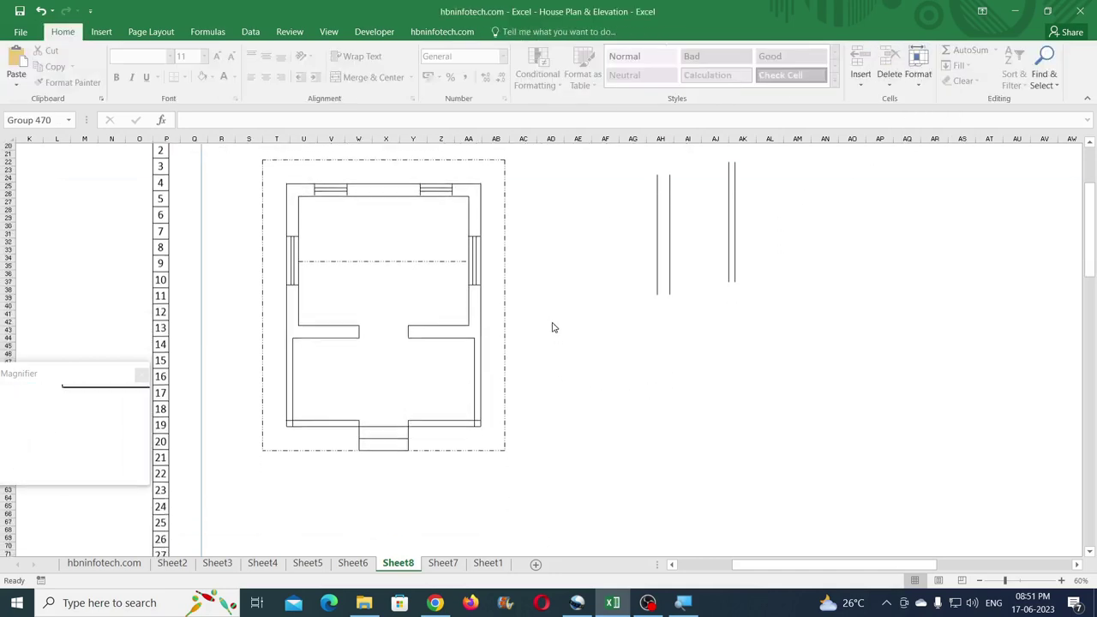
pyautogui.click(352, 563)
pyautogui.scroll(3, 625, 446)
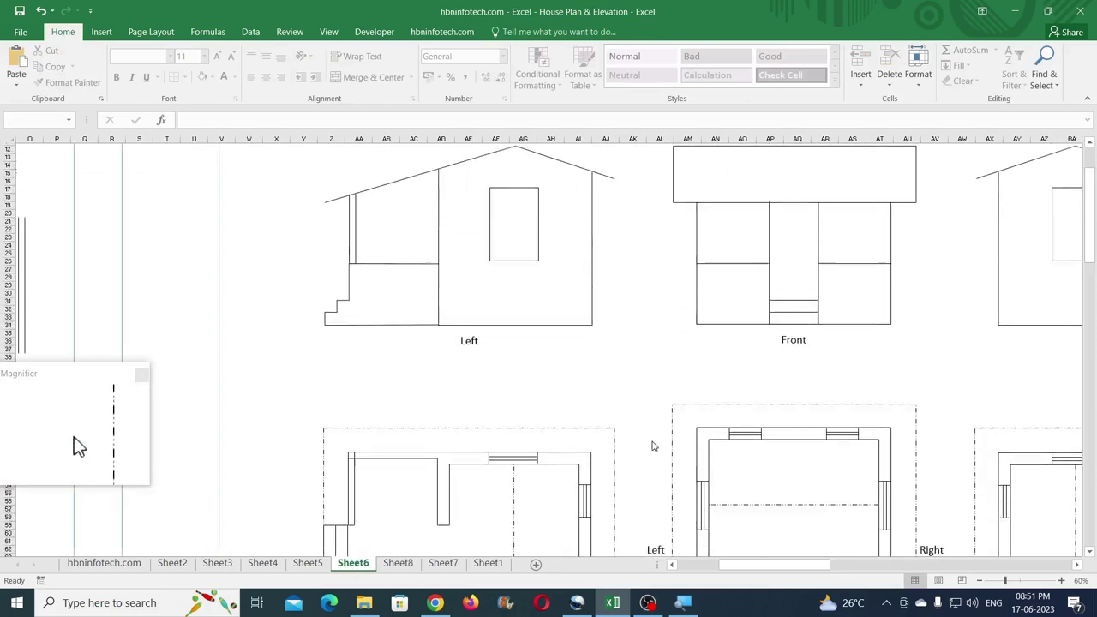
pyautogui.scroll(3, 651, 443)
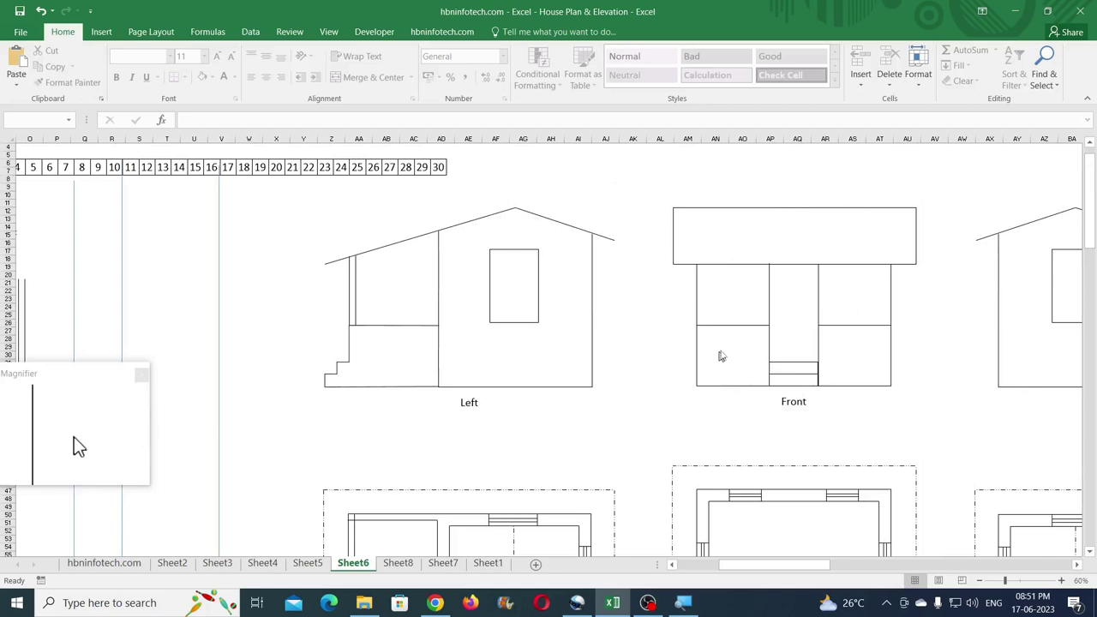
pyautogui.scroll(-8, 726, 351)
pyautogui.scroll(-4, 724, 352)
pyautogui.scroll(10, 724, 352)
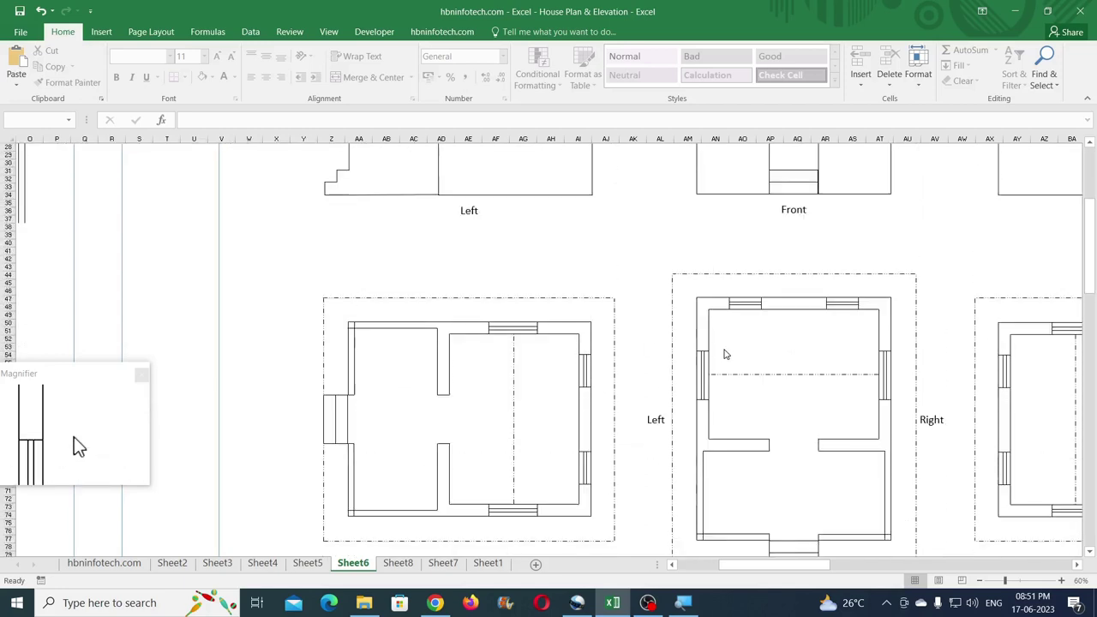
pyautogui.click(398, 563)
pyautogui.scroll(-5, 518, 337)
pyautogui.scroll(8, 518, 337)
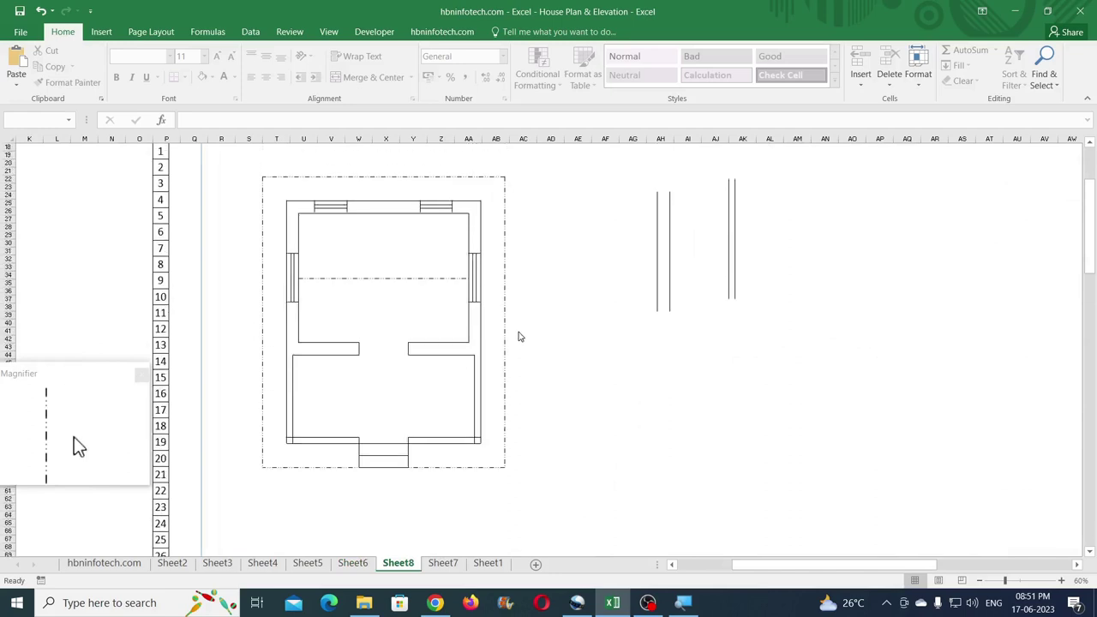
# Step: Move the grouped floor plan down the sheet so that its dashed boundary starts around the 24 mark of the vertical scale
pyautogui.click(437, 285)
pyautogui.moveTo(437, 284)
pyautogui.mouseDown()
pyautogui.moveTo(472, 455)
pyautogui.moveTo(506, 360)
pyautogui.moveTo(501, 332)
pyautogui.moveTo(518, 505)
pyautogui.mouseUp()
pyautogui.scroll(-5, 509, 337)
pyautogui.moveTo(509, 341); pyautogui.dragTo(494, 365)
pyautogui.scroll(10, 529, 337)
pyautogui.scroll(-3, 529, 340)
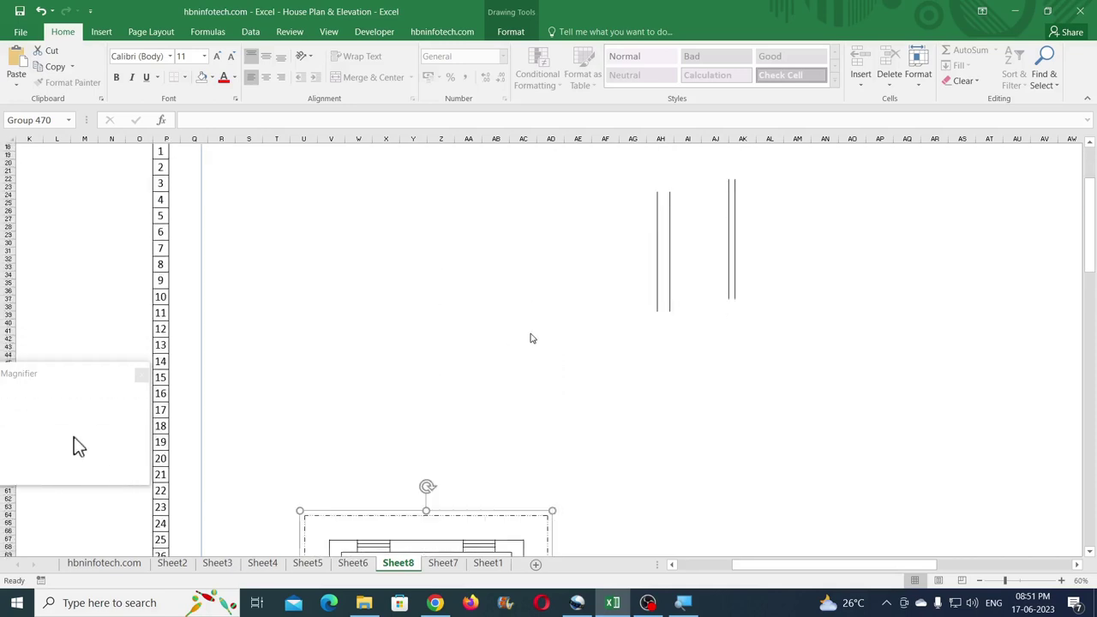
# Step: Select the two spare pairs of parallel vertical lines and move them together farther away from the drawing area
pyautogui.moveTo(627, 160); pyautogui.dragTo(756, 358)
pyautogui.moveTo(670, 275); pyautogui.dragTo(793, 297)
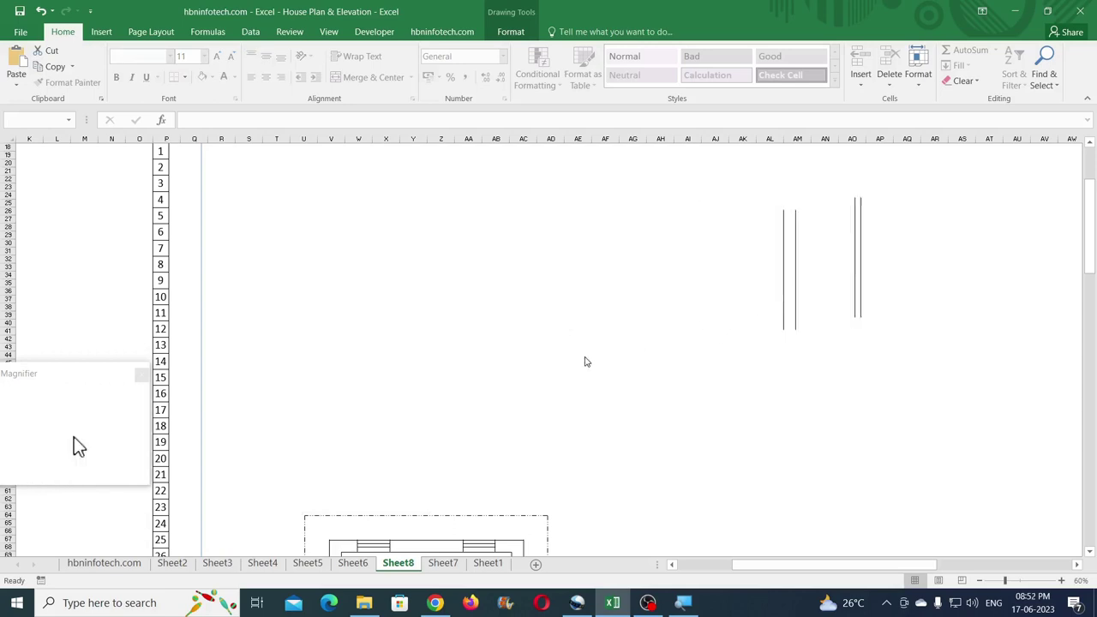
pyautogui.click(551, 380)
# Step: Examine the dimensioned floor plan and front elevation on Sheet6, then return to Sheet8
pyautogui.scroll(2, 550, 377)
pyautogui.scroll(-2, 336, 247)
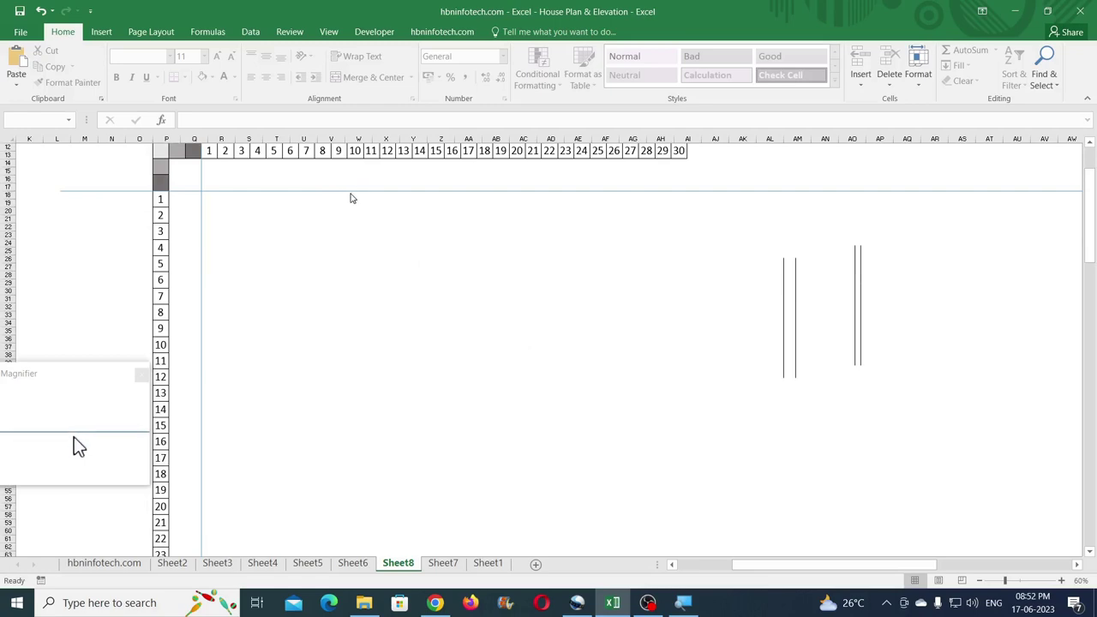
pyautogui.scroll(-2, 354, 358)
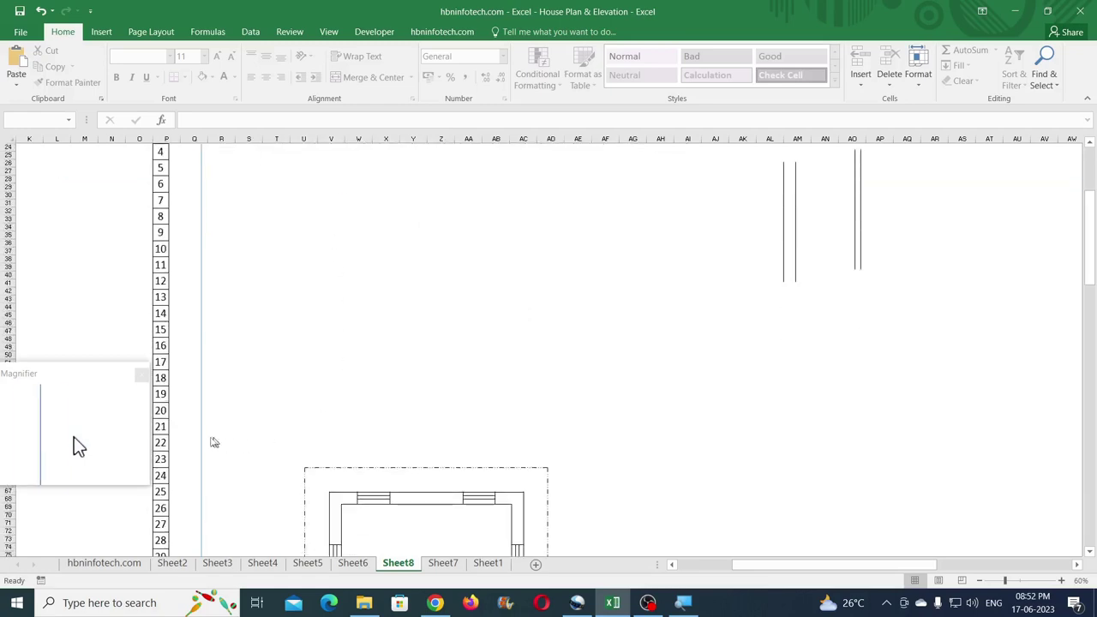
pyautogui.click(352, 563)
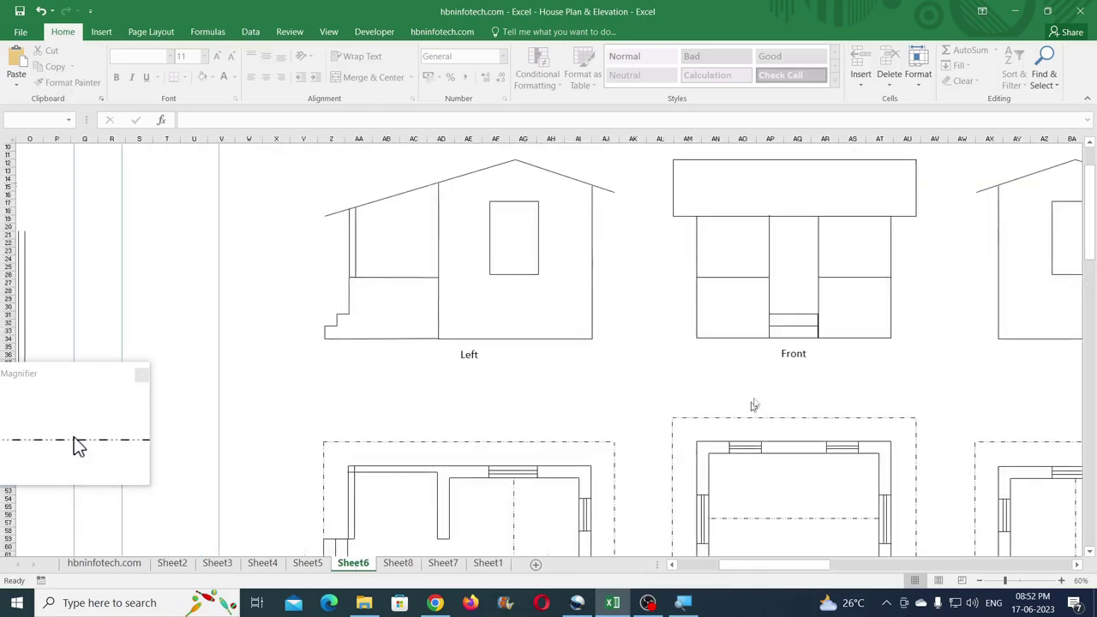
pyautogui.moveTo(723, 566); pyautogui.dragTo(940, 551)
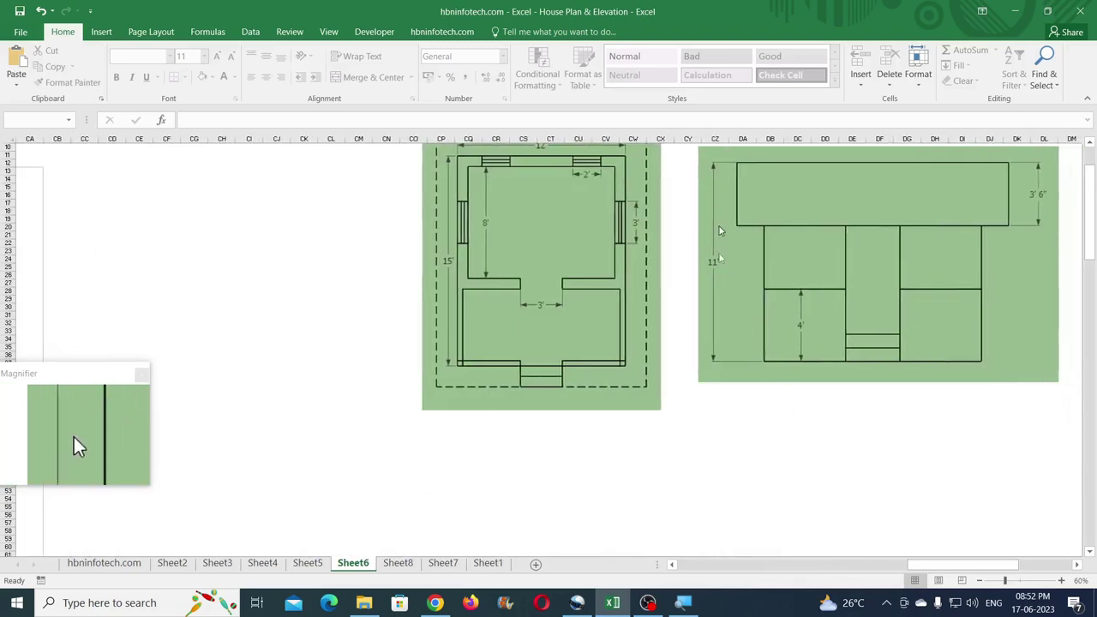
pyautogui.click(398, 563)
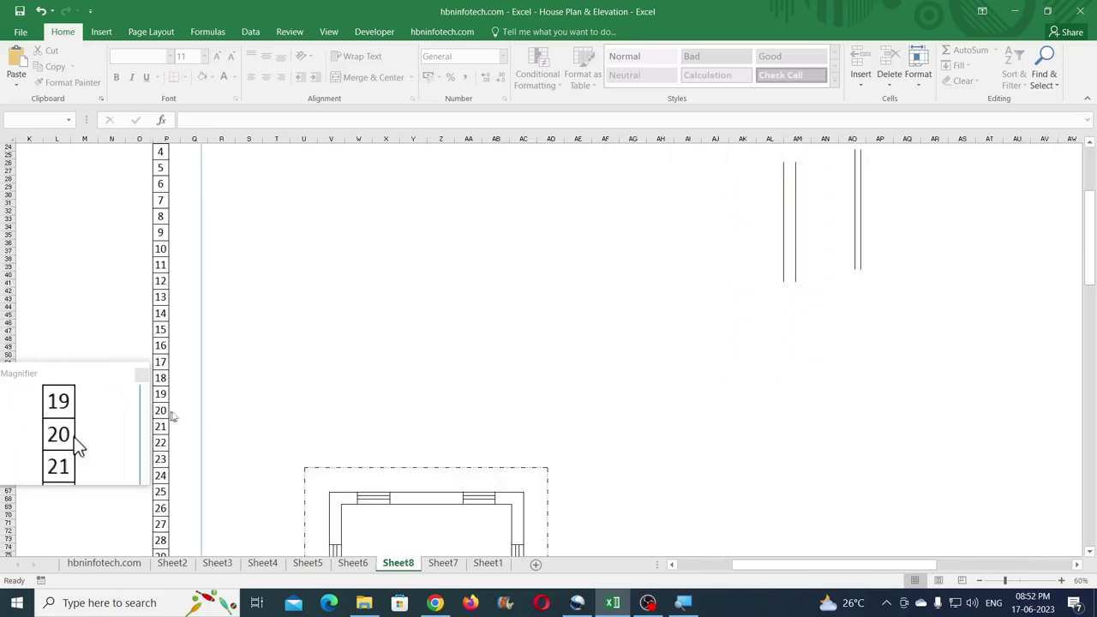
# Step: Copy the horizontal guide line down to the border between 20 and 21 on the vertical scale, above the plan
pyautogui.scroll(2, 269, 351)
pyautogui.scroll(4, 304, 255)
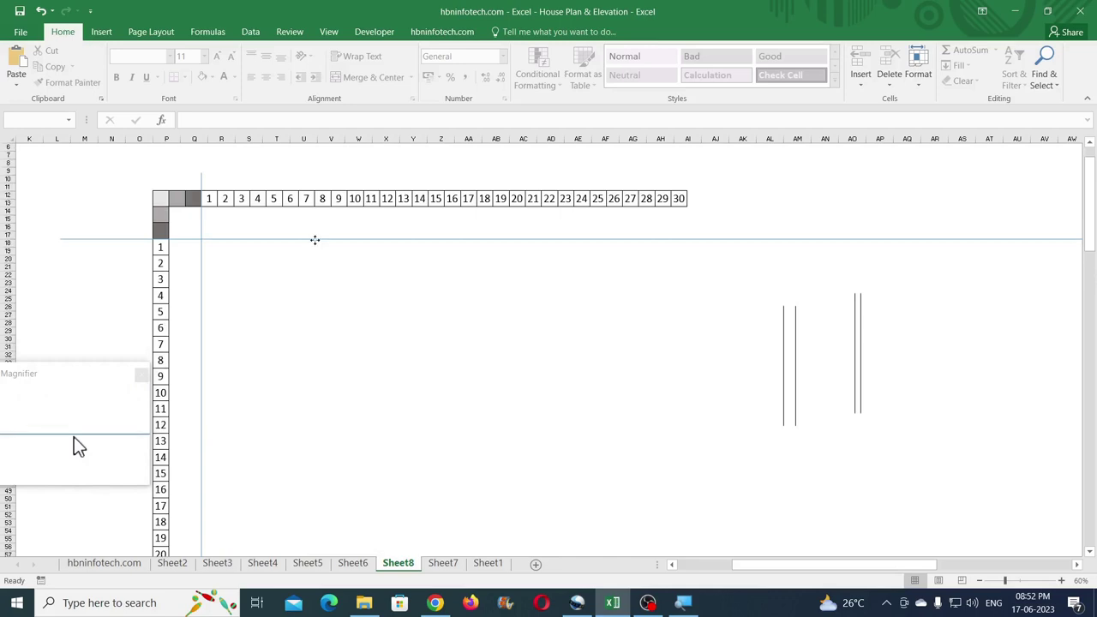
pyautogui.click(315, 239)
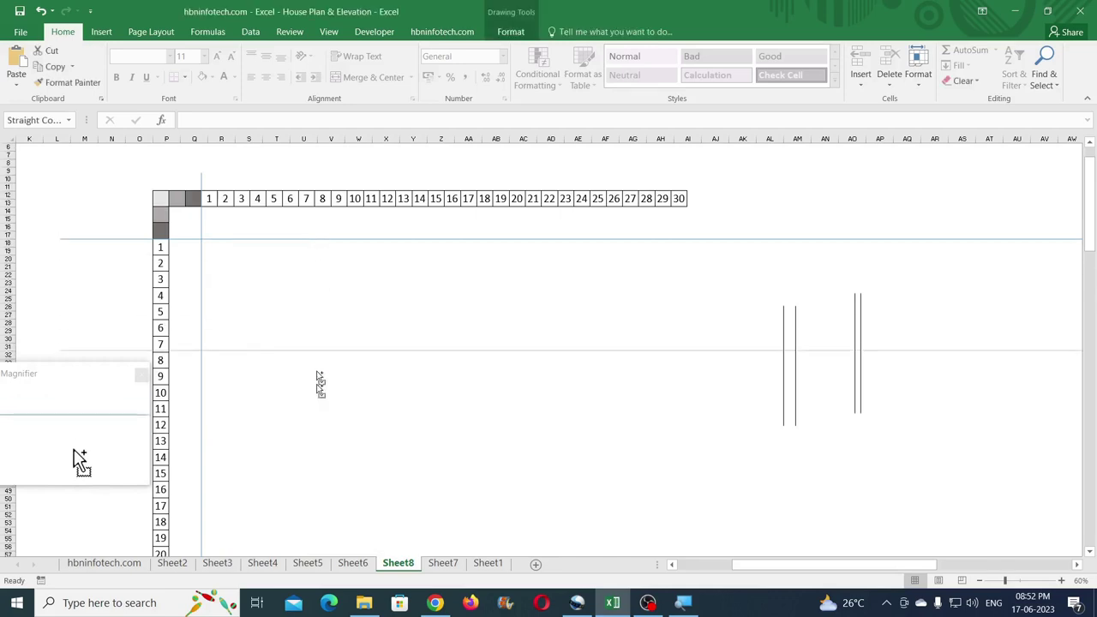
pyautogui.scroll(-2, 328, 496)
pyautogui.scroll(-7, 401, 430)
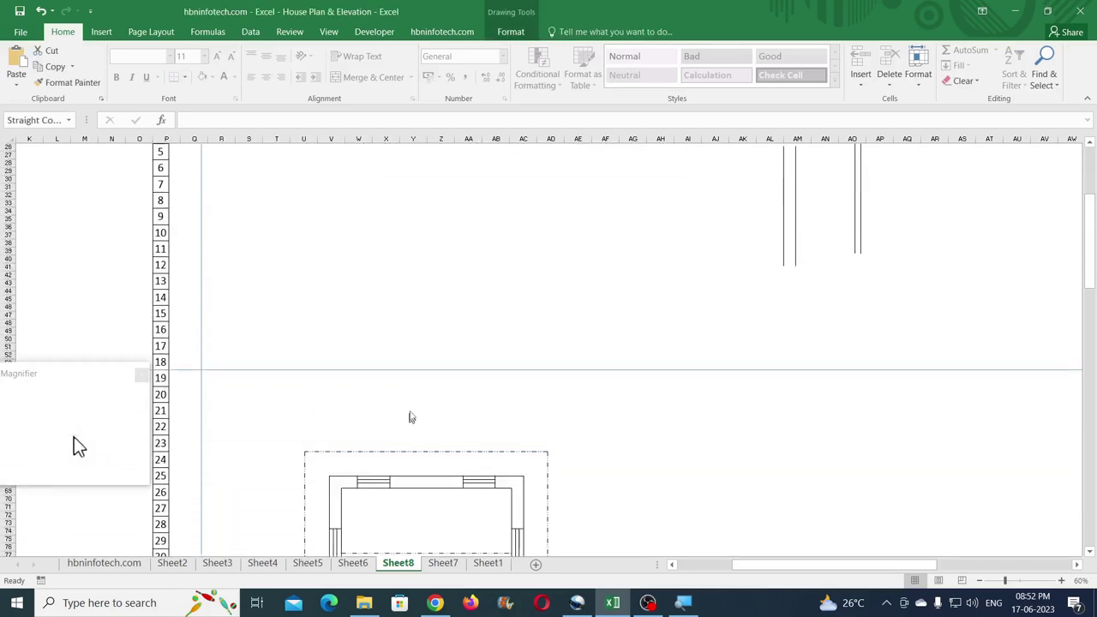
pyautogui.moveTo(396, 321); pyautogui.dragTo(398, 355)
pyautogui.click(593, 394)
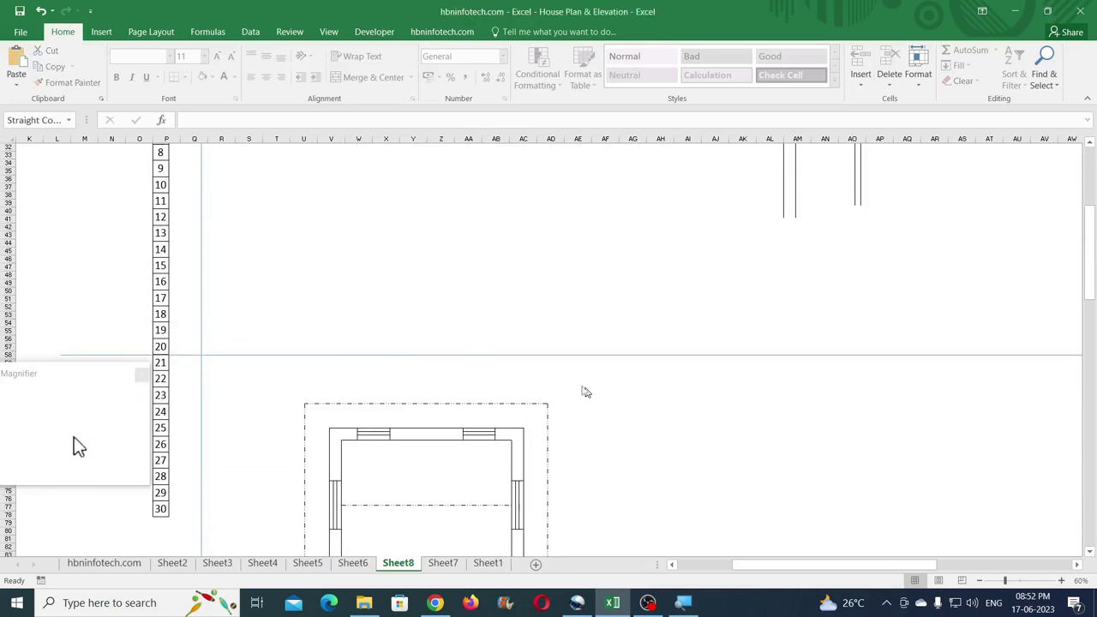
# Step: Copy the vertical guide line onto the left and right edges of the plan's dashed outer boundary
pyautogui.scroll(-2, 307, 384)
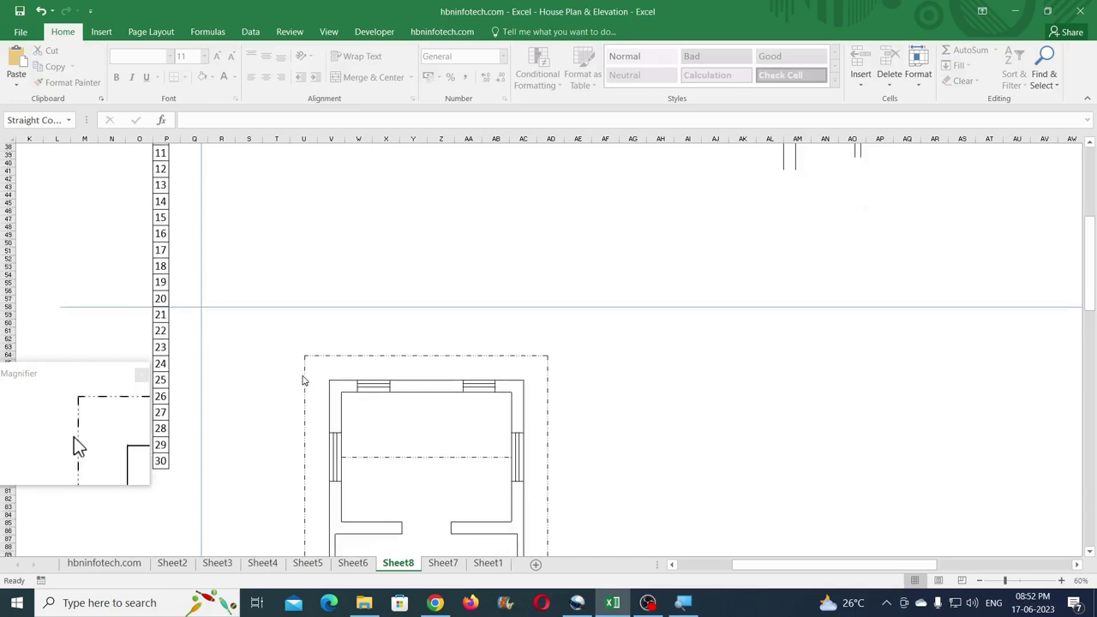
pyautogui.click(201, 367)
pyautogui.moveTo(201, 362); pyautogui.dragTo(311, 337)
pyautogui.scroll(-4, 467, 400)
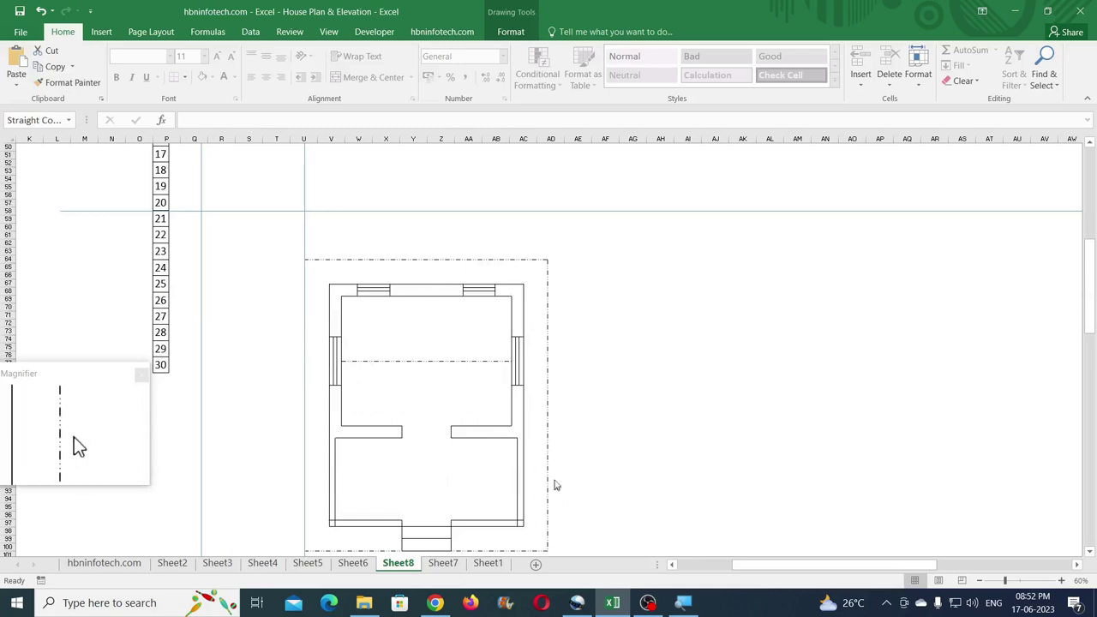
pyautogui.scroll(-3, 553, 485)
pyautogui.scroll(4, 468, 422)
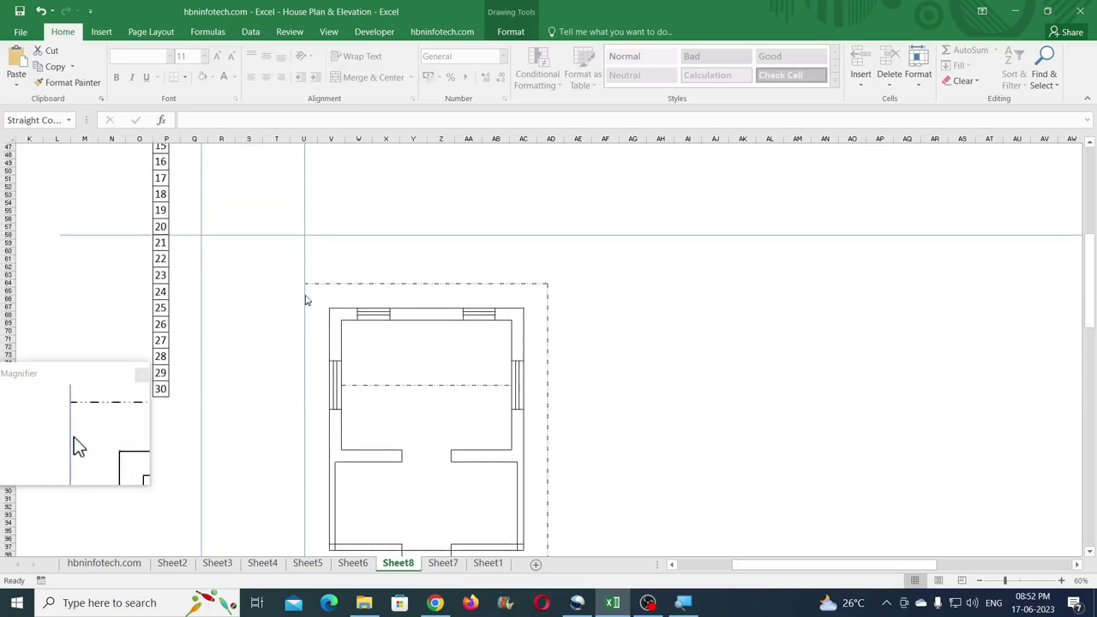
pyautogui.moveTo(304, 266); pyautogui.dragTo(552, 288)
# Step: Copy vertical guide lines onto the plan's left outer wall, both sides of the entrance steps and the right outer wall
pyautogui.scroll(-2, 642, 422)
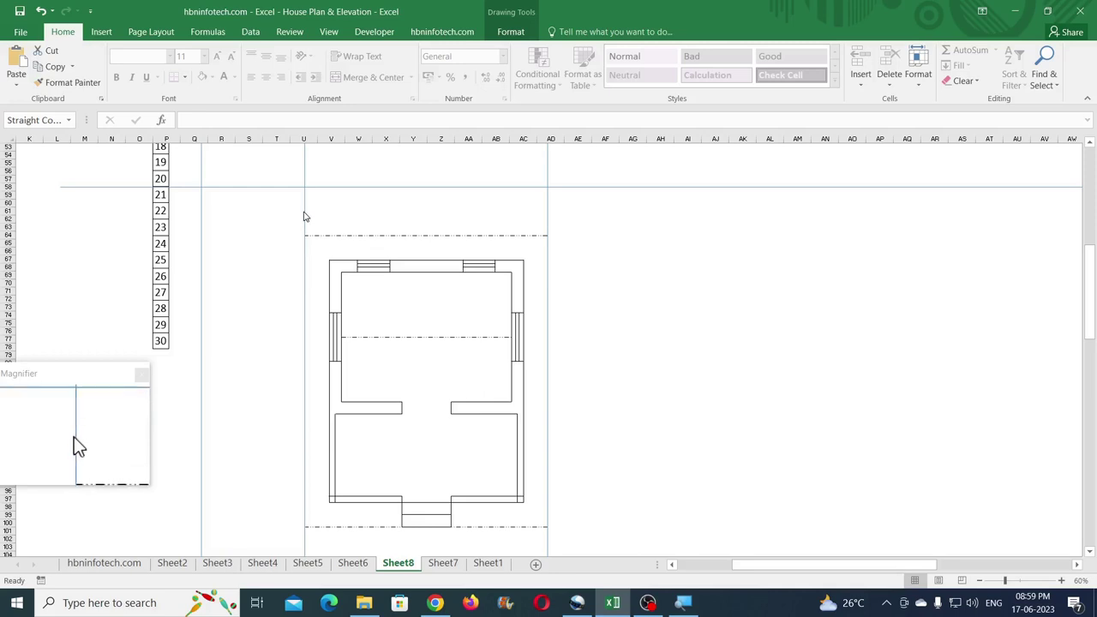
pyautogui.moveTo(303, 211); pyautogui.dragTo(331, 240)
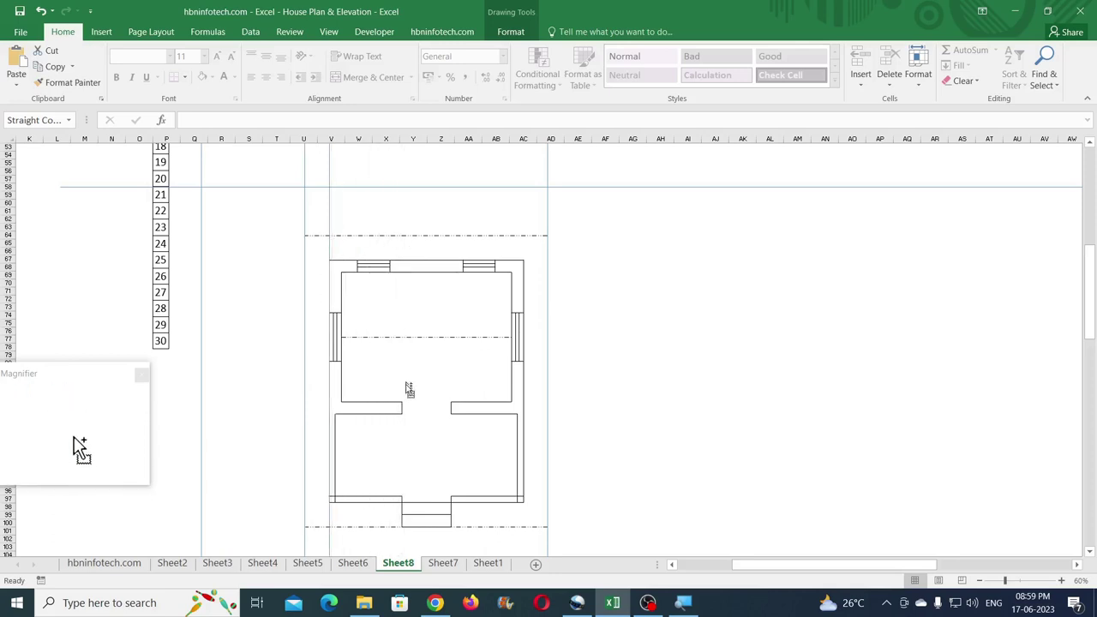
pyautogui.moveTo(406, 402); pyautogui.dragTo(409, 224)
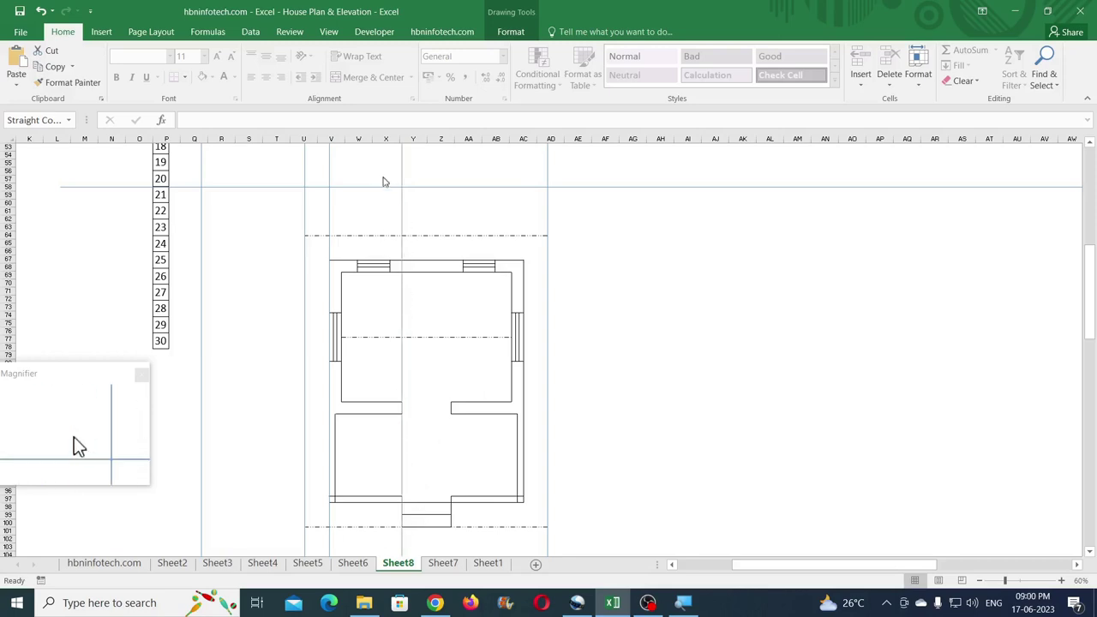
pyautogui.moveTo(404, 180); pyautogui.dragTo(456, 403)
pyautogui.moveTo(444, 252); pyautogui.dragTo(524, 216)
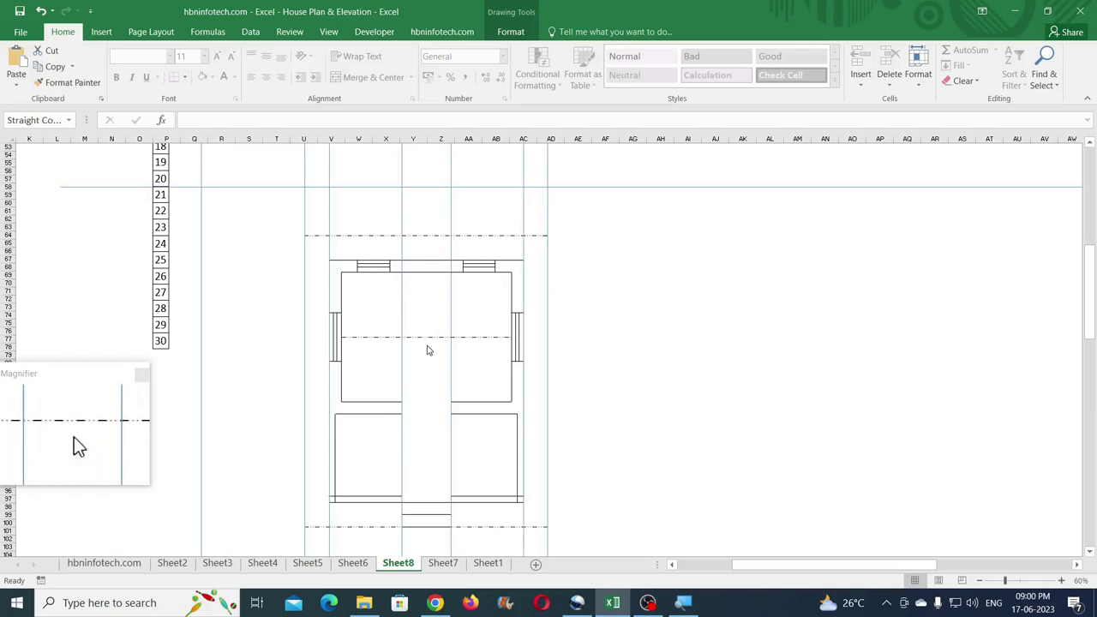
# Step: Draw a measuring rectangle 11 cm high and about 8 cm wide above the plan, with its base on the horizontal guide line
pyautogui.scroll(1, 428, 349)
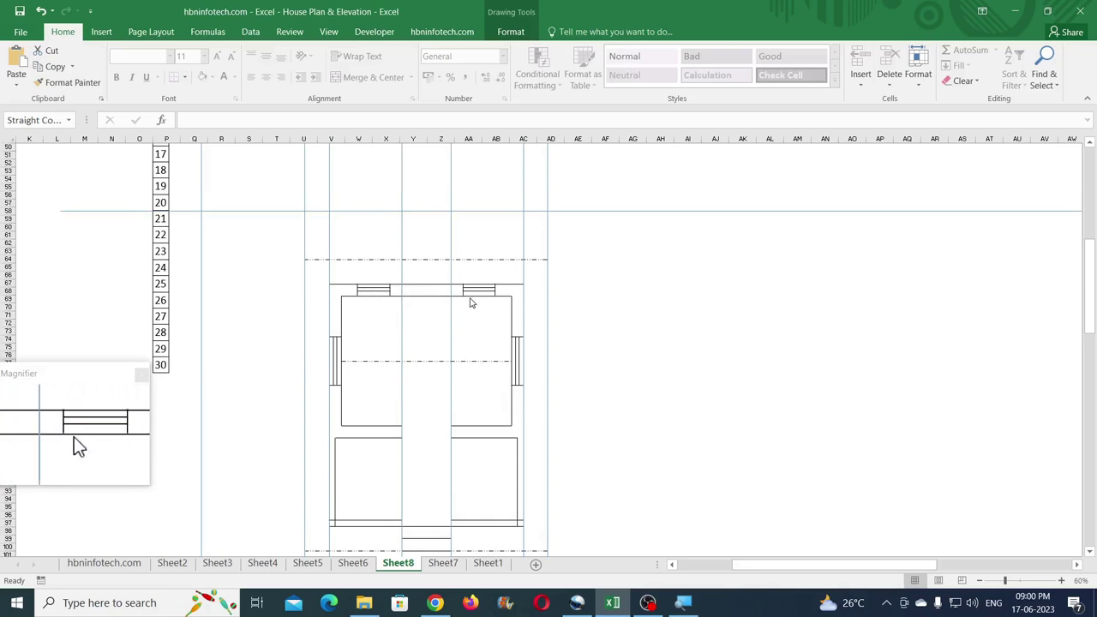
pyautogui.scroll(9, 469, 305)
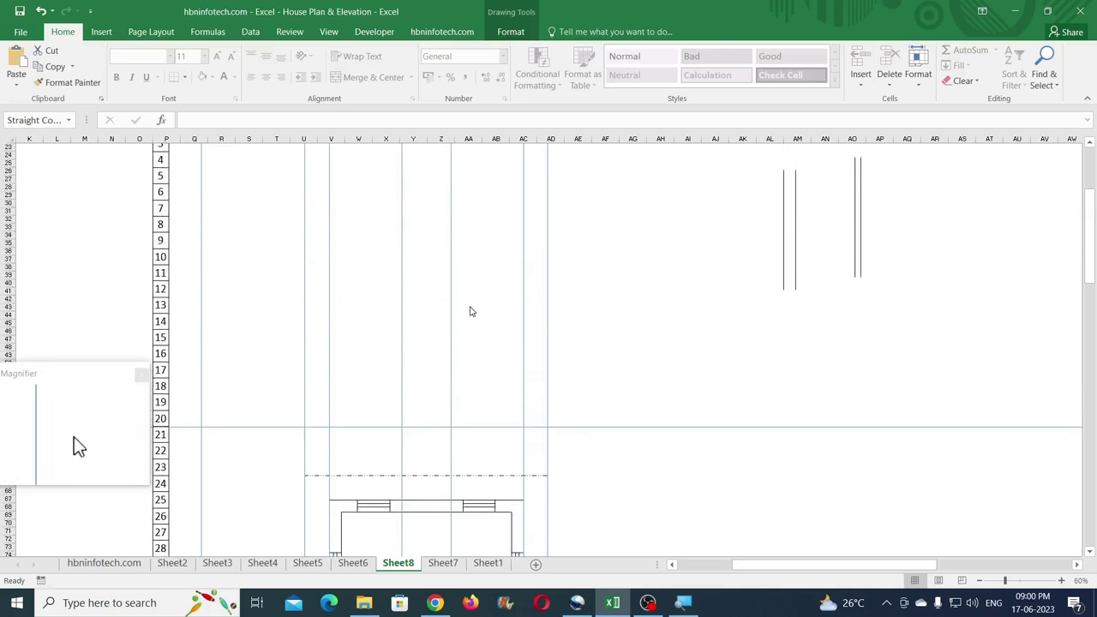
pyautogui.scroll(1, 420, 305)
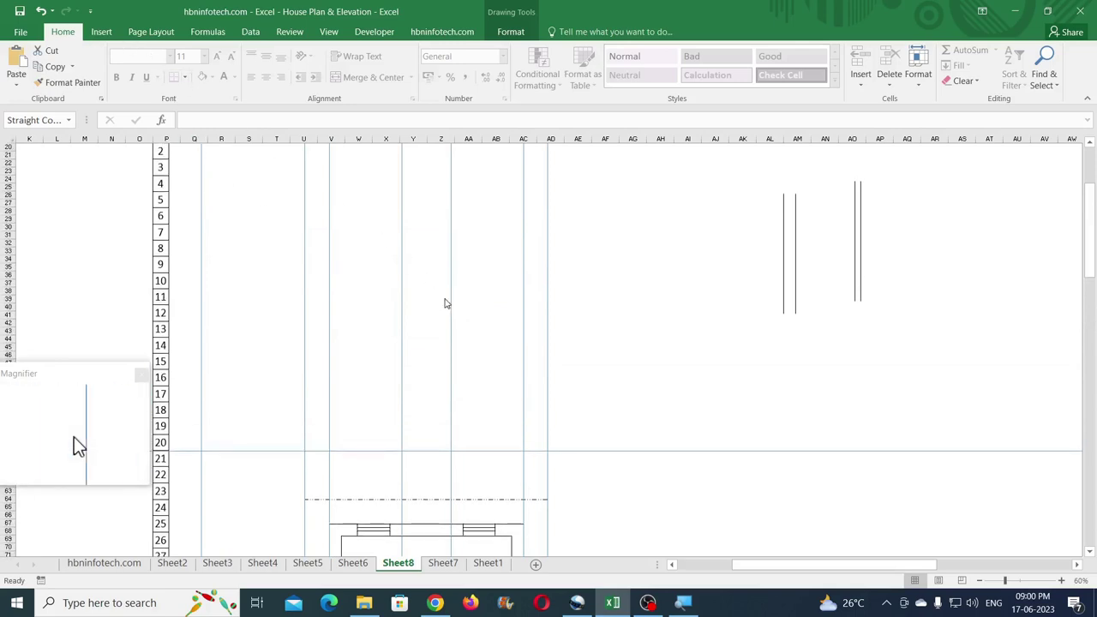
pyautogui.click(101, 31)
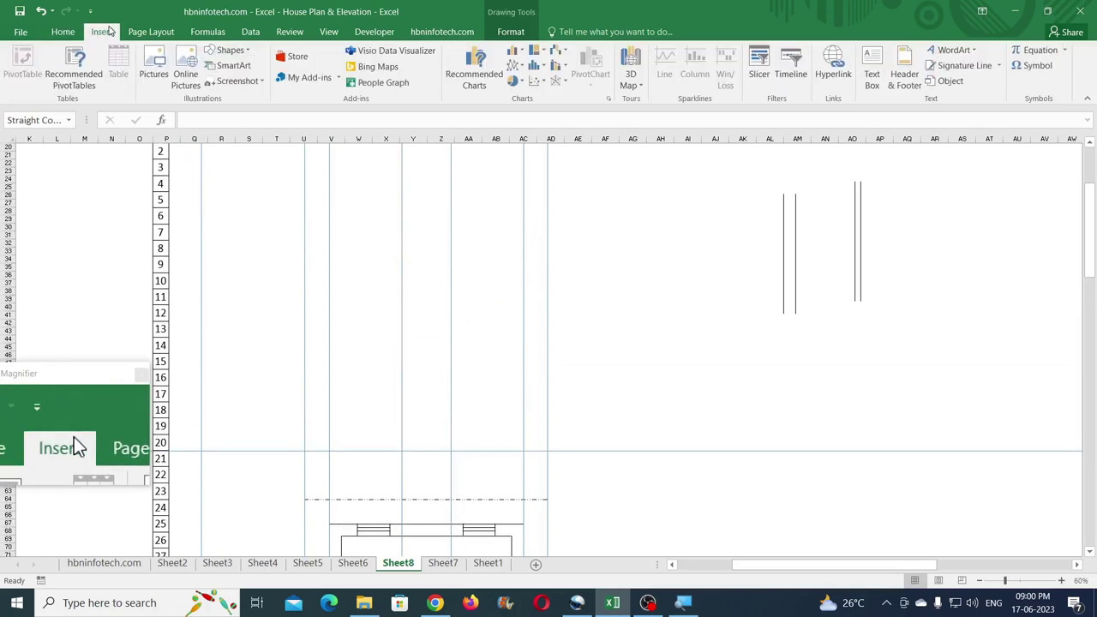
pyautogui.click(247, 52)
pyautogui.click(251, 80)
pyautogui.moveTo(363, 271); pyautogui.dragTo(493, 407)
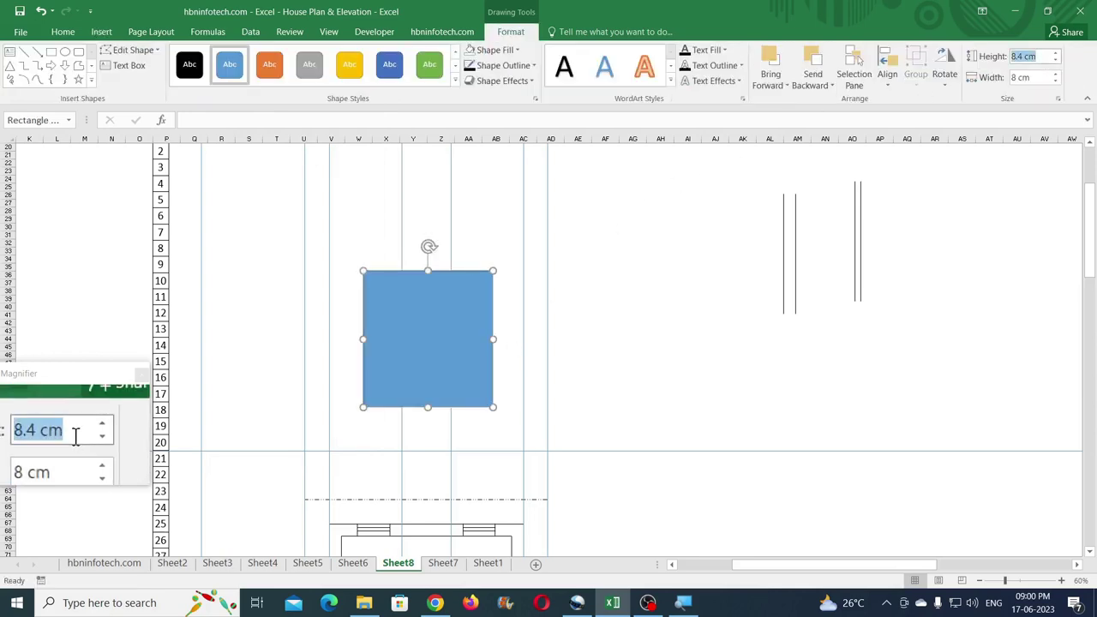
pyautogui.press('Return')
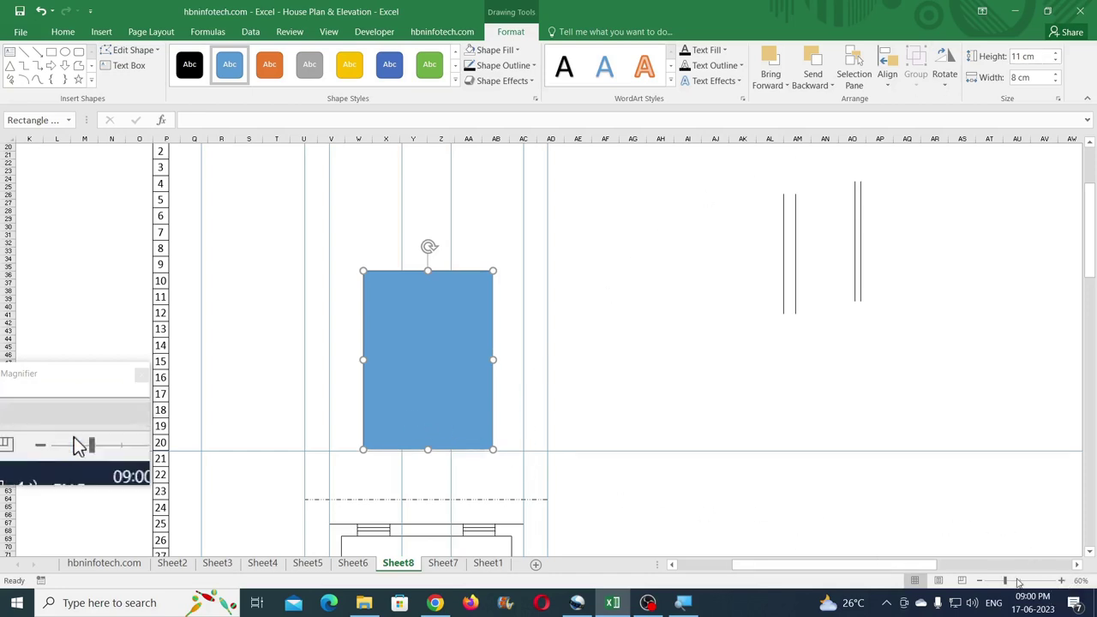
pyautogui.moveTo(397, 409); pyautogui.dragTo(388, 405)
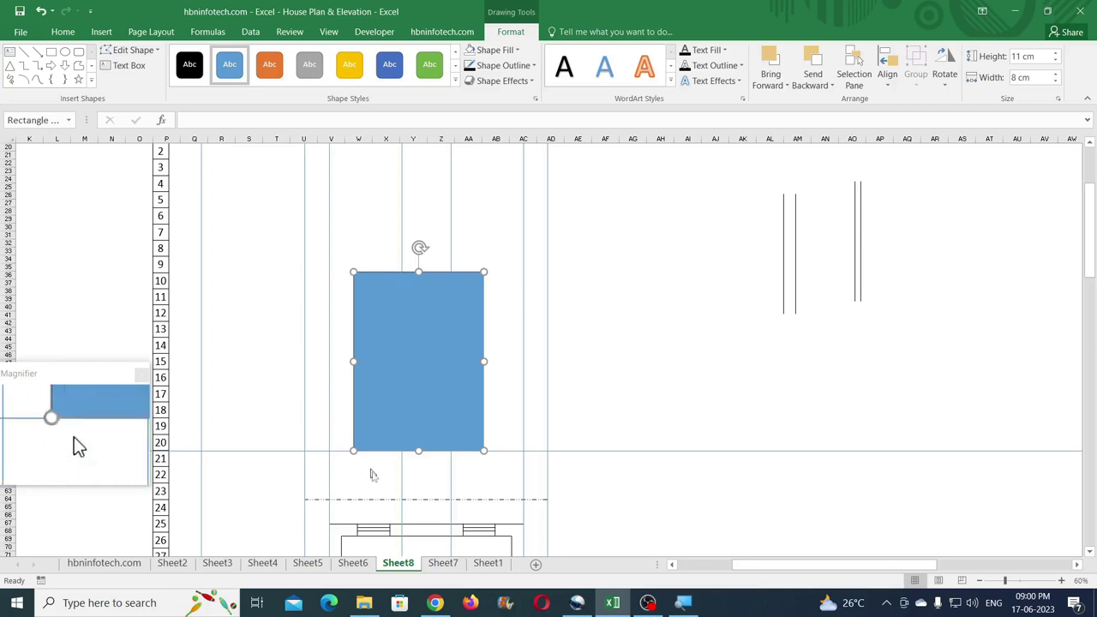
# Step: Check the front elevation's dimensions on Sheet6, convert 6 inches to feet in Chrome's Google unit converter, and return to Sheet8 in Excel
pyautogui.click(353, 563)
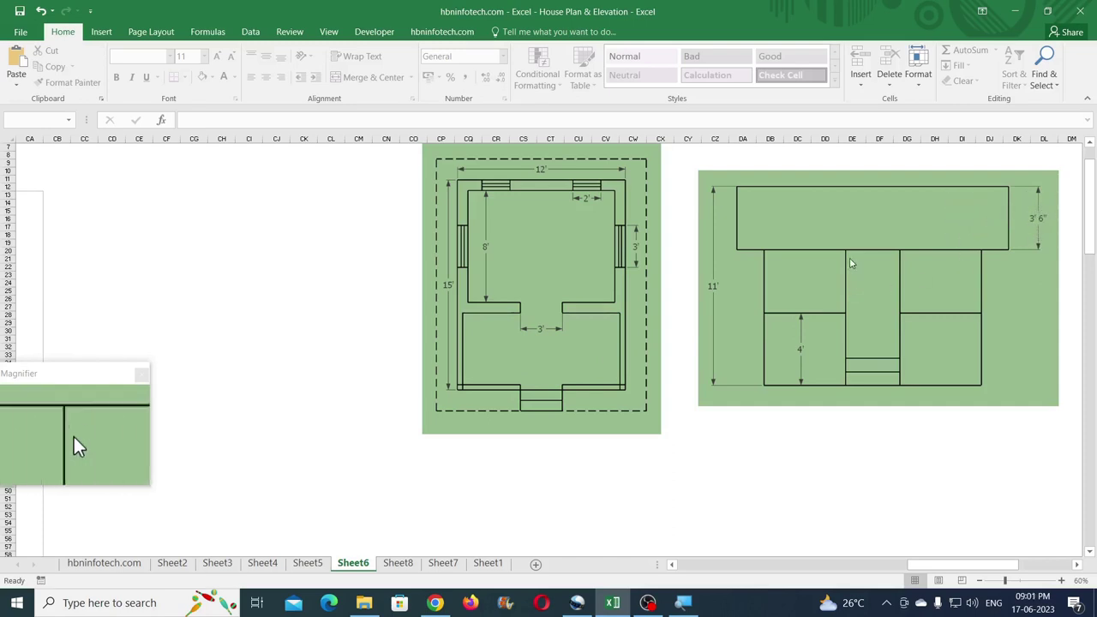
pyautogui.click(436, 602)
pyautogui.doubleClick(244, 281)
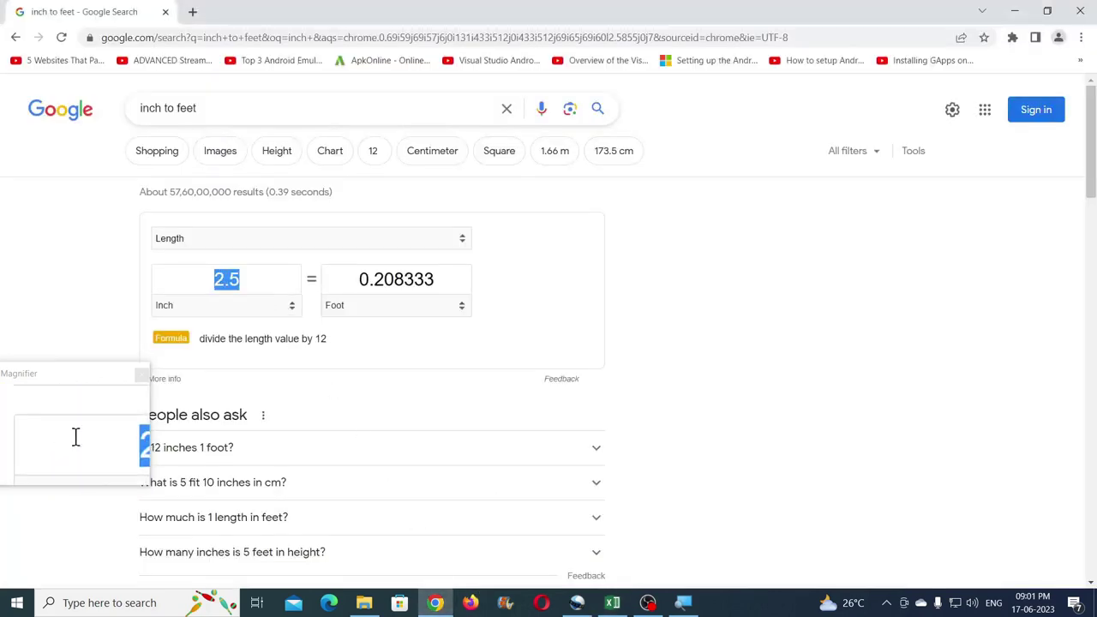
pyautogui.write('6')
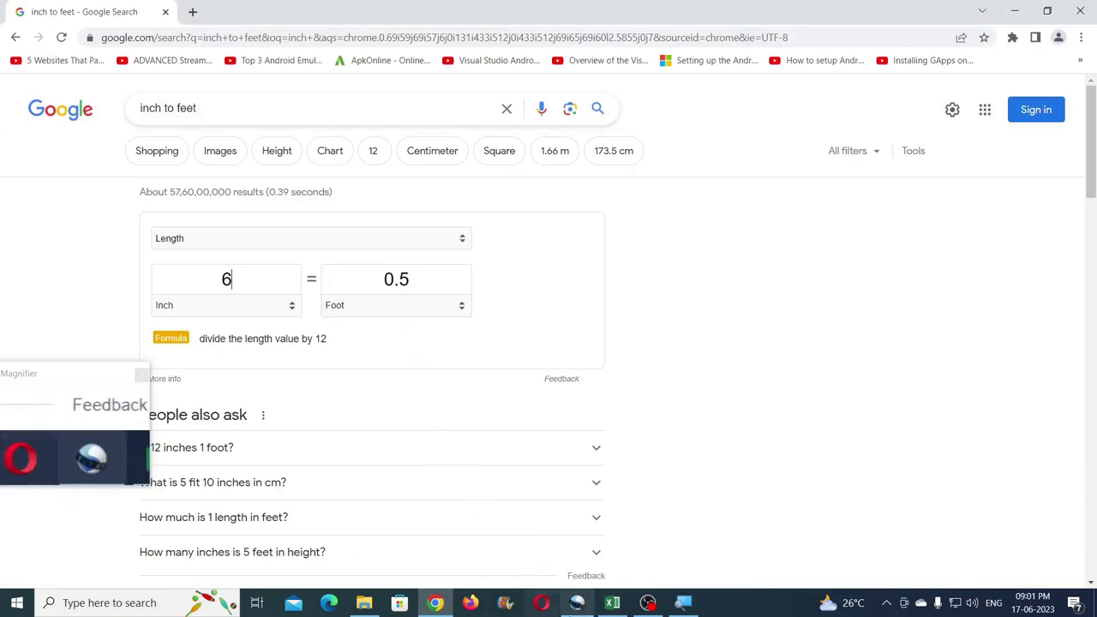
pyautogui.click(613, 603)
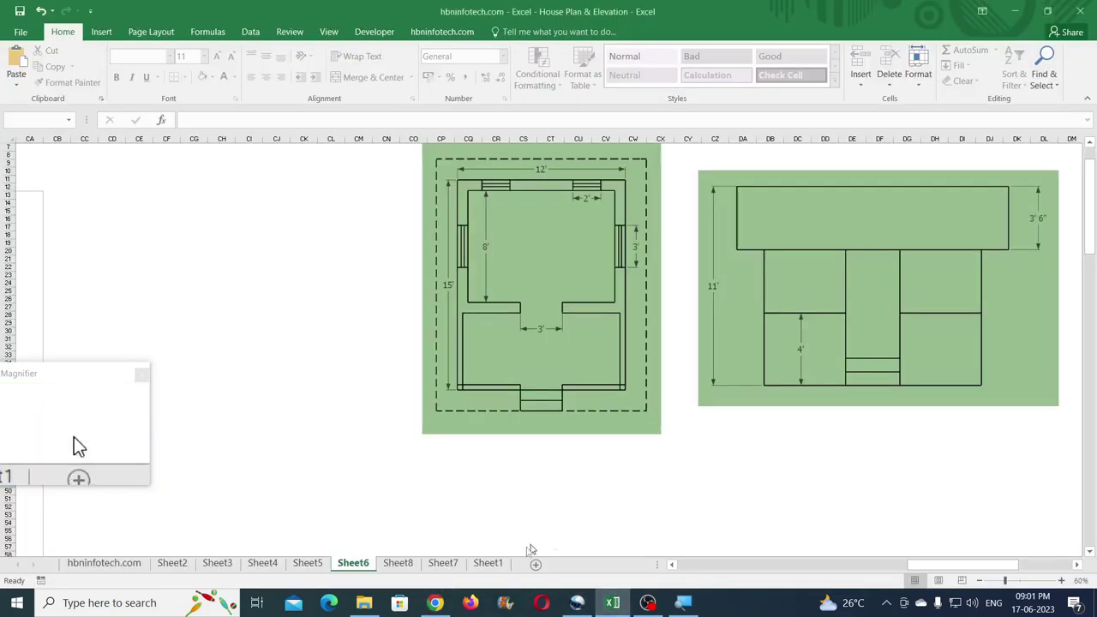
pyautogui.click(399, 562)
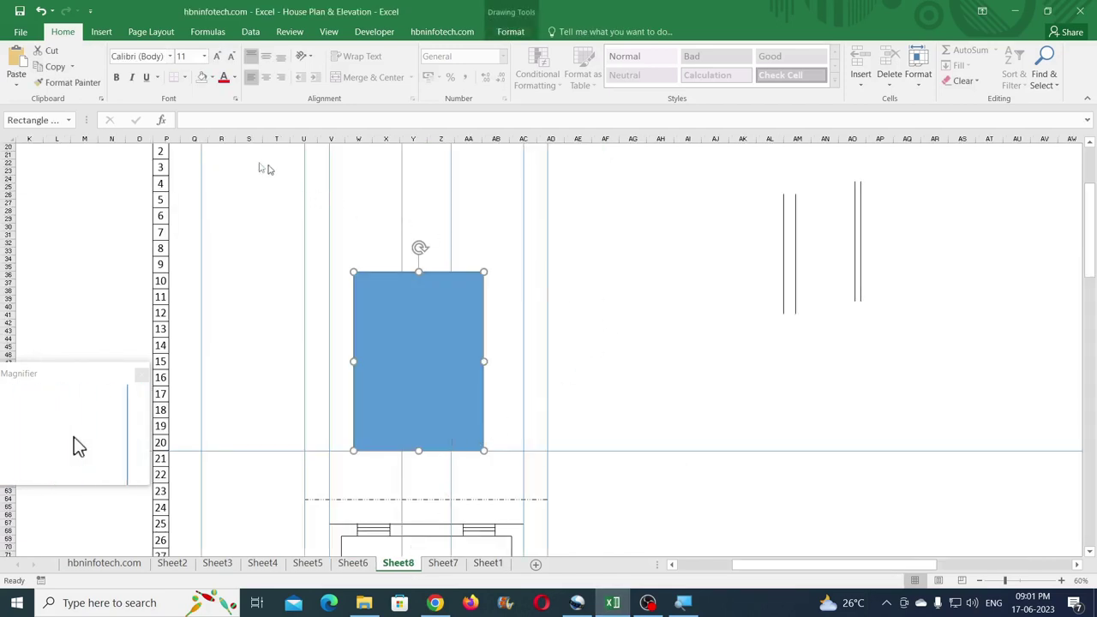
# Step: Draw a rectangle about 2.96 cm high and 6.77 cm wide, aligned with the measuring rectangle's top and the plan's left dashed-boundary guide line
pyautogui.click(109, 36)
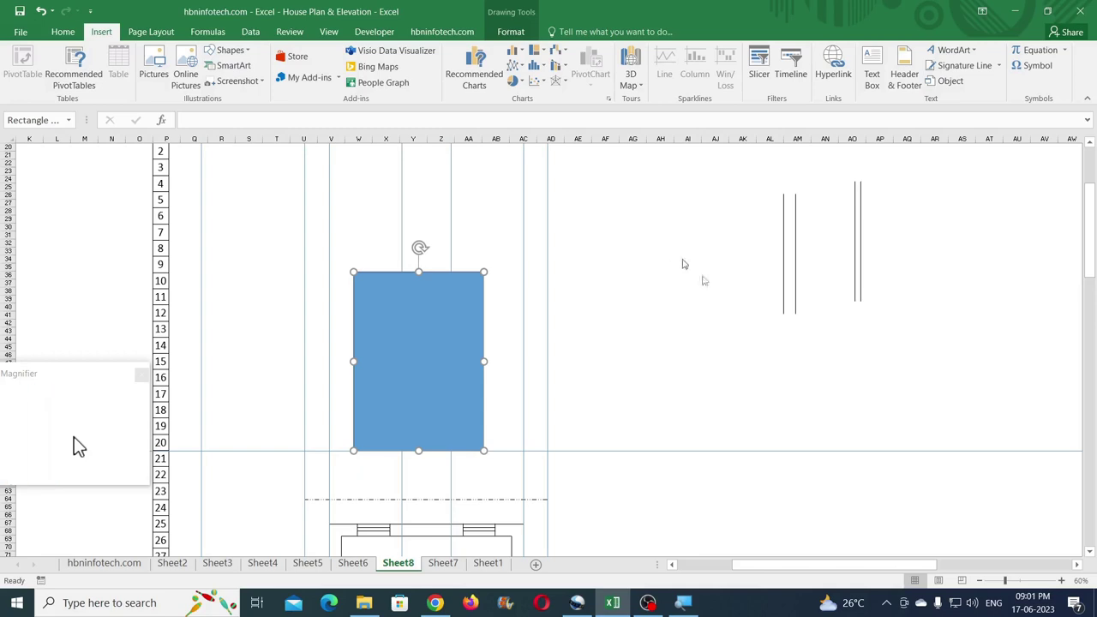
pyautogui.click(795, 266)
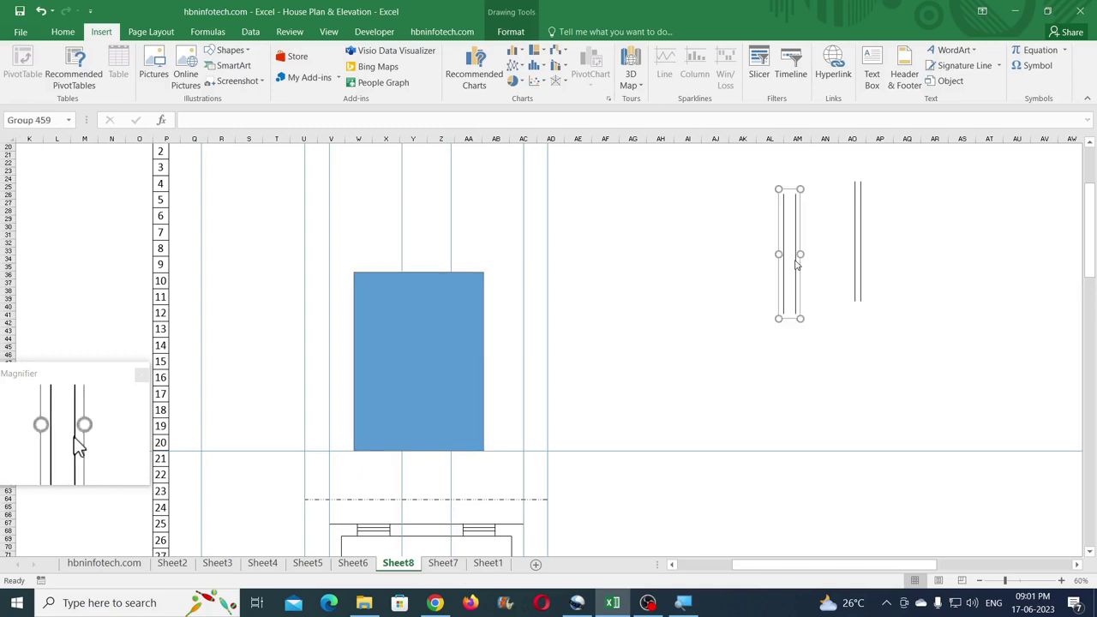
pyautogui.click(228, 50)
pyautogui.click(251, 83)
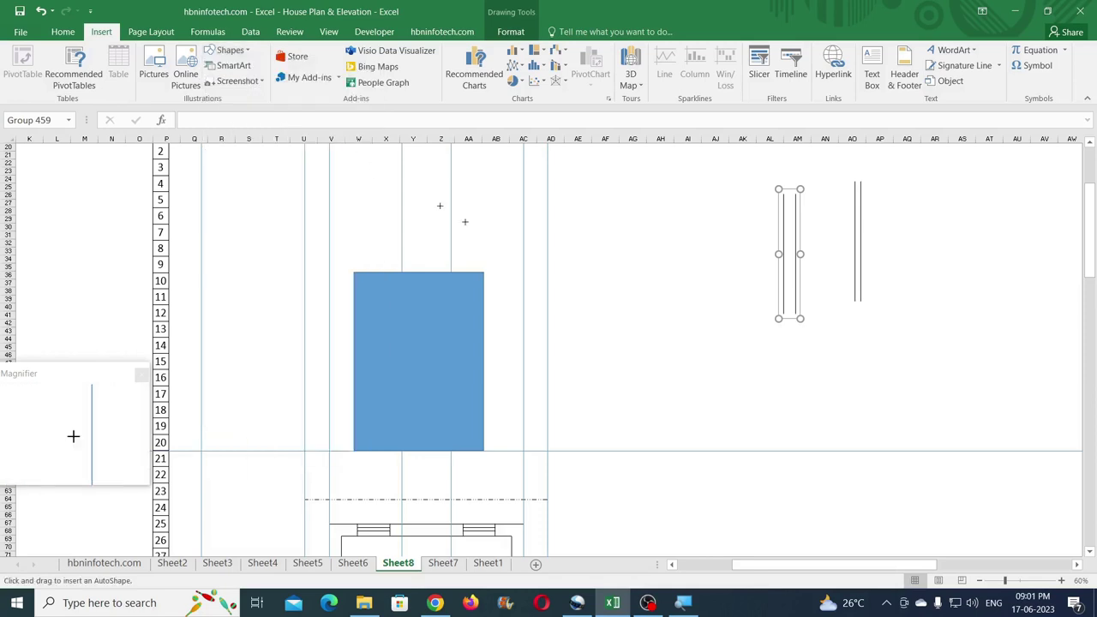
pyautogui.moveTo(565, 263); pyautogui.dragTo(675, 313)
pyautogui.moveTo(603, 293); pyautogui.dragTo(343, 295)
# Step: Give the new roof rectangle no fill and a black ¼ pt outline
pyautogui.click(495, 49)
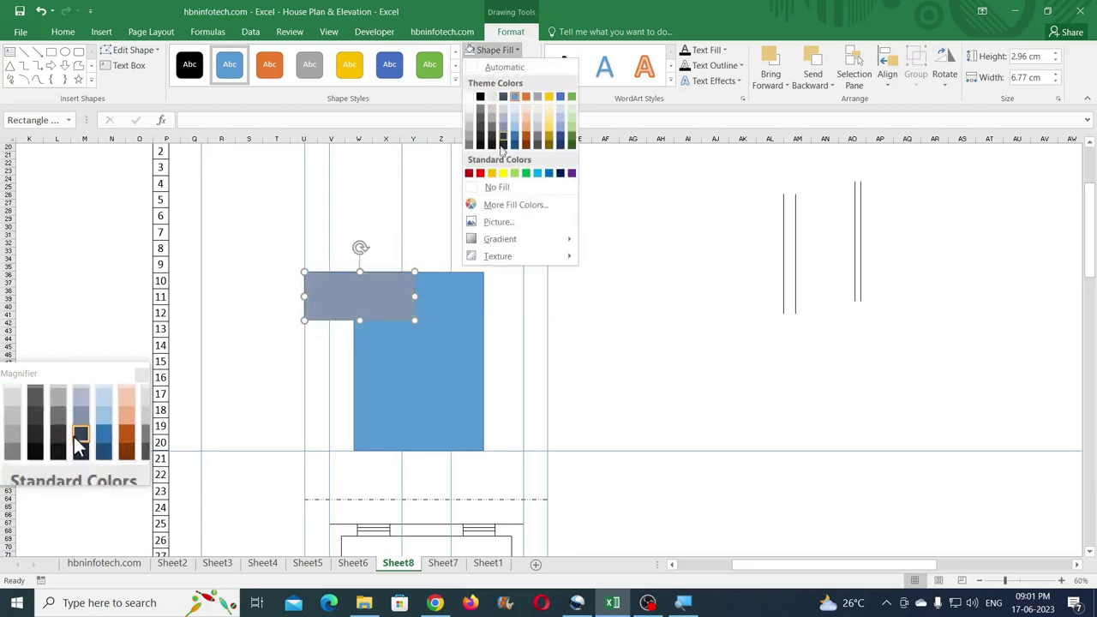
pyautogui.click(490, 185)
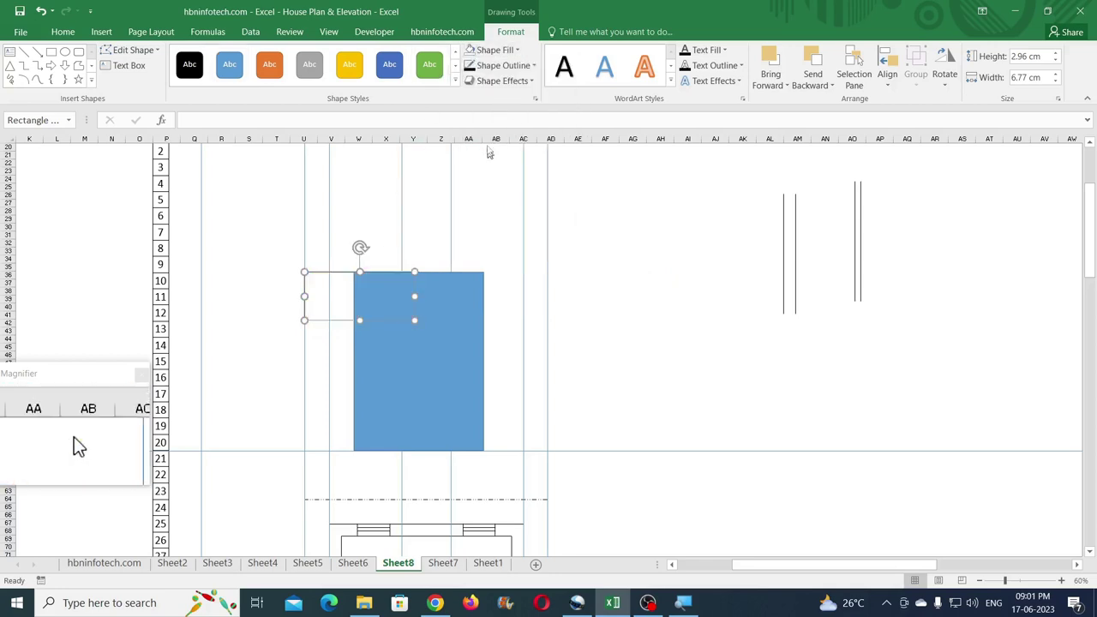
pyautogui.click(502, 65)
pyautogui.click(480, 112)
pyautogui.click(504, 65)
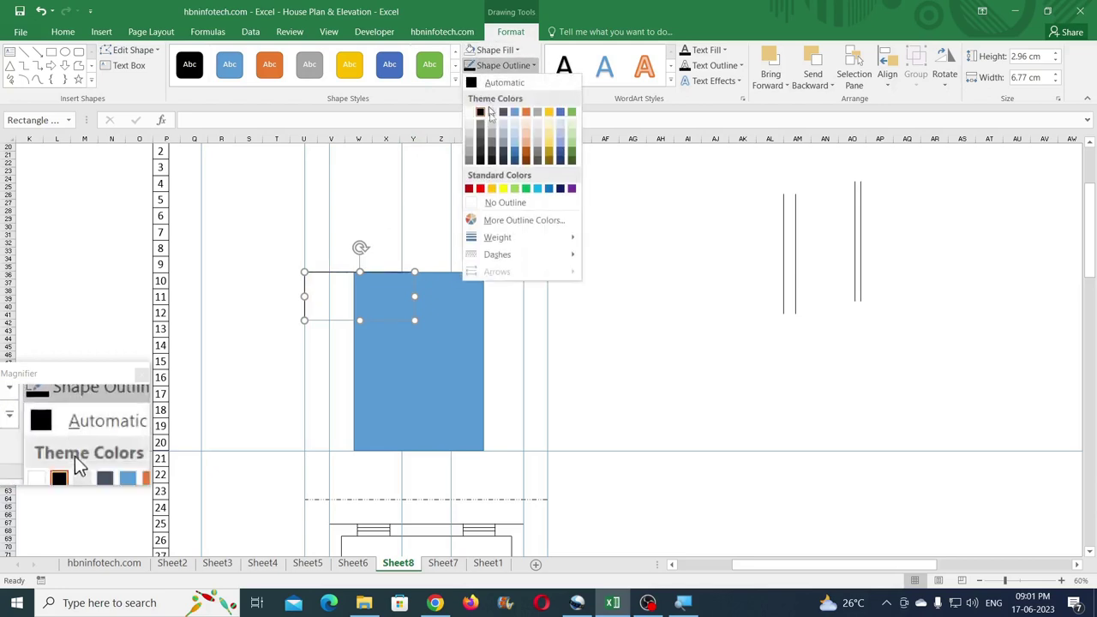
pyautogui.moveTo(497, 239)
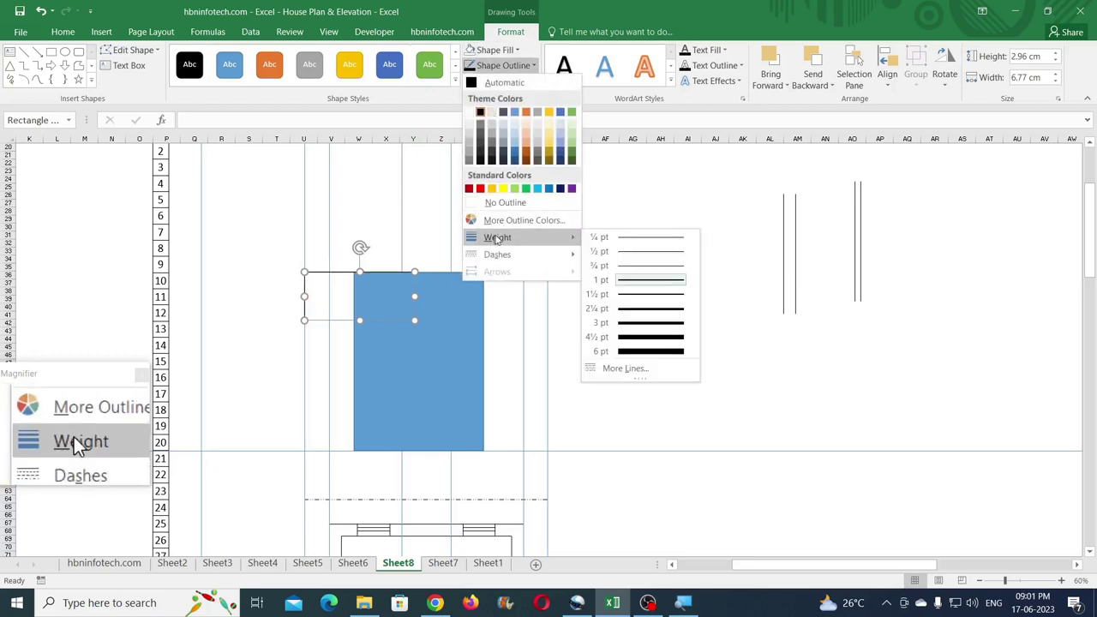
pyautogui.click(648, 237)
# Step: Stretch the roof rectangle to the right dashed-boundary guide line, set its height to 3.5 cm and align it with the measuring rectangle's top
pyautogui.moveTo(414, 298); pyautogui.dragTo(542, 296)
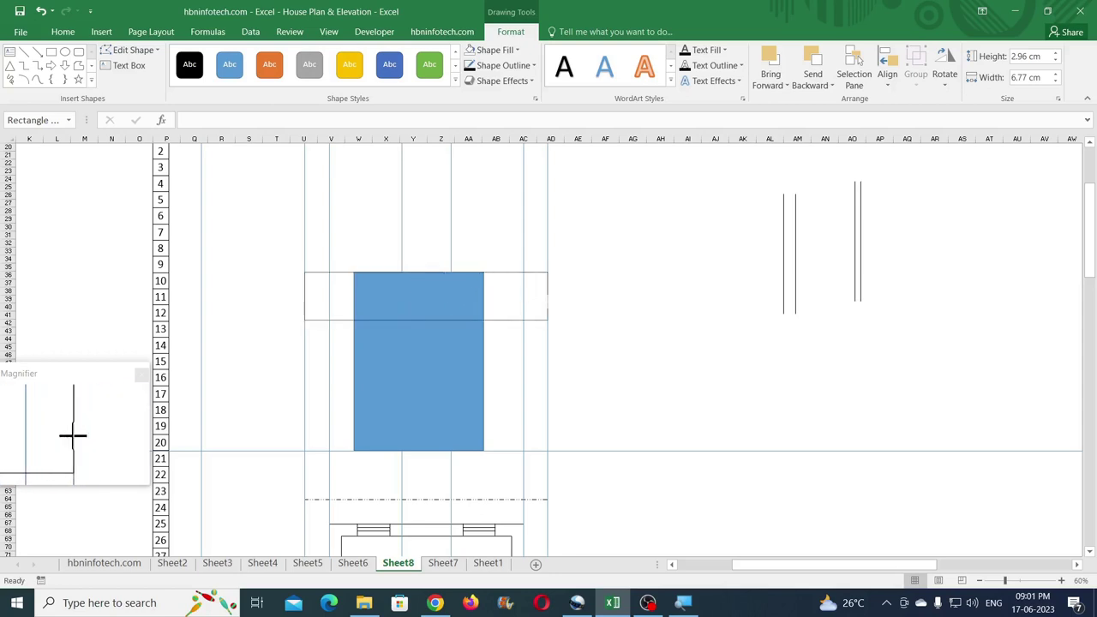
pyautogui.moveTo(547, 297); pyautogui.dragTo(548, 296)
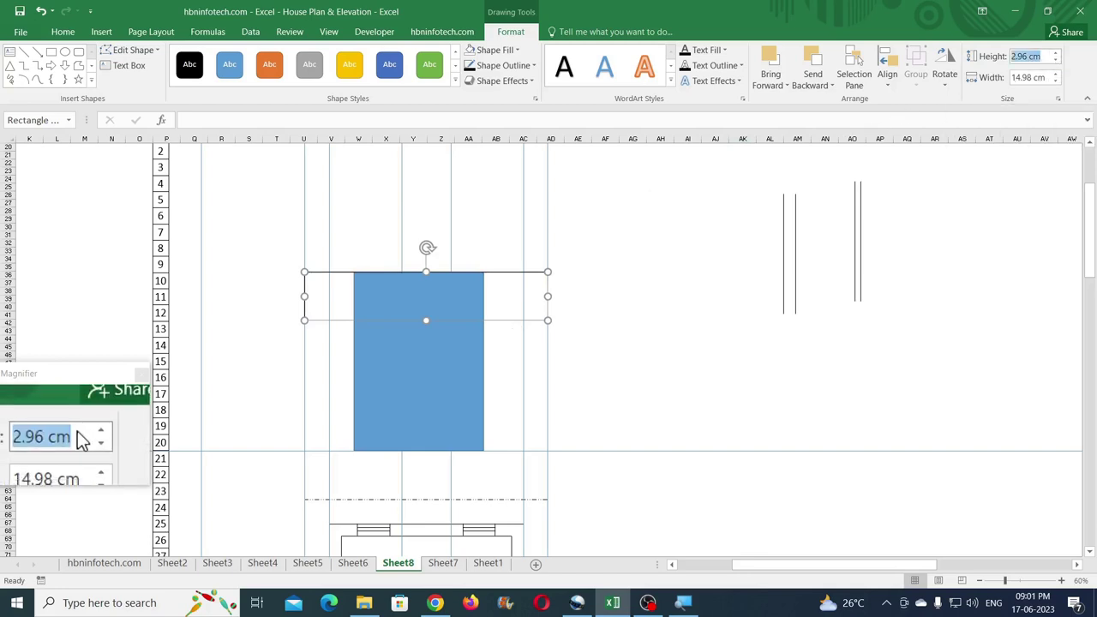
pyautogui.write('3.5')
pyautogui.press('Return')
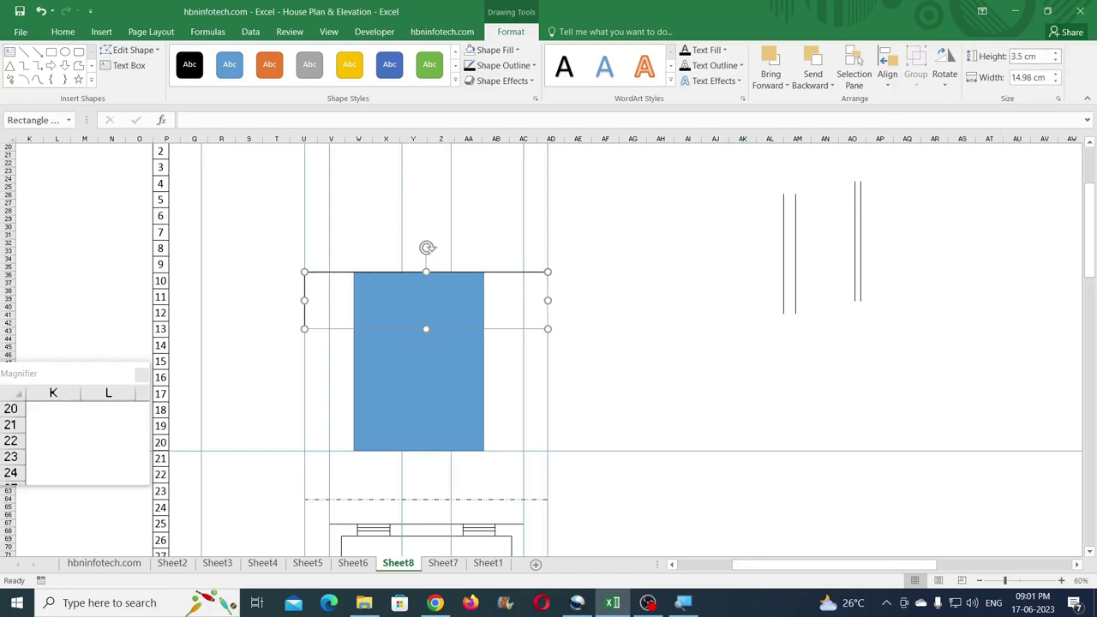
pyautogui.moveTo(529, 272); pyautogui.dragTo(529, 273)
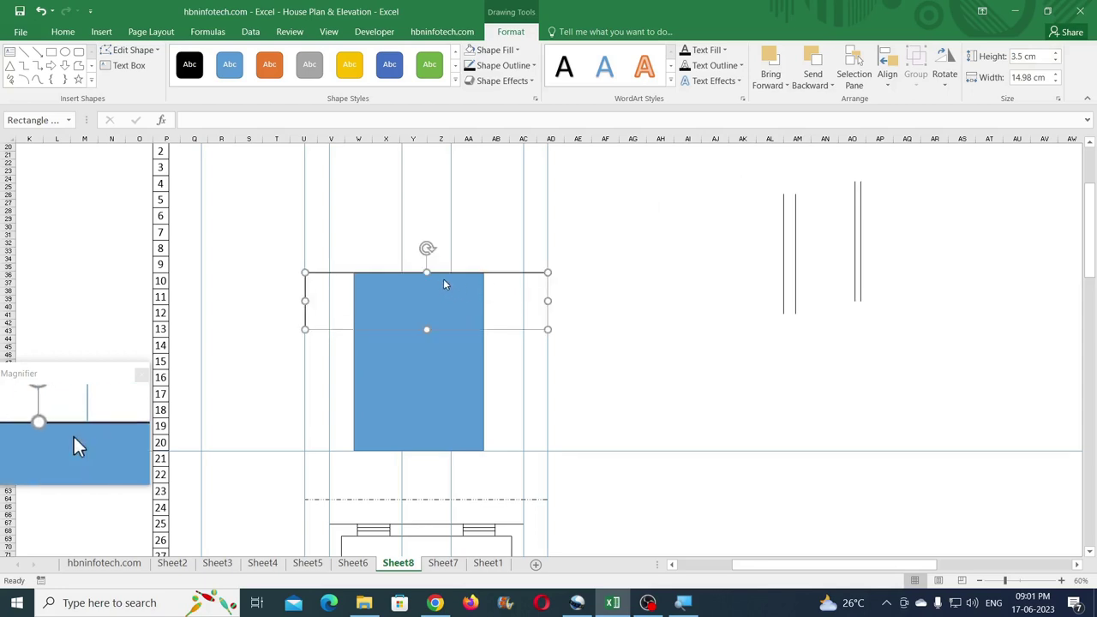
# Step: Move the blue 11 cm measuring rectangle off the elevation and delete it
pyautogui.click(419, 390)
pyautogui.moveTo(418, 391); pyautogui.dragTo(668, 380)
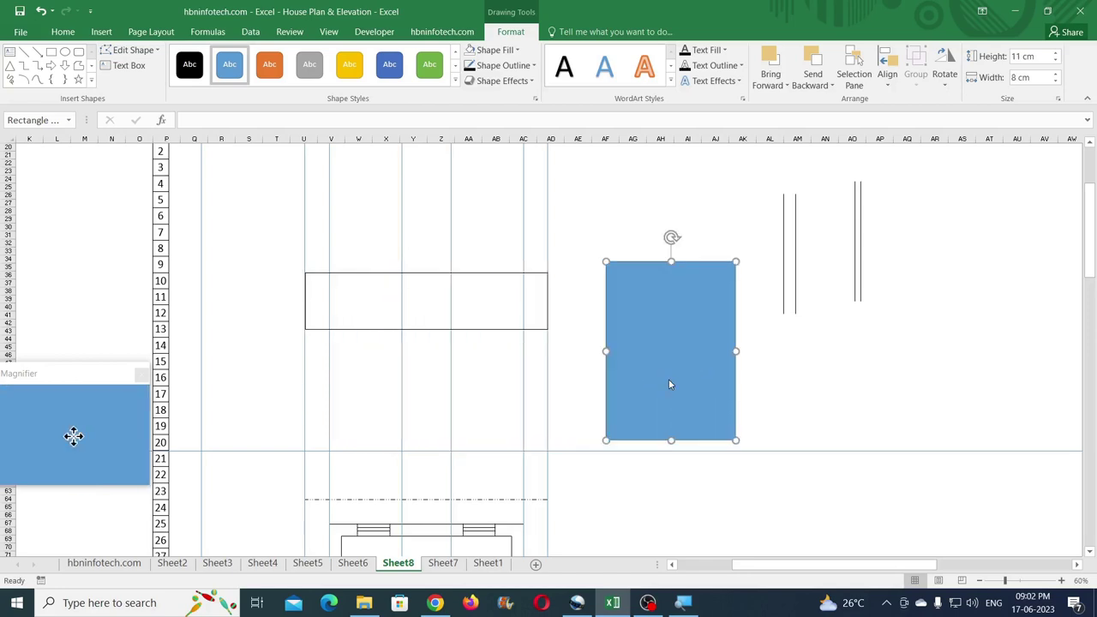
pyautogui.press('Delete')
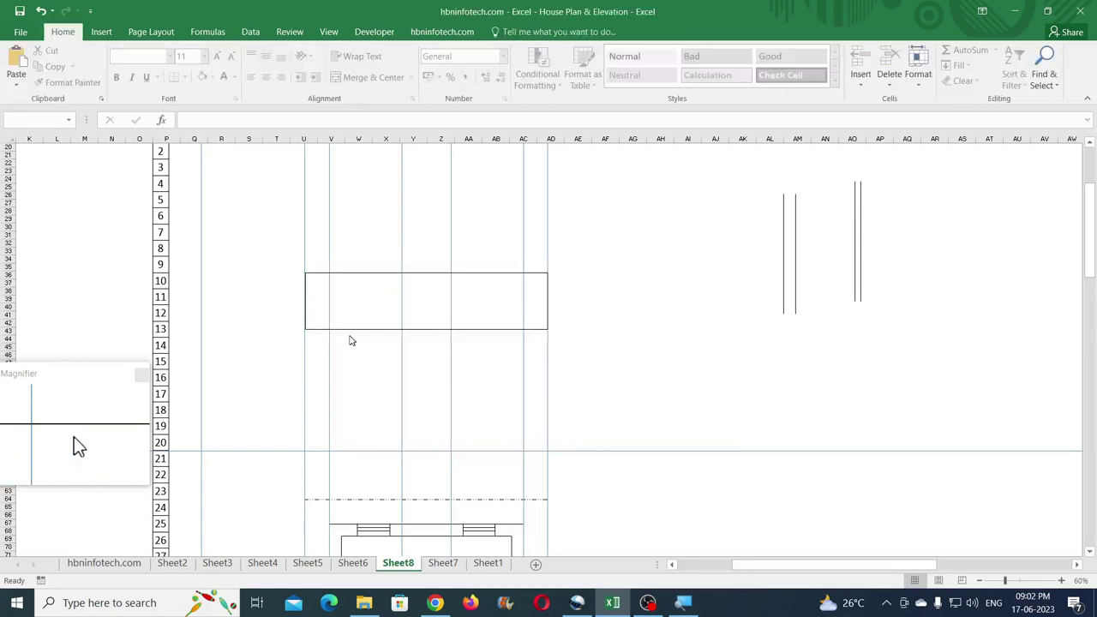
# Step: Copy the roof rectangle directly below it and fit the copy between the outer wall guide lines, down to the horizontal guide line
pyautogui.click(469, 332)
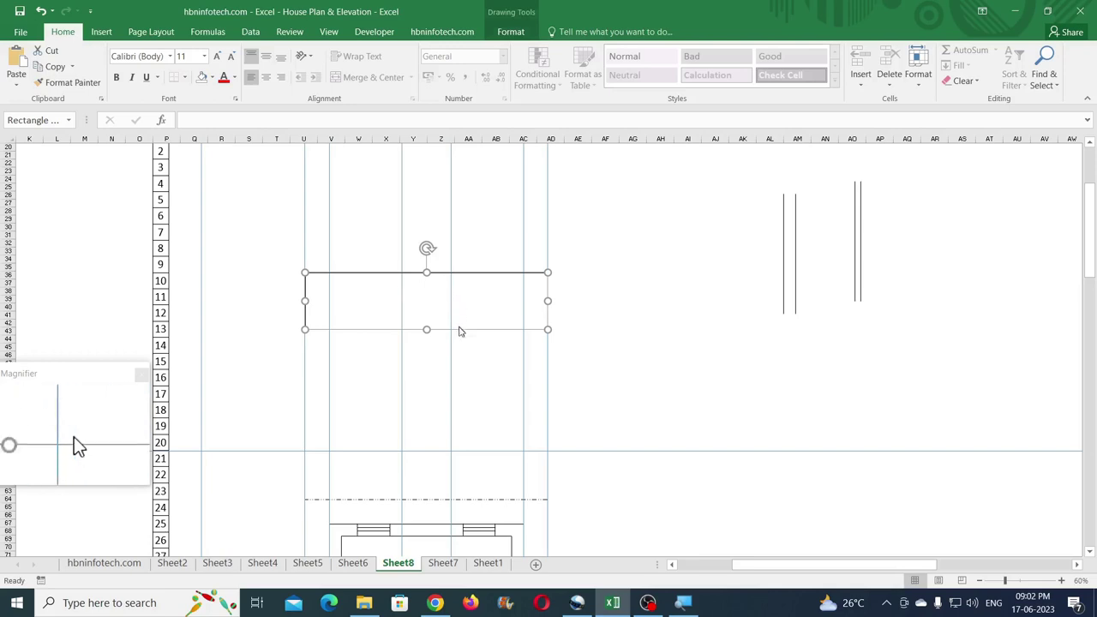
pyautogui.moveTo(464, 333); pyautogui.dragTo(622, 411)
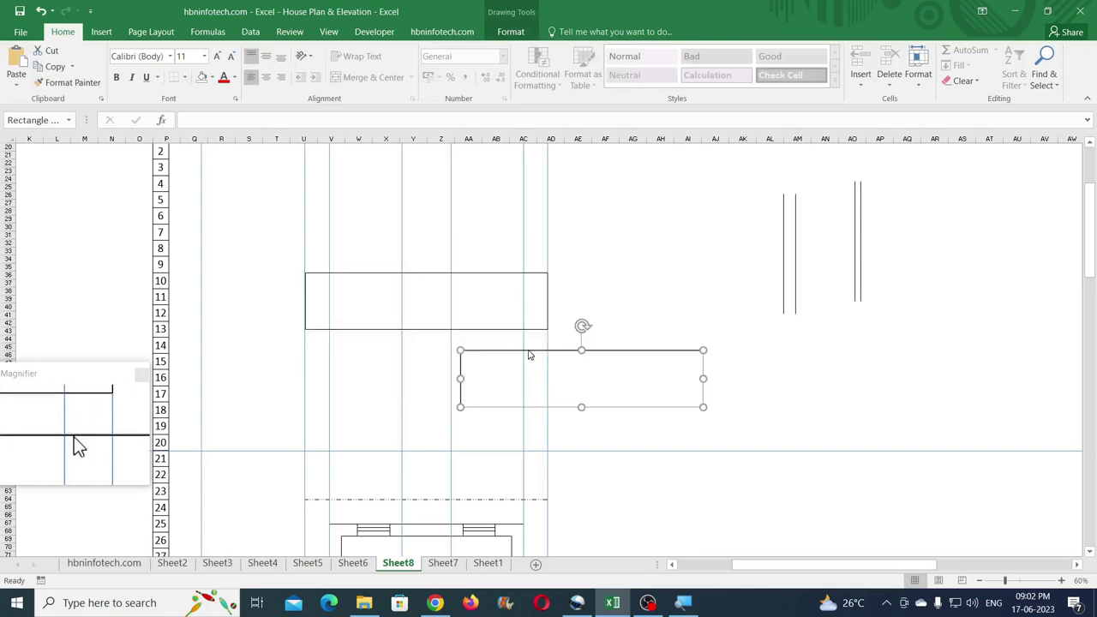
pyautogui.moveTo(523, 349); pyautogui.dragTo(392, 328)
pyautogui.moveTo(572, 358); pyautogui.dragTo(523, 358)
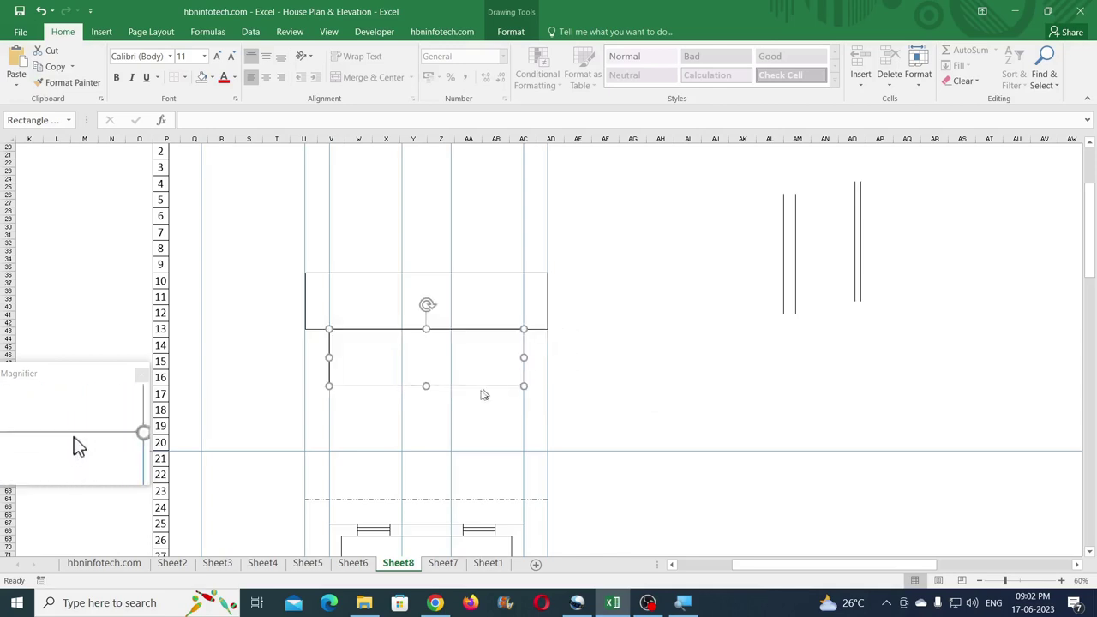
pyautogui.moveTo(426, 387); pyautogui.dragTo(420, 454)
pyautogui.click(636, 348)
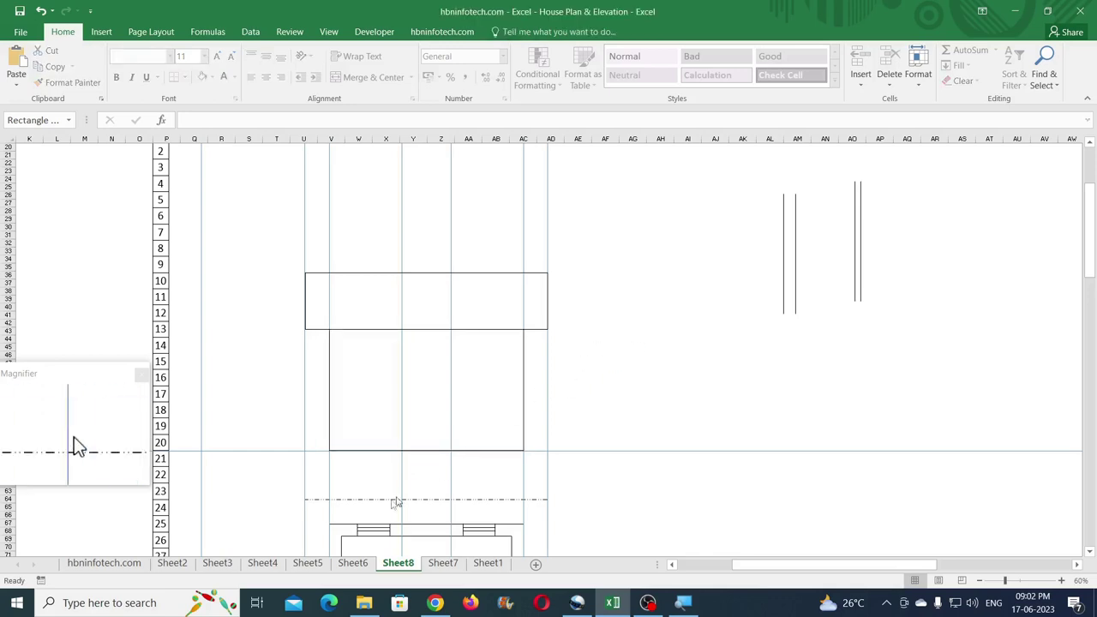
# Step: Check the elevation on Sheet6, then draw a 4 cm high measuring rectangle on Sheet8 in the wall's left part, its base on the ground line
pyautogui.click(353, 564)
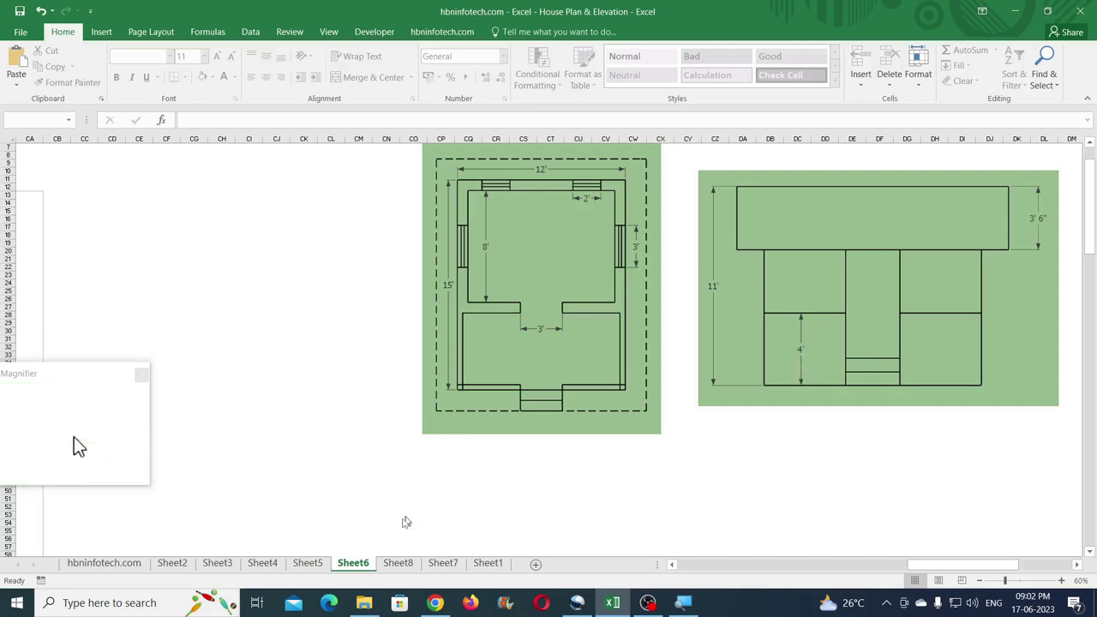
pyautogui.click(398, 563)
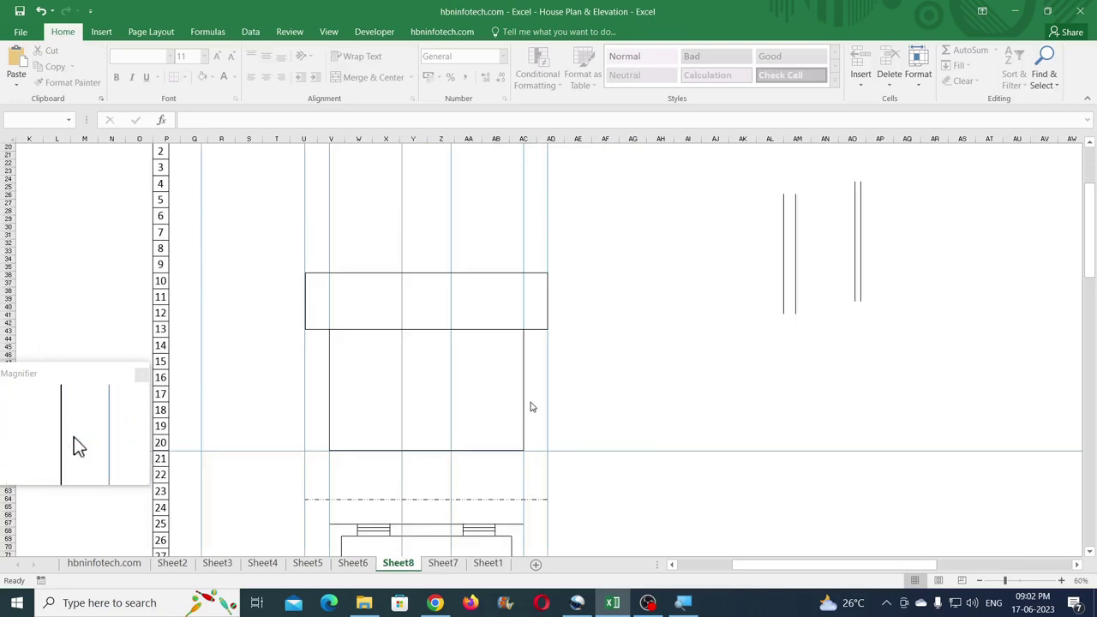
pyautogui.scroll(-1, 529, 407)
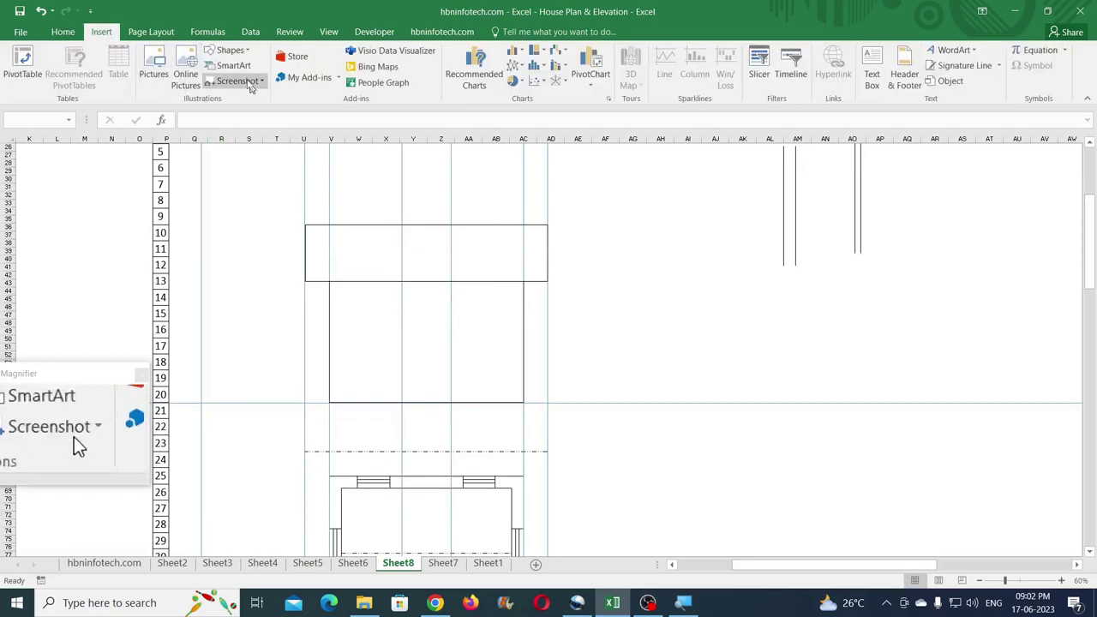
pyautogui.click(226, 50)
pyautogui.click(245, 81)
pyautogui.moveTo(346, 320); pyautogui.dragTo(405, 370)
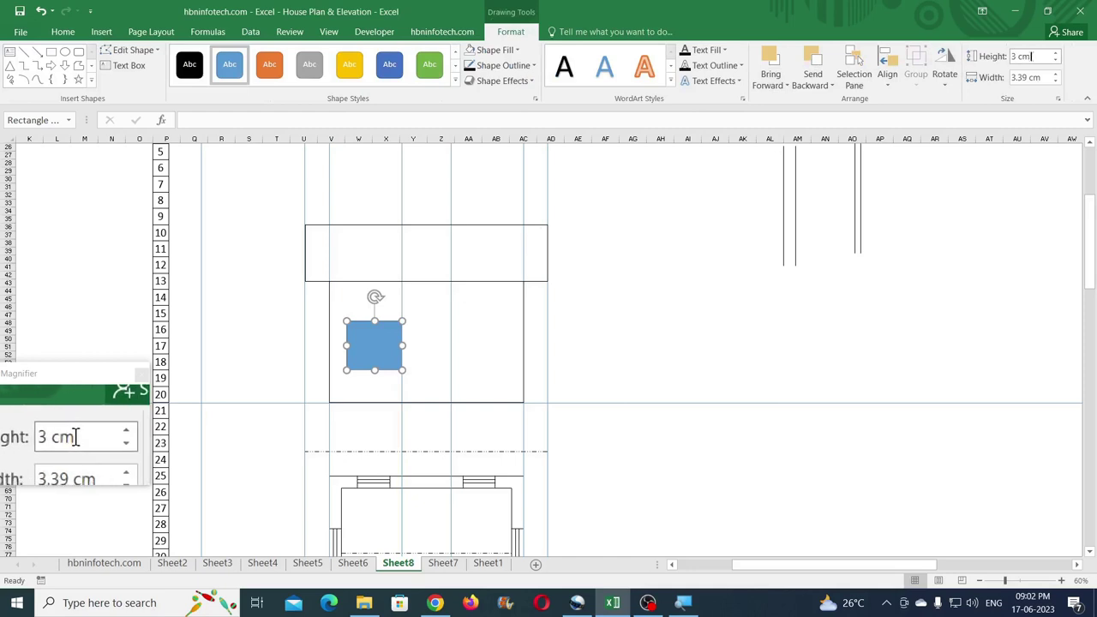
pyautogui.write('4')
pyautogui.press('Return')
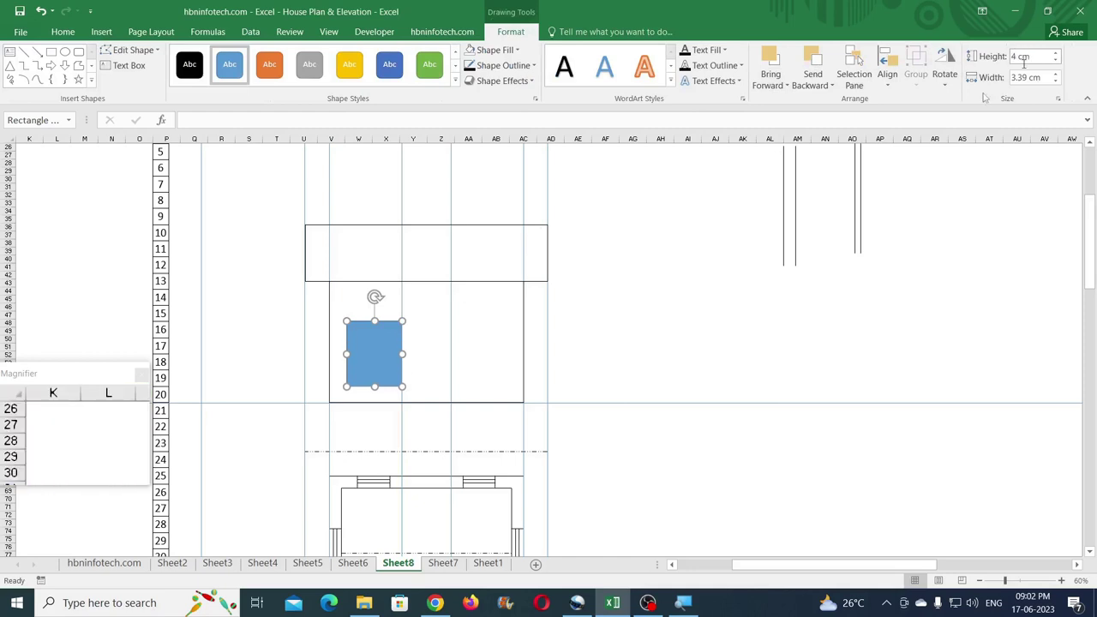
pyautogui.moveTo(386, 356); pyautogui.dragTo(380, 362)
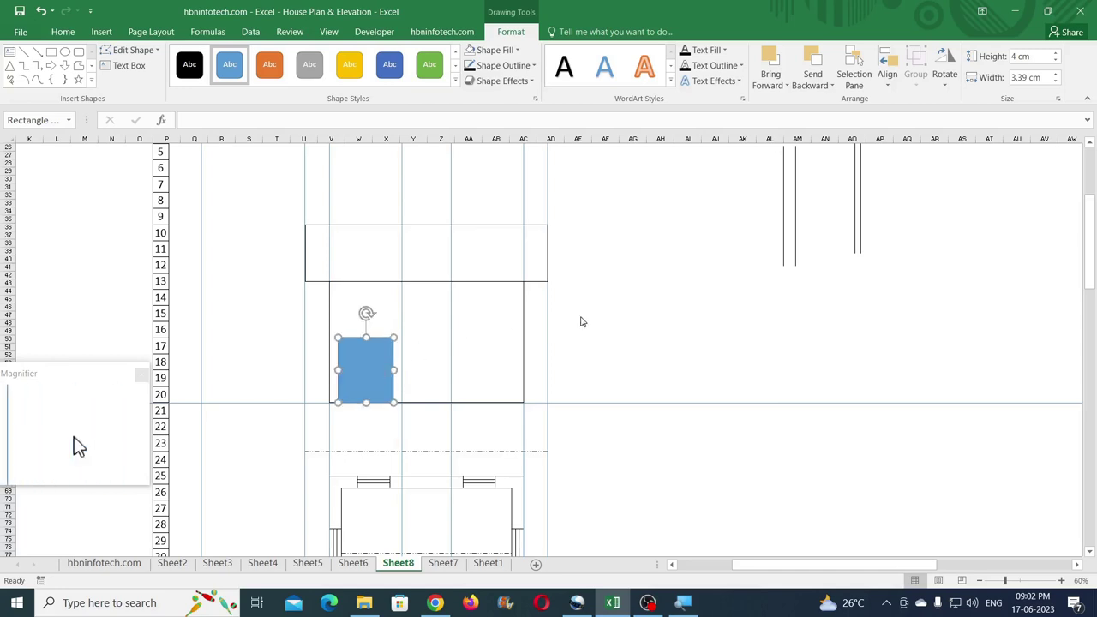
# Step: Recheck the elevation on Sheet6, then copy the wall rectangle on Sheet8 and fit the copy between the two entrance step guide lines
pyautogui.click(364, 566)
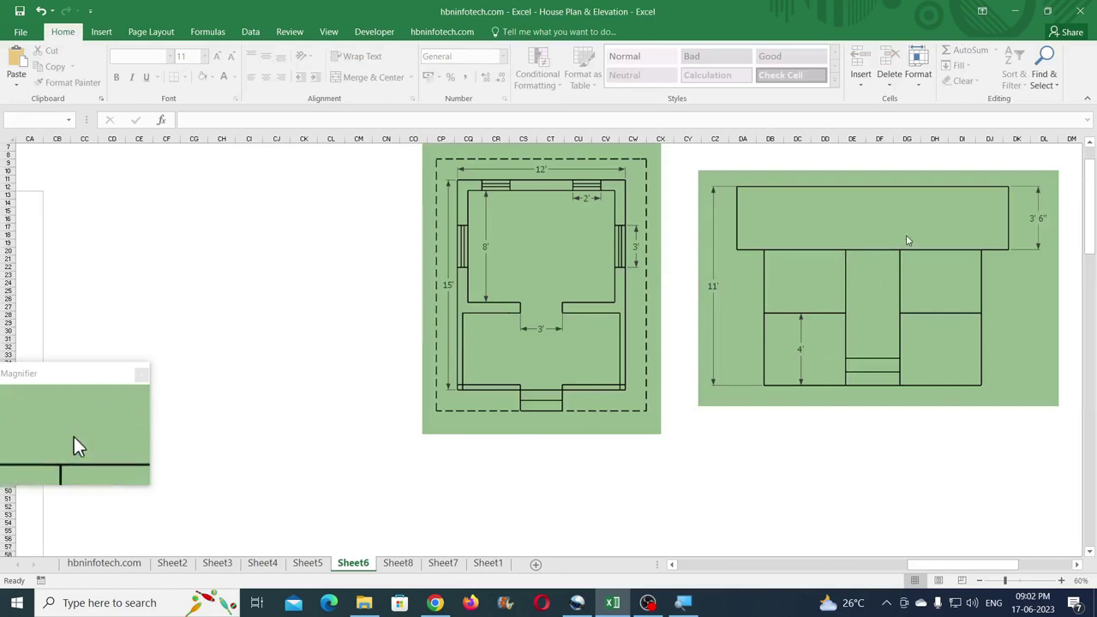
pyautogui.click(397, 563)
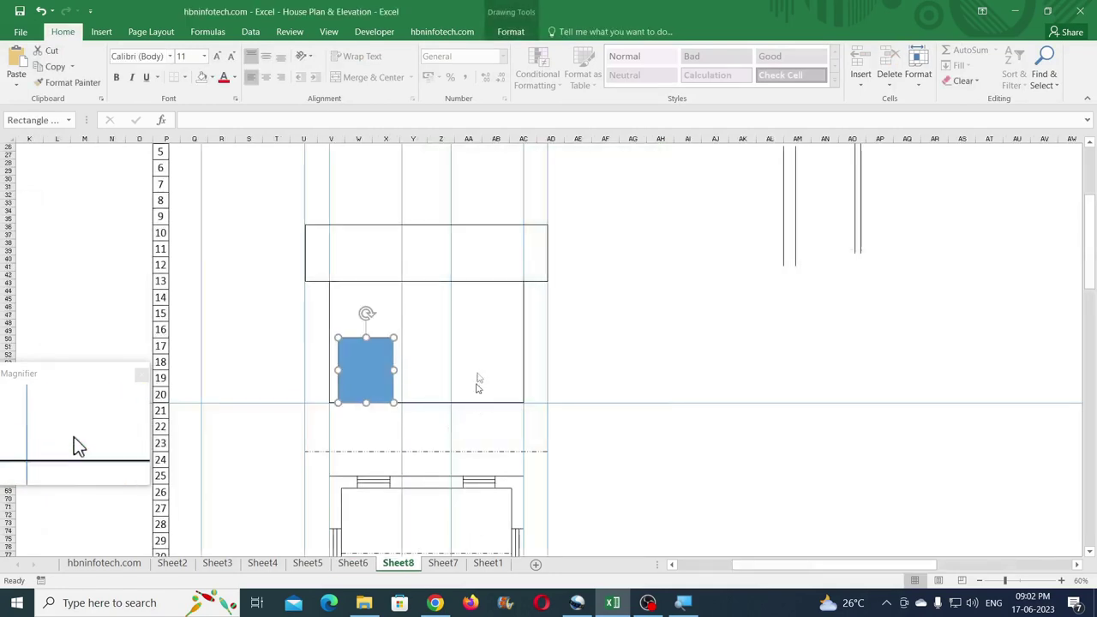
pyautogui.click(330, 296)
pyautogui.moveTo(336, 296); pyautogui.dragTo(459, 280)
pyautogui.moveTo(597, 342); pyautogui.dragTo(458, 343)
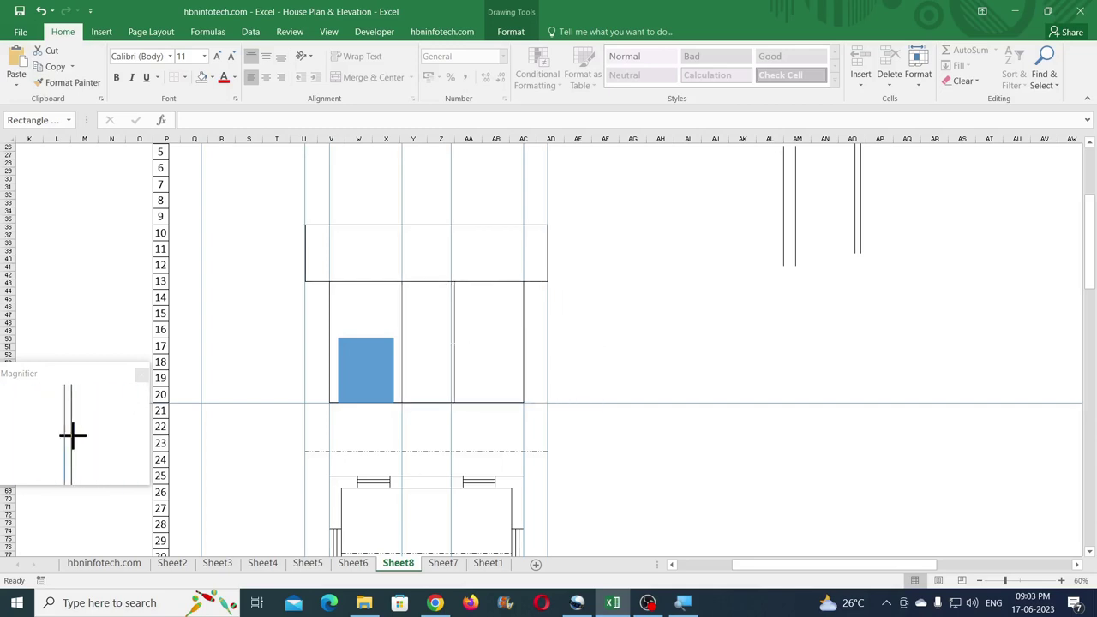
pyautogui.moveTo(458, 343); pyautogui.dragTo(450, 342)
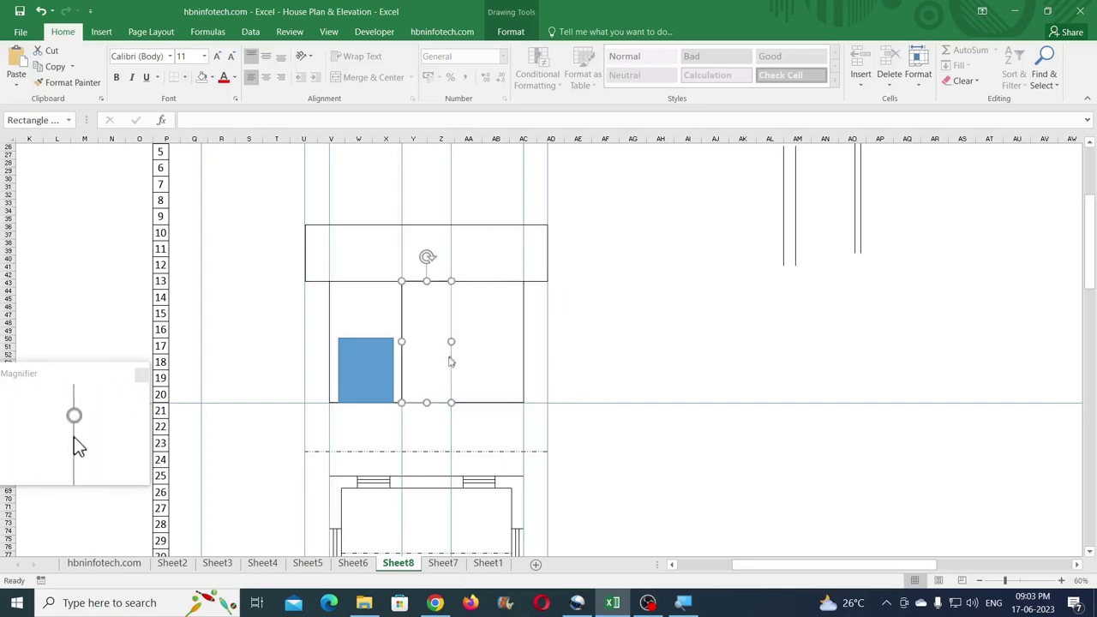
pyautogui.click(597, 316)
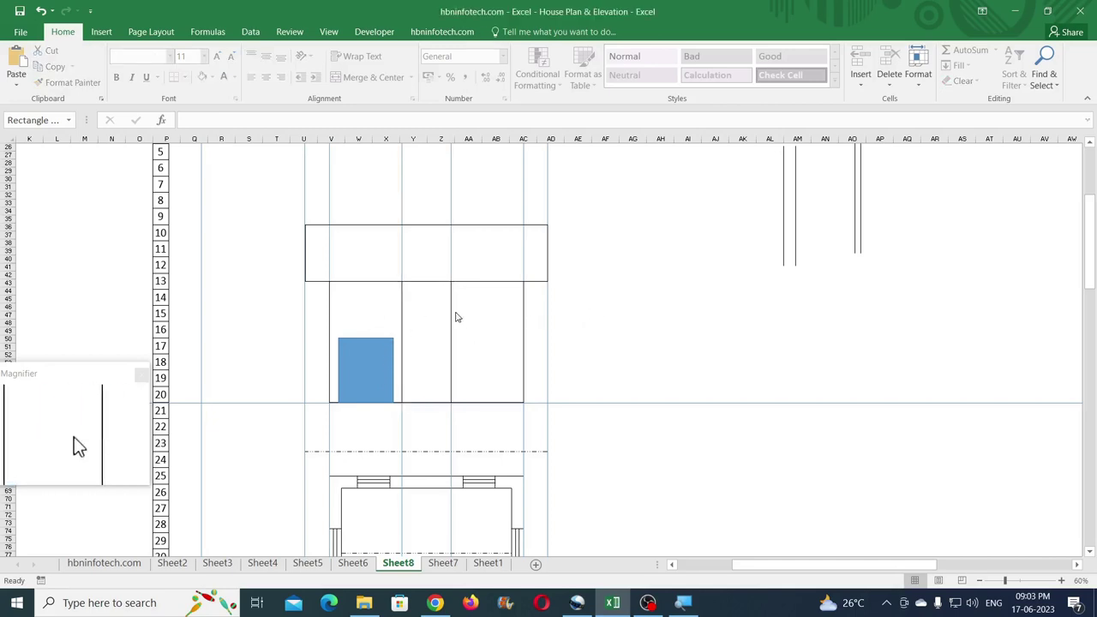
# Step: Copy the wider pair of vertical lines to the empty area beside the elevation and ungroup the copy
pyautogui.click(785, 246)
pyautogui.moveTo(783, 241); pyautogui.dragTo(669, 339)
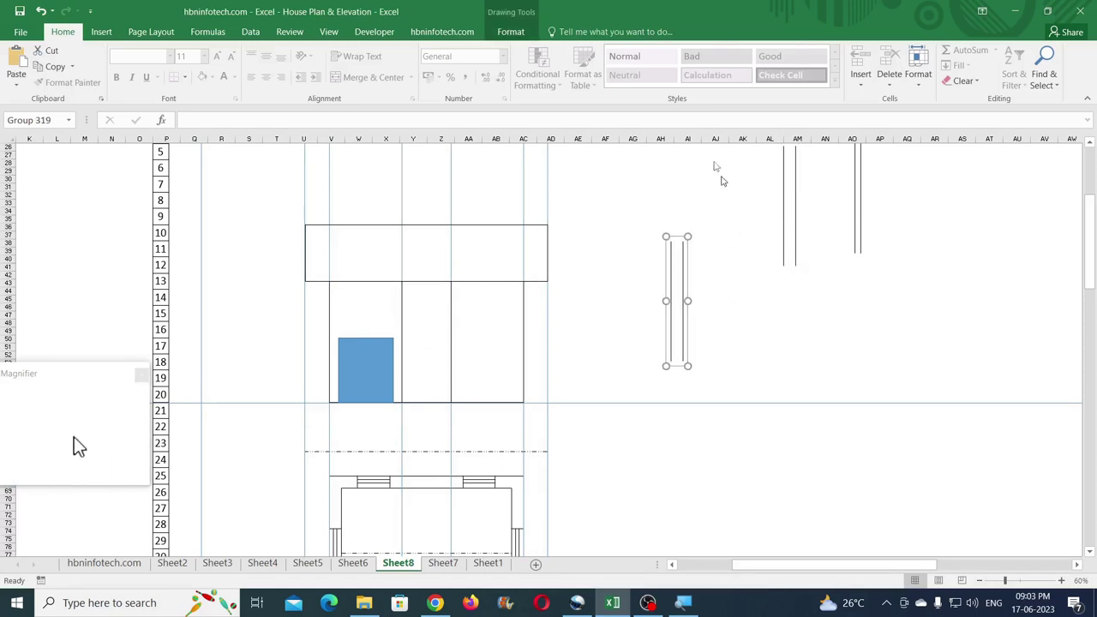
pyautogui.click(511, 32)
pyautogui.click(915, 76)
pyautogui.click(938, 137)
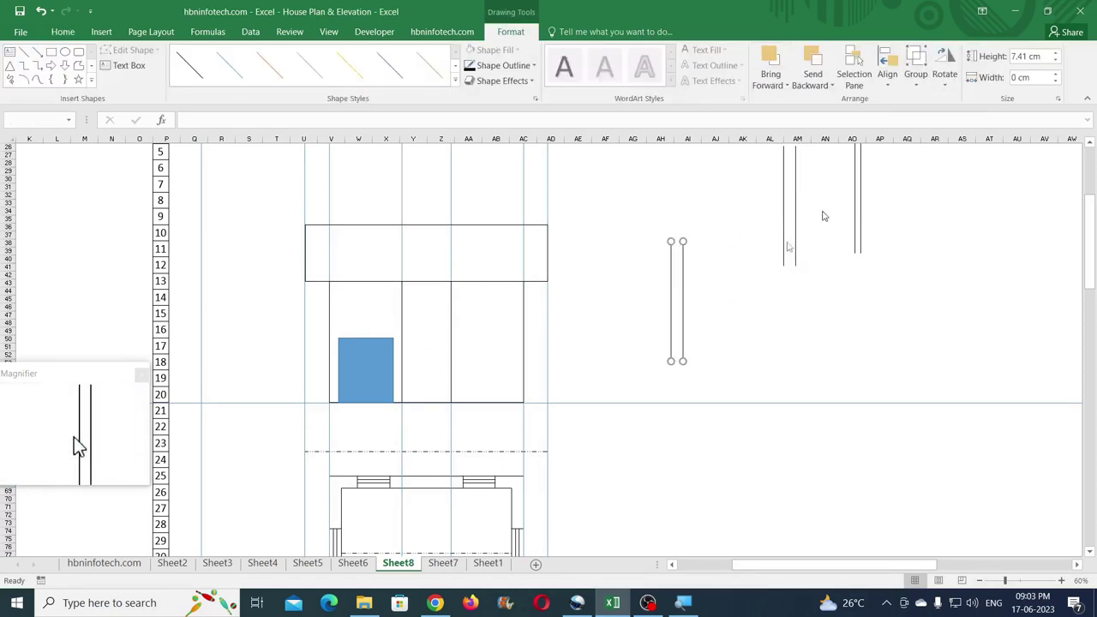
# Step: Rotate the left loose line to horizontal, fit it at the measuring rectangle's top between wall and entrance, and copy it to the right wall section
pyautogui.click(691, 290)
pyautogui.click(672, 290)
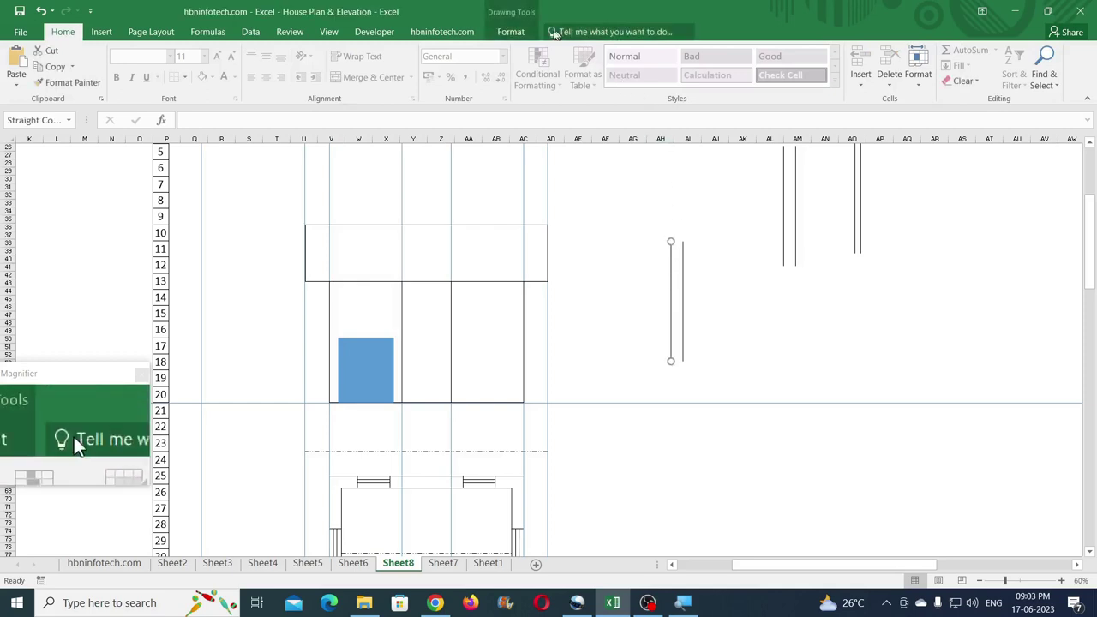
pyautogui.click(511, 31)
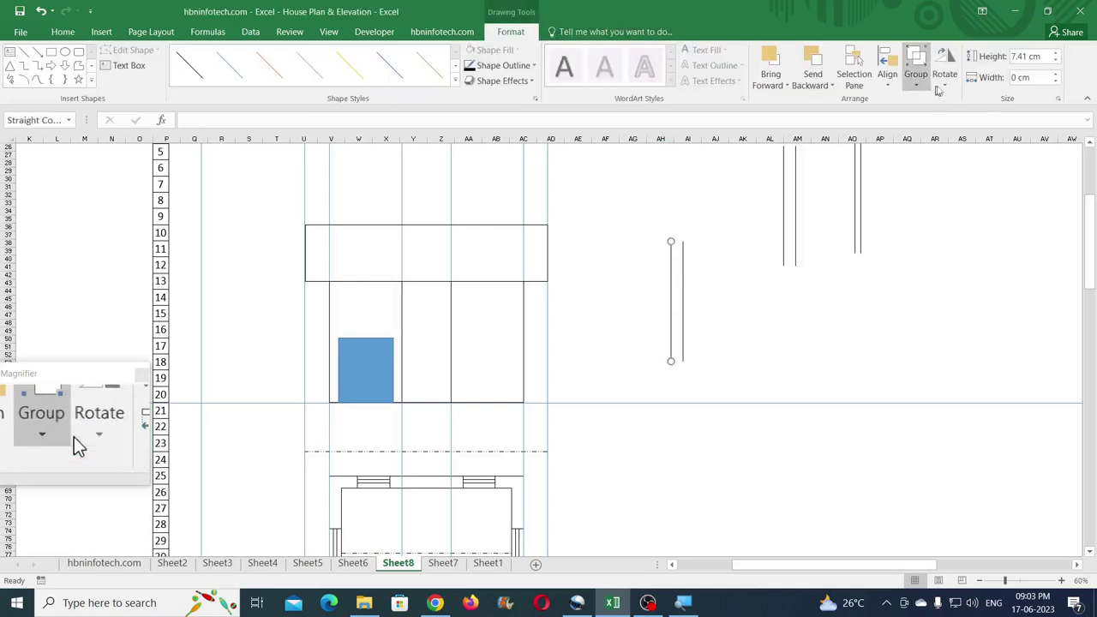
pyautogui.click(944, 76)
pyautogui.click(986, 100)
pyautogui.moveTo(715, 301); pyautogui.dragTo(494, 328)
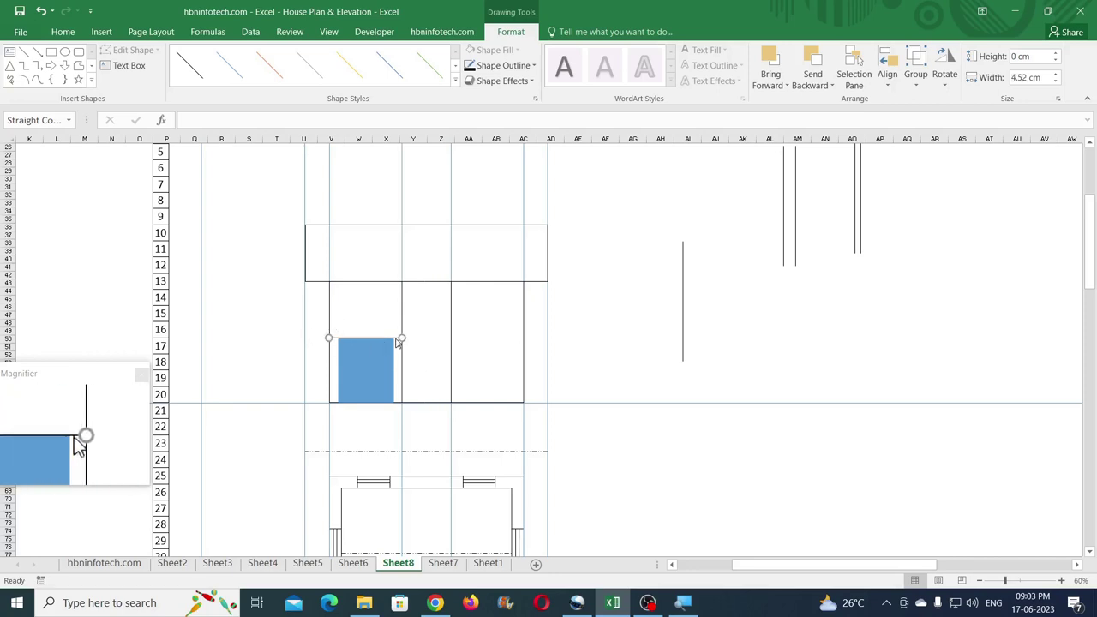
pyautogui.moveTo(506, 349); pyautogui.dragTo(519, 353)
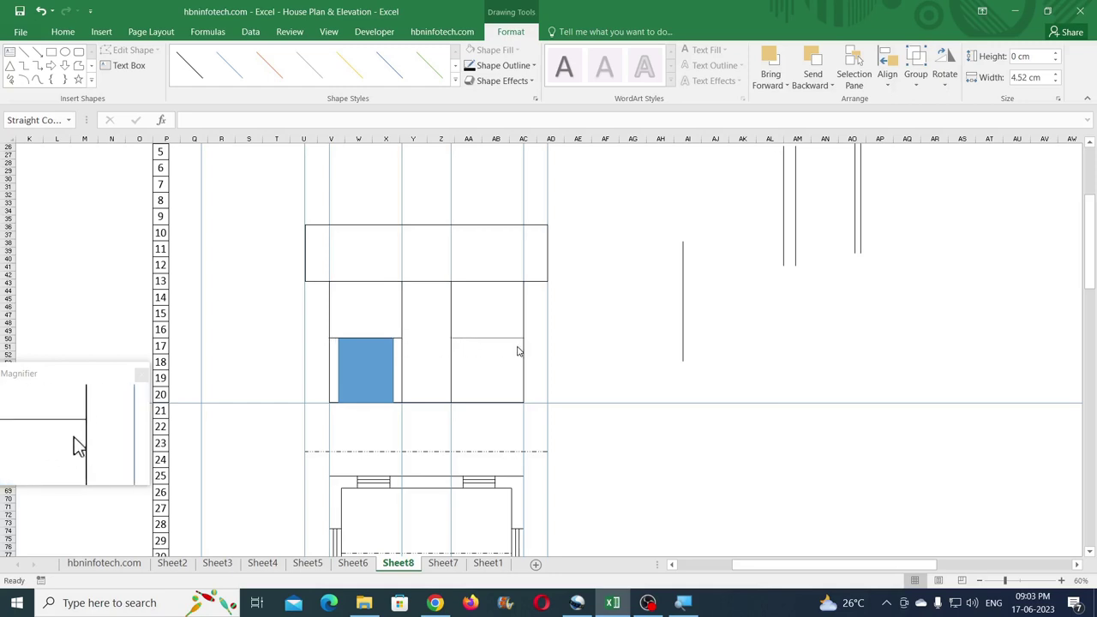
# Step: Delete the blue measuring rectangle from the elevation's left wall section
pyautogui.click(374, 420)
pyautogui.click(382, 372)
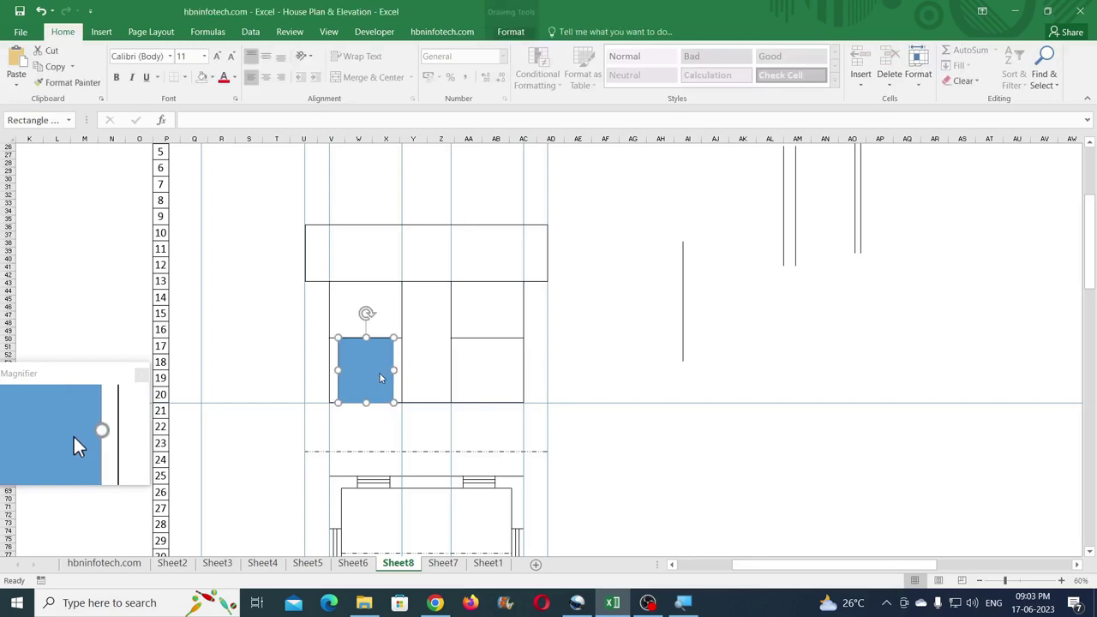
pyautogui.press('Delete')
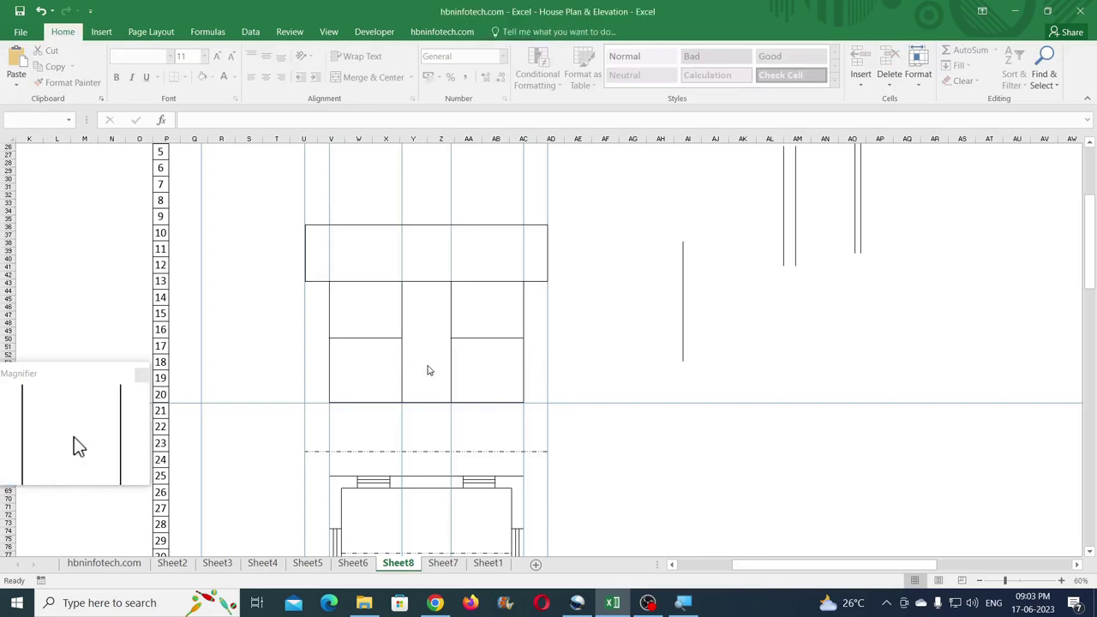
# Step: Delete the six vertical guide lines projected through the elevation and the horizontal guide line along its base
pyautogui.scroll(-3, 429, 369)
pyautogui.scroll(-4, 431, 366)
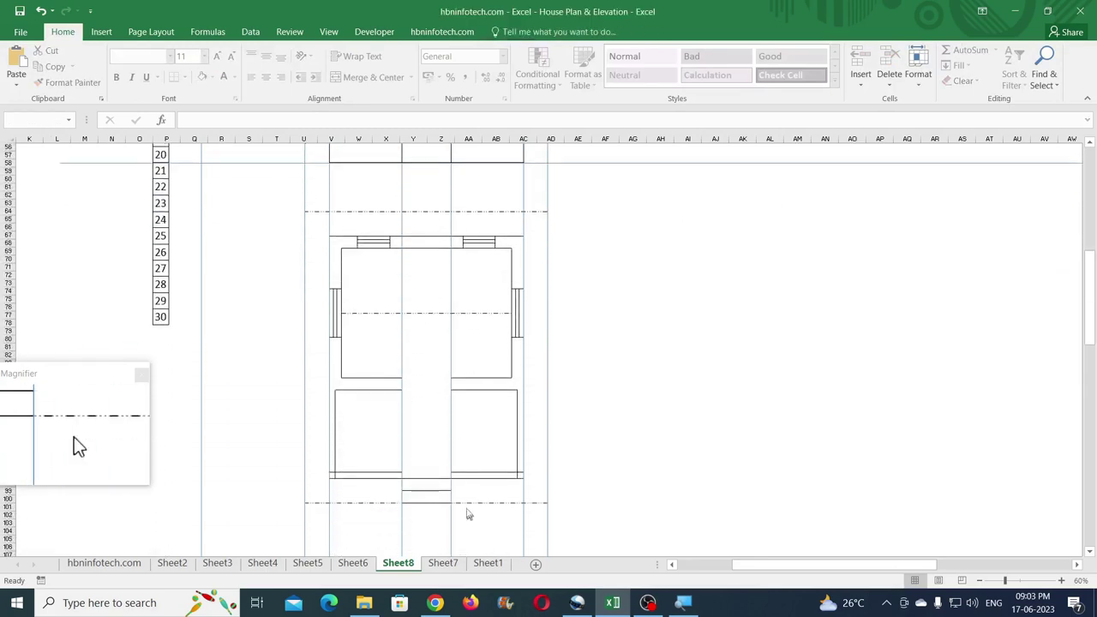
pyautogui.scroll(9, 462, 404)
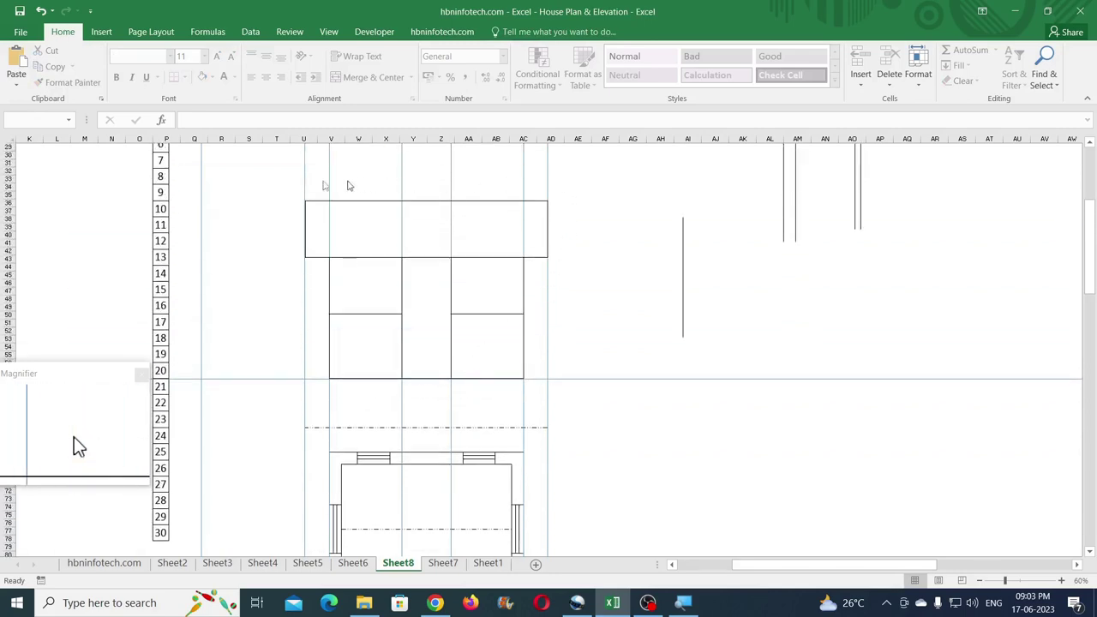
pyautogui.scroll(2, 544, 233)
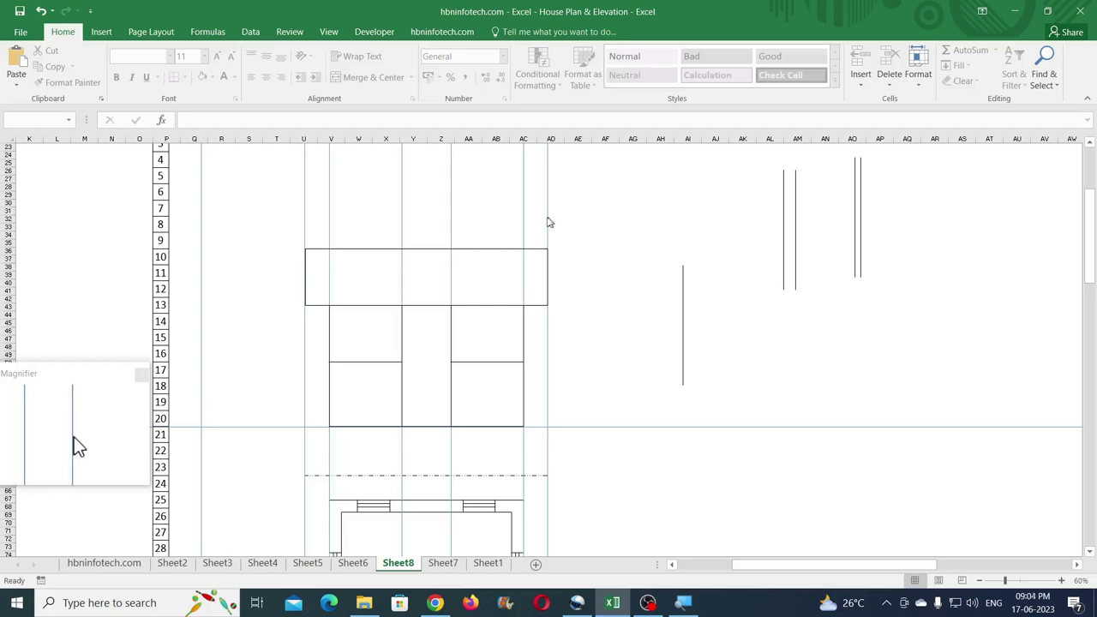
pyautogui.click(547, 221)
pyautogui.press('Delete')
pyautogui.click(523, 225)
pyautogui.press('Delete')
pyautogui.click(451, 221)
pyautogui.press('Delete')
pyautogui.click(402, 224)
pyautogui.press('Delete')
pyautogui.click(330, 225)
pyautogui.press('Delete')
pyautogui.click(306, 226)
pyautogui.press('Delete')
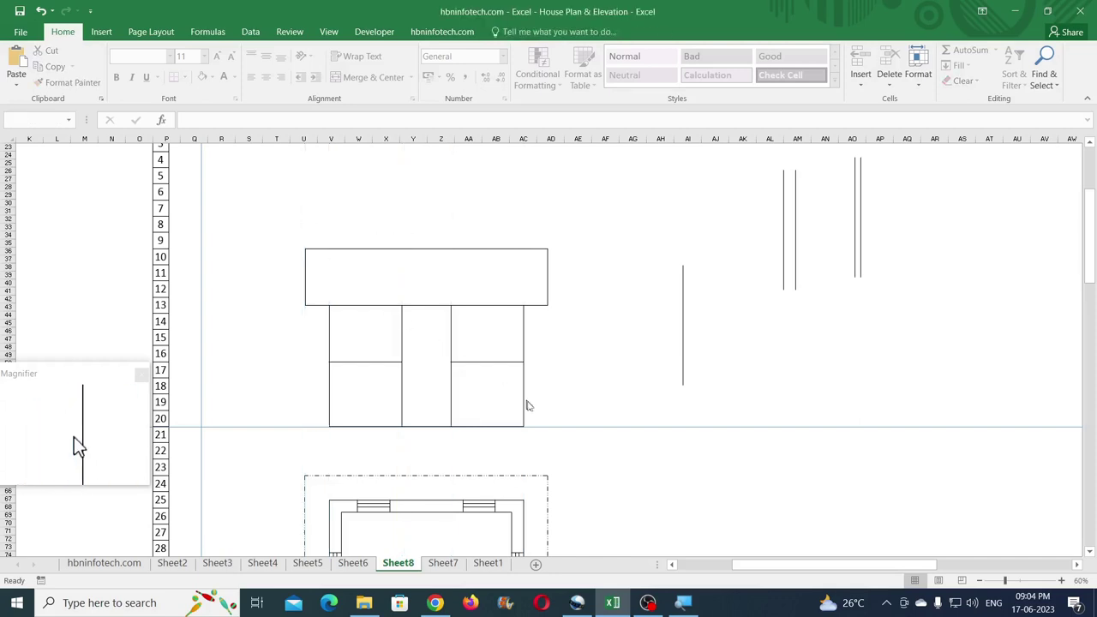
pyautogui.click(546, 427)
pyautogui.press('Delete')
# Step: Ungroup the floor plan below the elevation
pyautogui.scroll(-2, 549, 424)
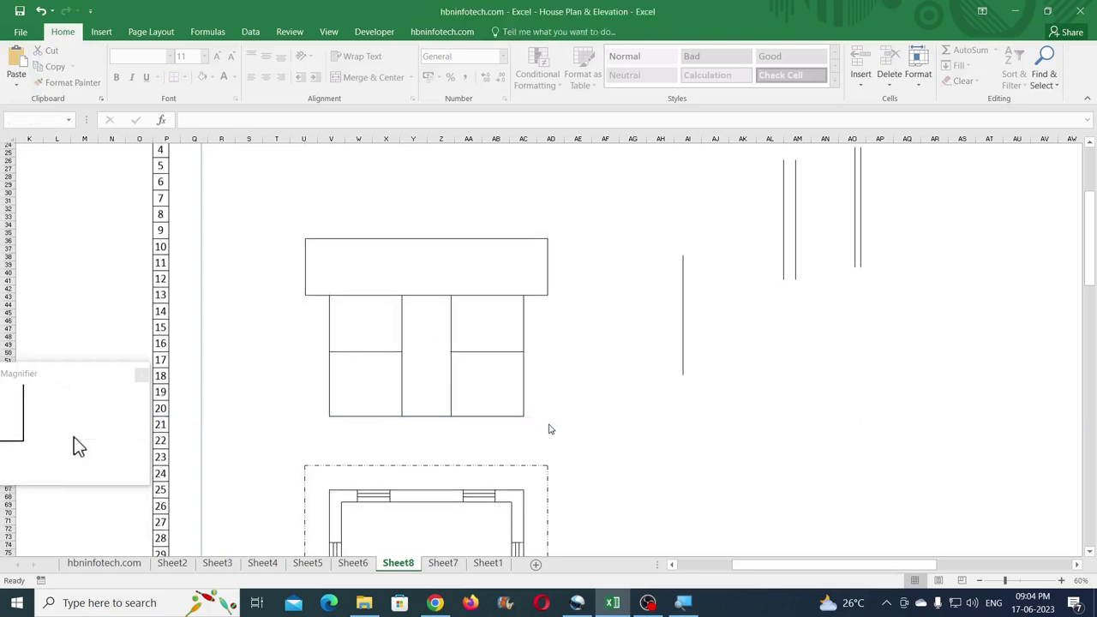
pyautogui.scroll(-5, 548, 420)
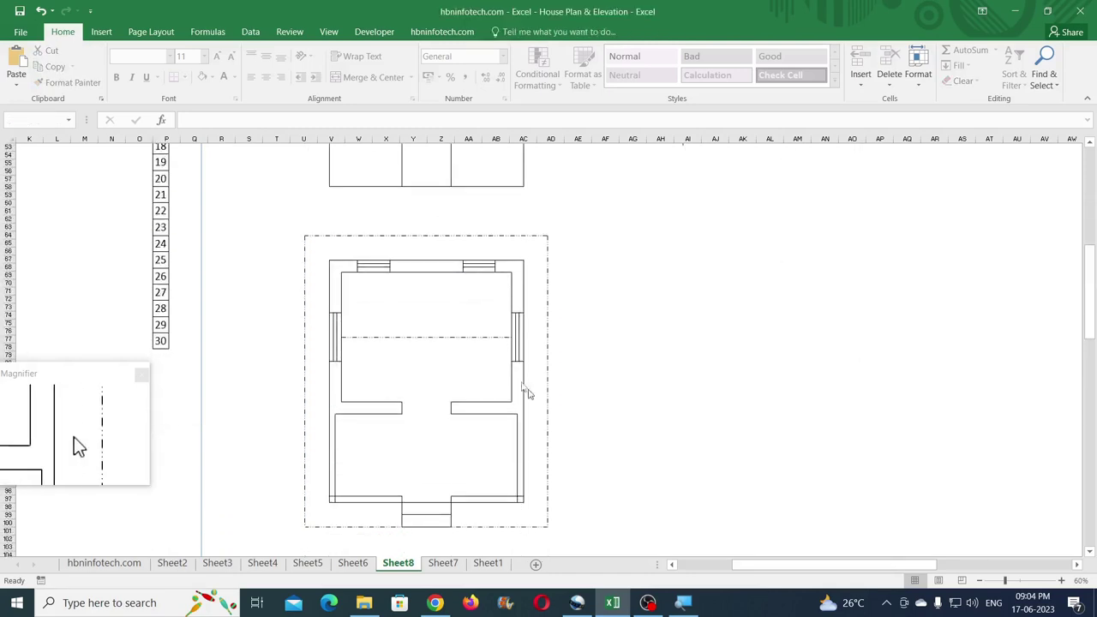
pyautogui.click(488, 271)
pyautogui.scroll(-3, 512, 274)
pyautogui.scroll(2, 510, 275)
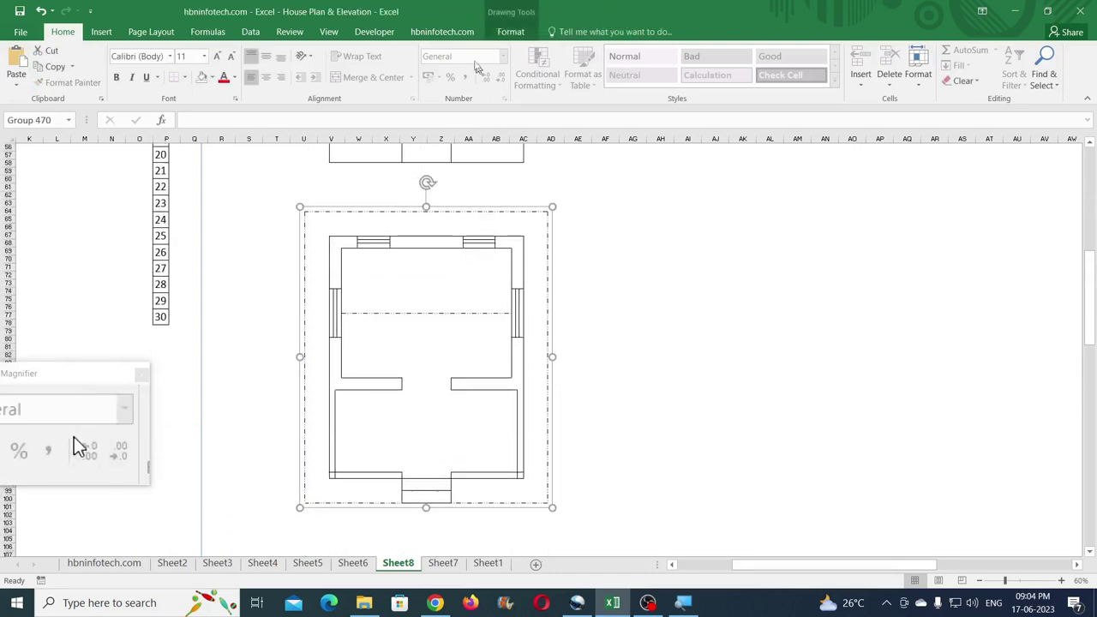
pyautogui.click(511, 32)
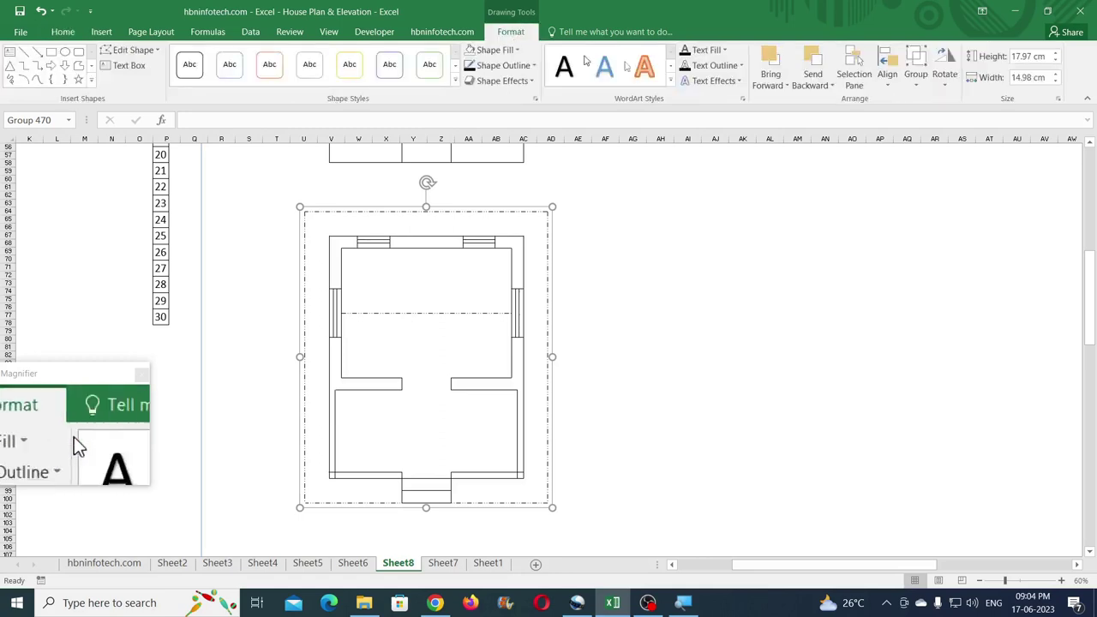
pyautogui.click(914, 85)
pyautogui.click(938, 136)
# Step: Copy the entrance steps from the floor plan into the elevation's central entrance opening, just above its base line
pyautogui.click(409, 486)
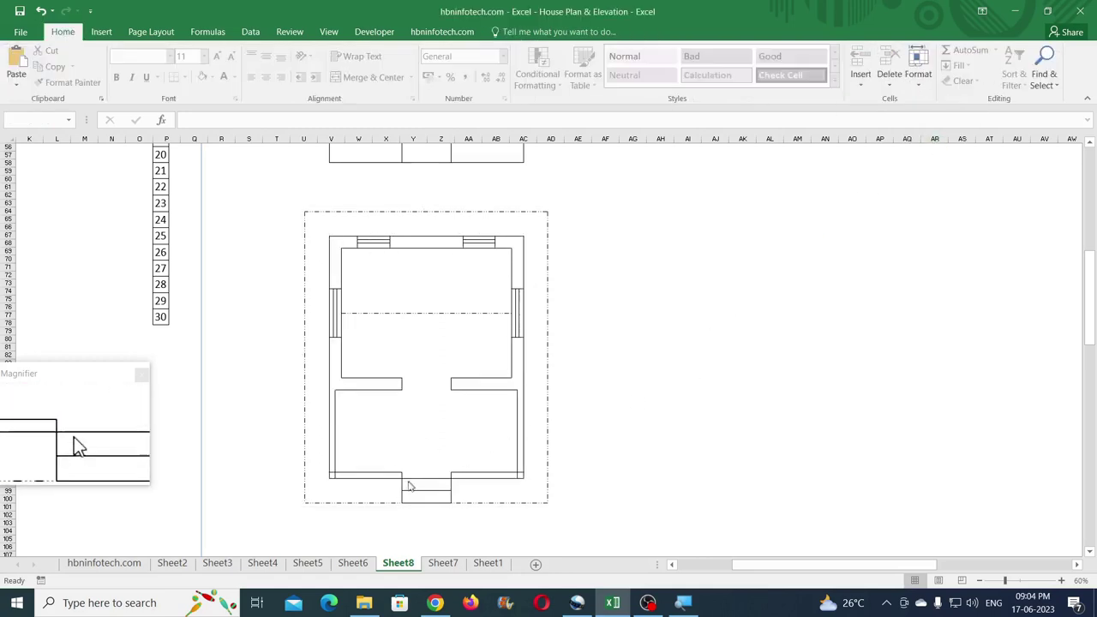
pyautogui.click(411, 494)
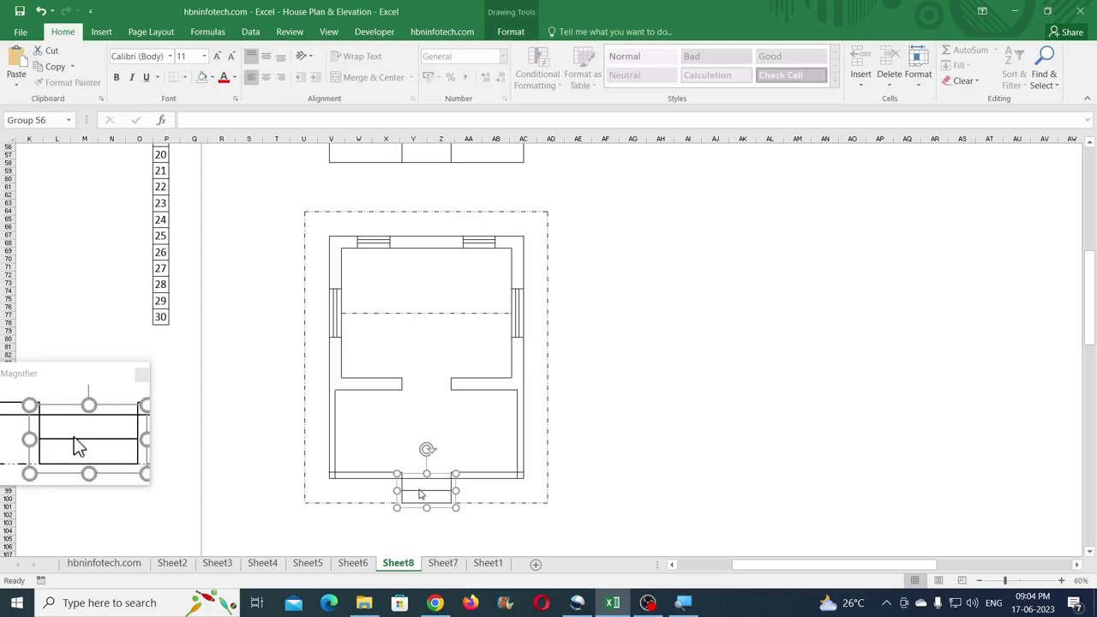
pyautogui.moveTo(420, 494); pyautogui.dragTo(617, 228)
pyautogui.scroll(4, 625, 269)
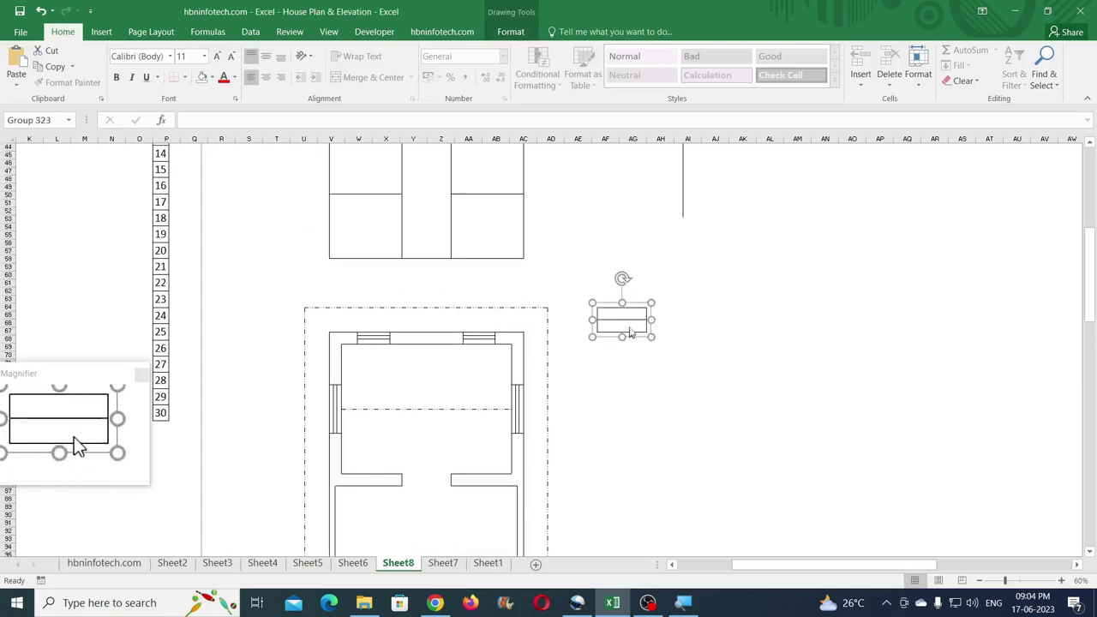
pyautogui.moveTo(629, 319); pyautogui.dragTo(434, 244)
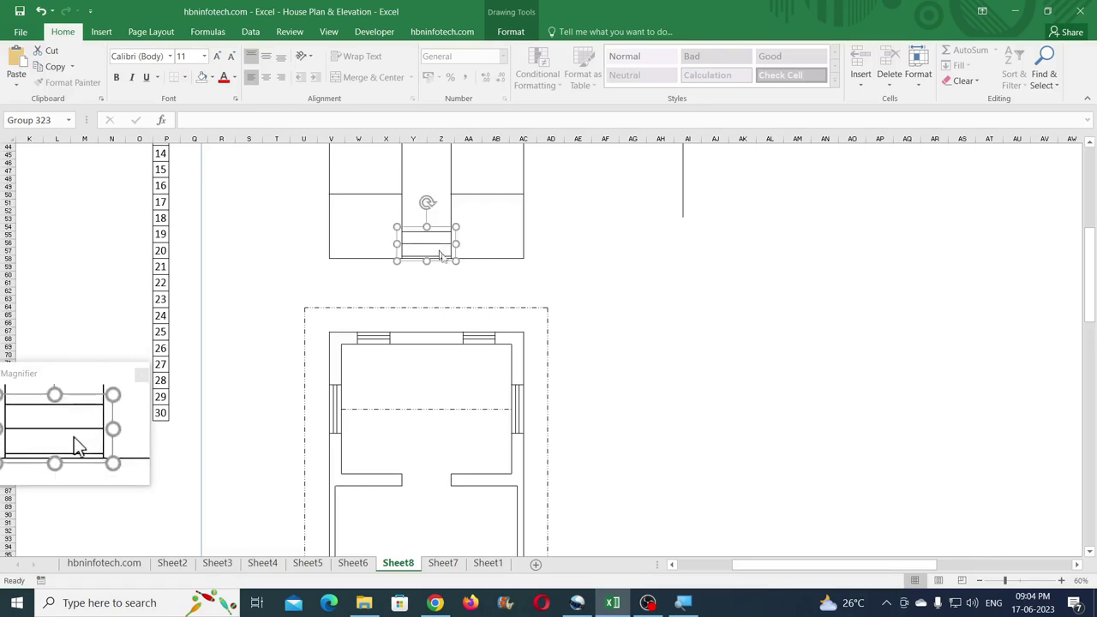
# Step: Align the copied entrance steps exactly with the elevation's base line and the two entrance edges
pyautogui.click(1063, 581)
pyautogui.click(1062, 581)
pyautogui.click(1062, 581)
pyautogui.click(1062, 581)
pyautogui.click(1062, 581)
pyautogui.click(1063, 581)
pyautogui.click(1062, 581)
pyautogui.scroll(3, 436, 384)
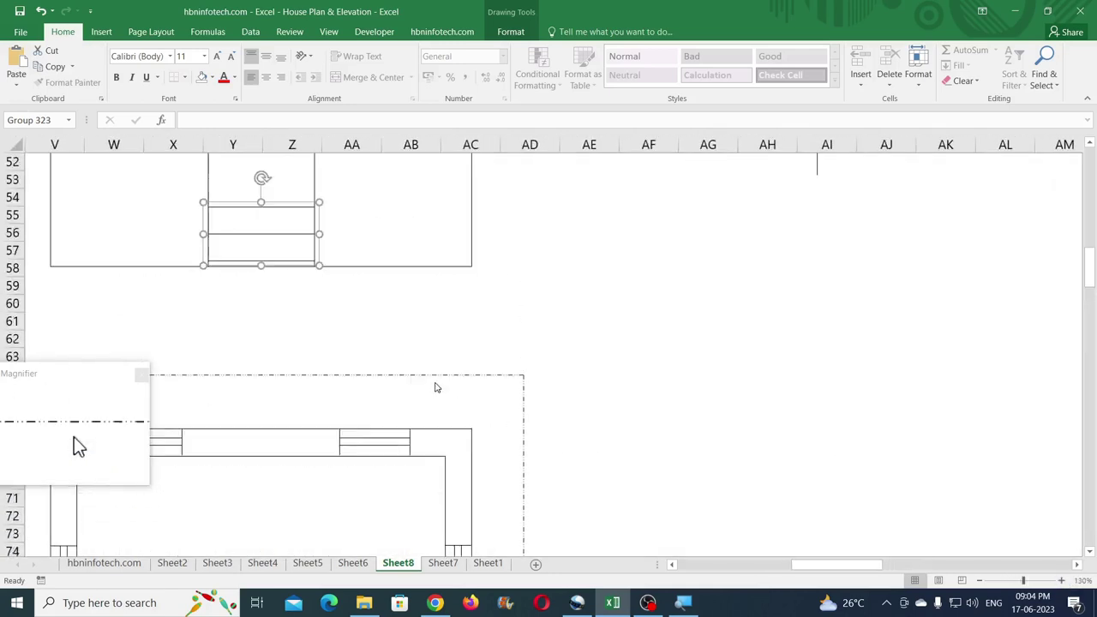
pyautogui.moveTo(292, 312); pyautogui.dragTo(292, 319)
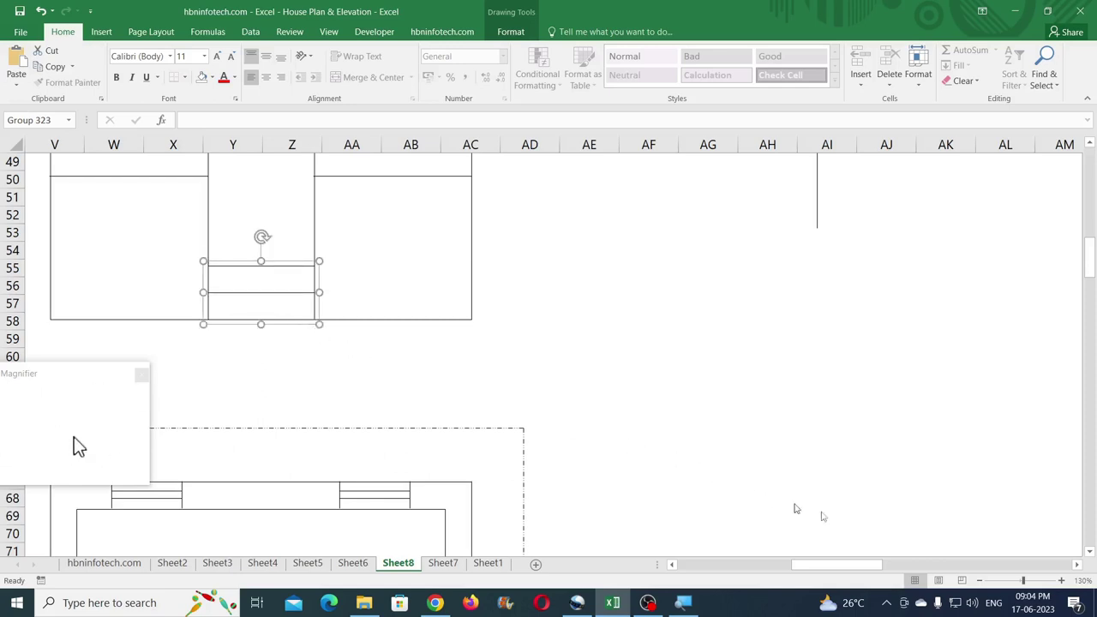
pyautogui.click(980, 581)
pyautogui.click(980, 581)
pyautogui.click(980, 581)
pyautogui.click(980, 581)
pyautogui.click(980, 580)
pyautogui.click(980, 581)
pyautogui.click(980, 580)
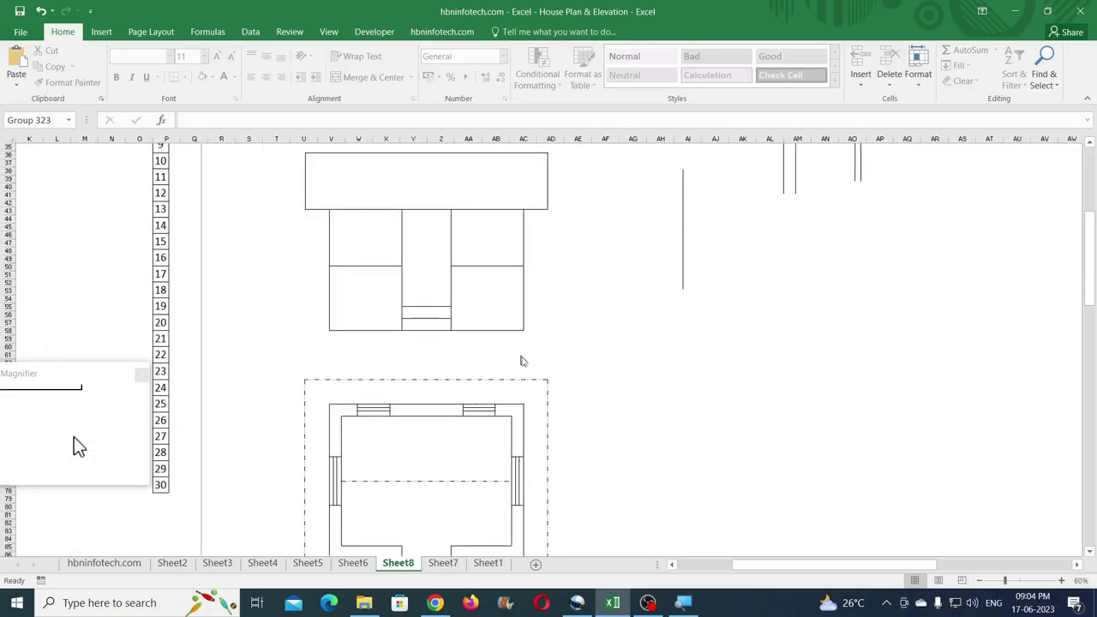
# Step: Check the reference front and side elevations on Sheet6, then return to Sheet8
pyautogui.scroll(2, 520, 360)
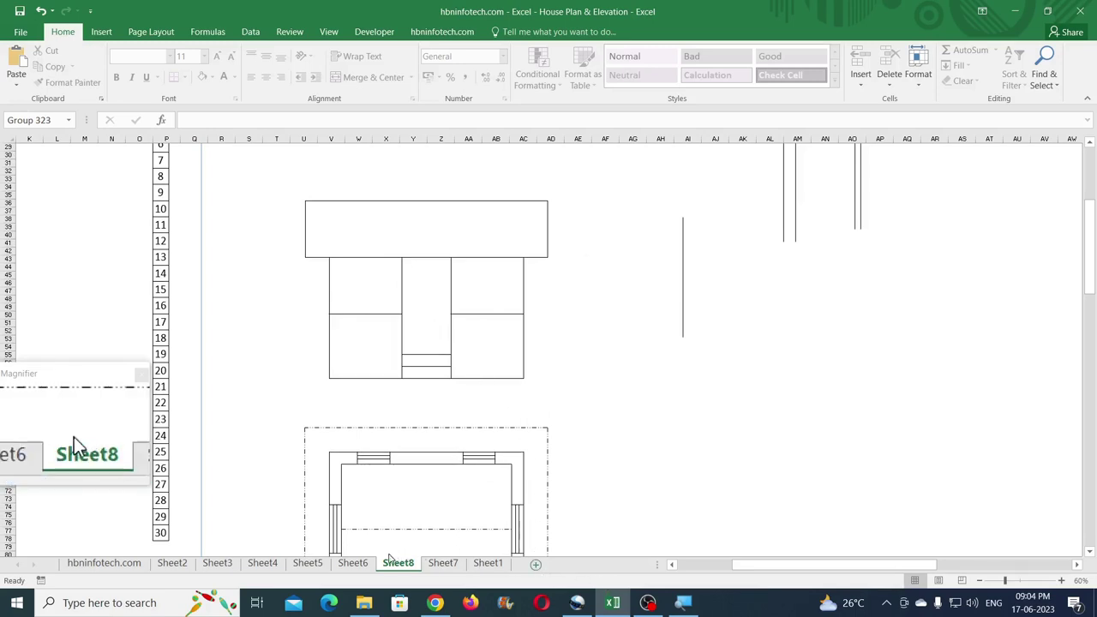
pyautogui.click(352, 563)
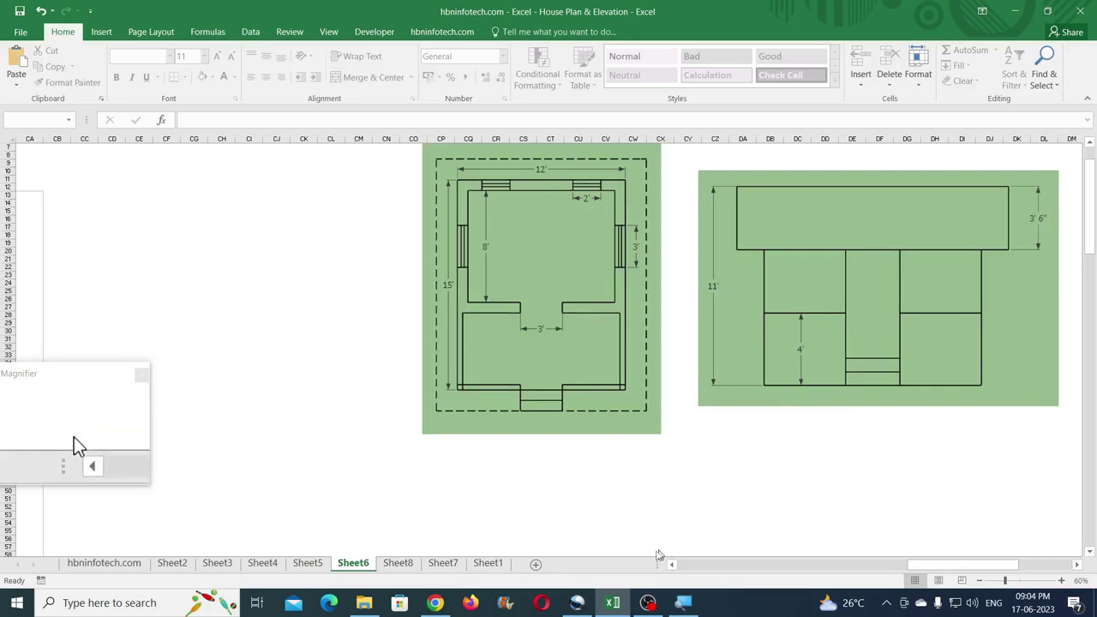
pyautogui.moveTo(1022, 565); pyautogui.dragTo(1066, 564)
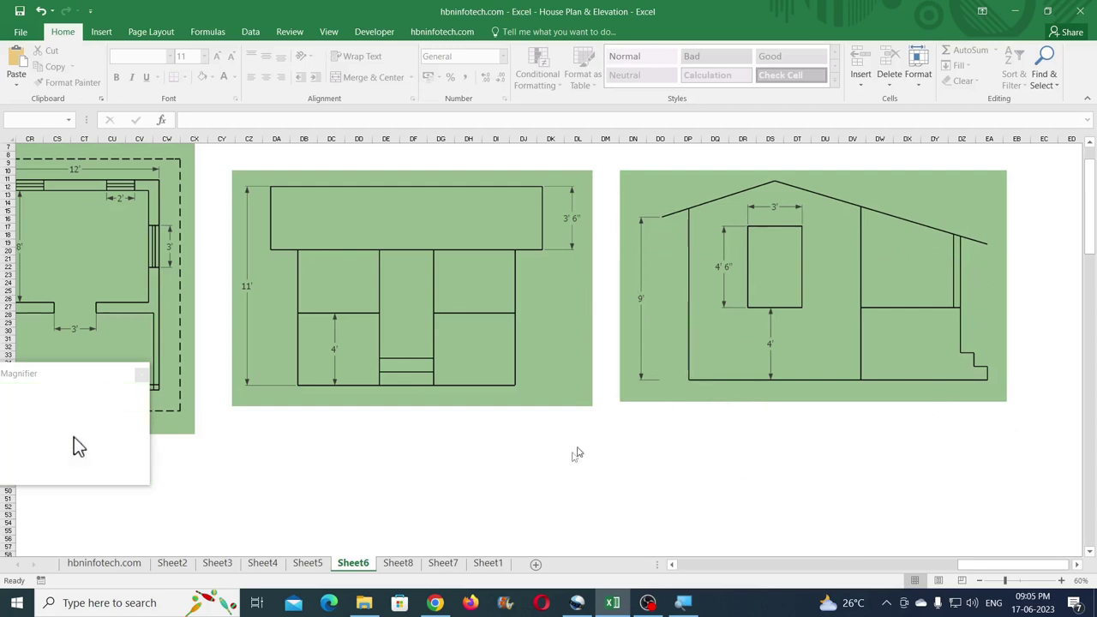
pyautogui.click(398, 563)
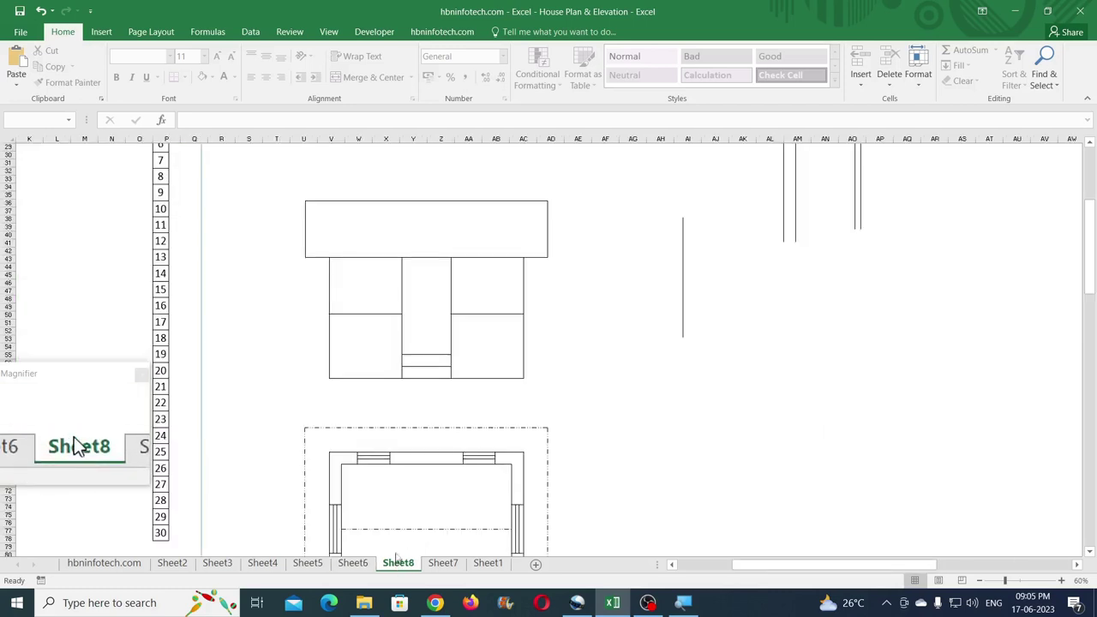
# Step: Group all parts of the floor plan, including windows, entrance steps and dashed roof outline, into one object
pyautogui.scroll(-9, 496, 377)
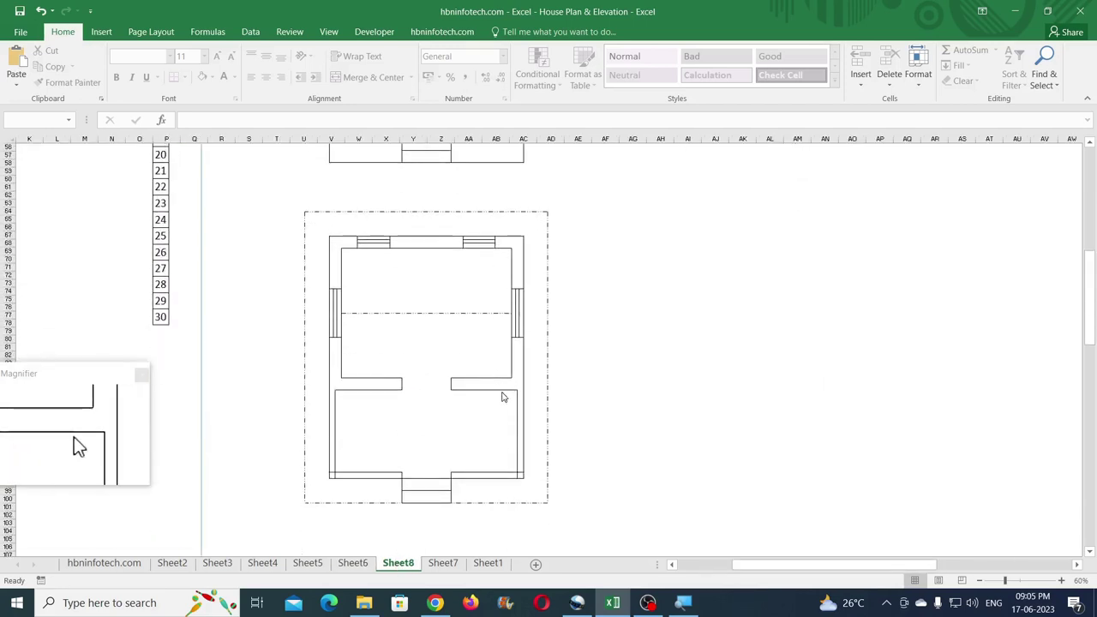
pyautogui.scroll(8, 503, 396)
pyautogui.scroll(-6, 503, 396)
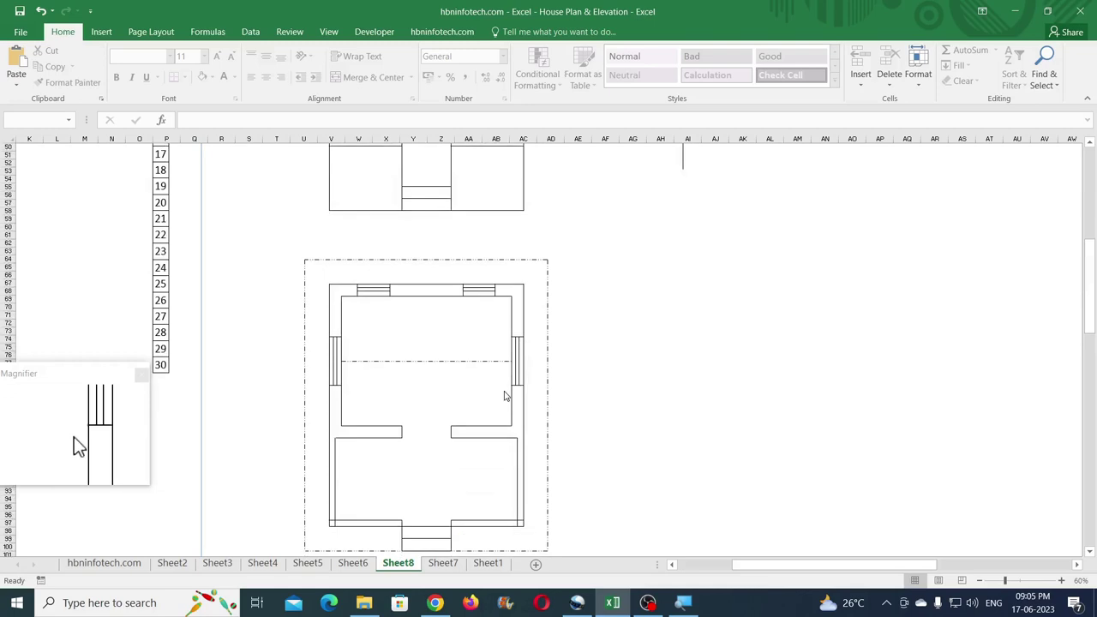
pyautogui.scroll(-3, 506, 390)
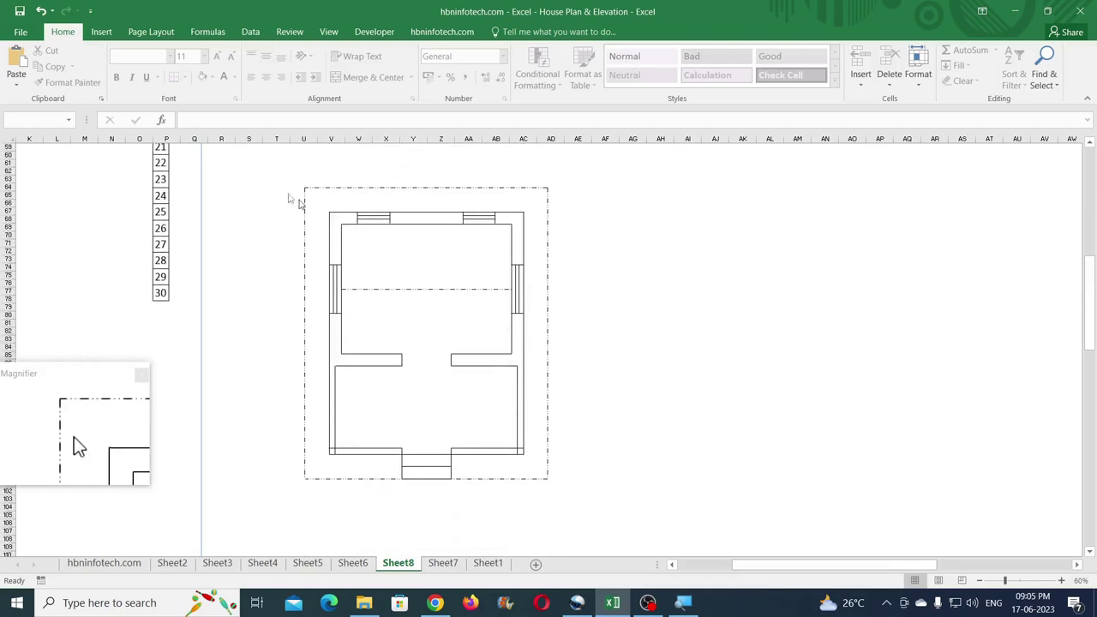
pyautogui.moveTo(284, 172)
pyautogui.mouseDown()
pyautogui.moveTo(541, 382)
pyautogui.moveTo(558, 519)
pyautogui.mouseUp()
pyautogui.click(520, 33)
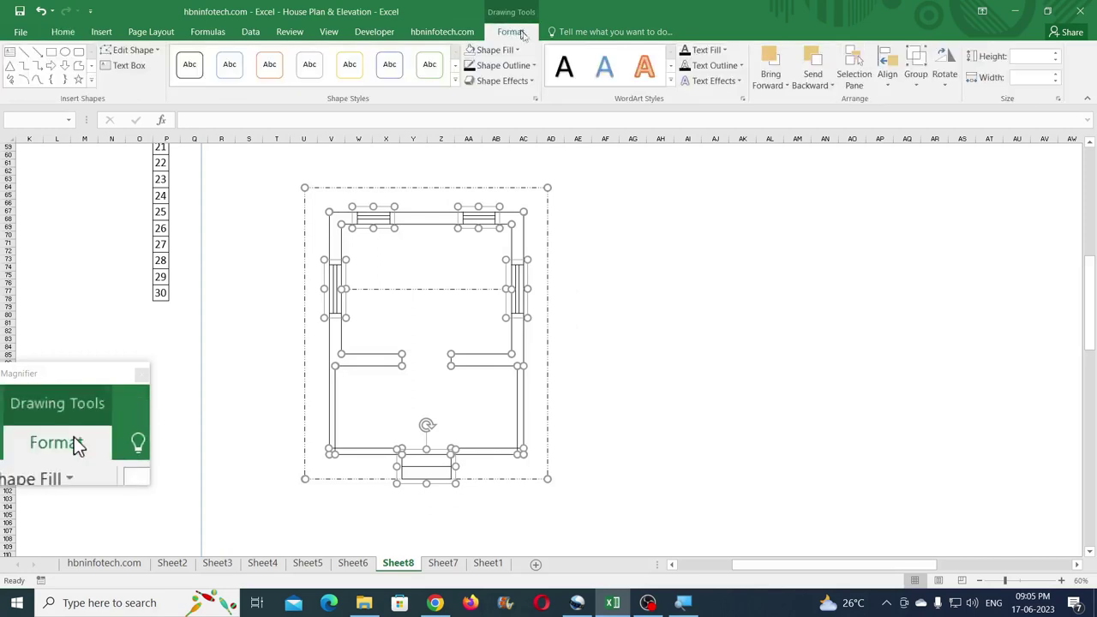
pyautogui.click(915, 82)
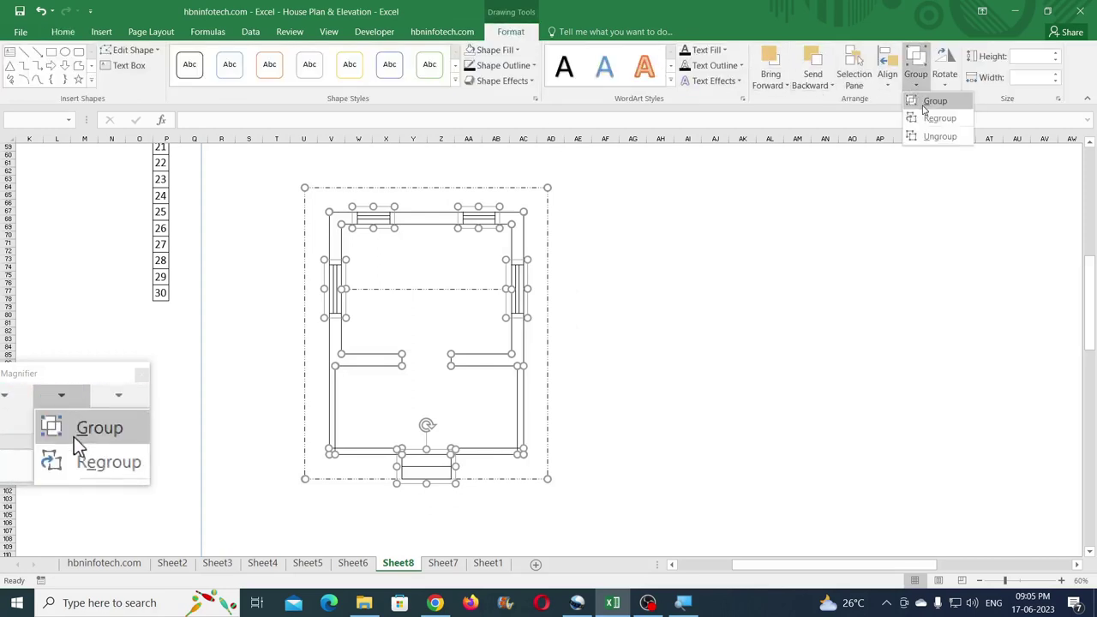
pyautogui.click(924, 109)
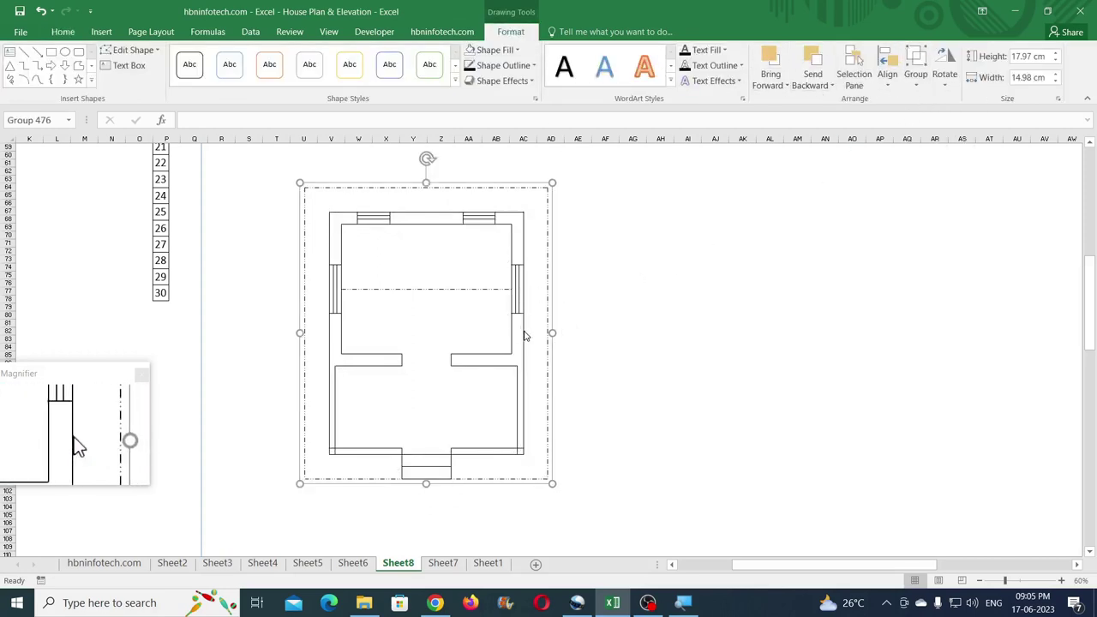
# Step: Copy the grouped floor plan level into the empty area beside it and rotate the copy left 90°
pyautogui.moveTo(525, 337); pyautogui.dragTo(915, 336)
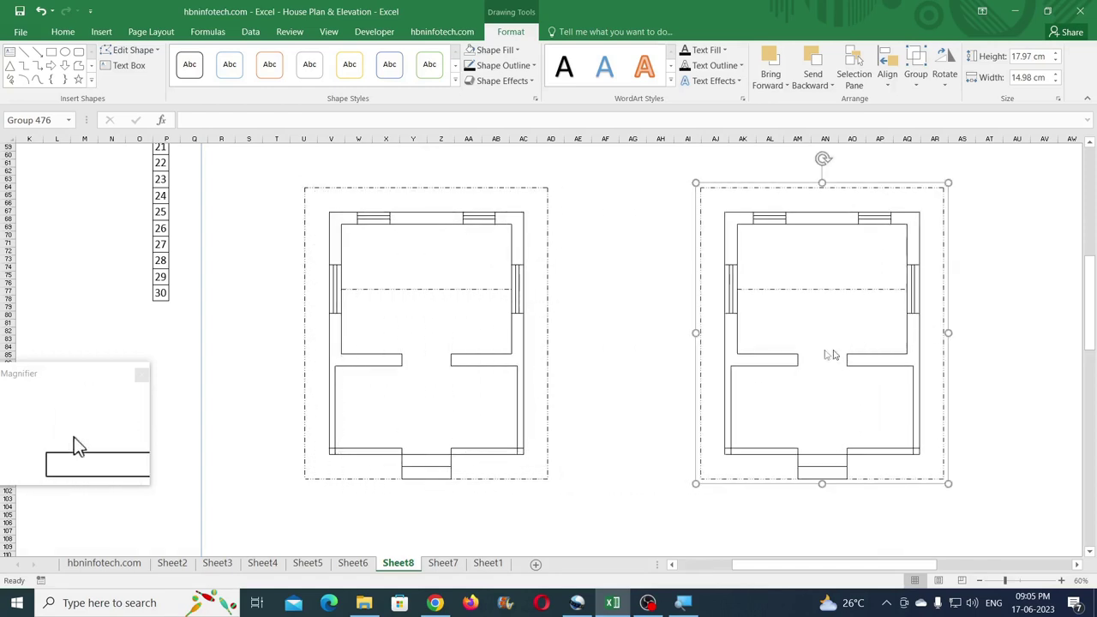
pyautogui.click(1077, 565)
pyautogui.hscroll(4, 1078, 565)
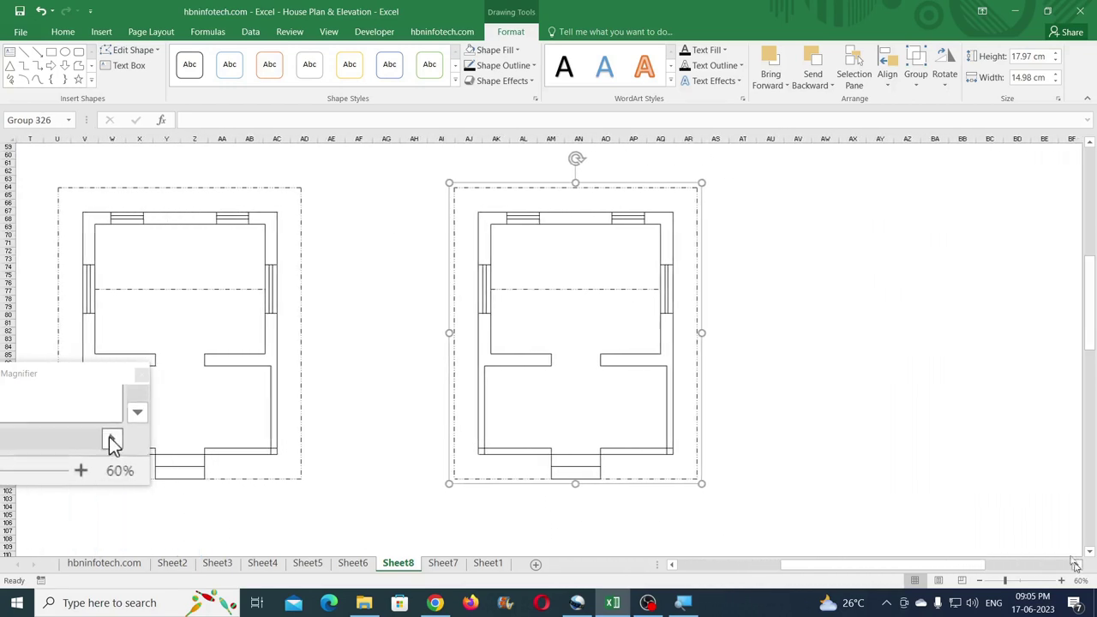
pyautogui.click(943, 66)
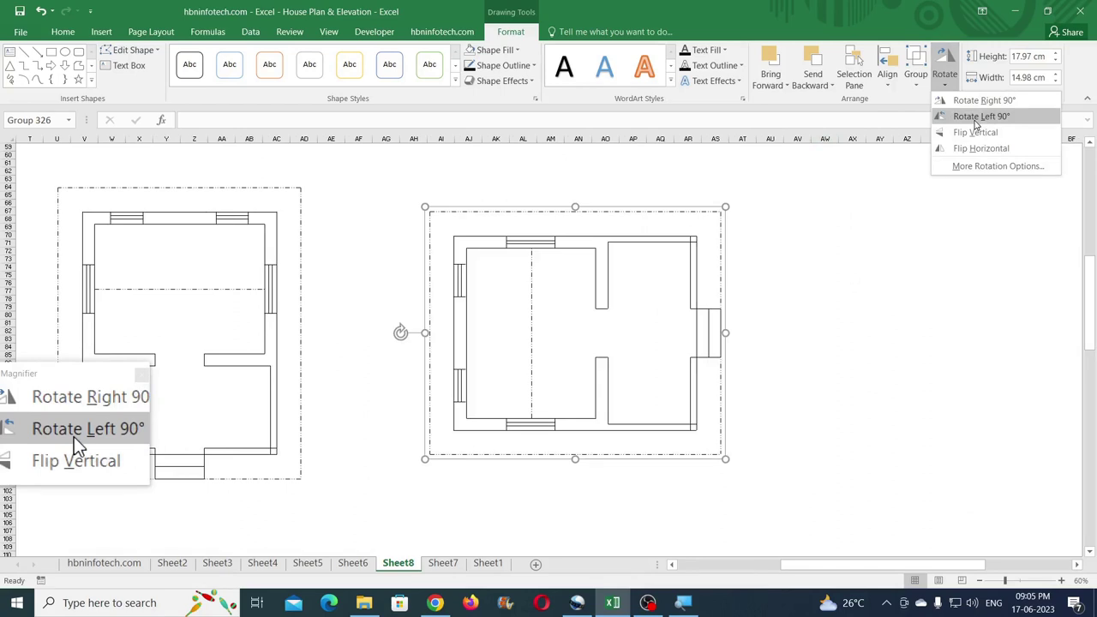
pyautogui.click(1005, 122)
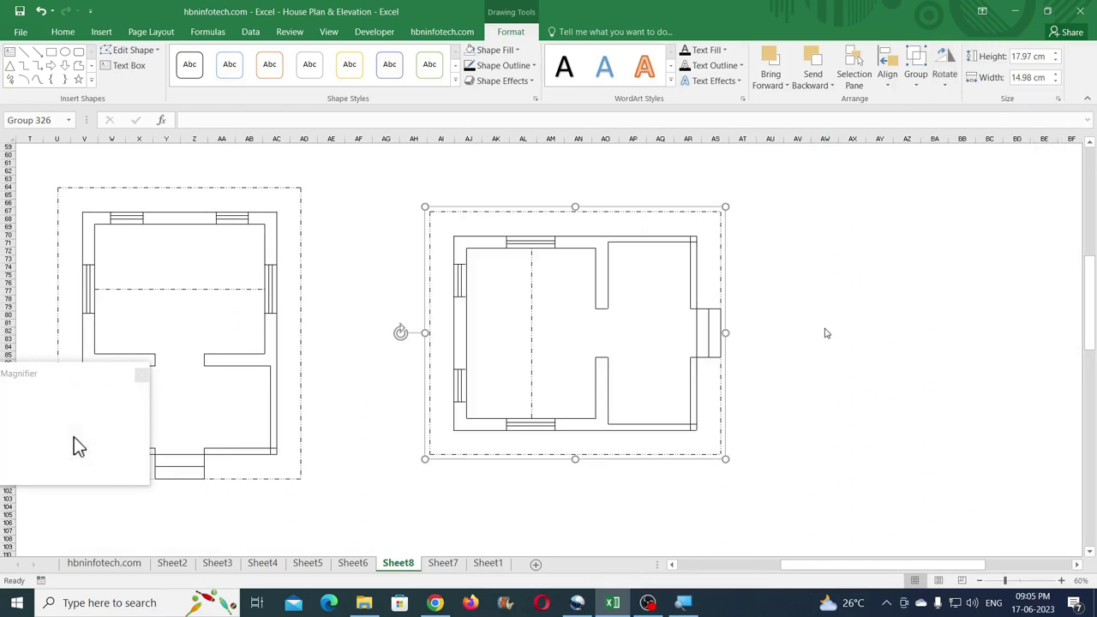
# Step: Move the loose vertical line and both line pairs together farther right, clearing the space above the rotated plan
pyautogui.click(822, 329)
pyautogui.scroll(4, 742, 380)
pyautogui.scroll(3, 743, 379)
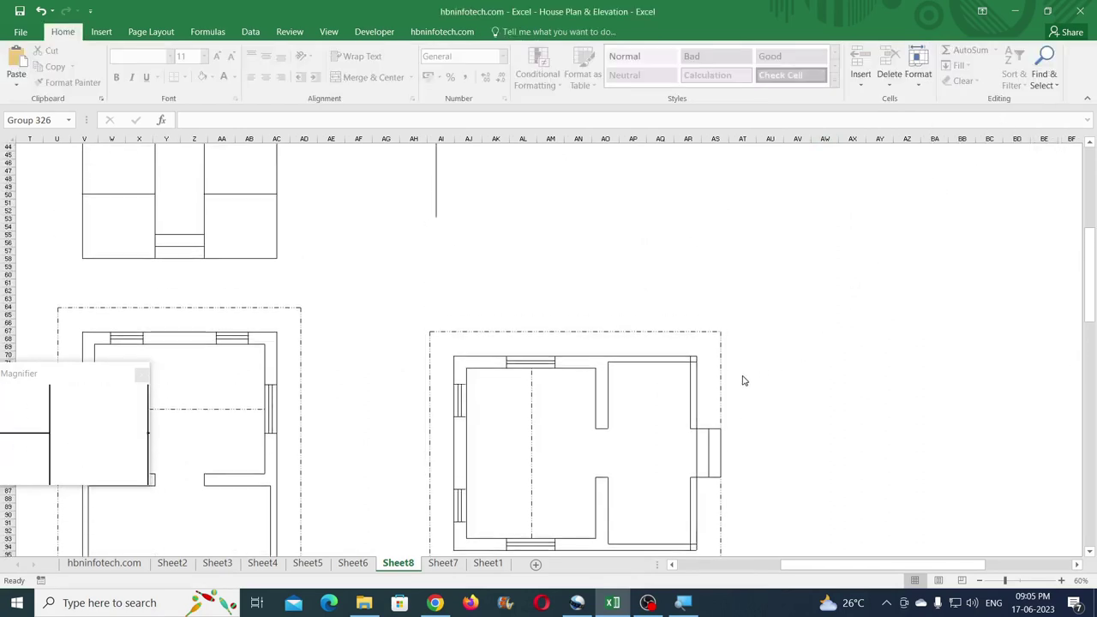
pyautogui.scroll(5, 743, 379)
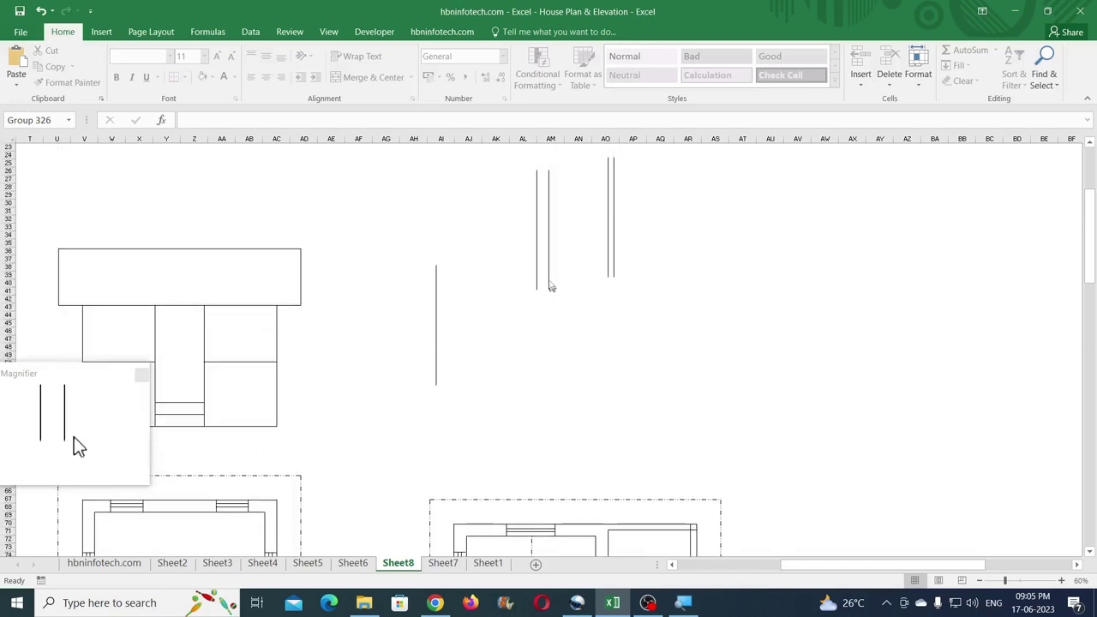
pyautogui.moveTo(424, 155)
pyautogui.mouseDown()
pyautogui.moveTo(681, 306)
pyautogui.moveTo(691, 434)
pyautogui.mouseUp()
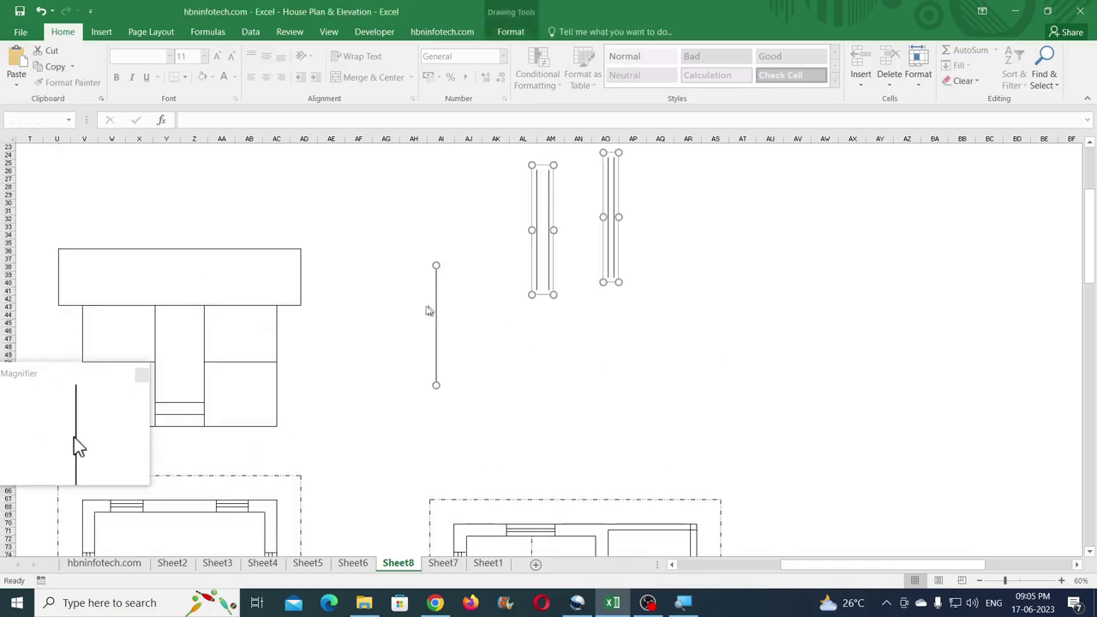
pyautogui.moveTo(437, 306); pyautogui.dragTo(895, 307)
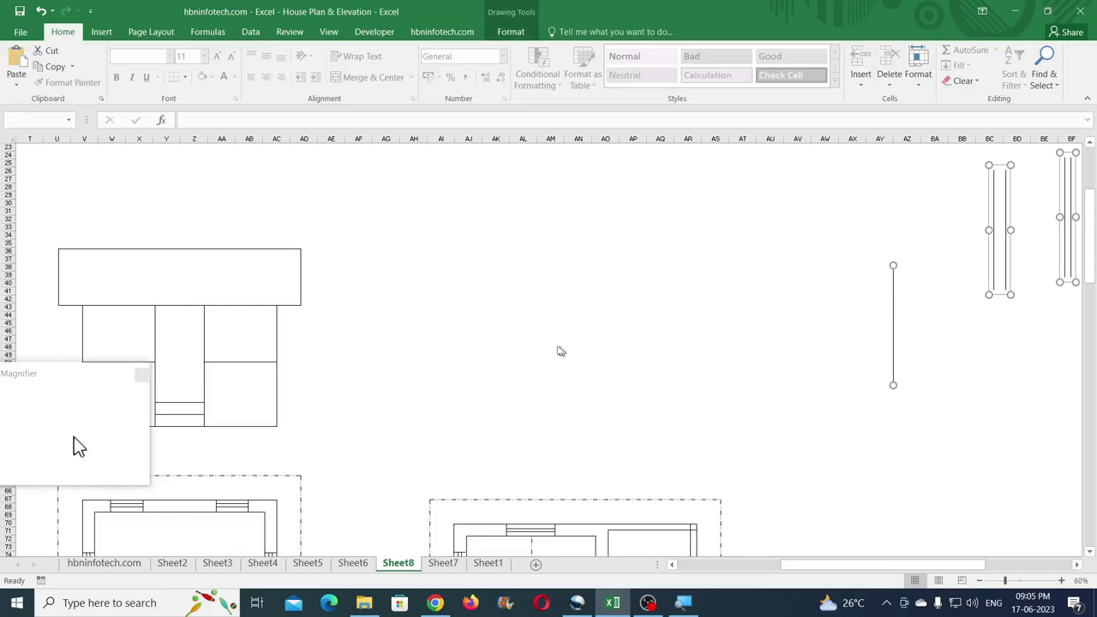
# Step: Place a horizontal construction line exactly along the base of the front elevation, running across above the rotated plan
pyautogui.scroll(3, 552, 344)
pyautogui.scroll(1, 552, 345)
pyautogui.click(549, 198)
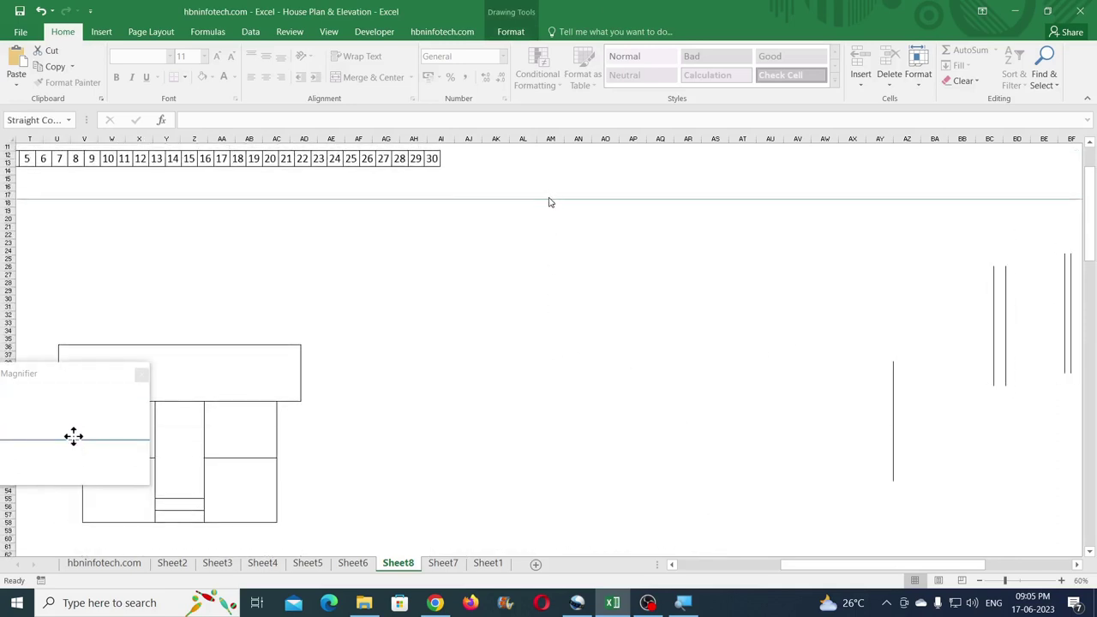
pyautogui.moveTo(550, 202); pyautogui.dragTo(557, 456)
pyautogui.scroll(-4, 663, 389)
pyautogui.moveTo(797, 564); pyautogui.dragTo(694, 564)
pyautogui.moveTo(520, 360); pyautogui.dragTo(524, 426)
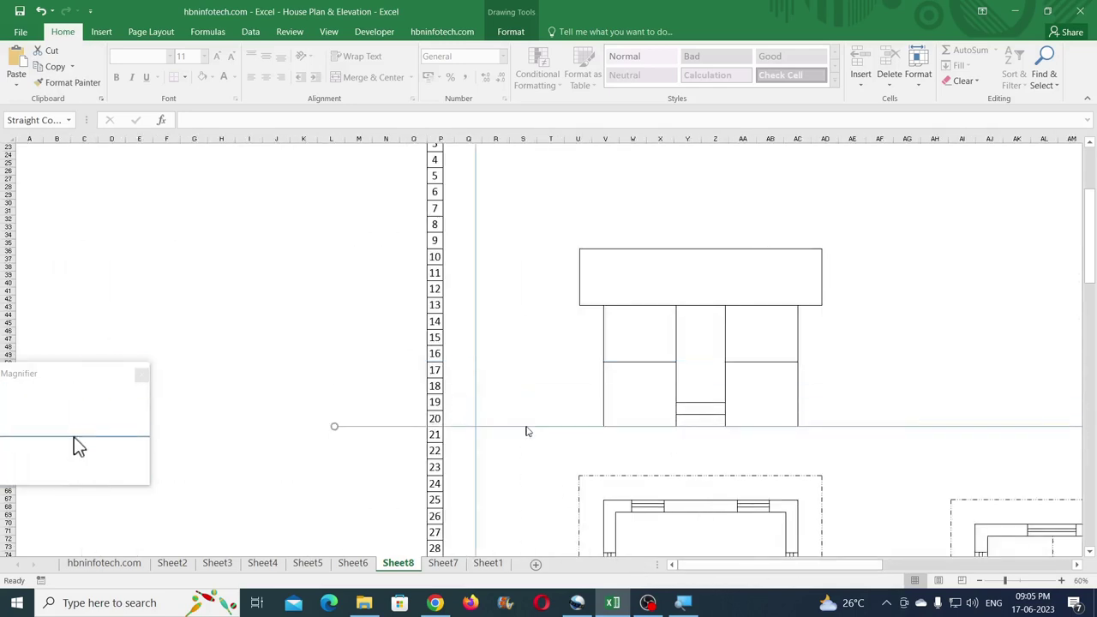
# Step: Copy the vertical construction line onto the left edge of the rotated plan's dashed roof outline
pyautogui.moveTo(784, 563); pyautogui.dragTo(797, 563)
pyautogui.click(421, 452)
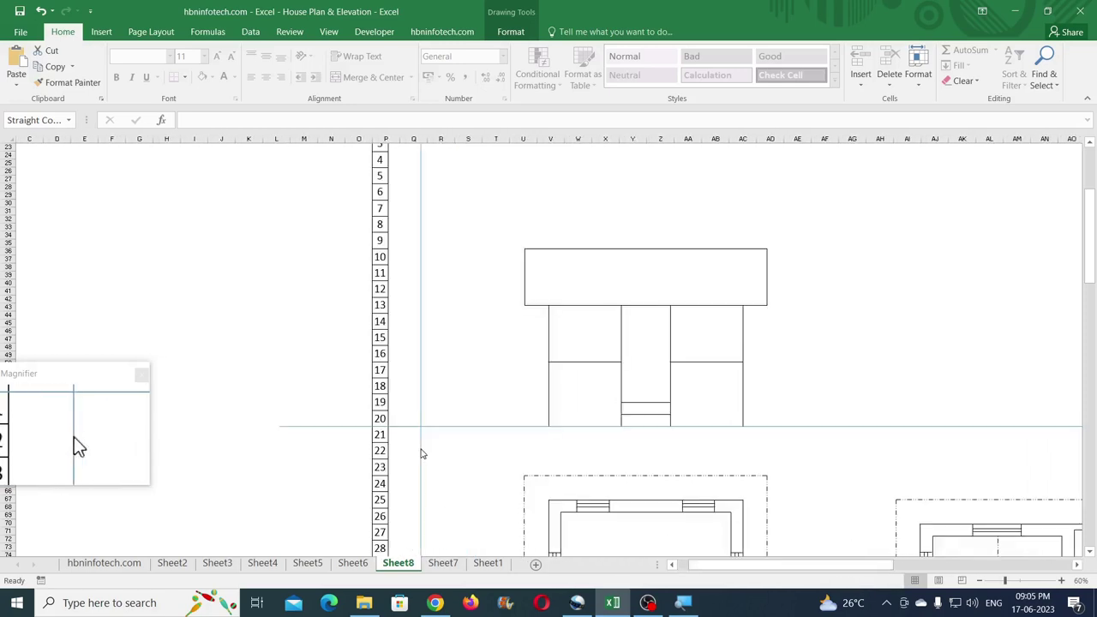
pyautogui.moveTo(420, 447); pyautogui.dragTo(897, 459)
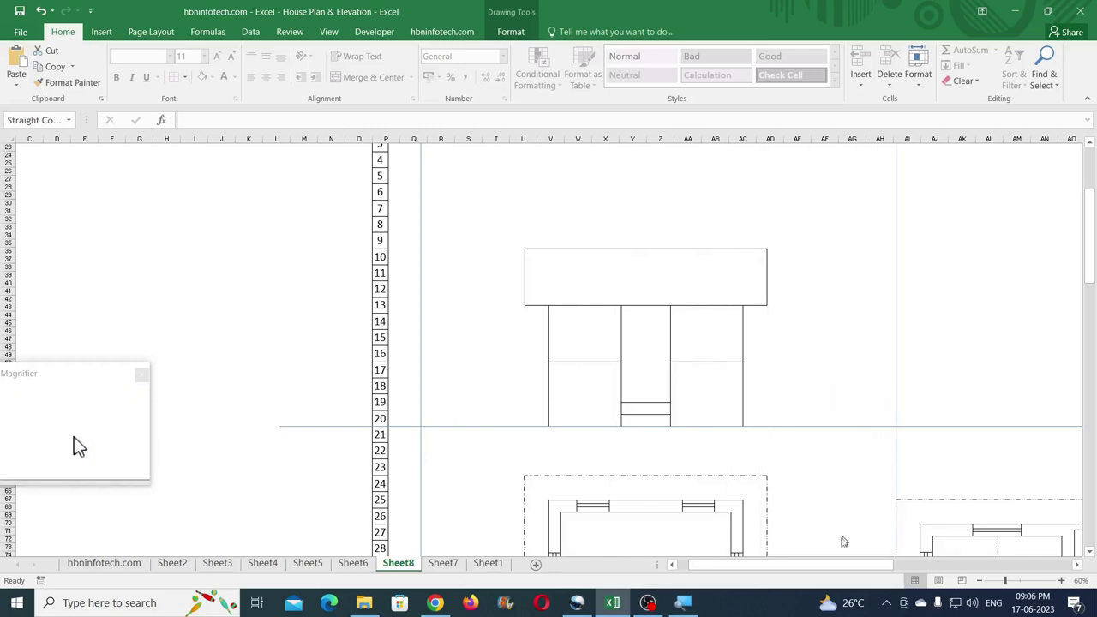
# Step: Copy the vertical construction line onto the rotated plan's ridge line, window edges, wall edges, entrance step edges and right roof edge
pyautogui.moveTo(828, 564); pyautogui.dragTo(912, 557)
pyautogui.scroll(-7, 717, 387)
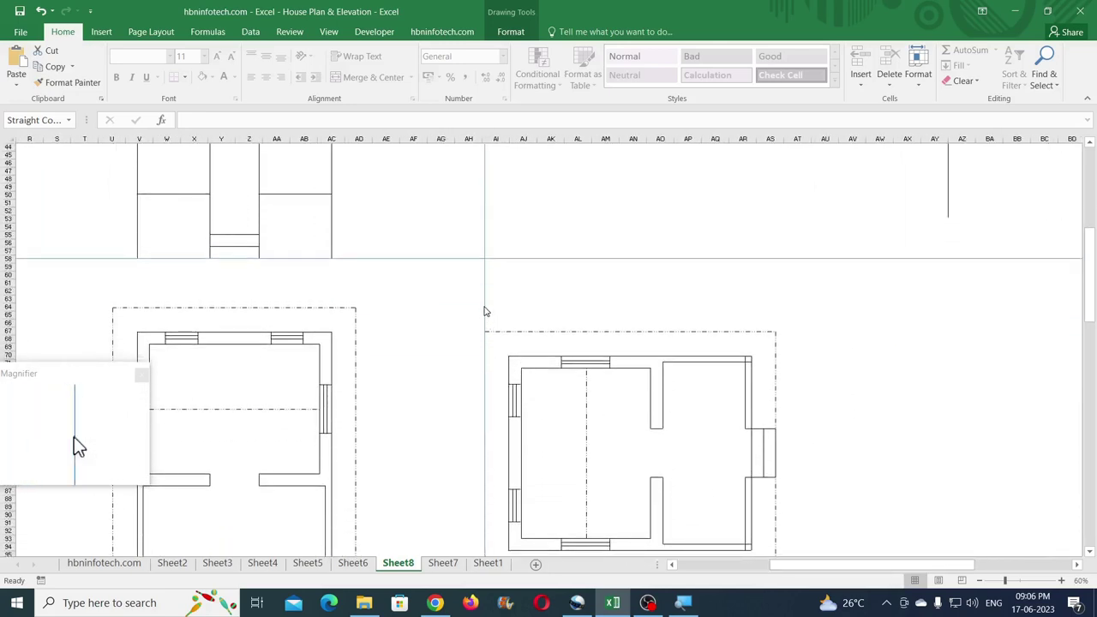
pyautogui.moveTo(484, 306); pyautogui.dragTo(693, 310)
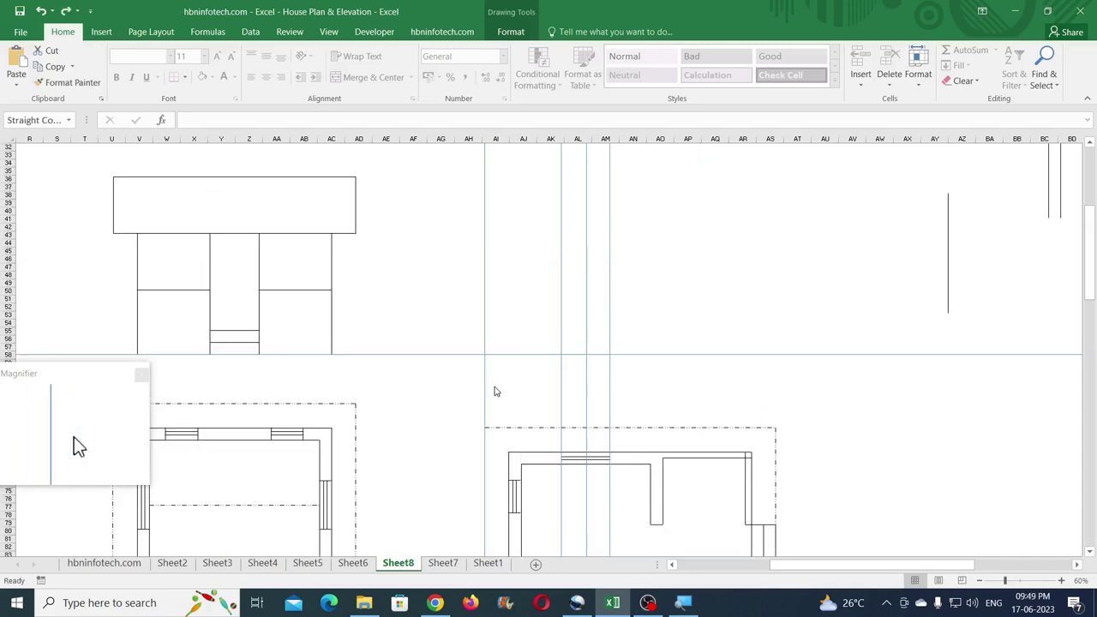
pyautogui.moveTo(485, 395); pyautogui.dragTo(745, 417)
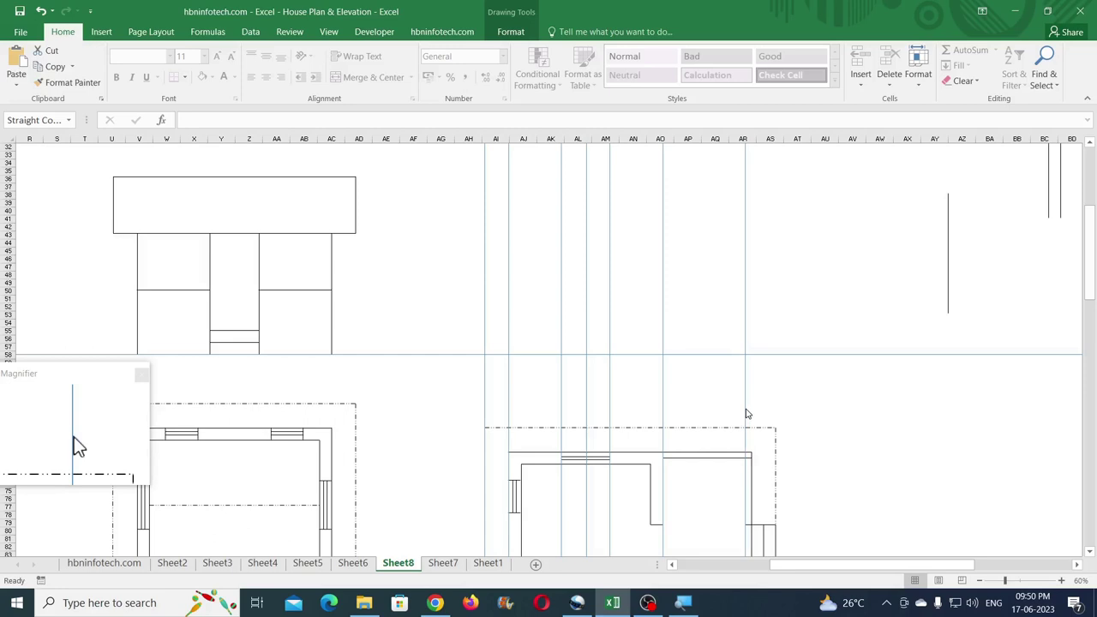
pyautogui.moveTo(745, 409); pyautogui.dragTo(778, 402)
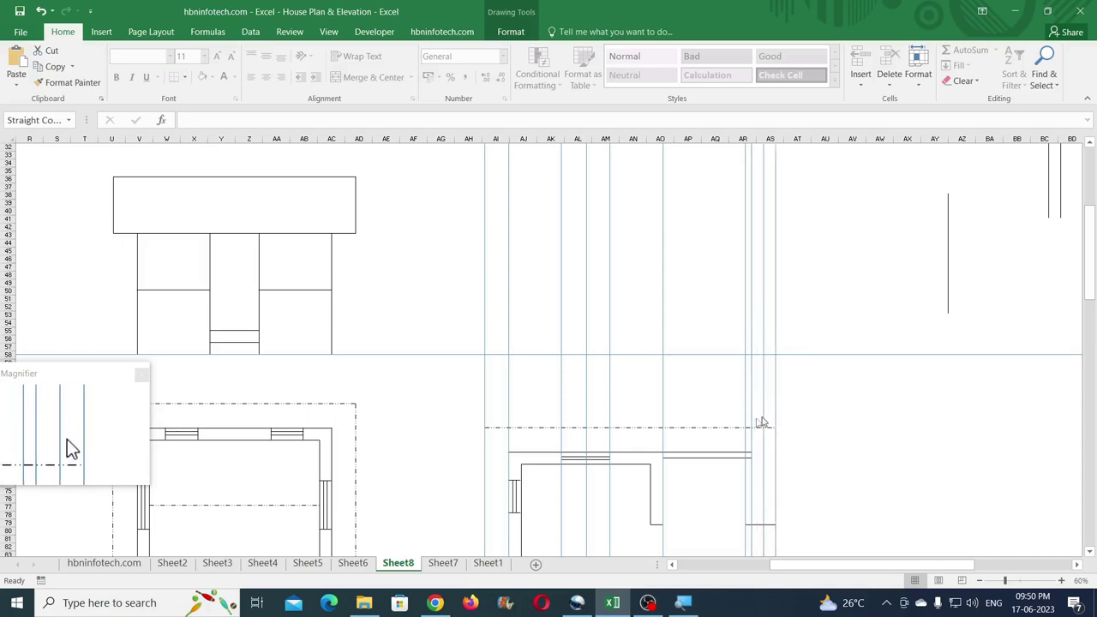
# Step: Copy the horizontal construction line onto the front elevation's low wall top, roof top and roof bottom levels
pyautogui.scroll(1, 581, 446)
pyautogui.scroll(2, 581, 445)
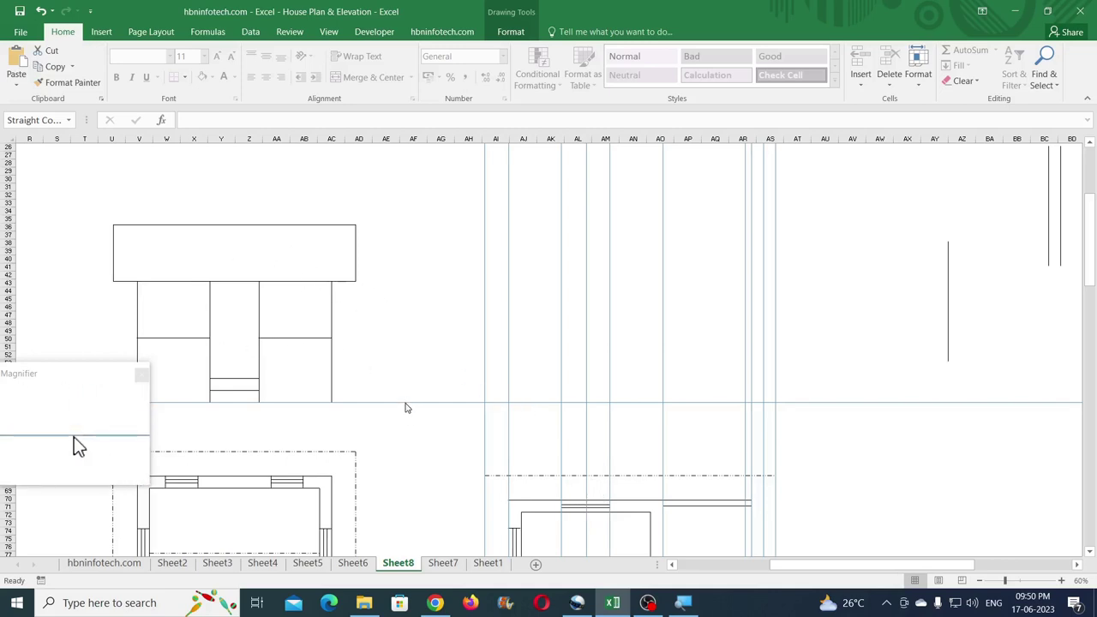
pyautogui.moveTo(405, 403); pyautogui.dragTo(411, 345)
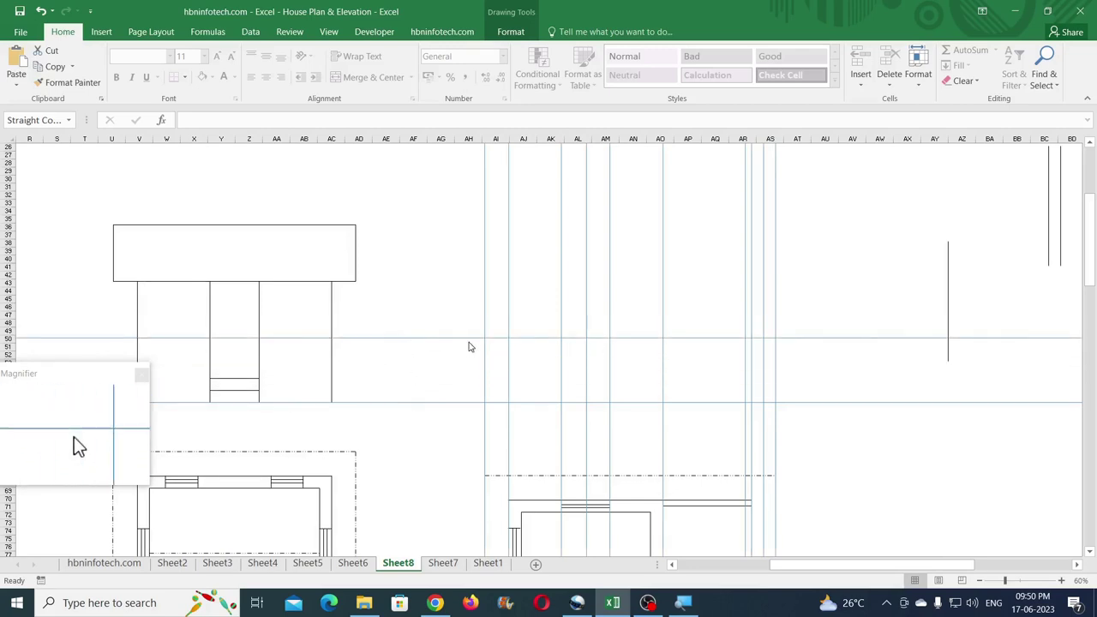
pyautogui.moveTo(431, 340); pyautogui.dragTo(438, 226)
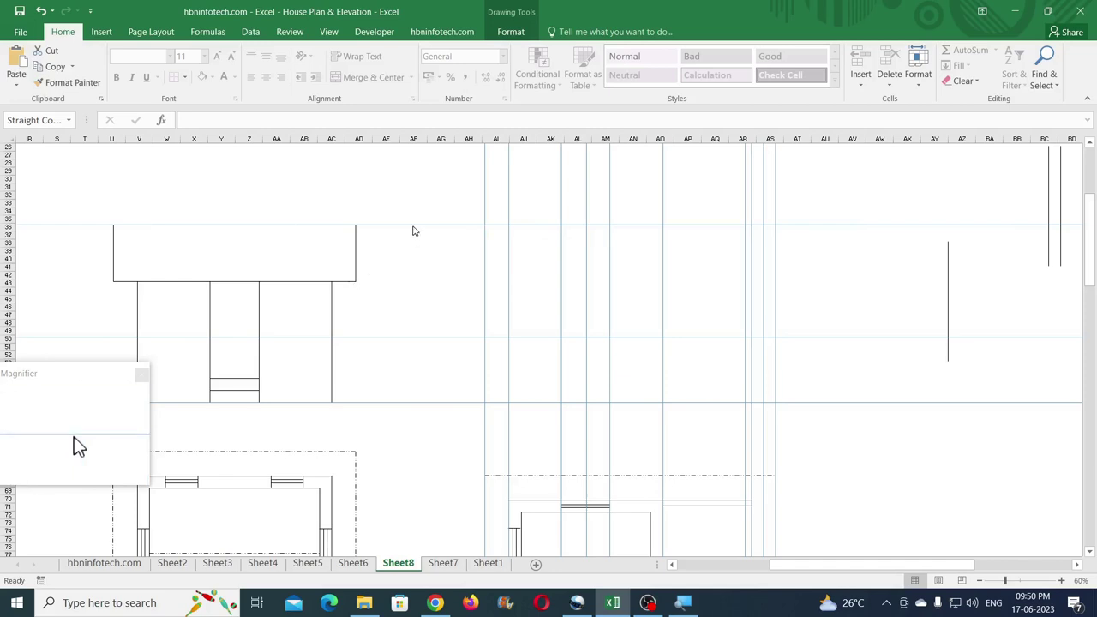
pyautogui.moveTo(417, 233); pyautogui.dragTo(410, 284)
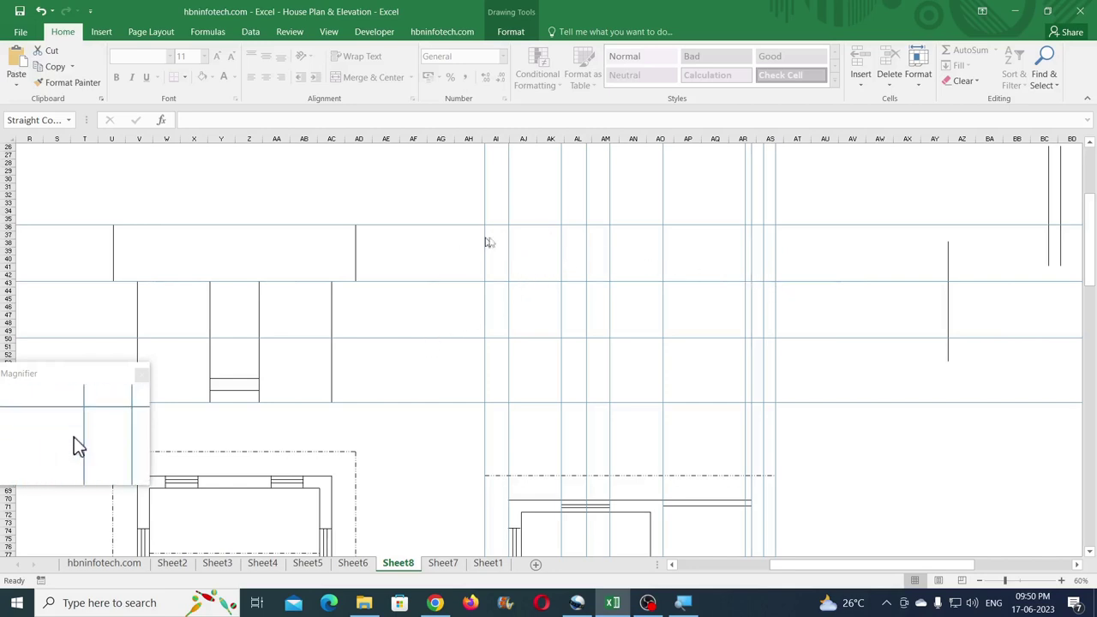
# Step: Place a 9 cm high copy of the loose vertical line on the base line at the rotated plan's left roof edge
pyautogui.click(363, 567)
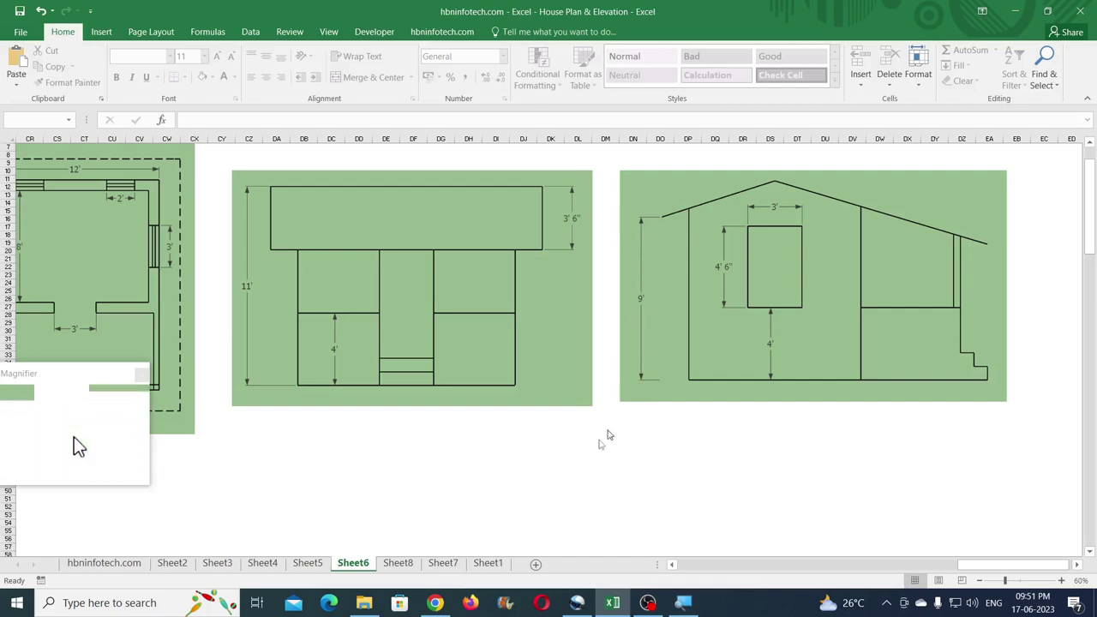
pyautogui.click(399, 566)
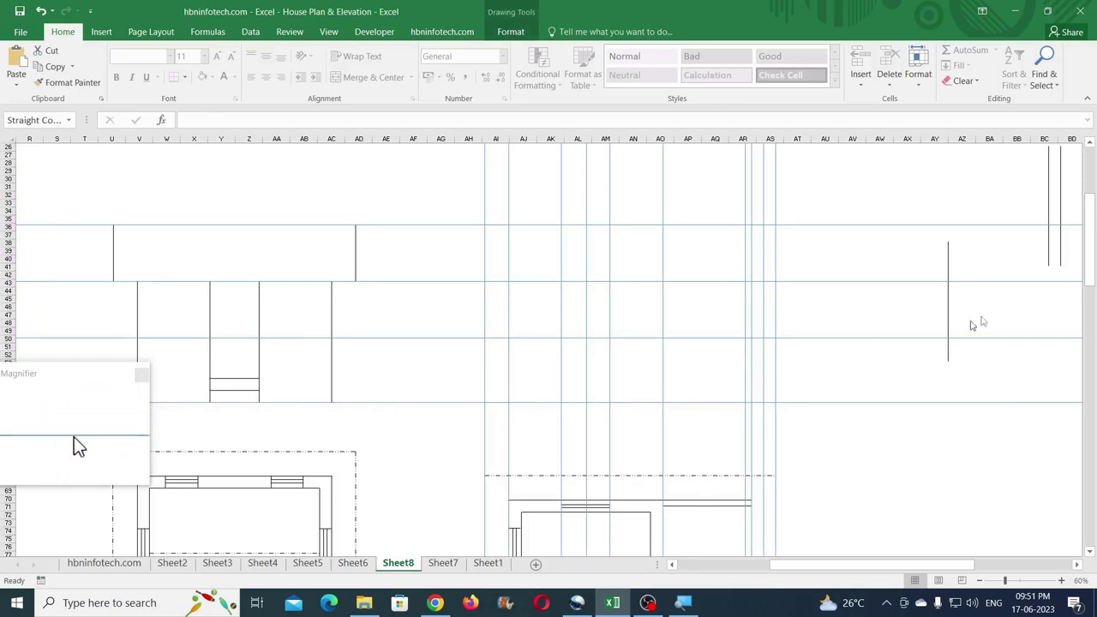
pyautogui.click(948, 272)
pyautogui.moveTo(946, 268); pyautogui.dragTo(857, 275)
pyautogui.click(511, 32)
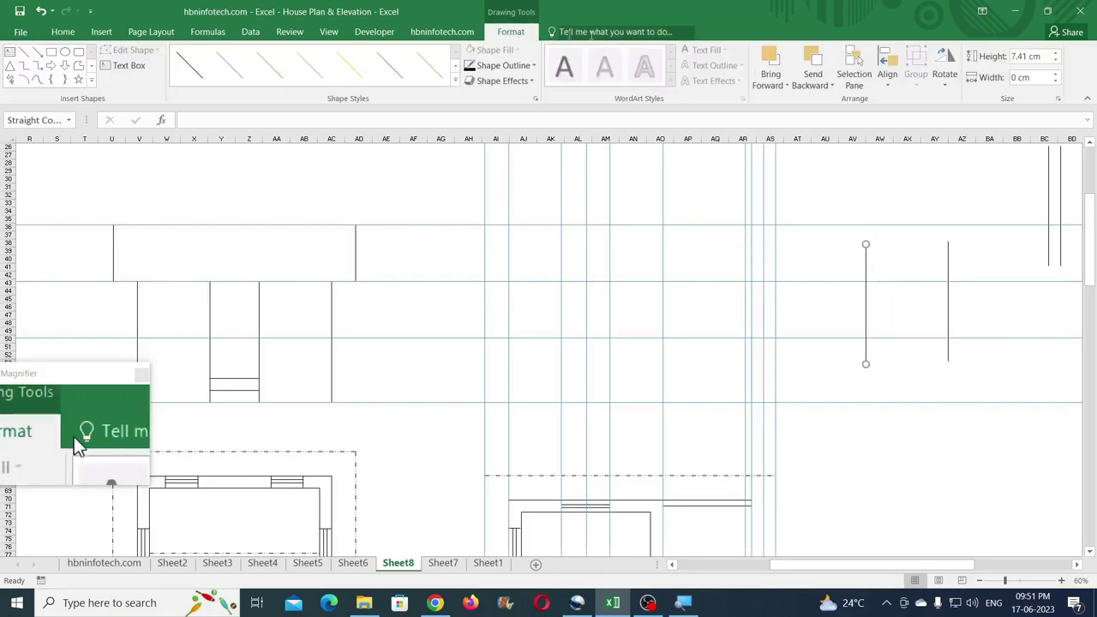
pyautogui.click(1040, 57)
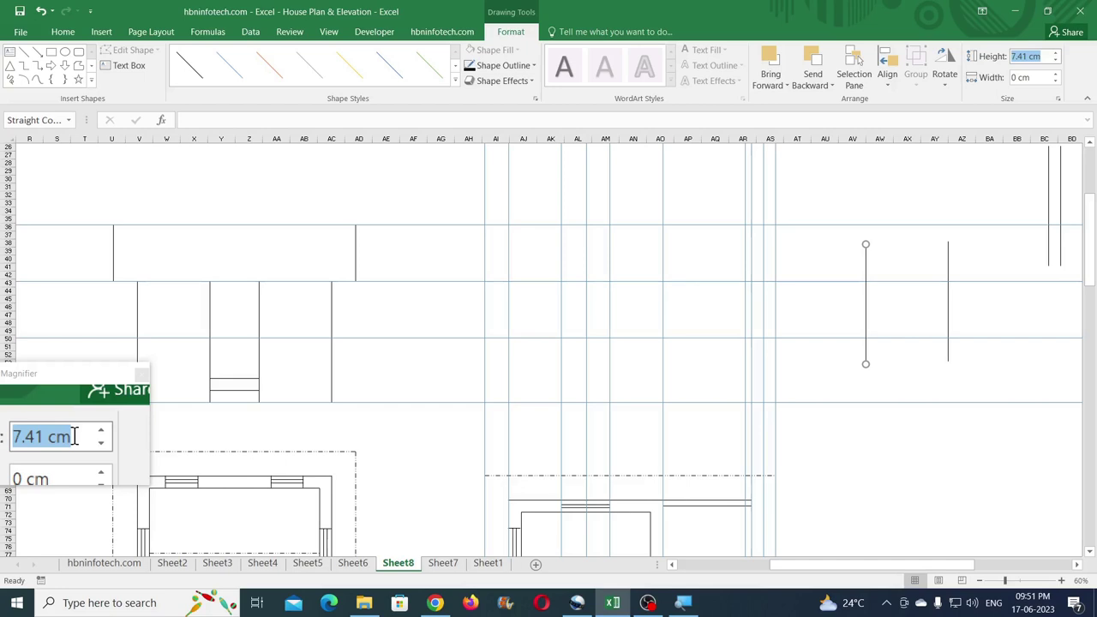
pyautogui.write('9')
pyautogui.press('Return')
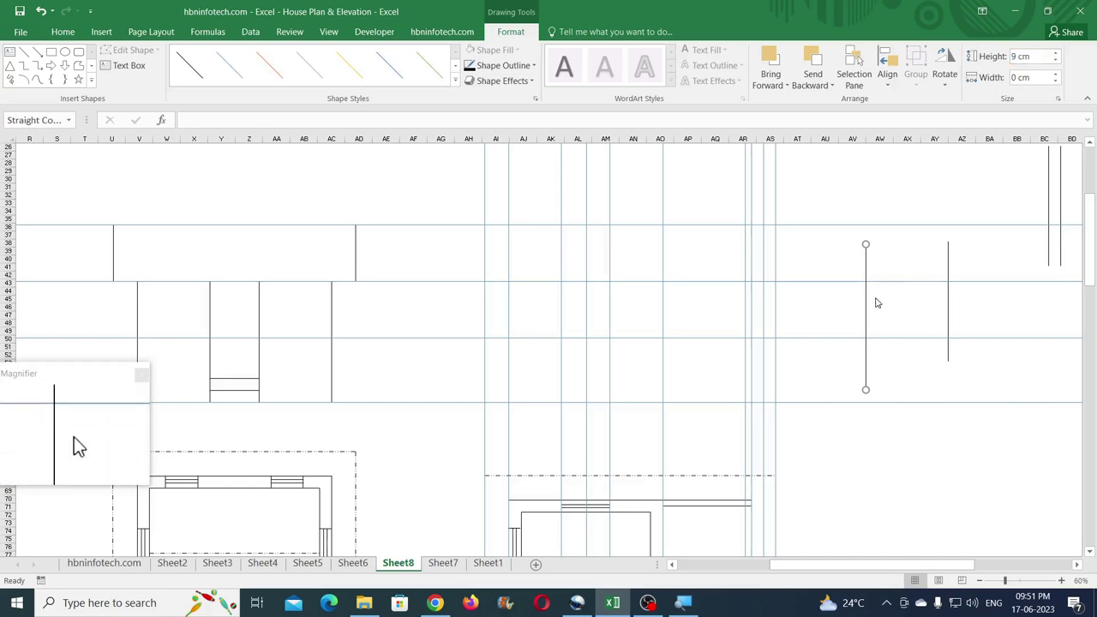
pyautogui.moveTo(865, 302); pyautogui.dragTo(485, 316)
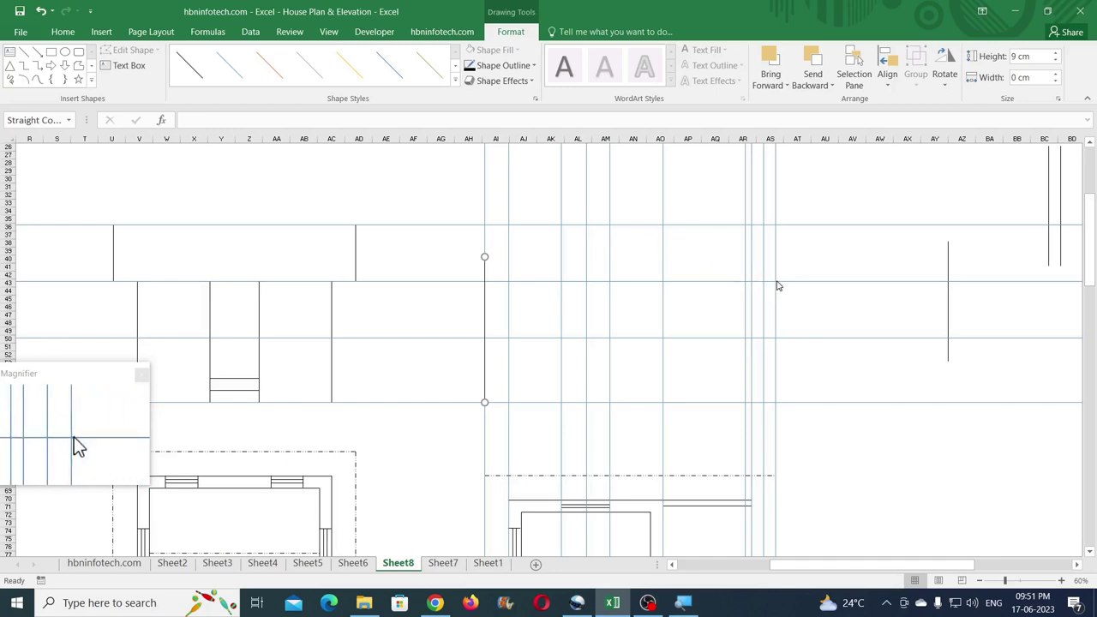
# Step: Draw a freeform roof line from the top of the 9 cm line through the ridge to the right eave, about 18 cm wide
pyautogui.click(363, 565)
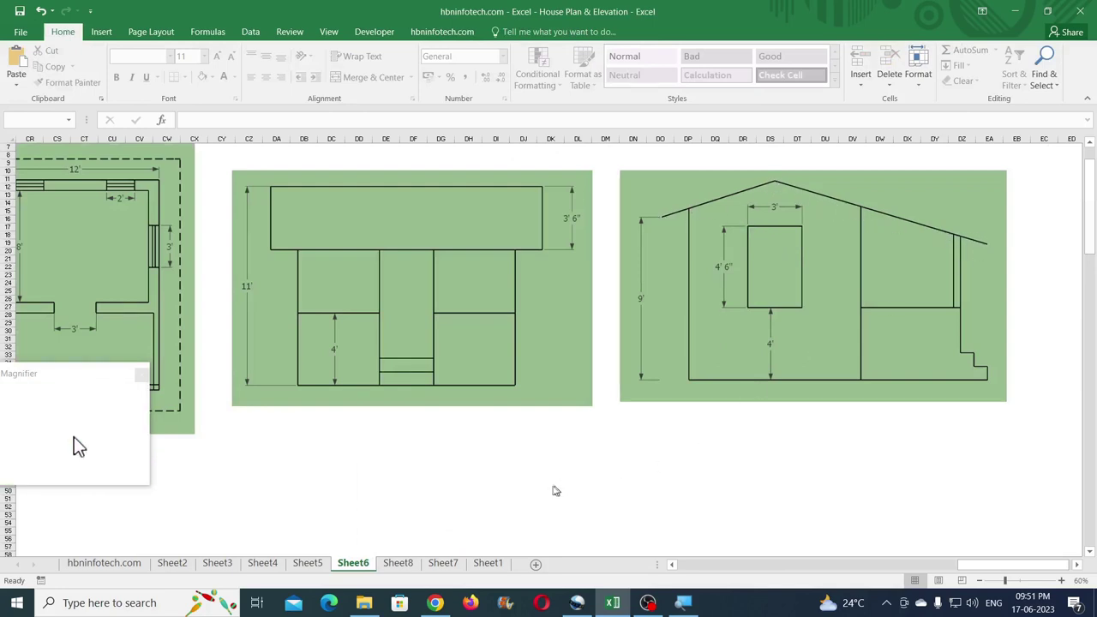
pyautogui.click(398, 563)
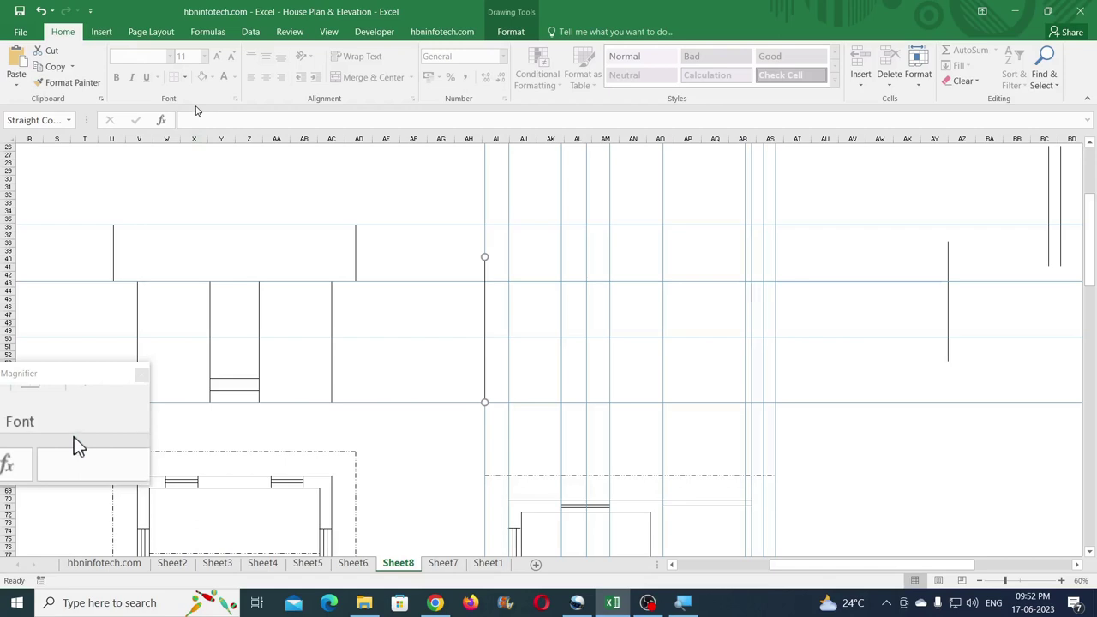
pyautogui.click(101, 34)
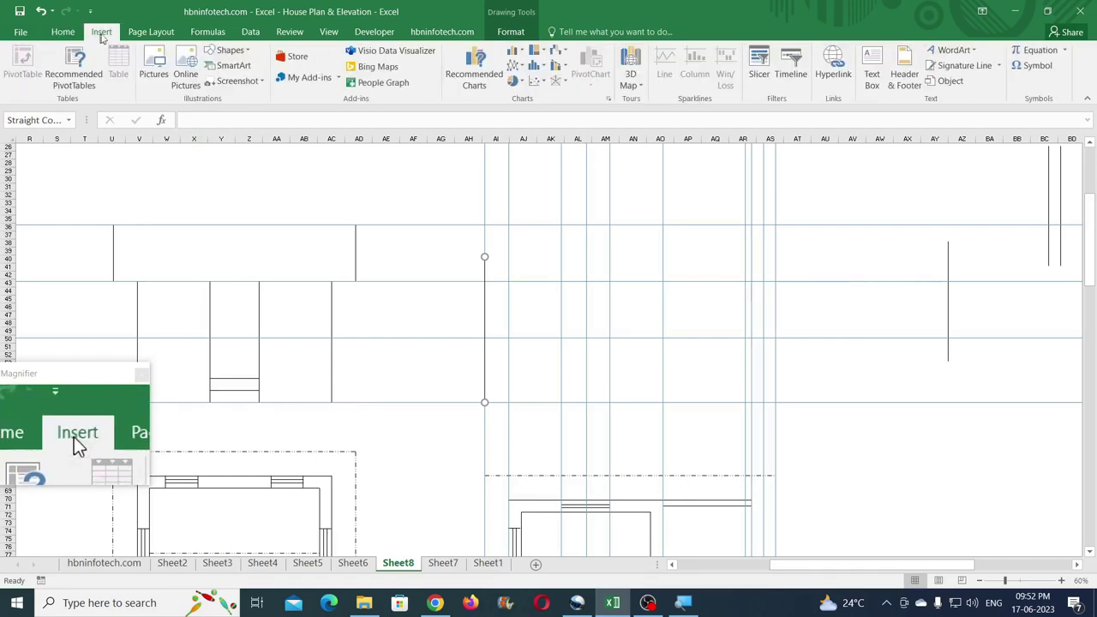
pyautogui.click(228, 50)
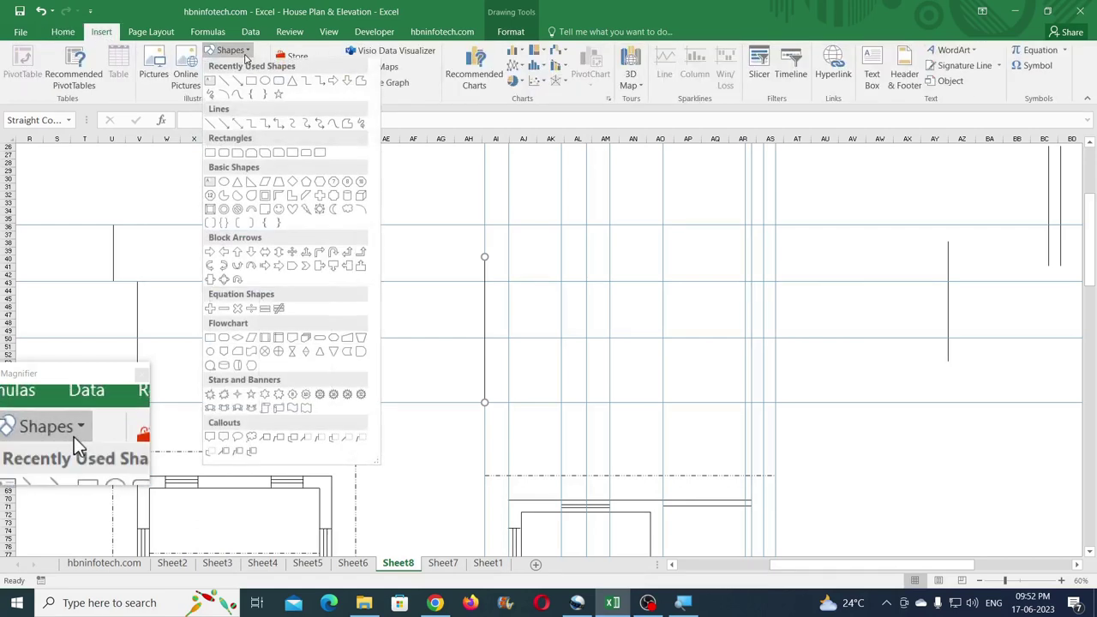
pyautogui.click(348, 126)
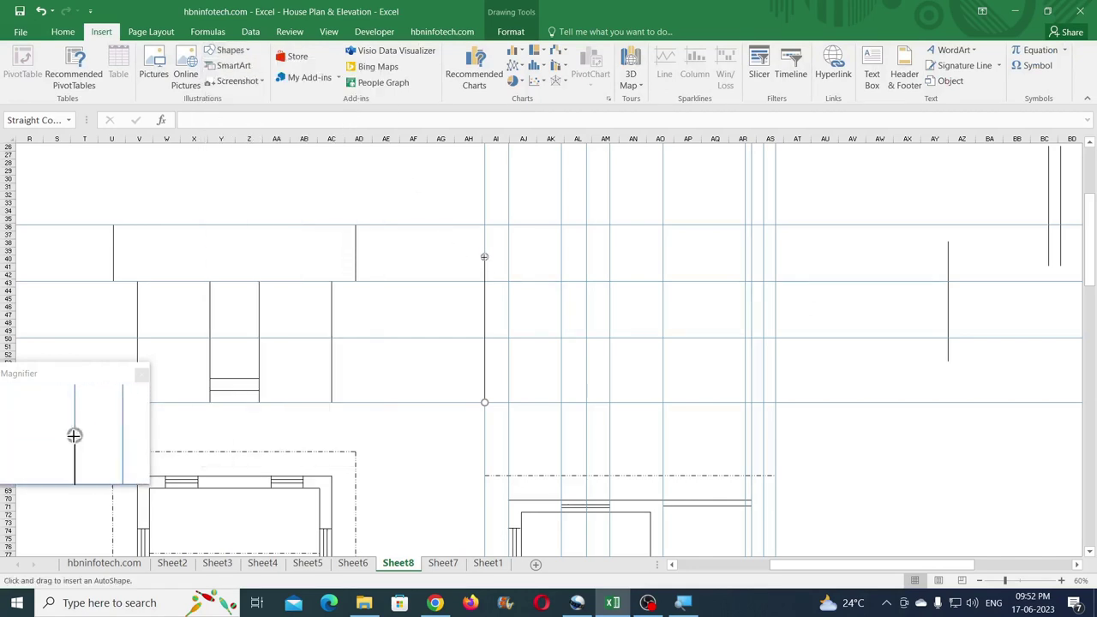
pyautogui.moveTo(484, 257); pyautogui.dragTo(775, 279)
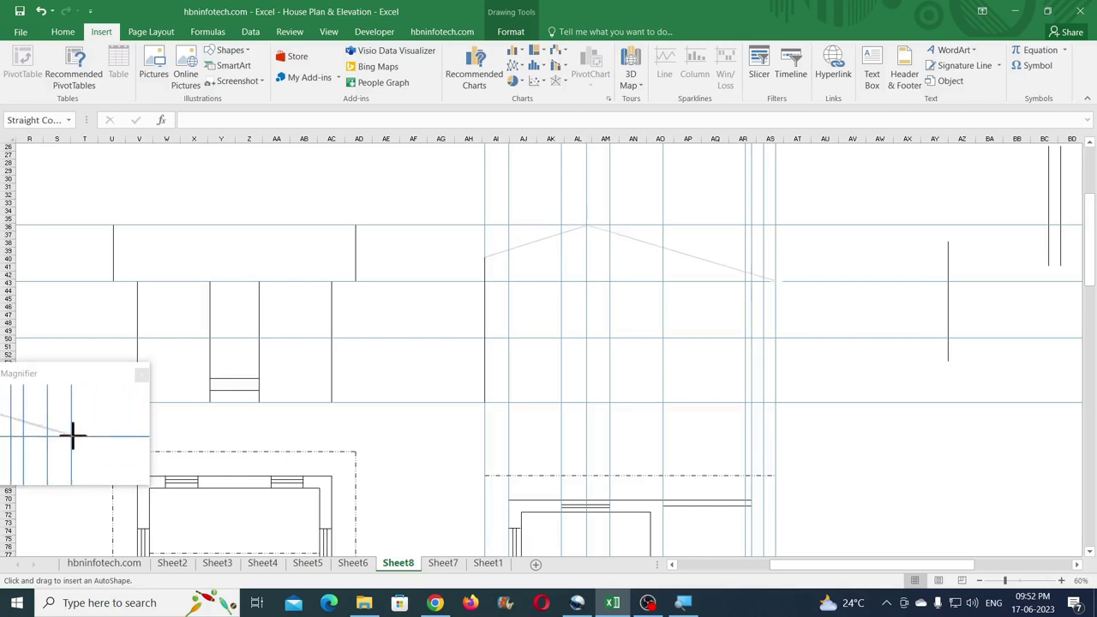
pyautogui.doubleClick(775, 280)
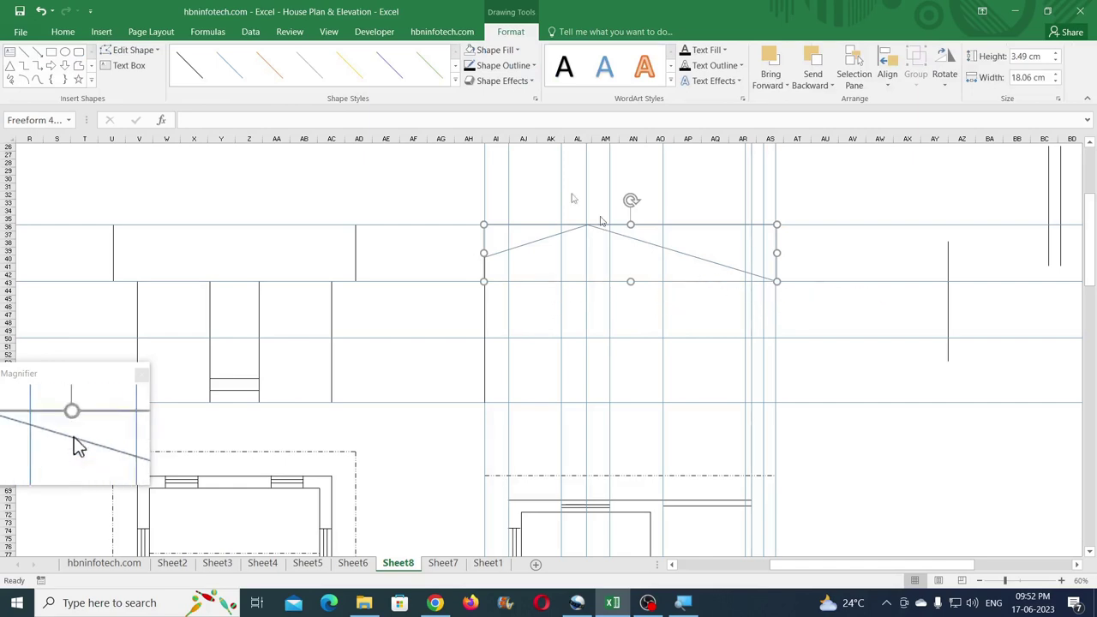
# Step: Give the side elevation's roof line a black outline with a ¼ pt weight
pyautogui.click(499, 69)
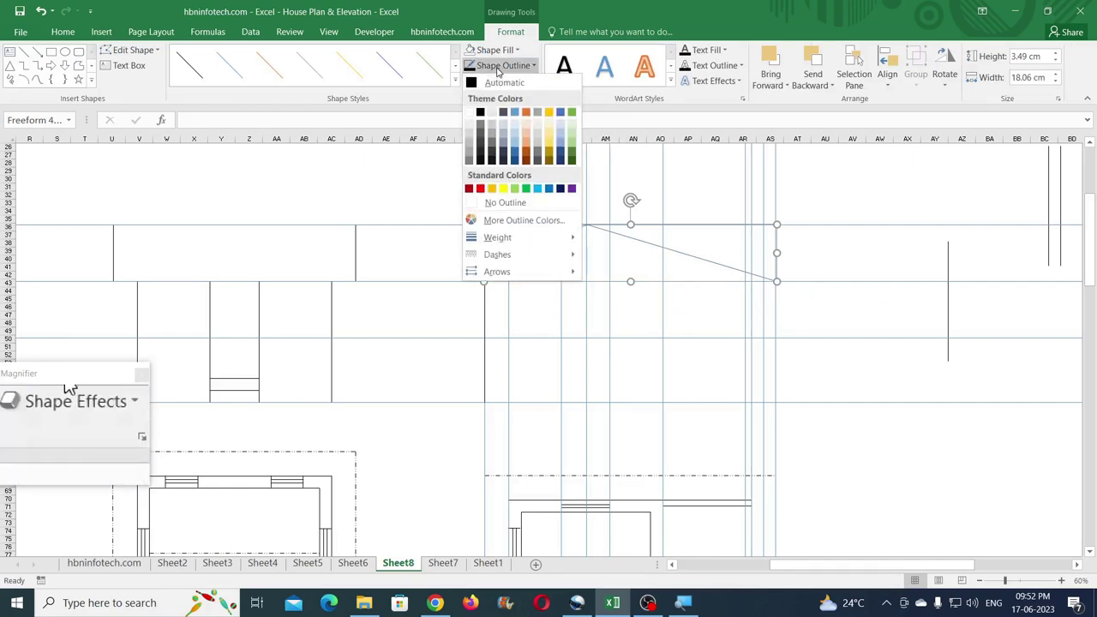
pyautogui.click(479, 114)
pyautogui.click(501, 66)
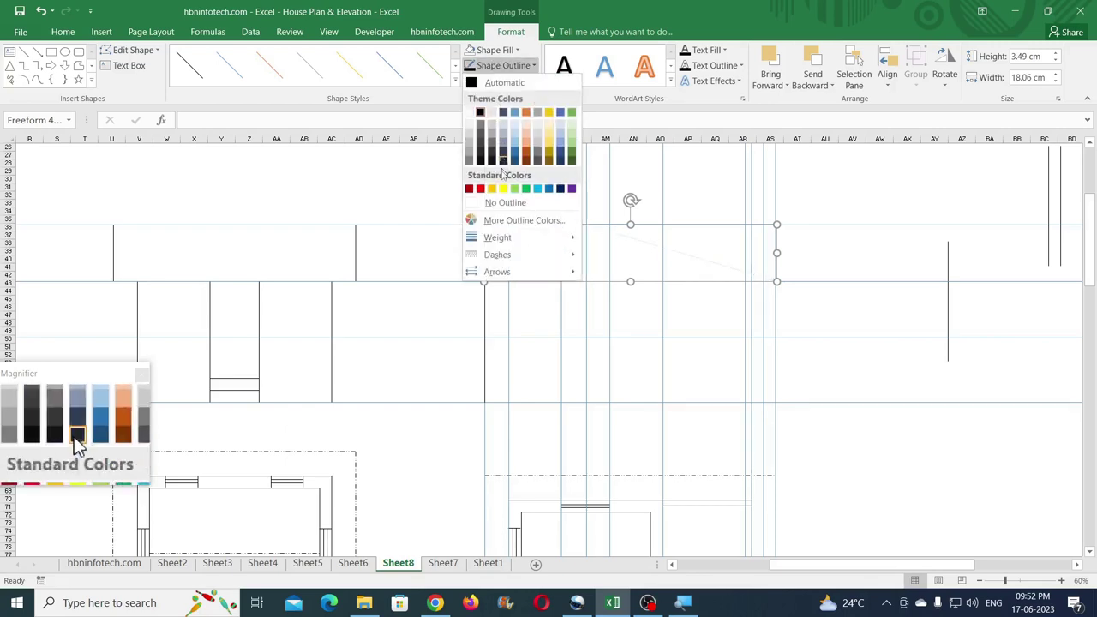
pyautogui.moveTo(507, 240)
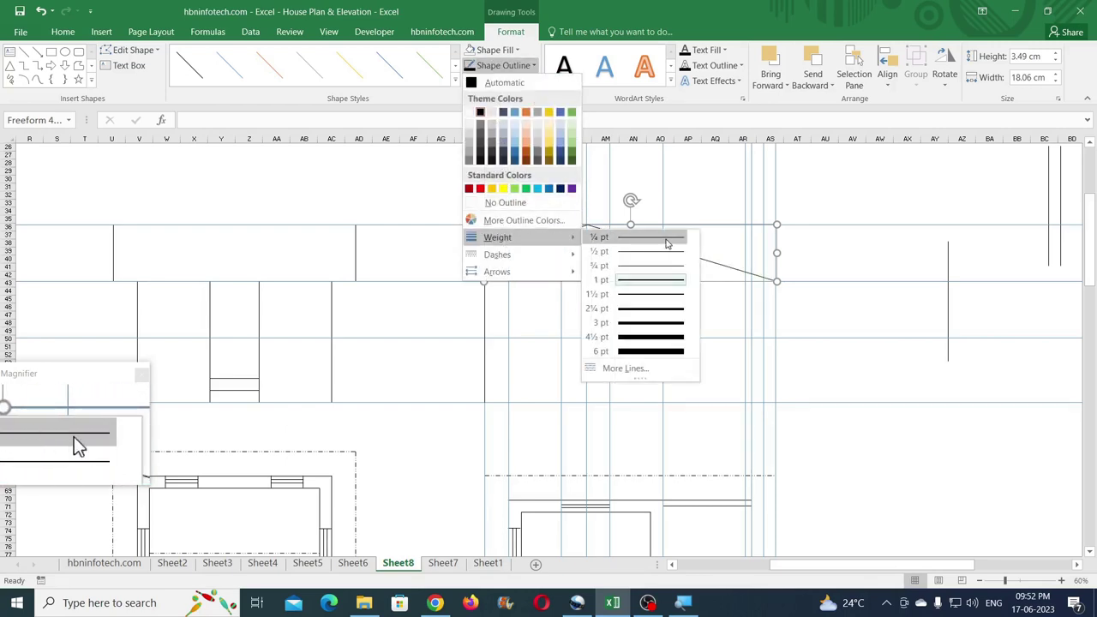
pyautogui.click(667, 244)
# Step: Edit the roof line's points so both eaves and the ridge sit exactly on the construction line intersections
pyautogui.click(149, 52)
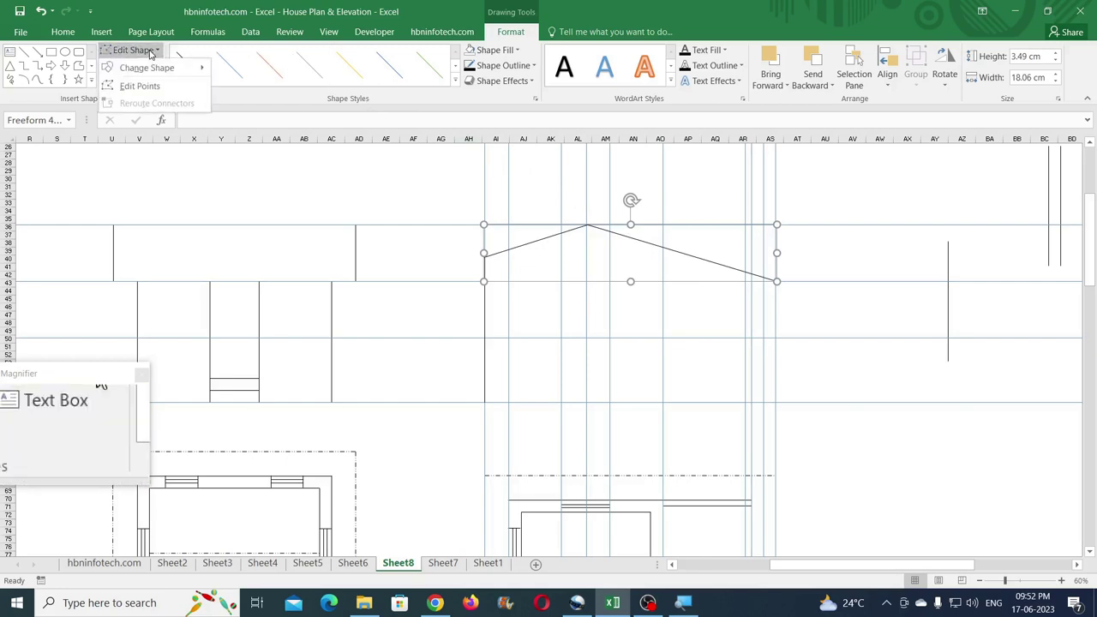
pyautogui.click(140, 86)
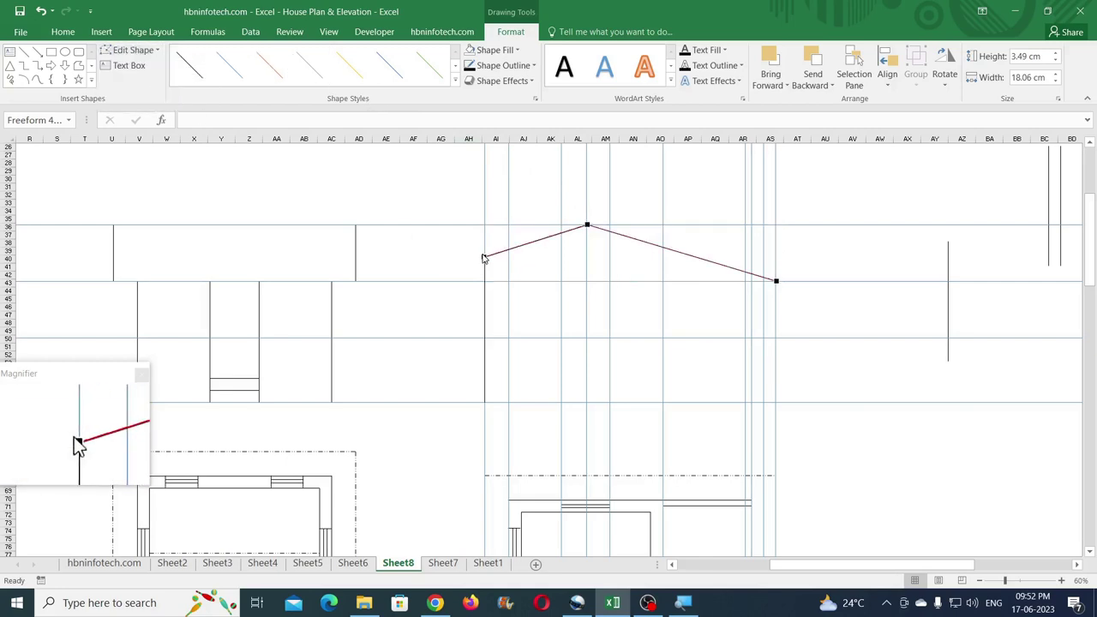
pyautogui.click(484, 257)
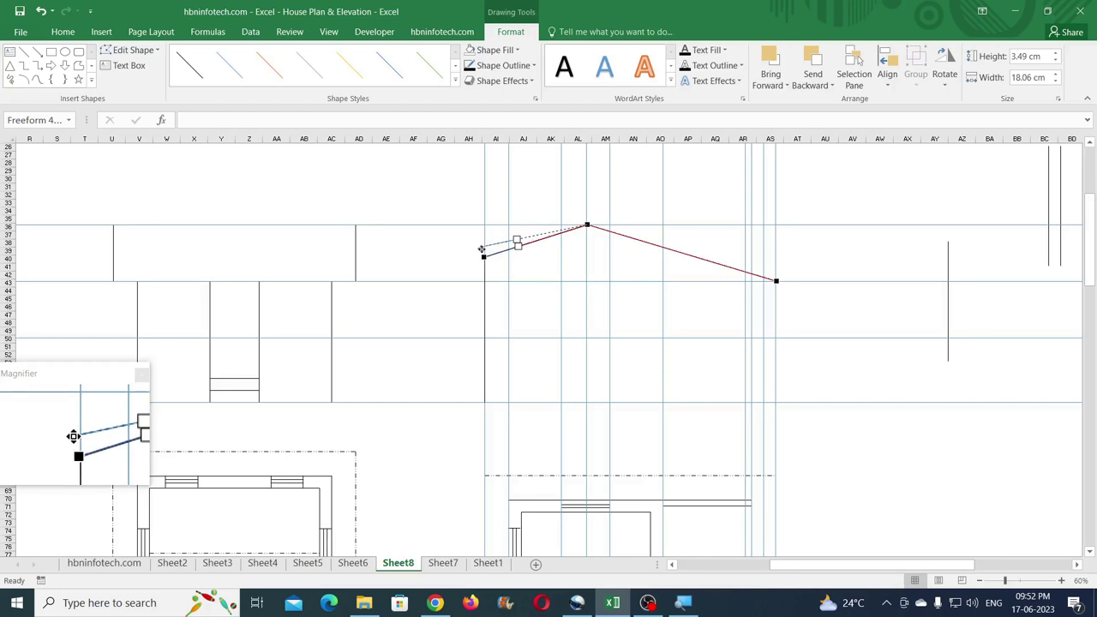
pyautogui.moveTo(484, 260); pyautogui.dragTo(484, 256)
pyautogui.moveTo(588, 227); pyautogui.dragTo(586, 225)
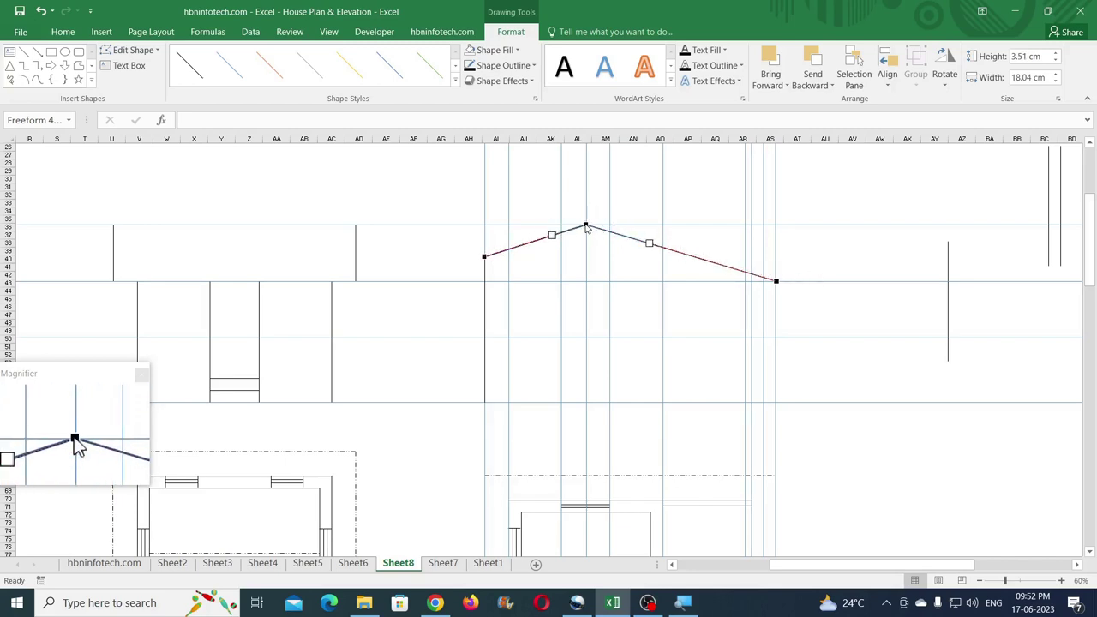
pyautogui.moveTo(586, 224); pyautogui.dragTo(586, 225)
pyautogui.moveTo(588, 228); pyautogui.dragTo(586, 225)
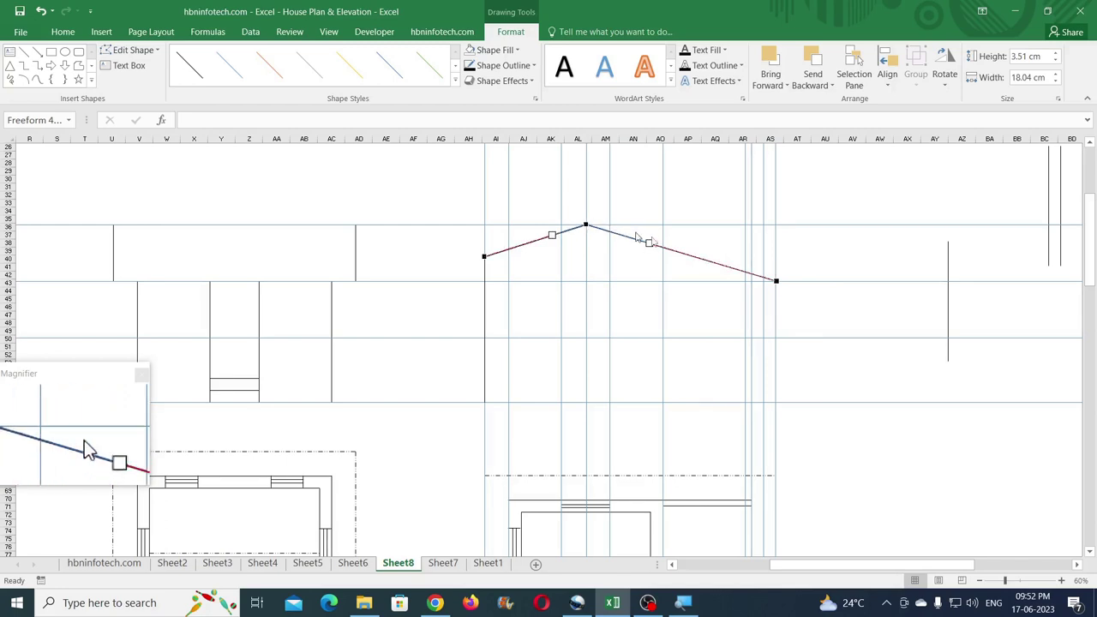
pyautogui.moveTo(775, 281)
pyautogui.mouseDown()
pyautogui.moveTo(776, 262)
pyautogui.moveTo(775, 280)
pyautogui.mouseUp()
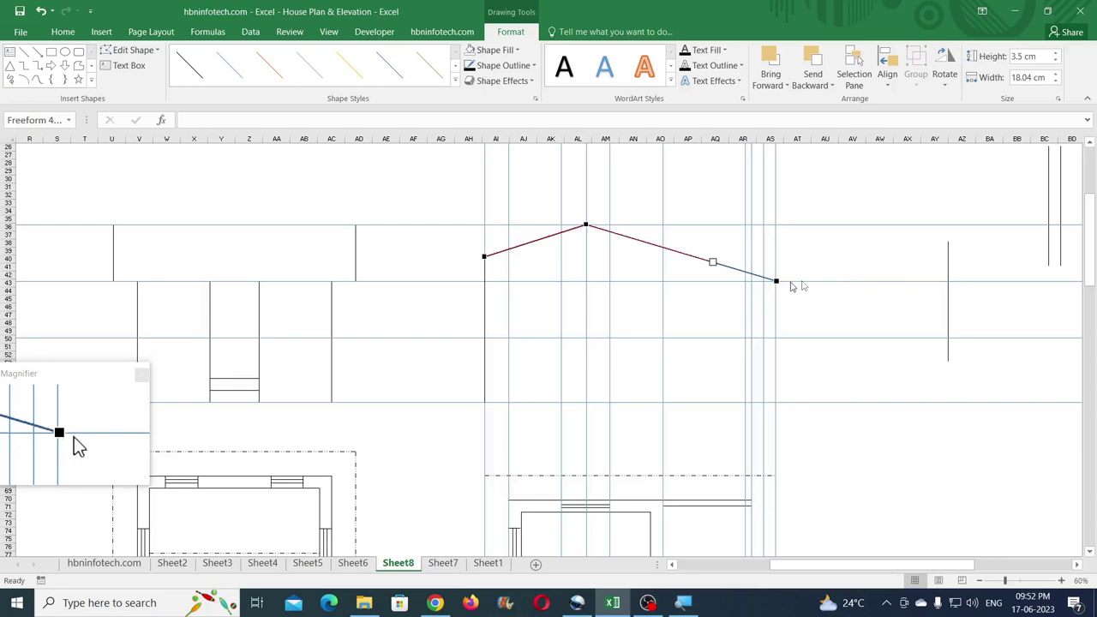
pyautogui.click(843, 280)
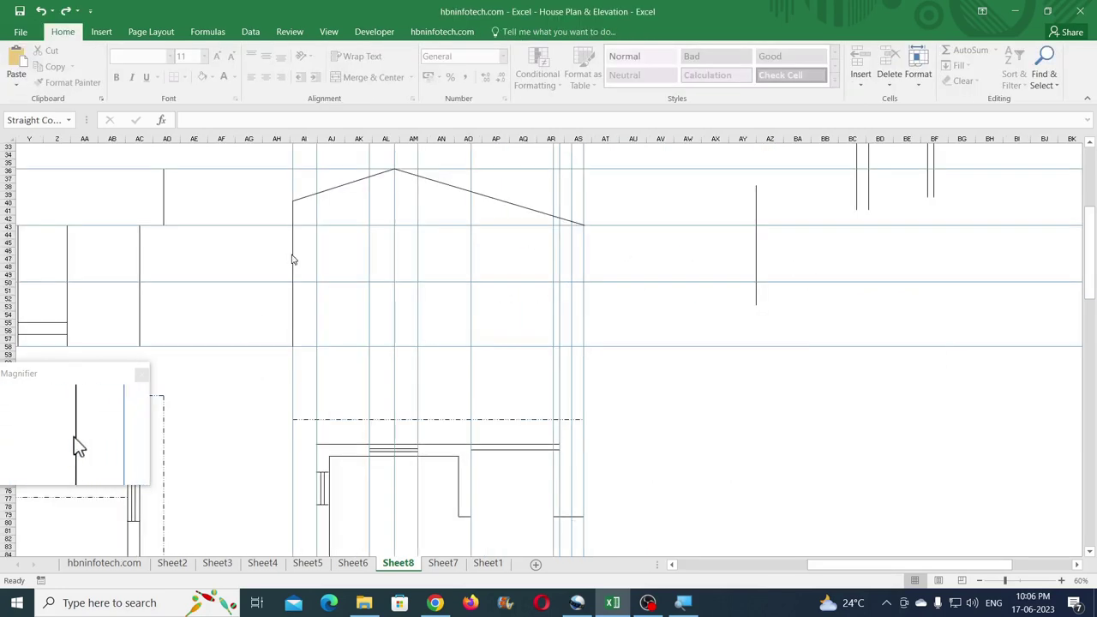
# Step: Move the left vertical line to the wall's construction line in column AI and extend its top to the roof line, about 9.6 cm high
pyautogui.moveTo(288, 257); pyautogui.dragTo(315, 257)
pyautogui.click(321, 190)
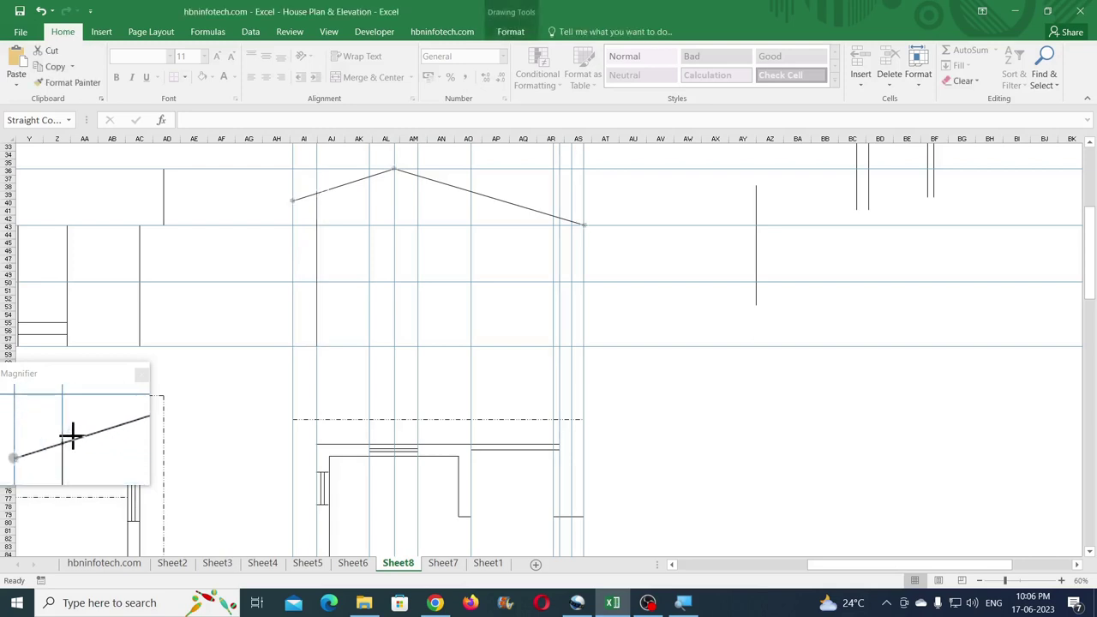
pyautogui.click(315, 216)
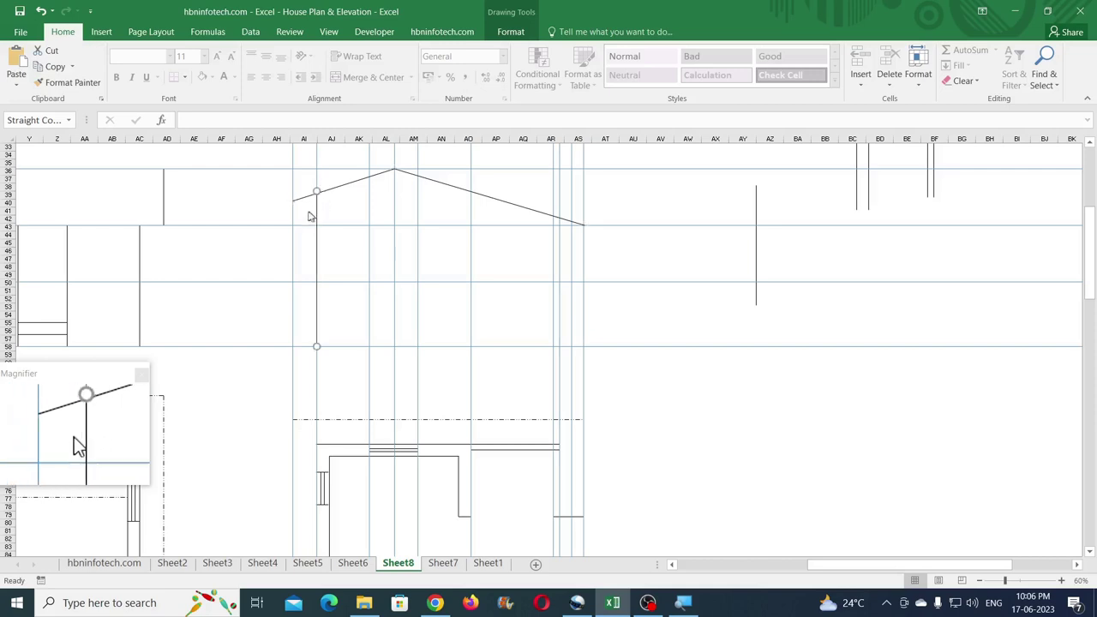
pyautogui.click(311, 216)
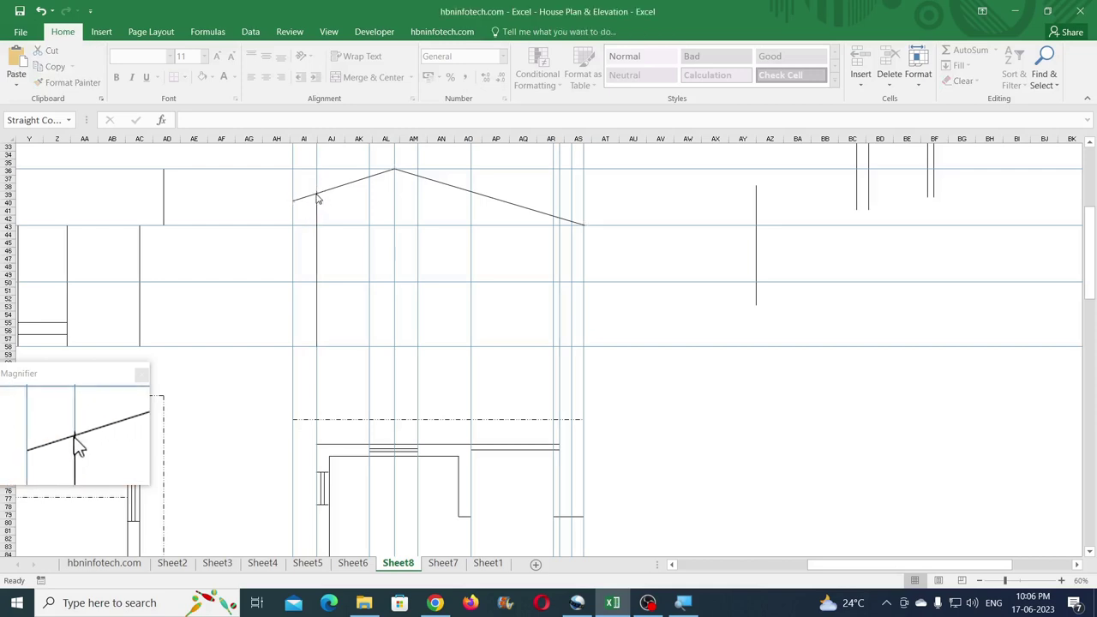
pyautogui.click(316, 215)
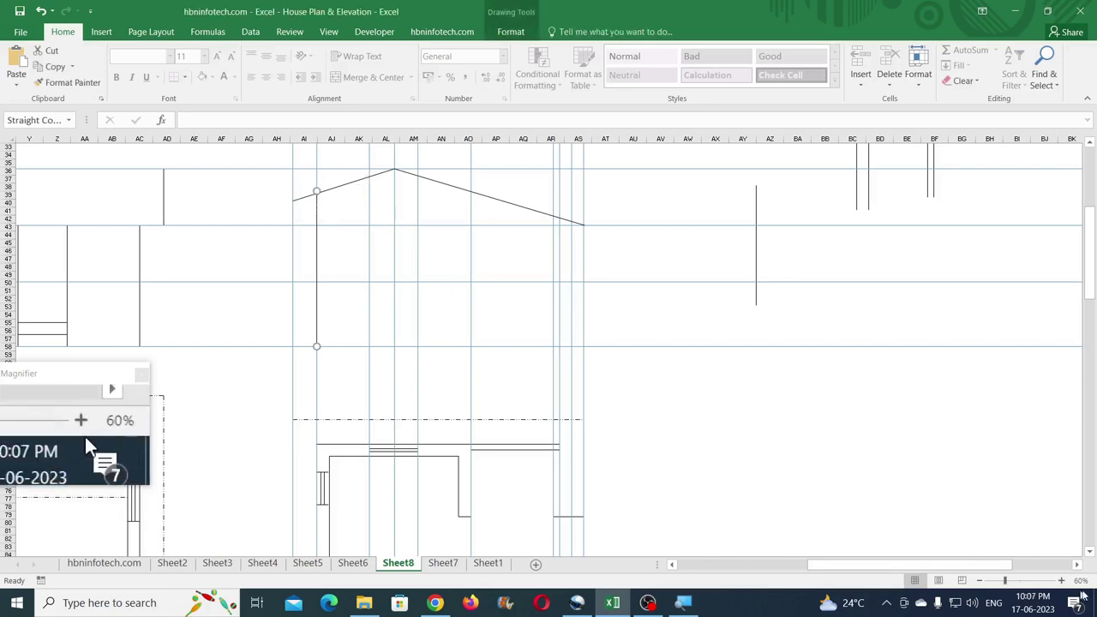
# Step: Turn off shape and grid snapping and fit the left wall line's top exactly to the roof line, about 9.9 cm high
pyautogui.click(511, 32)
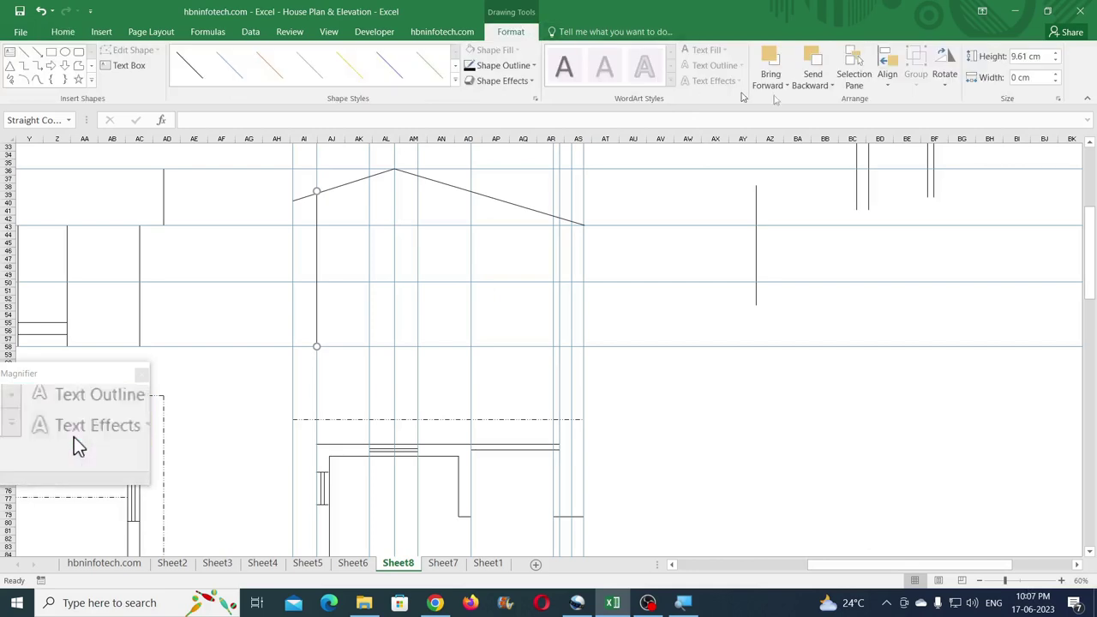
pyautogui.click(886, 76)
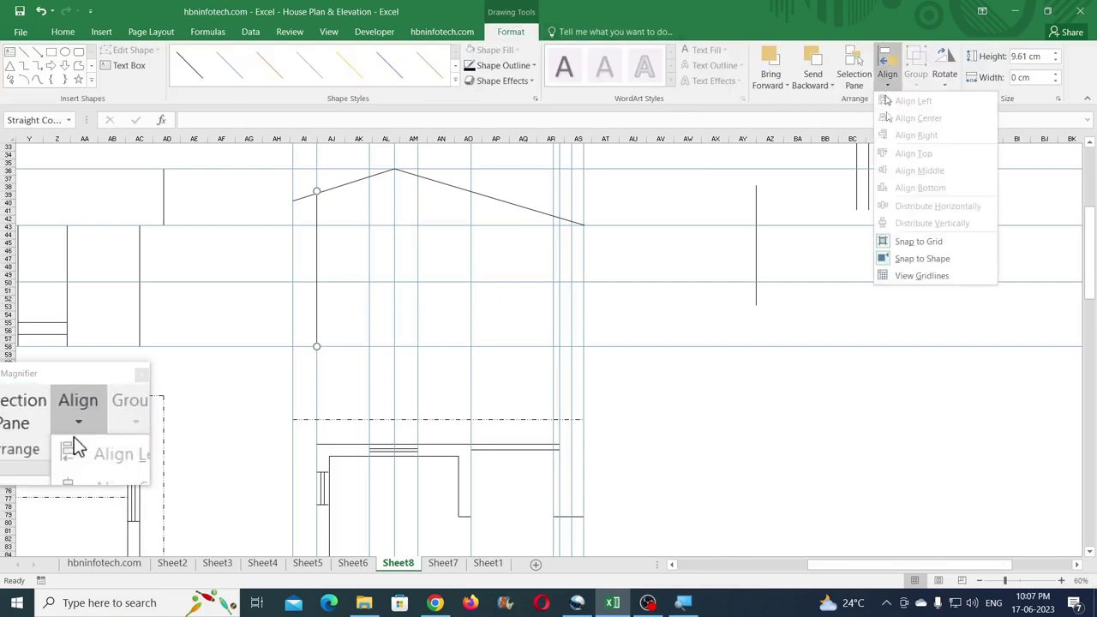
pyautogui.click(915, 258)
pyautogui.click(895, 86)
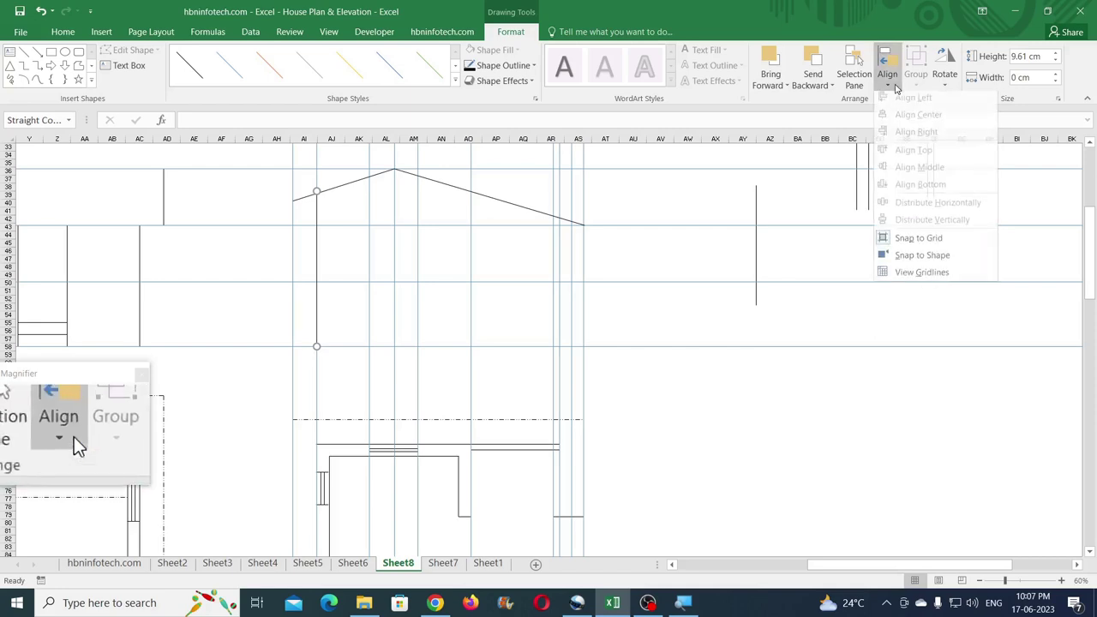
pyautogui.click(915, 255)
pyautogui.click(887, 85)
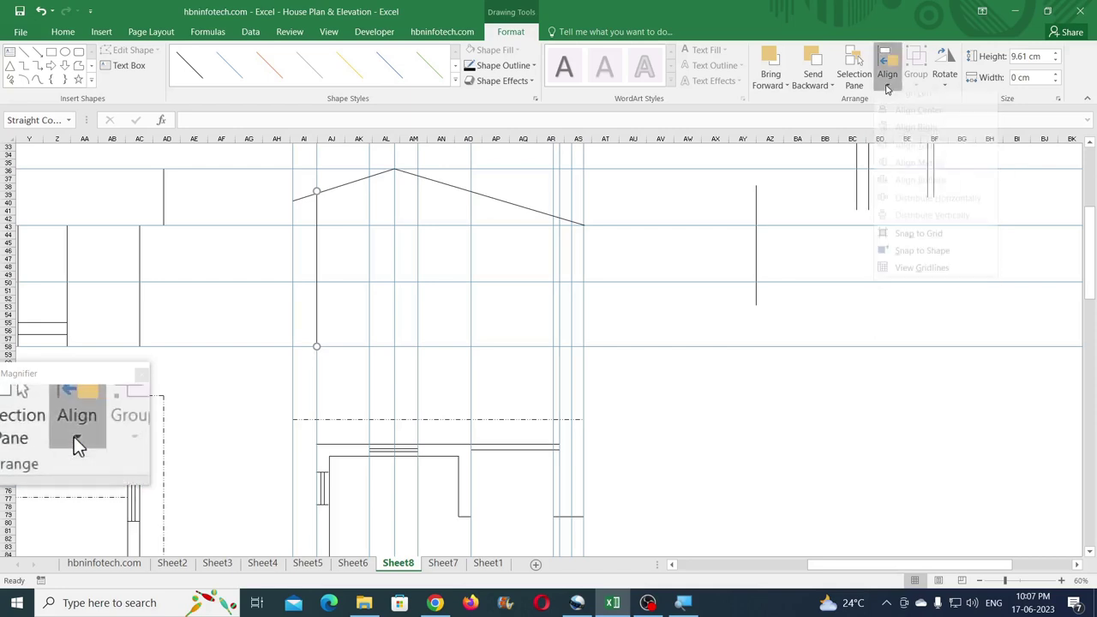
pyautogui.click(887, 74)
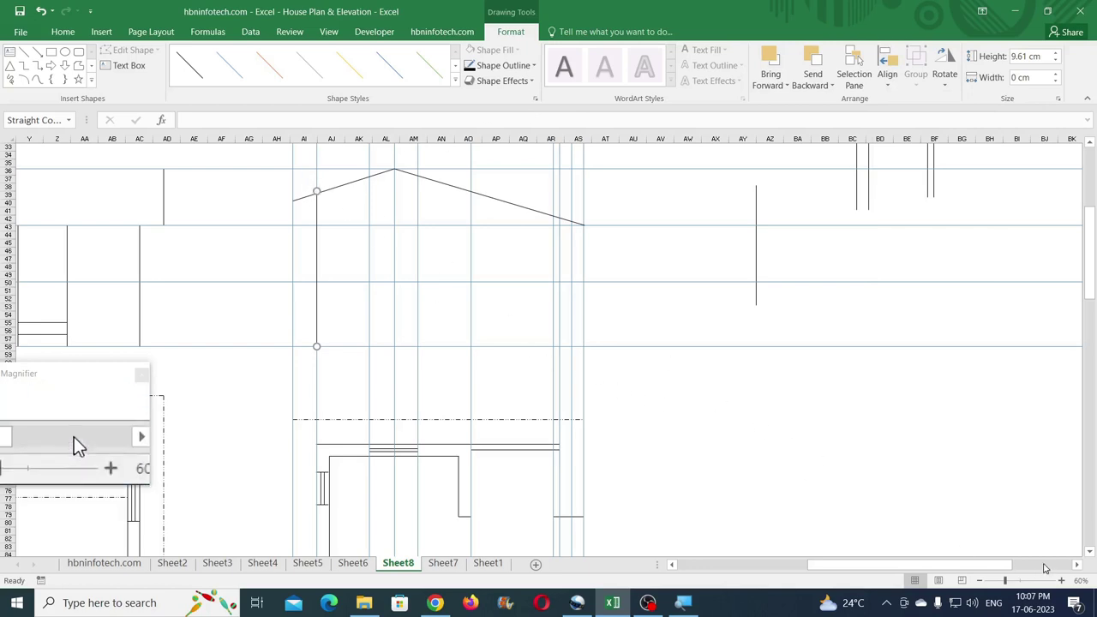
pyautogui.moveTo(1004, 580); pyautogui.dragTo(1016, 581)
pyautogui.scroll(3, 266, 338)
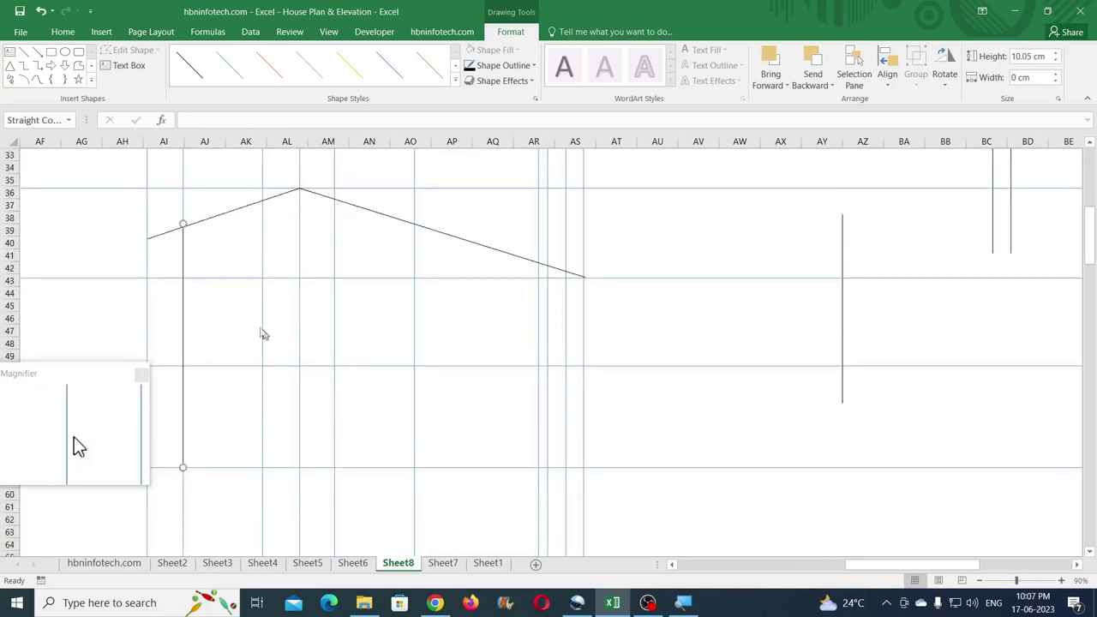
pyautogui.moveTo(182, 225); pyautogui.dragTo(155, 228)
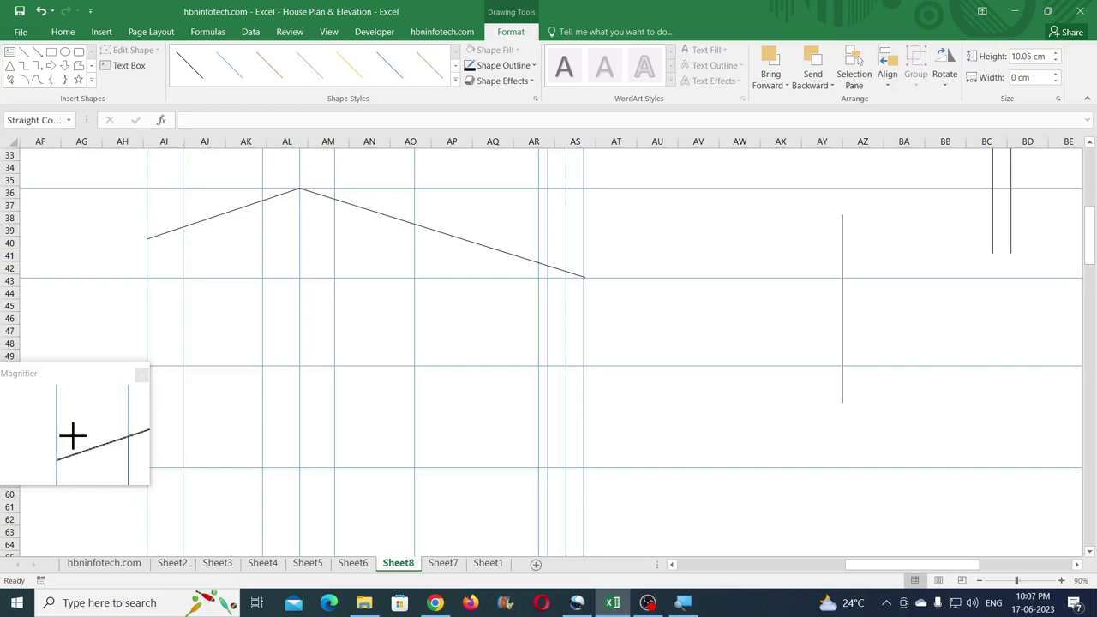
pyautogui.moveTo(155, 228); pyautogui.dragTo(156, 229)
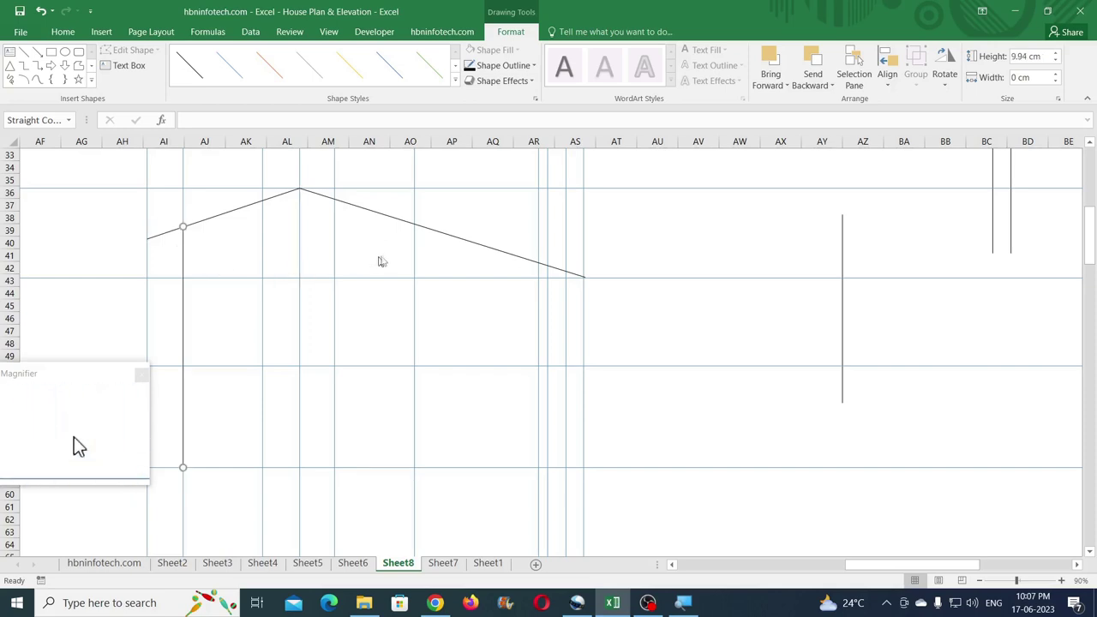
# Step: Turn grid and shape snapping back on and copy the left wall line onto the construction lines in columns AK, AM and AO
pyautogui.click(887, 86)
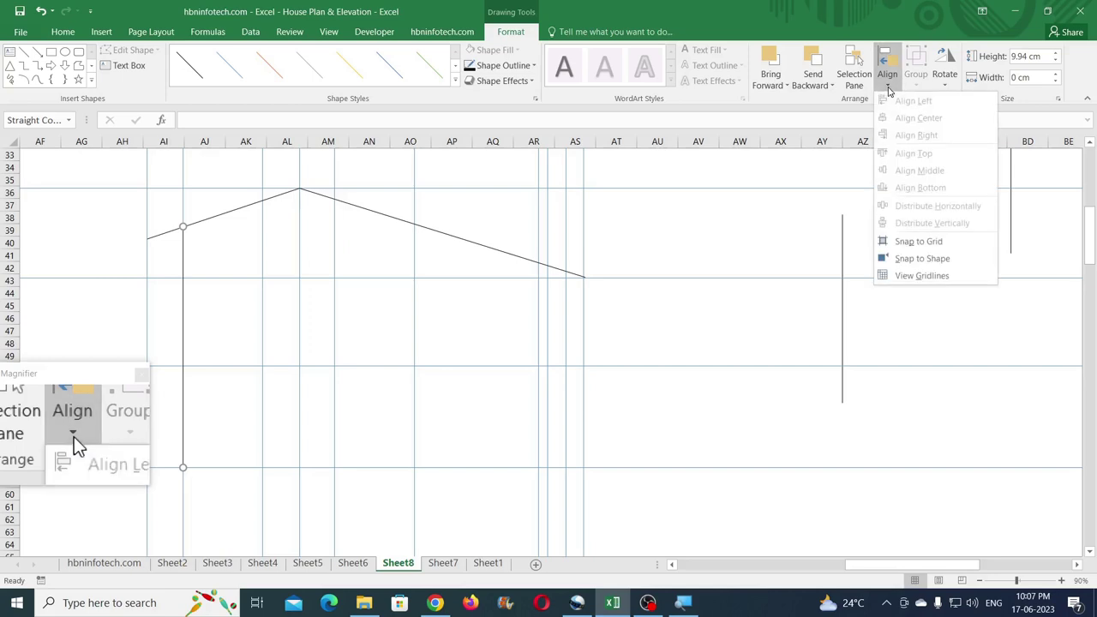
pyautogui.click(912, 258)
pyautogui.click(887, 86)
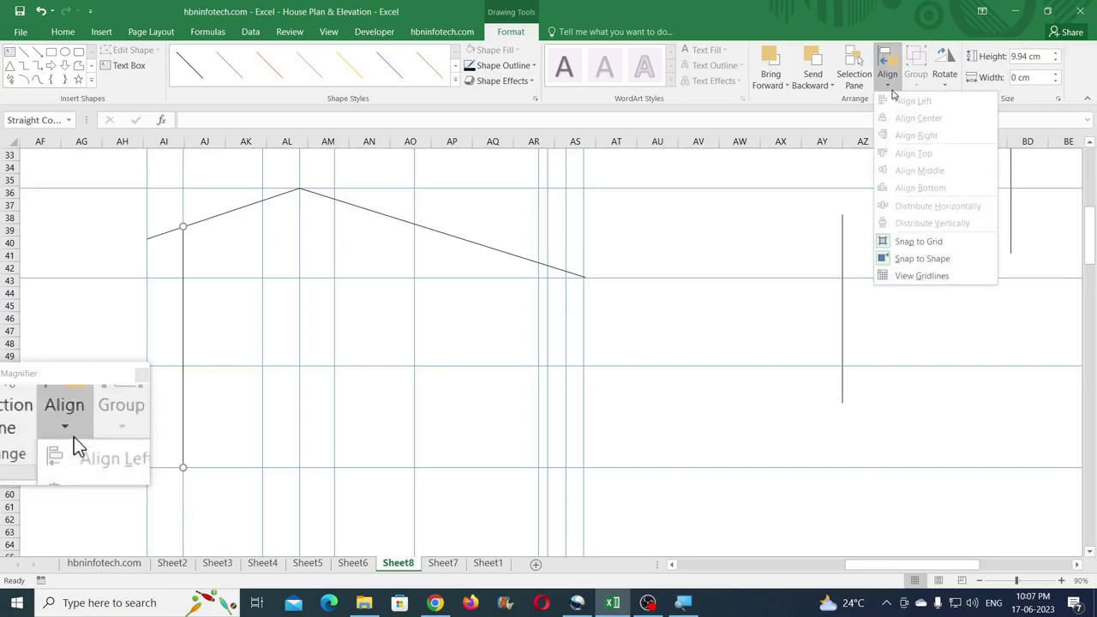
pyautogui.click(880, 15)
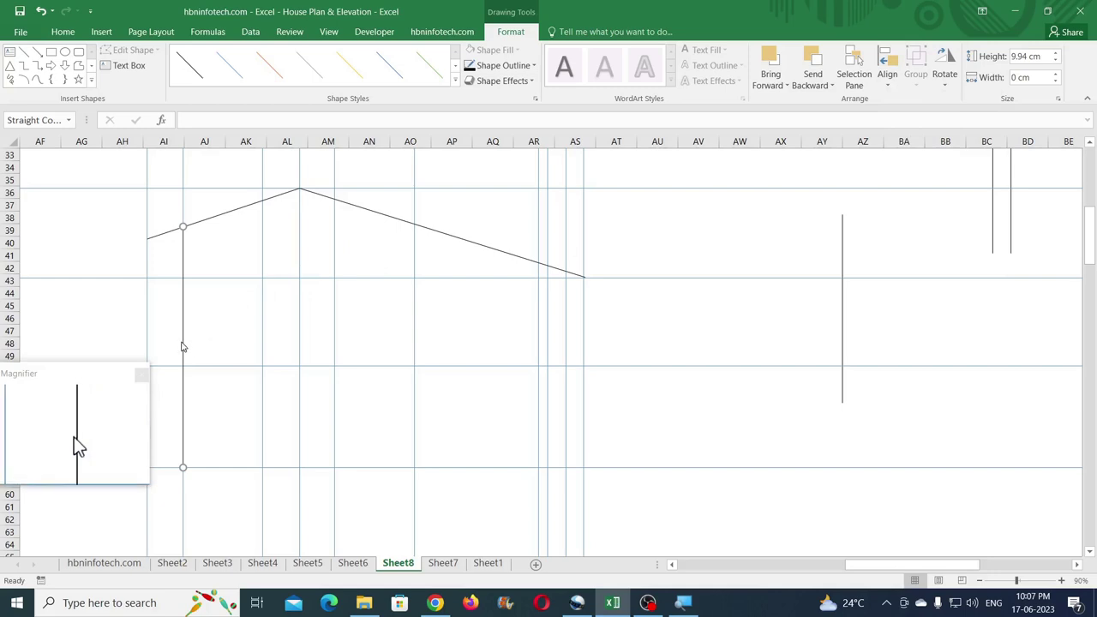
pyautogui.moveTo(182, 345); pyautogui.dragTo(417, 367)
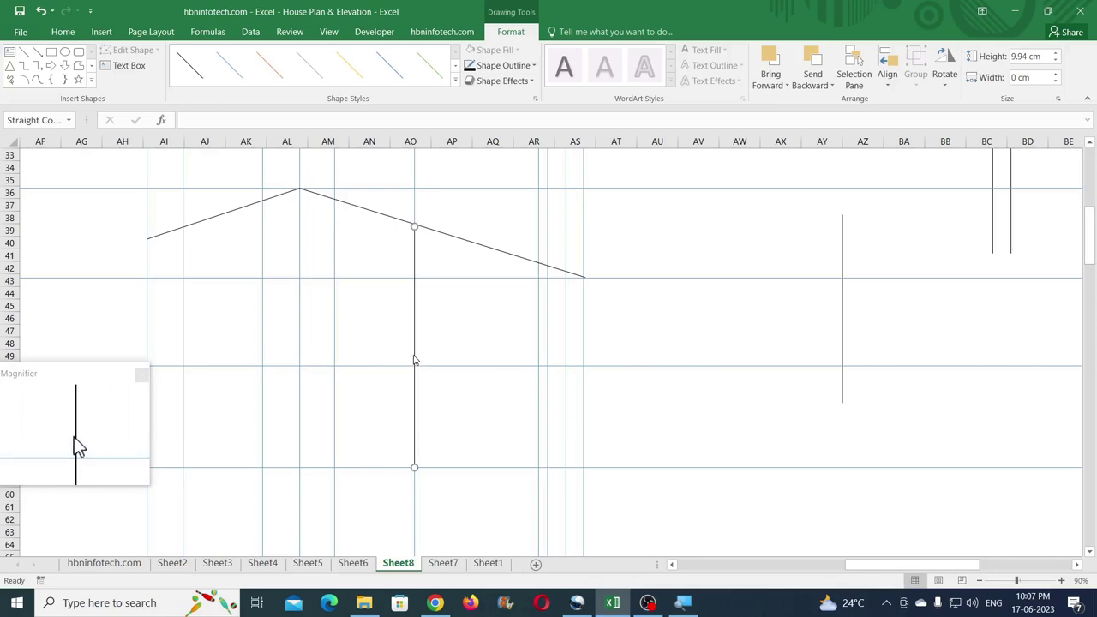
pyautogui.moveTo(413, 352); pyautogui.dragTo(334, 351)
# Step: Turn off snapping and extend the column AO wall line's top to meet the sloping roof, about 10 cm high
pyautogui.click(415, 249)
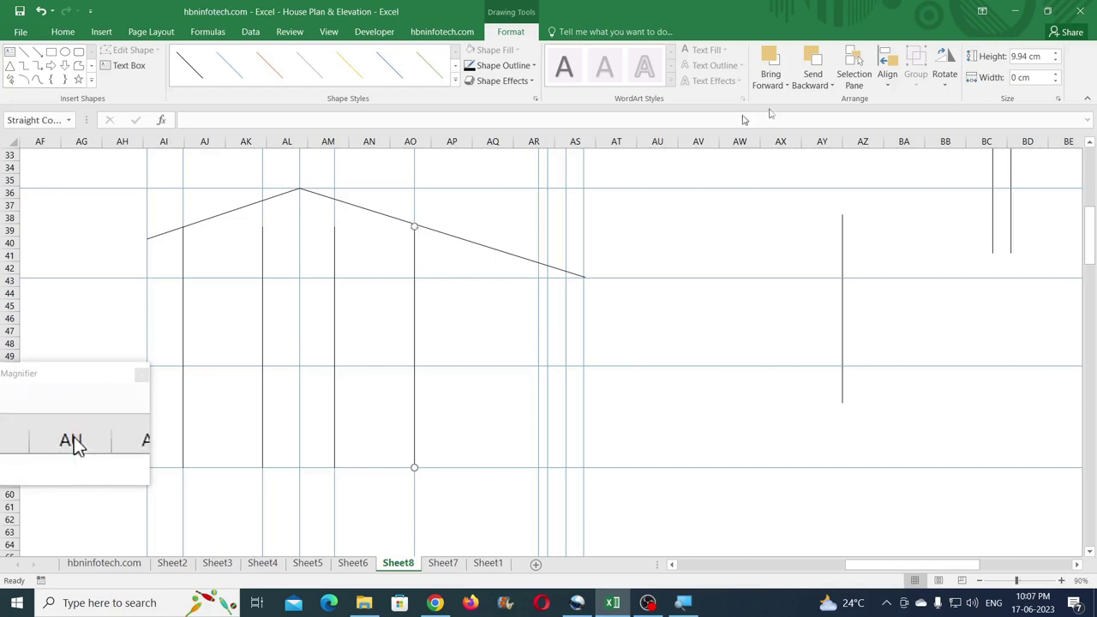
pyautogui.click(887, 75)
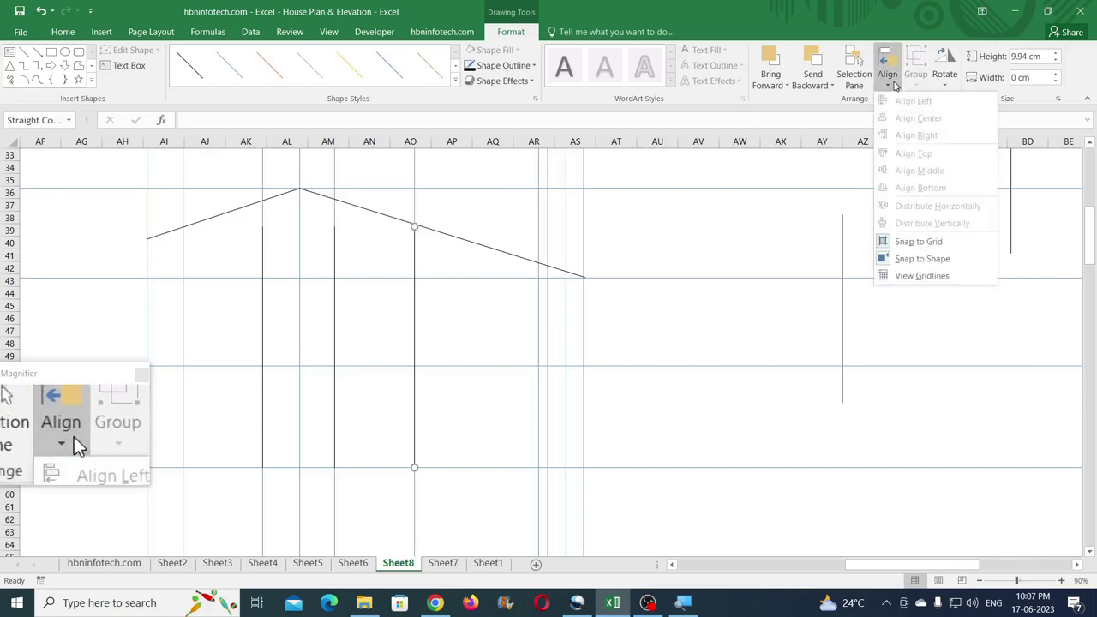
pyautogui.click(891, 260)
pyautogui.click(886, 75)
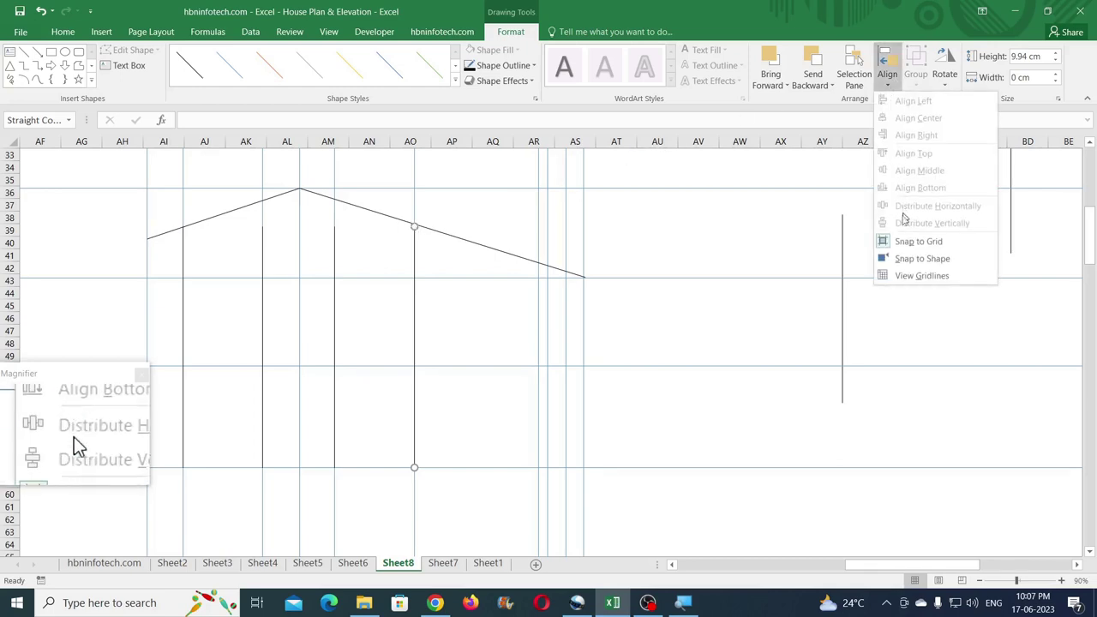
pyautogui.click(897, 246)
pyautogui.click(425, 206)
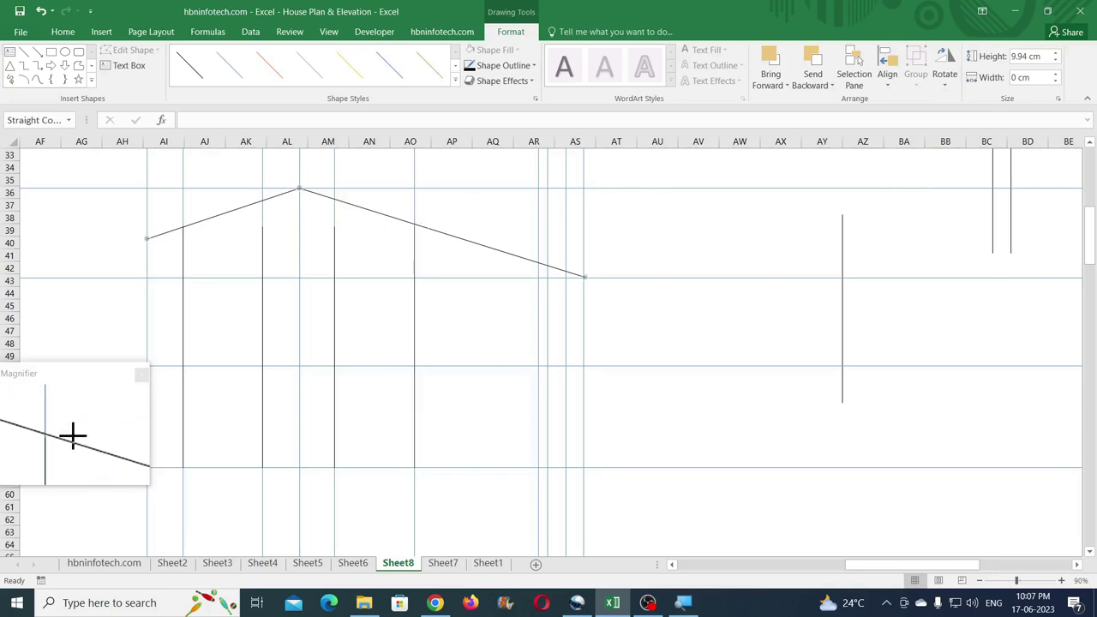
pyautogui.moveTo(427, 227); pyautogui.dragTo(430, 230)
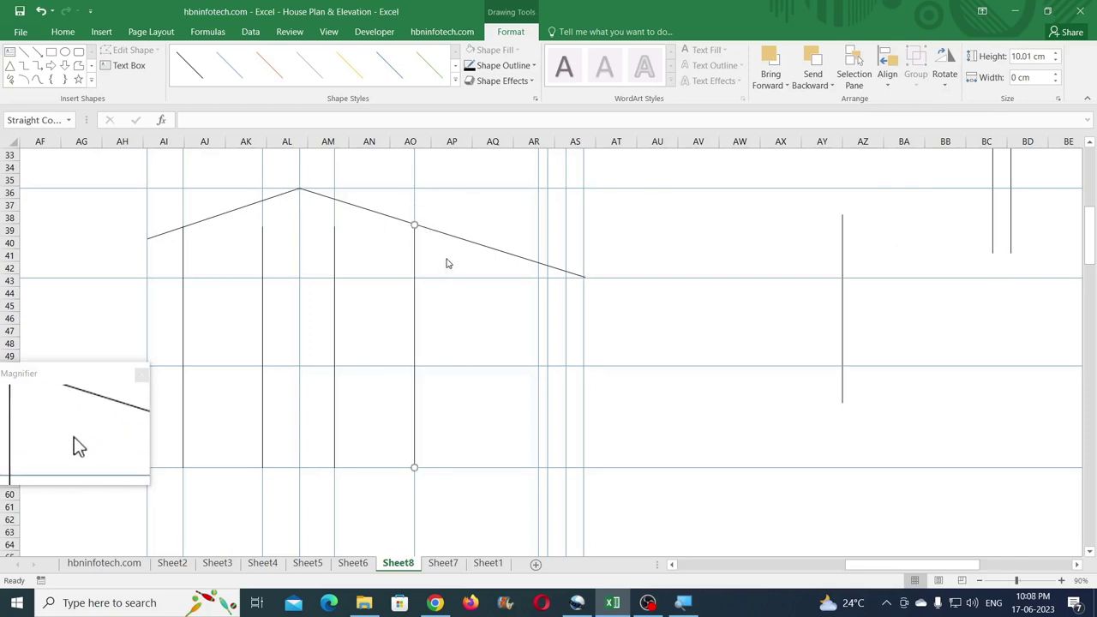
pyautogui.click(445, 263)
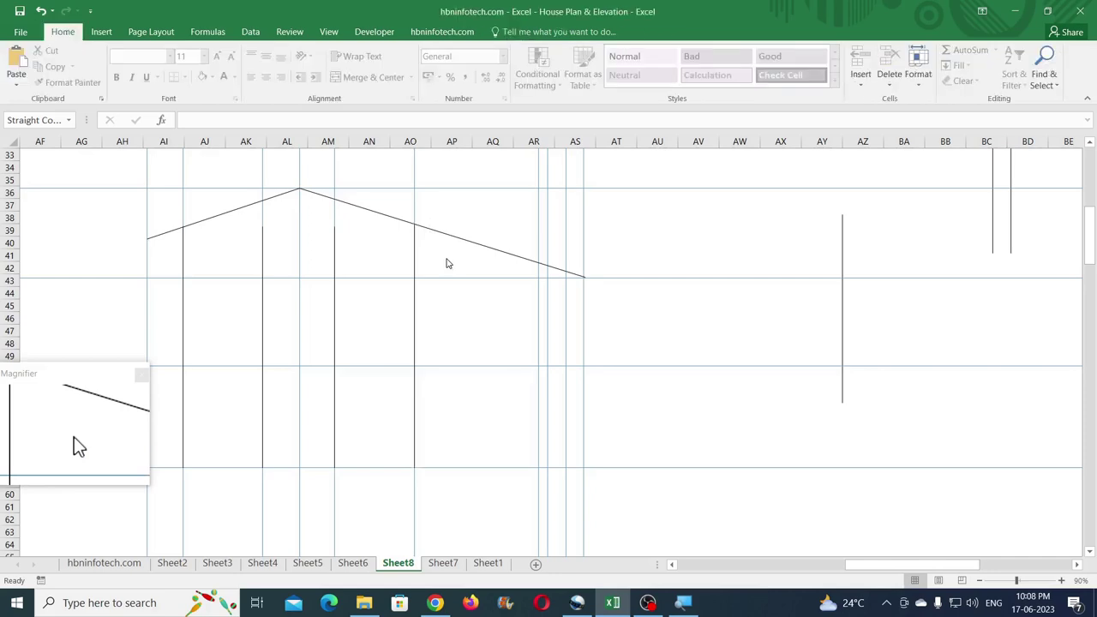
# Step: Switch Snap to Grid and Snap to Shape back on for the drawing
pyautogui.click(413, 262)
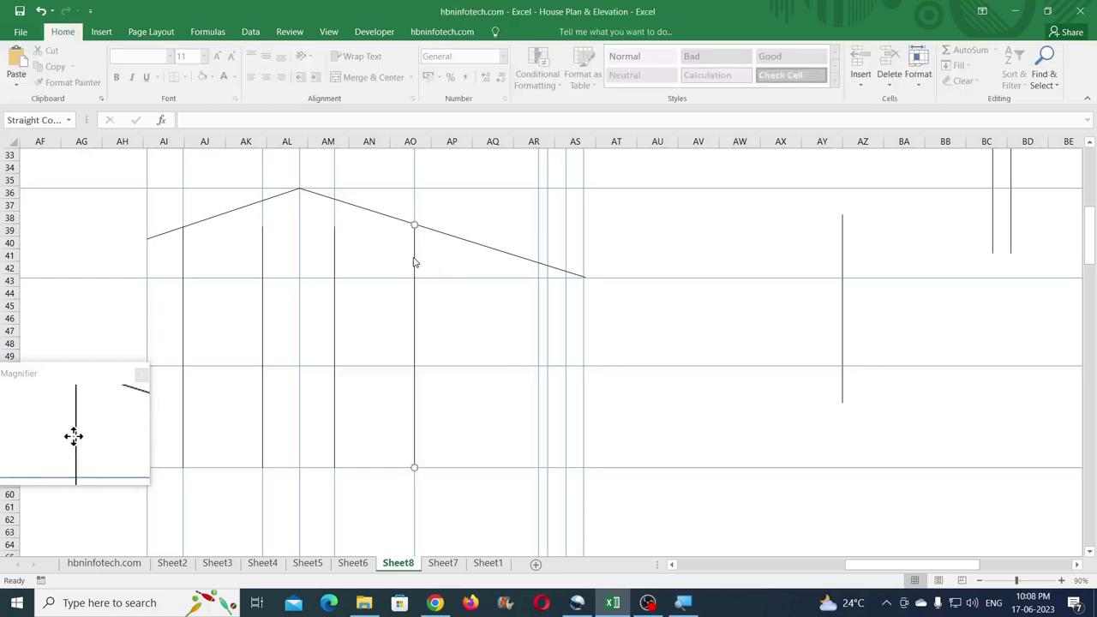
pyautogui.click(512, 33)
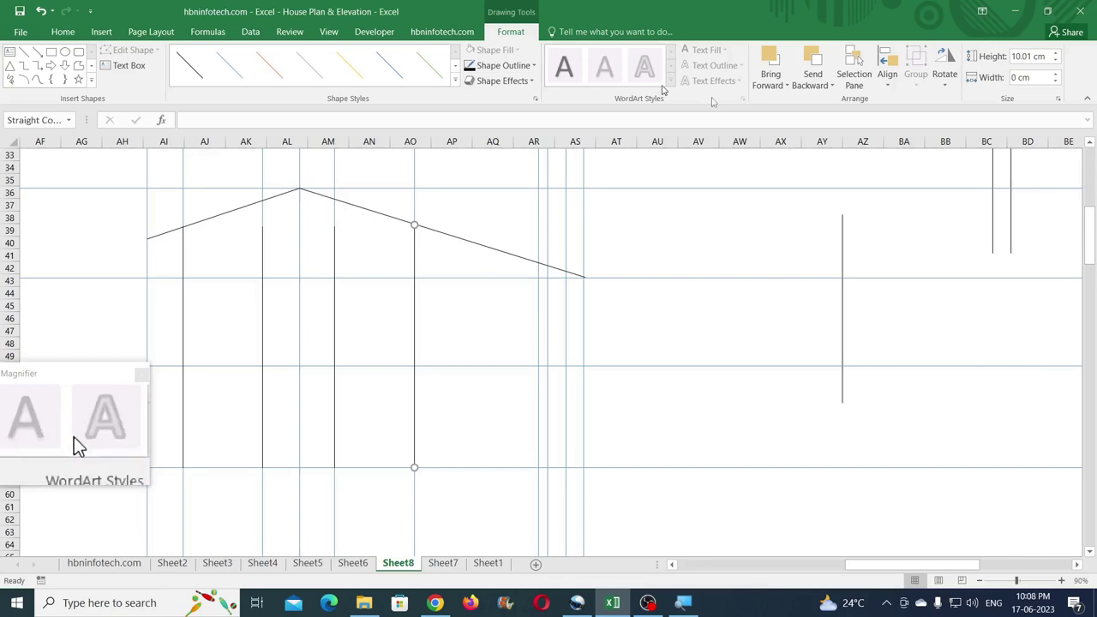
pyautogui.click(887, 78)
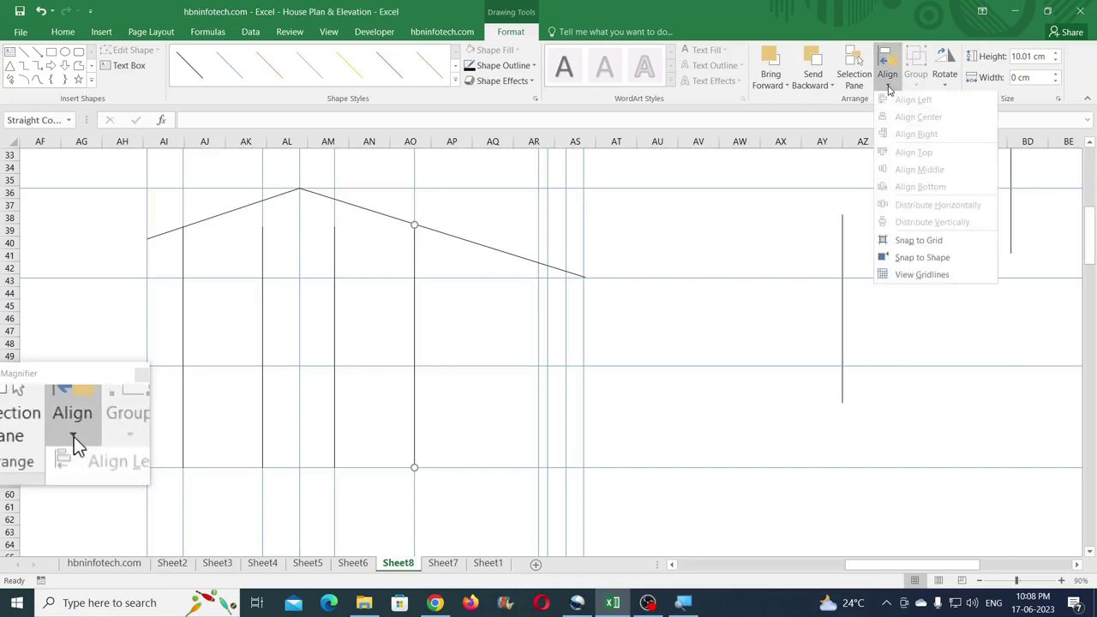
pyautogui.click(924, 262)
pyautogui.click(886, 77)
pyautogui.click(887, 78)
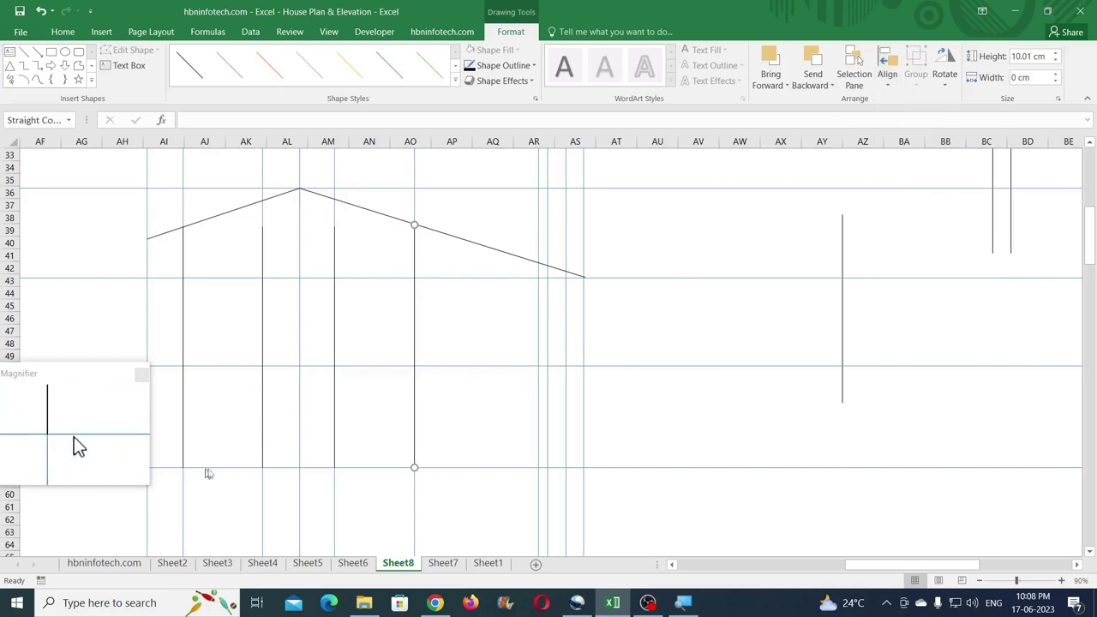
# Step: Copy the loose vertical line, rotate it 90°, and place it on the base construction line starting at the left wall
pyautogui.click(841, 306)
pyautogui.moveTo(842, 301); pyautogui.dragTo(717, 335)
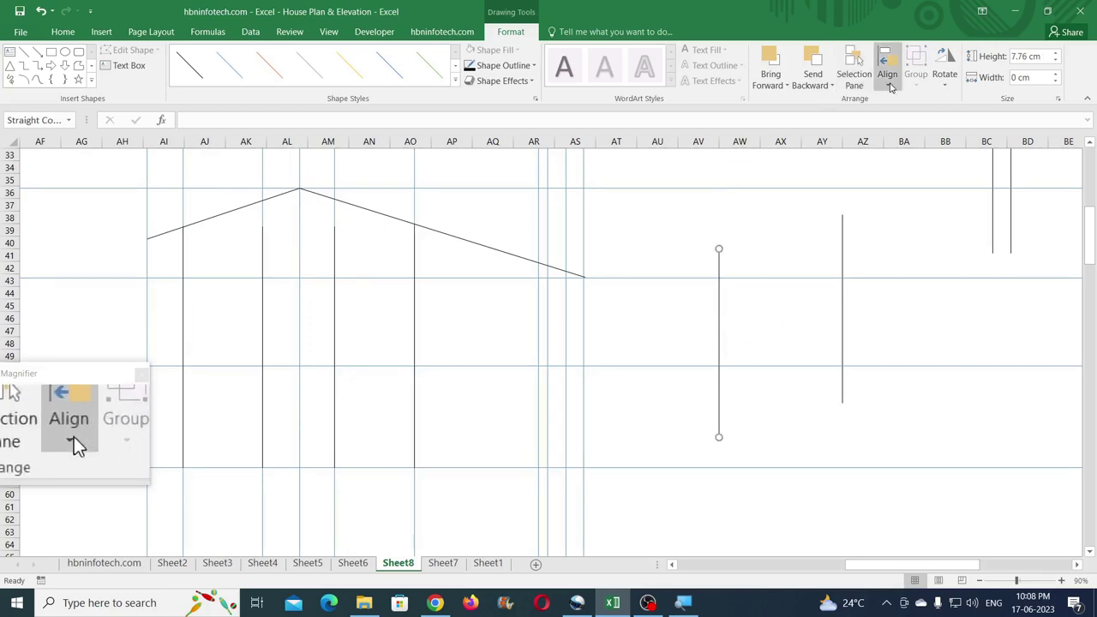
pyautogui.click(944, 73)
pyautogui.click(956, 101)
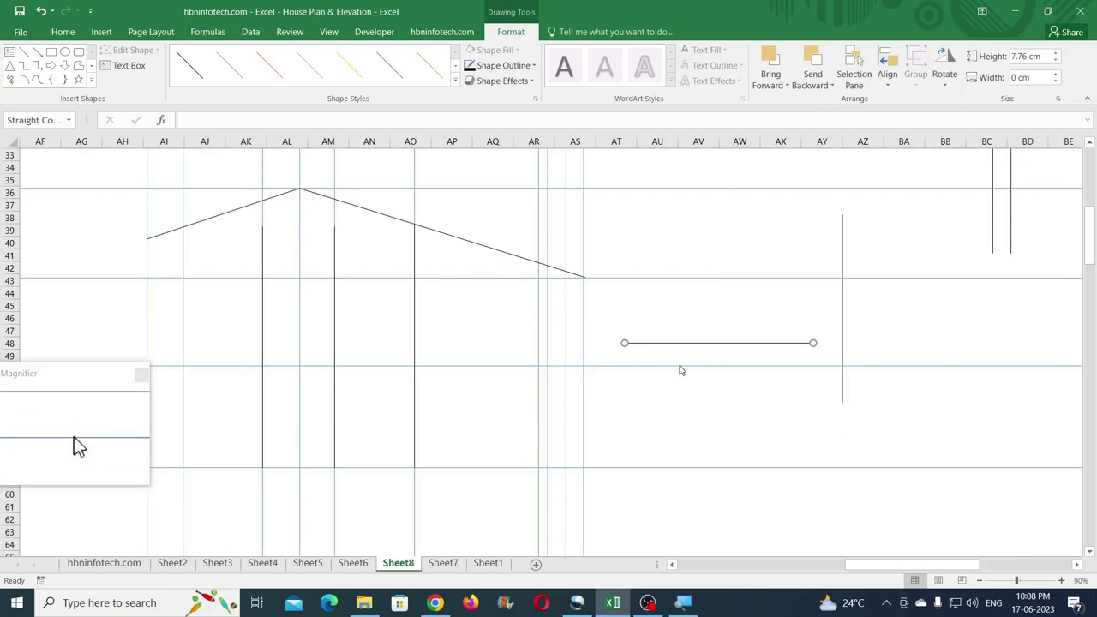
pyautogui.moveTo(687, 343); pyautogui.dragTo(248, 467)
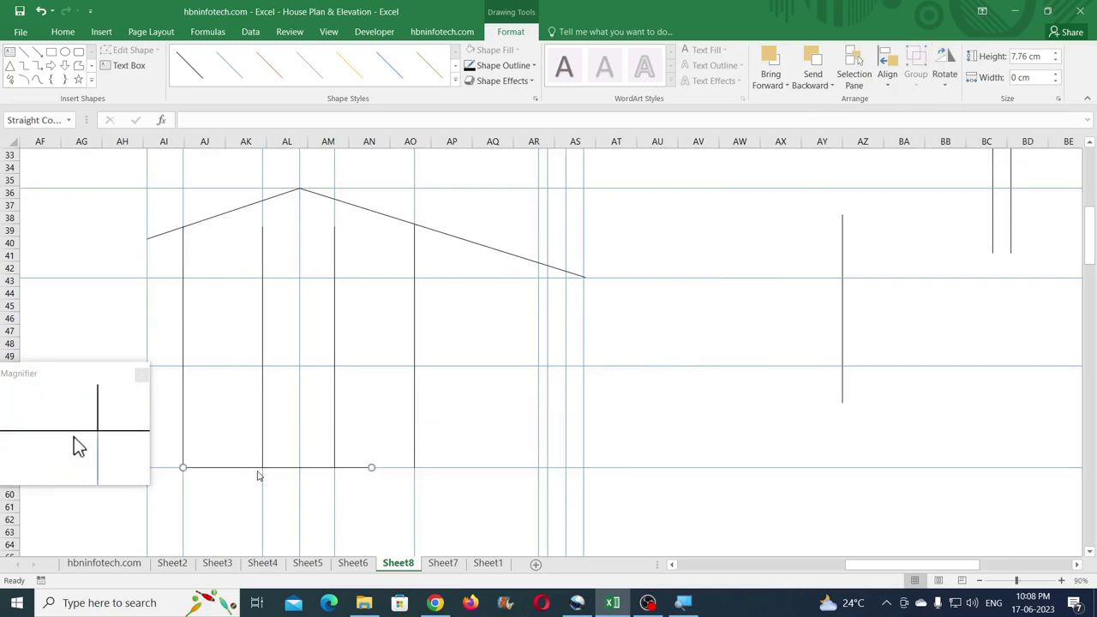
# Step: Stretch the horizontal base line to the outer construction line of the right wall, about 15 cm wide
pyautogui.moveTo(371, 467); pyautogui.dragTo(512, 467)
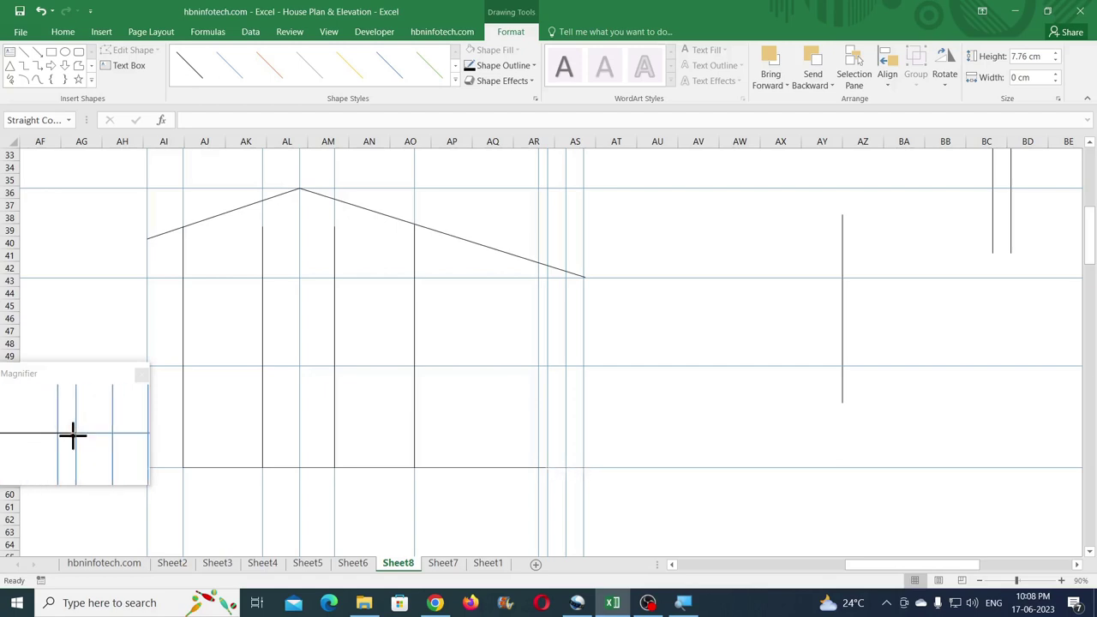
pyautogui.moveTo(182, 467); pyautogui.dragTo(546, 467)
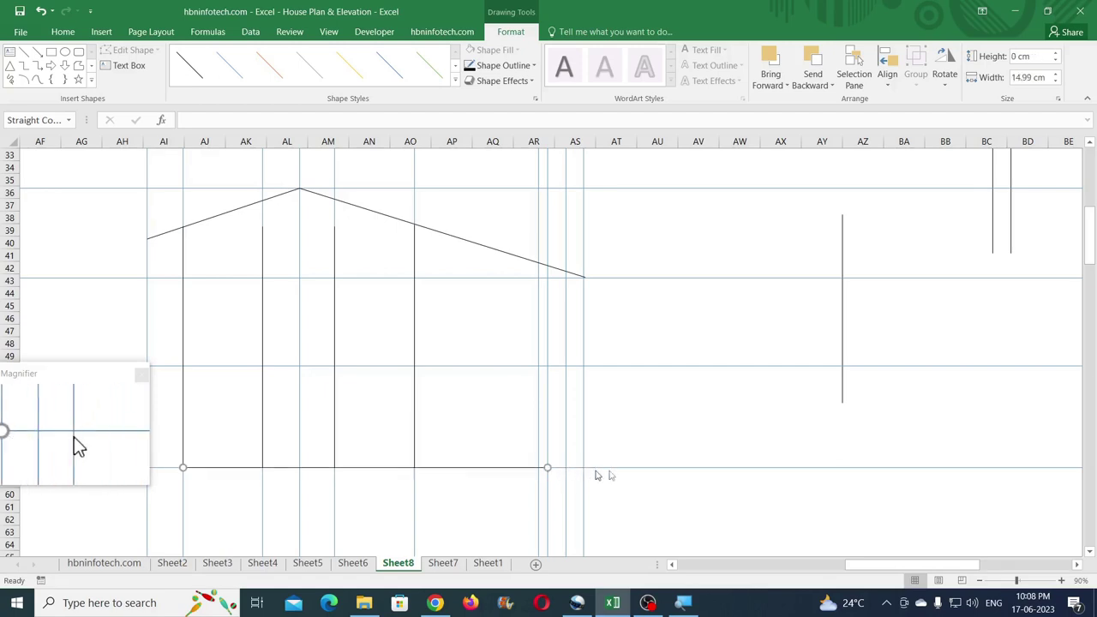
pyautogui.click(648, 441)
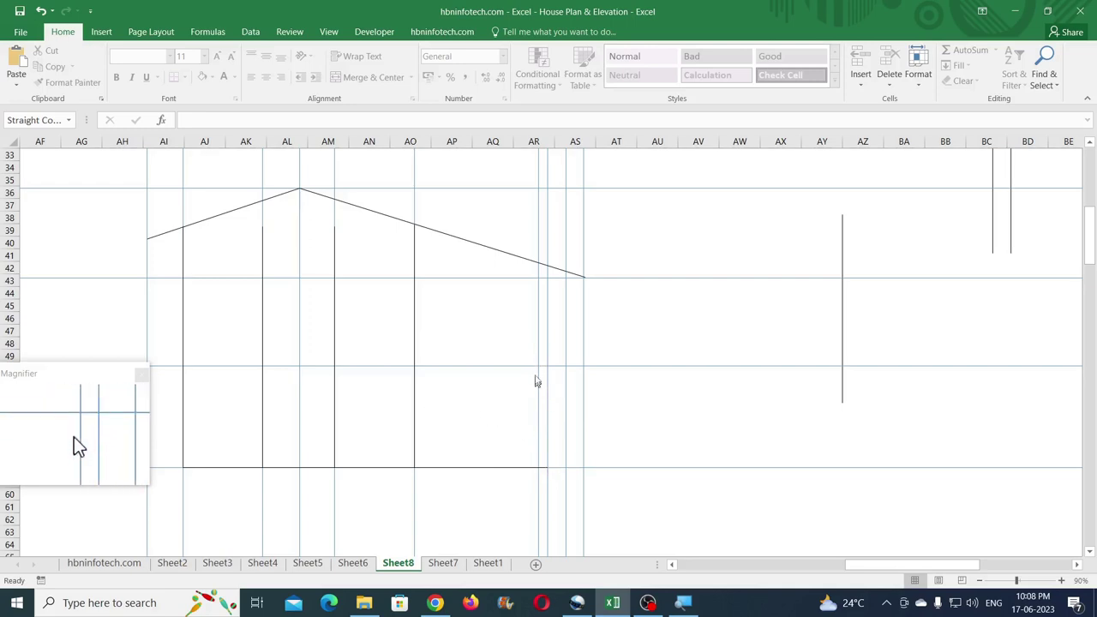
# Step: Copy the column AO wall line onto both construction lines in column AR, and the base line onto the construction line at row 50
pyautogui.click(415, 360)
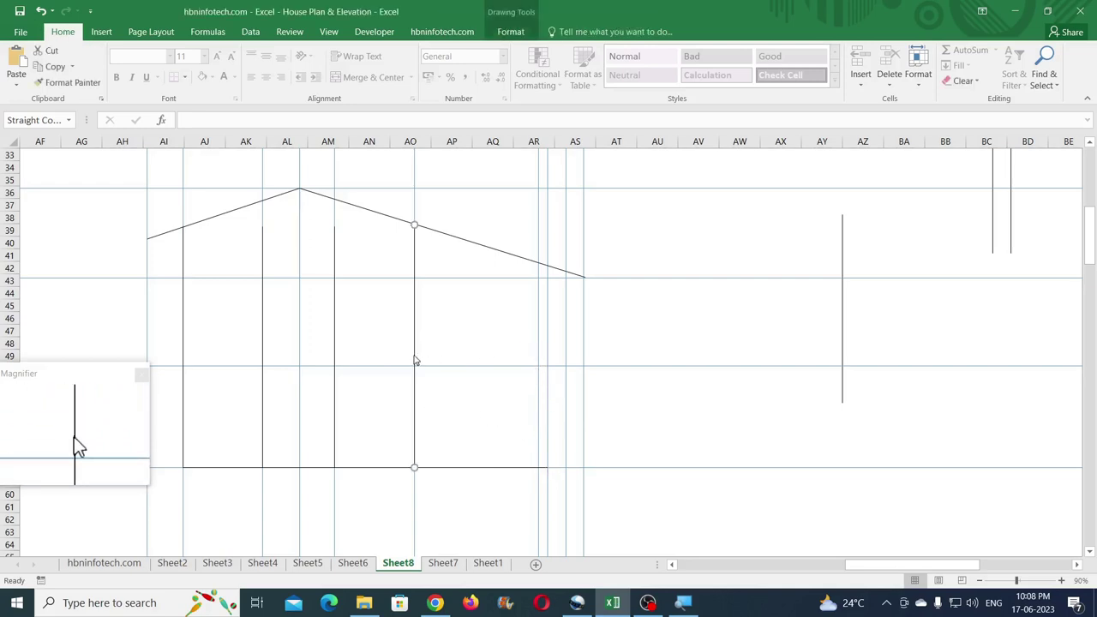
pyautogui.moveTo(413, 353); pyautogui.dragTo(542, 378)
pyautogui.click(452, 467)
pyautogui.moveTo(453, 472); pyautogui.dragTo(454, 370)
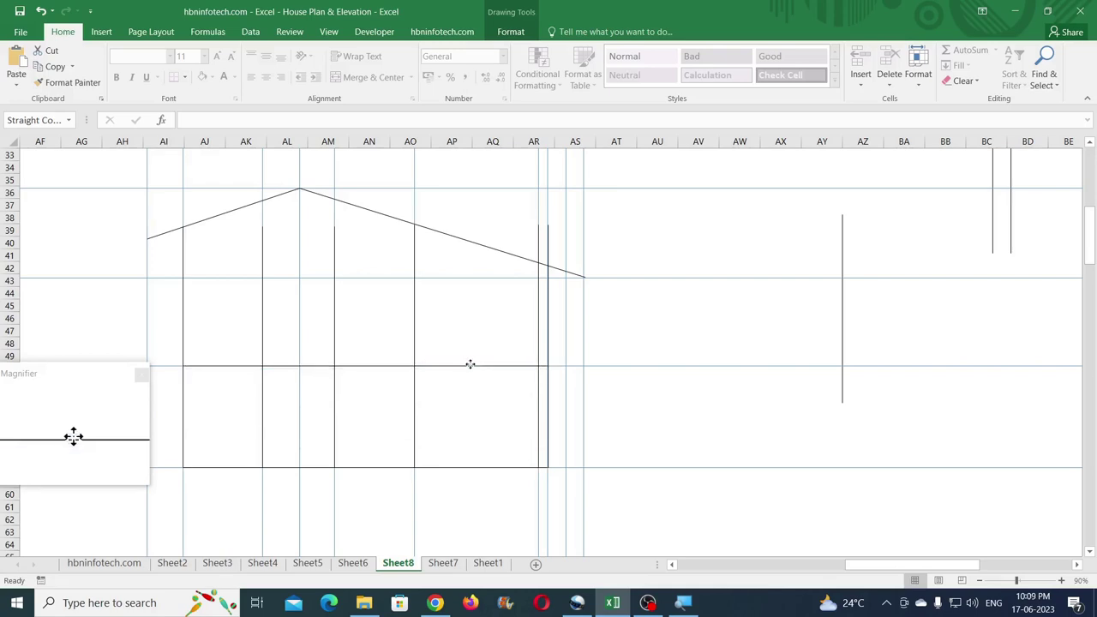
pyautogui.click(617, 387)
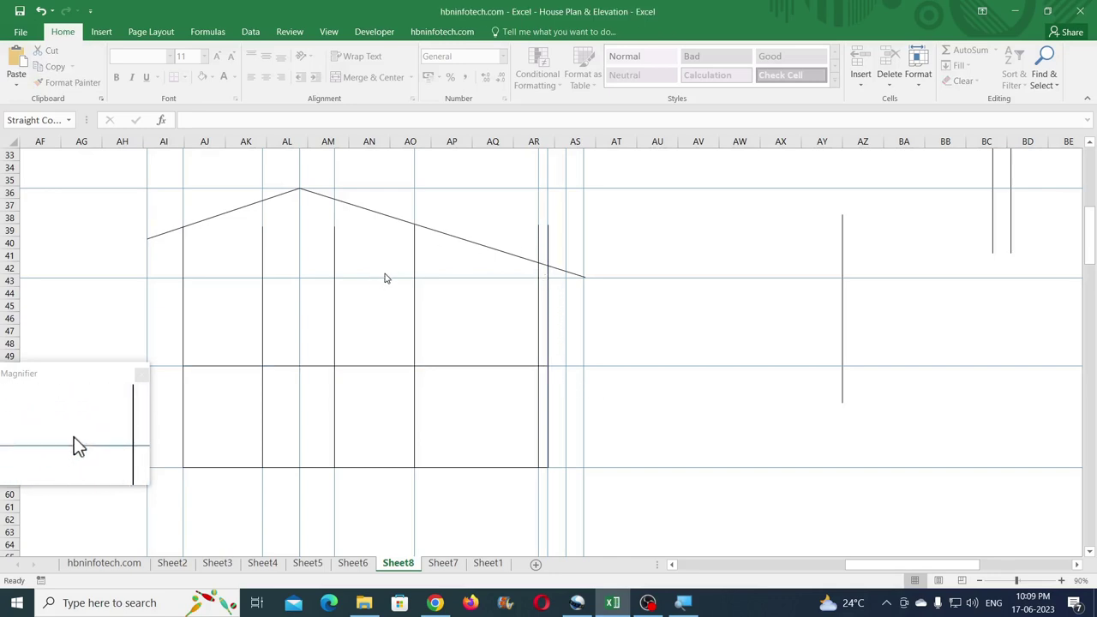
# Step: Check the reference elevation on Sheet6, and shorten the row 50 horizontal line to run from the column AO wall to the outer column AR wall
pyautogui.click(352, 563)
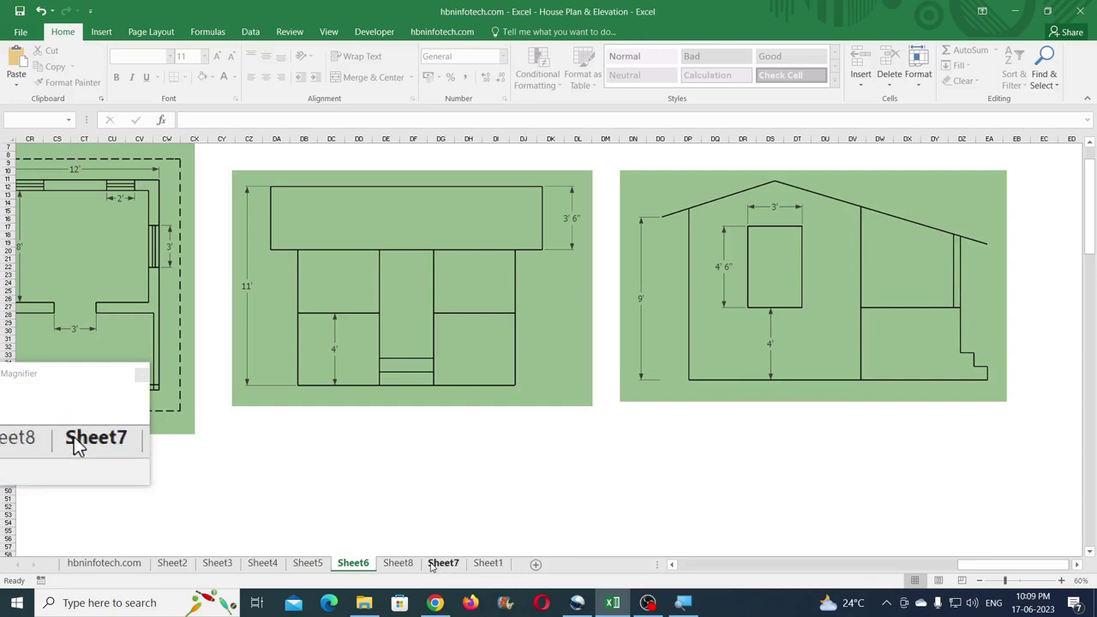
pyautogui.click(397, 564)
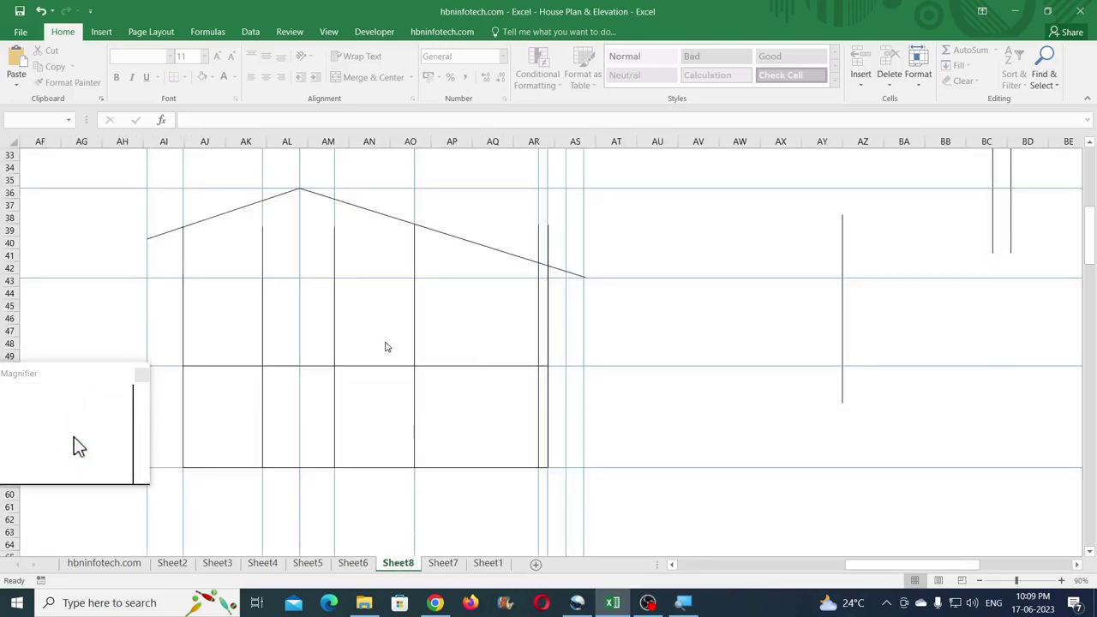
pyautogui.click(222, 367)
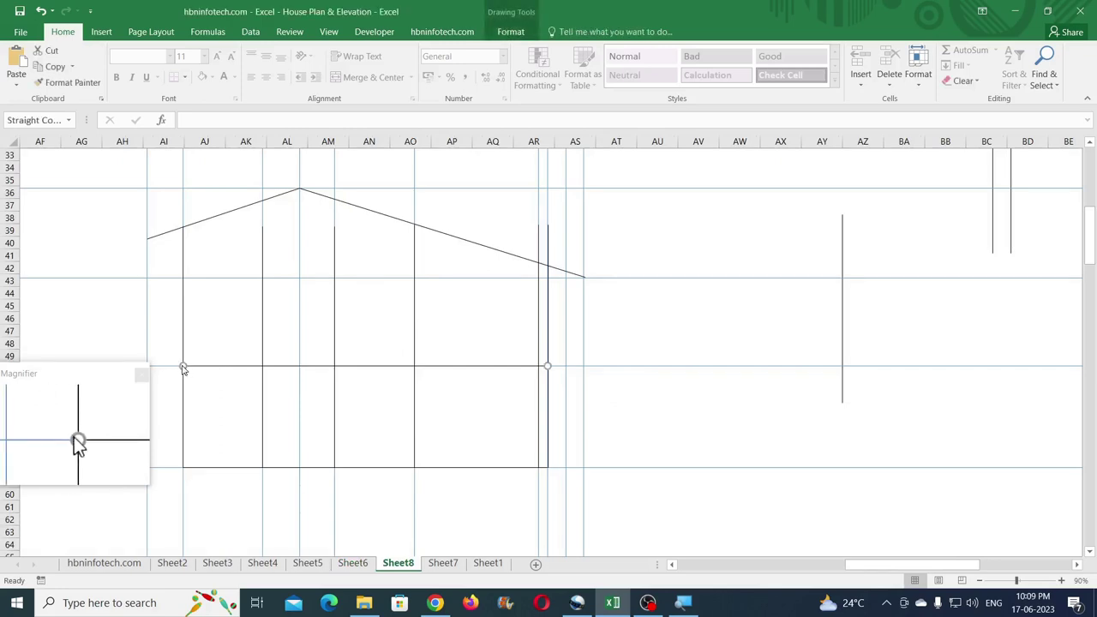
pyautogui.press('Delete')
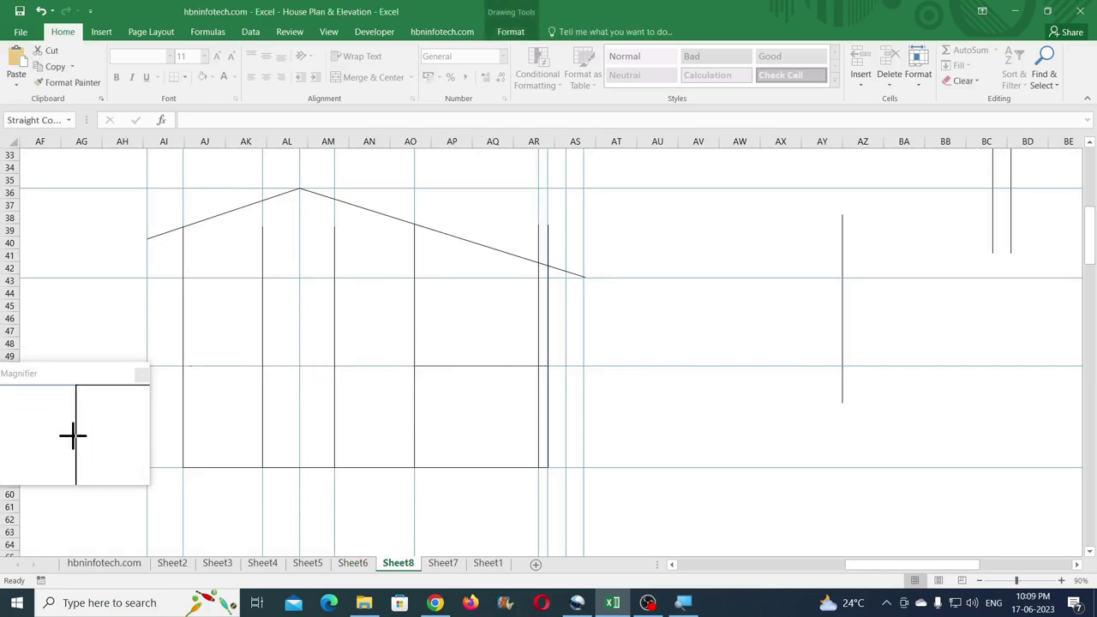
pyautogui.click(417, 365)
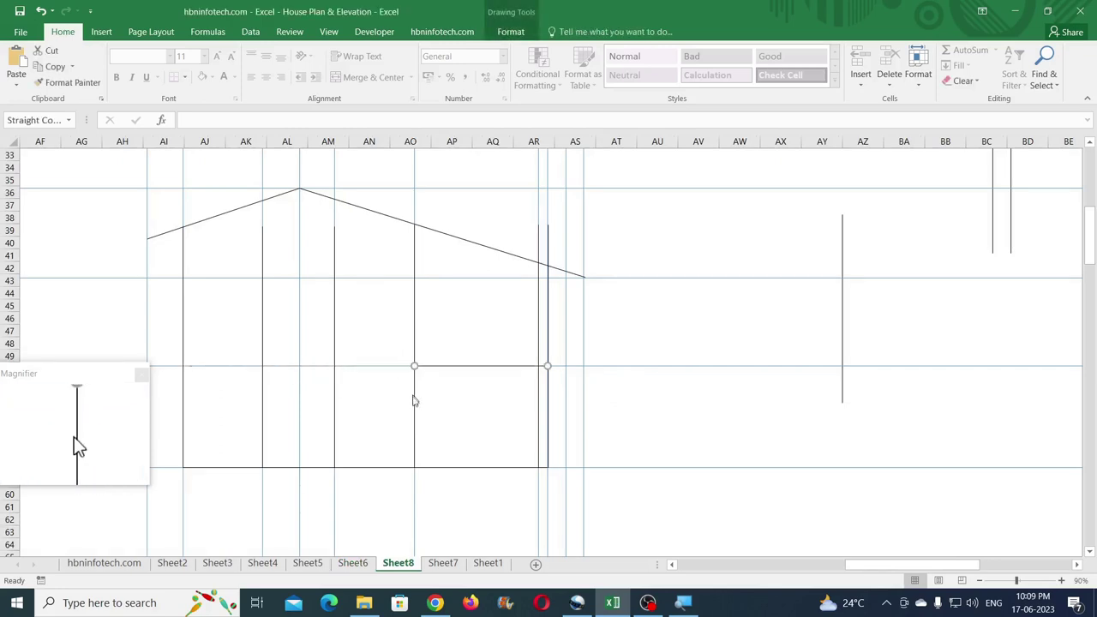
# Step: Consult the side elevation on Sheet6 again, and turn off Snap to Shape and Snap to Grid on Sheet8
pyautogui.click(352, 562)
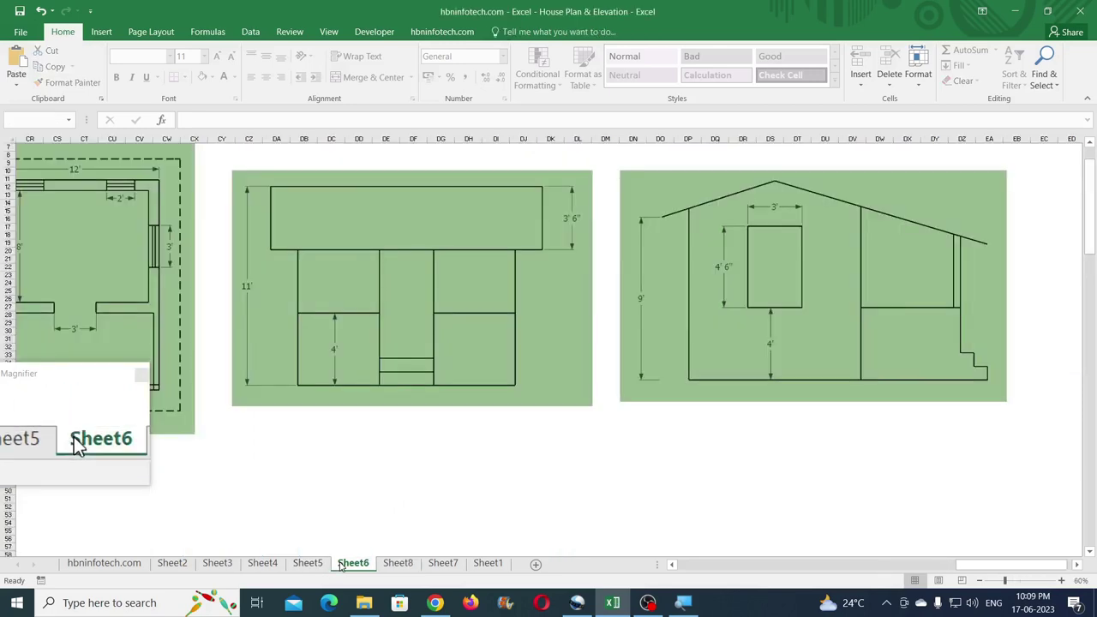
pyautogui.click(390, 563)
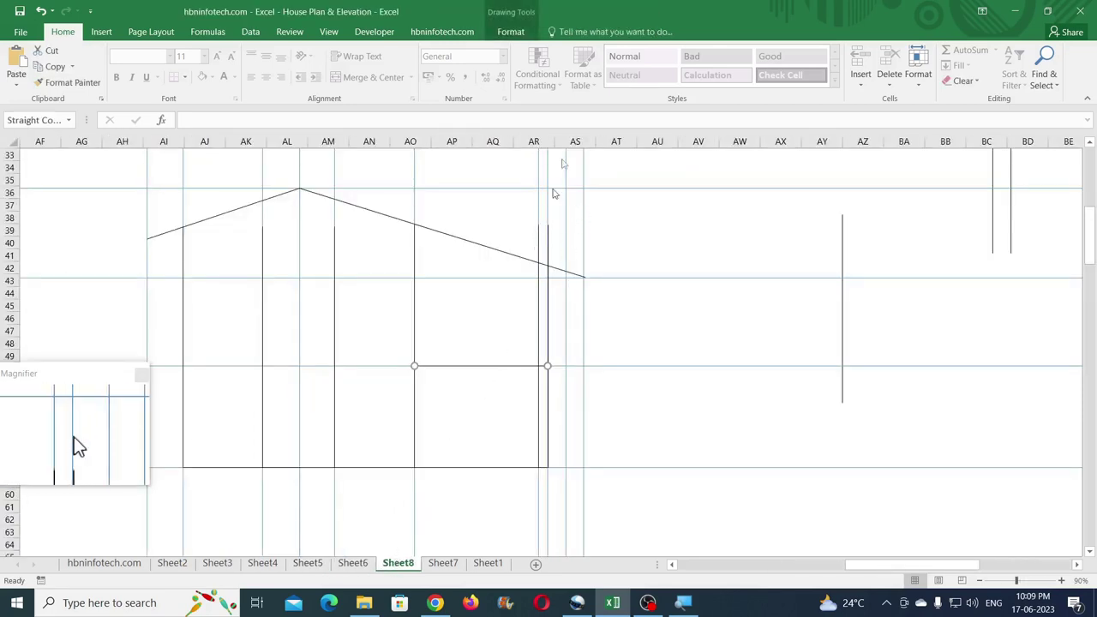
pyautogui.click(522, 38)
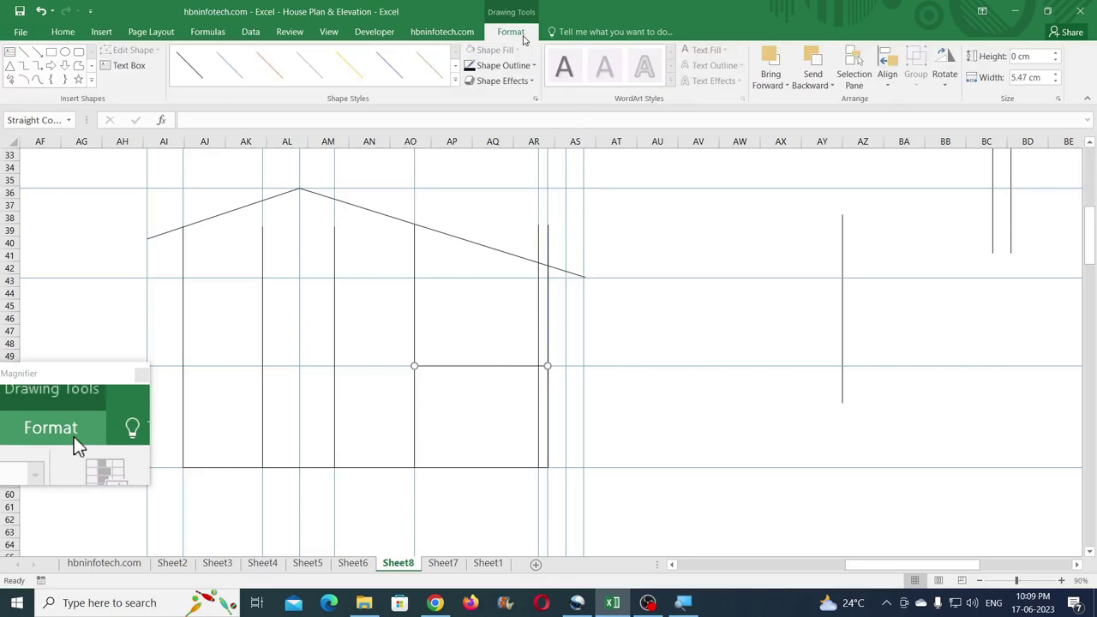
pyautogui.click(886, 75)
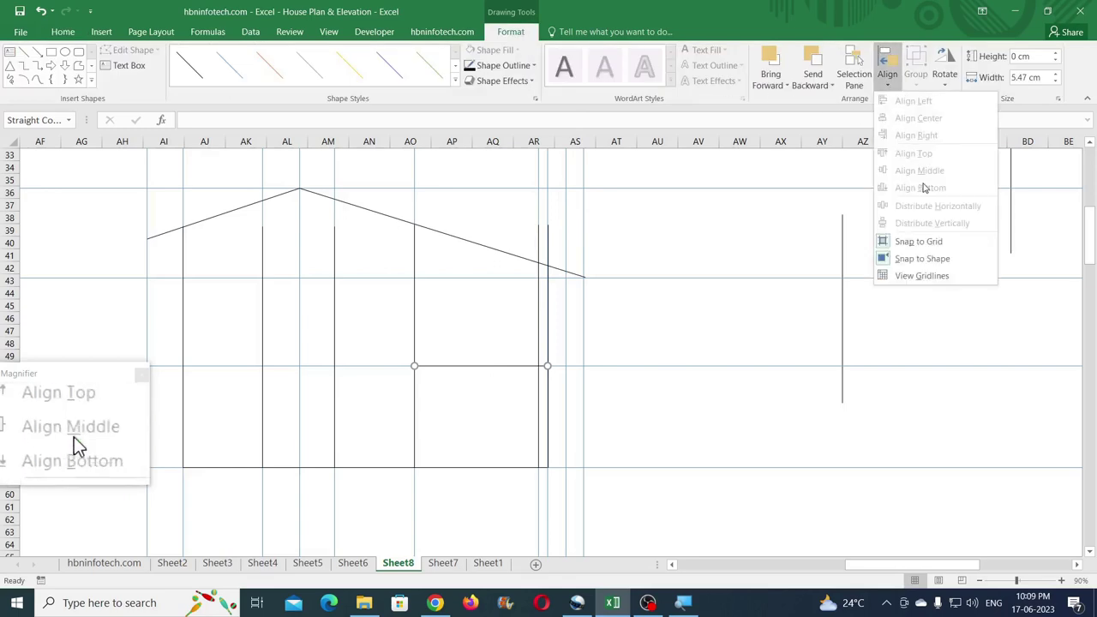
pyautogui.click(930, 259)
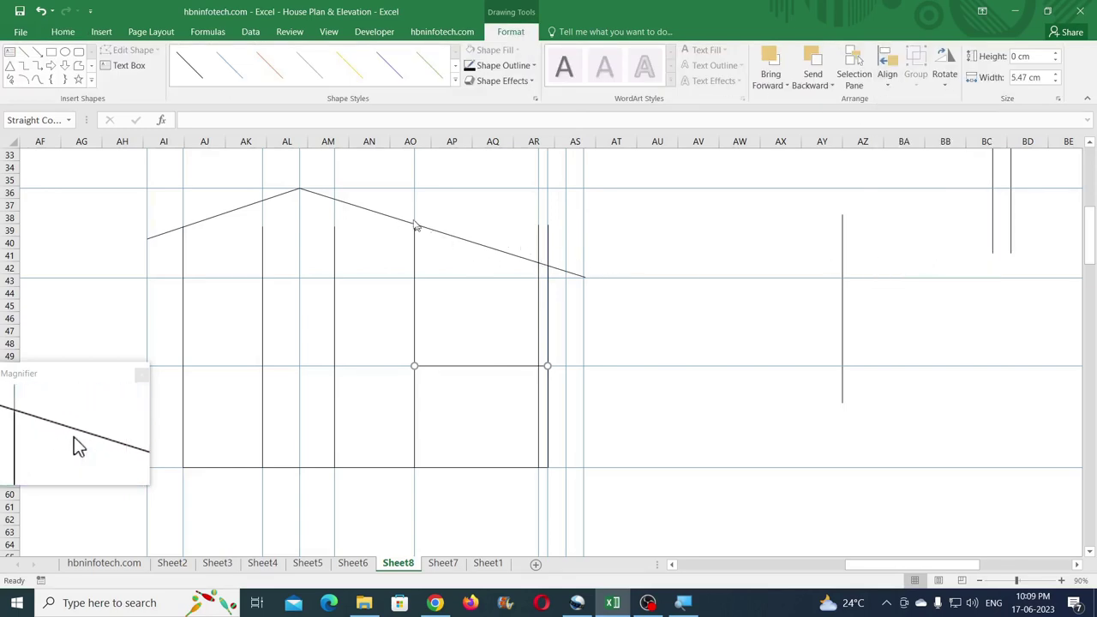
pyautogui.click(538, 245)
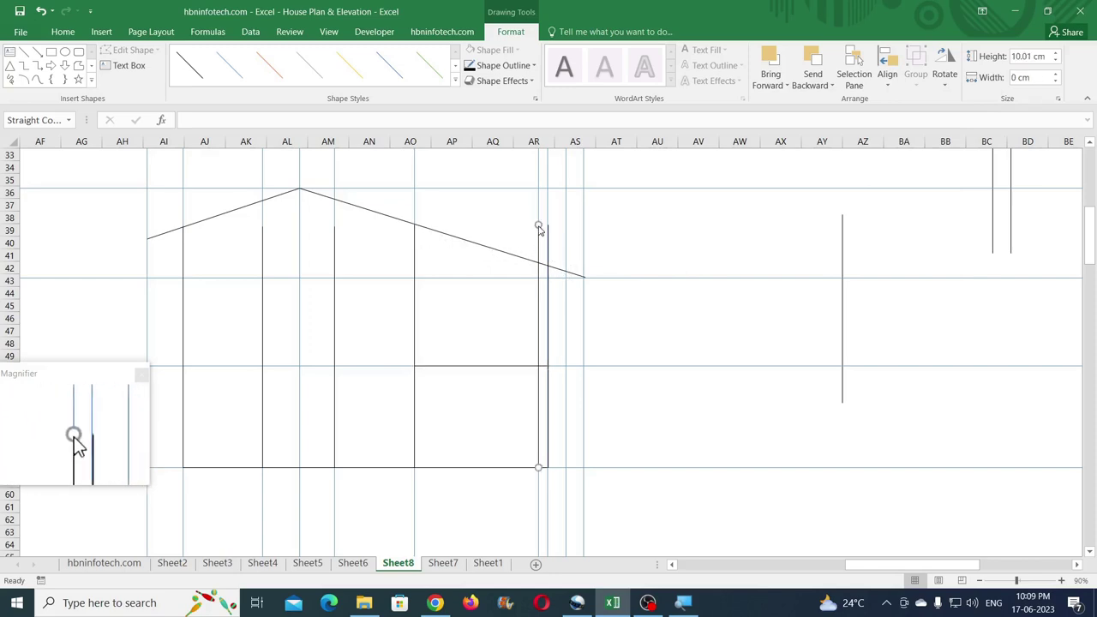
pyautogui.click(885, 85)
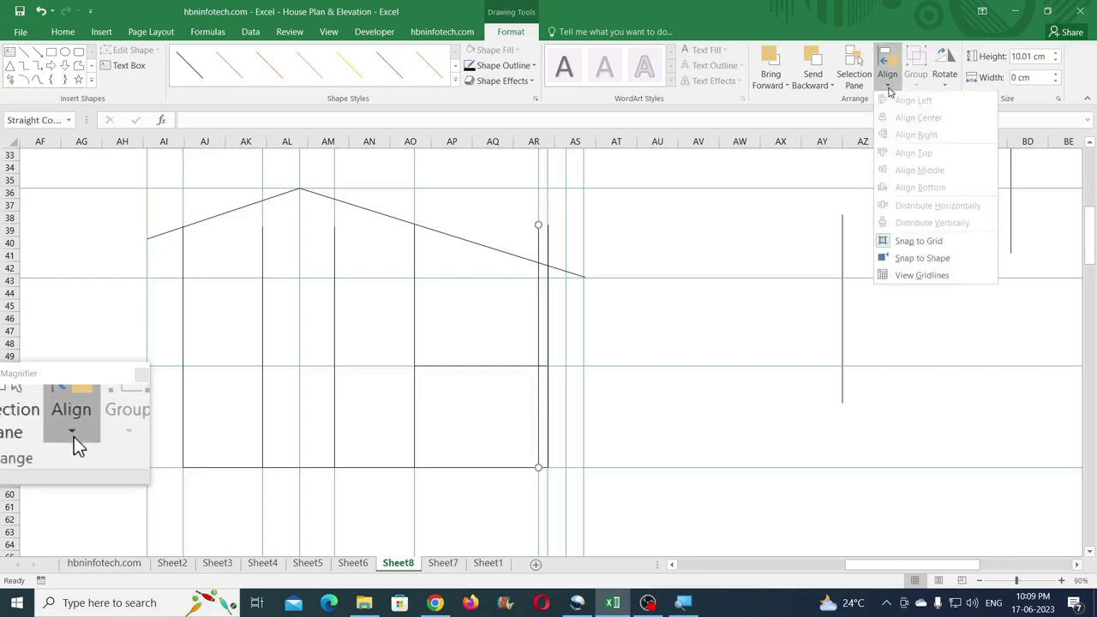
pyautogui.click(904, 243)
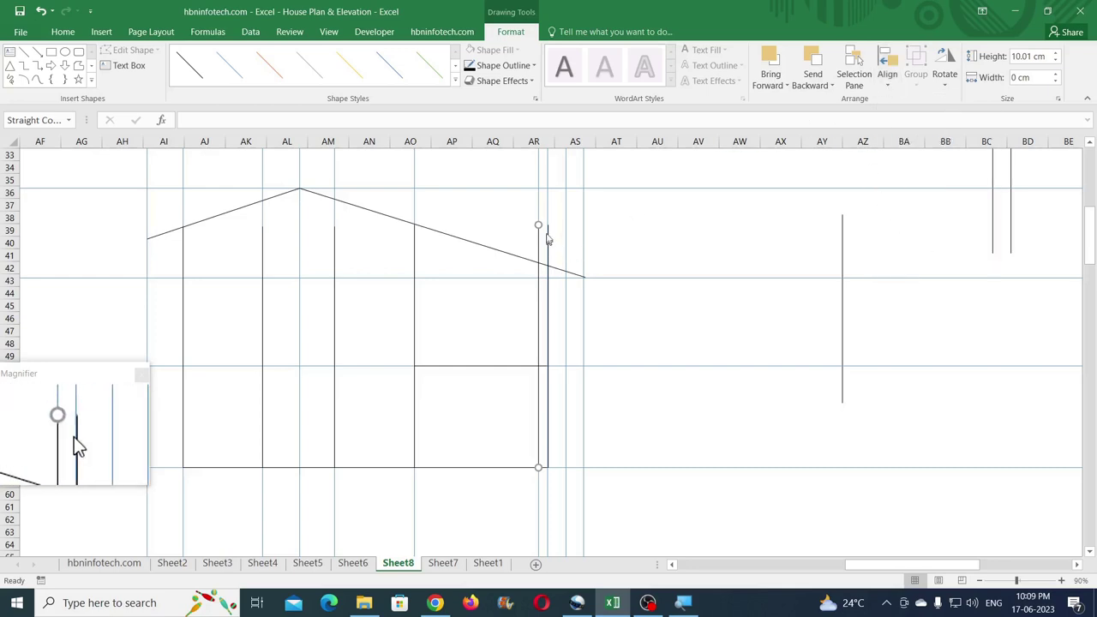
# Step: Shorten both column AR wall lines so their upper ends meet the sloping roof line, the outer one about 8.34 cm high
pyautogui.press('Right')
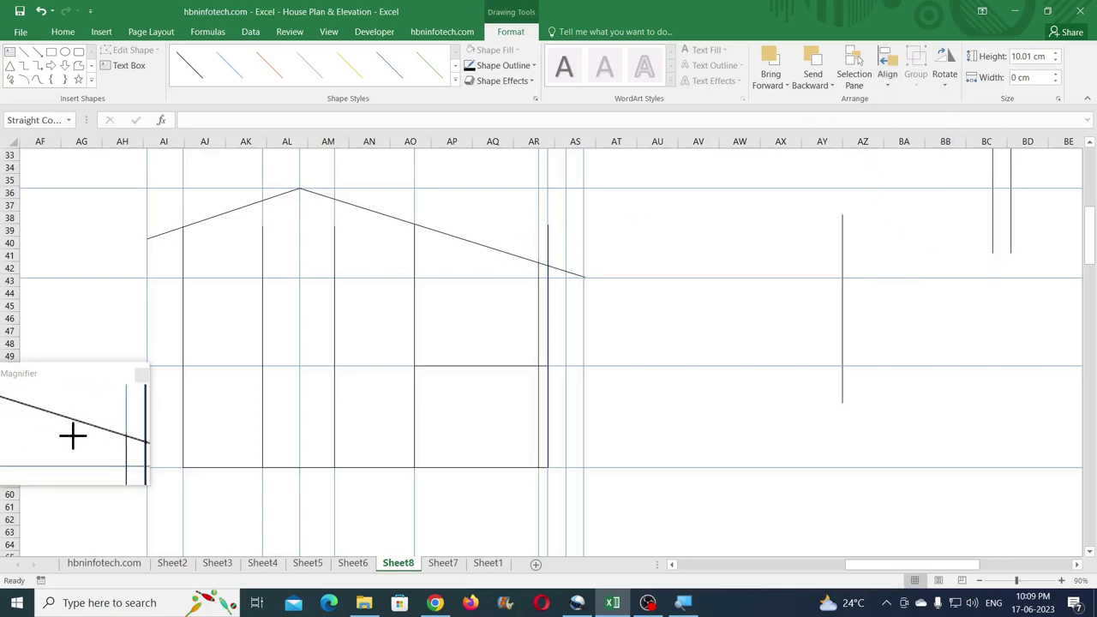
pyautogui.moveTo(538, 467); pyautogui.dragTo(535, 260)
pyautogui.hotkey('ctrl', 'z')
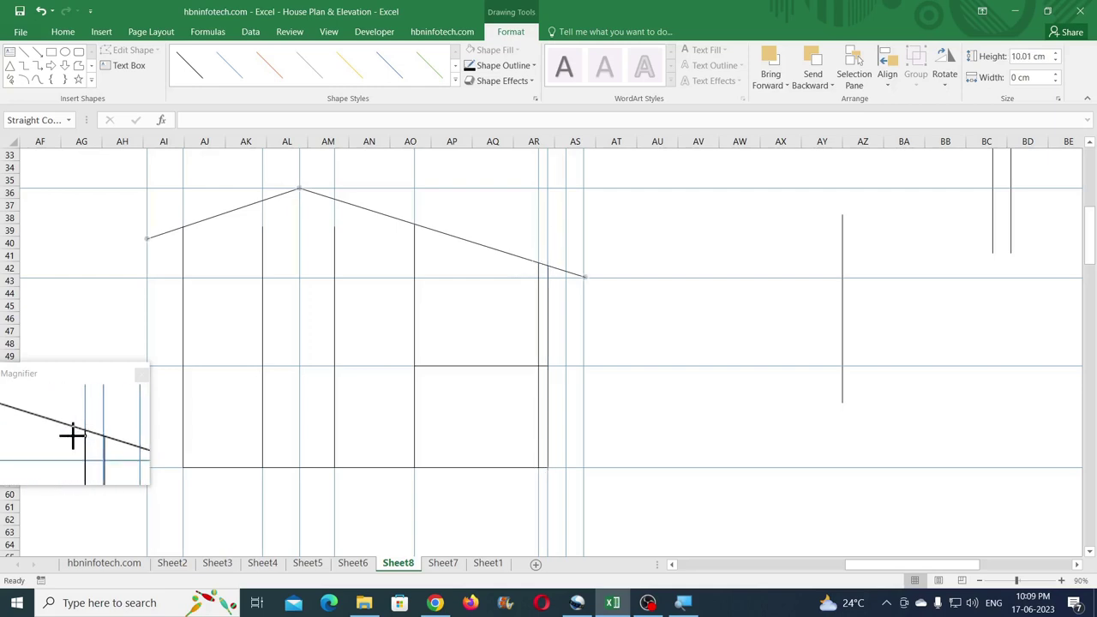
pyautogui.moveTo(547, 265); pyautogui.dragTo(547, 467)
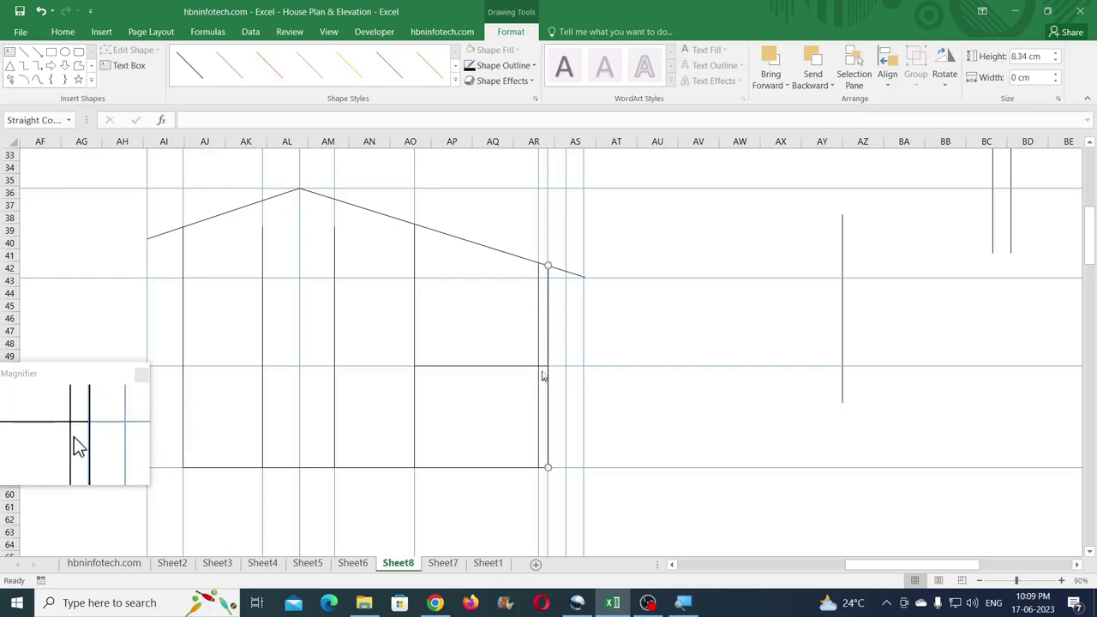
# Step: Compare with the Sheet6 reference and raise the inner column AR line's lower end close to the row 50 line, about 3.48 cm high
pyautogui.click(354, 563)
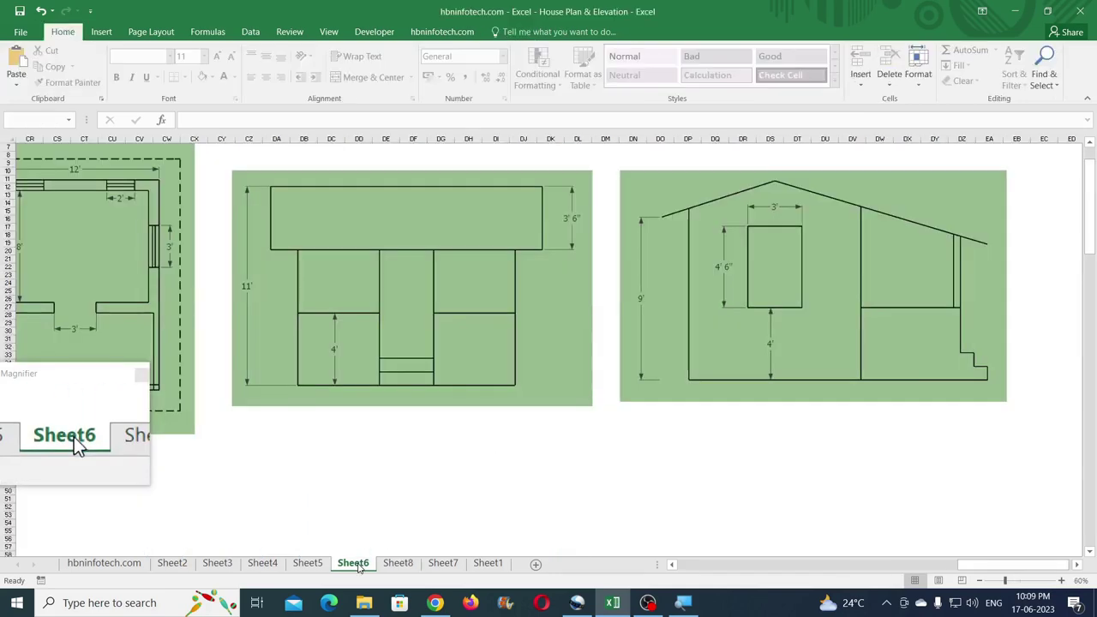
pyautogui.click(398, 563)
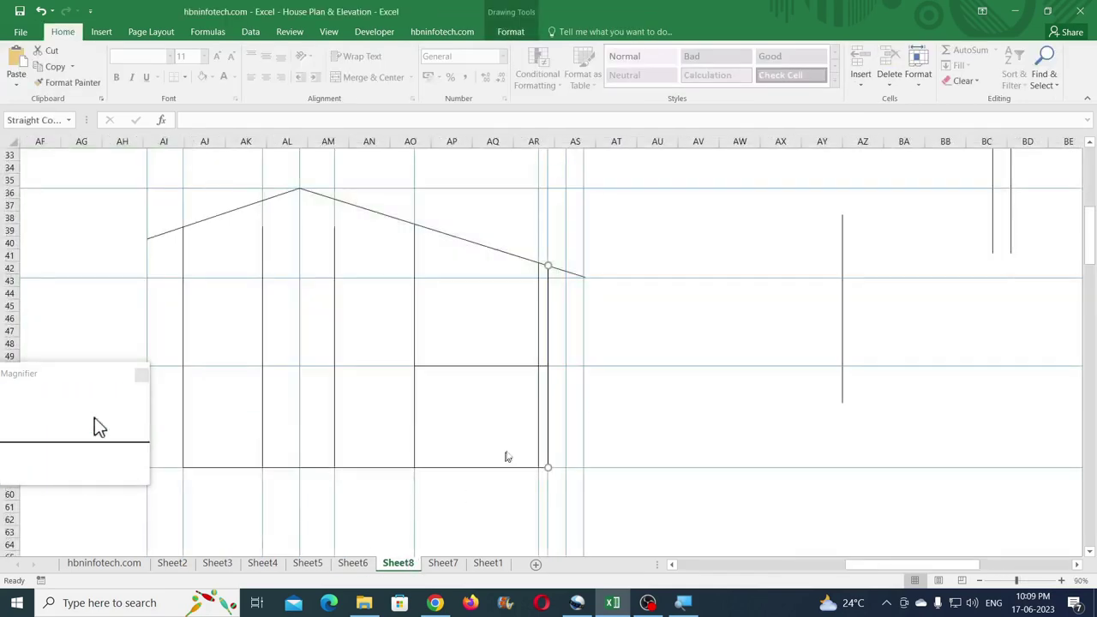
pyautogui.moveTo(538, 428); pyautogui.dragTo(540, 447)
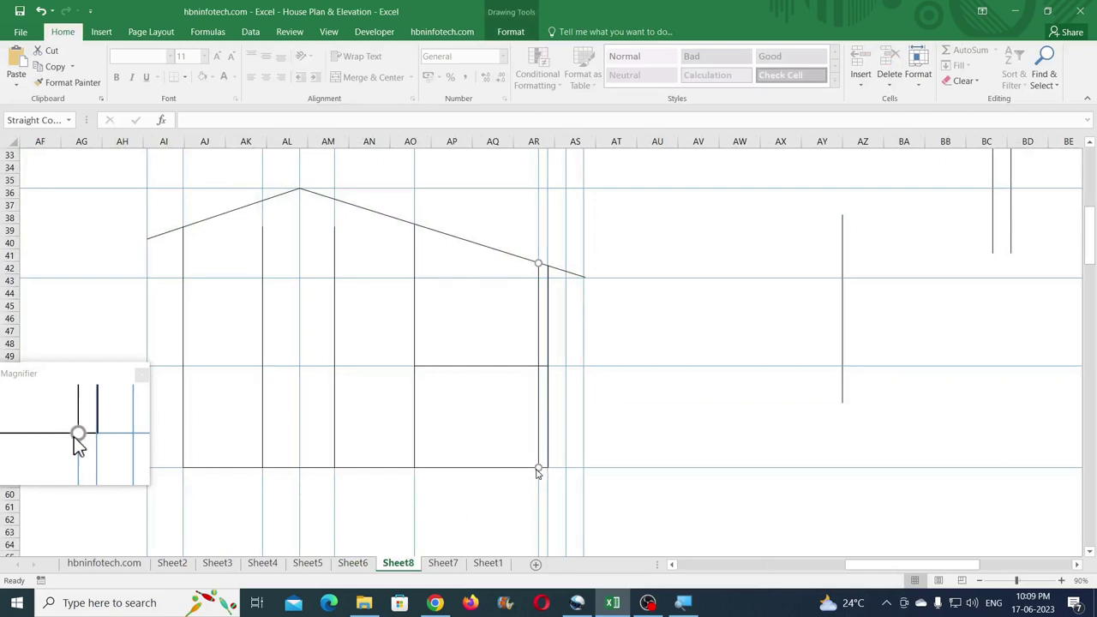
pyautogui.press('Delete')
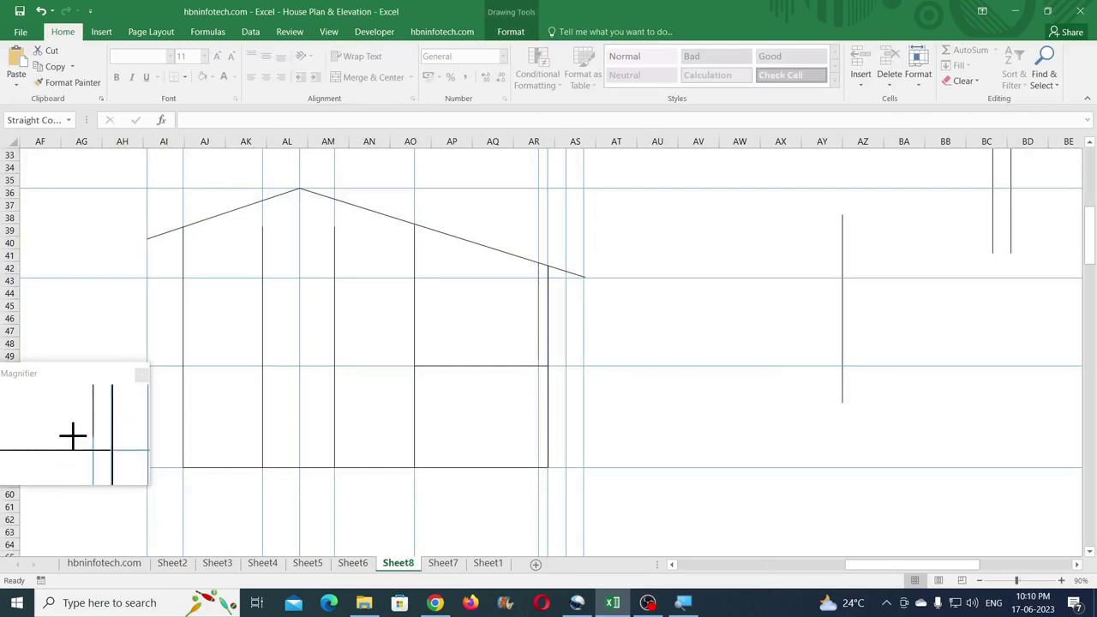
pyautogui.hotkey('ctrl', 'z')
pyautogui.press('Escape')
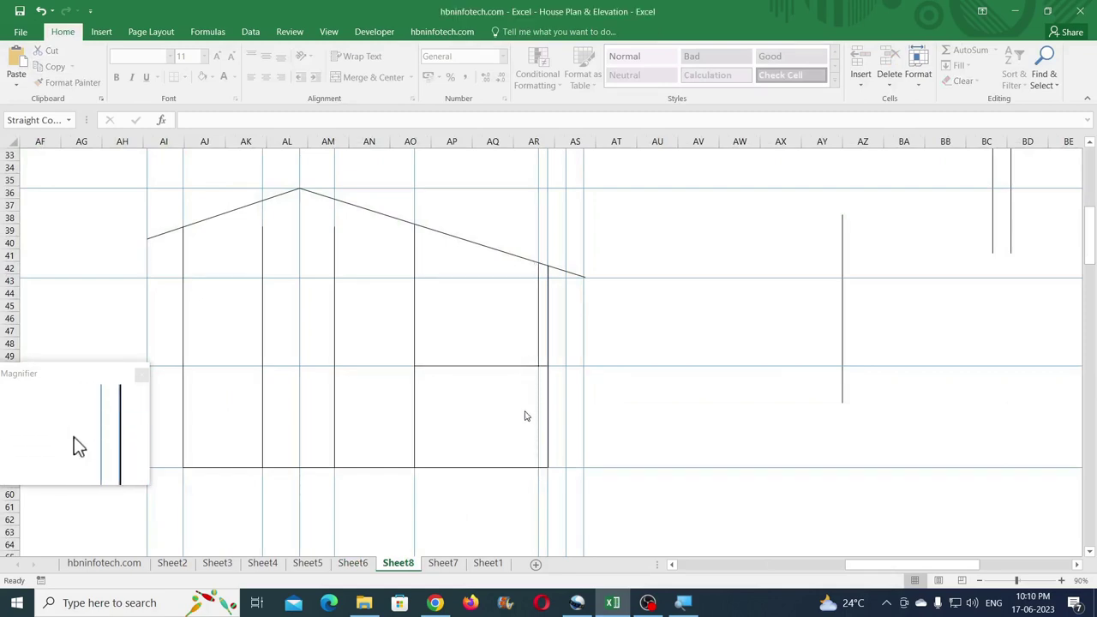
# Step: Turn Snap to Shape back on and extend the inner column AR line down to the row 50 horizontal line
pyautogui.click(538, 360)
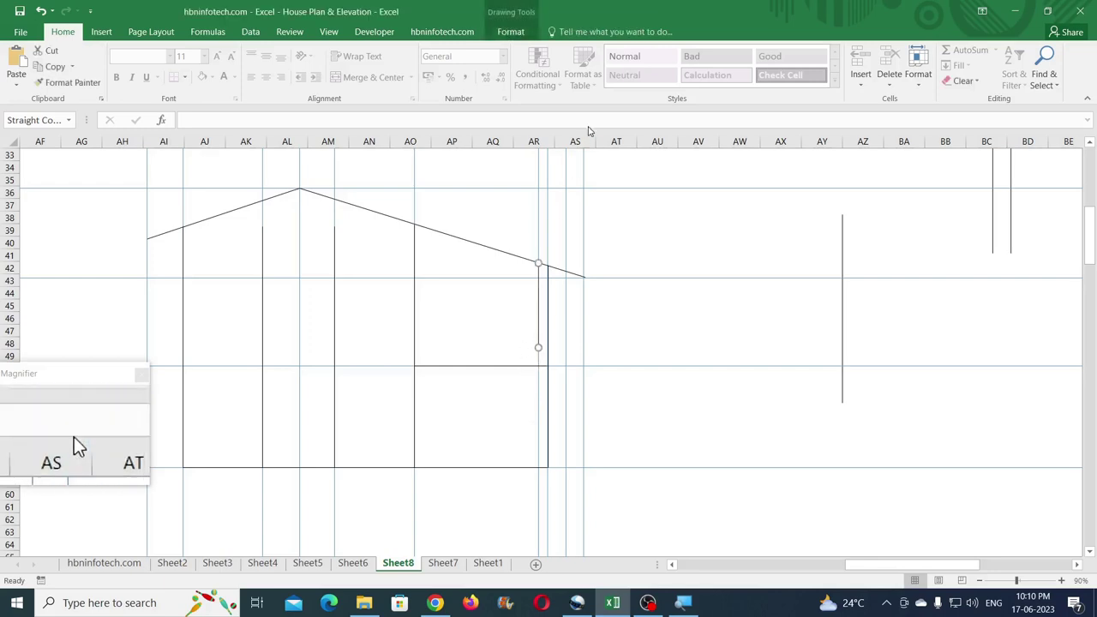
pyautogui.click(512, 32)
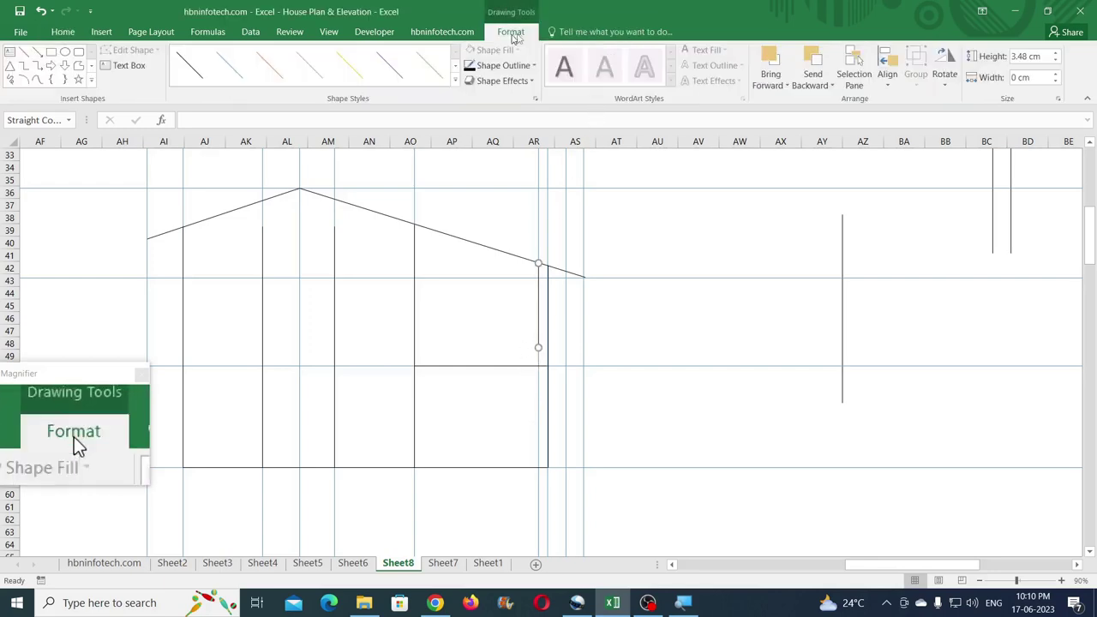
pyautogui.click(887, 73)
pyautogui.click(897, 259)
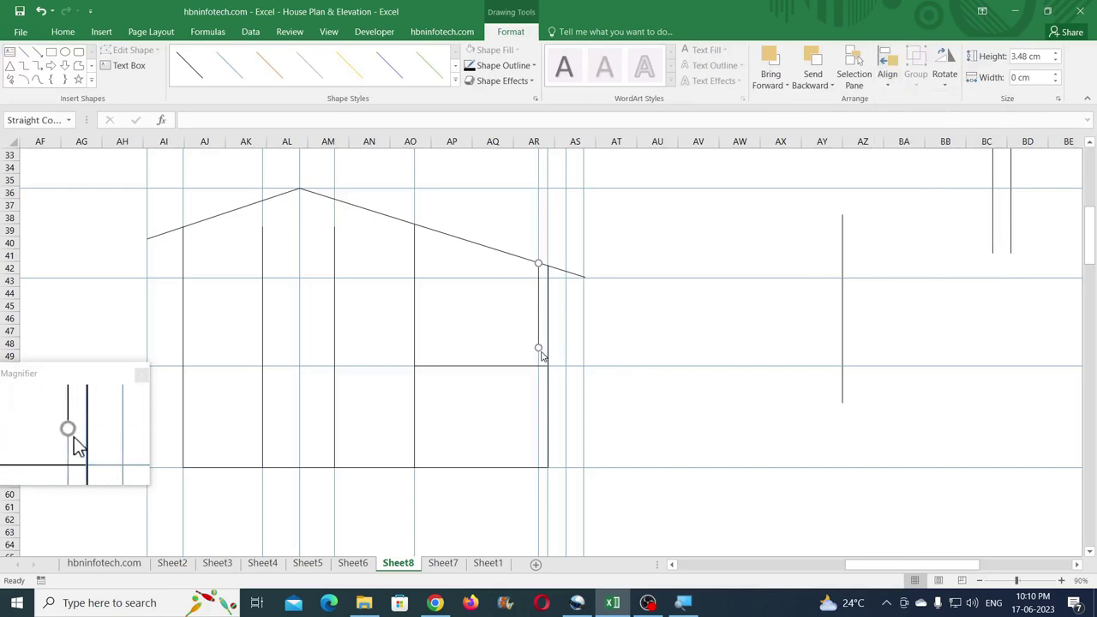
pyautogui.moveTo(538, 351); pyautogui.dragTo(548, 353)
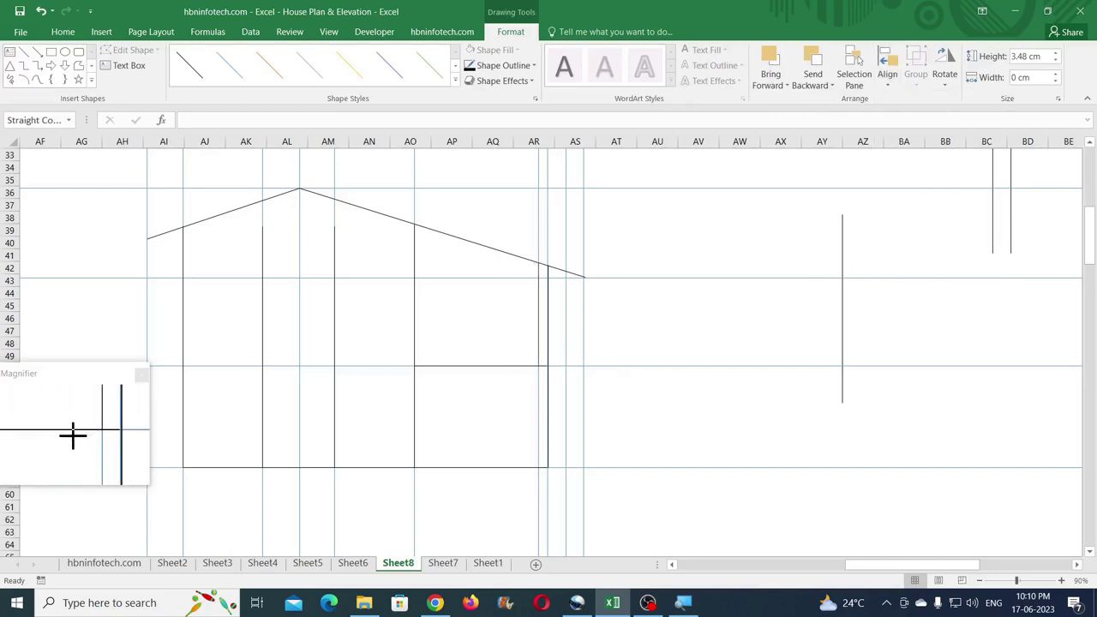
pyautogui.click(514, 414)
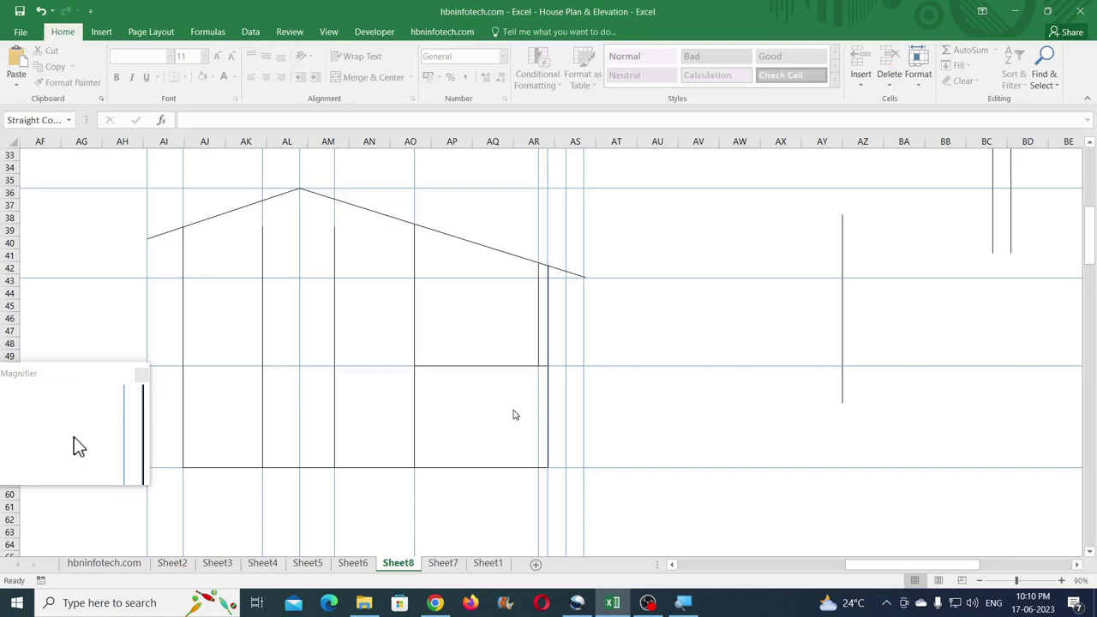
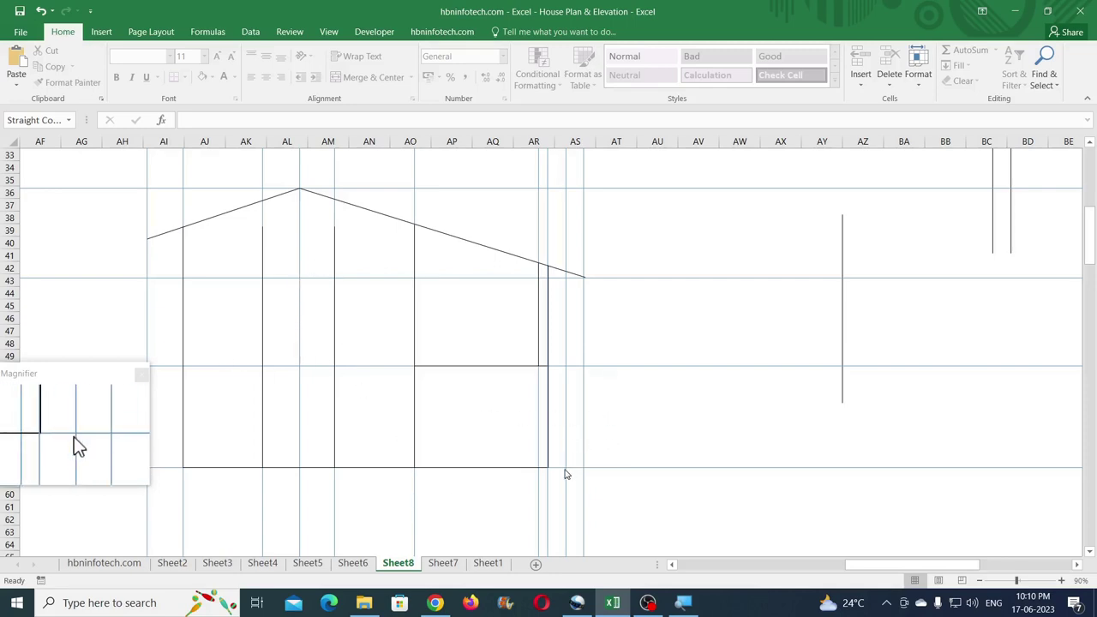
# Step: Copy the base construction line onto the front elevation's two entrance step lines in rows 55 and 56
pyautogui.scroll(-4, 572, 467)
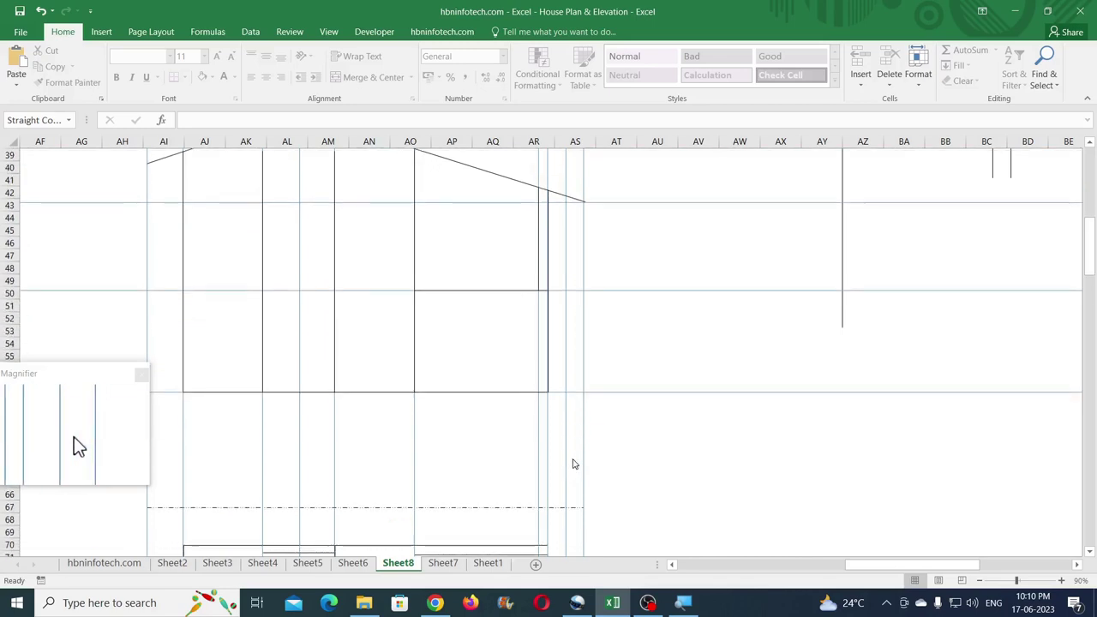
pyautogui.scroll(1, 574, 460)
pyautogui.moveTo(880, 566); pyautogui.dragTo(799, 566)
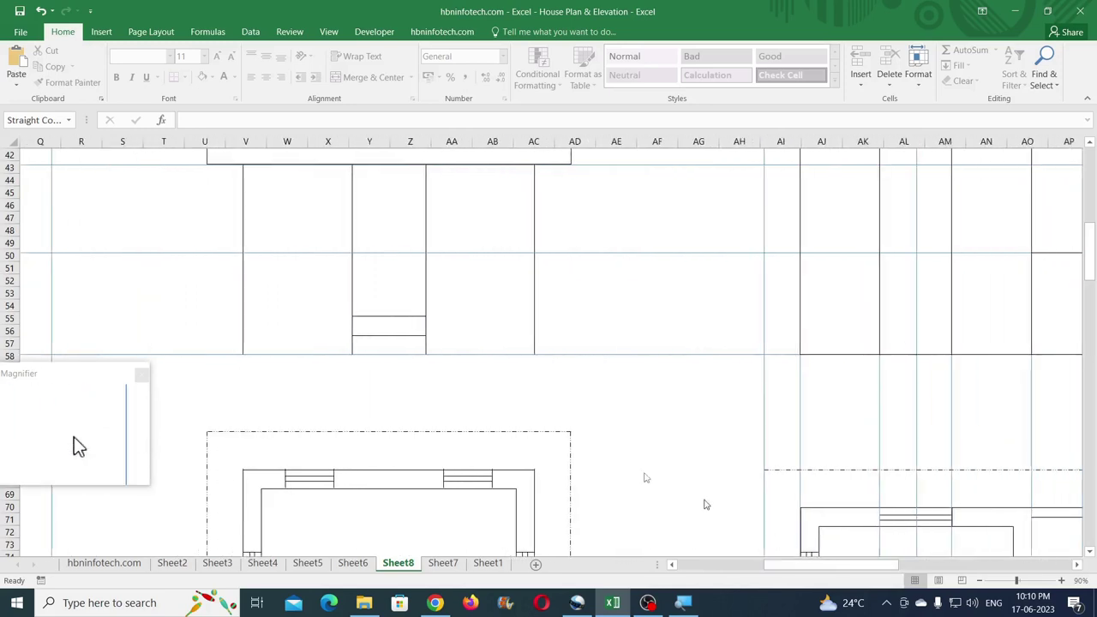
pyautogui.click(597, 354)
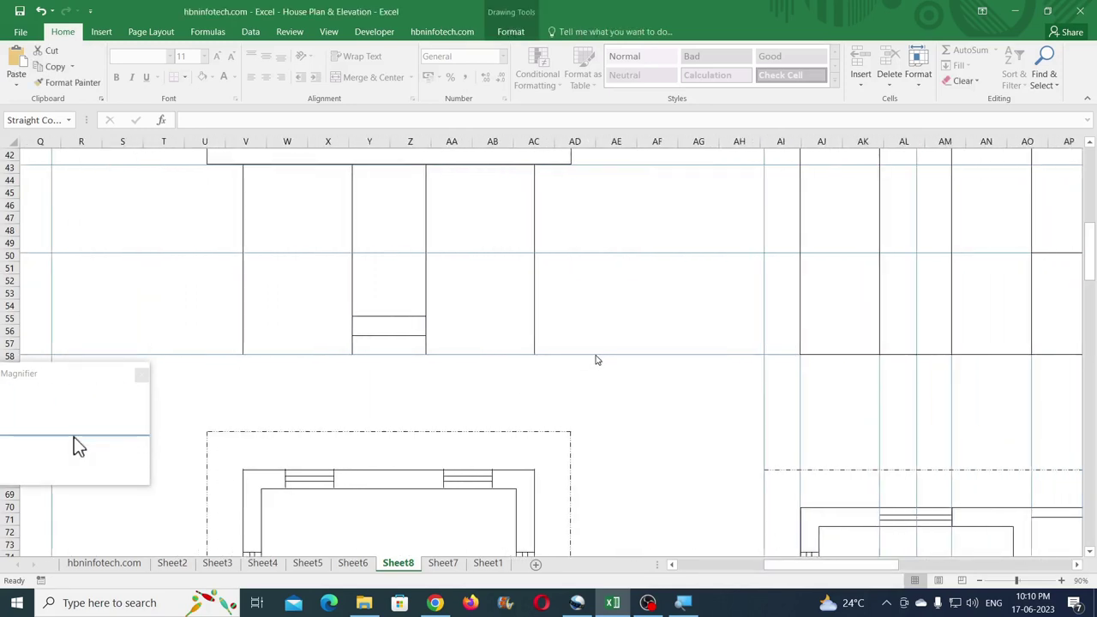
pyautogui.moveTo(597, 359); pyautogui.dragTo(594, 316)
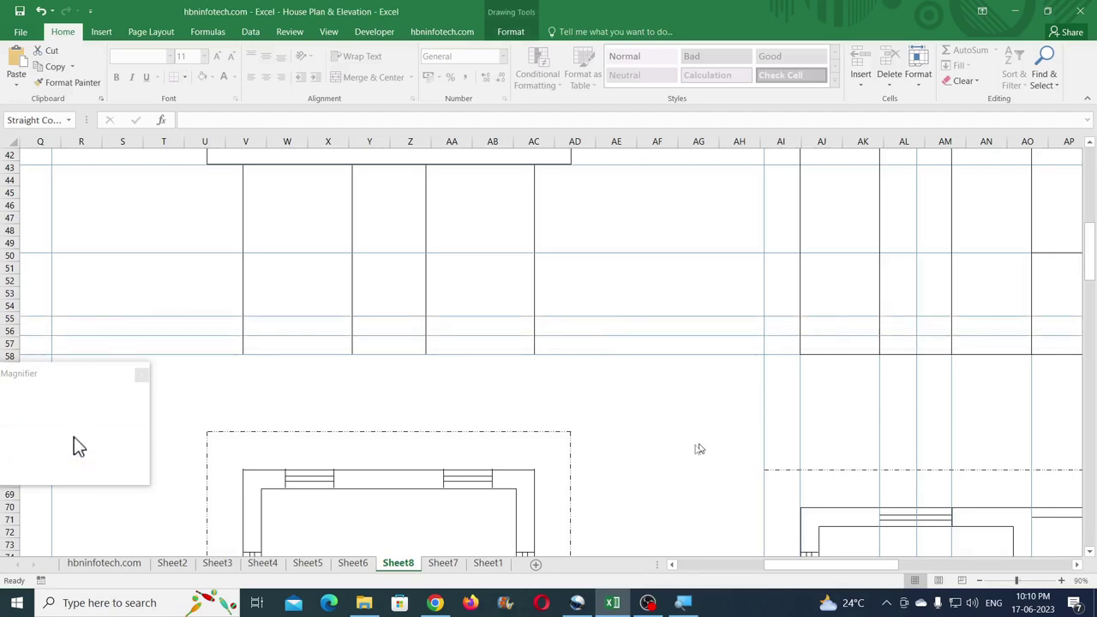
# Step: Copy the inner column AR wall line onto the outer column AS construction line and the row 50 line onto the row 55 construction line
pyautogui.moveTo(775, 565); pyautogui.dragTo(858, 567)
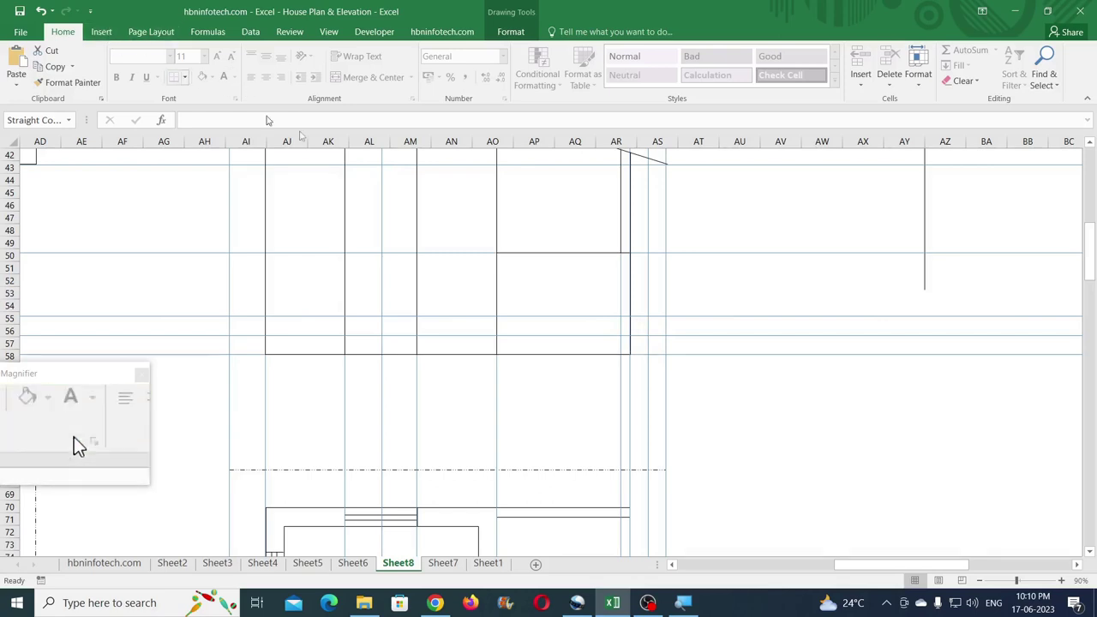
pyautogui.click(620, 230)
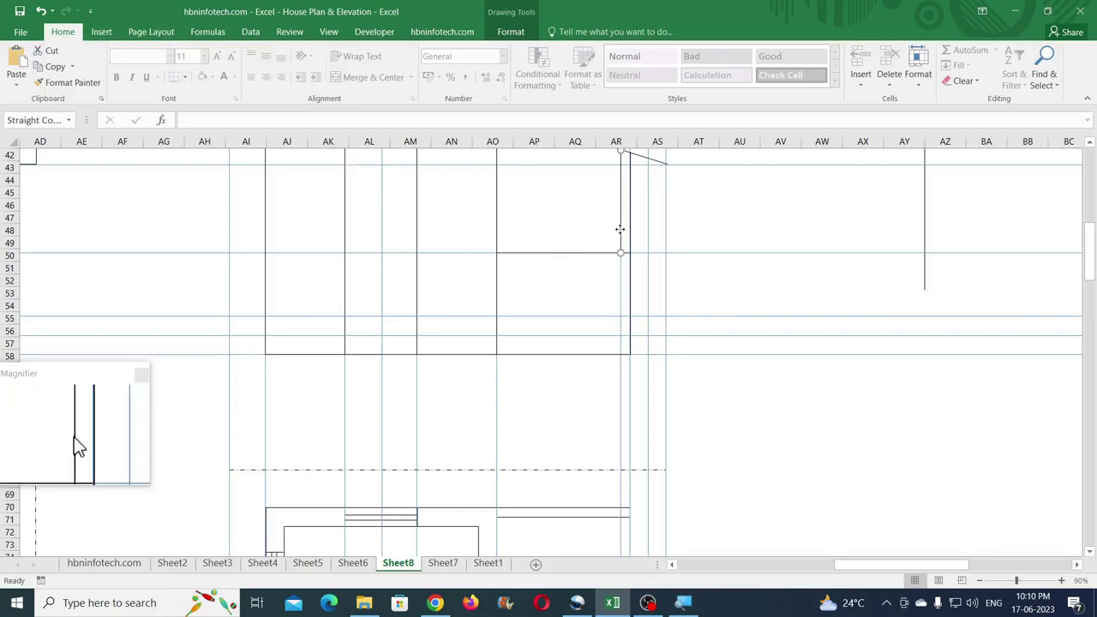
pyautogui.moveTo(622, 230); pyautogui.dragTo(665, 331)
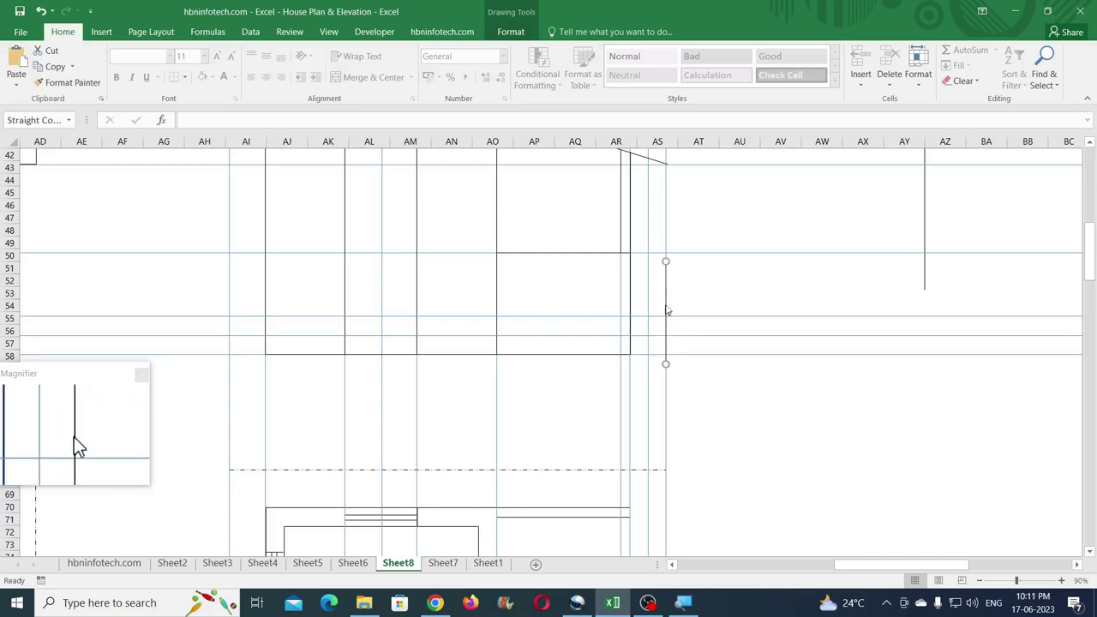
pyautogui.click(596, 254)
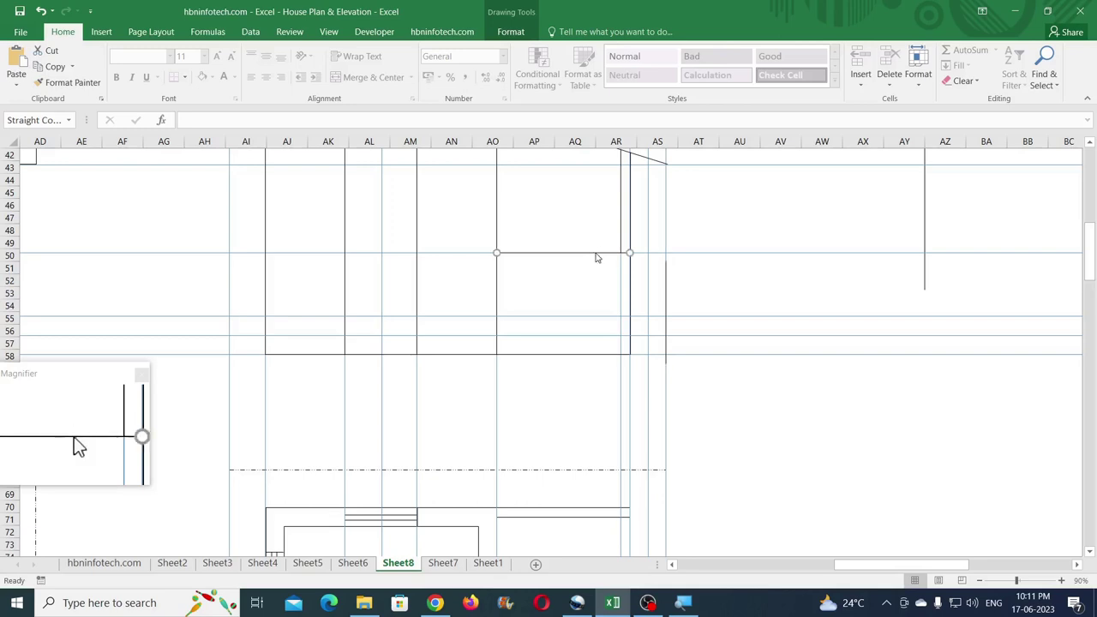
pyautogui.moveTo(596, 251); pyautogui.dragTo(701, 315)
pyautogui.click(630, 328)
pyautogui.click(693, 319)
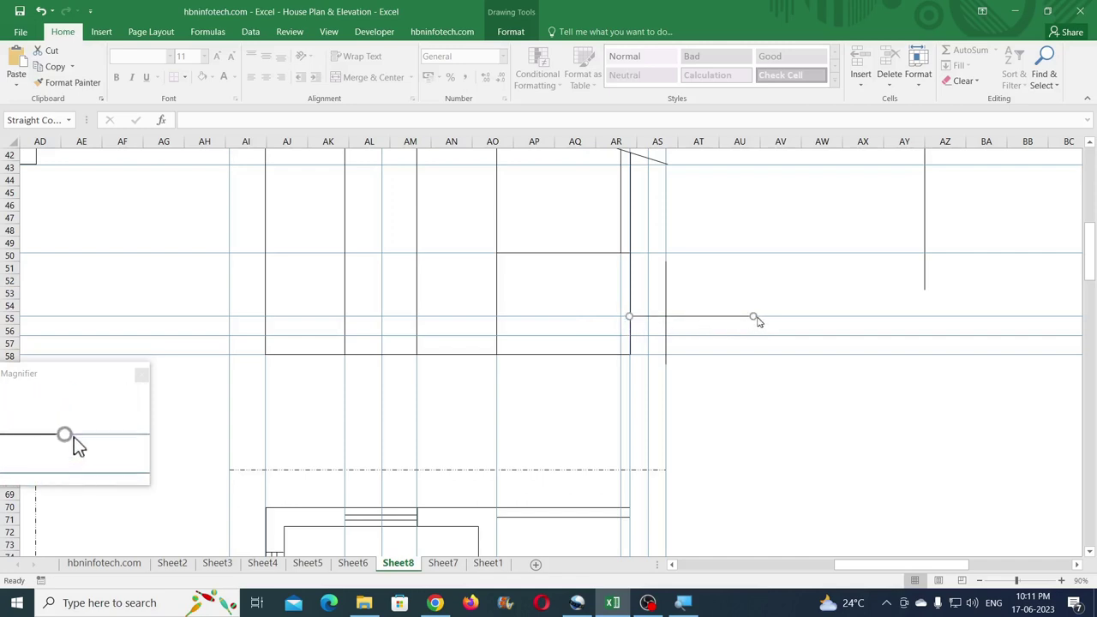
# Step: Shorten the row 55 copy to the first step's tread width and the column AS copy to the riser between the two lowest construction lines
pyautogui.moveTo(752, 316); pyautogui.dragTo(664, 316)
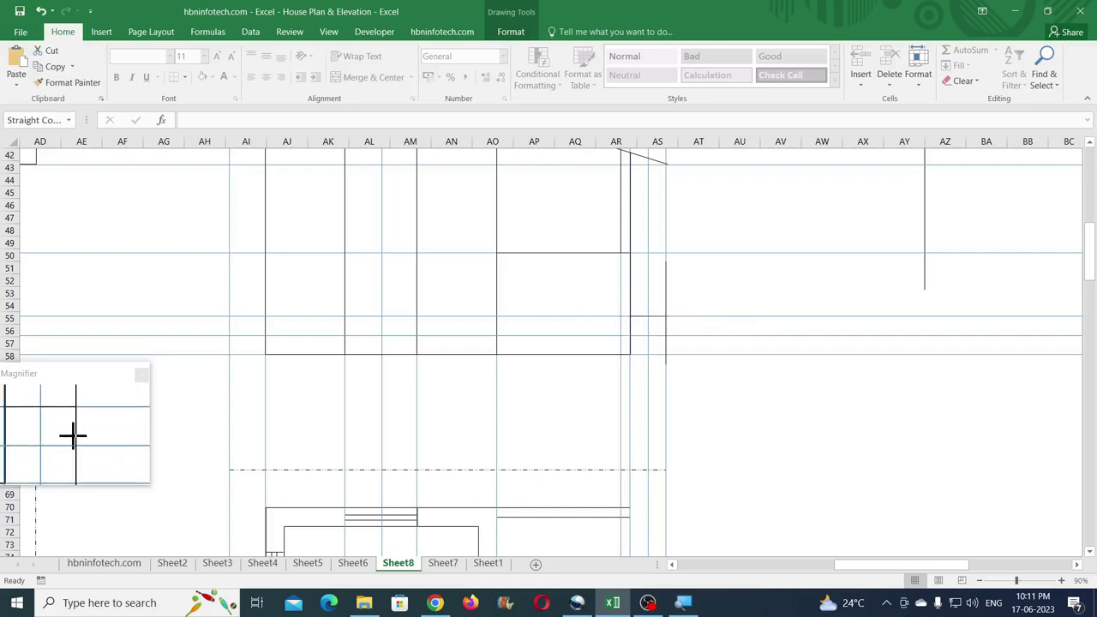
pyautogui.click(663, 316)
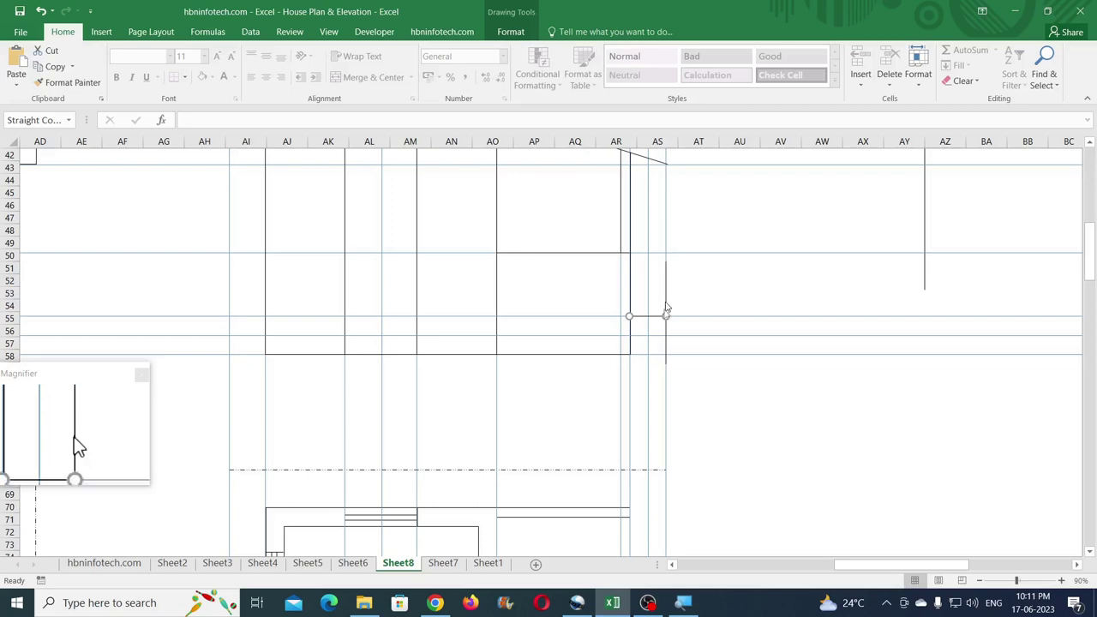
pyautogui.moveTo(629, 316); pyautogui.dragTo(643, 323)
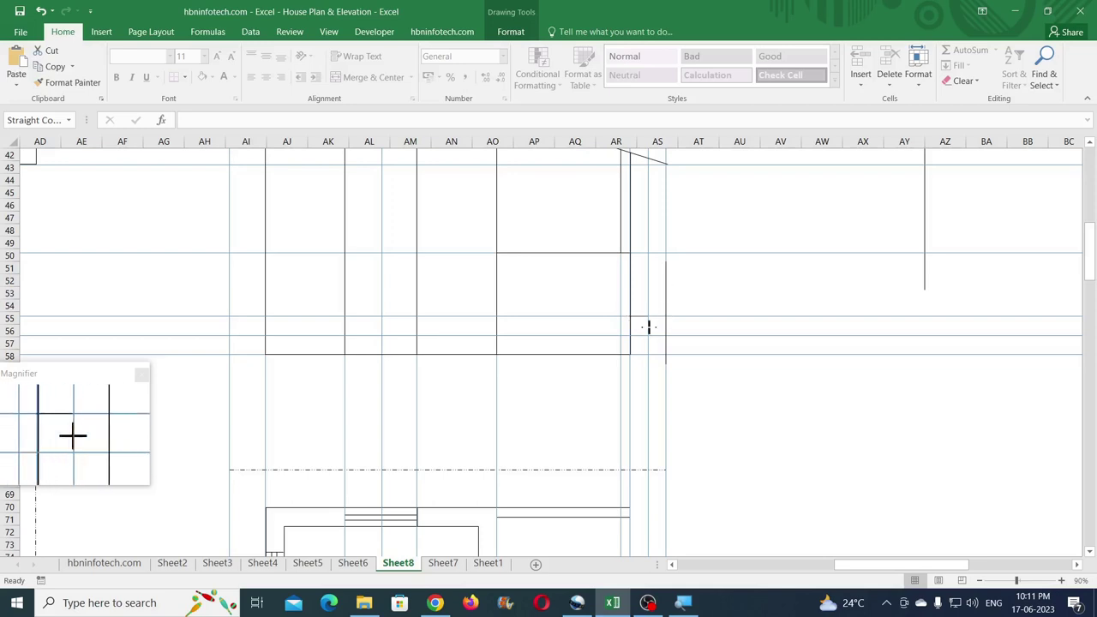
pyautogui.click(667, 291)
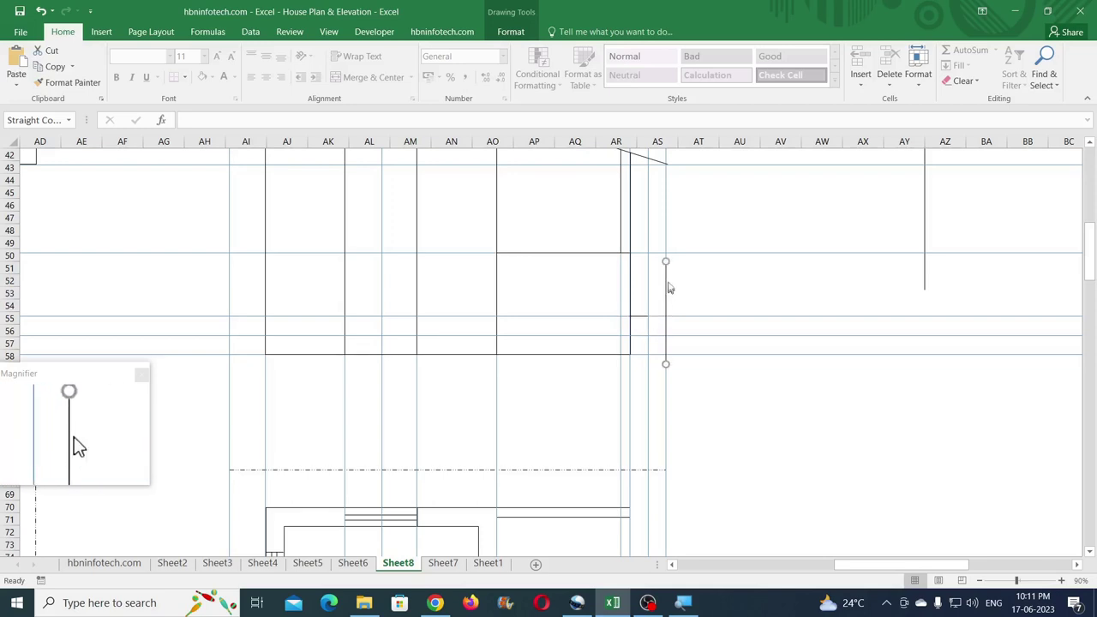
pyautogui.moveTo(667, 263)
pyautogui.mouseDown()
pyautogui.moveTo(654, 343)
pyautogui.moveTo(665, 336)
pyautogui.moveTo(655, 354)
pyautogui.moveTo(666, 354)
pyautogui.mouseUp()
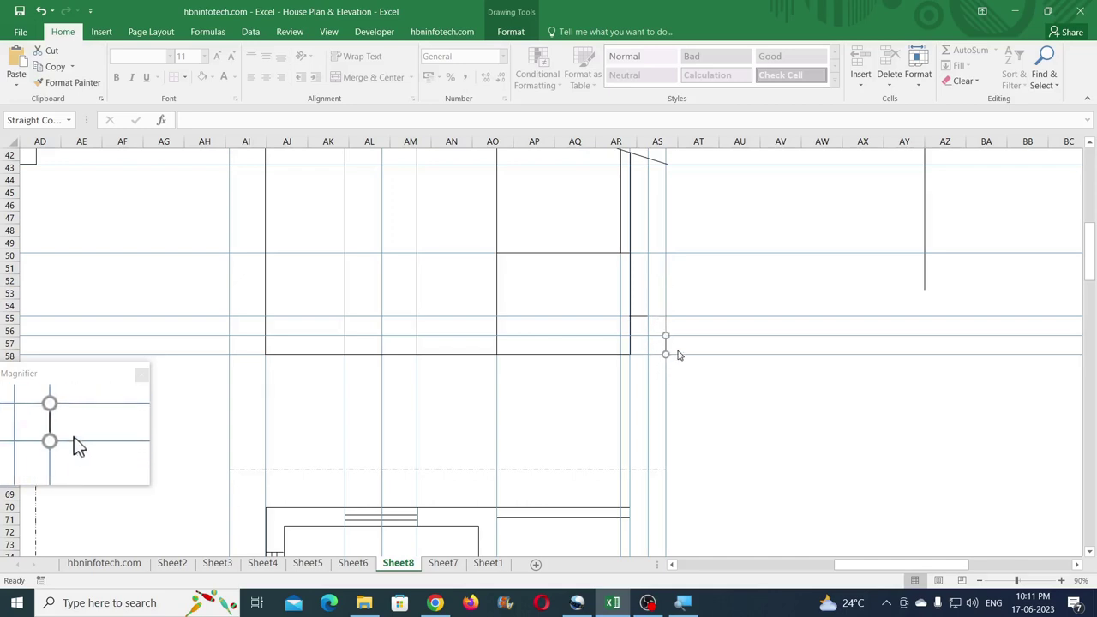
# Step: Copy the tread down to the lower step and the riser up to the upper step to complete the side elevation's stair profile
pyautogui.click(641, 318)
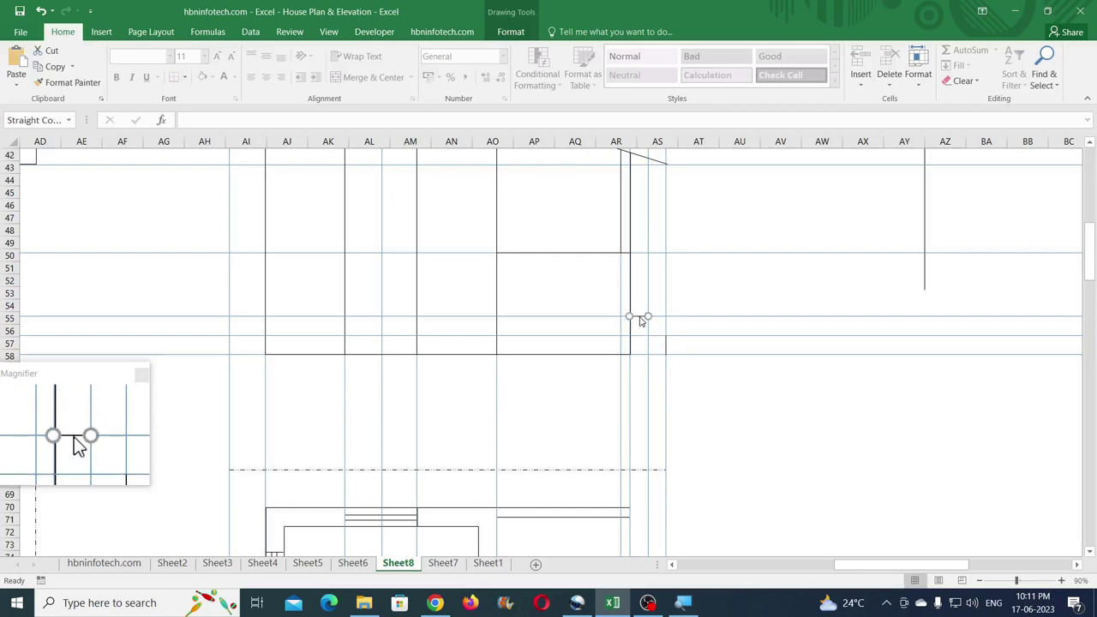
pyautogui.moveTo(638, 317); pyautogui.dragTo(658, 336)
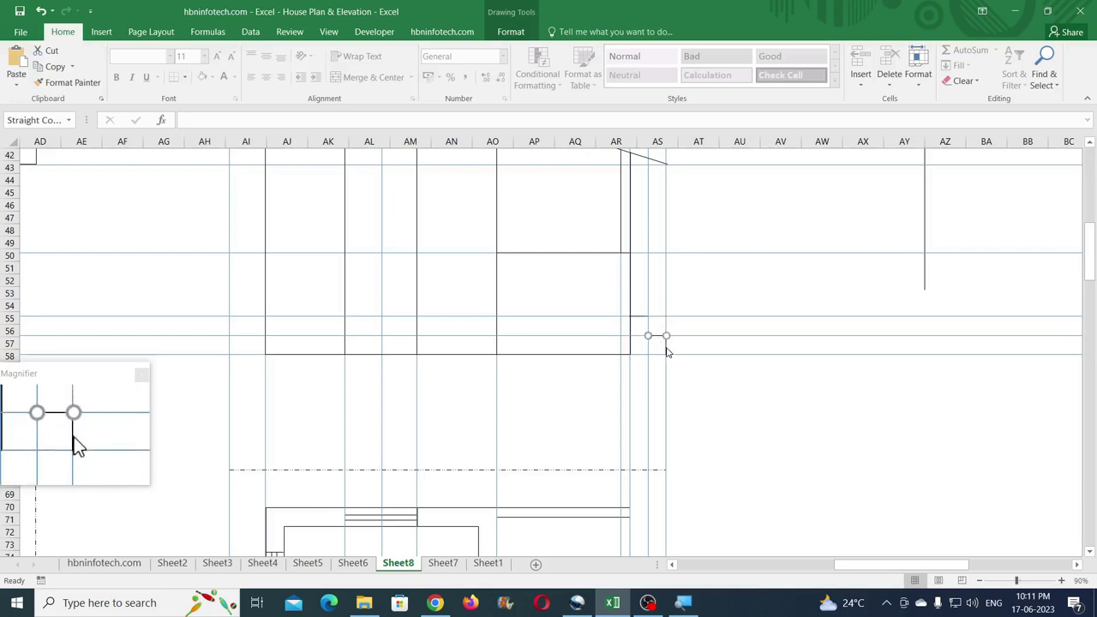
pyautogui.moveTo(665, 345); pyautogui.dragTo(646, 320)
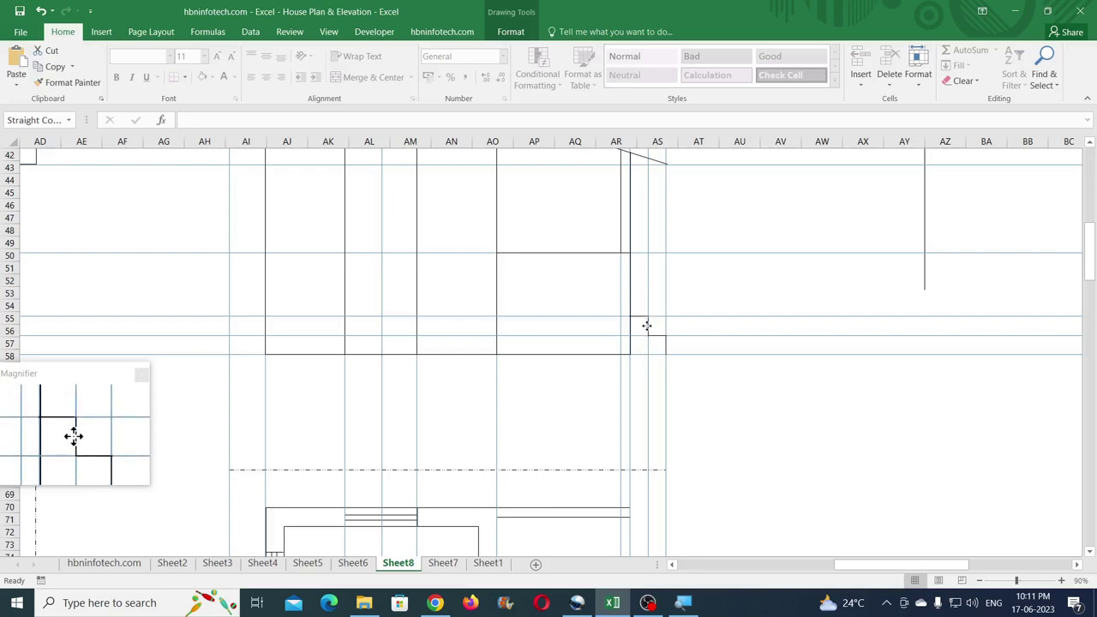
pyautogui.click(690, 358)
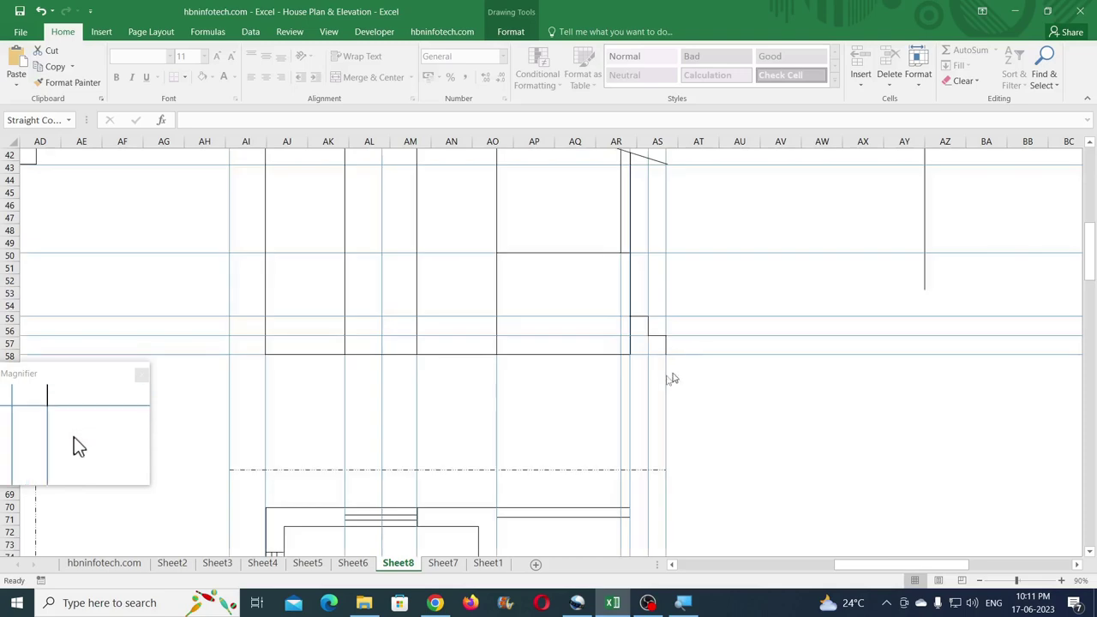
# Step: Compare with the Sheet6 reference, extend the base line to the outer step riser and raise the outer wall line's lower end to the upper tread
pyautogui.click(352, 563)
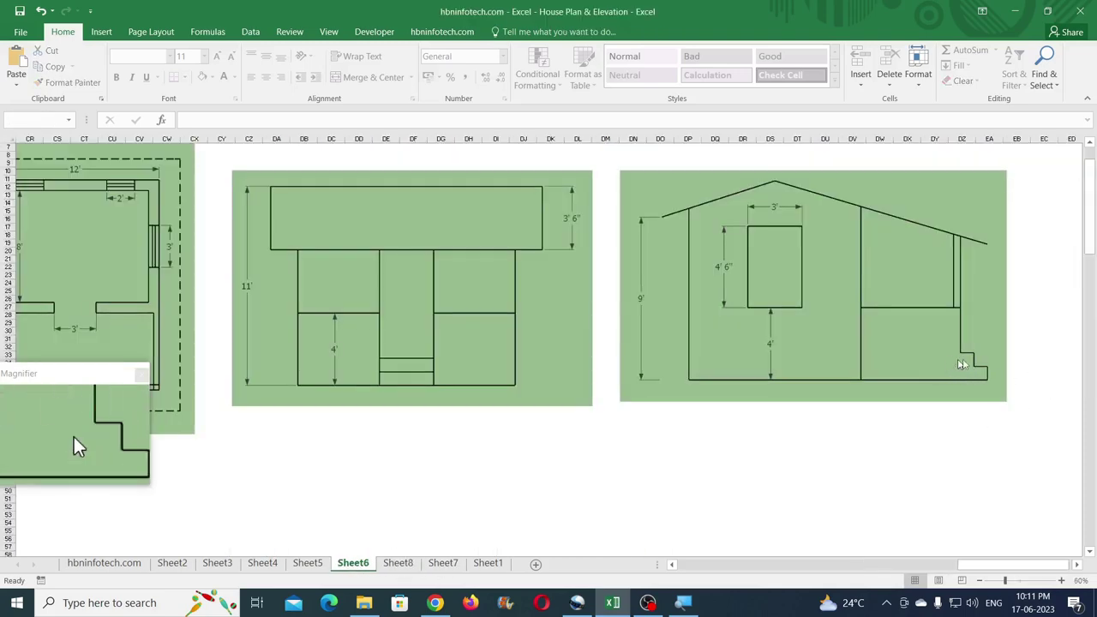
pyautogui.click(400, 563)
pyautogui.click(627, 360)
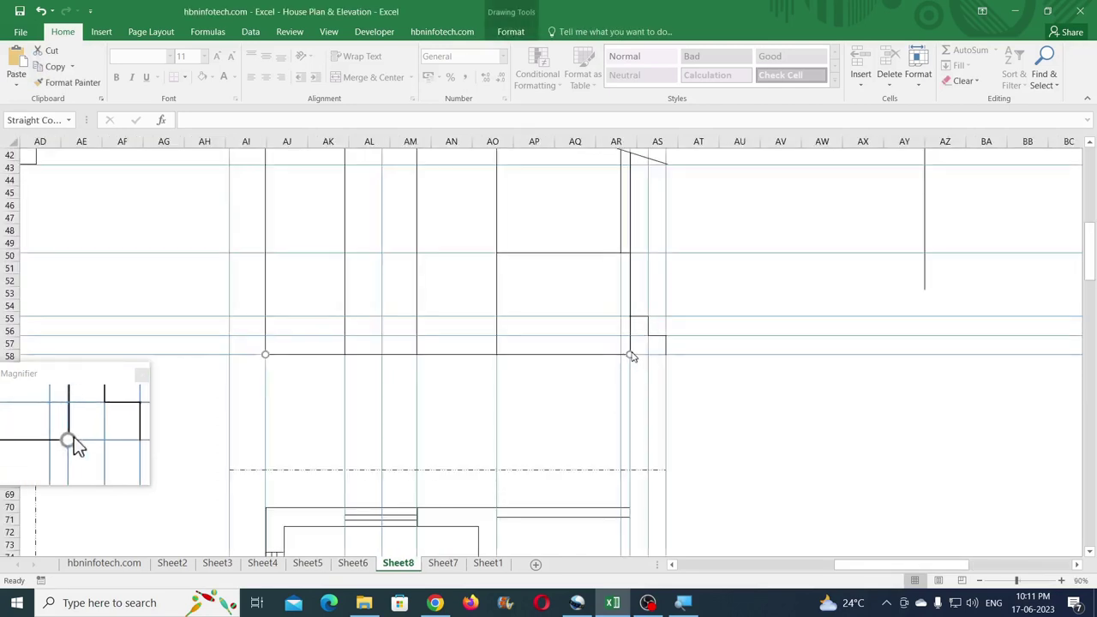
pyautogui.click(636, 358)
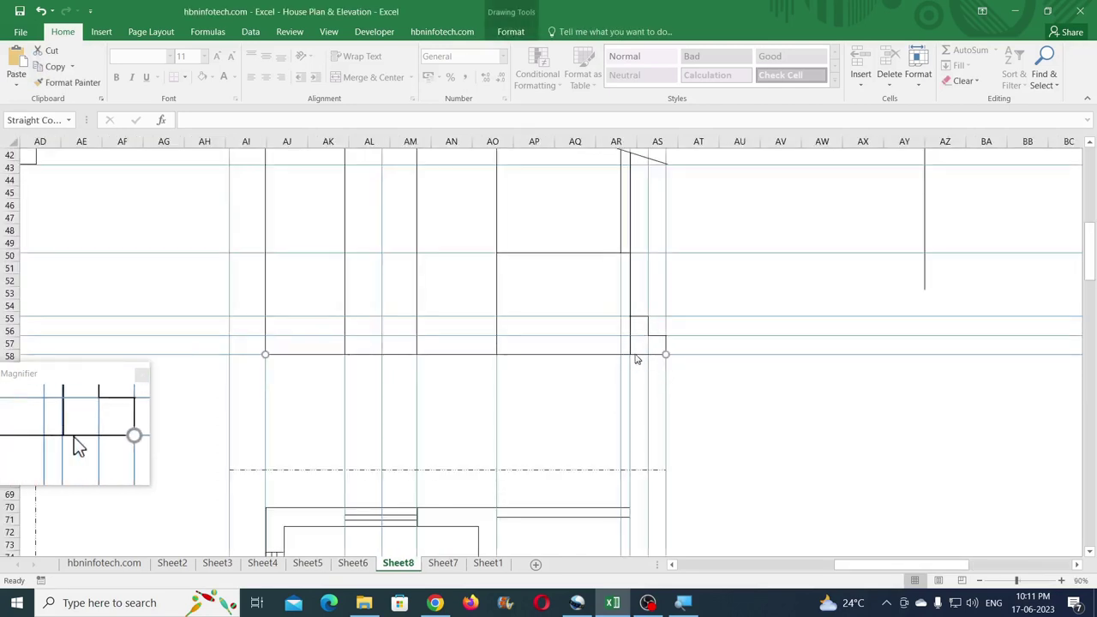
pyautogui.click(628, 358)
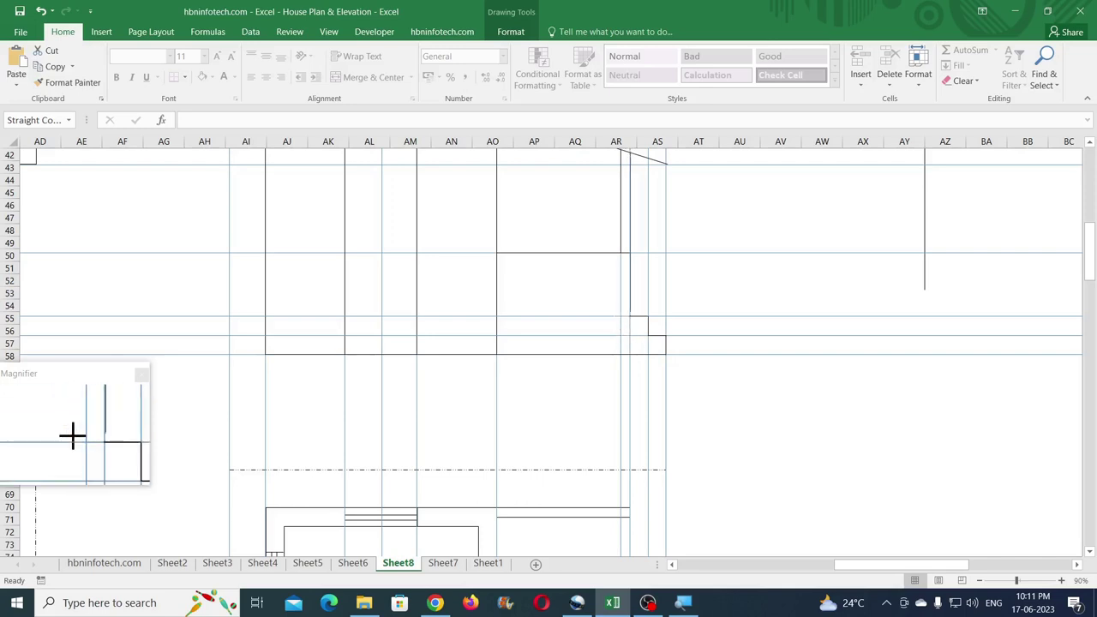
pyautogui.click(707, 405)
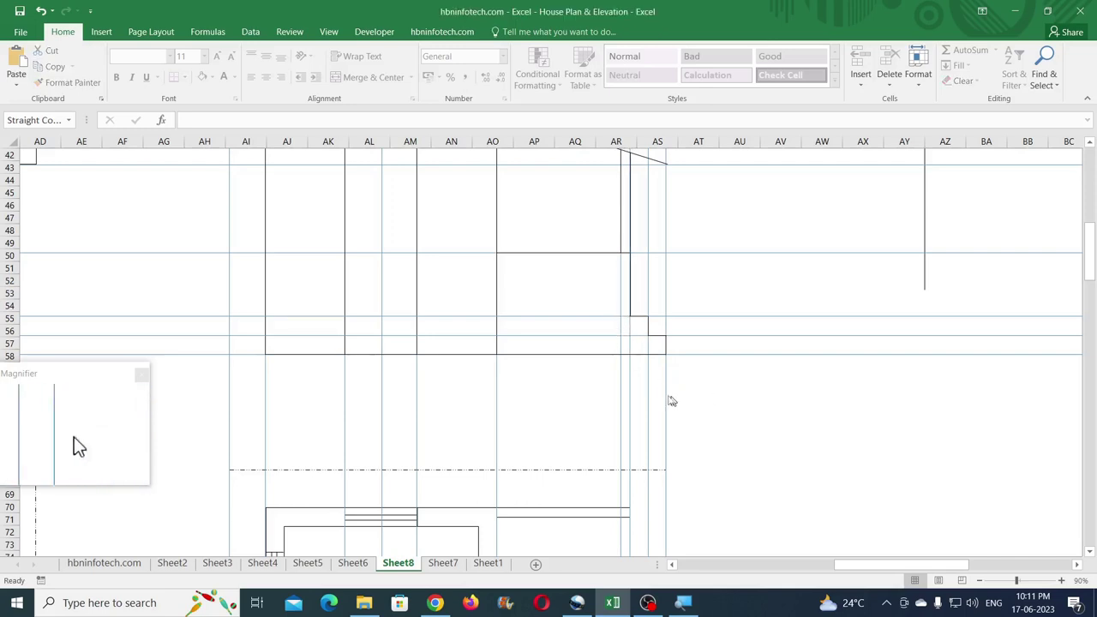
# Step: Delete the vertical construction lines through columns AR and AS at the wall and entrance steps
pyautogui.scroll(2, 670, 400)
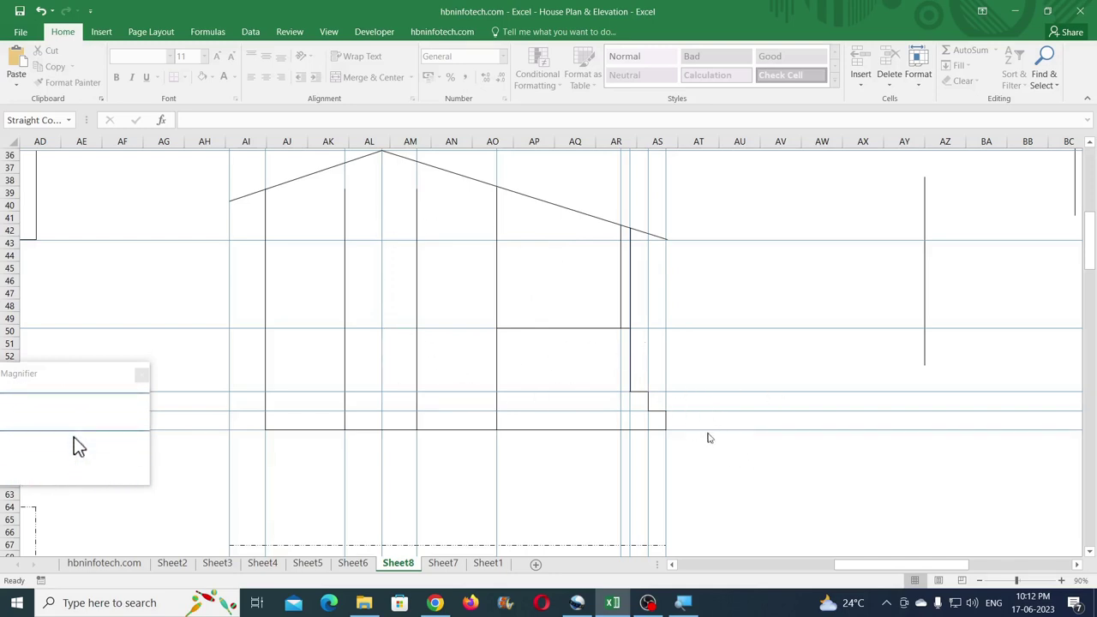
pyautogui.moveTo(724, 468); pyautogui.dragTo(603, 468)
pyautogui.press('Escape')
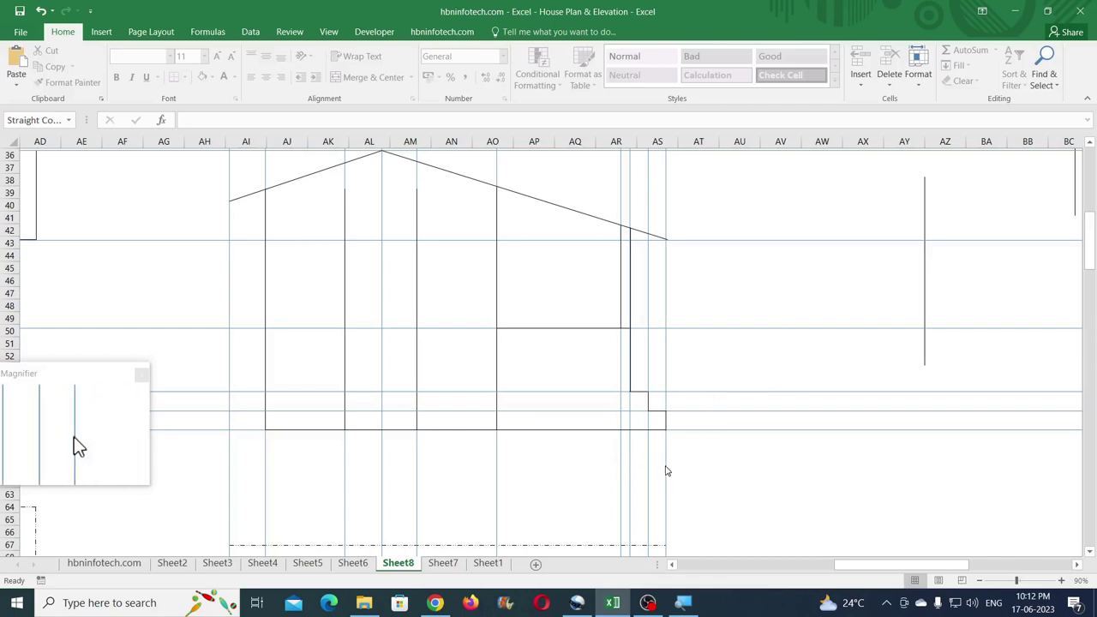
pyautogui.click(667, 470)
pyautogui.press('Delete')
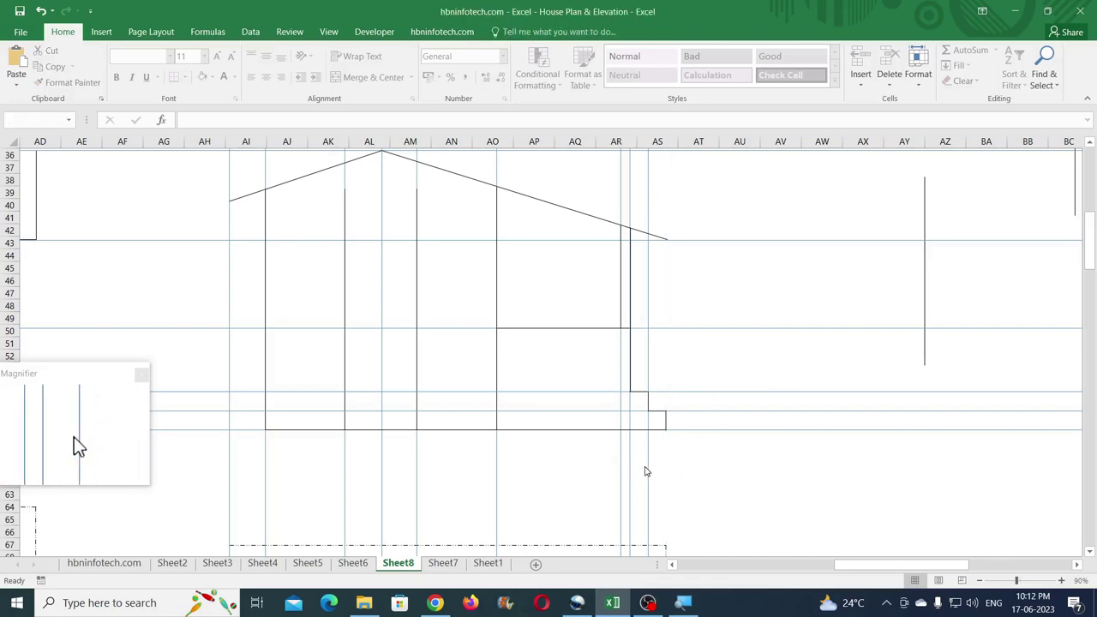
pyautogui.click(647, 468)
pyautogui.press('Delete')
pyautogui.click(622, 468)
pyautogui.press('Delete')
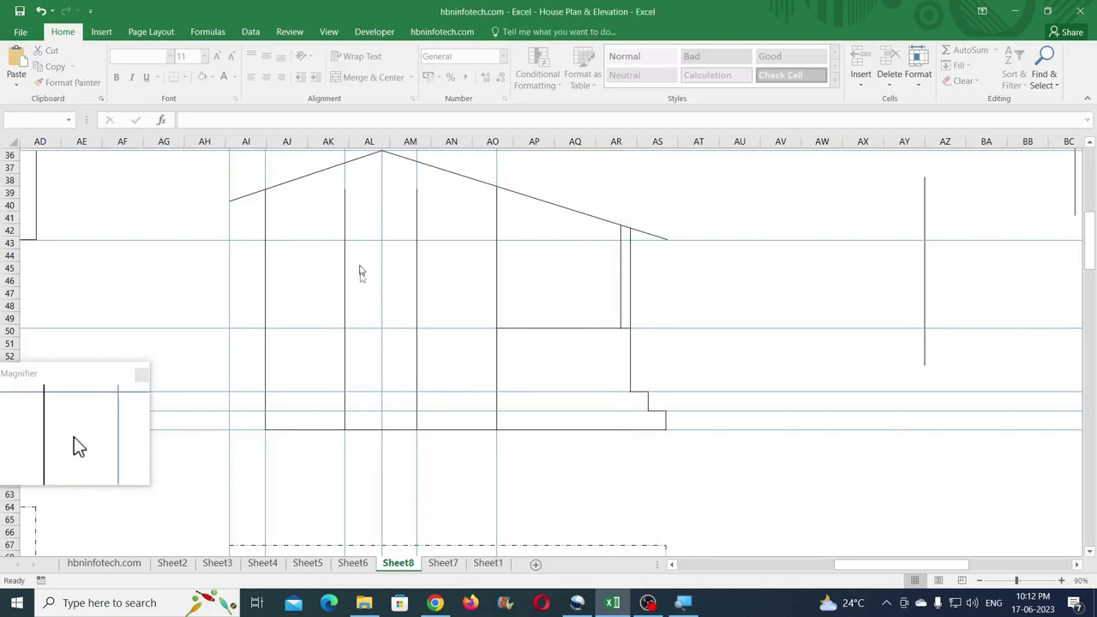
# Step: Delete the horizontal construction lines at the base, the entrance steps, row 50 and row 43
pyautogui.click(726, 430)
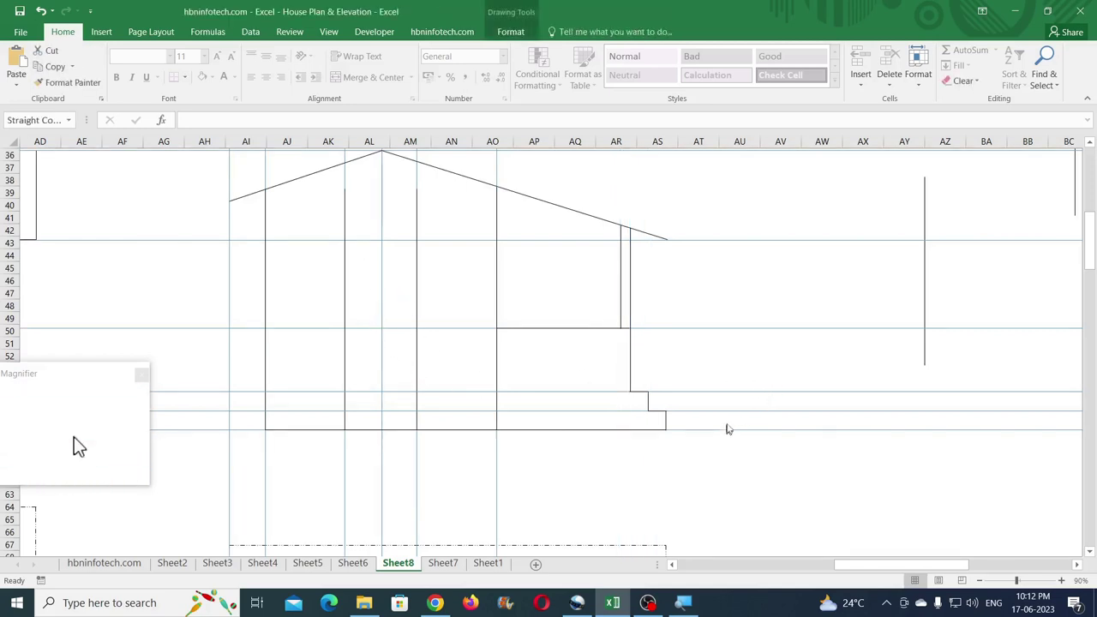
pyautogui.press('Delete')
pyautogui.click(729, 392)
pyautogui.press('Delete')
pyautogui.click(706, 327)
pyautogui.press('Delete')
pyautogui.click(720, 241)
pyautogui.press('Delete')
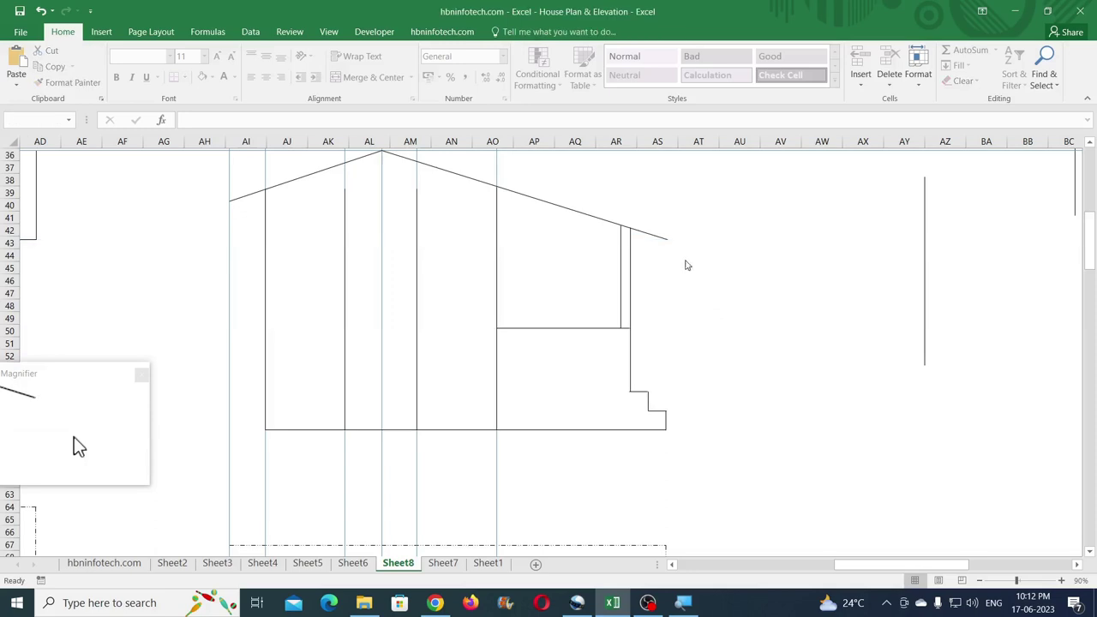
# Step: Delete the vertical construction line through the roof ridge in column AL
pyautogui.scroll(1, 458, 299)
pyautogui.click(382, 182)
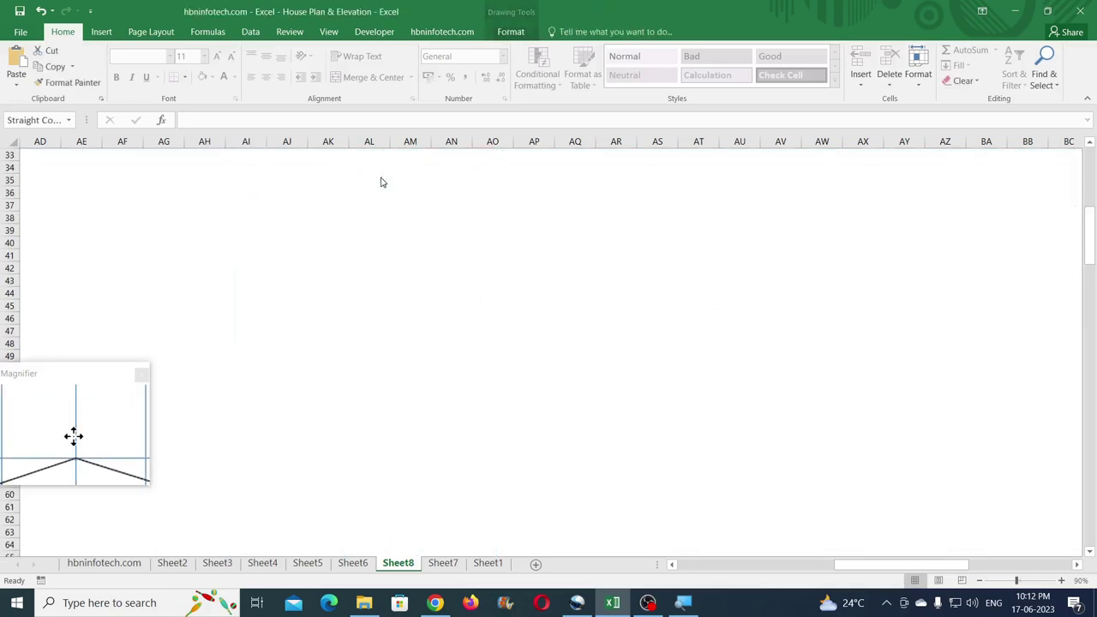
pyautogui.press('Delete')
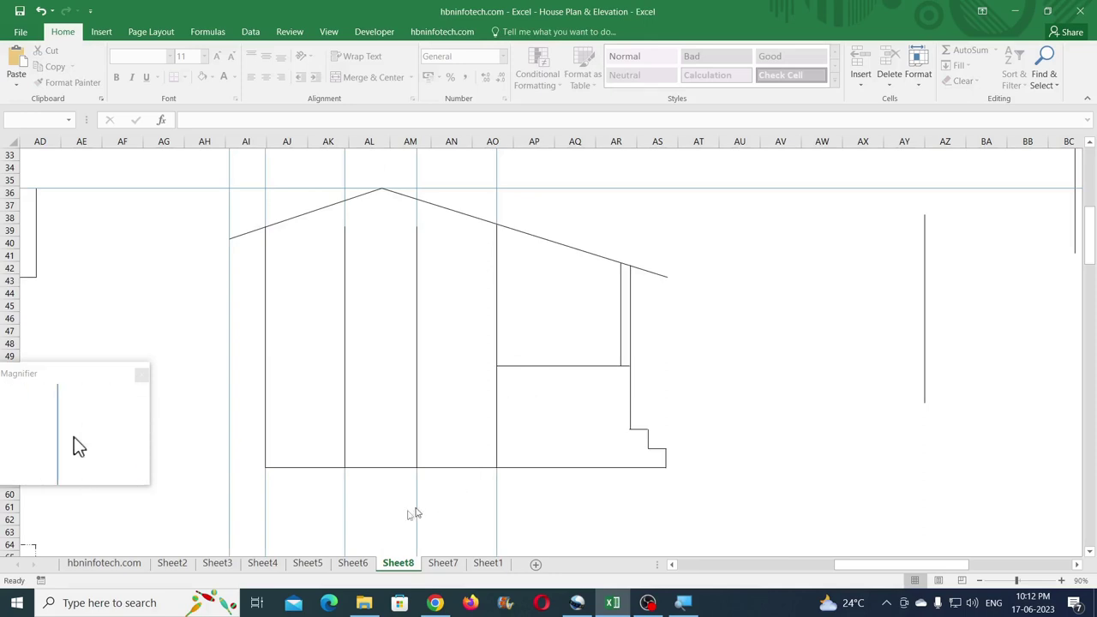
# Step: Check the window's sill height on Sheet6 and draw a 4 cm high rectangle, about 1.7 cm wide, standing on Sheet8's base line between the window lines
pyautogui.click(363, 565)
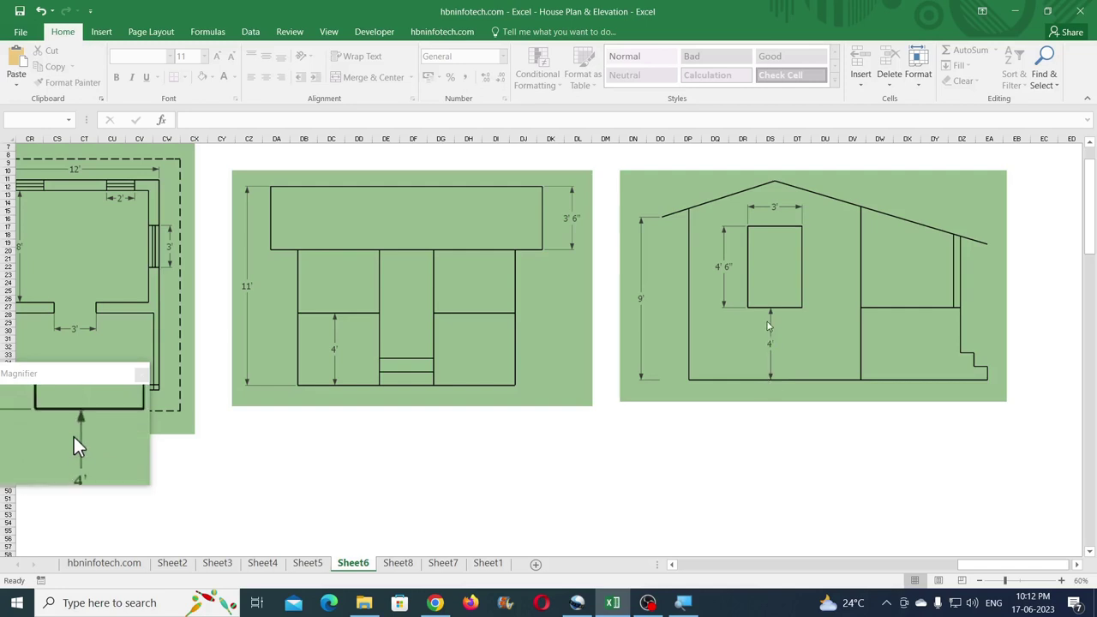
pyautogui.click(408, 562)
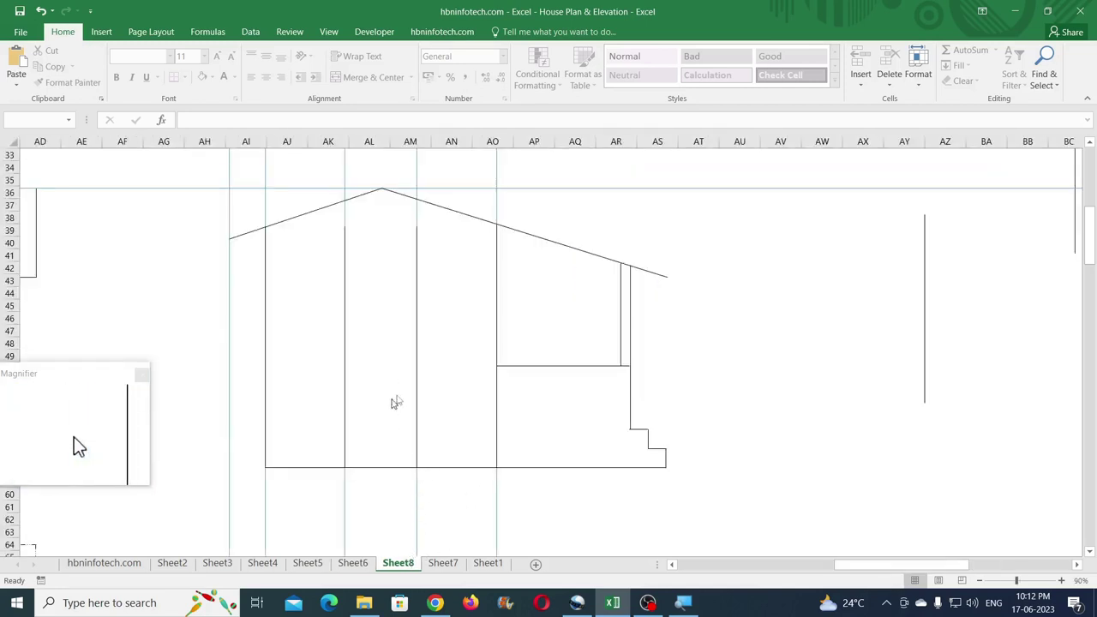
pyautogui.click(102, 32)
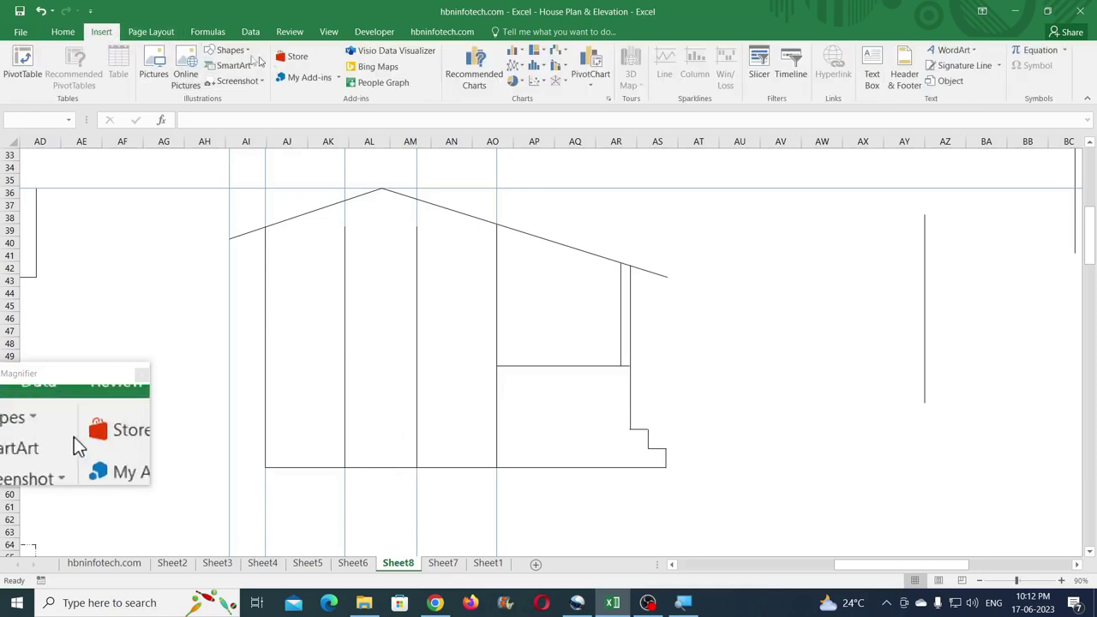
pyautogui.click(229, 50)
pyautogui.click(257, 88)
pyautogui.moveTo(347, 374); pyautogui.dragTo(393, 417)
pyautogui.click(1044, 56)
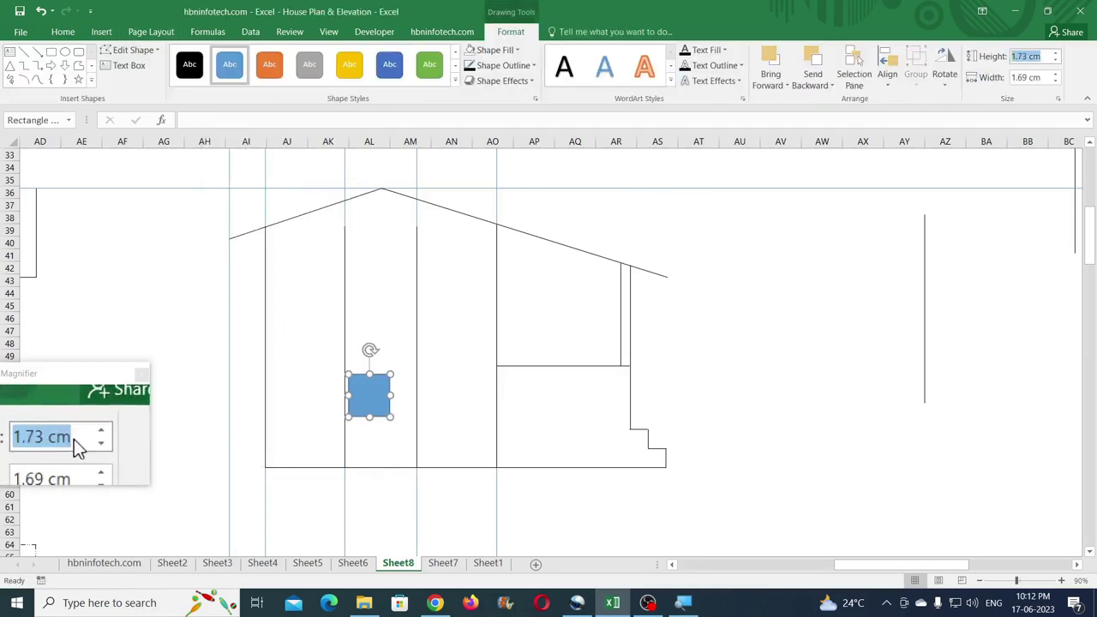
pyautogui.write('4')
pyautogui.press('Return')
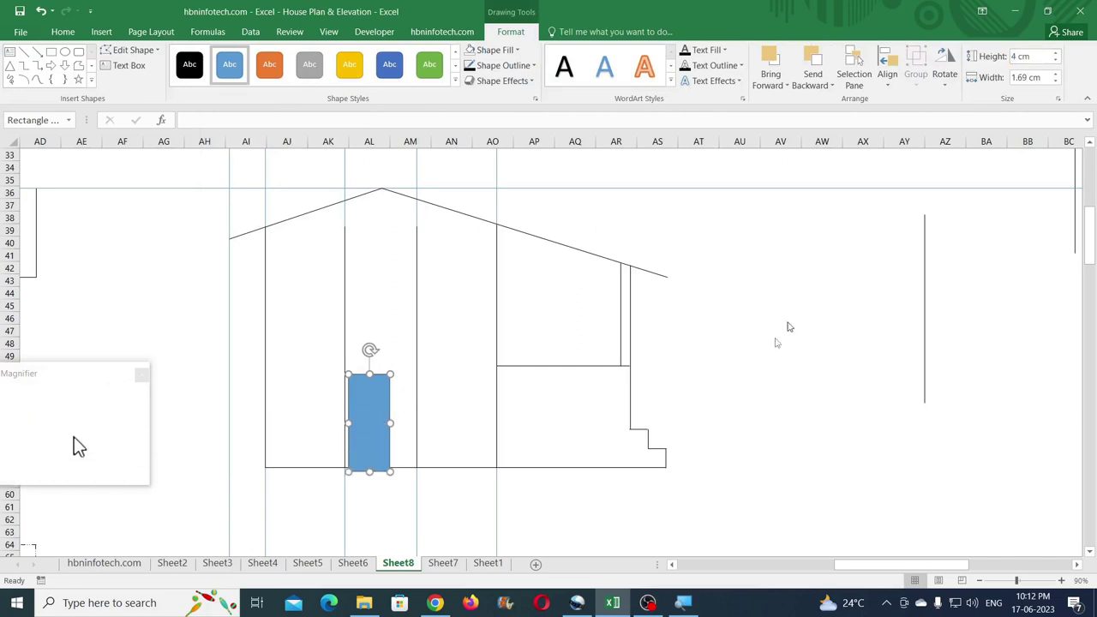
pyautogui.moveTo(370, 422)
pyautogui.mouseDown()
pyautogui.moveTo(371, 399)
pyautogui.moveTo(370, 414)
pyautogui.mouseUp()
# Step: Copy the row 50 line to the rectangle's top edge as the window sill and move the rectangle up to stand on it
pyautogui.click(525, 368)
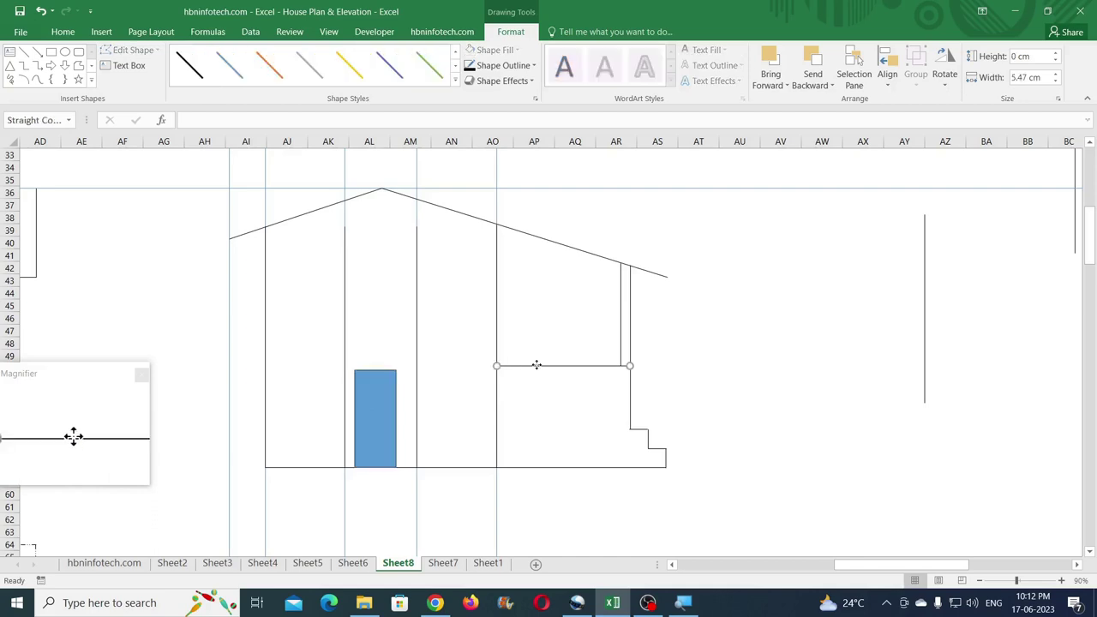
pyautogui.moveTo(536, 365); pyautogui.dragTo(363, 369)
pyautogui.click(379, 414)
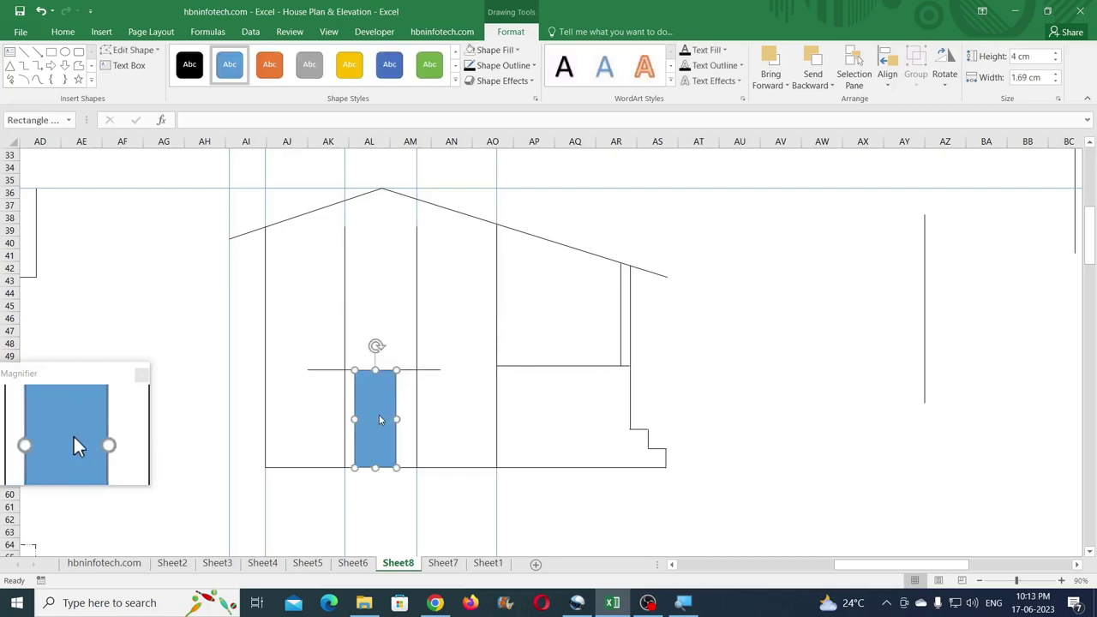
pyautogui.moveTo(379, 413); pyautogui.dragTo(380, 321)
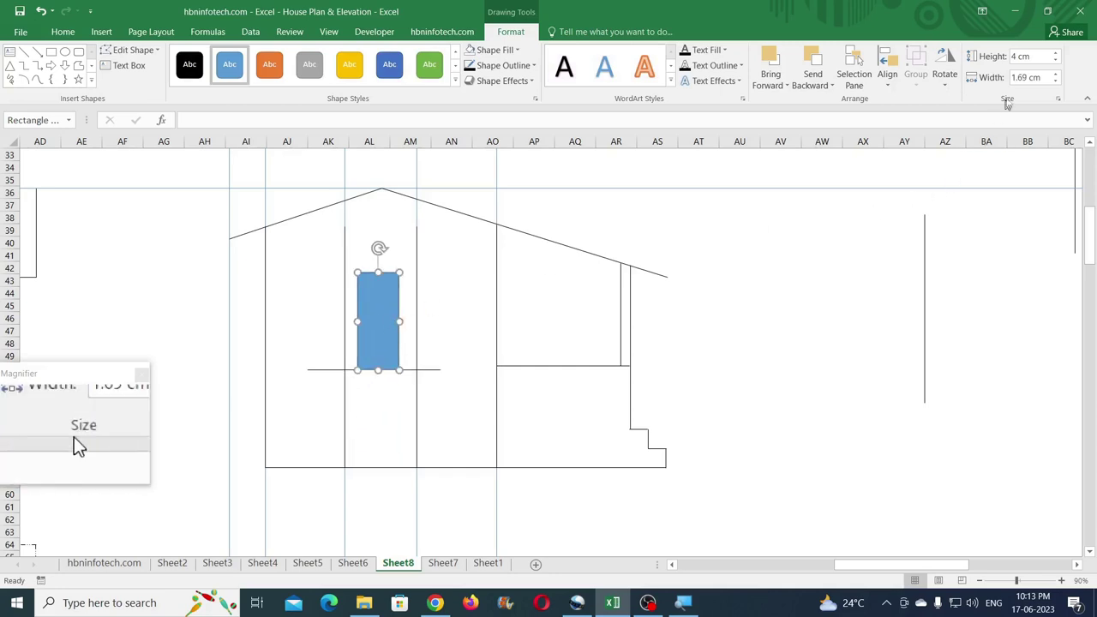
# Step: Set the blue rectangle's height to 4.5 cm and move it up to stand on the window sill line
pyautogui.click(1028, 57)
pyautogui.write('4.5')
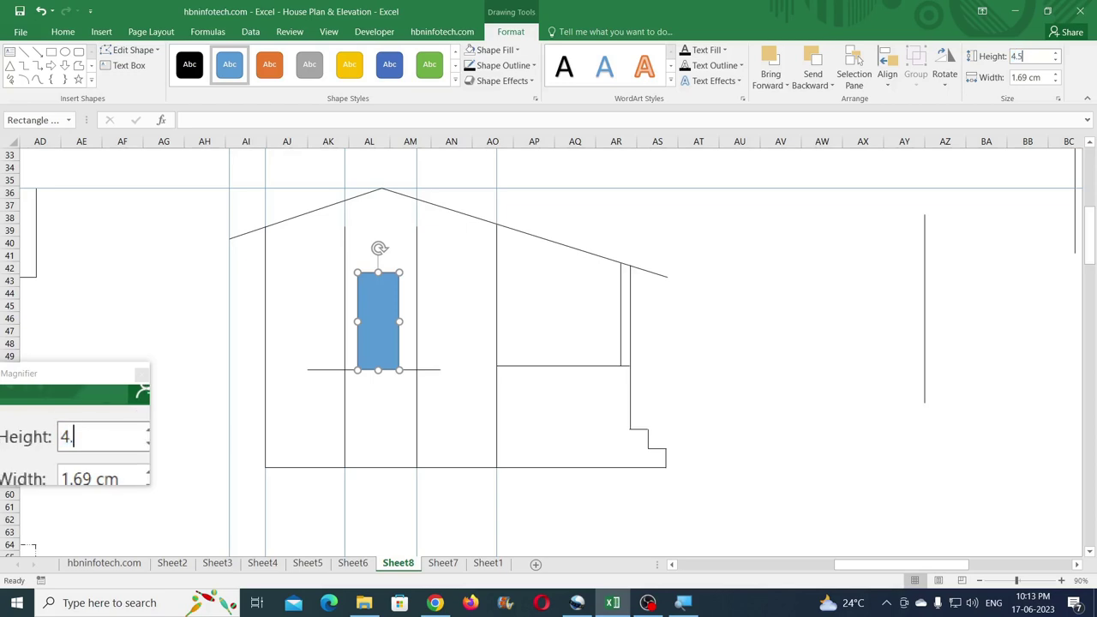
pyautogui.press('Return')
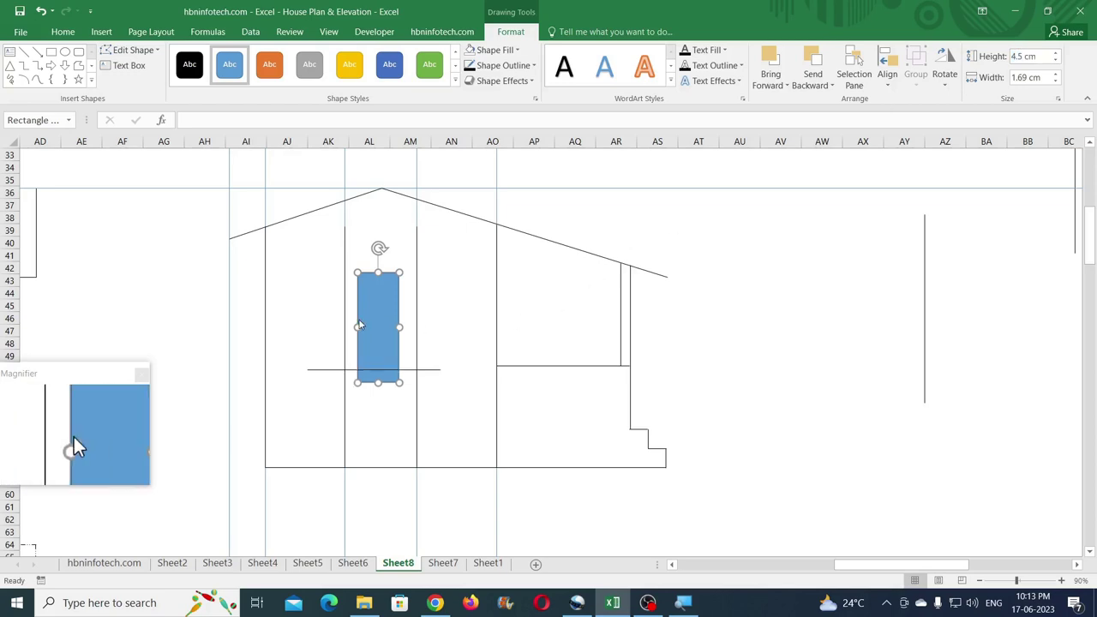
pyautogui.moveTo(378, 322); pyautogui.dragTo(376, 307)
pyautogui.click(376, 307)
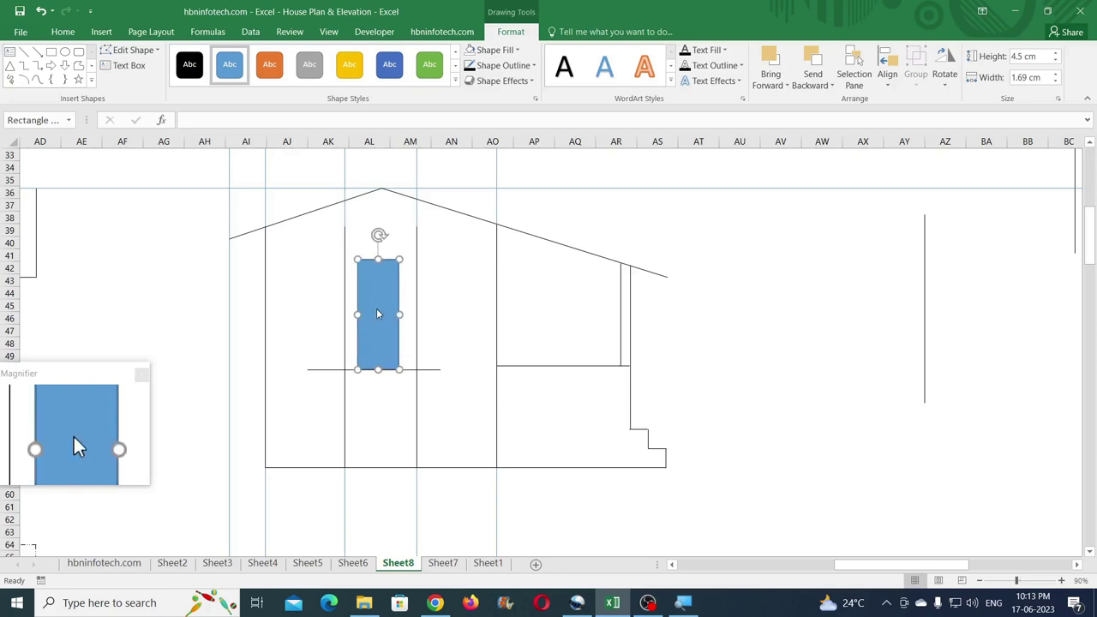
# Step: Copy the sill line to the rectangle's top edge as the window head and delete the blue rectangle
pyautogui.click(424, 371)
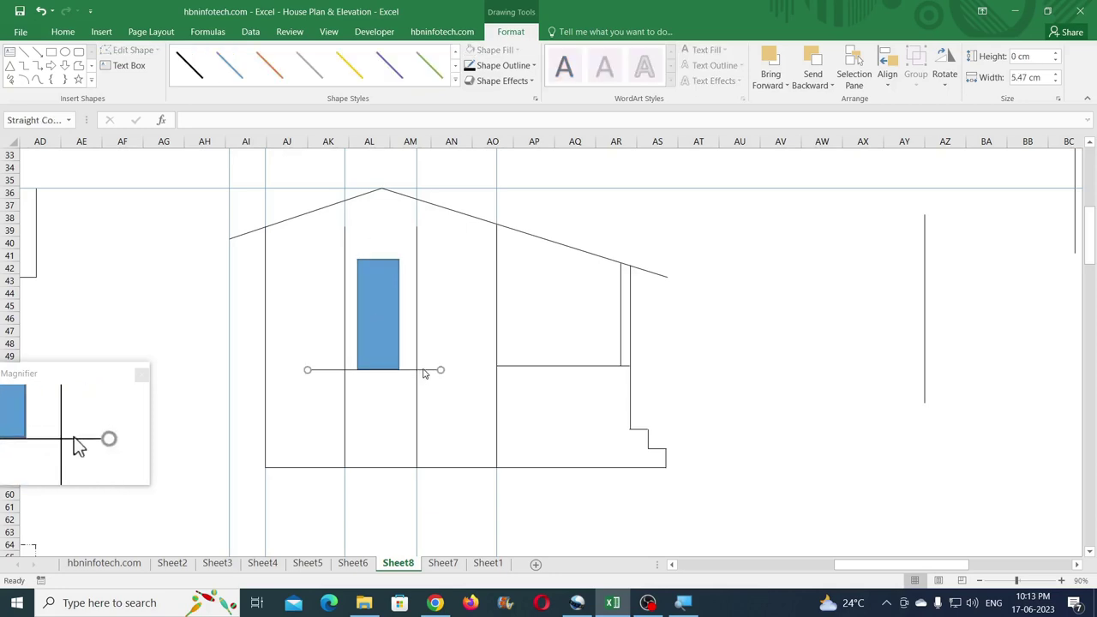
pyautogui.moveTo(378, 340); pyautogui.dragTo(379, 341)
pyautogui.click(437, 373)
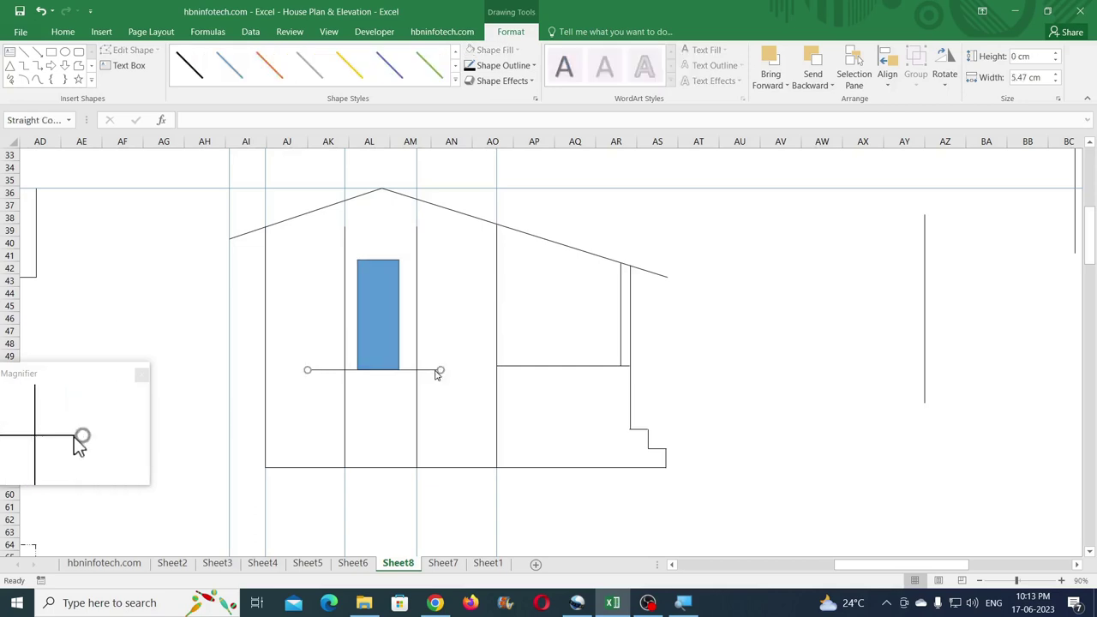
pyautogui.moveTo(438, 373); pyautogui.dragTo(444, 267)
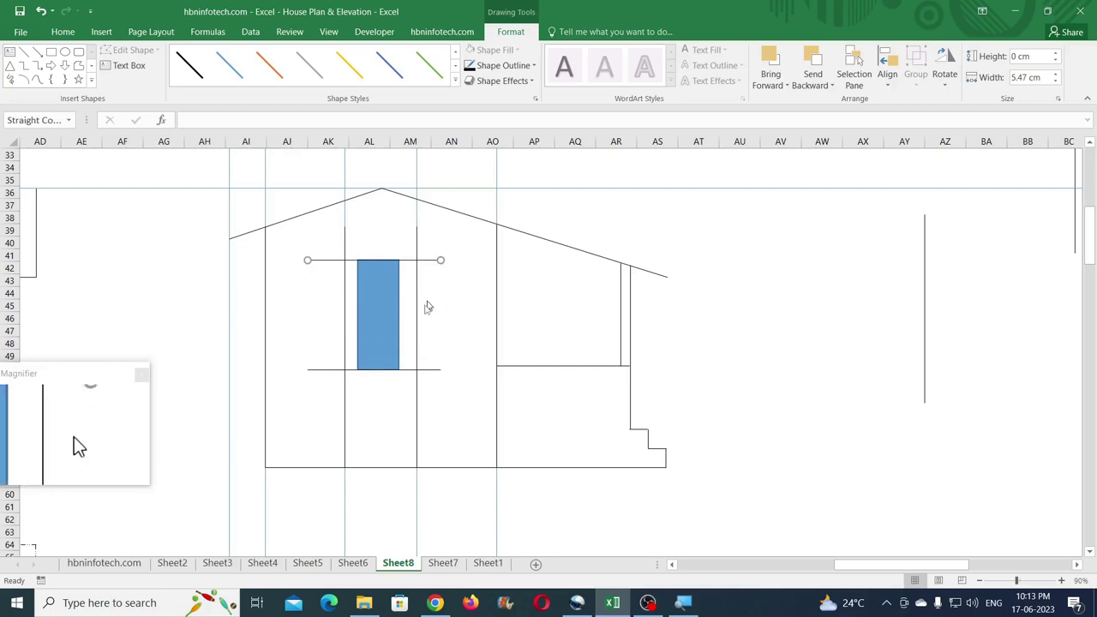
pyautogui.click(374, 344)
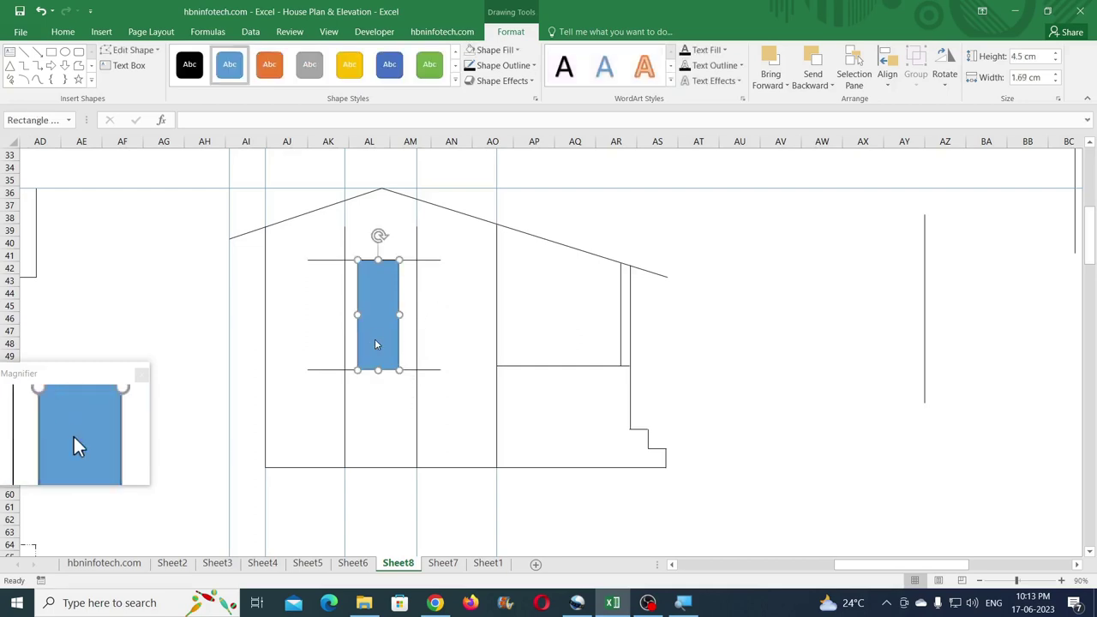
pyautogui.press('Delete')
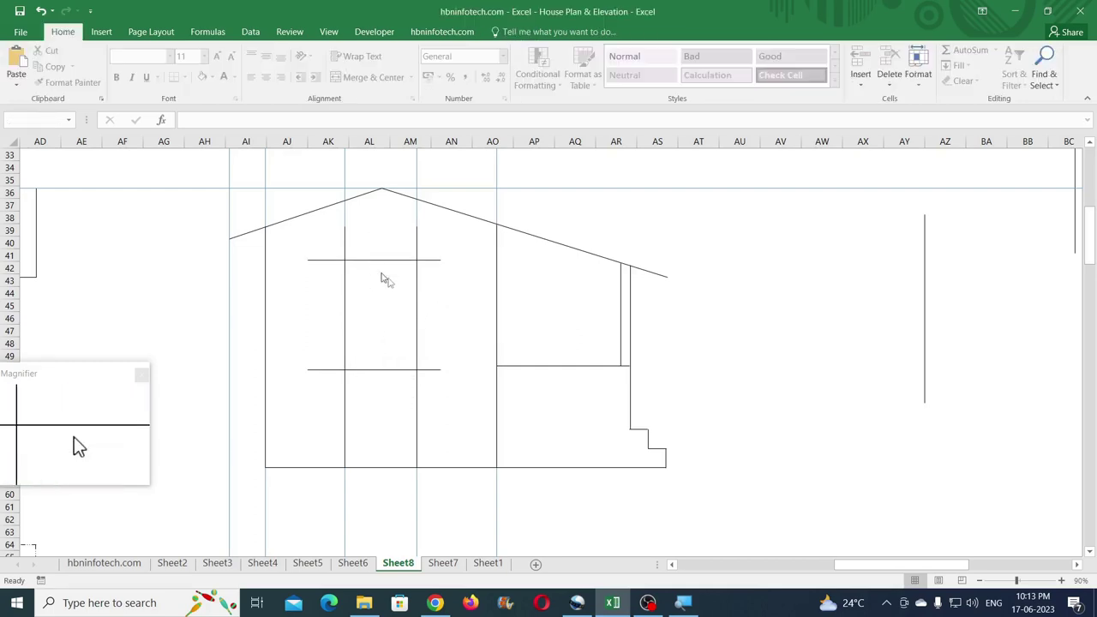
# Step: Delete the remaining vertical construction lines running through the side elevation's window, walls and roof end
pyautogui.scroll(2, 389, 276)
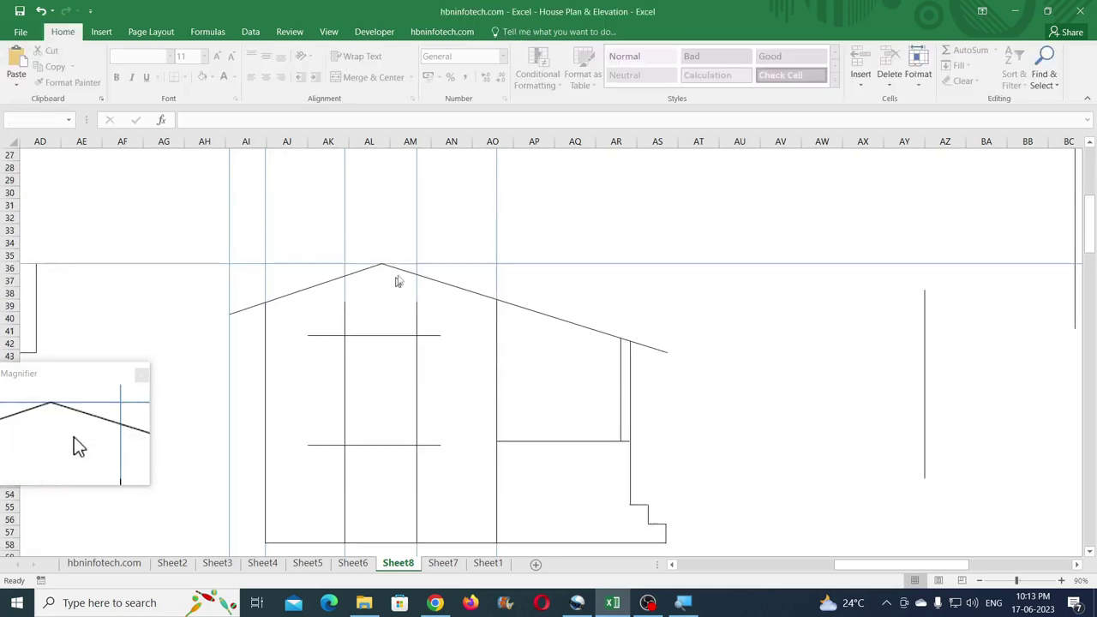
pyautogui.click(417, 238)
pyautogui.press('Delete')
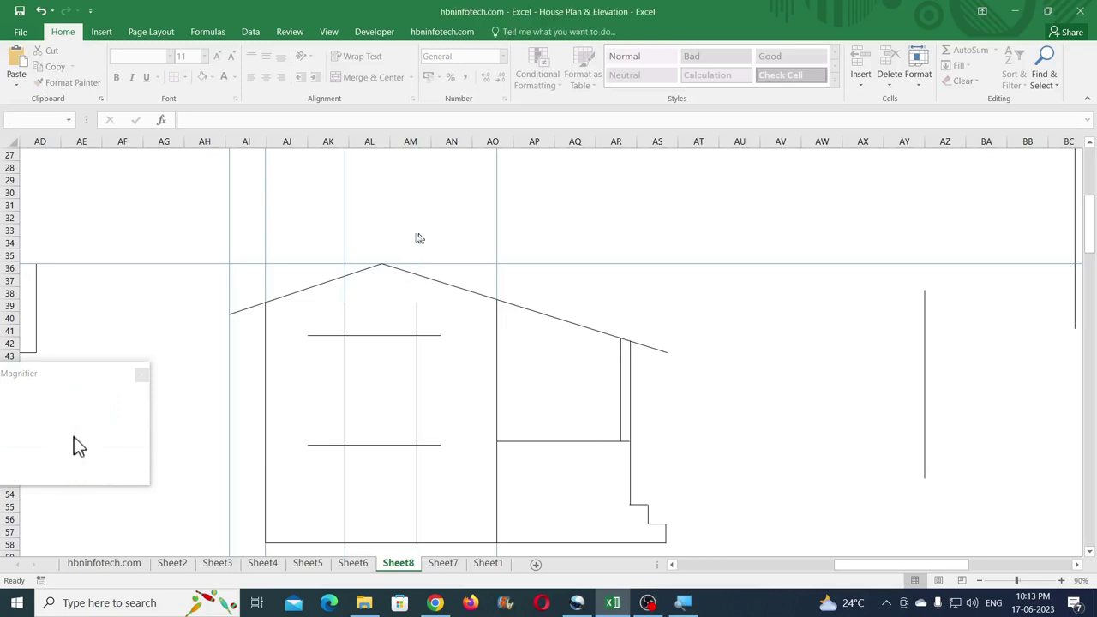
pyautogui.press('Delete')
pyautogui.click(494, 252)
pyautogui.press('Delete')
pyautogui.click(265, 255)
pyautogui.press('Delete')
pyautogui.click(230, 277)
pyautogui.press('Delete')
# Step: Trim the sill, head and two vertical window lines to their intersections so they form a closed window outline
pyautogui.scroll(-2, 397, 382)
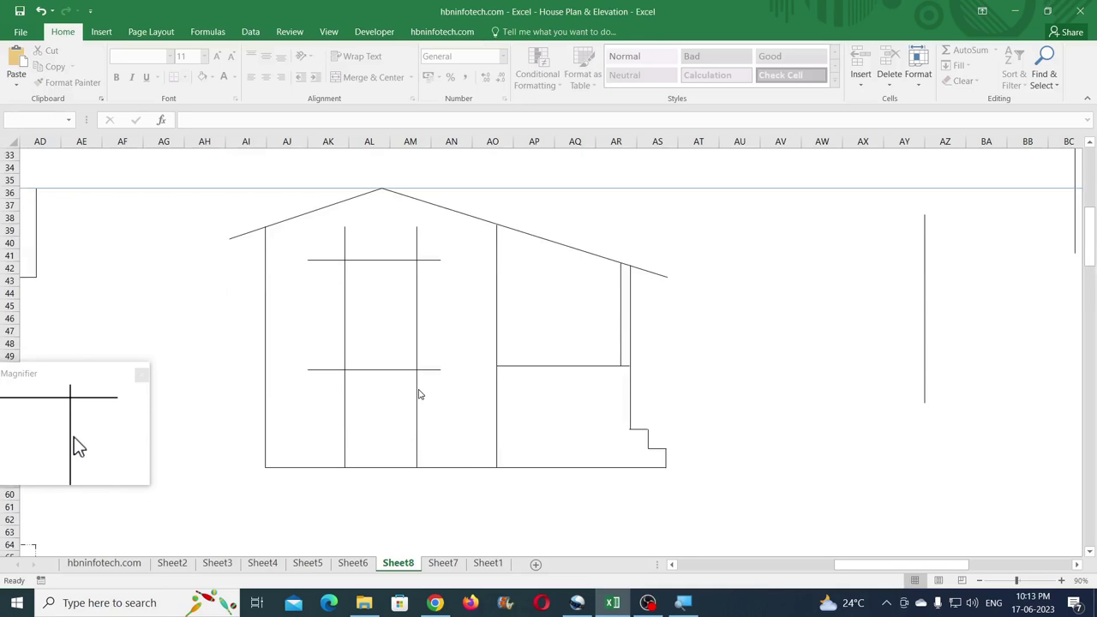
pyautogui.click(416, 389)
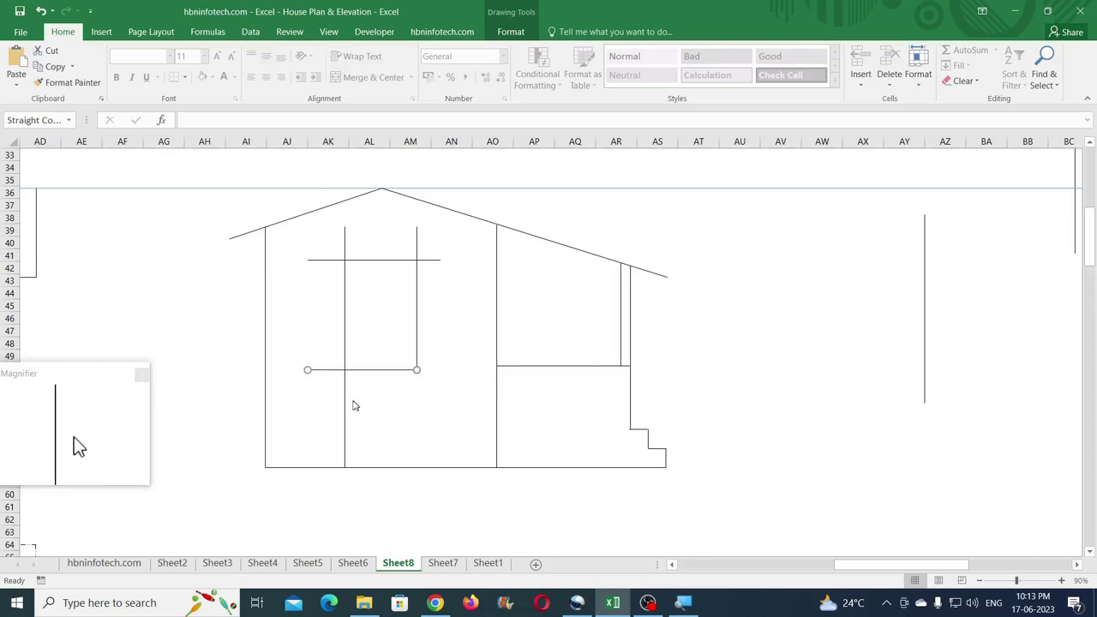
pyautogui.moveTo(308, 369); pyautogui.dragTo(344, 370)
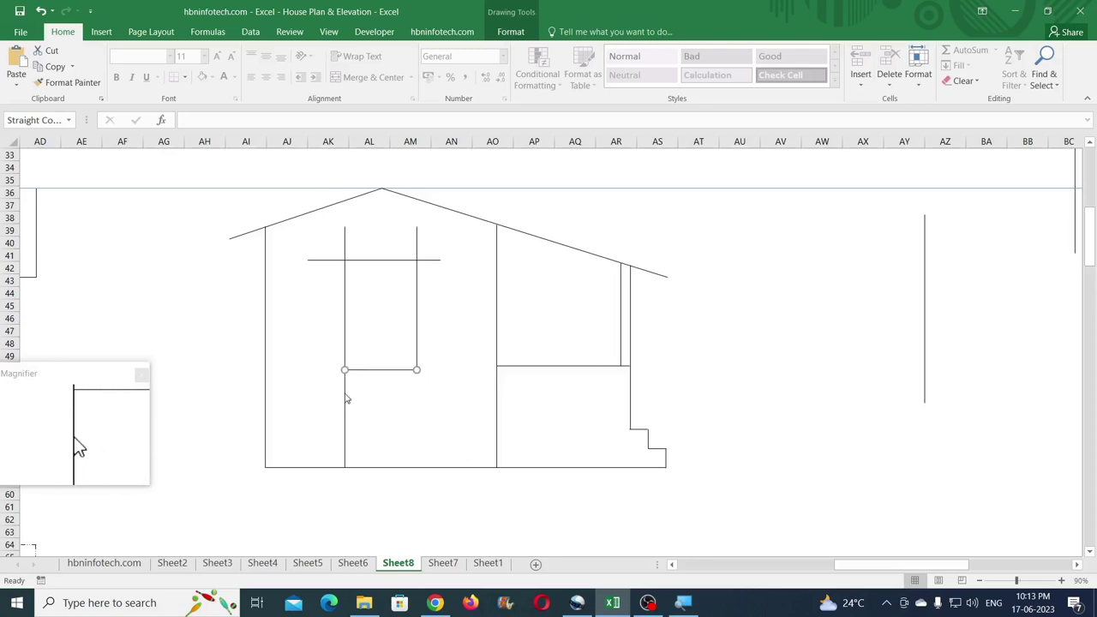
pyautogui.moveTo(344, 470); pyautogui.dragTo(344, 370)
pyautogui.click(343, 364)
pyautogui.moveTo(345, 229); pyautogui.dragTo(344, 260)
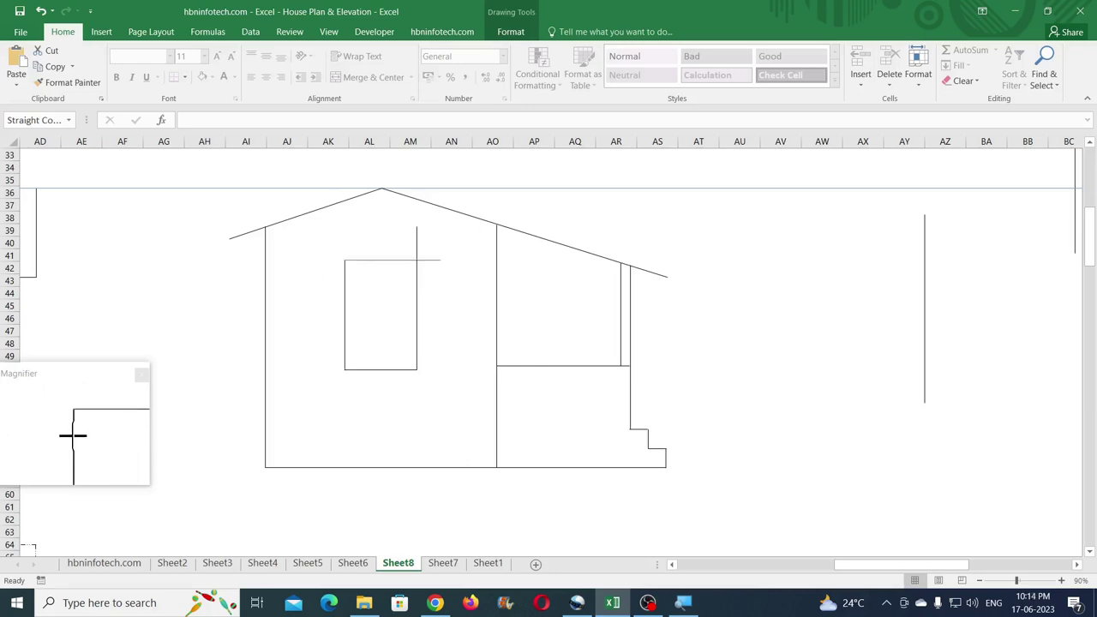
pyautogui.moveTo(440, 259); pyautogui.dragTo(429, 262)
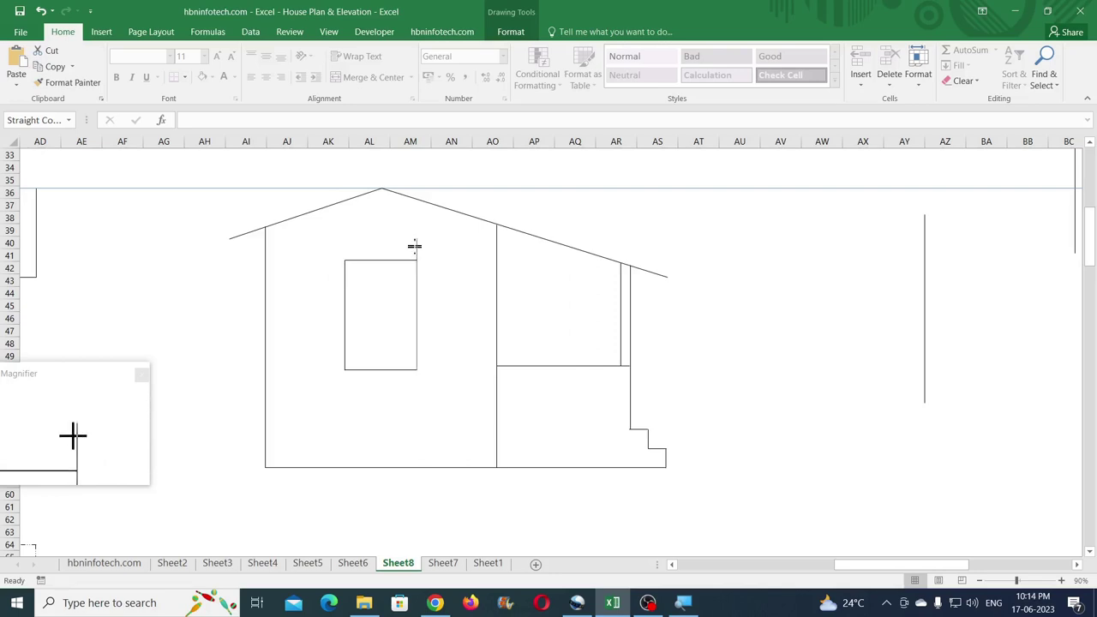
pyautogui.click(703, 345)
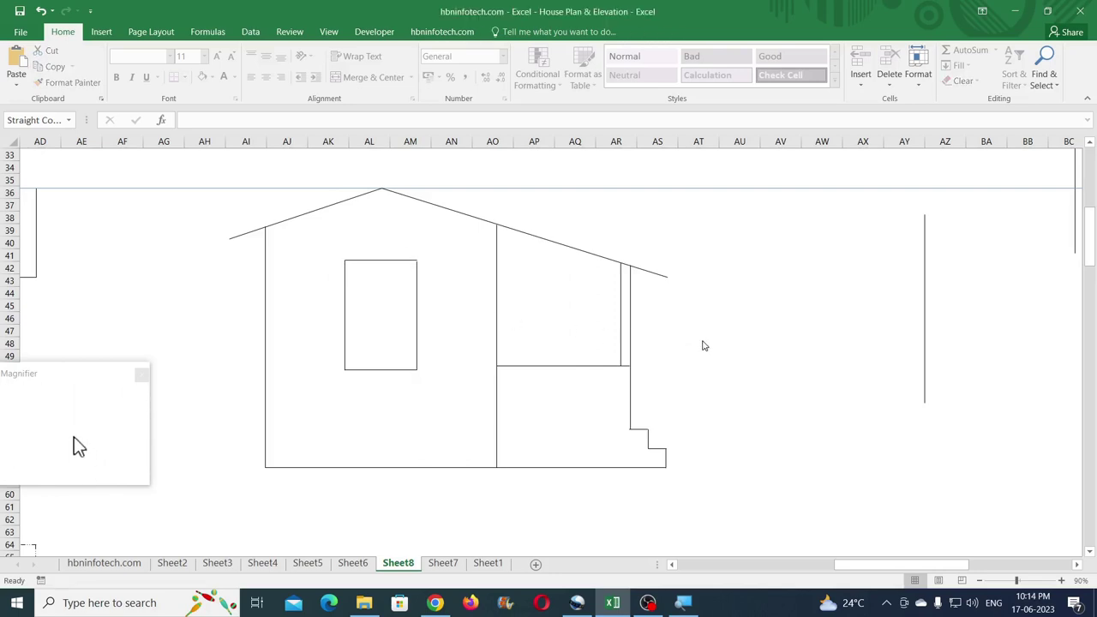
pyautogui.click(416, 285)
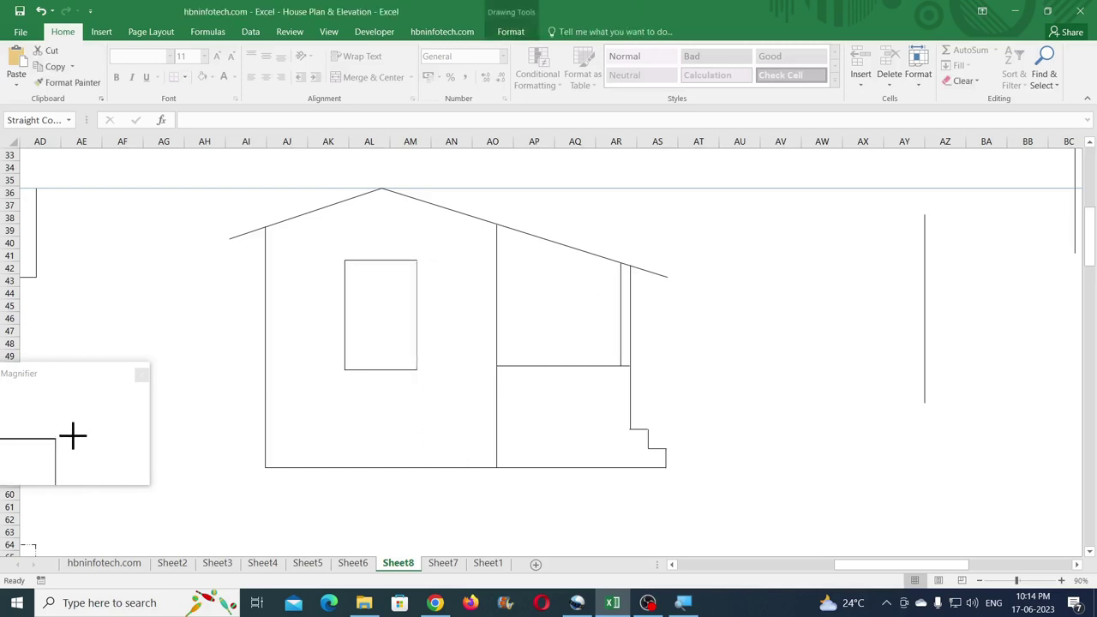
pyautogui.click(434, 311)
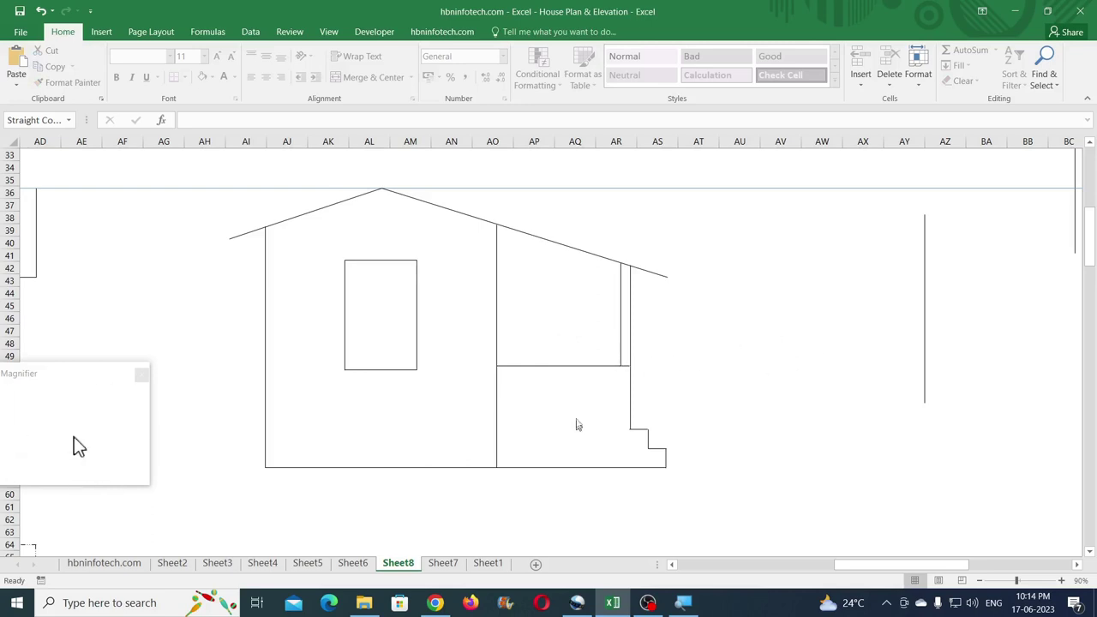
# Step: Check the reference side elevation on Sheet6 and group all of the side elevation's lines on Sheet8
pyautogui.click(350, 564)
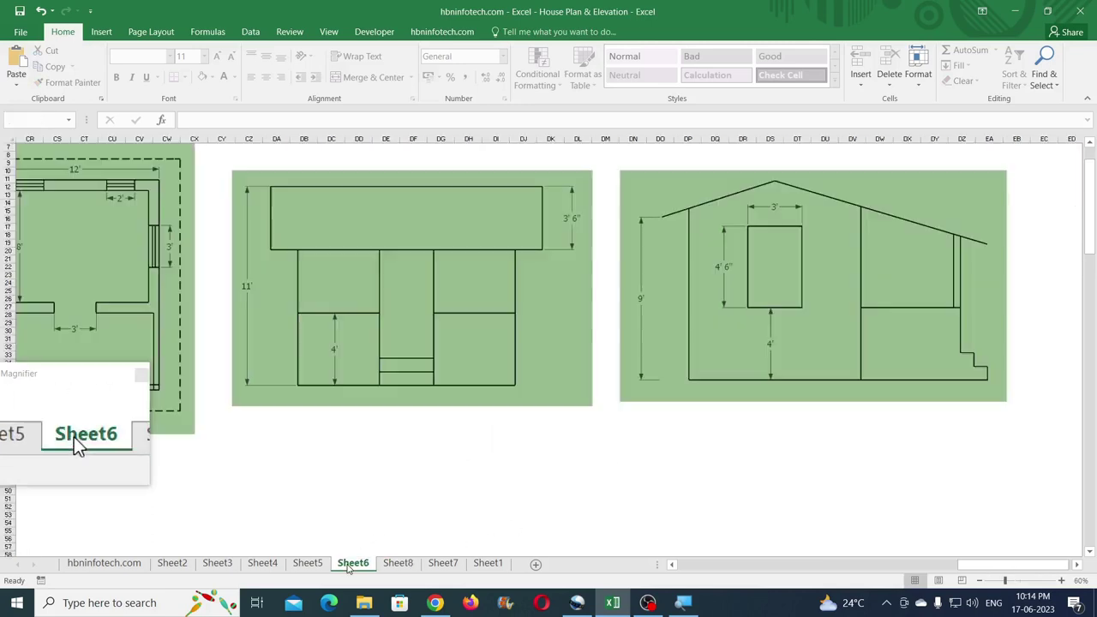
pyautogui.click(397, 563)
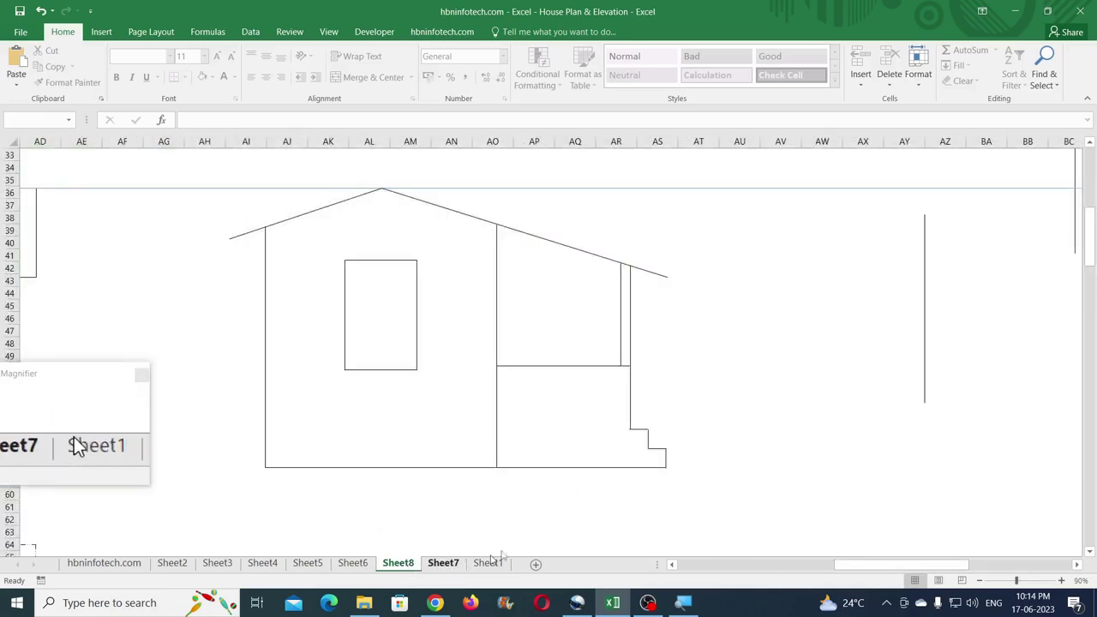
pyautogui.click(979, 582)
pyautogui.click(980, 582)
pyautogui.click(979, 581)
pyautogui.click(979, 582)
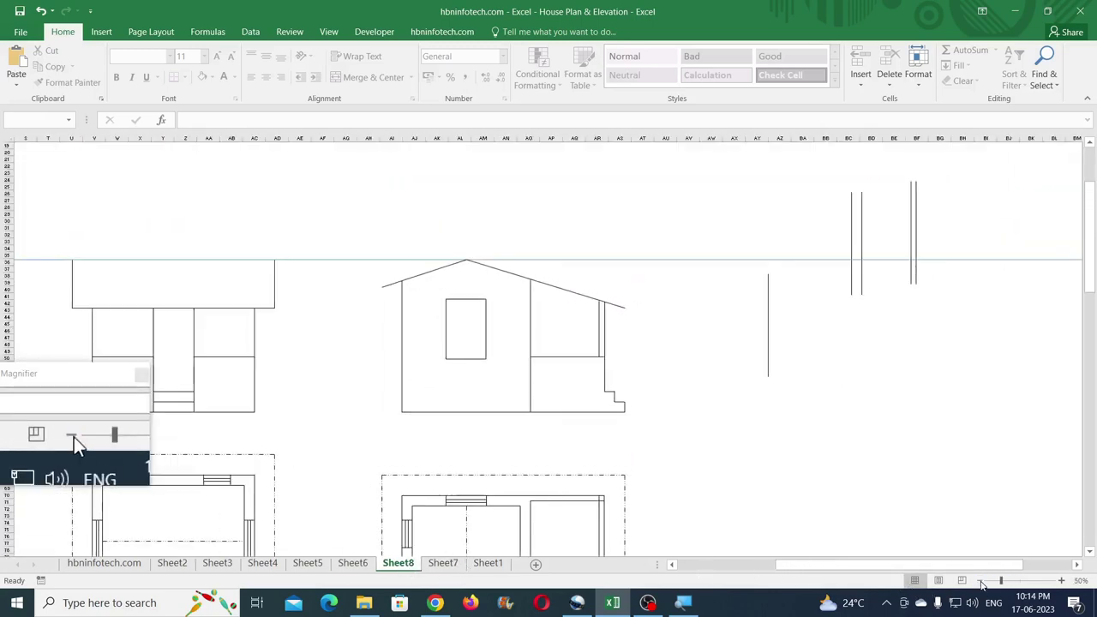
pyautogui.click(979, 581)
pyautogui.click(1060, 581)
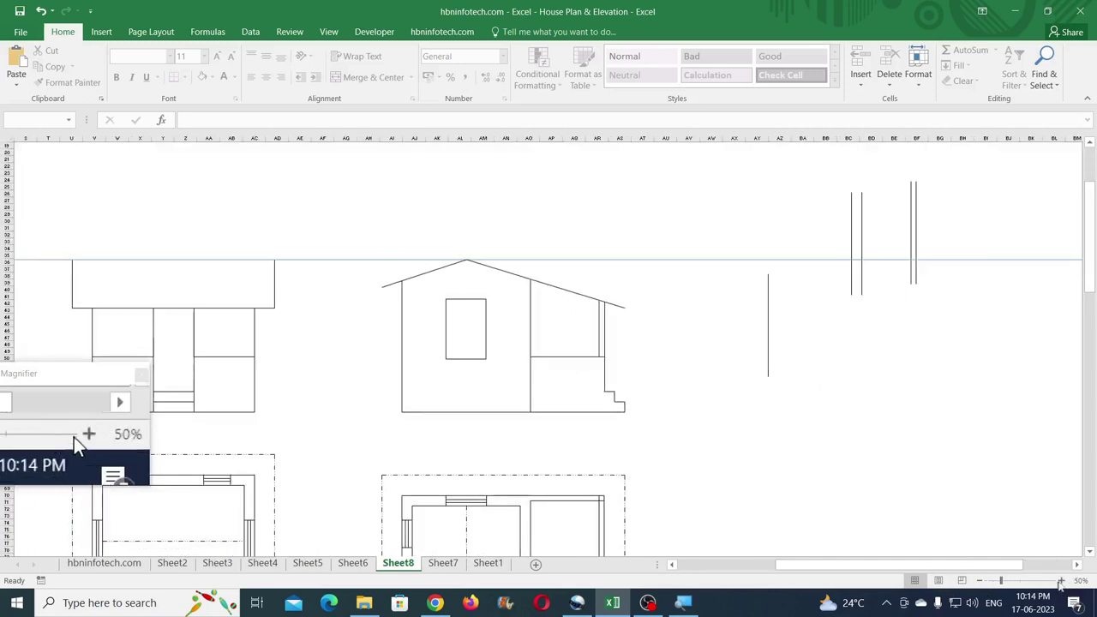
pyautogui.click(1060, 582)
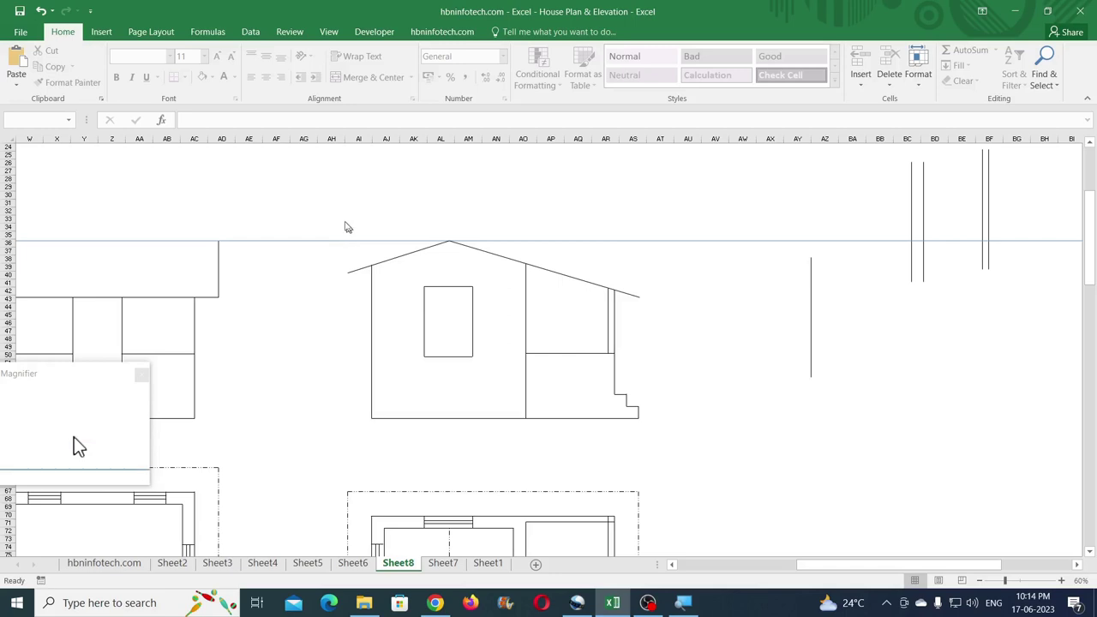
pyautogui.moveTo(340, 219)
pyautogui.mouseDown()
pyautogui.moveTo(379, 305)
pyautogui.moveTo(622, 436)
pyautogui.moveTo(686, 451)
pyautogui.mouseUp()
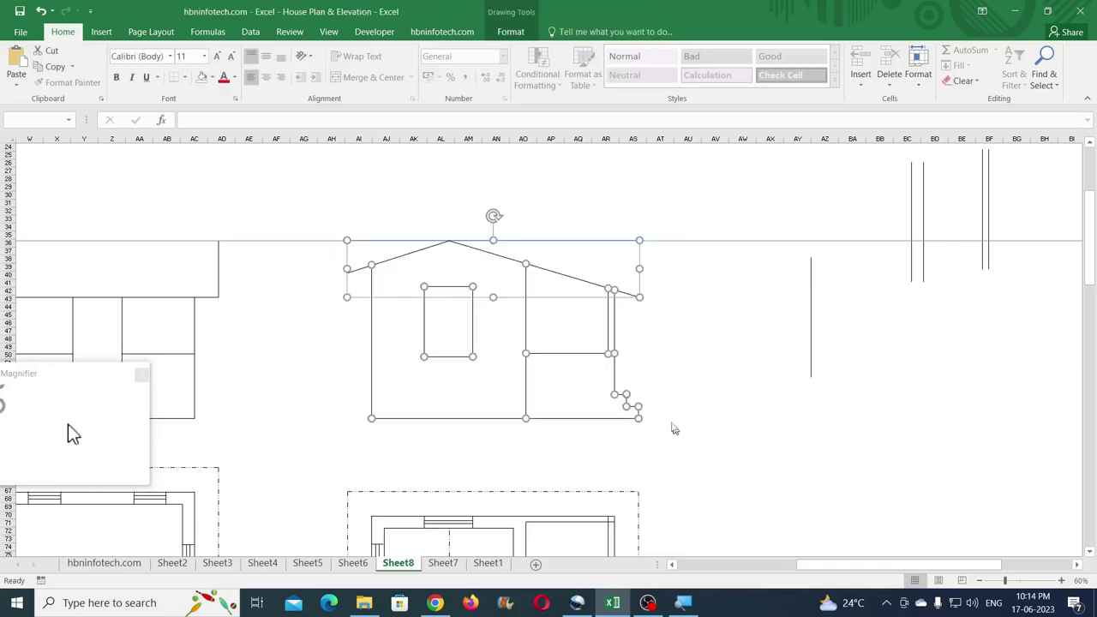
pyautogui.click(514, 36)
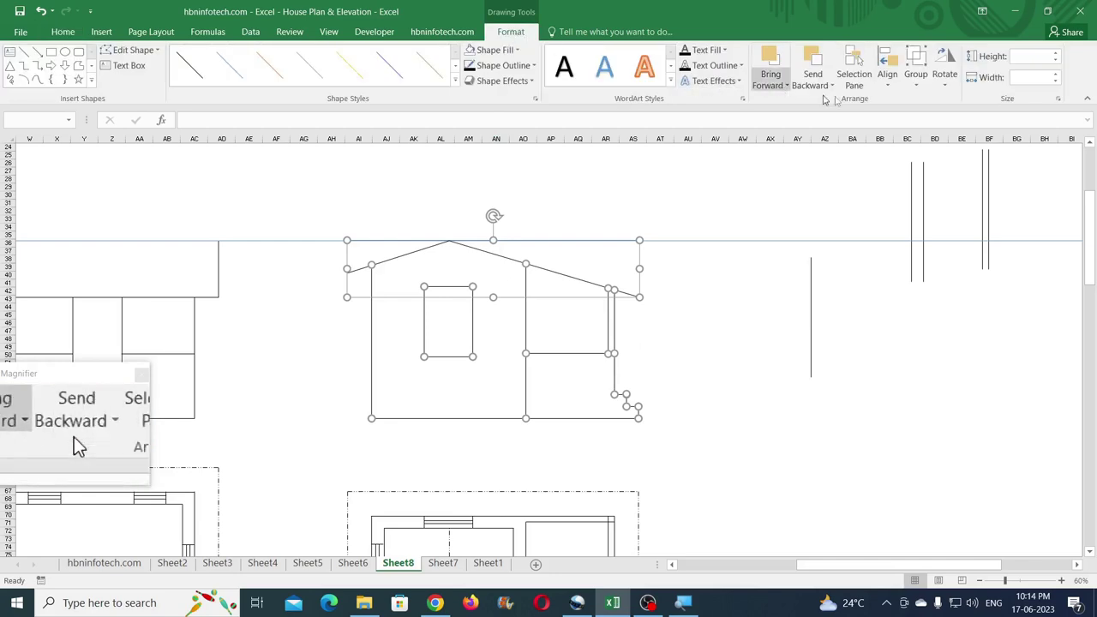
pyautogui.click(915, 79)
pyautogui.click(925, 101)
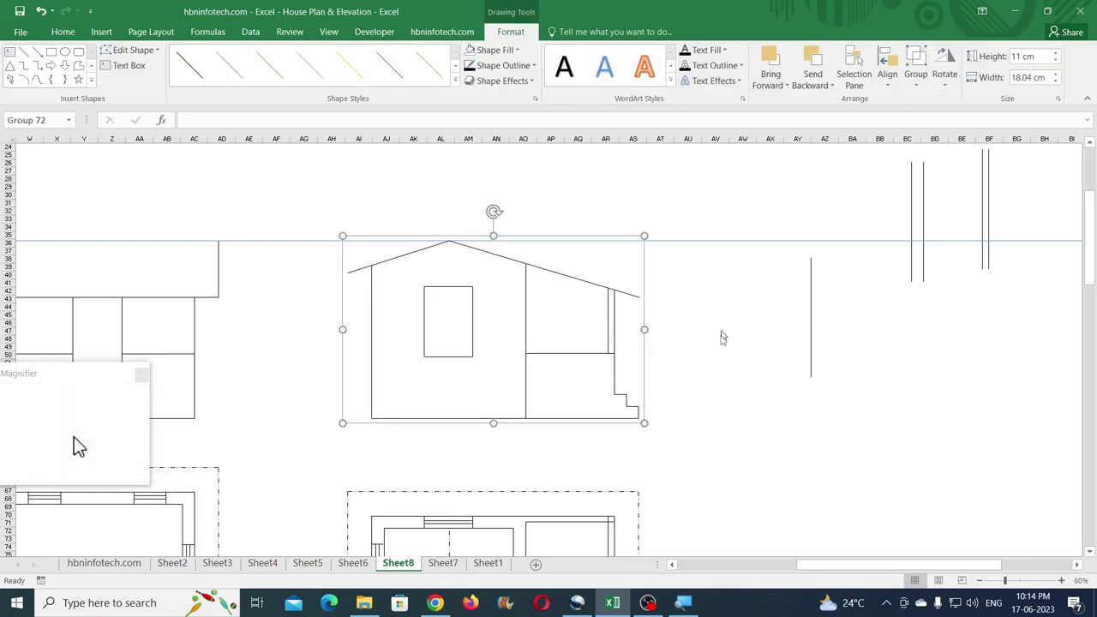
pyautogui.click(717, 368)
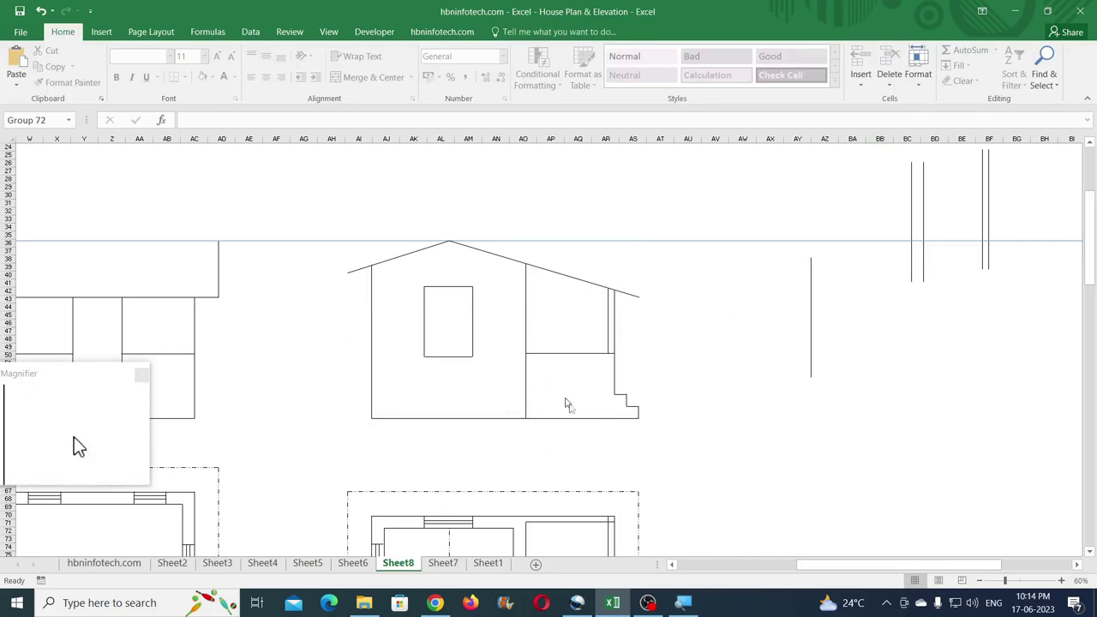
# Step: Move the spare vertical line in column AY out to columns BH–BI and copy the grouped side elevation across columns AU to BF
pyautogui.moveTo(805, 563); pyautogui.dragTo(762, 564)
pyautogui.scroll(-8, 676, 453)
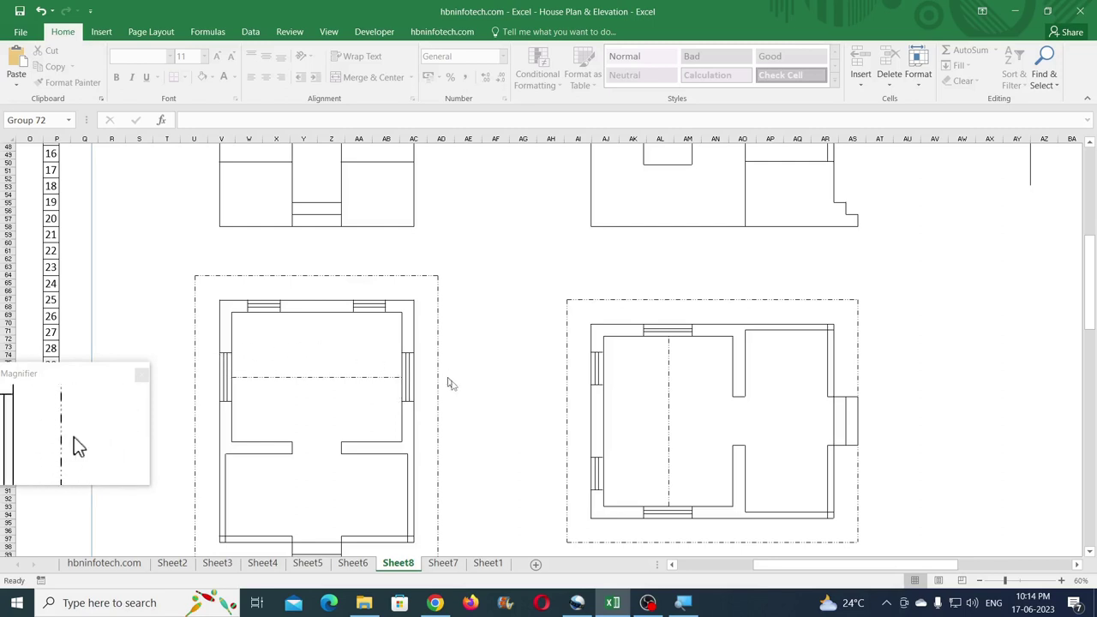
pyautogui.scroll(3, 469, 394)
pyautogui.scroll(2, 471, 396)
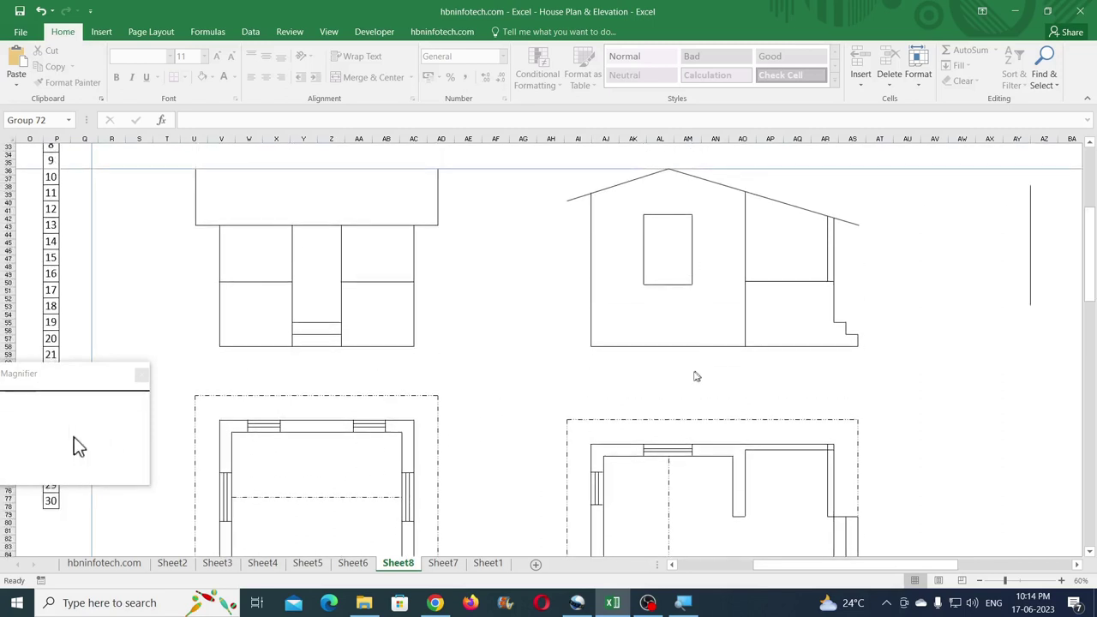
pyautogui.click(1077, 565)
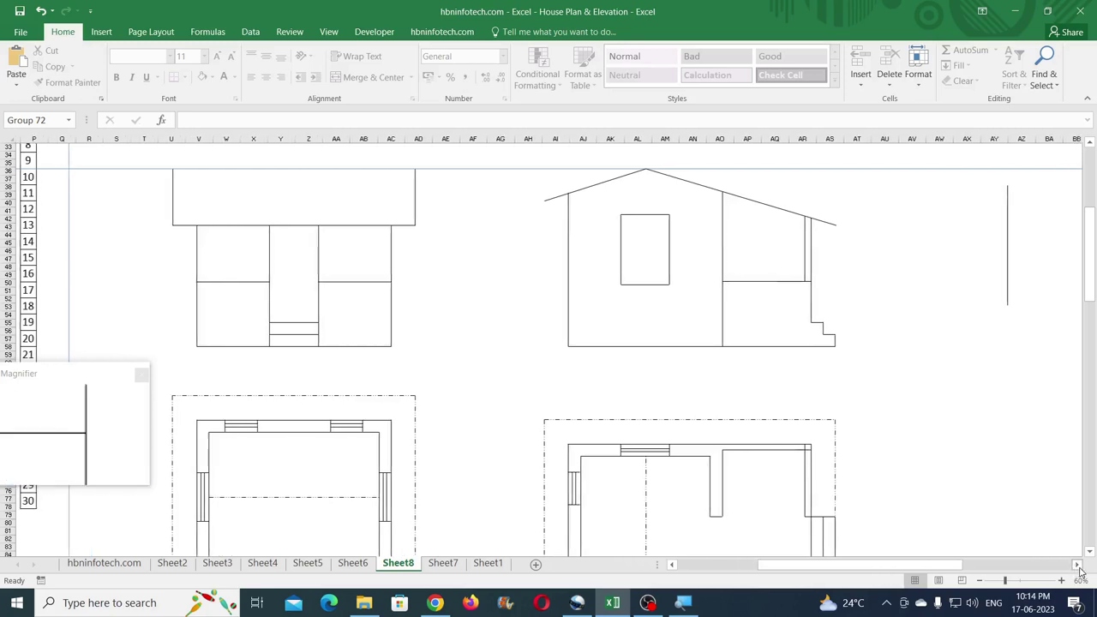
pyautogui.click(1077, 564)
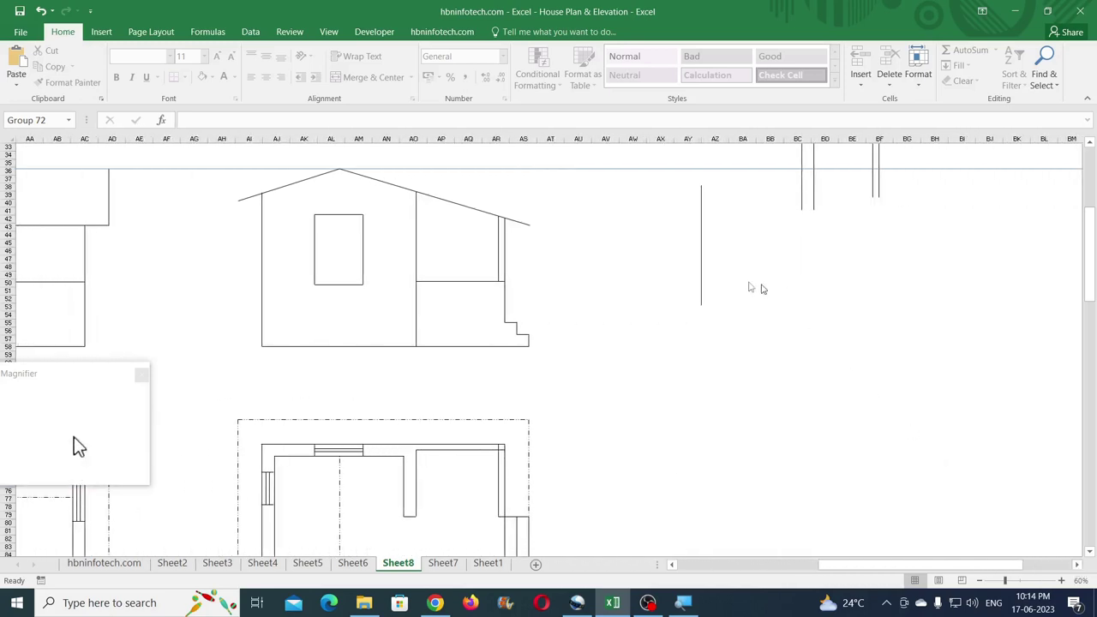
pyautogui.moveTo(702, 272)
pyautogui.mouseDown()
pyautogui.moveTo(857, 291)
pyautogui.moveTo(949, 318)
pyautogui.mouseUp()
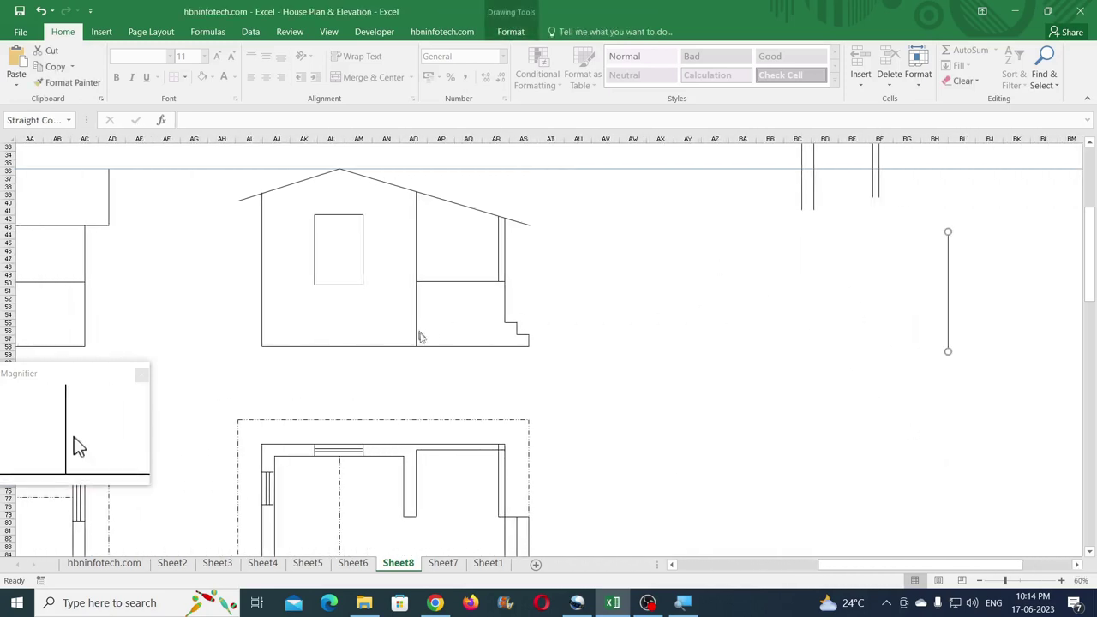
pyautogui.click(452, 346)
pyautogui.keyDown('ctrl'); pyautogui.moveTo(453, 350); pyautogui.dragTo(796, 382); pyautogui.keyUp('ctrl')
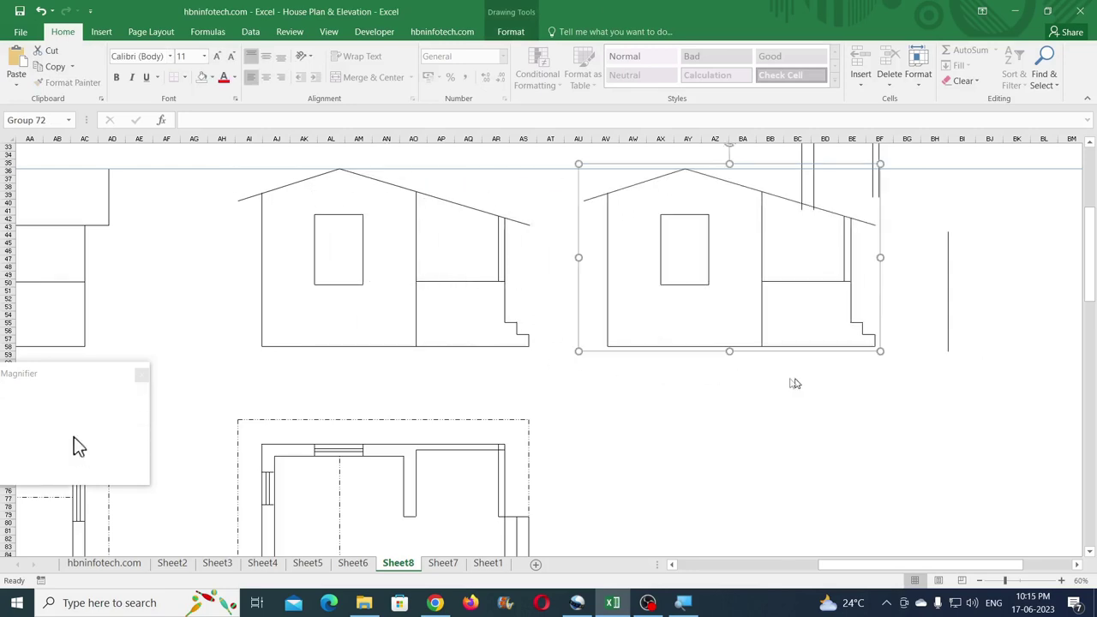
# Step: Flip the copied side elevation horizontally to make a mirrored side view
pyautogui.click(514, 32)
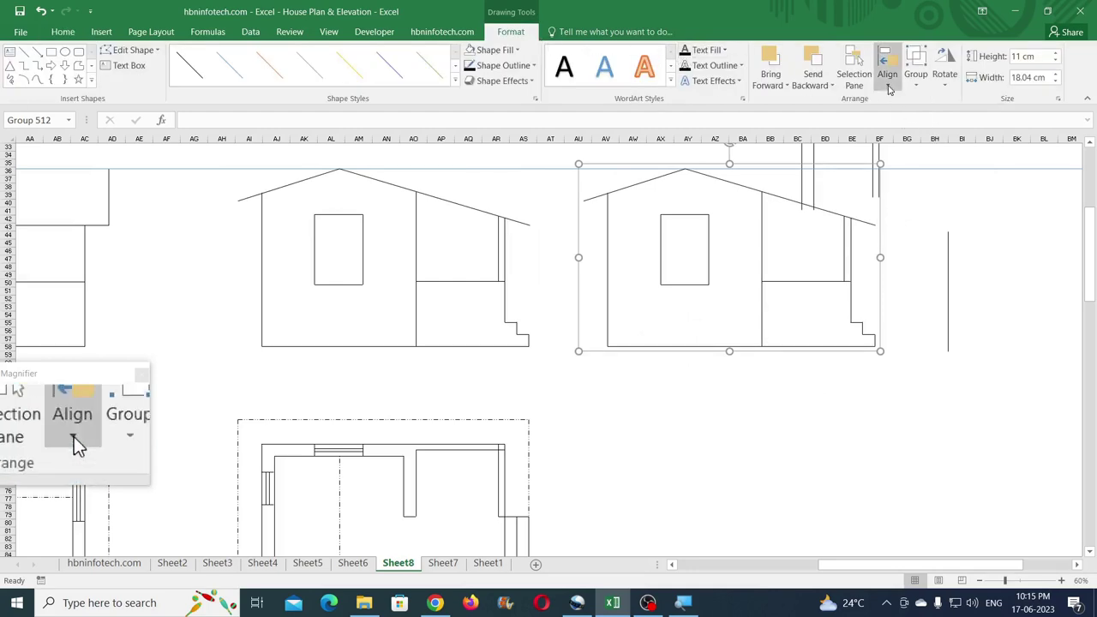
pyautogui.click(944, 75)
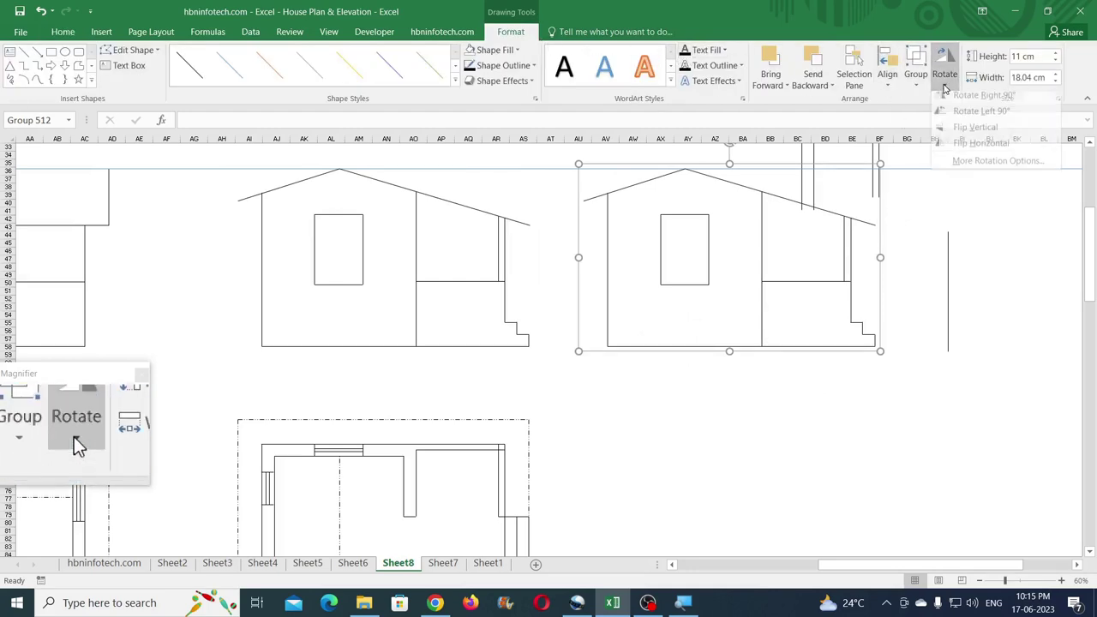
pyautogui.click(981, 148)
pyautogui.click(937, 386)
# Step: Move the spare vertical construction lines clear of the mirrored side elevation, out to columns BI–BM
pyautogui.scroll(3, 942, 373)
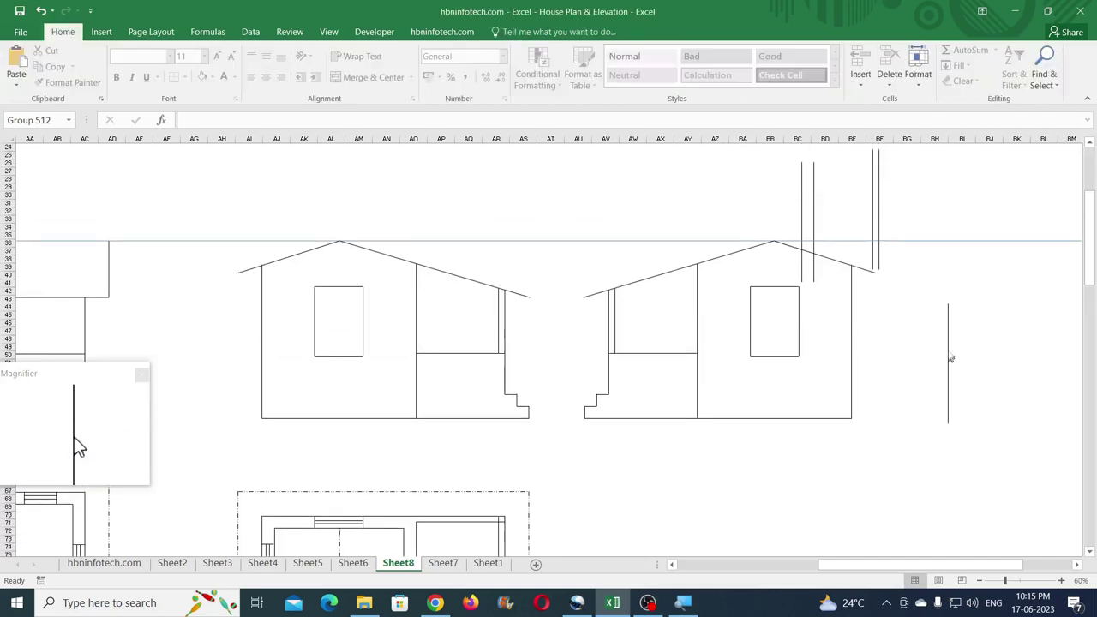
pyautogui.click(947, 348)
pyautogui.click(815, 218)
pyautogui.moveTo(830, 215); pyautogui.dragTo(1084, 331)
pyautogui.moveTo(878, 216); pyautogui.dragTo(1035, 370)
pyautogui.moveTo(949, 365); pyautogui.dragTo(990, 365)
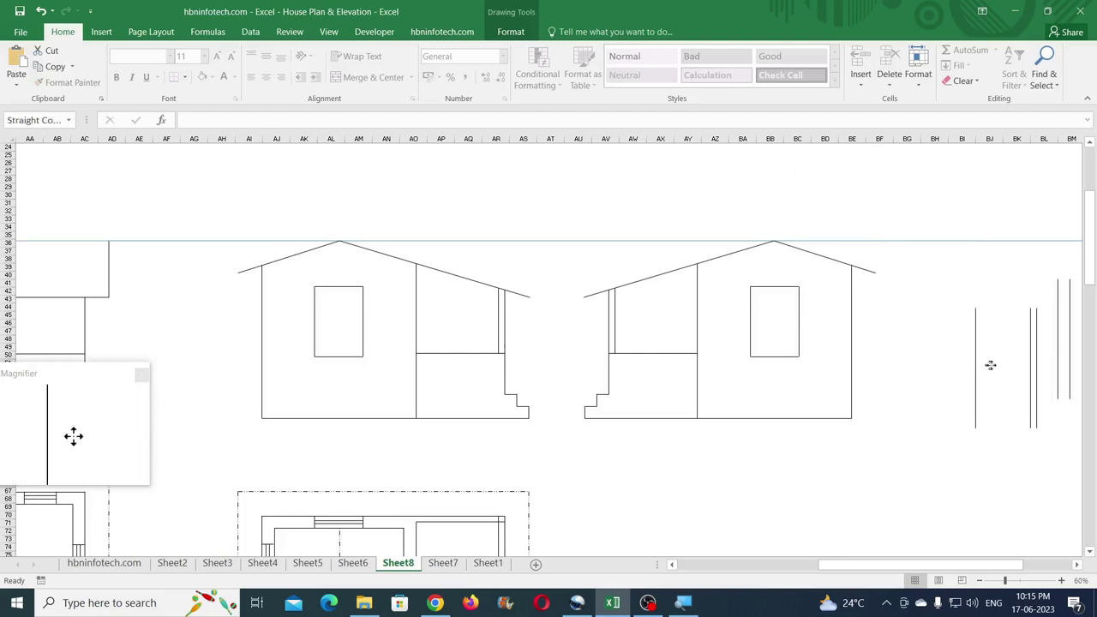
# Step: Group all the shapes of the front elevation above the first floor plan into one object
pyautogui.click(979, 579)
pyautogui.click(979, 580)
pyautogui.click(979, 580)
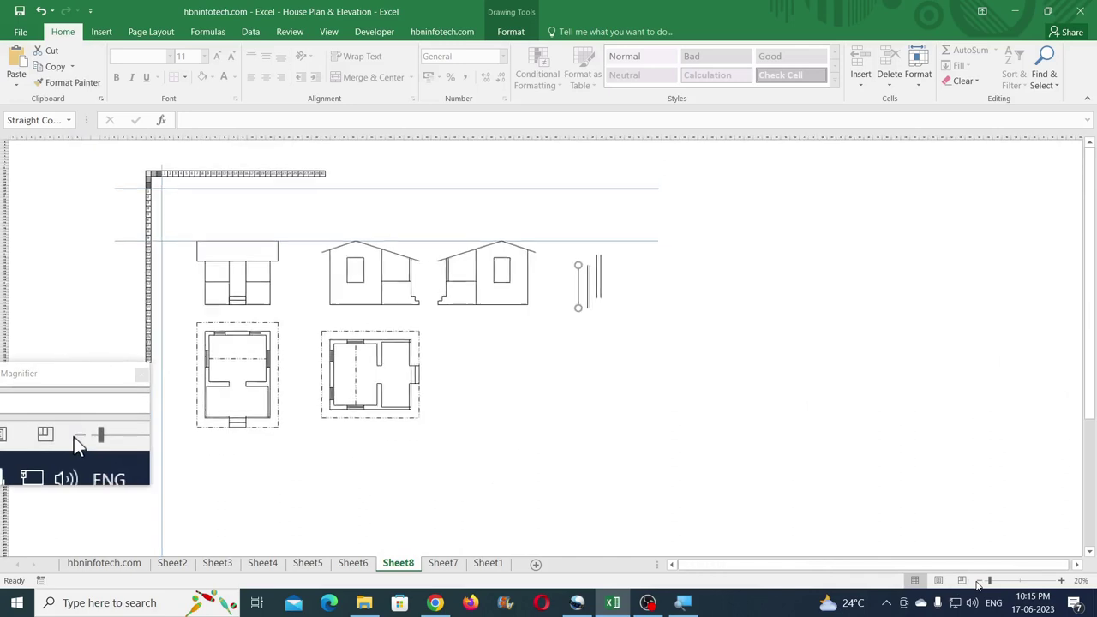
pyautogui.click(980, 580)
pyautogui.click(549, 419)
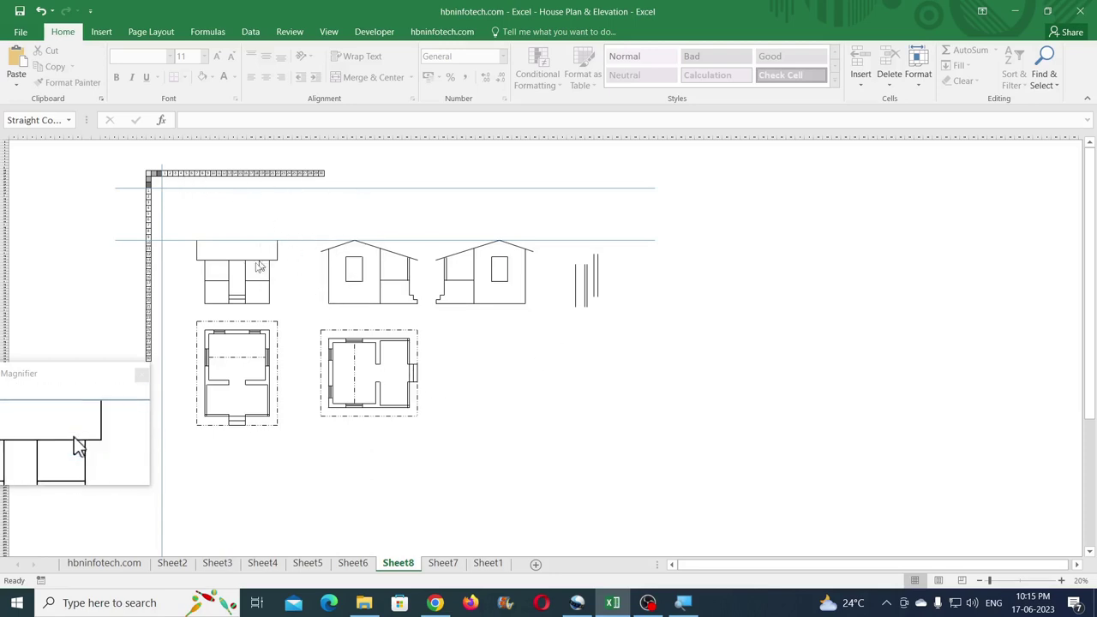
pyautogui.click(215, 265)
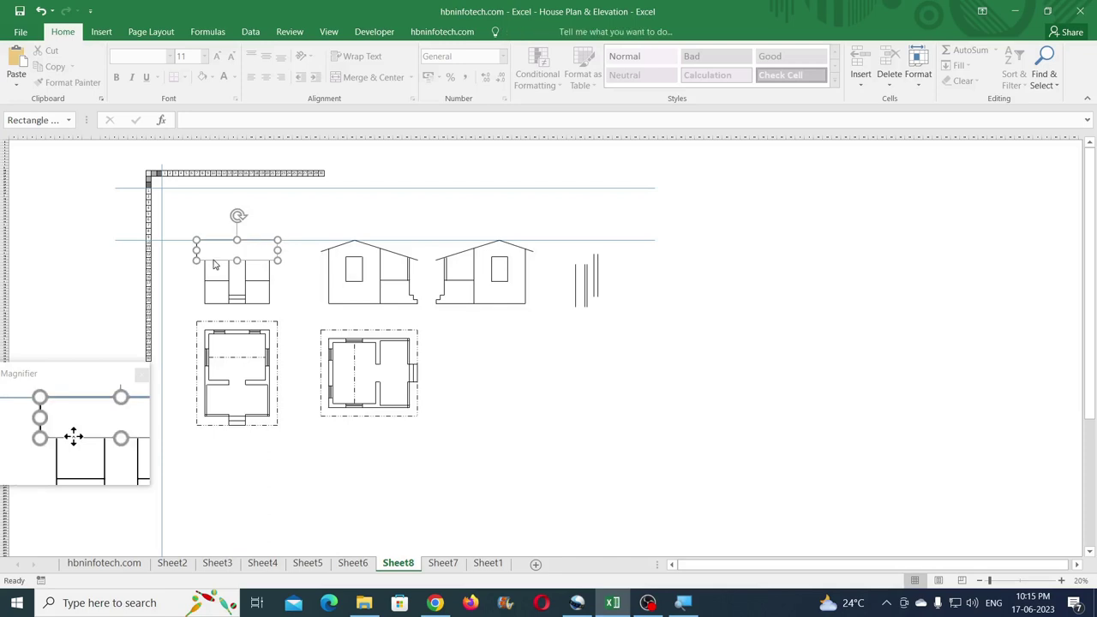
pyautogui.click(195, 222)
pyautogui.moveTo(195, 223)
pyautogui.mouseDown()
pyautogui.moveTo(225, 269)
pyautogui.moveTo(305, 320)
pyautogui.mouseUp()
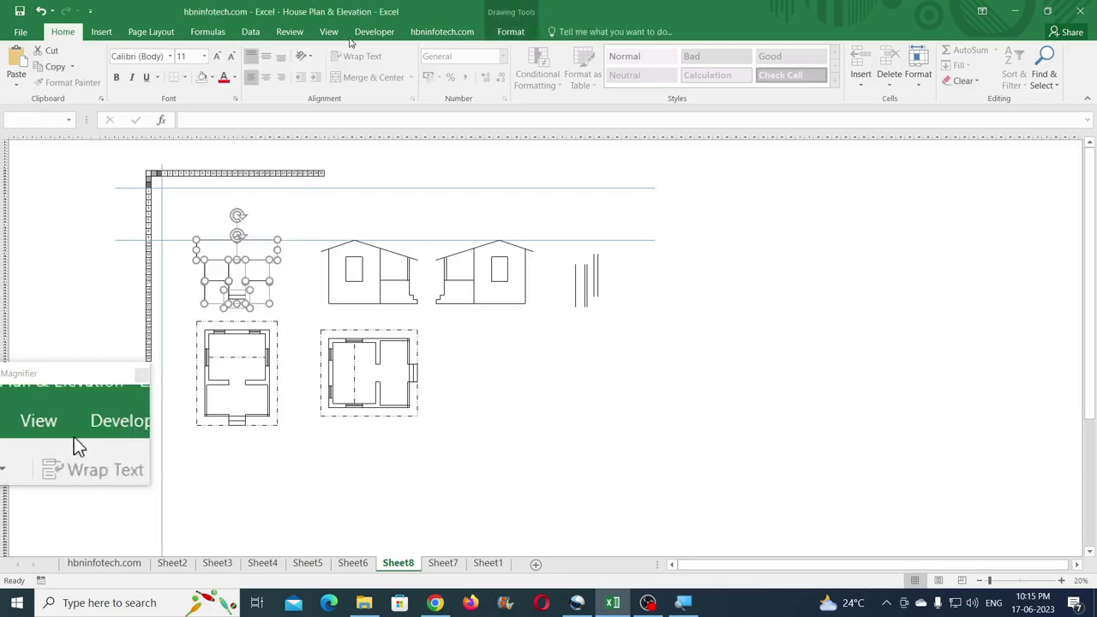
pyautogui.click(511, 32)
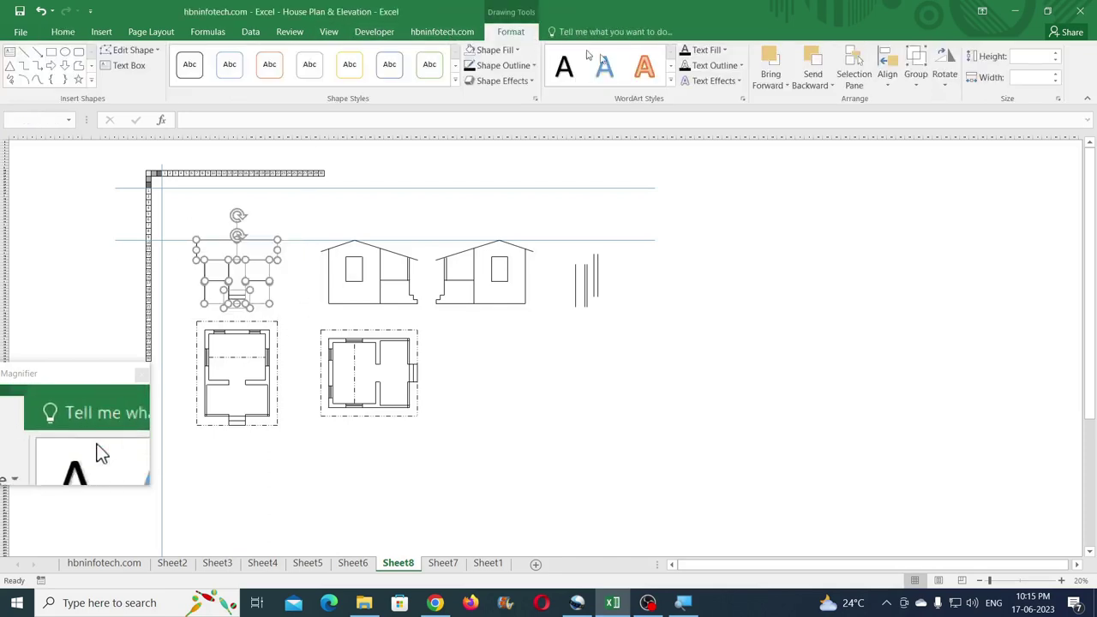
pyautogui.click(915, 78)
pyautogui.click(923, 99)
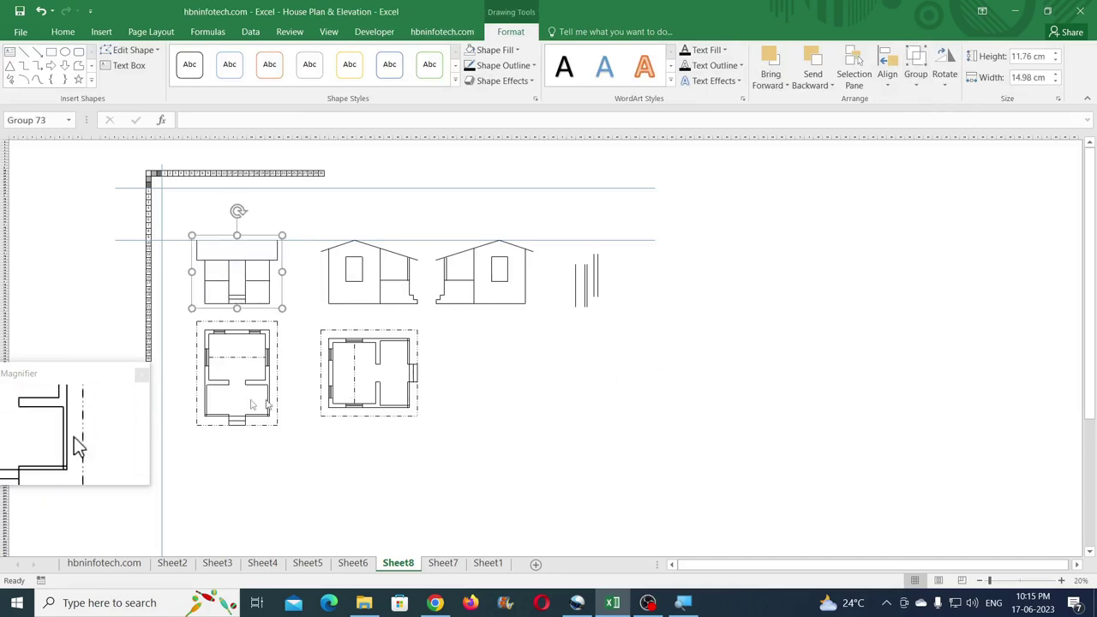
# Step: Move the front elevation and the floor plan below it together so their upper-left corner meets the guide lines at the ruler origin
pyautogui.click(240, 338)
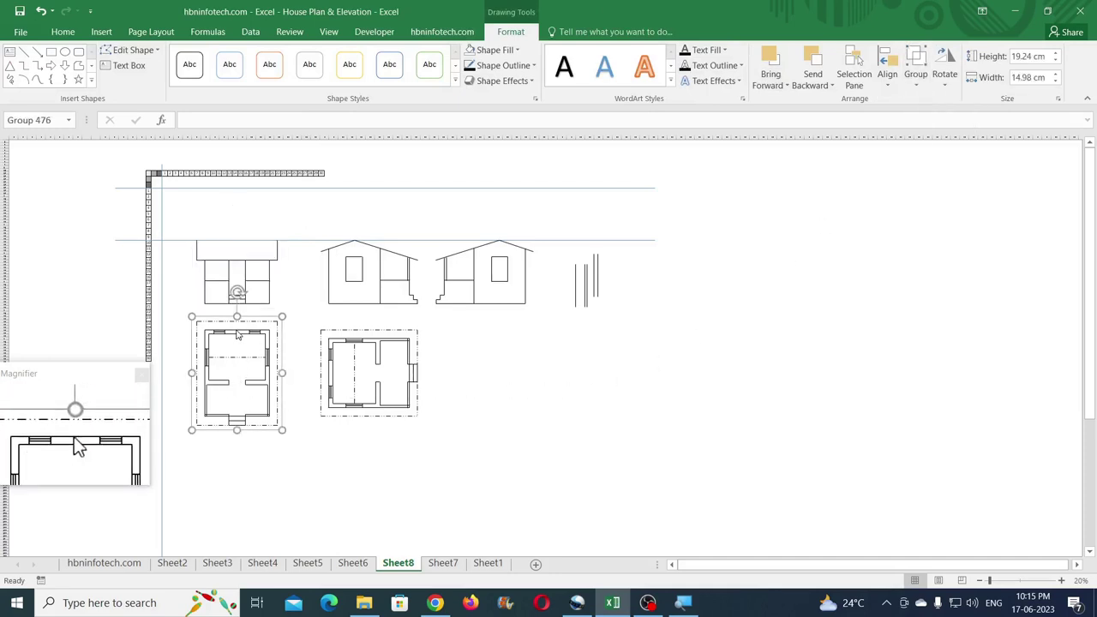
pyautogui.click(190, 223)
pyautogui.moveTo(190, 223); pyautogui.dragTo(304, 454)
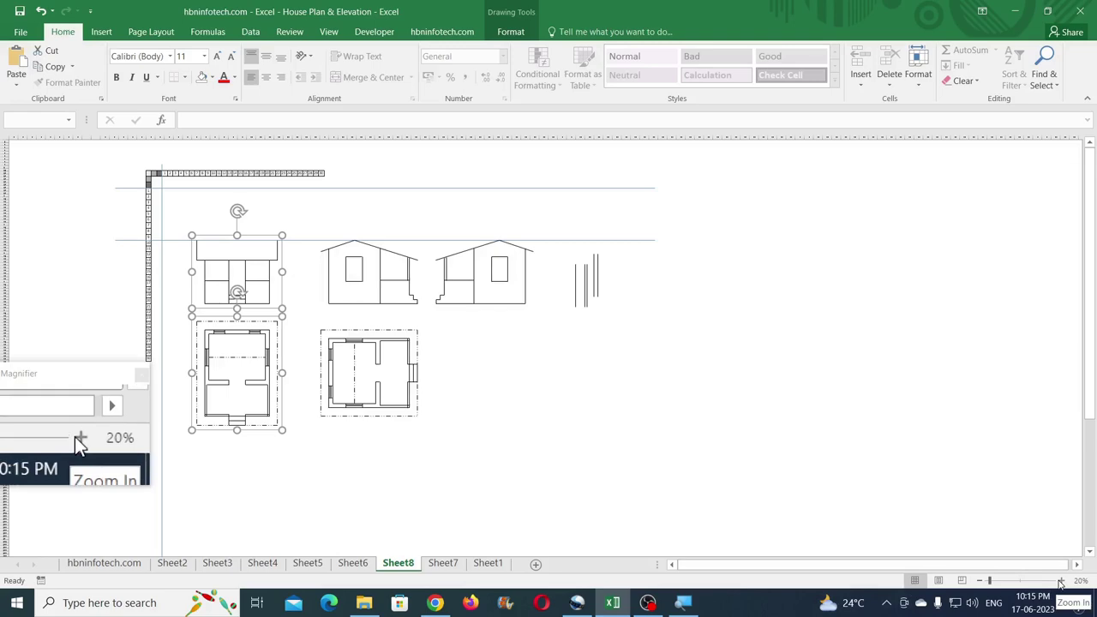
pyautogui.scroll(4, 632, 429)
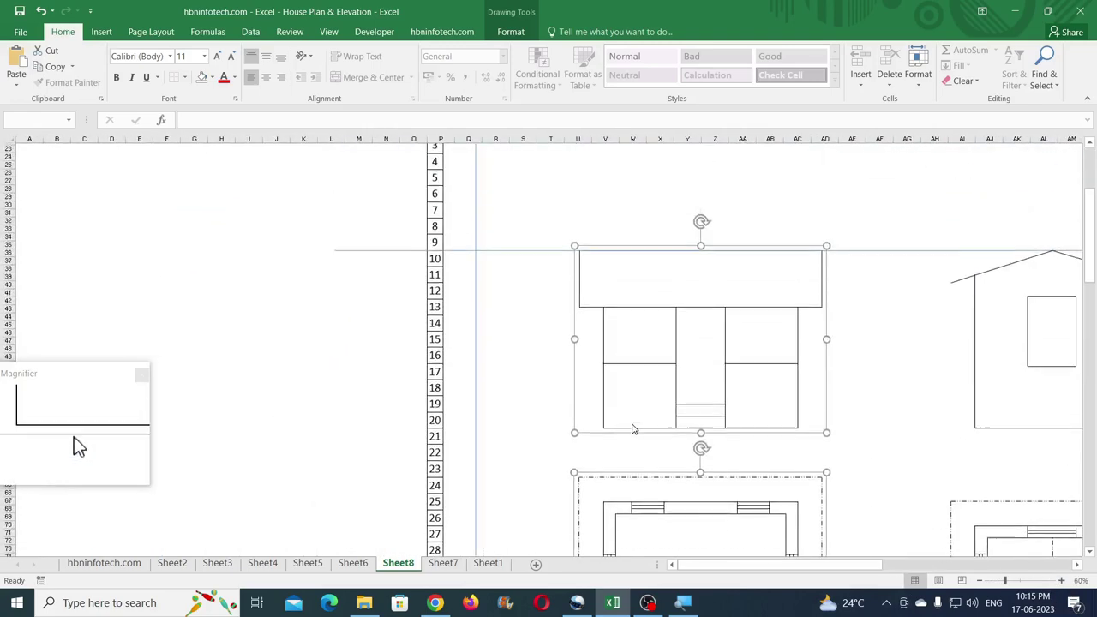
pyautogui.scroll(3, 632, 428)
pyautogui.moveTo(580, 399); pyautogui.dragTo(478, 250)
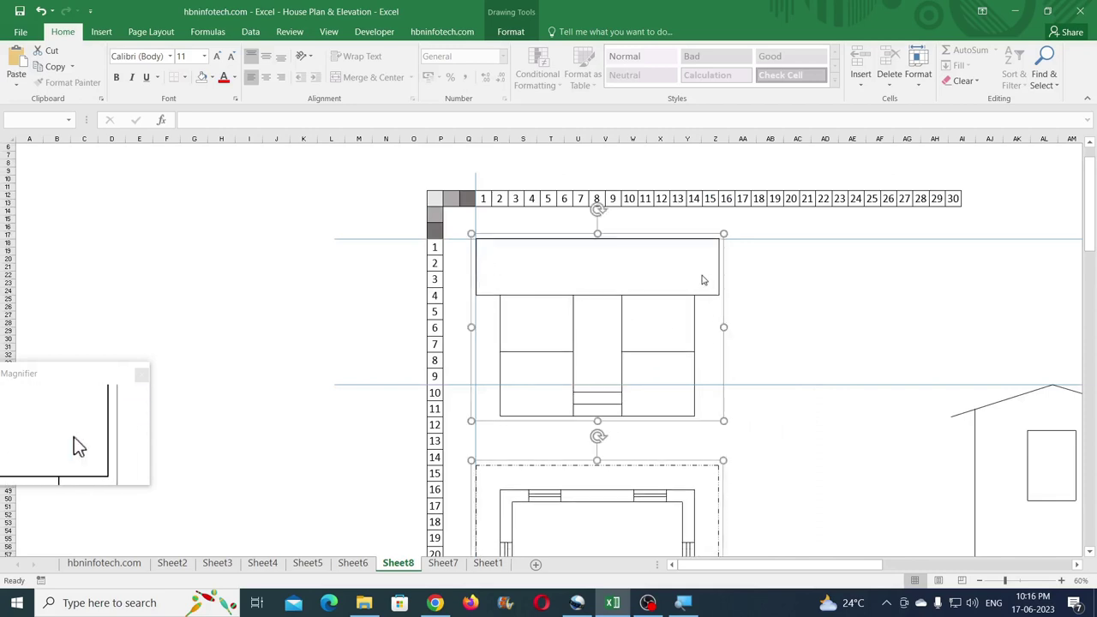
pyautogui.moveTo(699, 293); pyautogui.dragTo(699, 292)
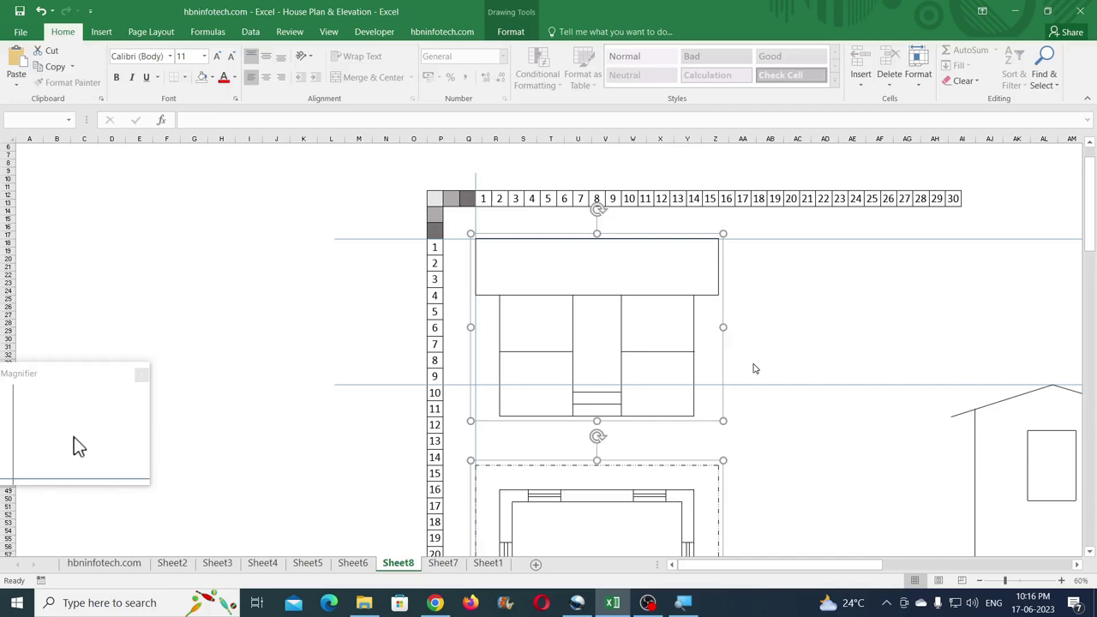
pyautogui.press('Down')
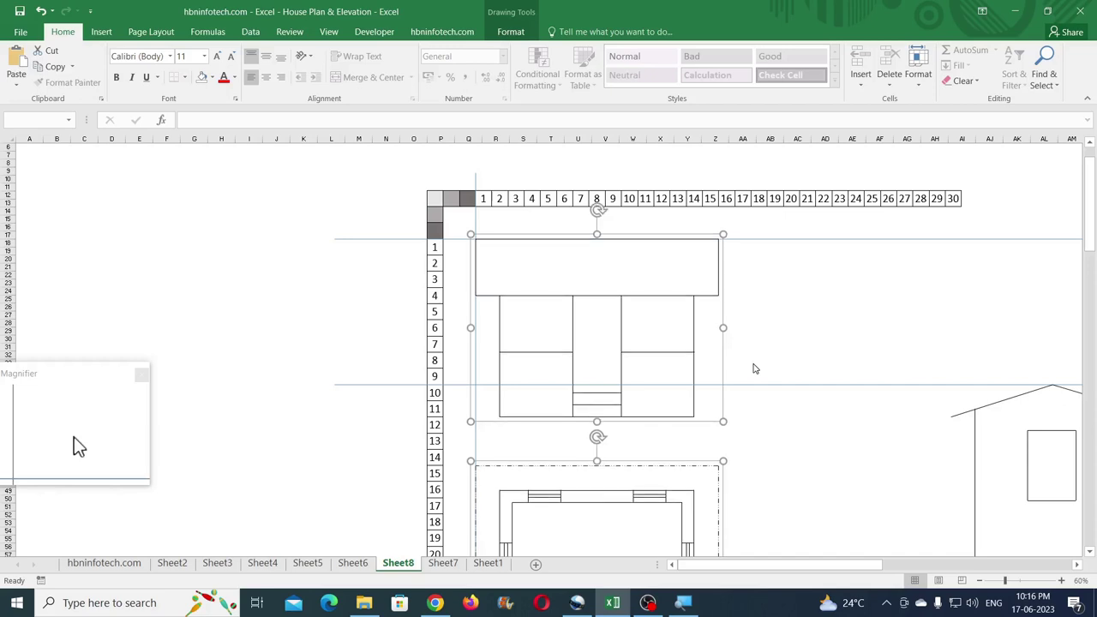
pyautogui.click(759, 429)
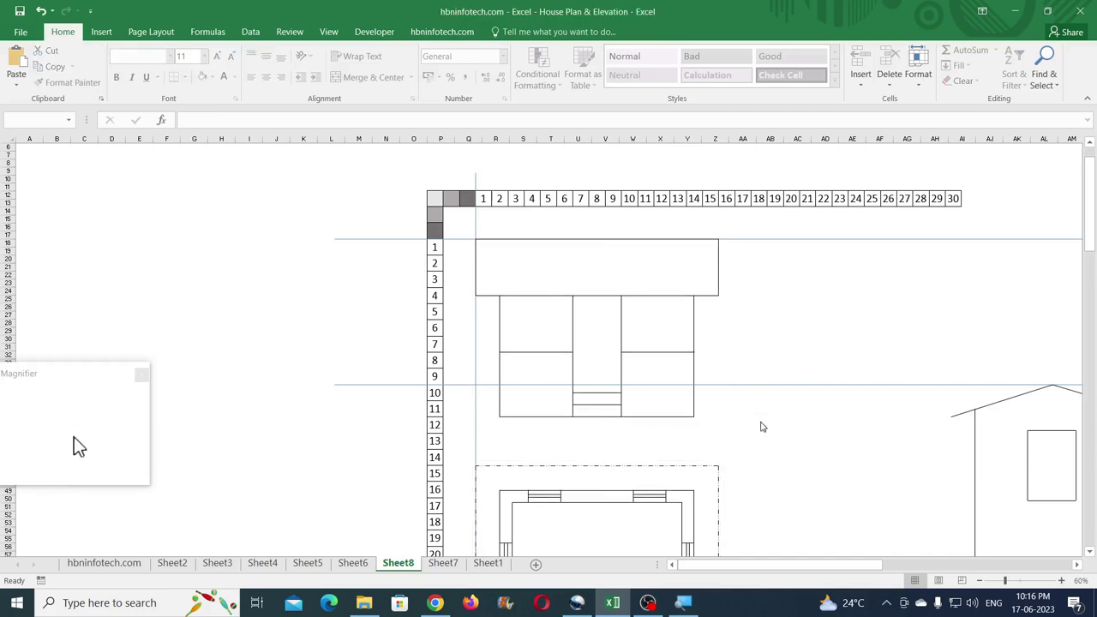
# Step: Delete the lower horizontal guide line that crosses the front elevation
pyautogui.moveTo(738, 562); pyautogui.dragTo(781, 563)
pyautogui.click(601, 387)
pyautogui.press('Delete')
# Step: Copy the upper horizontal guide line down to the end of division 12 on the vertical ruler
pyautogui.scroll(-6, 611, 395)
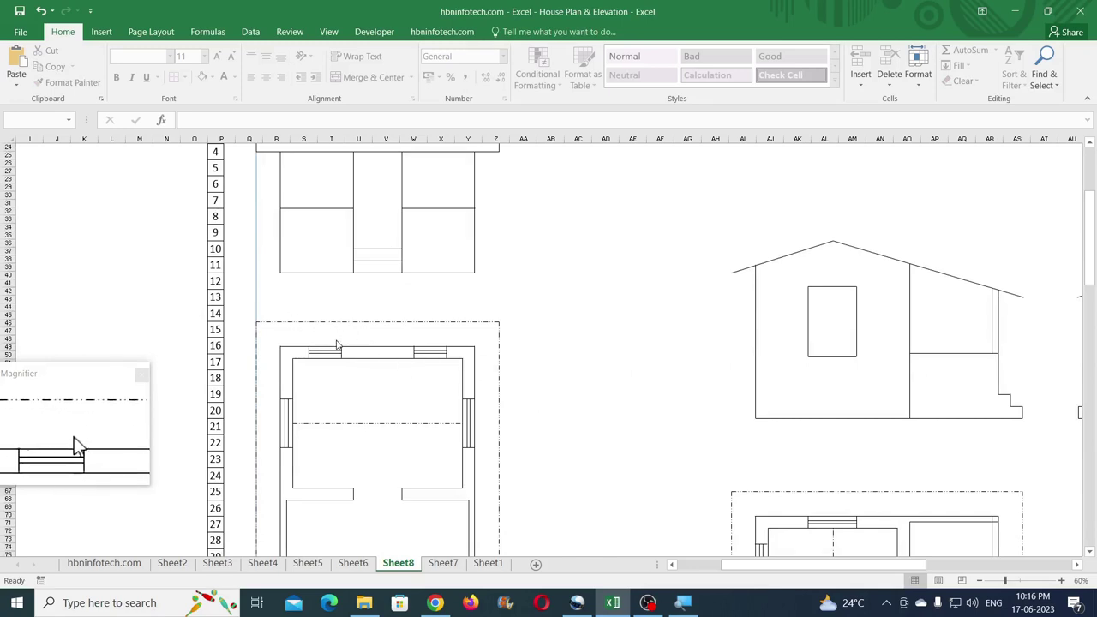
pyautogui.scroll(3, 337, 346)
pyautogui.scroll(1, 345, 327)
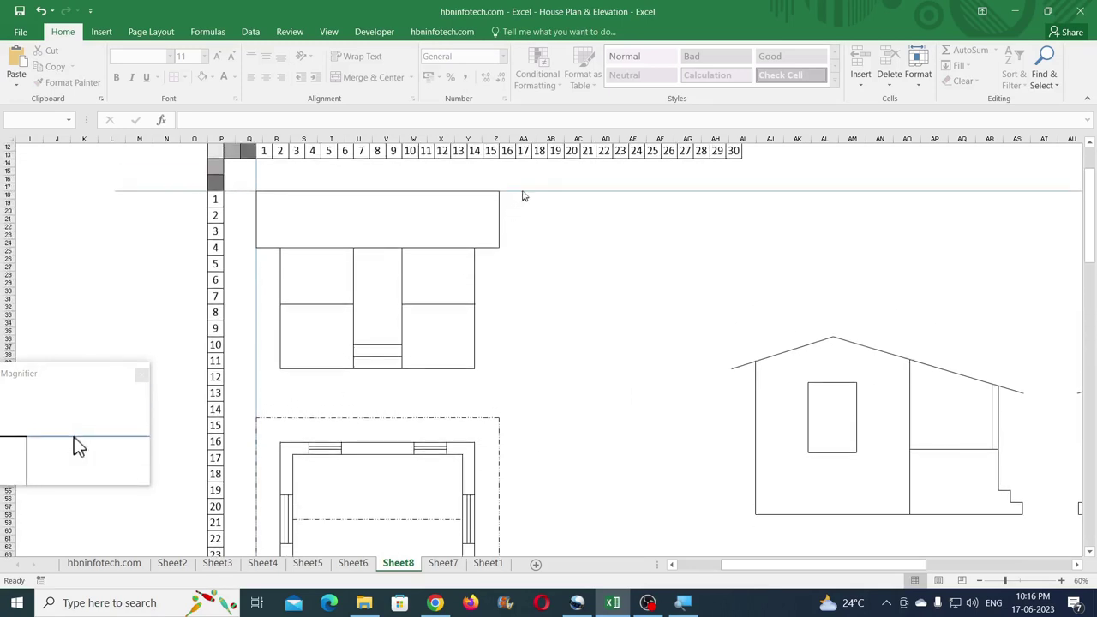
pyautogui.click(523, 193)
pyautogui.moveTo(522, 193); pyautogui.dragTo(494, 386)
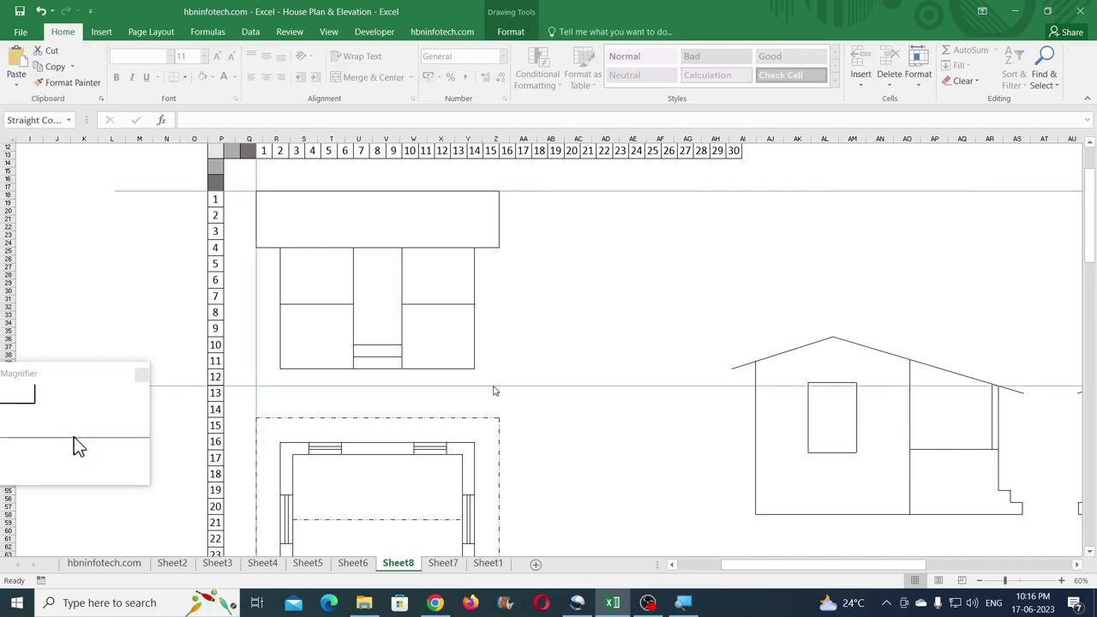
# Step: Move the floor plan up until its dashed outline meets the copied guide line, and delete that guide line
pyautogui.click(356, 426)
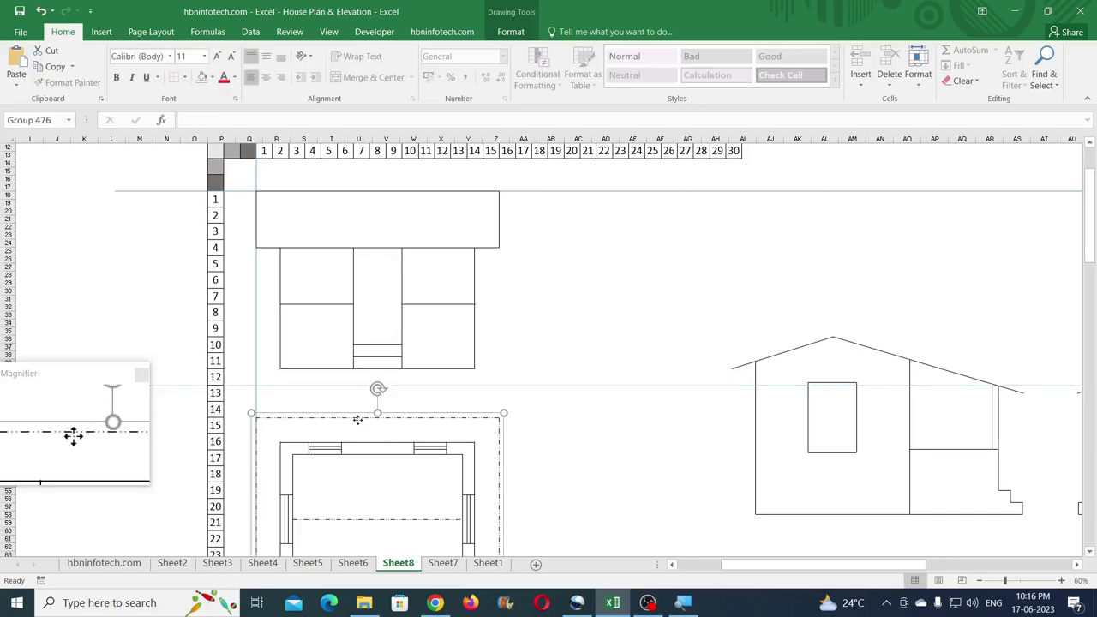
pyautogui.moveTo(358, 417); pyautogui.dragTo(361, 400)
pyautogui.moveTo(362, 392); pyautogui.dragTo(362, 386)
pyautogui.click(540, 446)
pyautogui.click(551, 385)
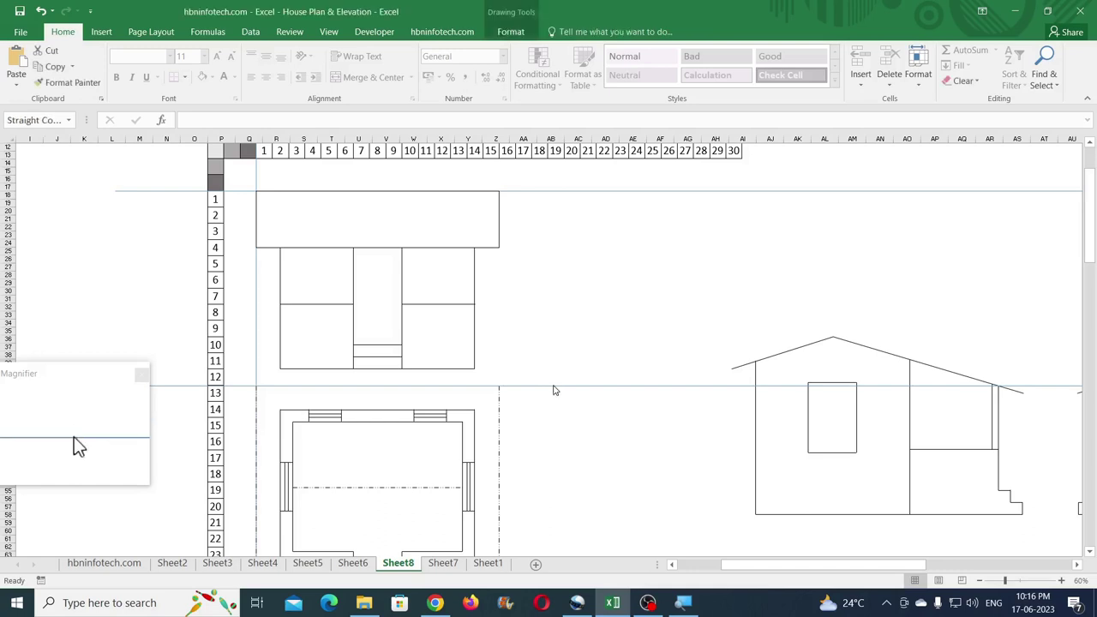
pyautogui.press('Delete')
# Step: Move the front elevation and its floor plan together to the far right of the spare vertical lines, aligned with the upper guide line
pyautogui.scroll(1, 600, 394)
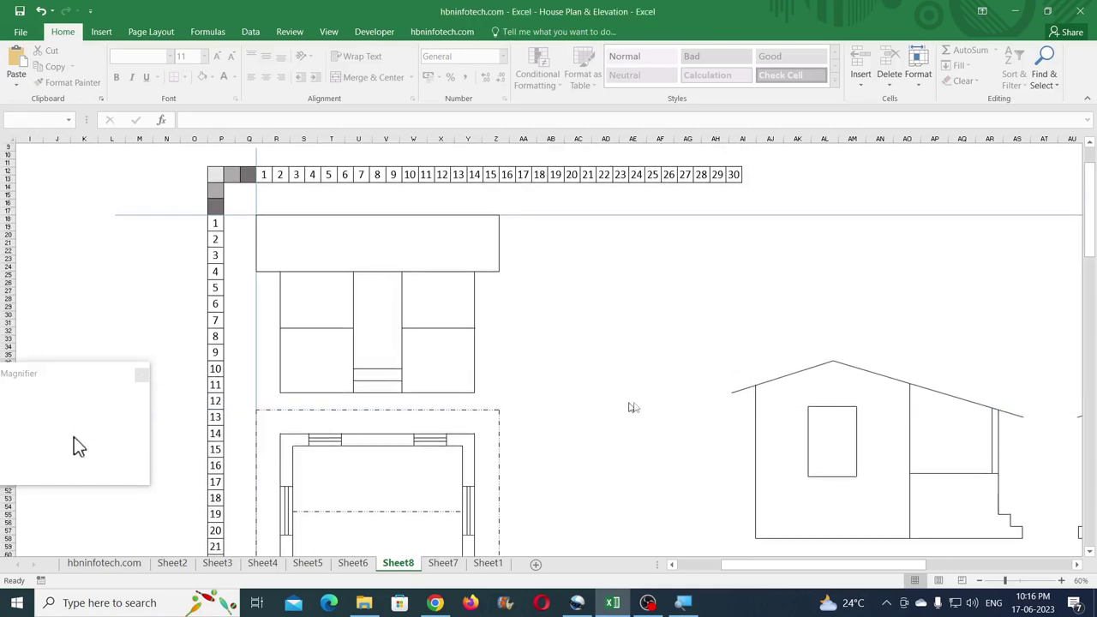
pyautogui.scroll(-4, 660, 392)
pyautogui.scroll(-5, 692, 437)
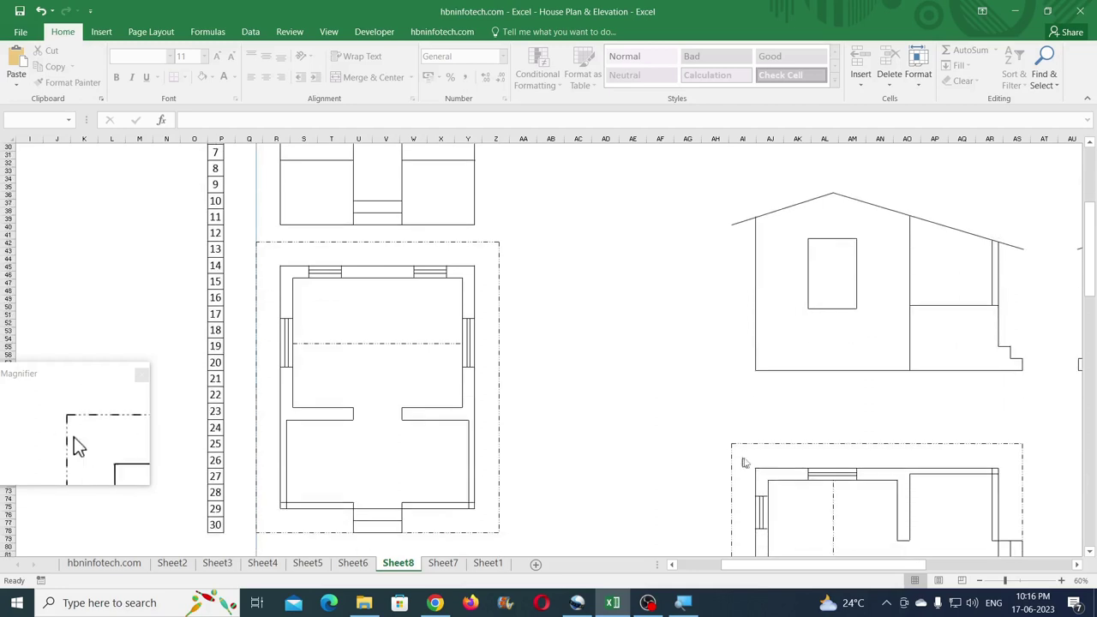
pyautogui.scroll(7, 799, 467)
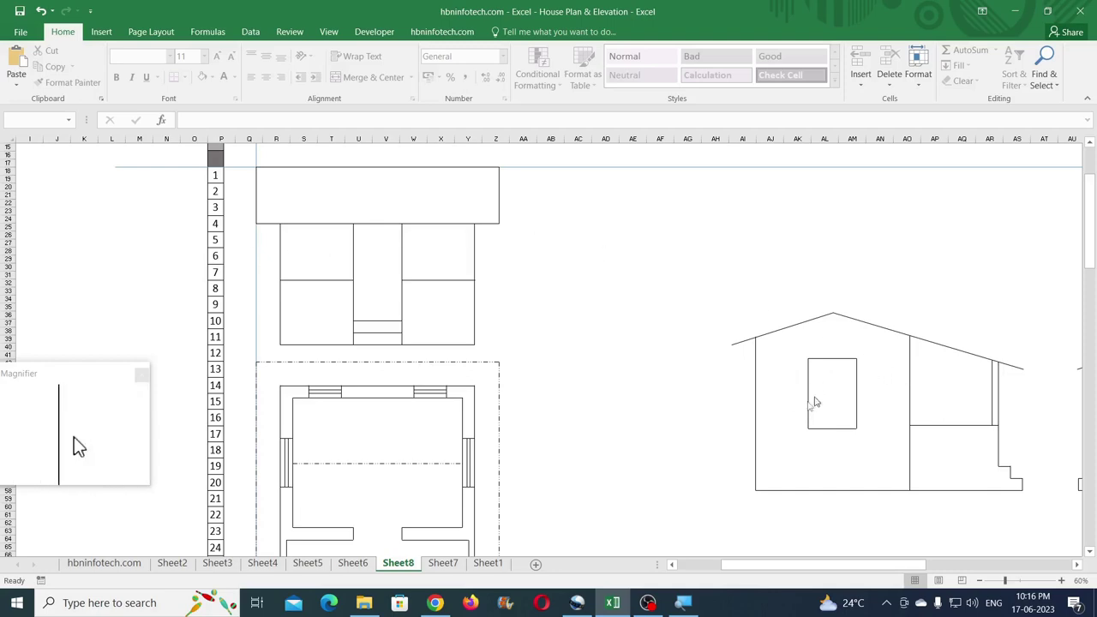
pyautogui.click(978, 580)
pyautogui.click(978, 580)
pyautogui.click(977, 580)
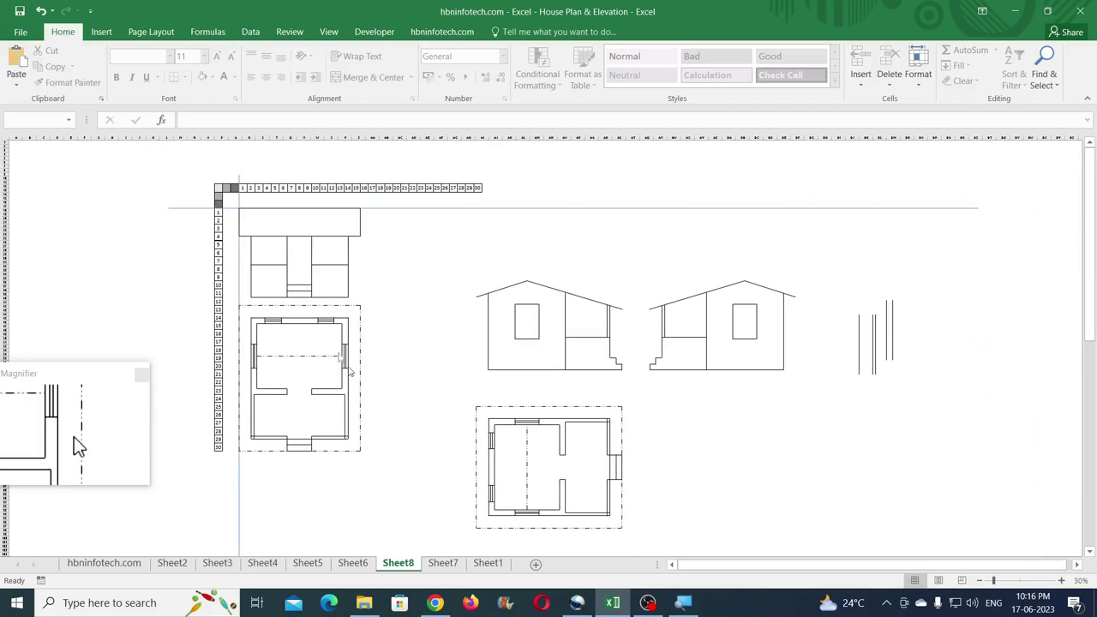
pyautogui.moveTo(229, 208)
pyautogui.mouseDown()
pyautogui.moveTo(293, 286)
pyautogui.moveTo(291, 275)
pyautogui.mouseUp()
pyautogui.hotkey('ctrl', 'z')
pyautogui.moveTo(233, 202)
pyautogui.mouseDown()
pyautogui.moveTo(325, 289)
pyautogui.moveTo(397, 507)
pyautogui.mouseUp()
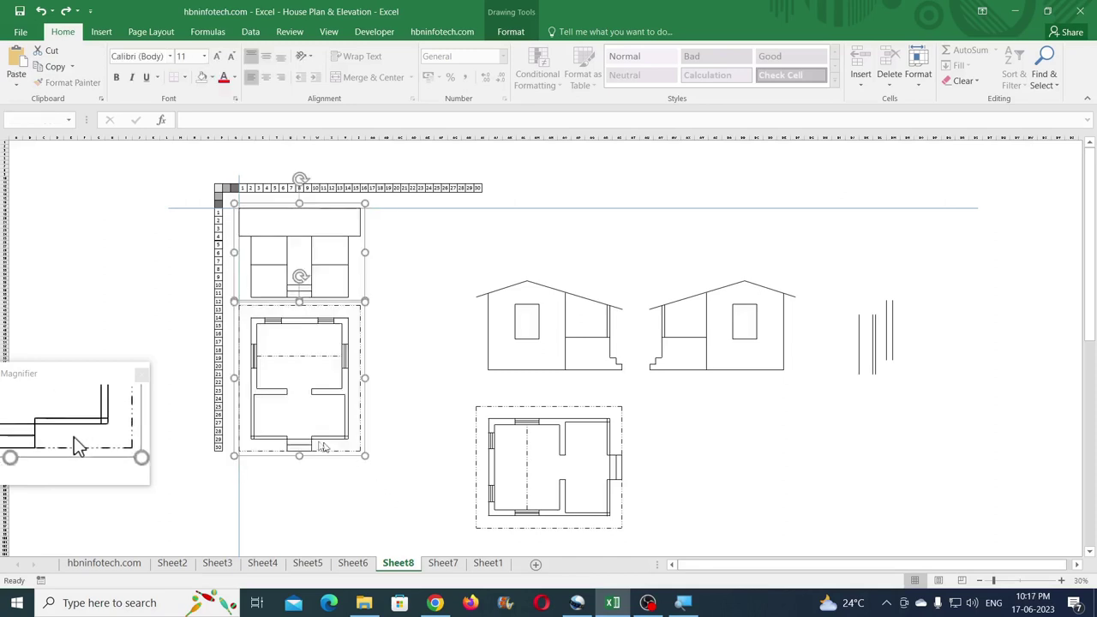
pyautogui.moveTo(322, 441); pyautogui.dragTo(1048, 443)
pyautogui.click(758, 452)
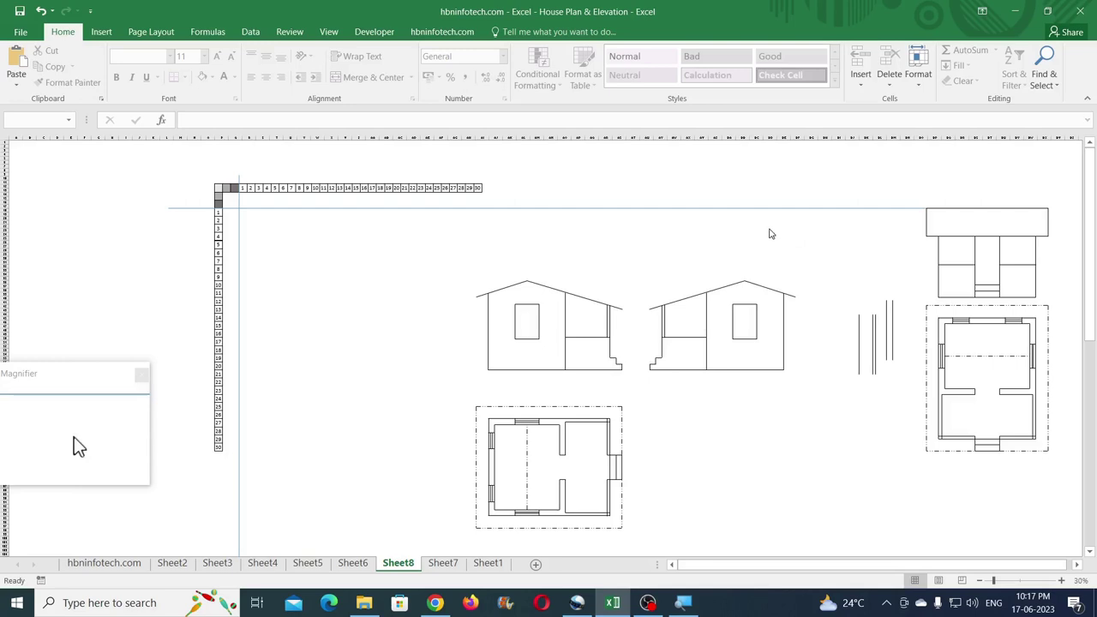
# Step: Copy the horizontal guide line down to the front elevation's base and move the mirrored side elevation up between the two guides
pyautogui.moveTo(789, 219); pyautogui.dragTo(798, 298)
pyautogui.click(778, 373)
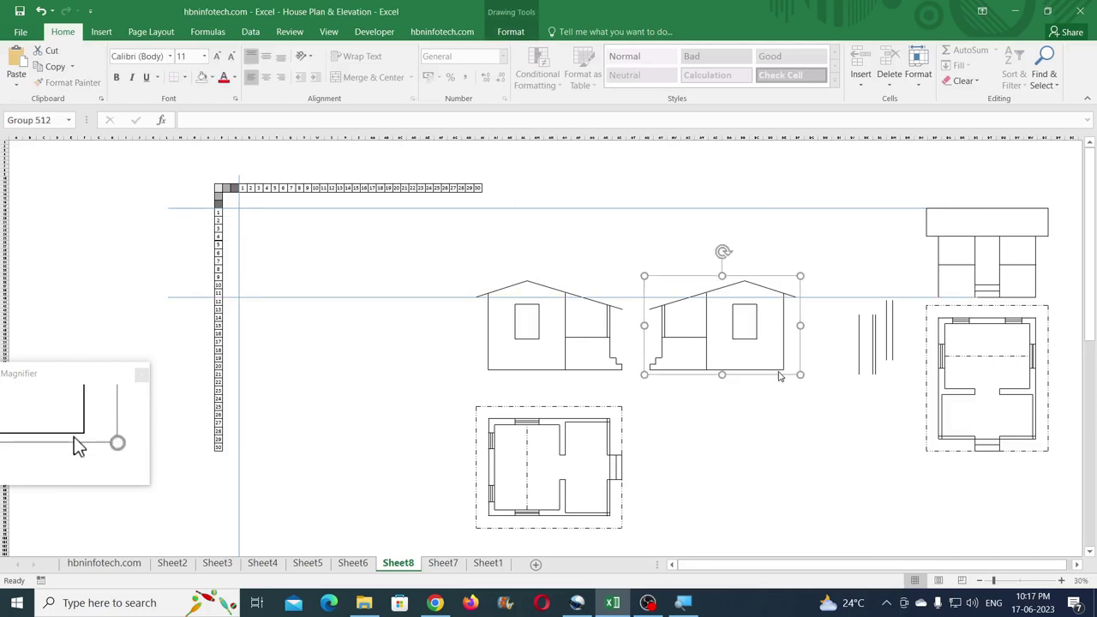
pyautogui.moveTo(778, 373); pyautogui.dragTo(840, 297)
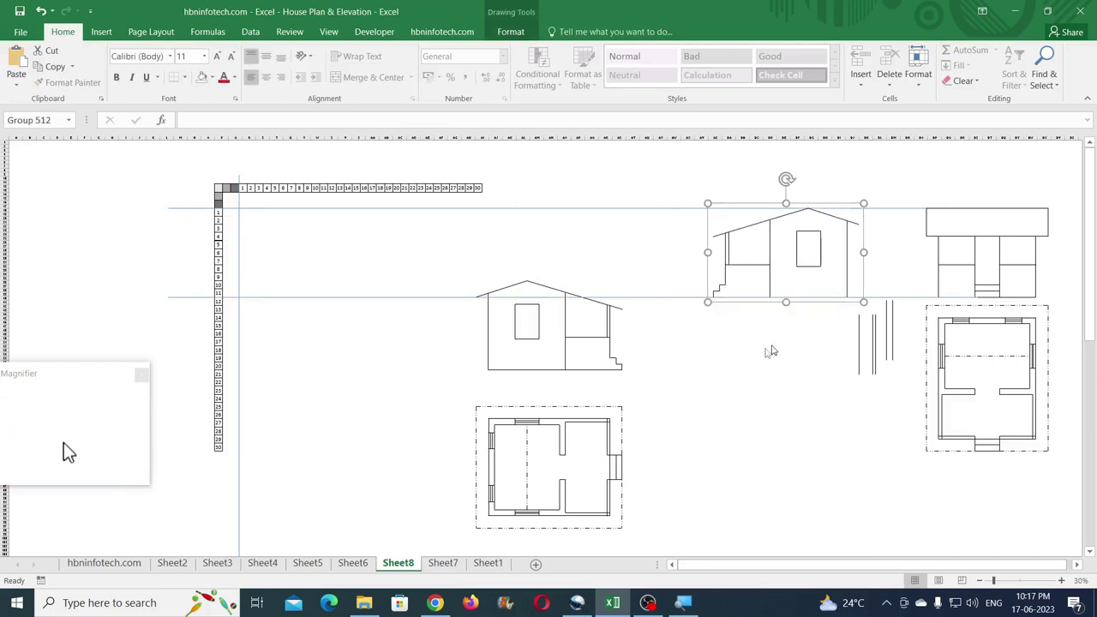
# Step: Move the original side elevation and the rotated floor plan together to the right of the front elevation
pyautogui.hscroll(1, 857, 568)
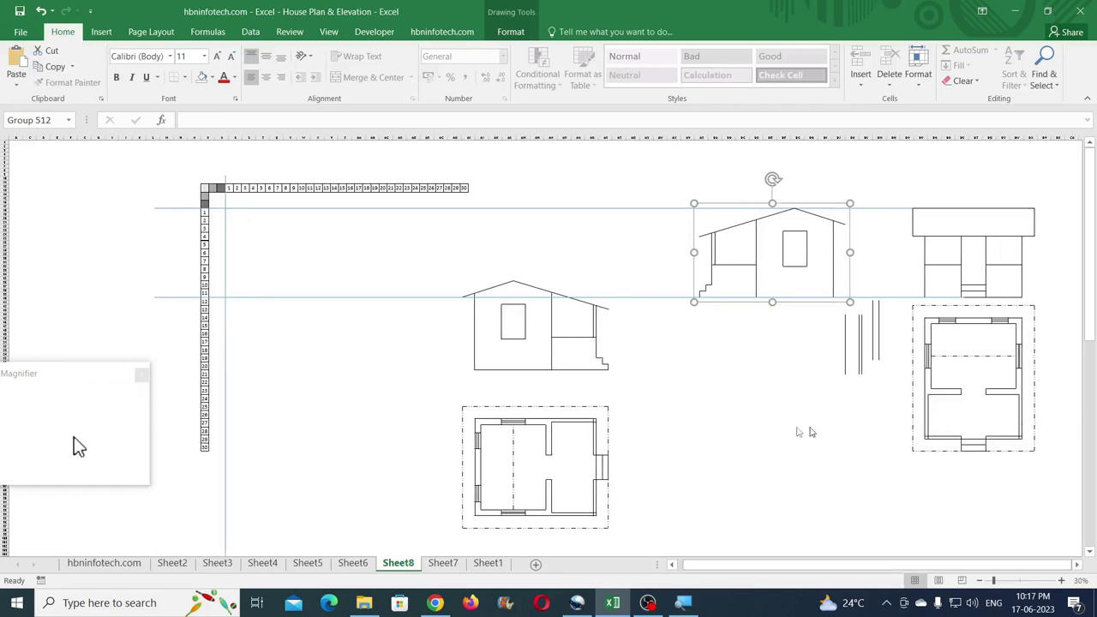
pyautogui.moveTo(440, 247); pyautogui.dragTo(647, 553)
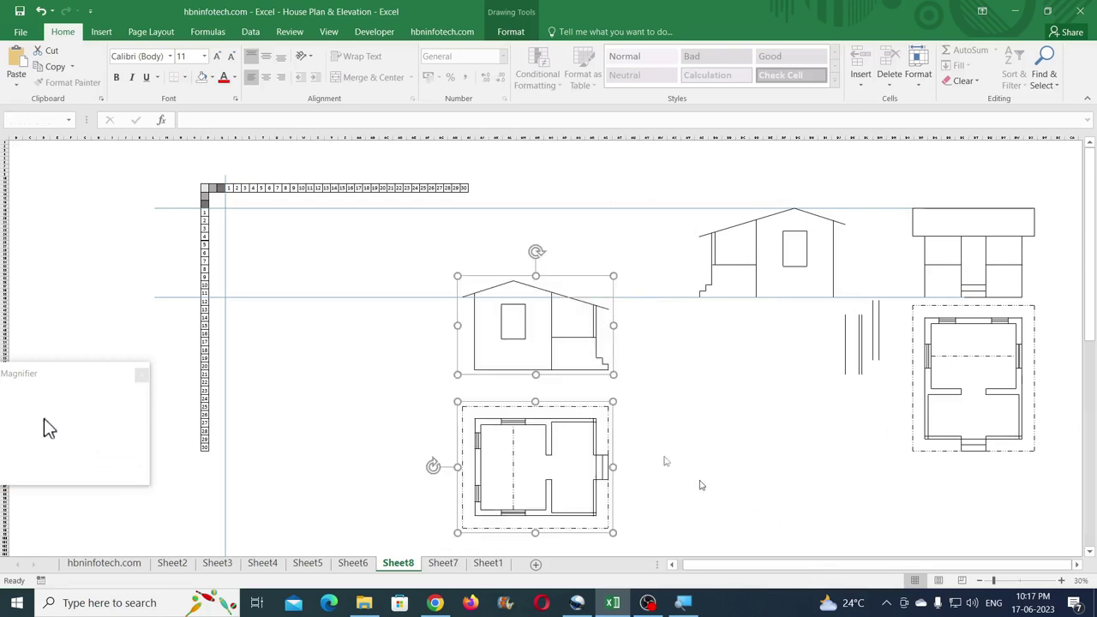
pyautogui.moveTo(575, 423); pyautogui.dragTo(1043, 418)
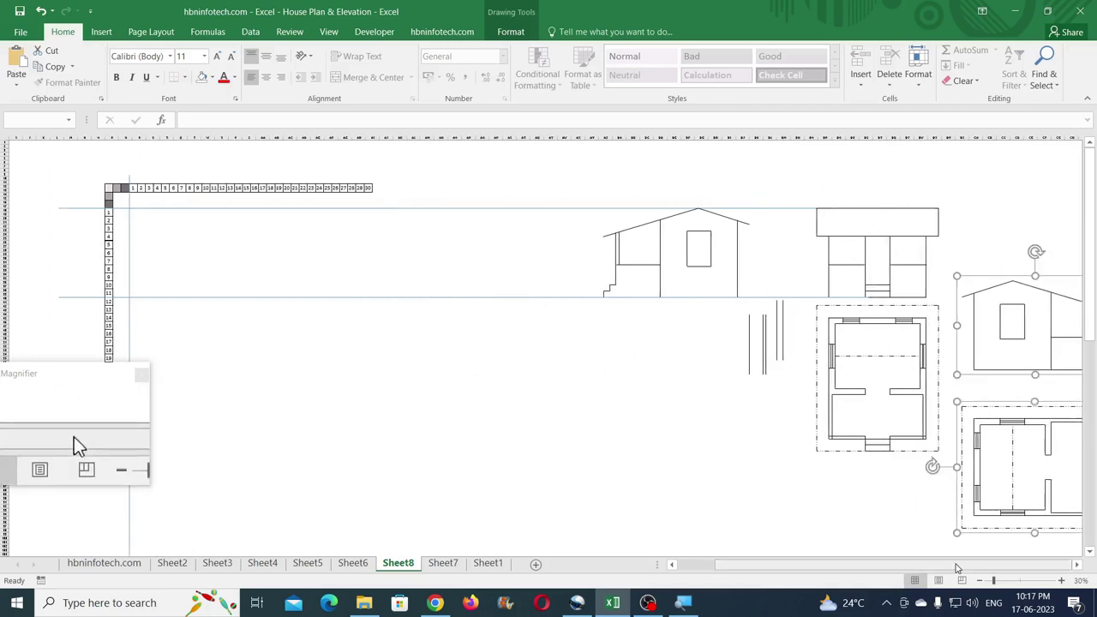
pyautogui.moveTo(739, 279); pyautogui.dragTo(656, 380)
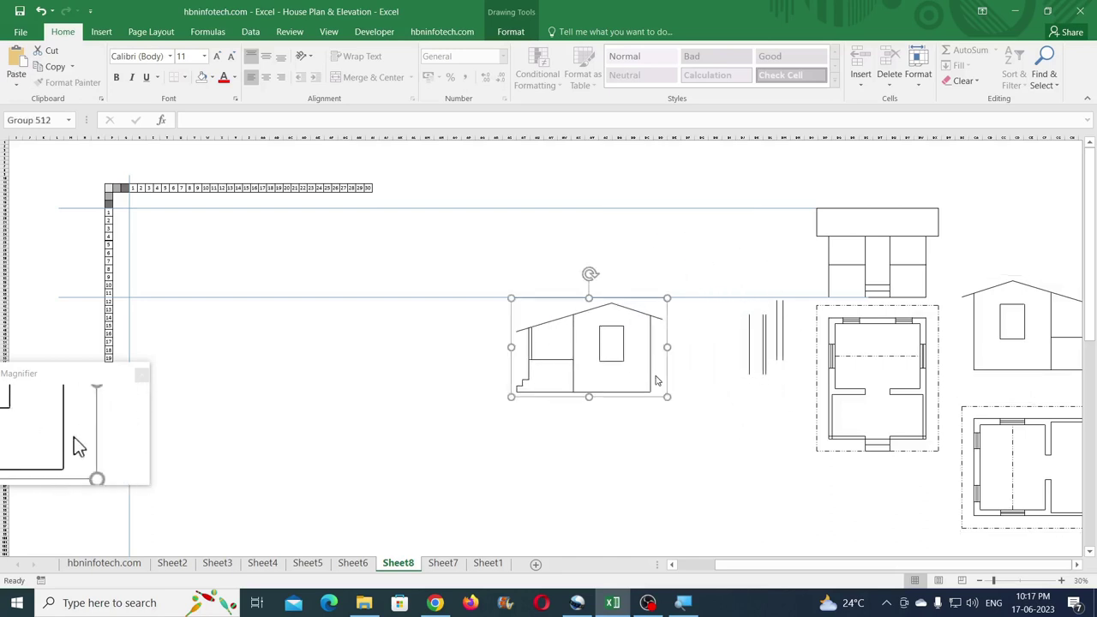
pyautogui.hotkey('ctrl', 'z')
pyautogui.click(753, 408)
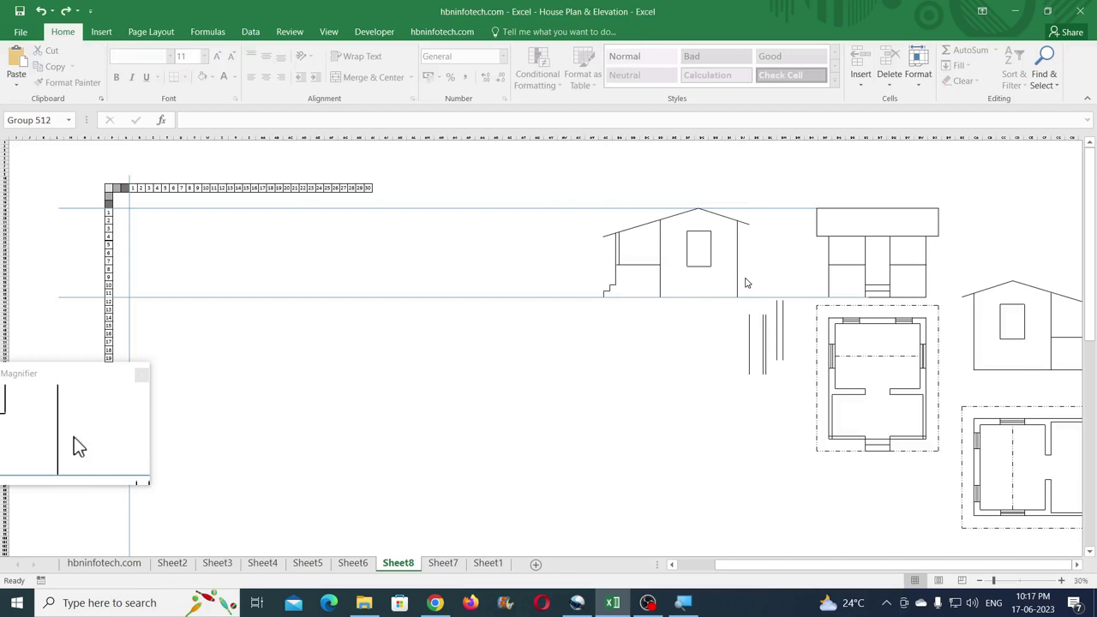
# Step: Delete the spare vertical lines and move the mirrored side elevation left along the horizontal guides until it sits just past the vertical guide
pyautogui.moveTo(745, 277); pyautogui.dragTo(797, 411)
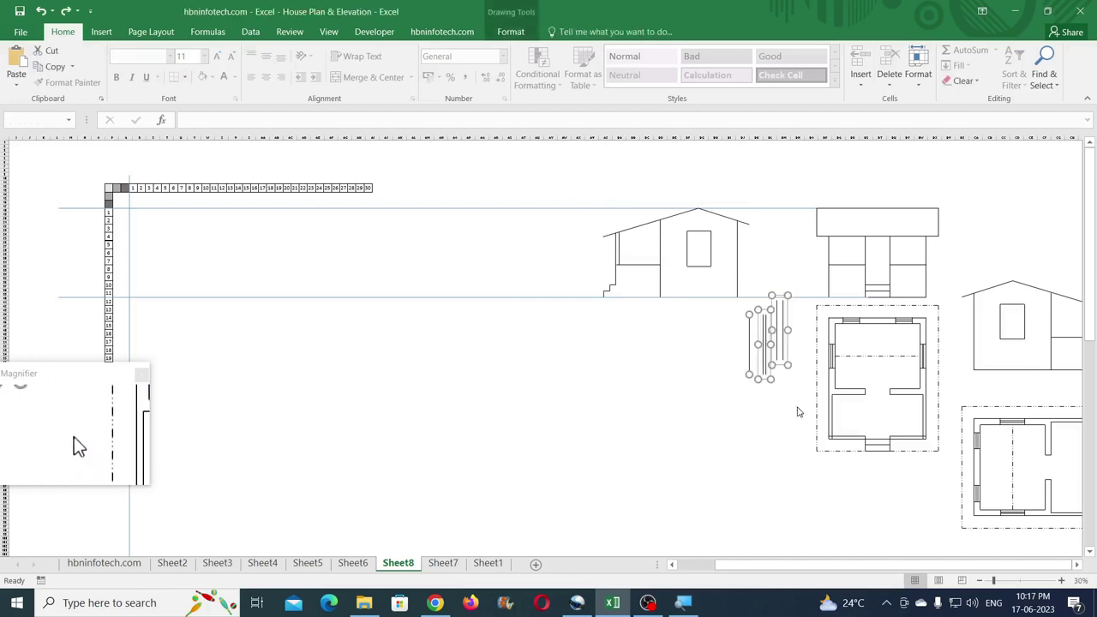
pyautogui.press('Delete')
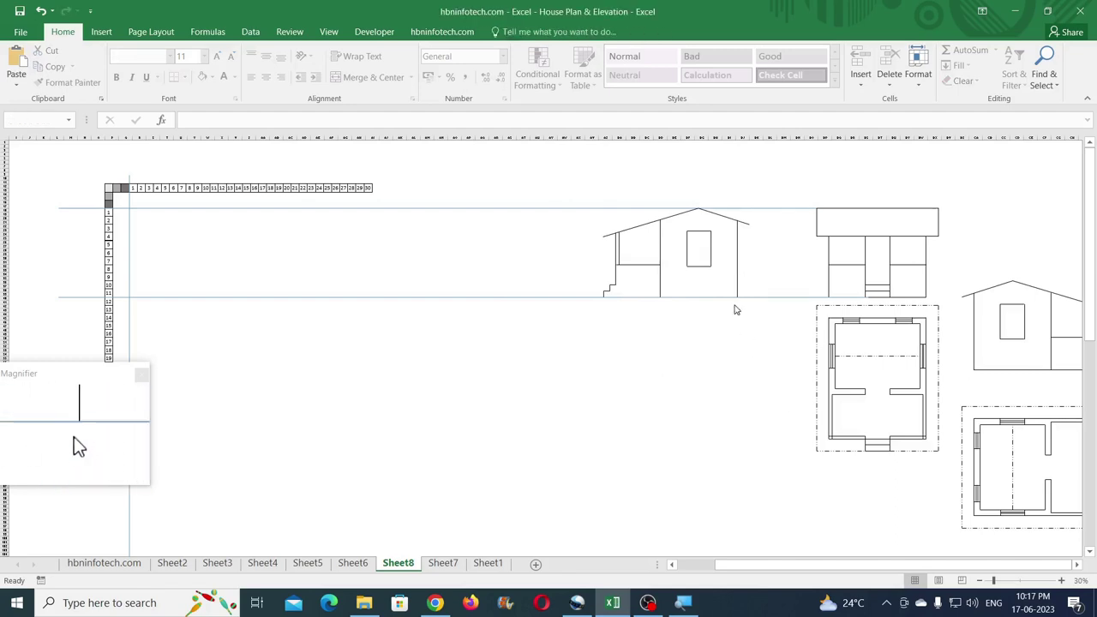
pyautogui.click(736, 258)
pyautogui.moveTo(735, 257); pyautogui.dragTo(269, 248)
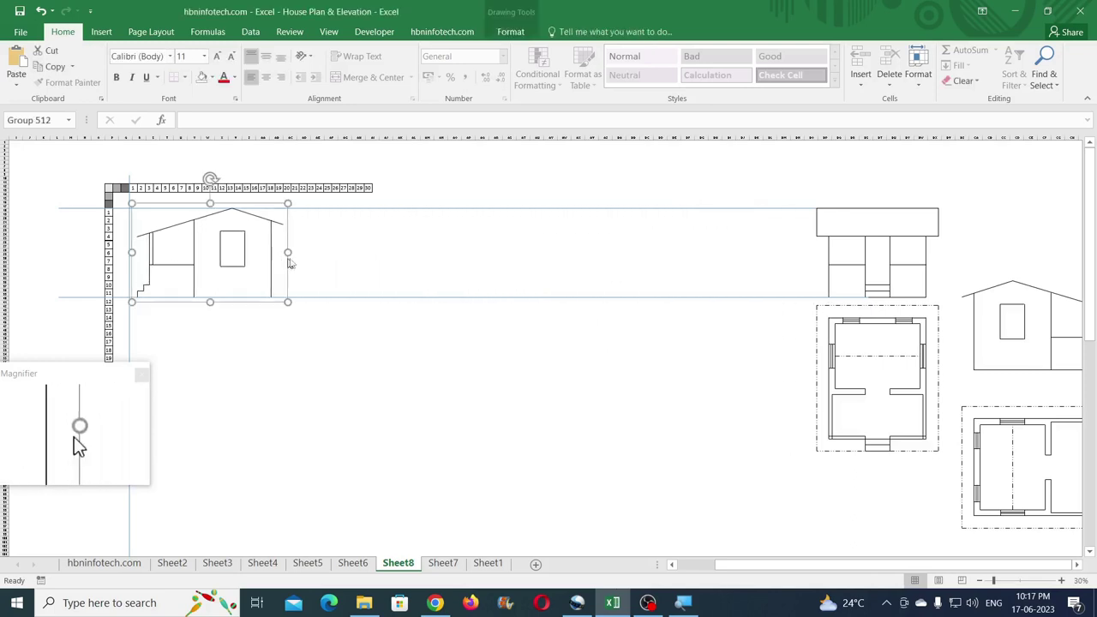
# Step: Move the front elevation and its floor plan together to just right of the mirrored side elevation, keeping the elevation between the horizontal guides
pyautogui.click(833, 242)
pyautogui.moveTo(837, 239); pyautogui.dragTo(358, 239)
pyautogui.hotkey('ctrl', 'z')
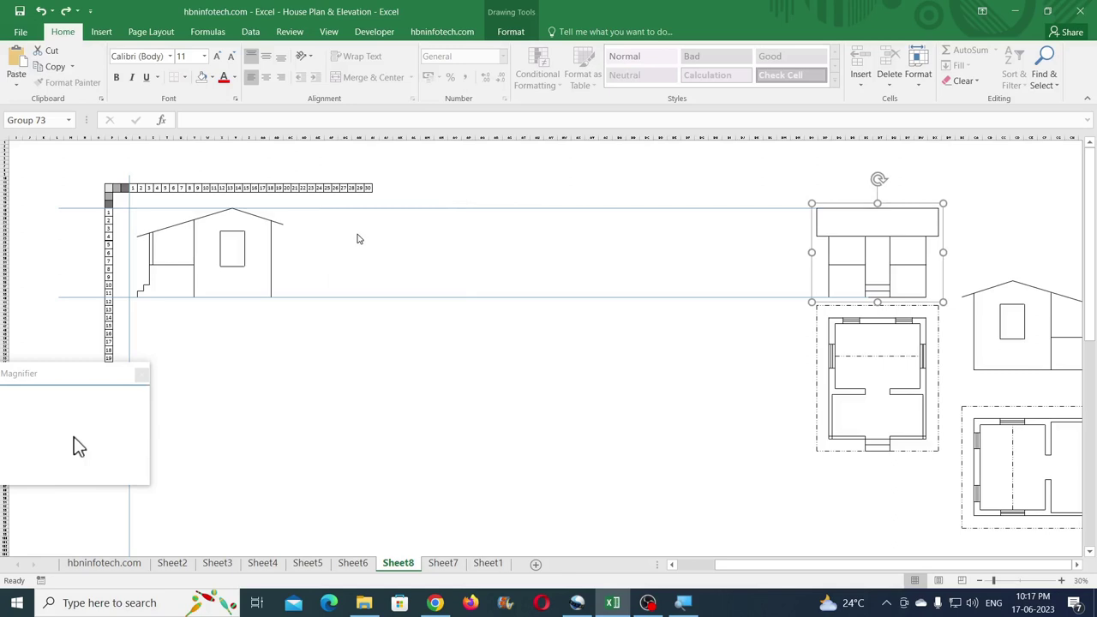
pyautogui.keyDown('shift'); pyautogui.click(876, 327); pyautogui.keyUp('shift')
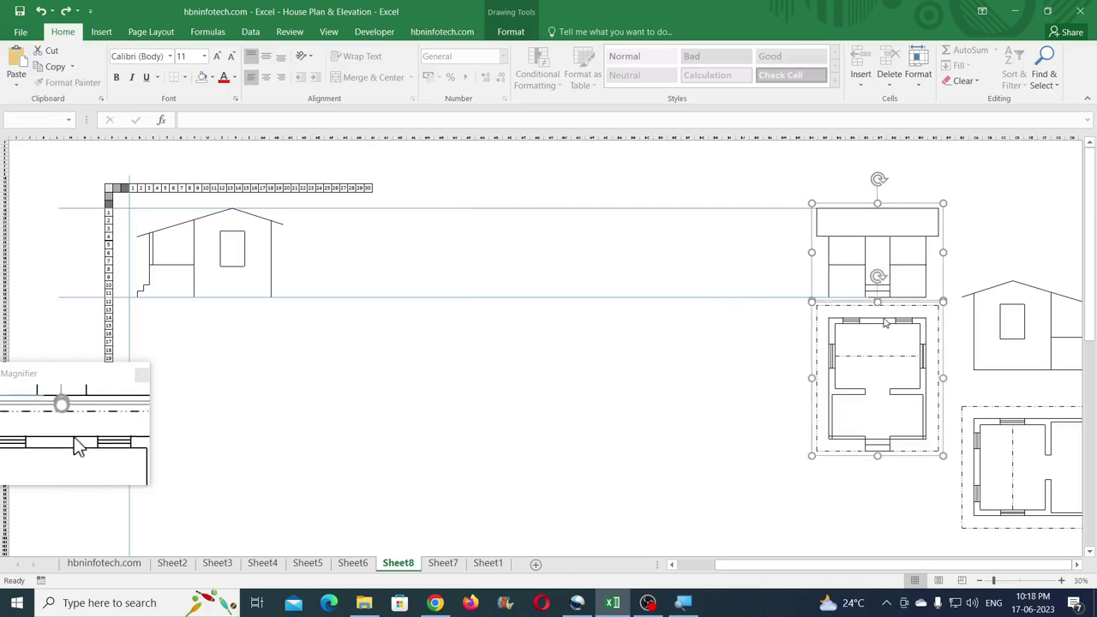
pyautogui.moveTo(885, 323); pyautogui.dragTo(361, 322)
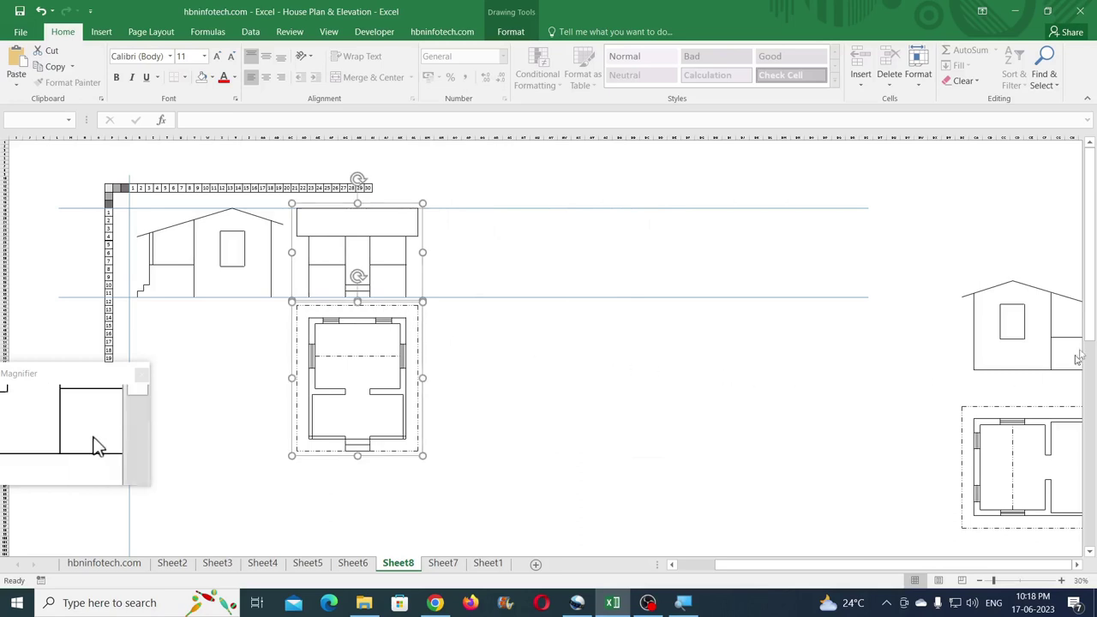
# Step: Move the original side elevation and the rotated floor plan together to the right of the front elevation, fitting the elevation between the horizontal guides
pyautogui.click(1076, 564)
pyautogui.click(1076, 564)
pyautogui.click(927, 296)
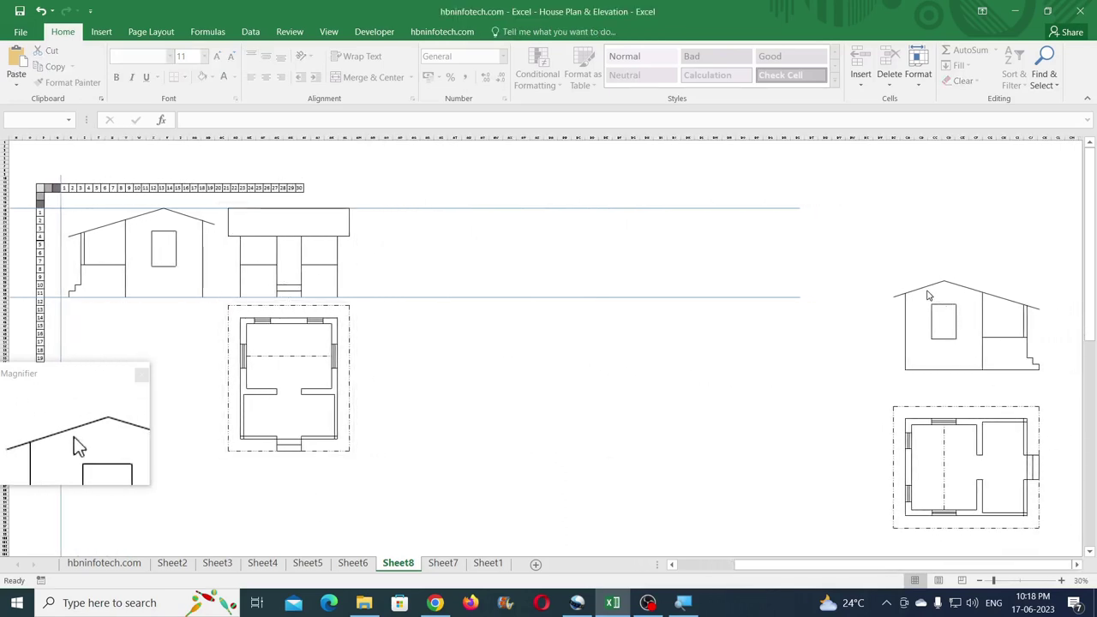
pyautogui.click(927, 295)
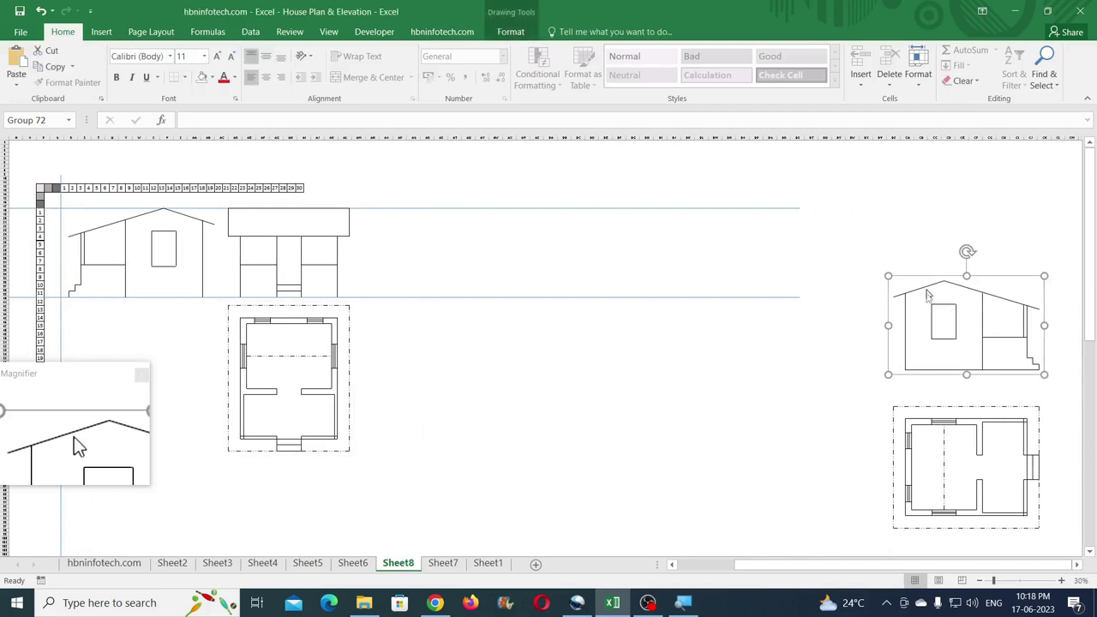
pyautogui.keyDown('shift'); pyautogui.click(935, 410); pyautogui.keyUp('shift')
pyautogui.moveTo(906, 364)
pyautogui.mouseDown()
pyautogui.moveTo(514, 269)
pyautogui.moveTo(389, 293)
pyautogui.mouseUp()
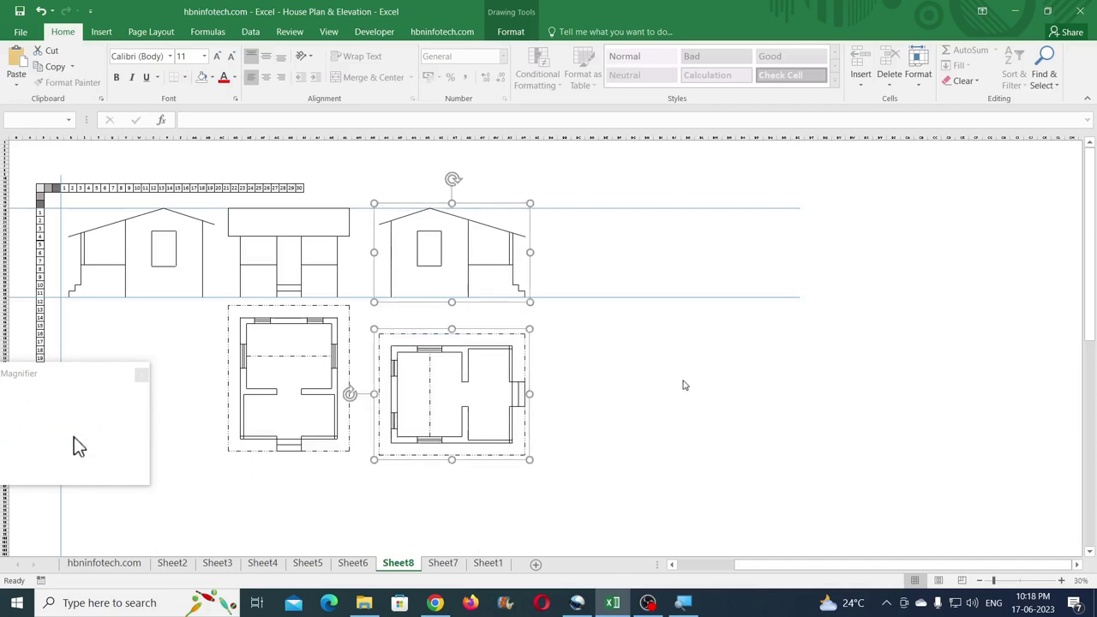
pyautogui.click(680, 383)
# Step: Align the mirrored side elevation's left edge with the vertical guide and its roof peak and base with the two horizontal guides
pyautogui.moveTo(842, 565); pyautogui.dragTo(759, 570)
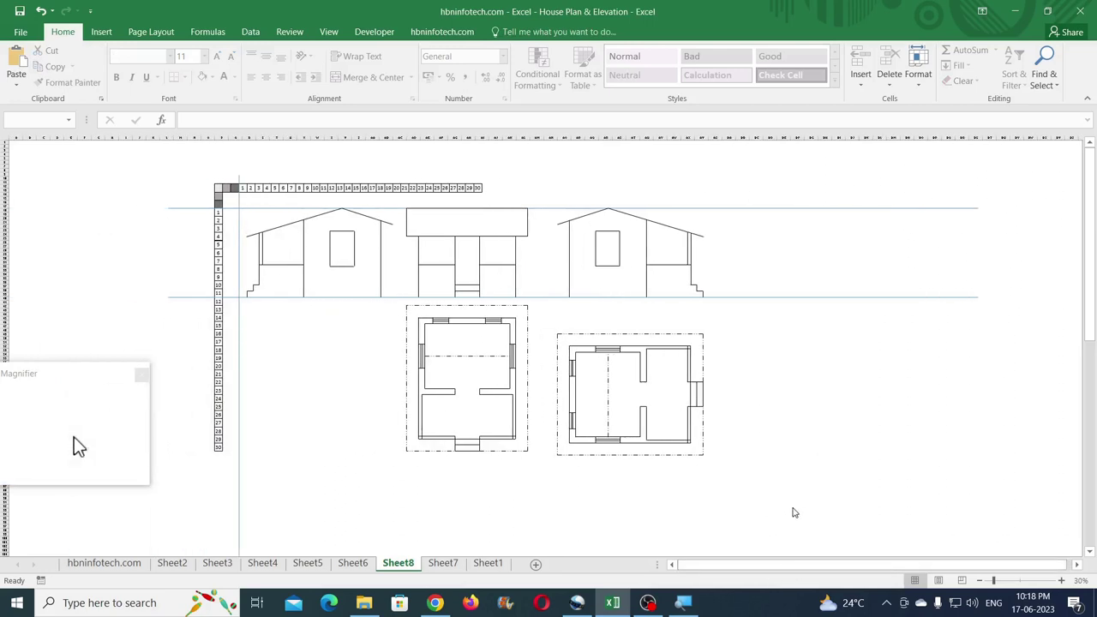
pyautogui.click(1061, 580)
pyautogui.click(1061, 580)
pyautogui.click(1061, 580)
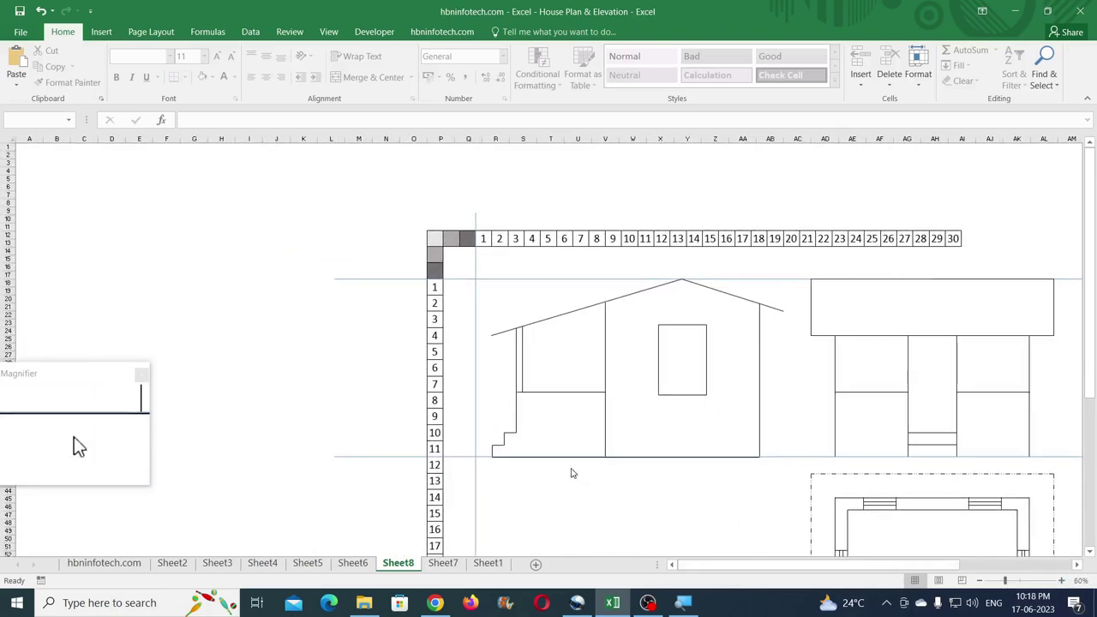
pyautogui.moveTo(493, 446); pyautogui.dragTo(480, 445)
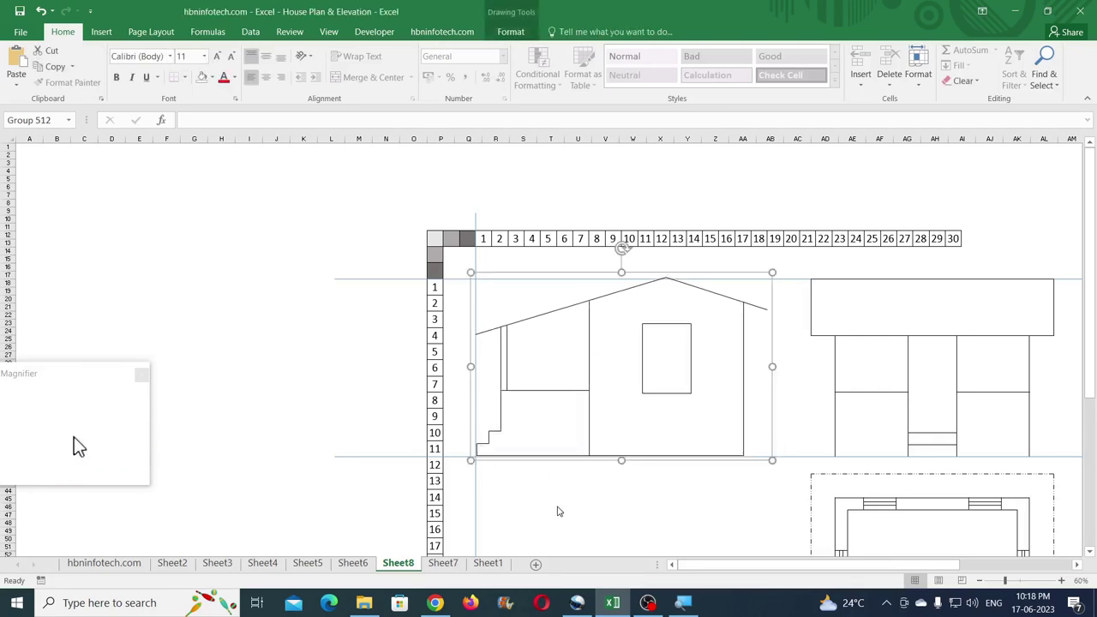
pyautogui.press('Down')
pyautogui.press('Down')
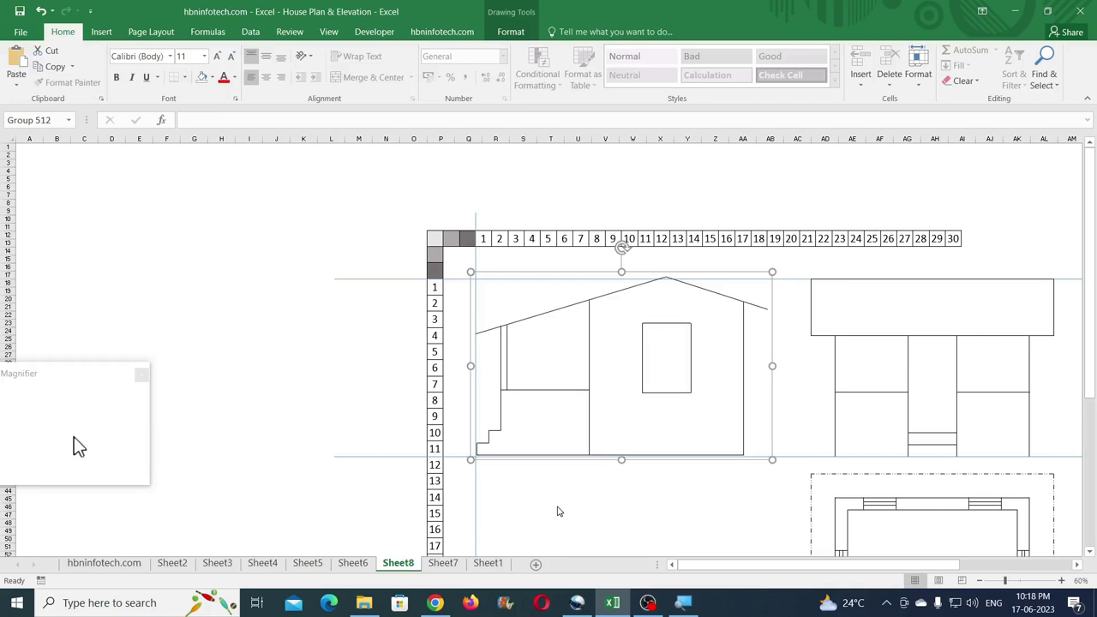
pyautogui.press('Left')
pyautogui.press('Right')
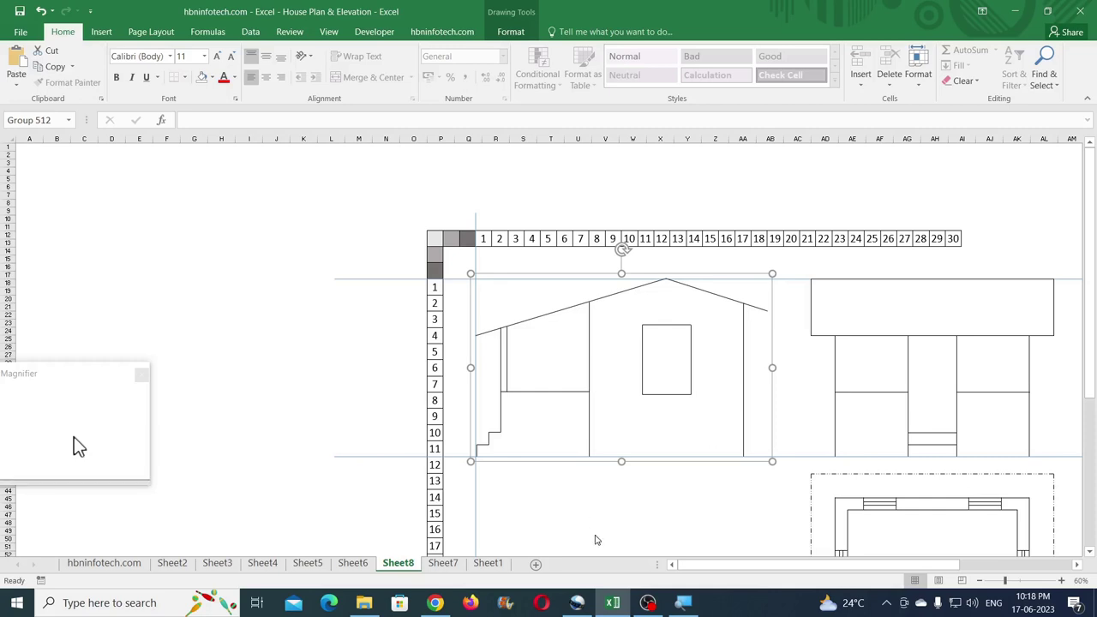
pyautogui.click(536, 365)
# Step: Copy the rotated floor plan to below the mirrored side elevation and flip the copy horizontally
pyautogui.scroll(-4, 538, 367)
pyautogui.scroll(-2, 537, 365)
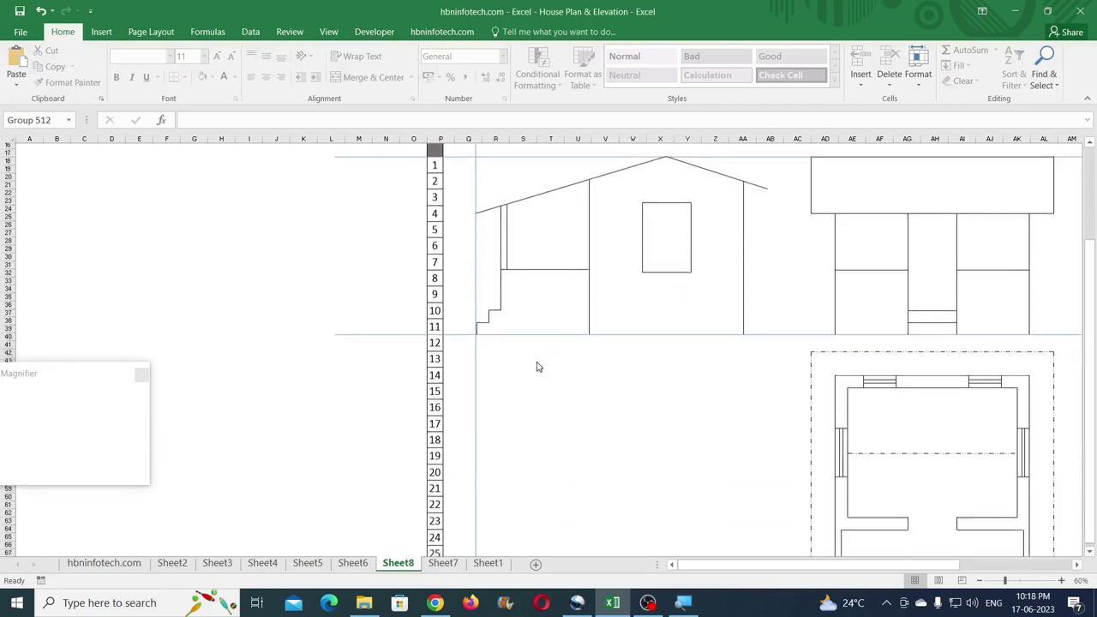
pyautogui.scroll(-1, 623, 495)
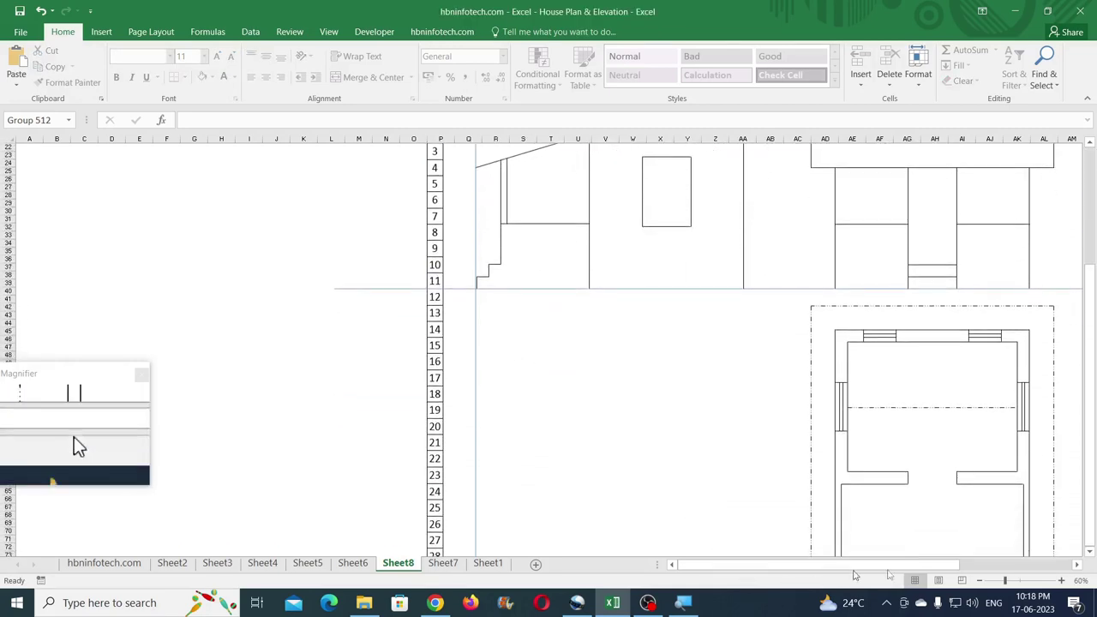
pyautogui.click(979, 580)
pyautogui.click(979, 580)
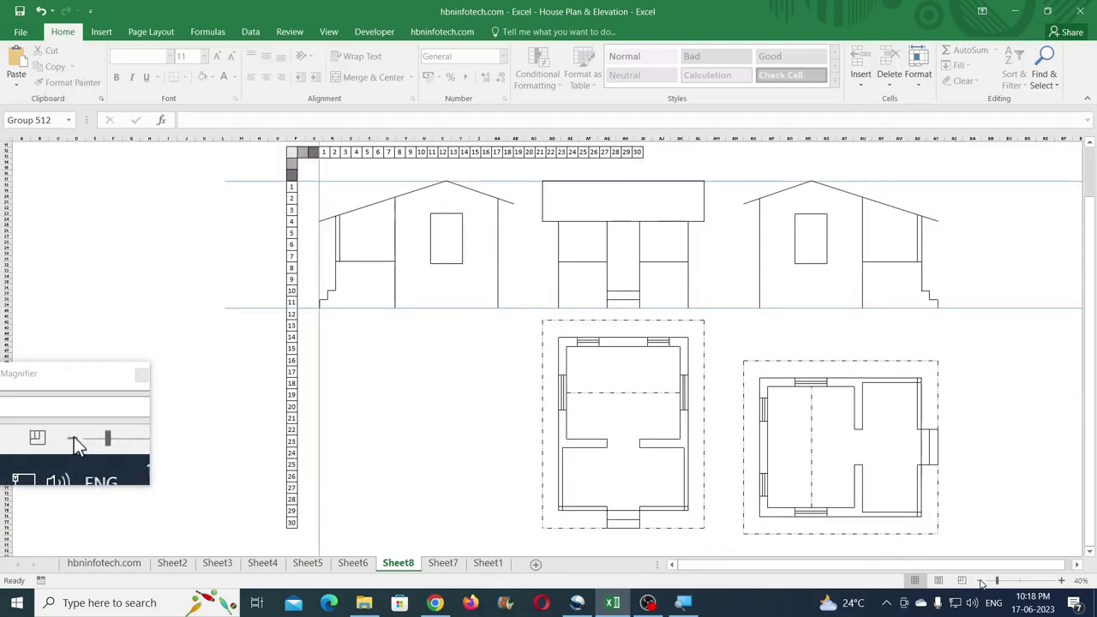
pyautogui.click(816, 386)
pyautogui.moveTo(815, 381)
pyautogui.mouseDown()
pyautogui.moveTo(367, 379)
pyautogui.moveTo(403, 381)
pyautogui.mouseUp()
pyautogui.click(511, 32)
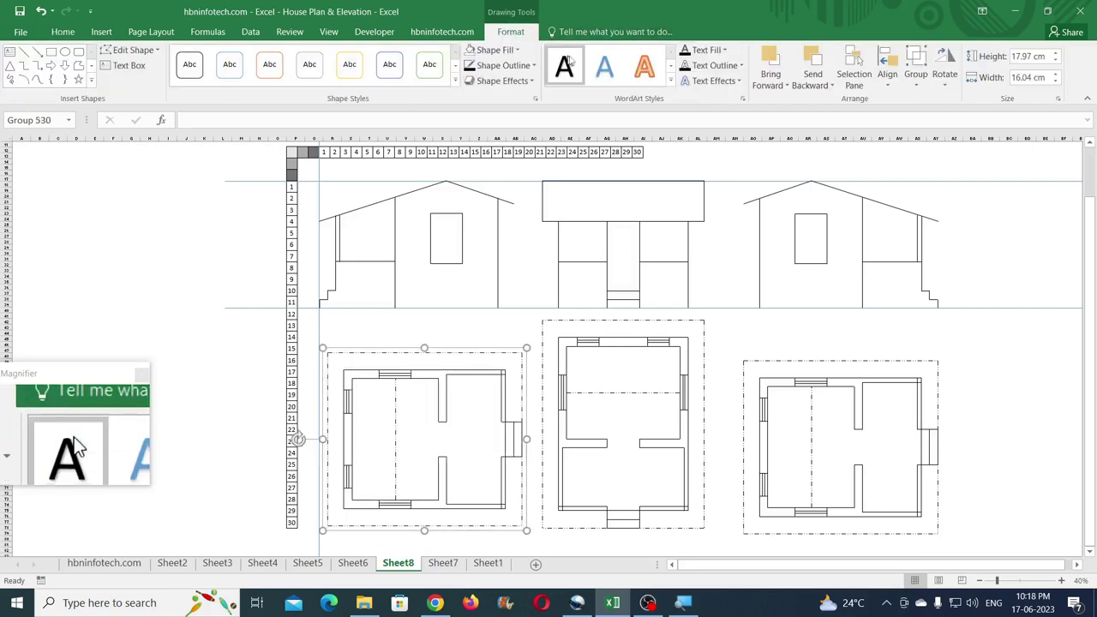
pyautogui.click(944, 73)
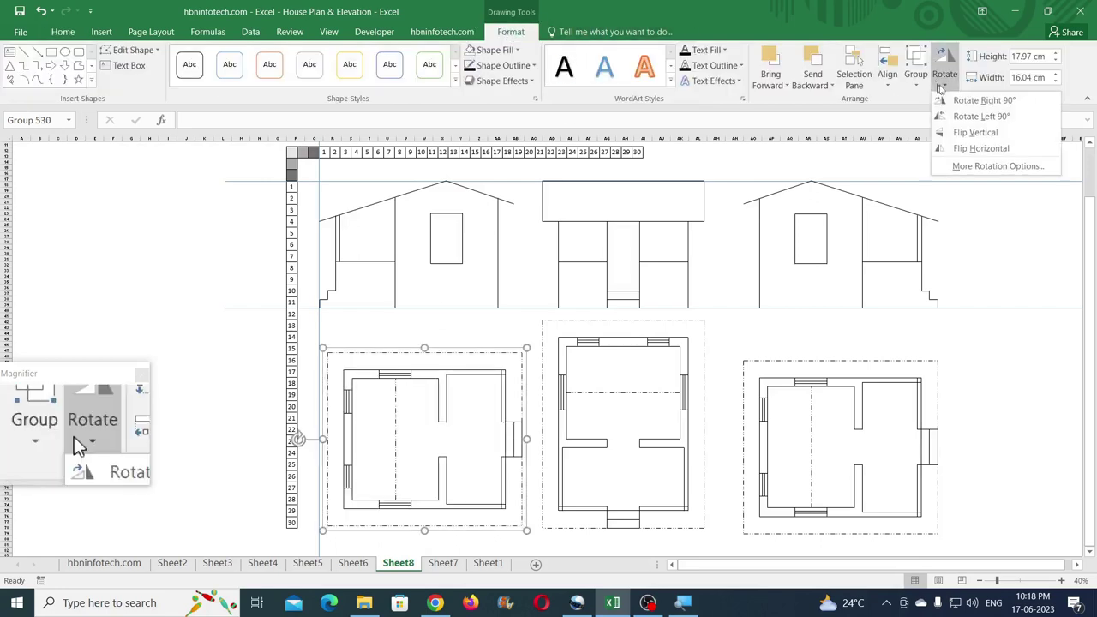
pyautogui.click(981, 149)
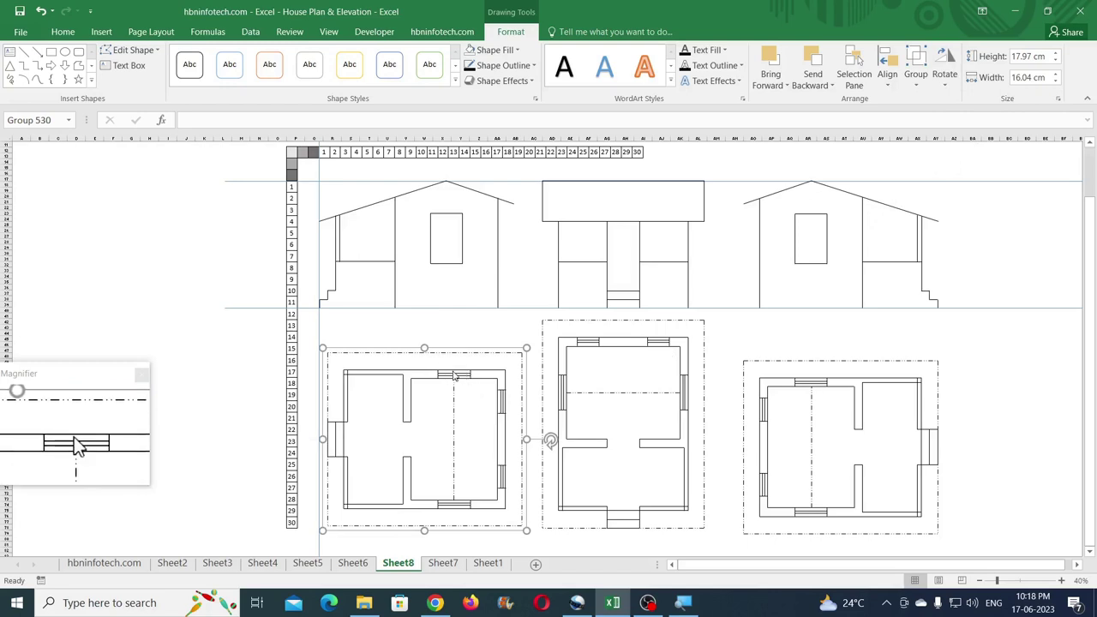
pyautogui.click(999, 370)
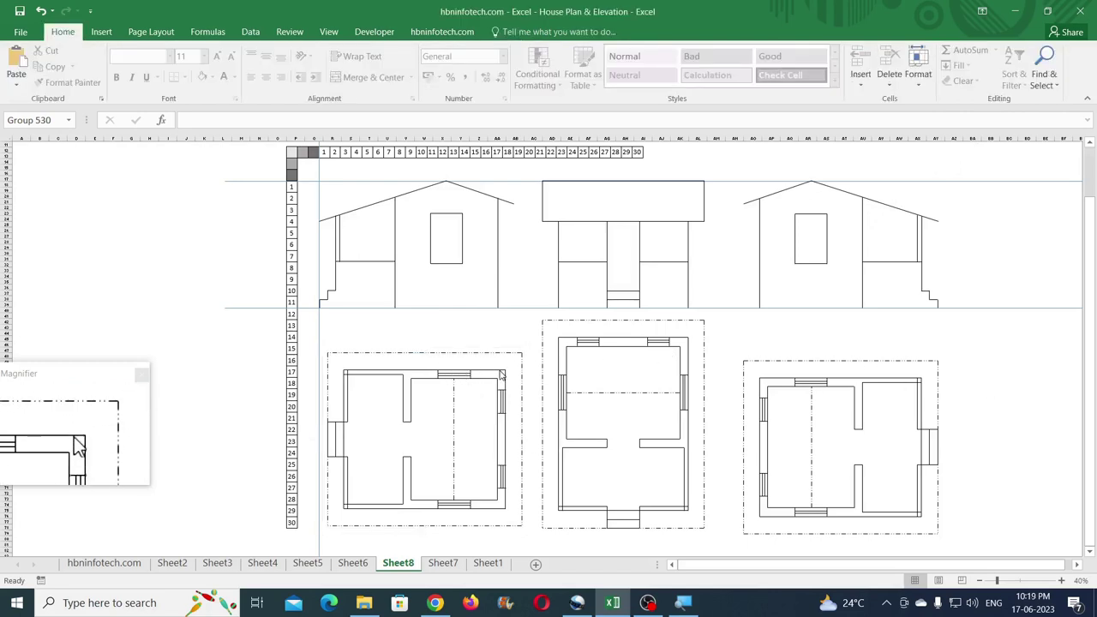
# Step: Copy the lower horizontal guide down to ruler mark 14 and align the flipped plan's dashed outline with it and the vertical guide
pyautogui.moveTo(356, 370)
pyautogui.mouseDown()
pyautogui.moveTo(348, 335)
pyautogui.moveTo(350, 367)
pyautogui.mouseUp()
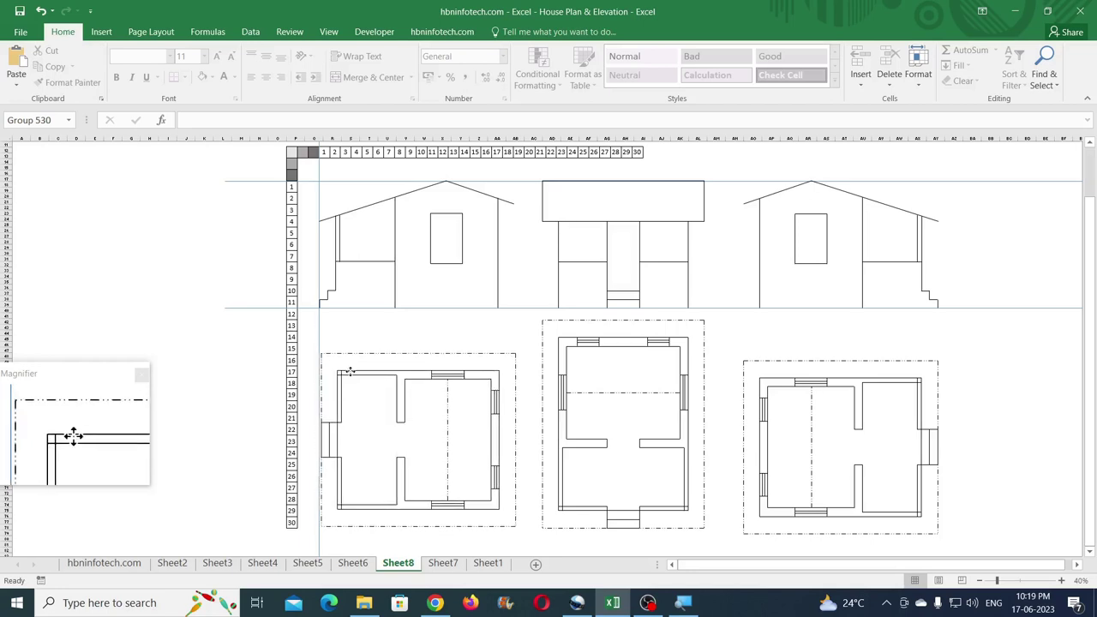
pyautogui.click(401, 307)
pyautogui.moveTo(401, 307); pyautogui.dragTo(396, 346)
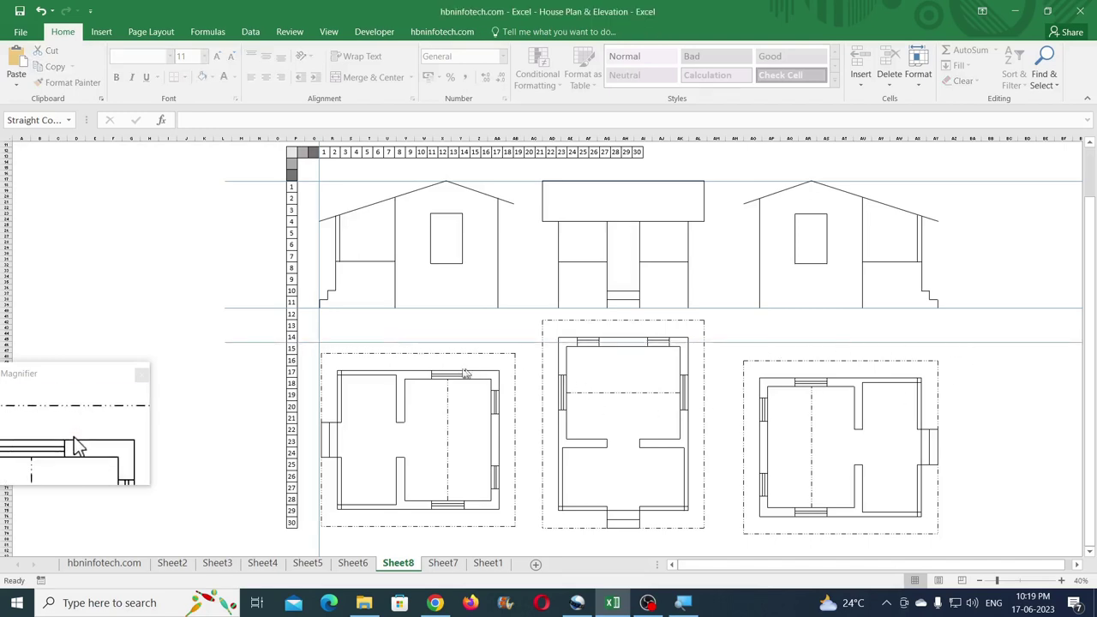
pyautogui.moveTo(436, 350); pyautogui.dragTo(433, 342)
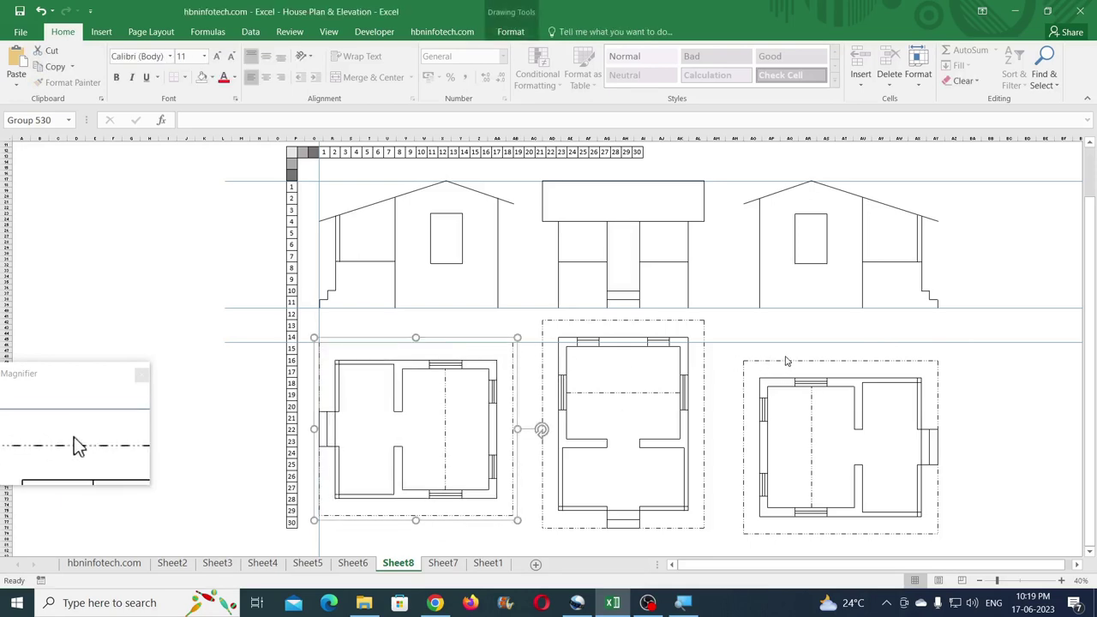
pyautogui.click(735, 374)
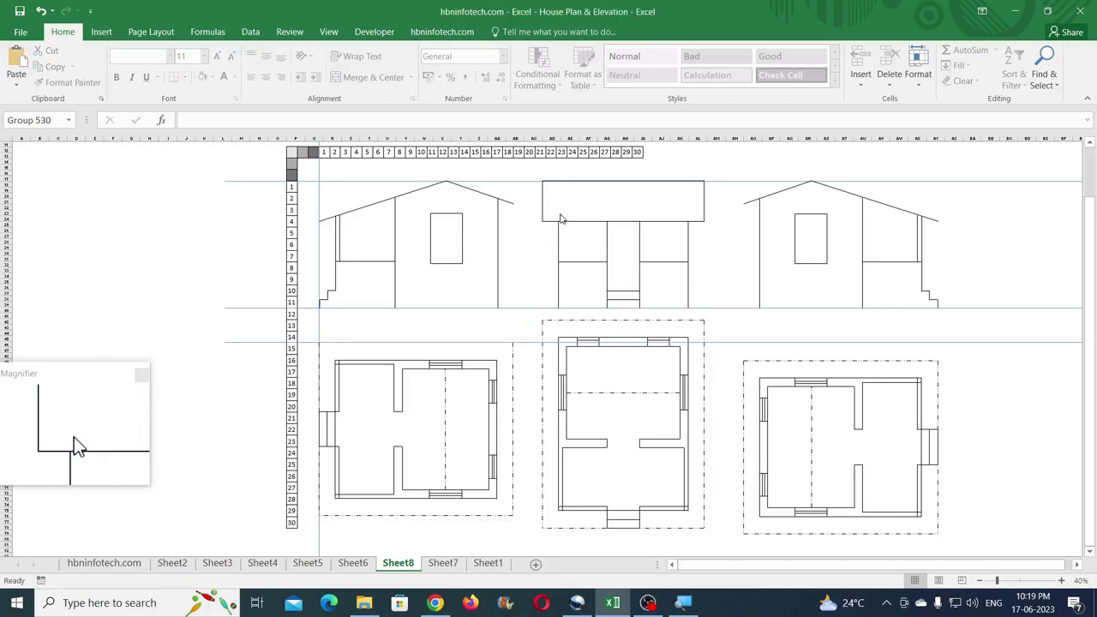
# Step: Copy the vertical guide to ruler mark 20 and move the front elevation and its floor plan together left against the copy
pyautogui.click(318, 264)
pyautogui.moveTo(321, 266); pyautogui.dragTo(532, 275)
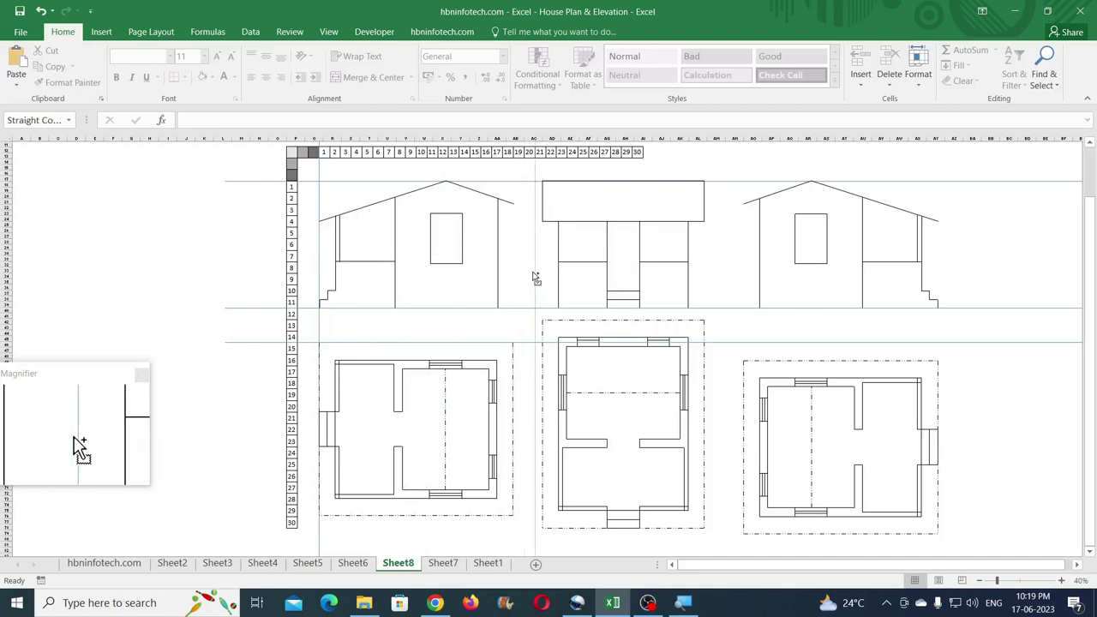
pyautogui.moveTo(535, 277); pyautogui.dragTo(535, 276)
pyautogui.click(589, 225)
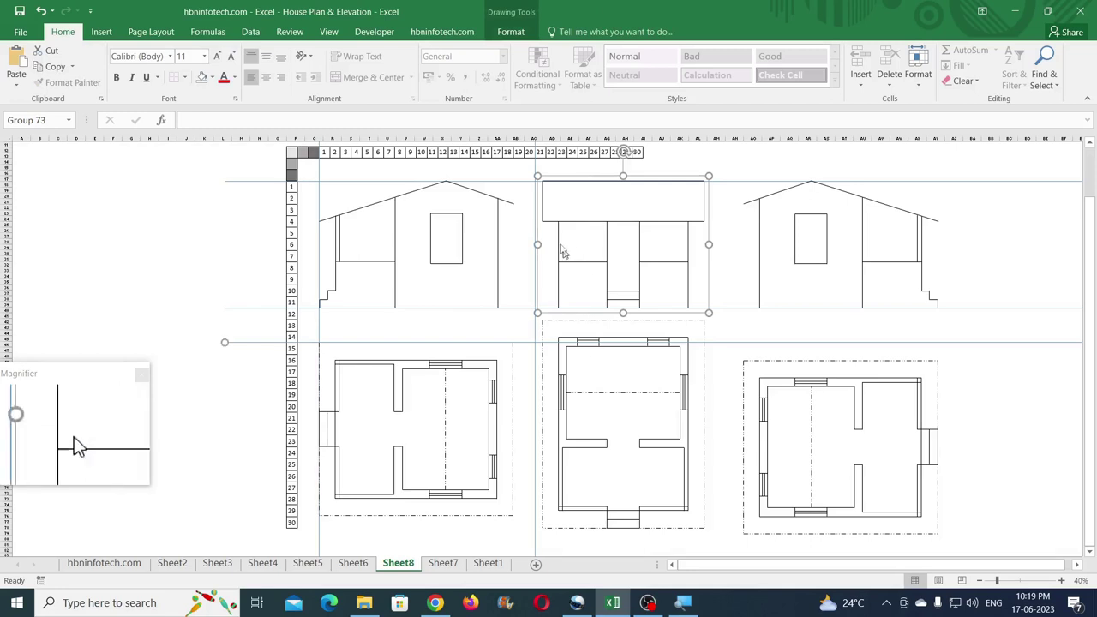
pyautogui.keyDown('shift'); pyautogui.click(546, 326); pyautogui.keyUp('shift')
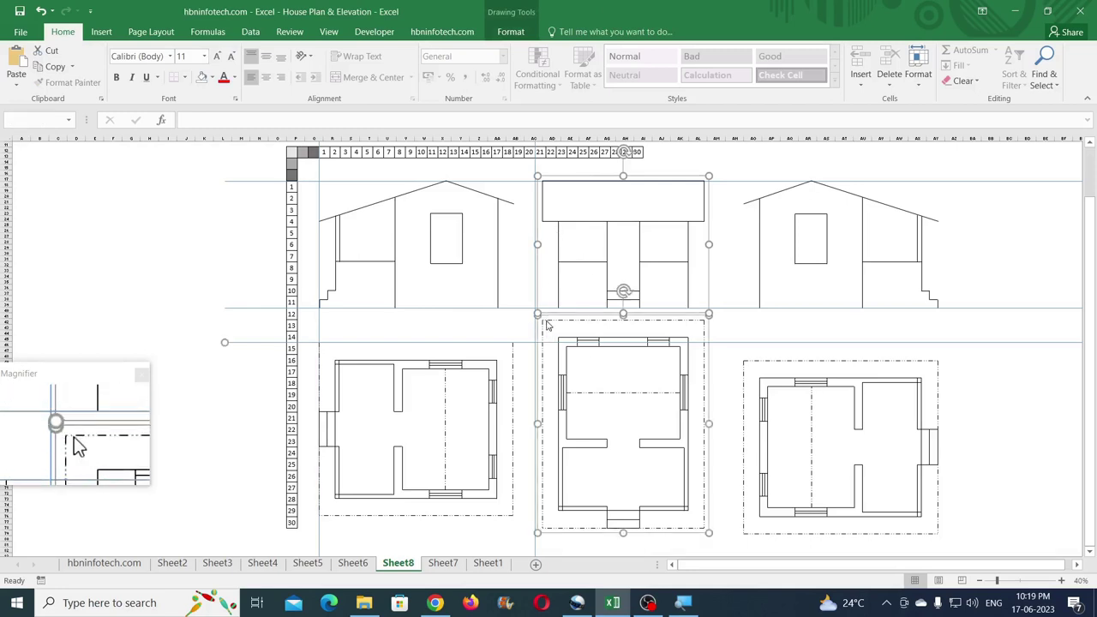
pyautogui.moveTo(550, 227); pyautogui.dragTo(541, 223)
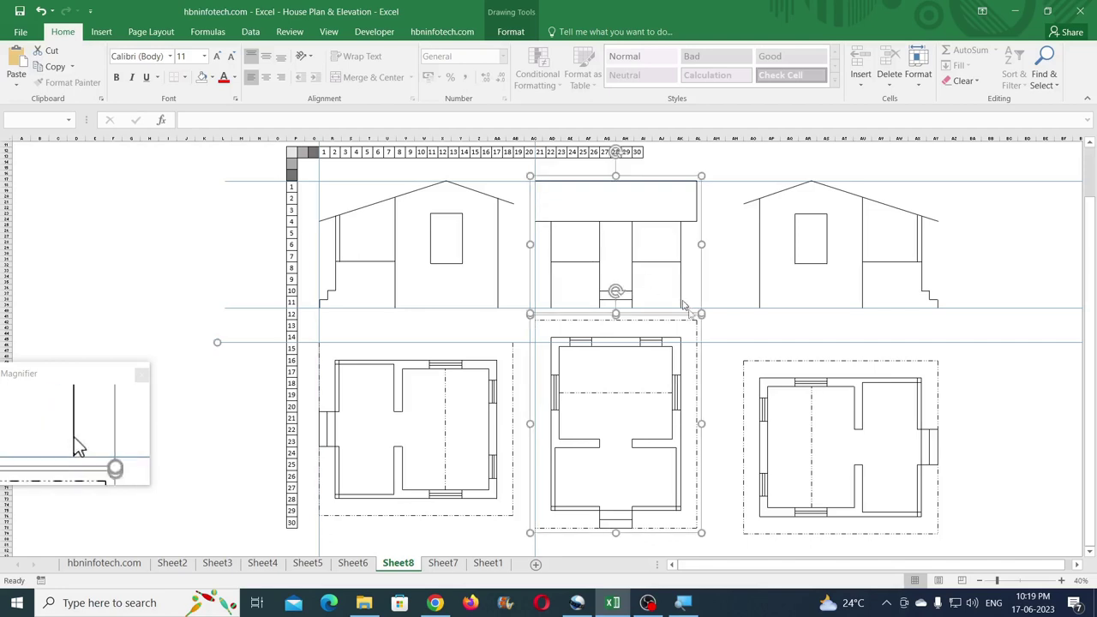
pyautogui.click(724, 336)
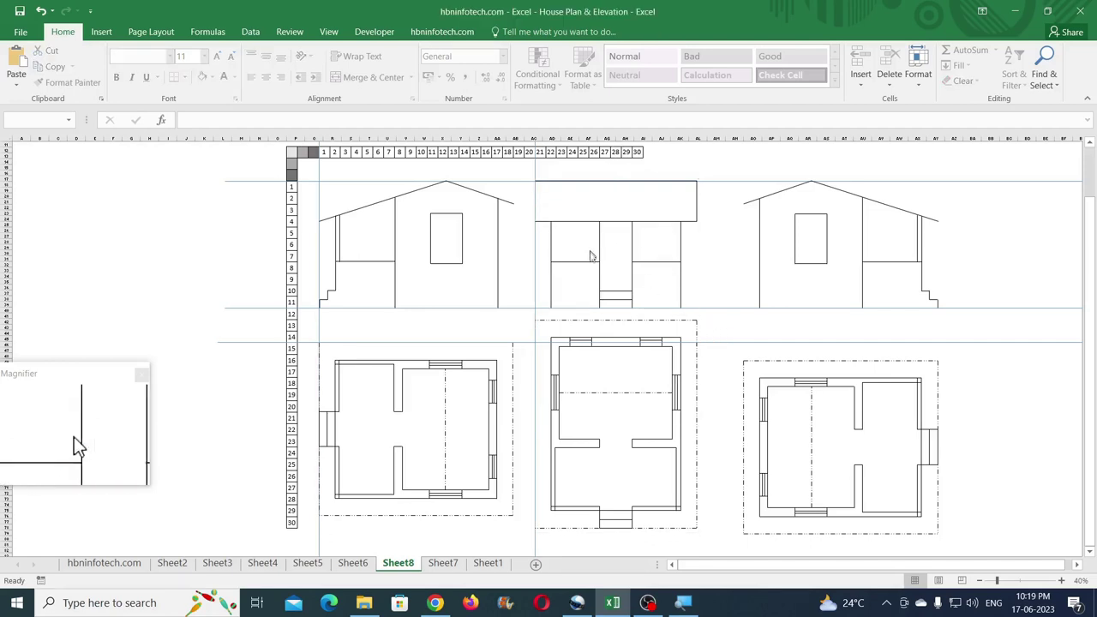
# Step: Copy the vertical guide at ruler mark 20 to mark 37, between the front elevation and the original side elevation
pyautogui.scroll(1, 651, 223)
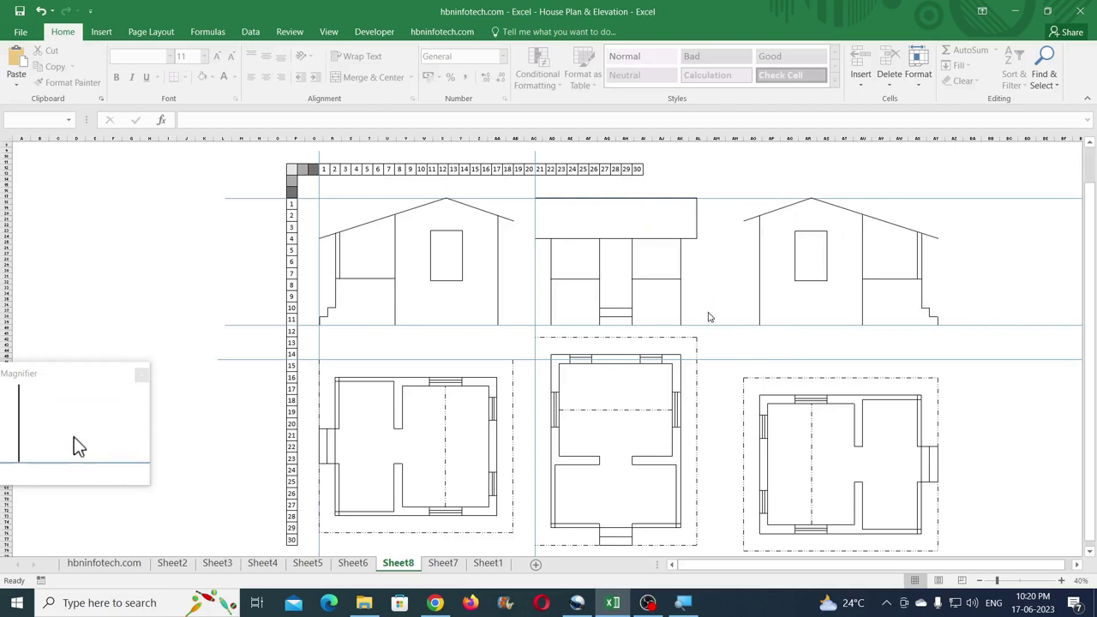
pyautogui.hscroll(2, 617, 216)
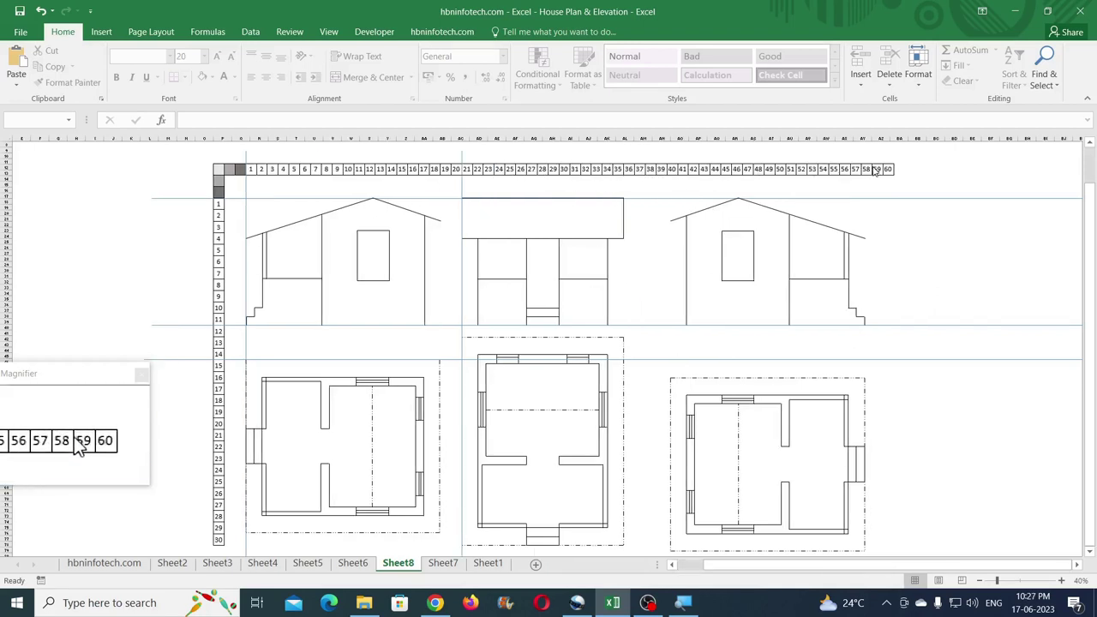
pyautogui.click(464, 193)
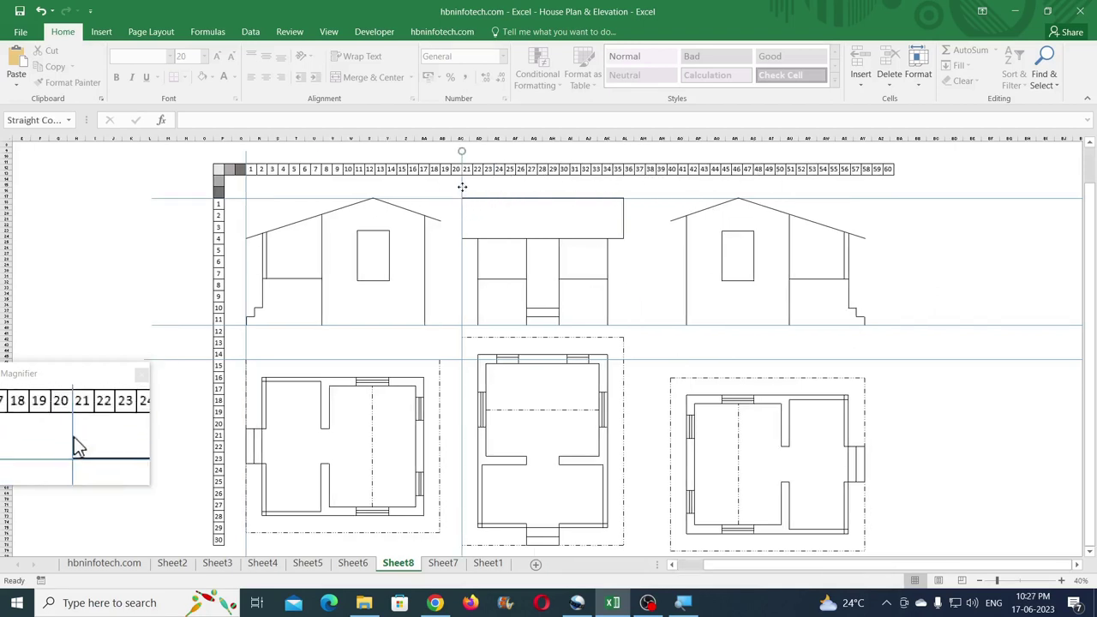
pyautogui.moveTo(463, 193); pyautogui.dragTo(649, 210)
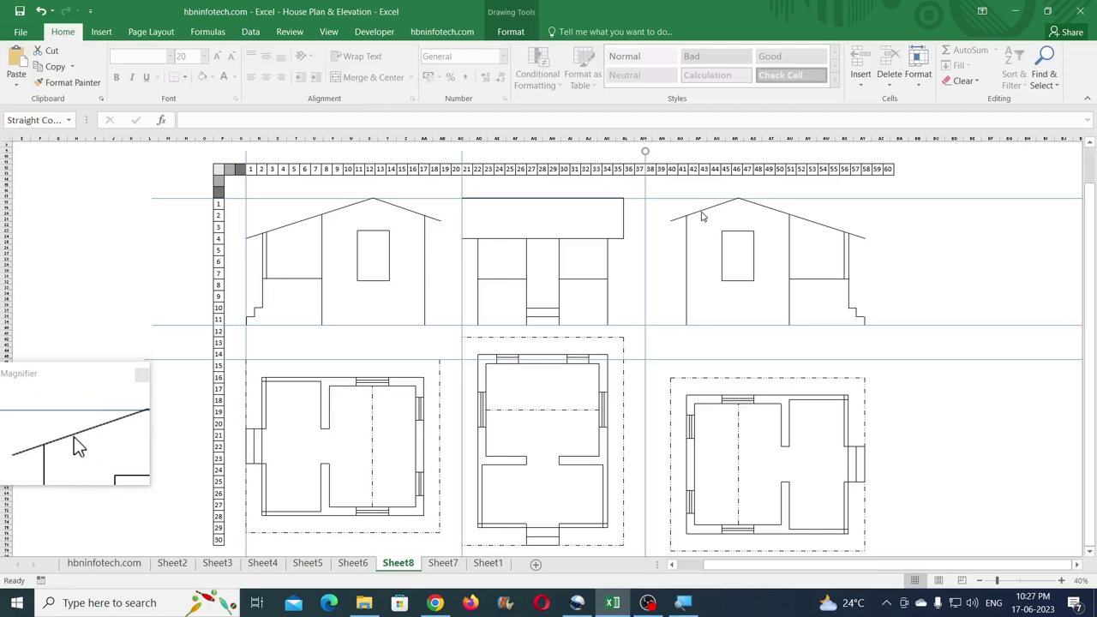
# Step: Move the original side elevation and its rotated floor plan together left until their left edges meet the vertical guide at mark 37
pyautogui.click(701, 217)
pyautogui.keyDown('shift'); pyautogui.click(693, 377); pyautogui.keyUp('shift')
pyautogui.moveTo(694, 378); pyautogui.dragTo(692, 377)
pyautogui.press('Left')
pyautogui.press('Left')
pyautogui.press('Left')
pyautogui.press('Left')
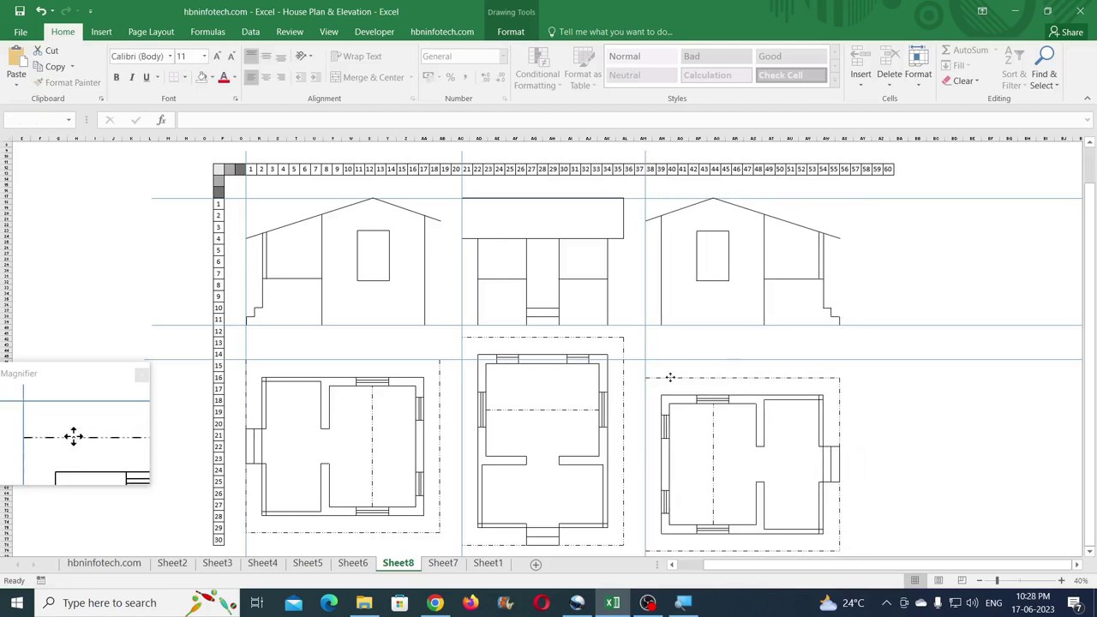
# Step: Deselect the side elevation drawing and delete the three horizontal guide lines at the roof peak, the ground line and ruler mark 14
pyautogui.click(873, 225)
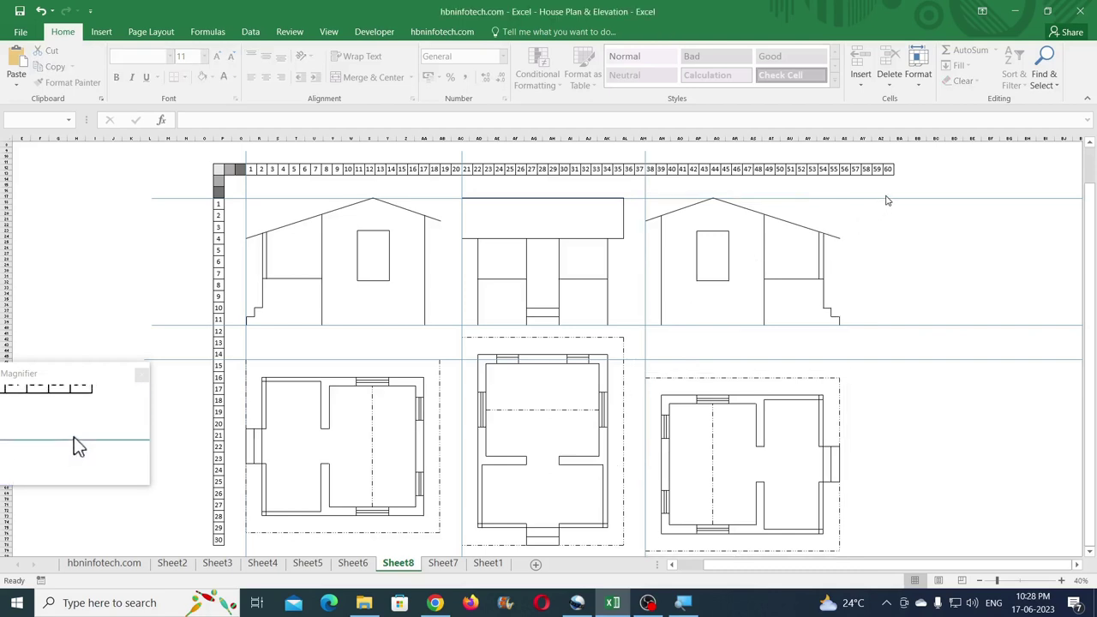
pyautogui.click(886, 199)
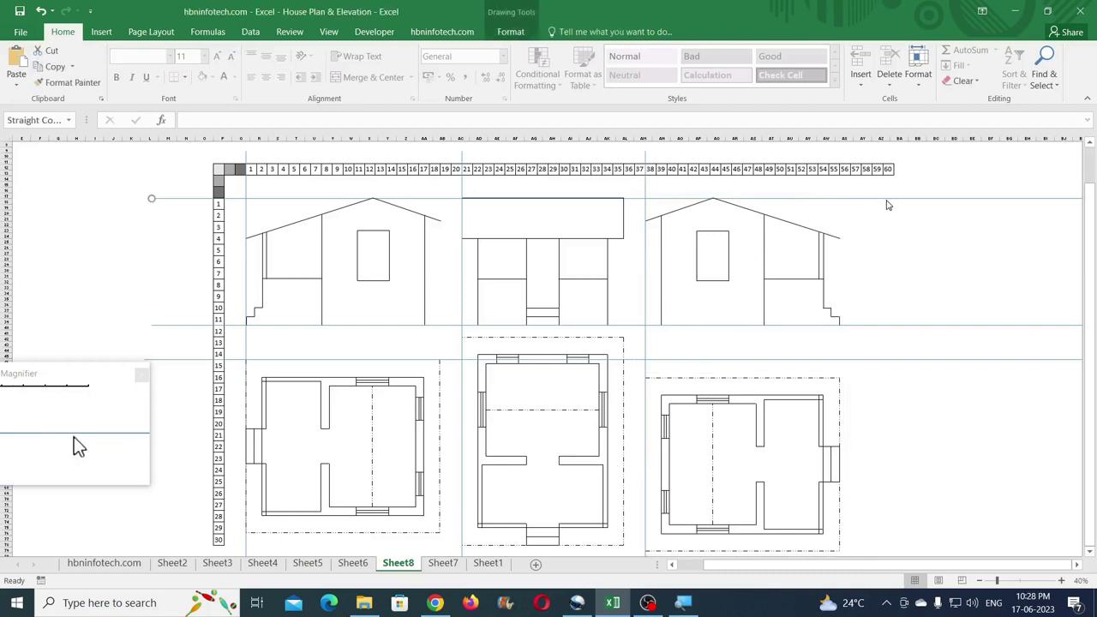
pyautogui.press('Delete')
pyautogui.click(881, 325)
pyautogui.press('Delete')
pyautogui.click(892, 360)
pyautogui.press('Delete')
# Step: Delete the three vertical guide lines at the left edges of the elevations, and close the Magnifier window
pyautogui.click(644, 310)
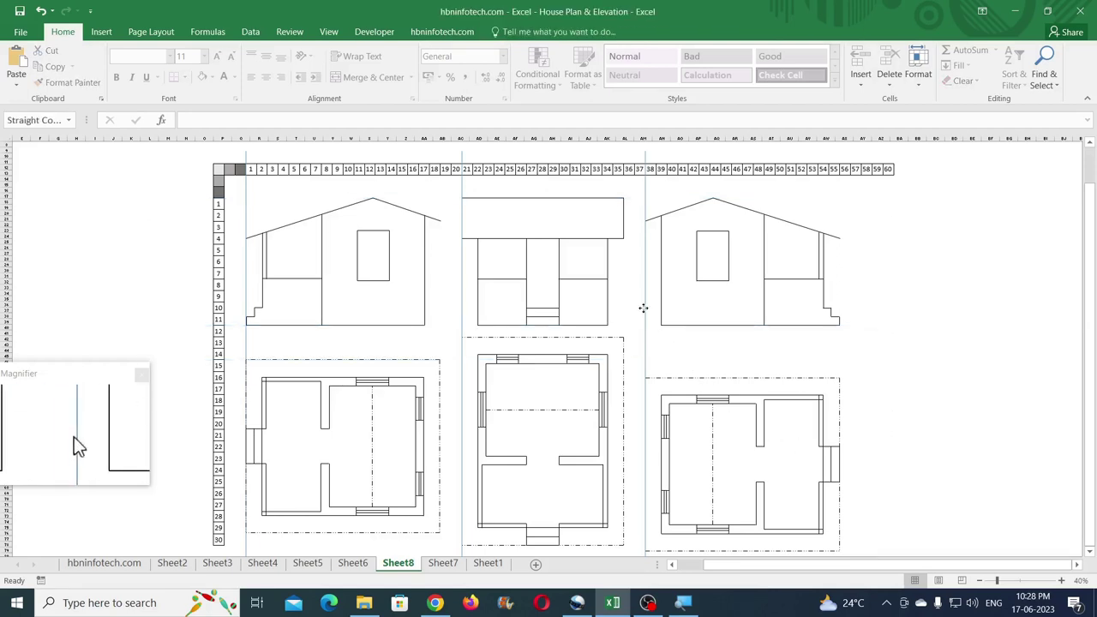
pyautogui.press('Delete')
pyautogui.click(462, 276)
pyautogui.press('Delete')
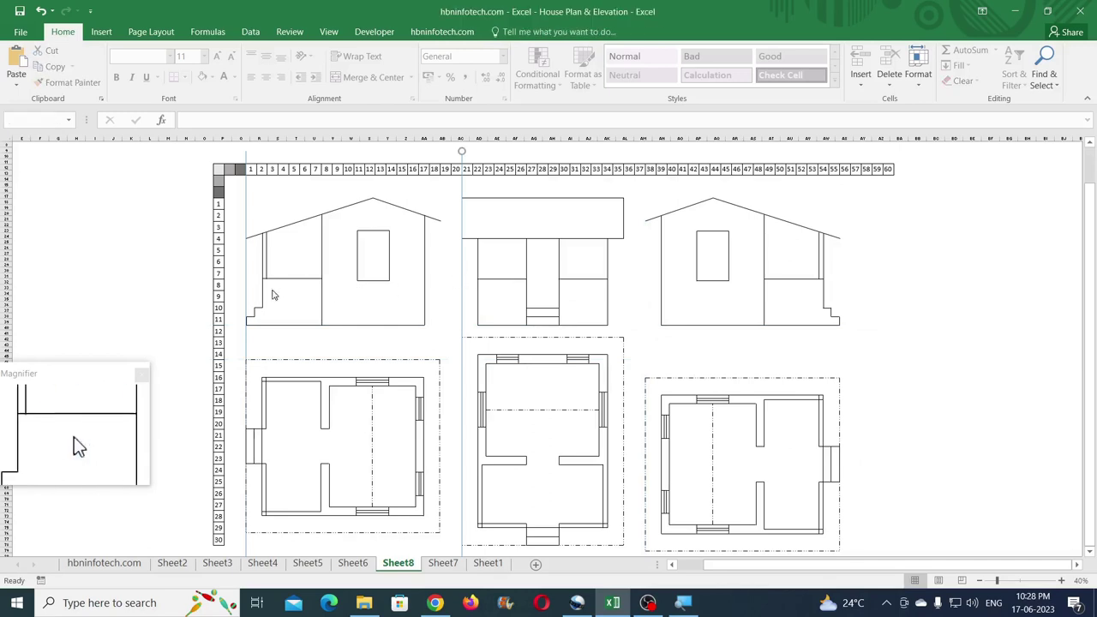
pyautogui.click(246, 281)
pyautogui.press('Delete')
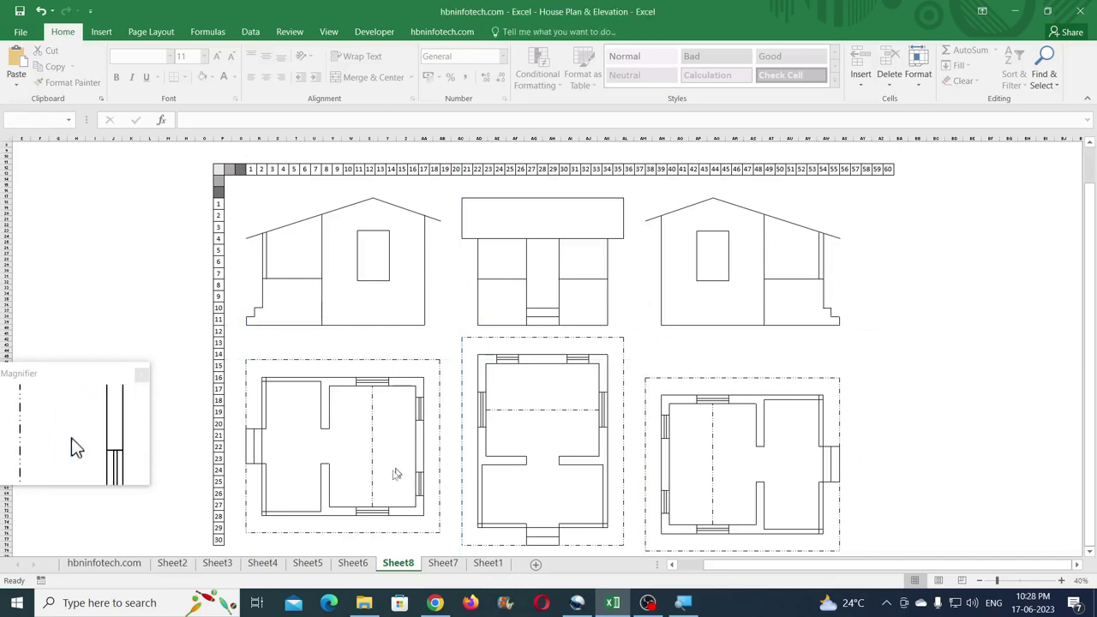
pyautogui.click(141, 373)
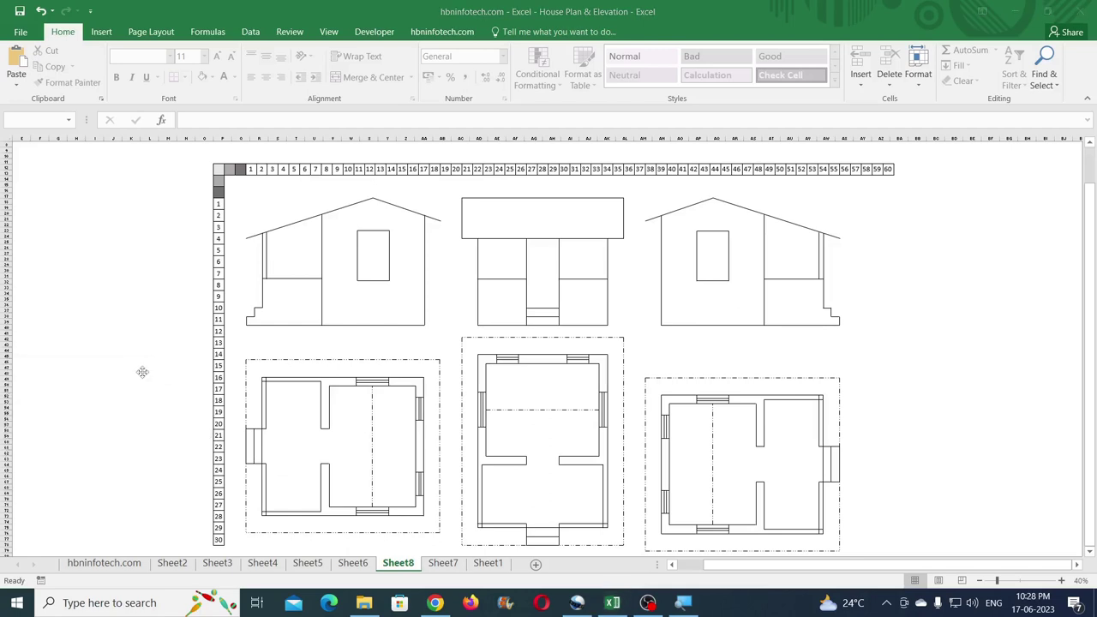
# Step: Compare the furnished floor plan on Sheet7 with the finished elevations and plans on Sheet8, ending on Sheet7
pyautogui.click(443, 563)
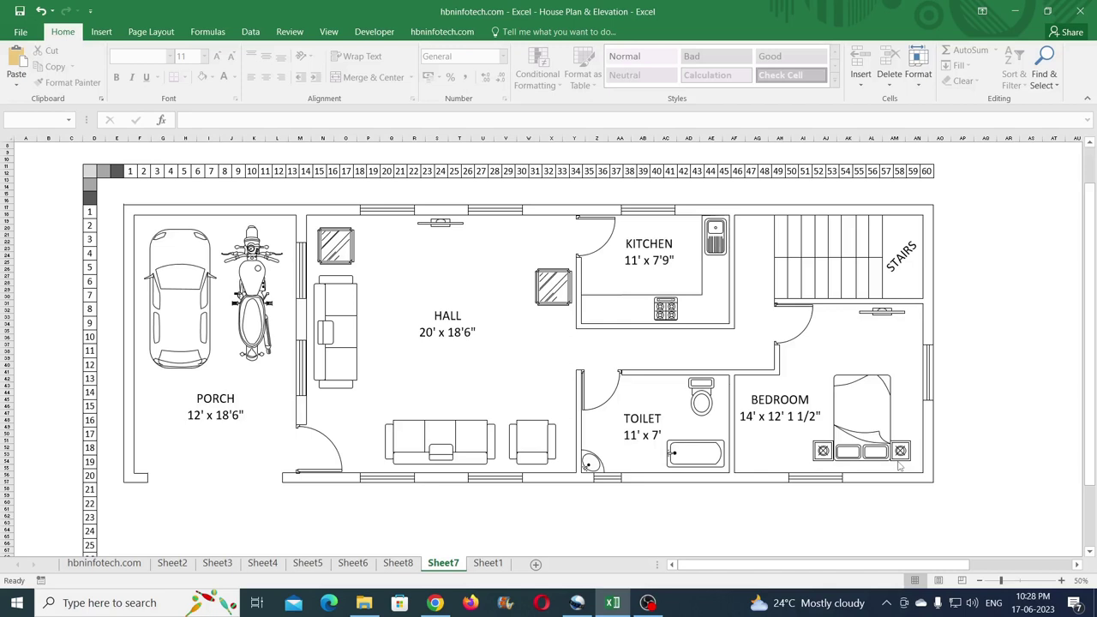
pyautogui.click(397, 562)
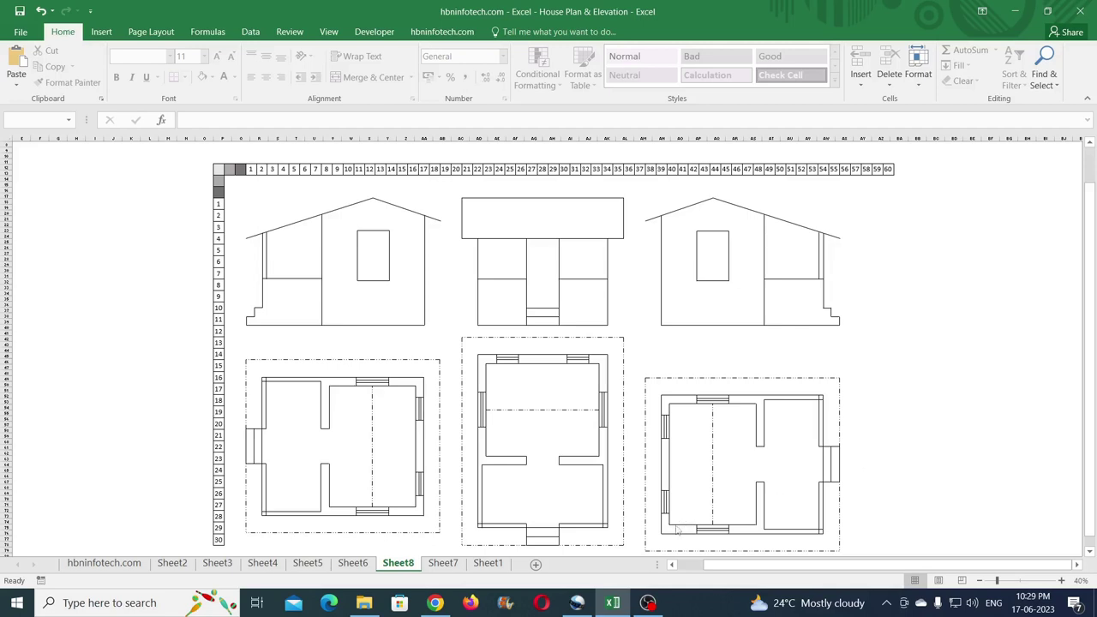
pyautogui.click(443, 566)
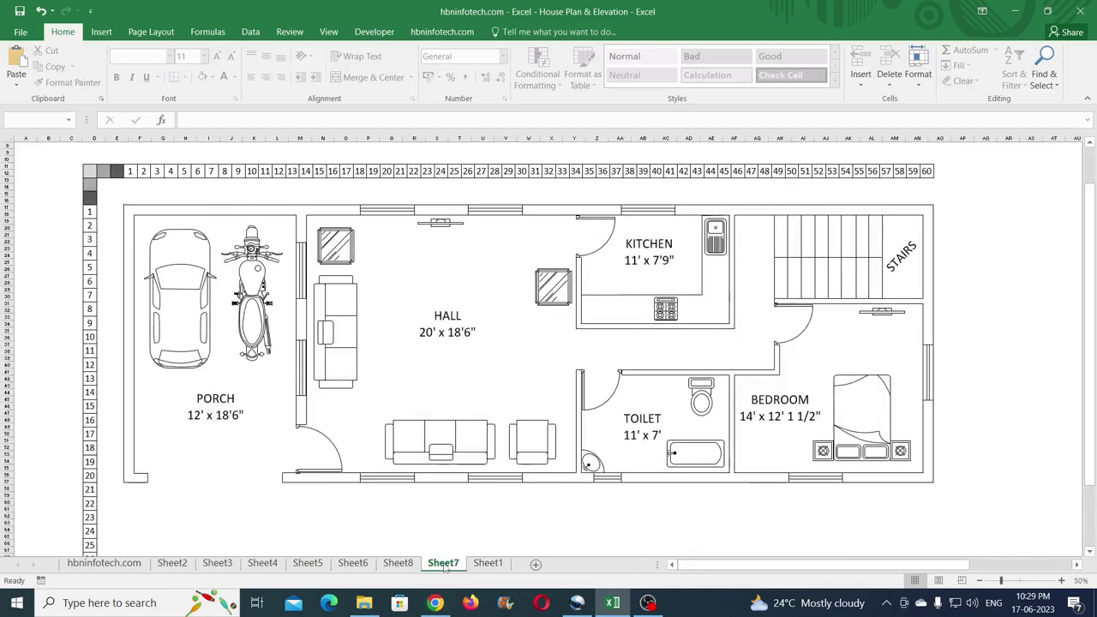